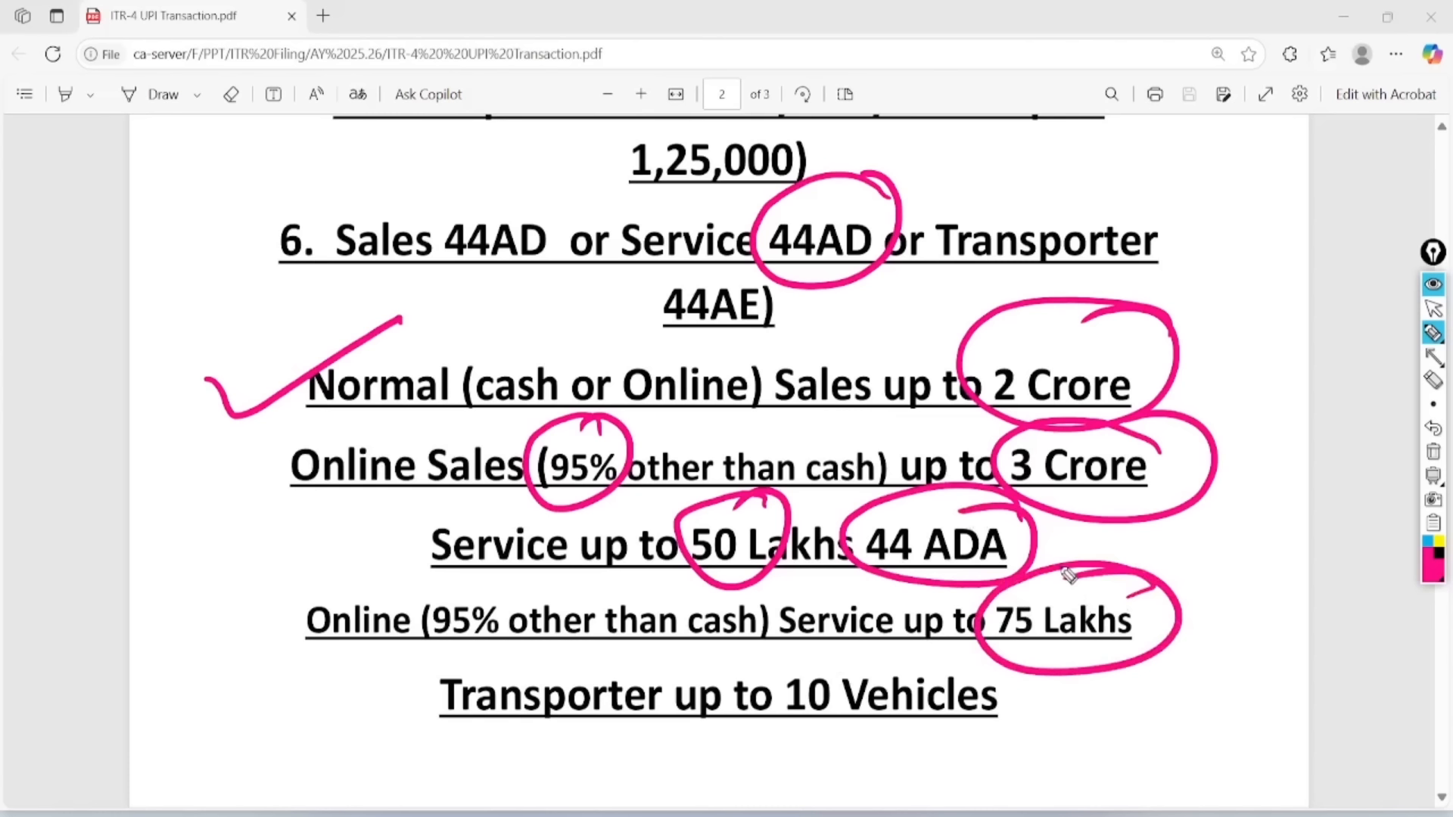
# - Circle the 95% online-services figure and the 10 Vehicles transporter limit, then erase the ink
pyautogui.moveTo(500, 587)
pyautogui.mouseDown()
pyautogui.moveTo(410, 609)
pyautogui.moveTo(462, 605)
pyautogui.mouseUp()
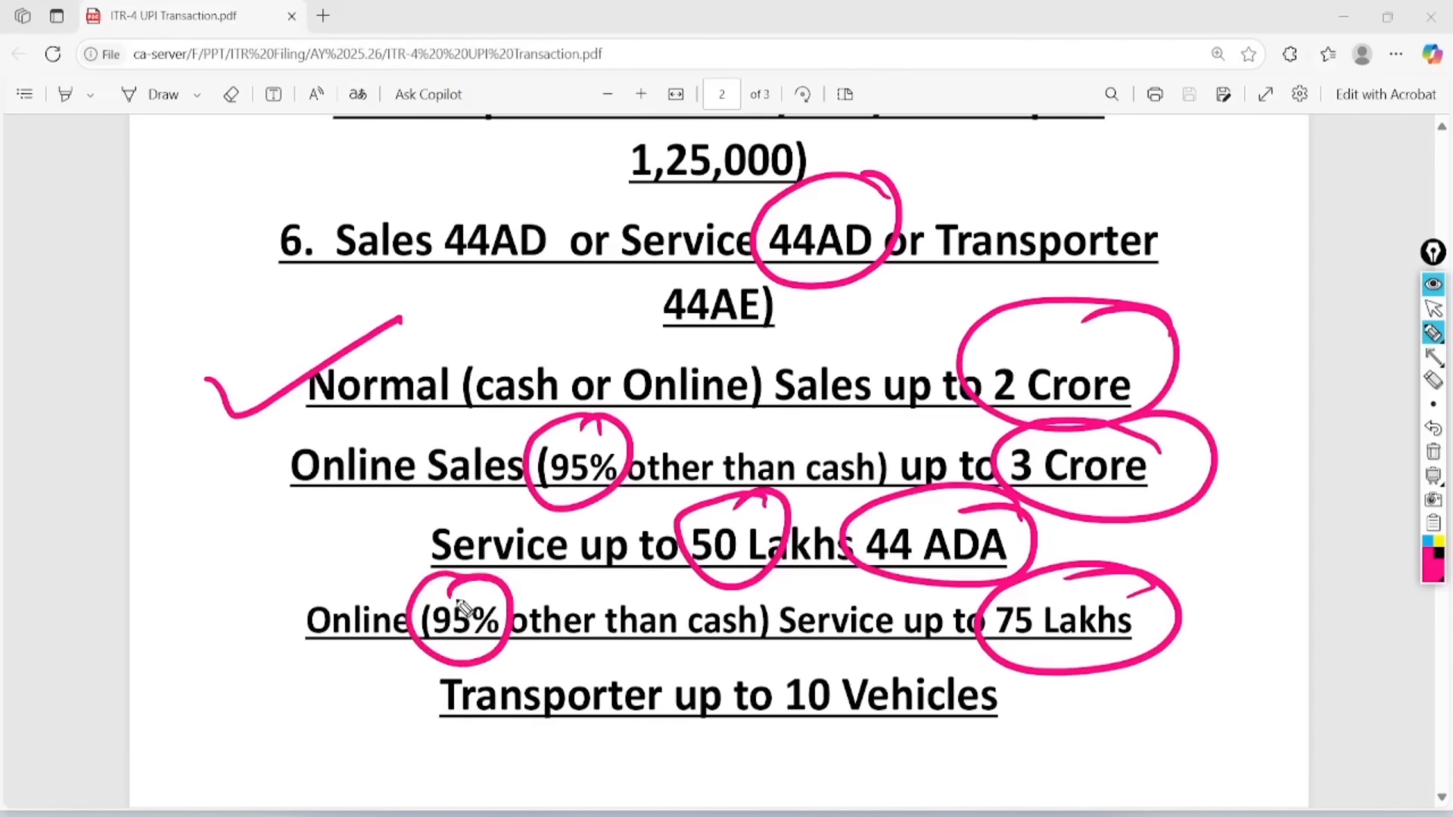
pyautogui.moveTo(957, 681)
pyautogui.mouseDown()
pyautogui.moveTo(941, 787)
pyautogui.moveTo(830, 640)
pyautogui.mouseUp()
pyautogui.click(1433, 308)
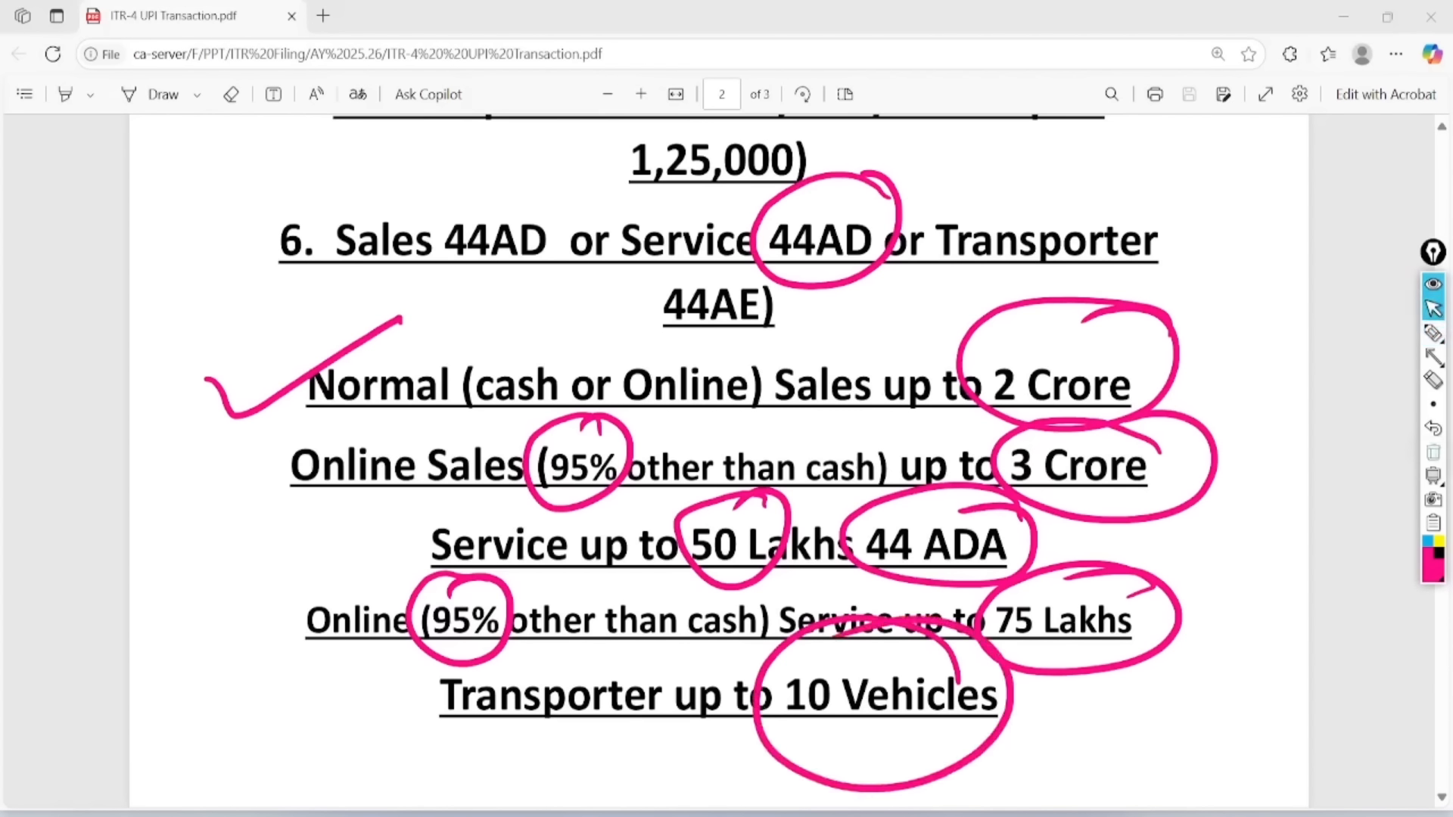
pyautogui.click(1433, 452)
pyautogui.scroll(-6, 718, 460)
pyautogui.scroll(2, 718, 460)
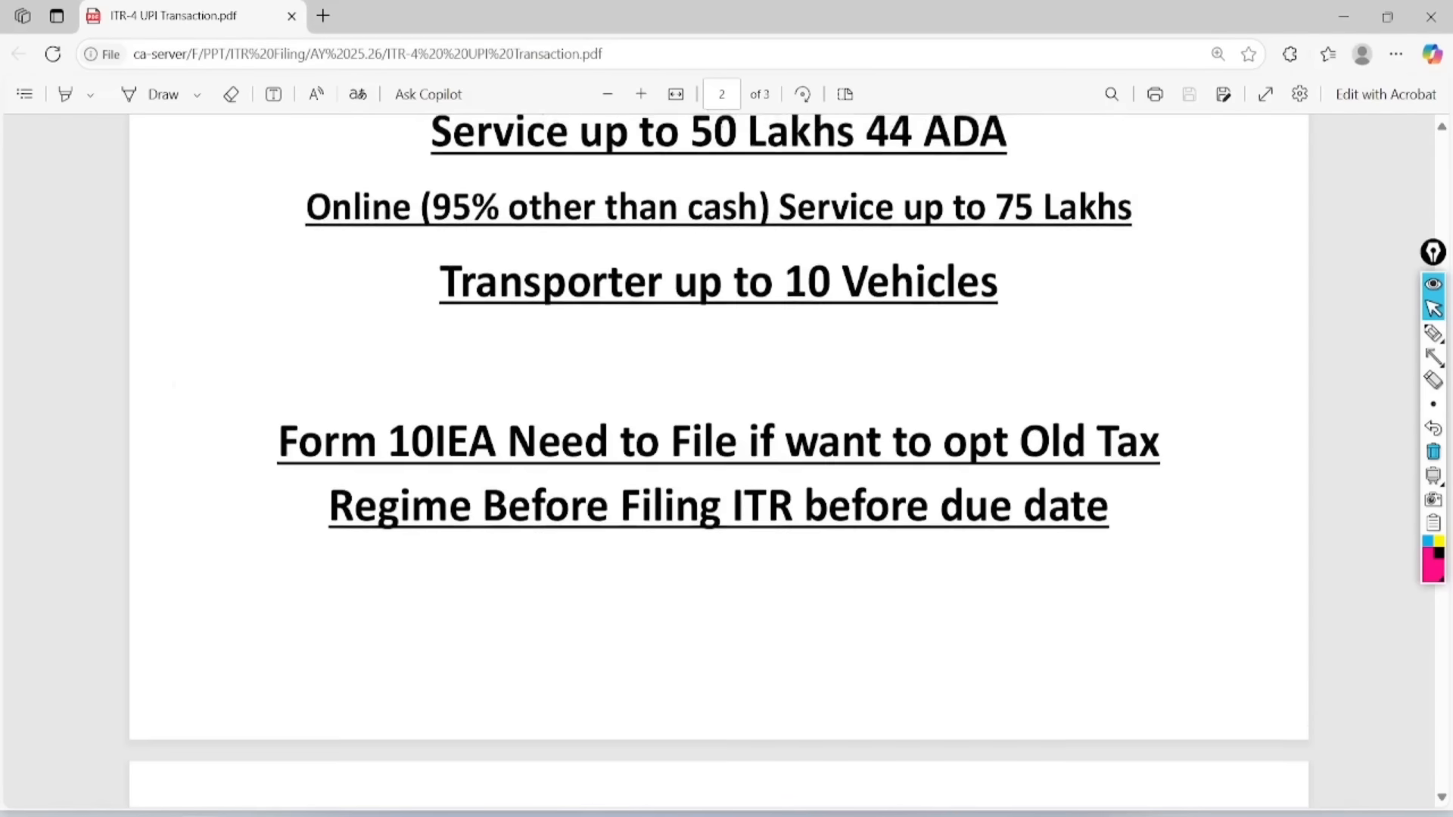
pyautogui.scroll(-1, 718, 460)
# - Circle Old Tax and 10IEA in the Form 10IEA note, underline due date and write 15/9
pyautogui.click(1433, 333)
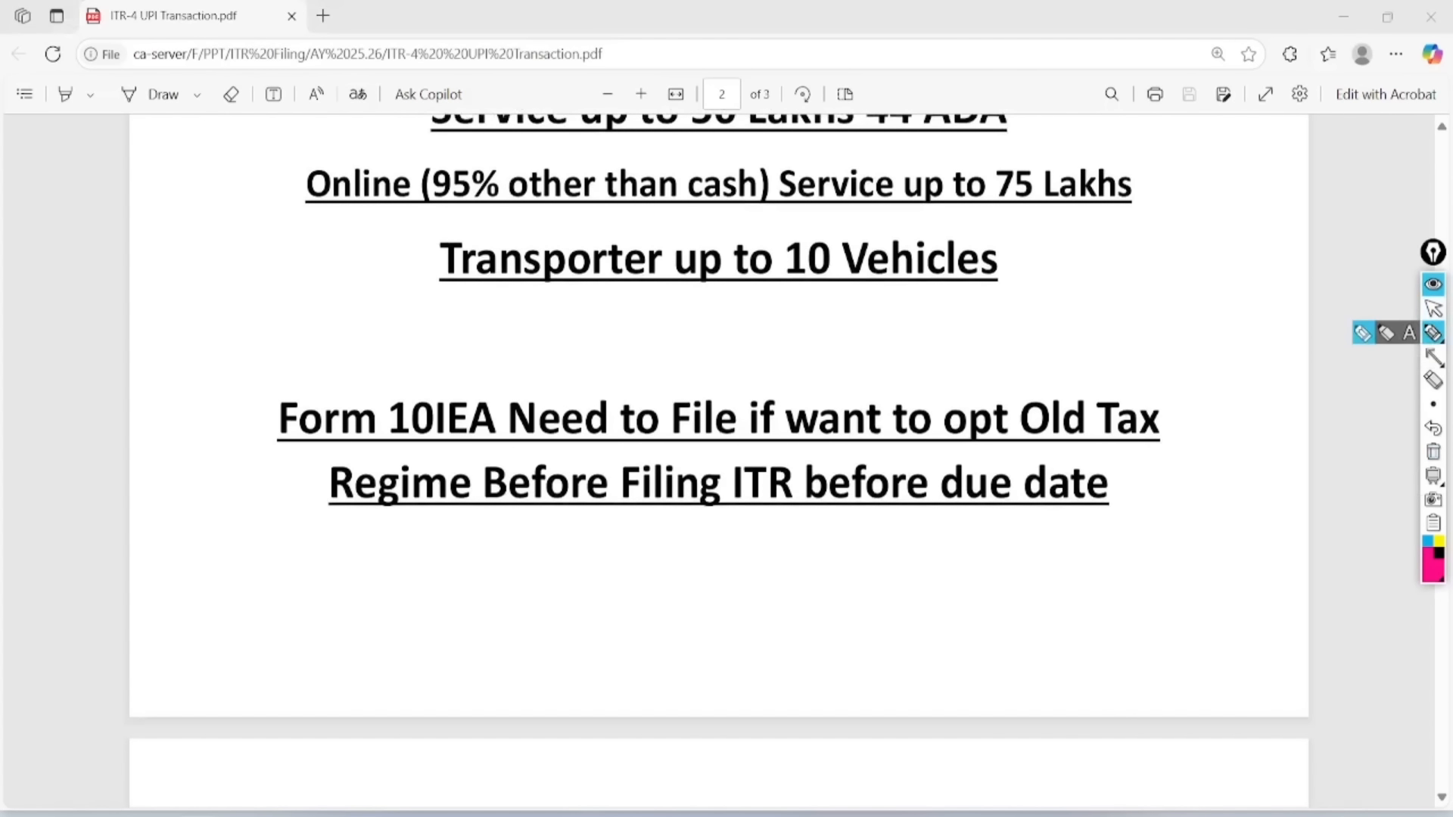
pyautogui.moveTo(1190, 371)
pyautogui.mouseDown()
pyautogui.moveTo(1073, 342)
pyautogui.moveTo(1219, 402)
pyautogui.moveTo(1200, 447)
pyautogui.moveTo(1060, 330)
pyautogui.mouseUp()
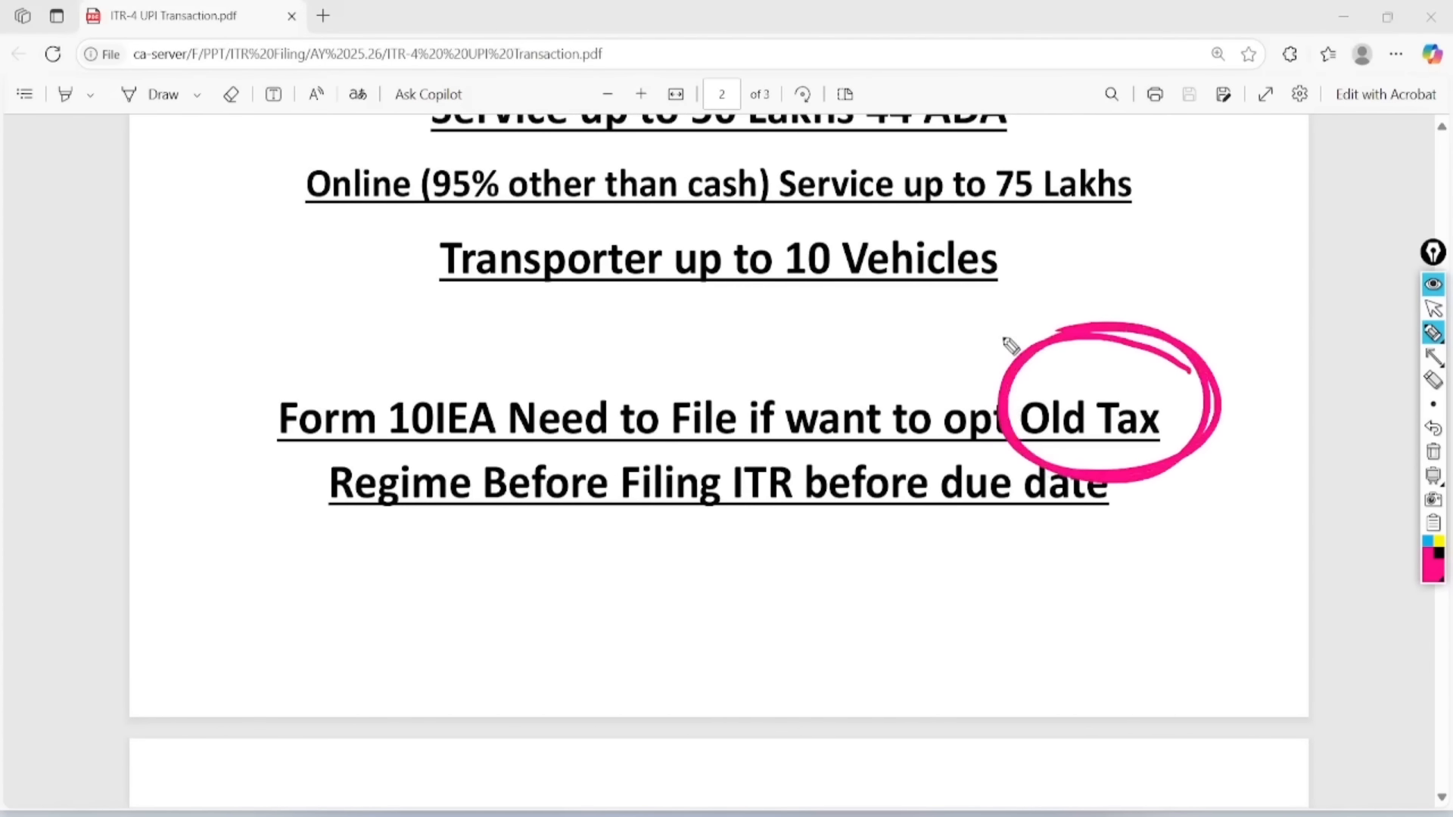
pyautogui.moveTo(514, 344)
pyautogui.mouseDown()
pyautogui.moveTo(446, 324)
pyautogui.moveTo(530, 374)
pyautogui.moveTo(446, 378)
pyautogui.mouseUp()
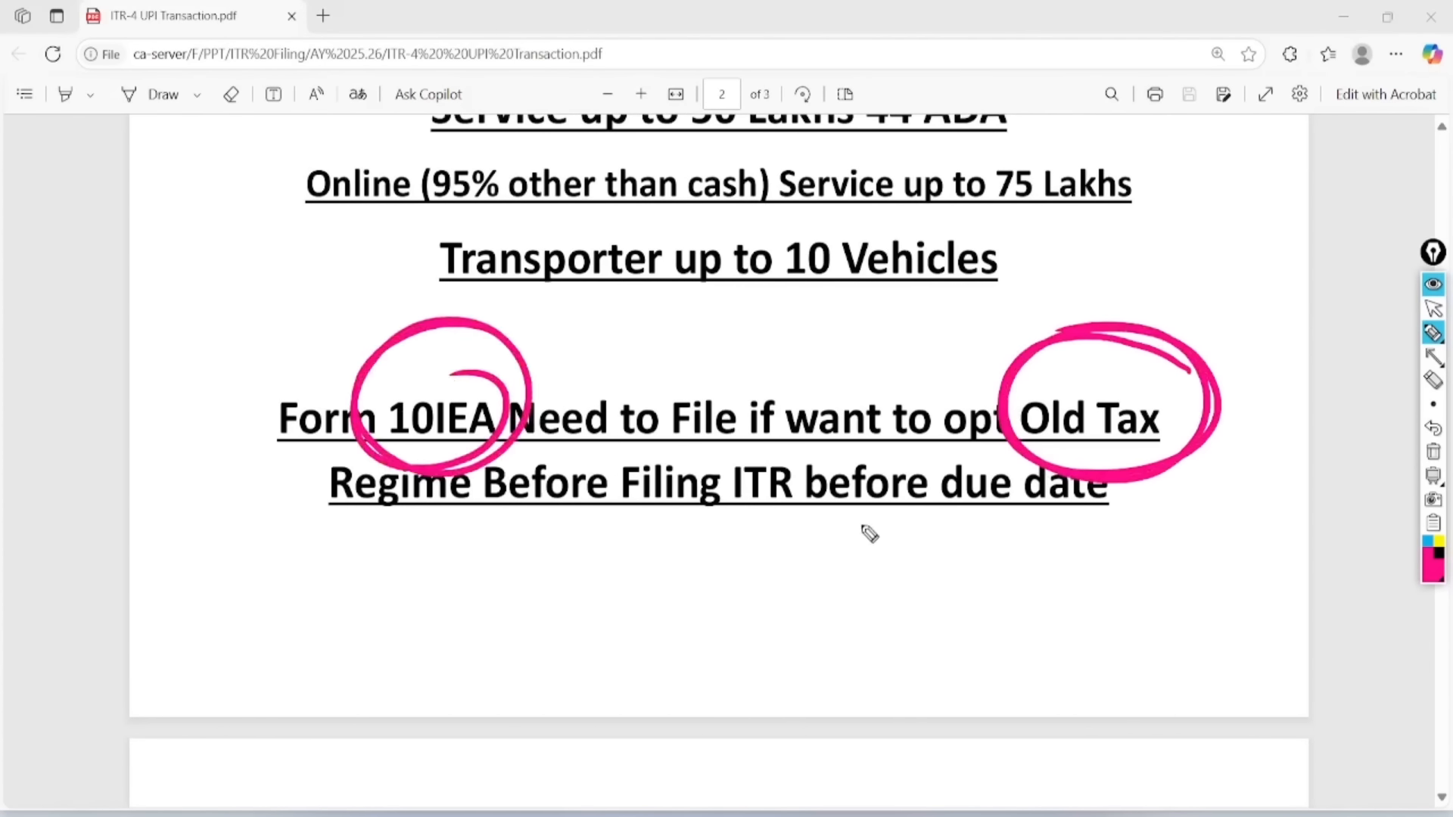
pyautogui.moveTo(857, 530); pyautogui.dragTo(1081, 481)
pyautogui.moveTo(867, 561); pyautogui.dragTo(1035, 515)
pyautogui.moveTo(974, 567); pyautogui.dragTo(986, 644)
pyautogui.moveTo(1035, 553)
pyautogui.mouseDown()
pyautogui.moveTo(1009, 593)
pyautogui.moveTo(1012, 642)
pyautogui.mouseUp()
pyautogui.moveTo(1067, 531)
pyautogui.mouseDown()
pyautogui.moveTo(1059, 594)
pyautogui.moveTo(1075, 628)
pyautogui.mouseUp()
pyautogui.moveTo(1116, 531); pyautogui.dragTo(1135, 622)
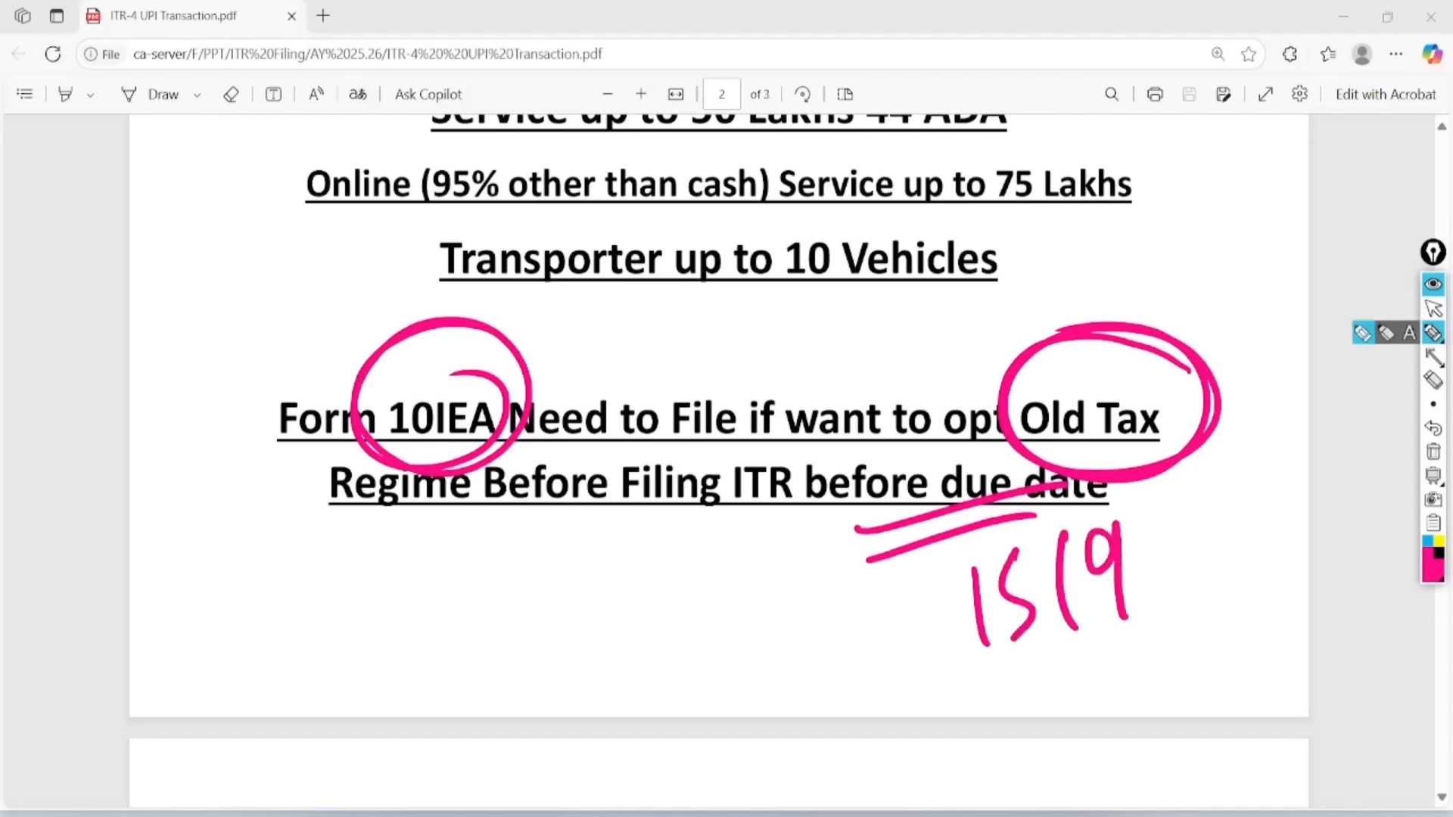
# - Erase all ink, leave the pen, and scroll down to page 3
pyautogui.click(1433, 451)
pyautogui.moveTo(164, 507); pyautogui.dragTo(87, 123)
pyautogui.click(1433, 309)
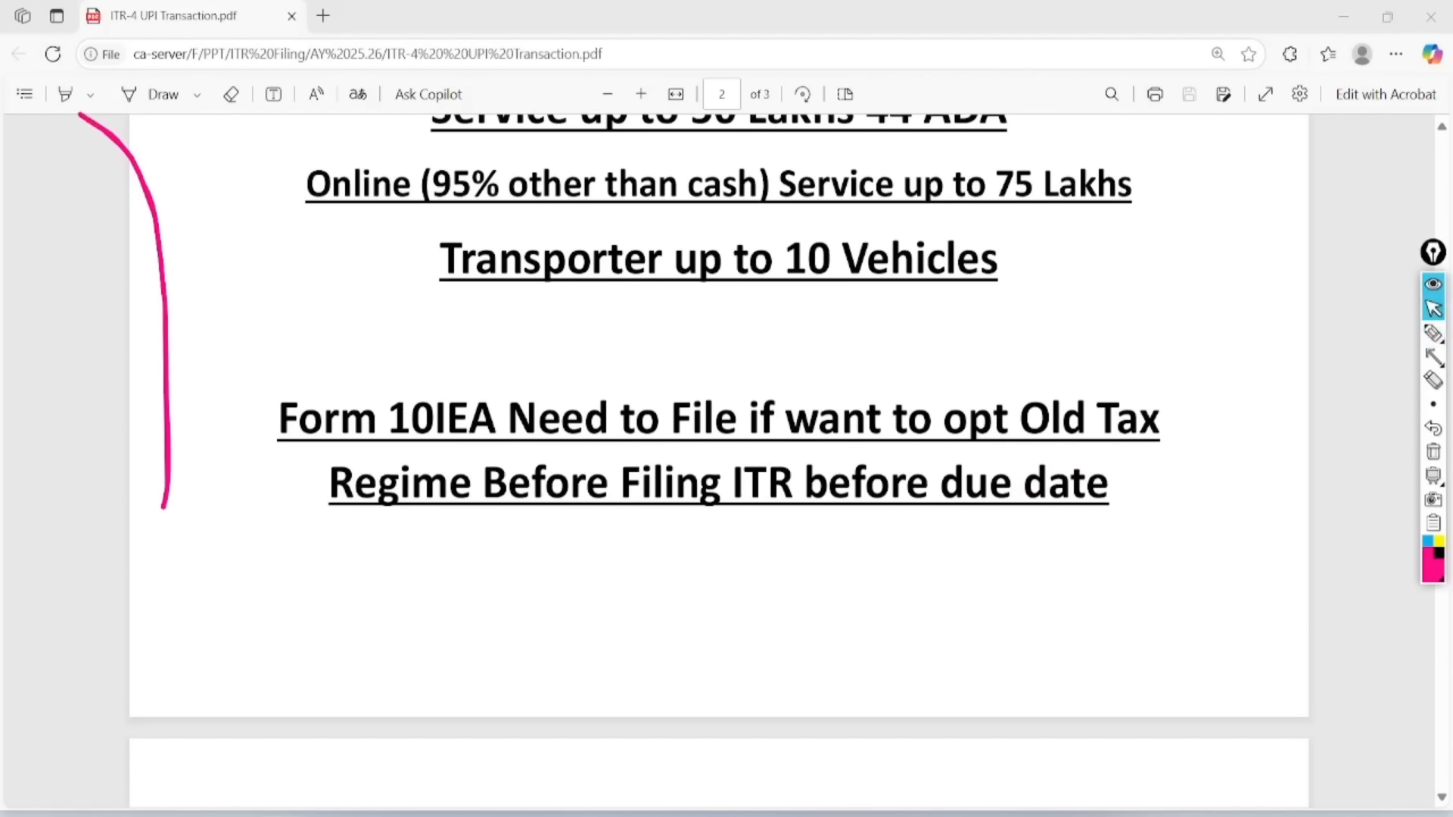
pyautogui.scroll(-9, 1290, 499)
# - Circle the 15.09.2025 and 31.12.2025 due dates and AIS, TIS and 26AS in the checking note
pyautogui.scroll(1, 1292, 499)
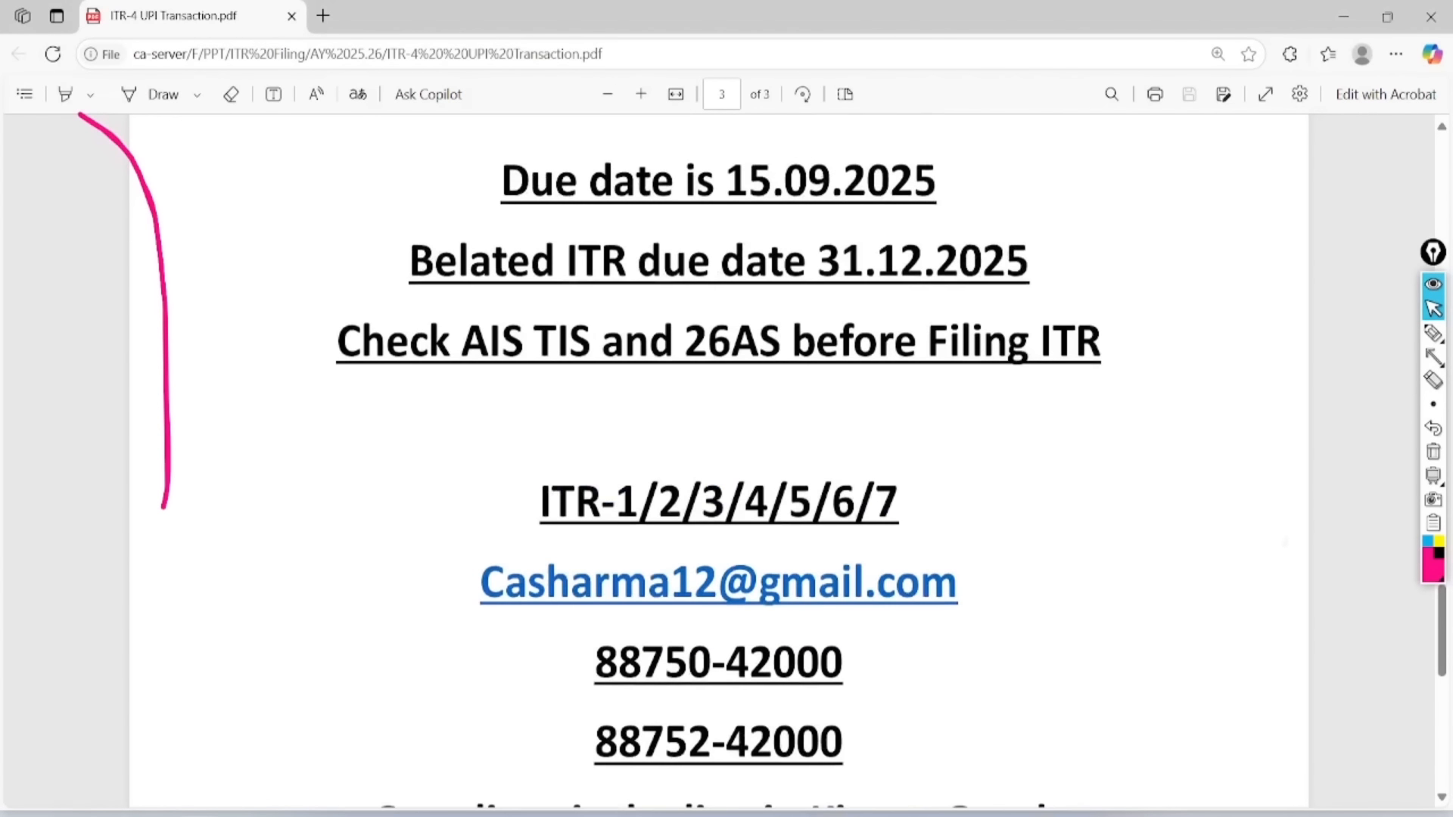
pyautogui.click(1433, 334)
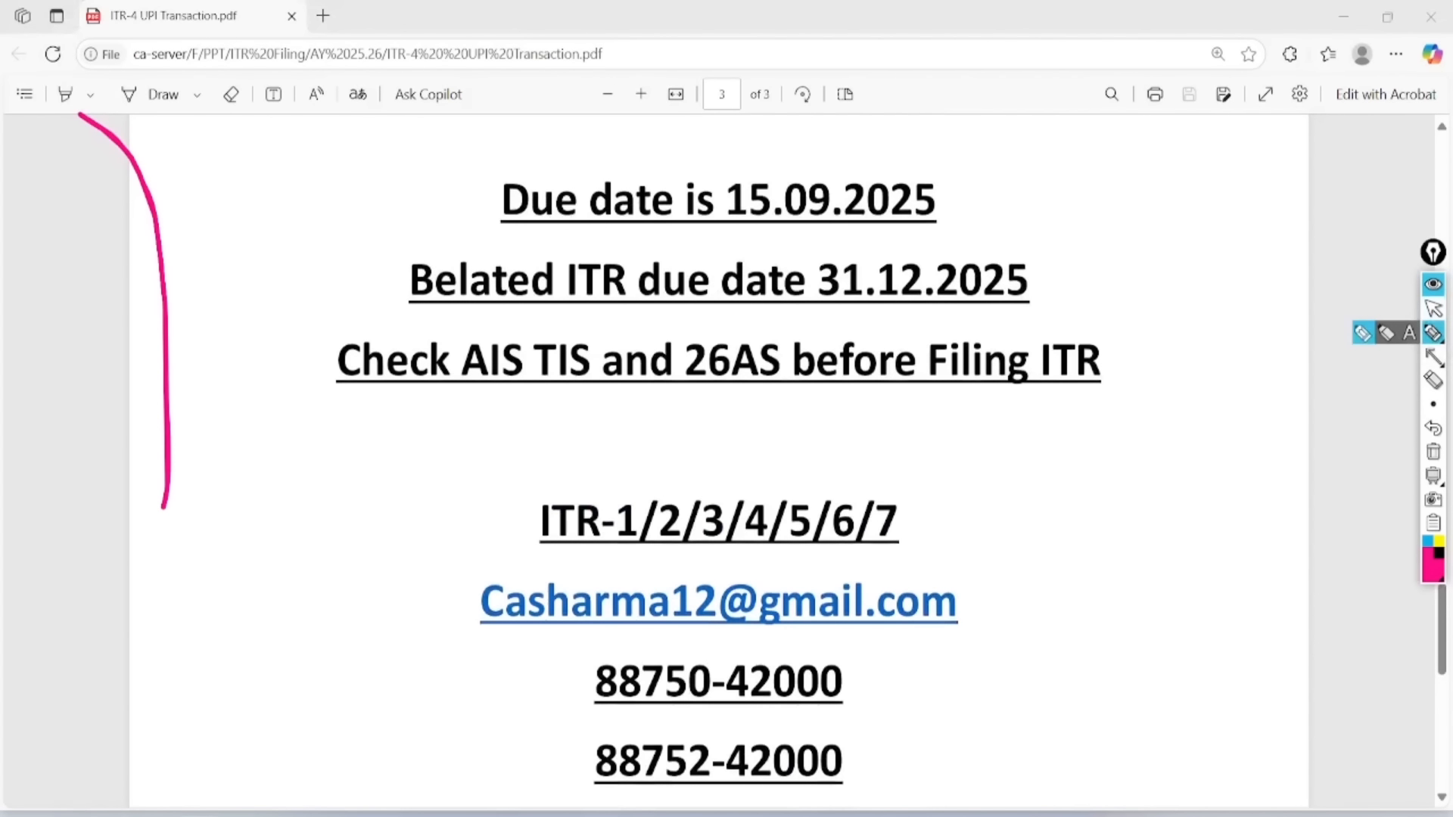
pyautogui.moveTo(985, 151)
pyautogui.mouseDown()
pyautogui.moveTo(949, 139)
pyautogui.moveTo(877, 257)
pyautogui.moveTo(884, 149)
pyautogui.mouseUp()
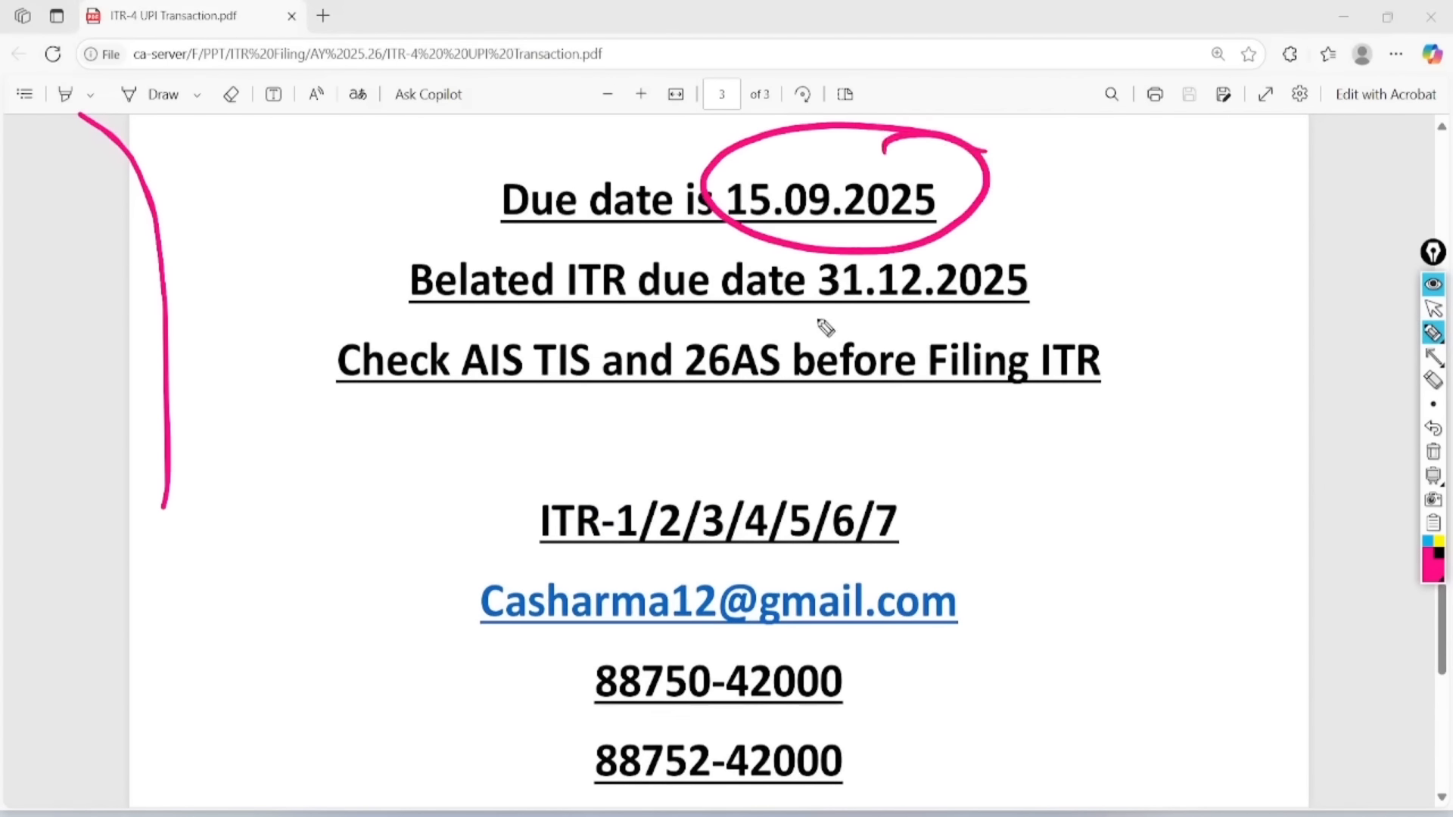
pyautogui.moveTo(808, 318)
pyautogui.mouseDown()
pyautogui.moveTo(1086, 276)
pyautogui.moveTo(832, 328)
pyautogui.mouseUp()
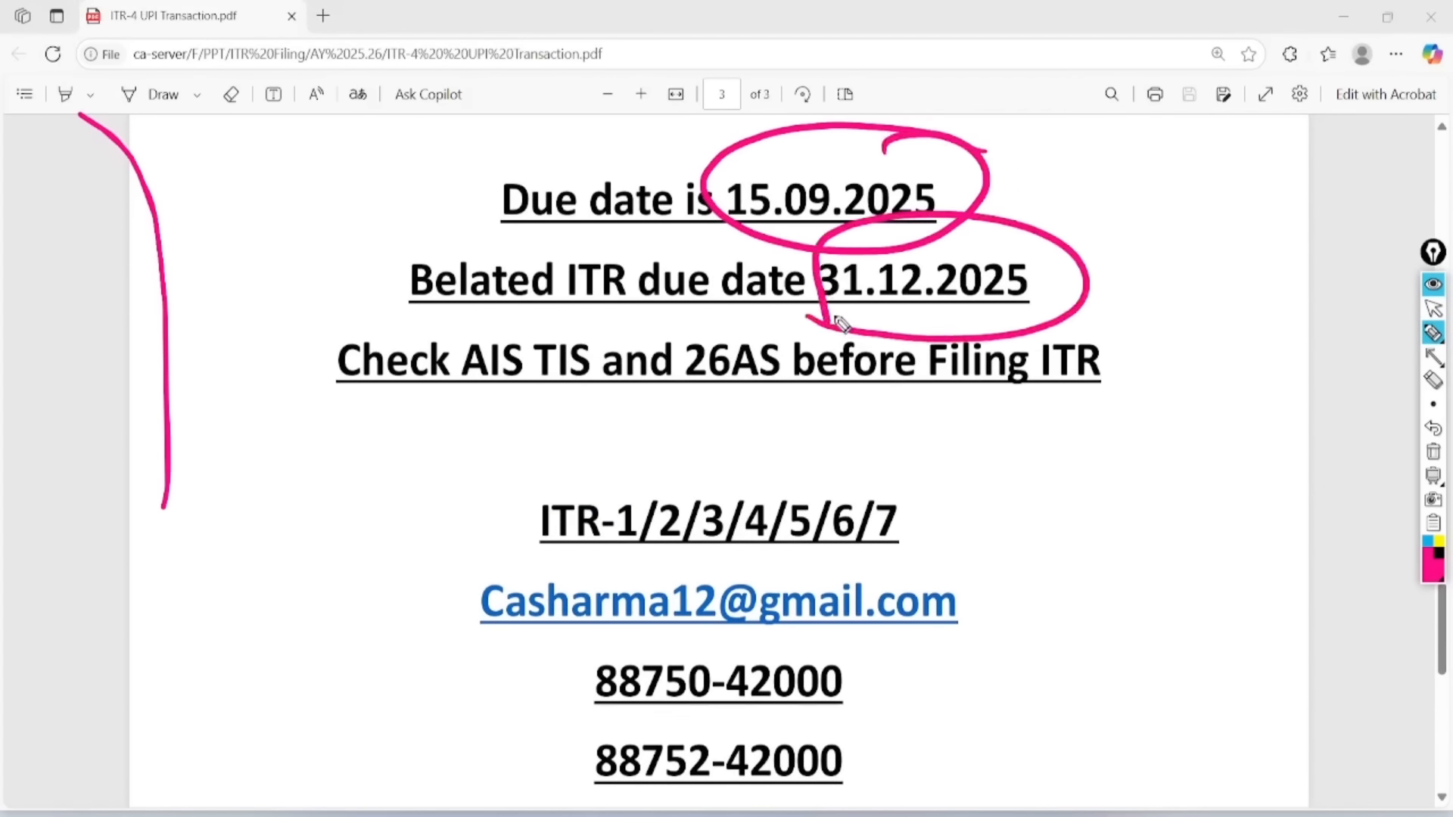
pyautogui.moveTo(522, 327)
pyautogui.mouseDown()
pyautogui.moveTo(523, 408)
pyautogui.moveTo(517, 306)
pyautogui.mouseUp()
pyautogui.moveTo(598, 333)
pyautogui.mouseDown()
pyautogui.moveTo(609, 382)
pyautogui.moveTo(566, 317)
pyautogui.mouseUp()
pyautogui.moveTo(759, 319)
pyautogui.mouseDown()
pyautogui.moveTo(800, 370)
pyautogui.moveTo(733, 309)
pyautogui.mouseUp()
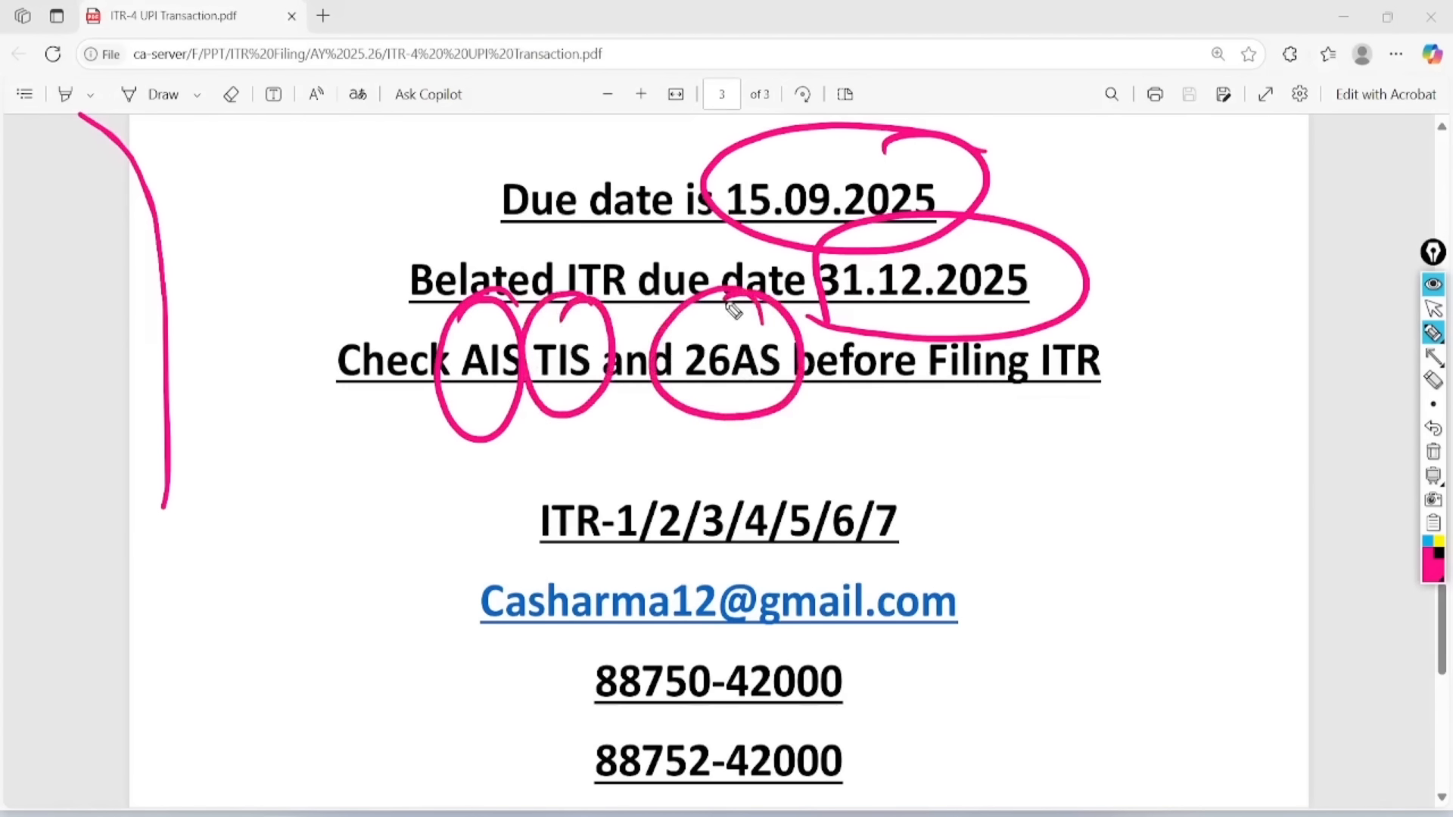
# - Tick ITR-1 to ITR-4 as applicable and cross out forms 5/6/7
pyautogui.moveTo(609, 478); pyautogui.dragTo(674, 433)
pyautogui.moveTo(666, 485)
pyautogui.mouseDown()
pyautogui.moveTo(676, 502)
pyautogui.moveTo(730, 426)
pyautogui.mouseUp()
pyautogui.moveTo(715, 483)
pyautogui.mouseDown()
pyautogui.moveTo(721, 498)
pyautogui.moveTo(768, 432)
pyautogui.moveTo(814, 457)
pyautogui.moveTo(821, 438)
pyautogui.mouseUp()
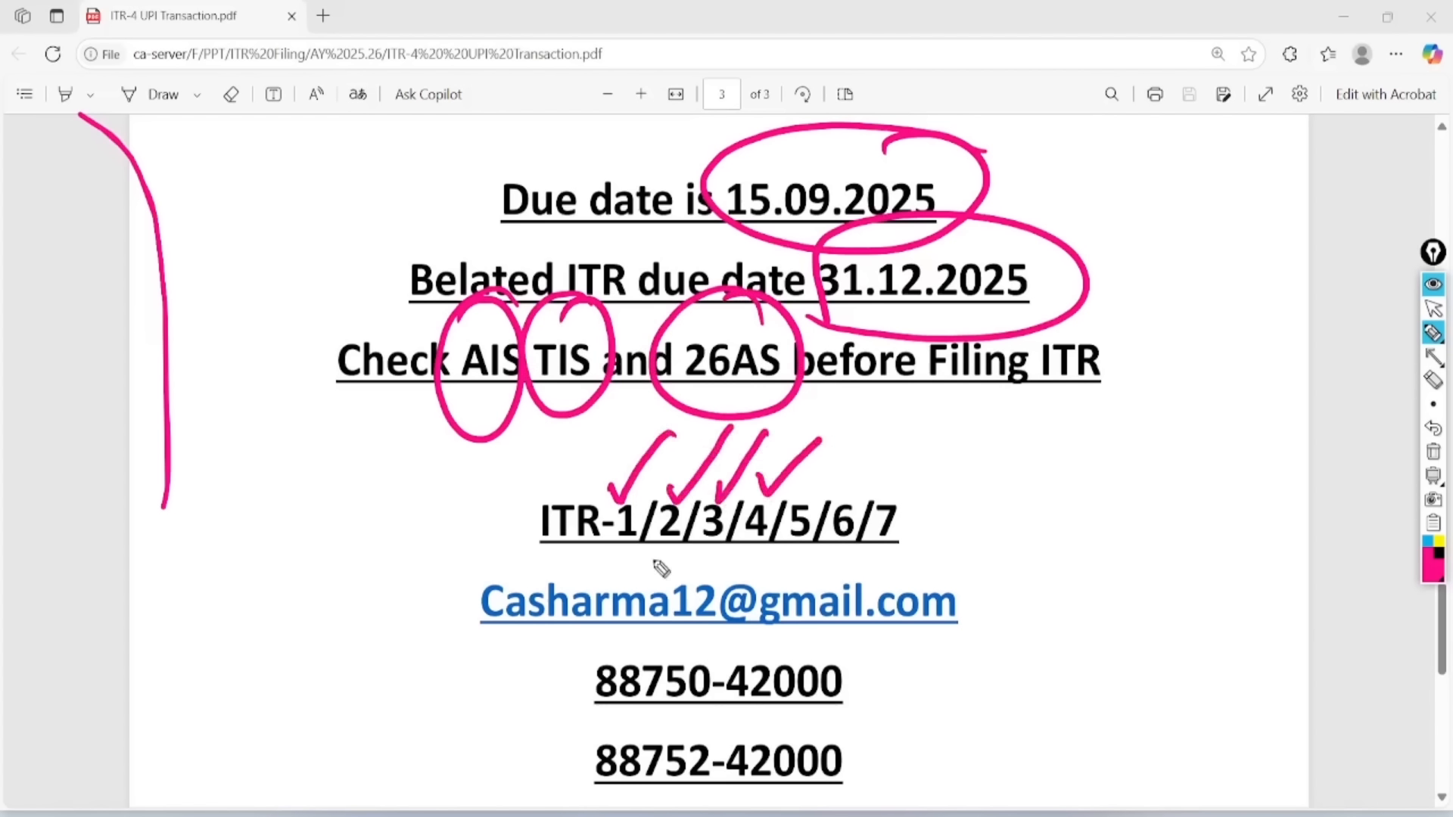
pyautogui.moveTo(614, 538)
pyautogui.mouseDown()
pyautogui.moveTo(632, 568)
pyautogui.moveTo(773, 537)
pyautogui.mouseUp()
pyautogui.moveTo(946, 484)
pyautogui.mouseDown()
pyautogui.moveTo(791, 503)
pyautogui.moveTo(942, 469)
pyautogui.moveTo(885, 484)
pyautogui.mouseUp()
pyautogui.moveTo(1042, 456); pyautogui.dragTo(988, 541)
pyautogui.moveTo(974, 465); pyautogui.dragTo(1059, 522)
pyautogui.moveTo(1089, 454); pyautogui.dragTo(1035, 522)
pyautogui.moveTo(1037, 461); pyautogui.dragTo(1108, 524)
pyautogui.moveTo(1132, 448); pyautogui.dragTo(1106, 522)
pyautogui.moveTo(1087, 456); pyautogui.dragTo(1178, 519)
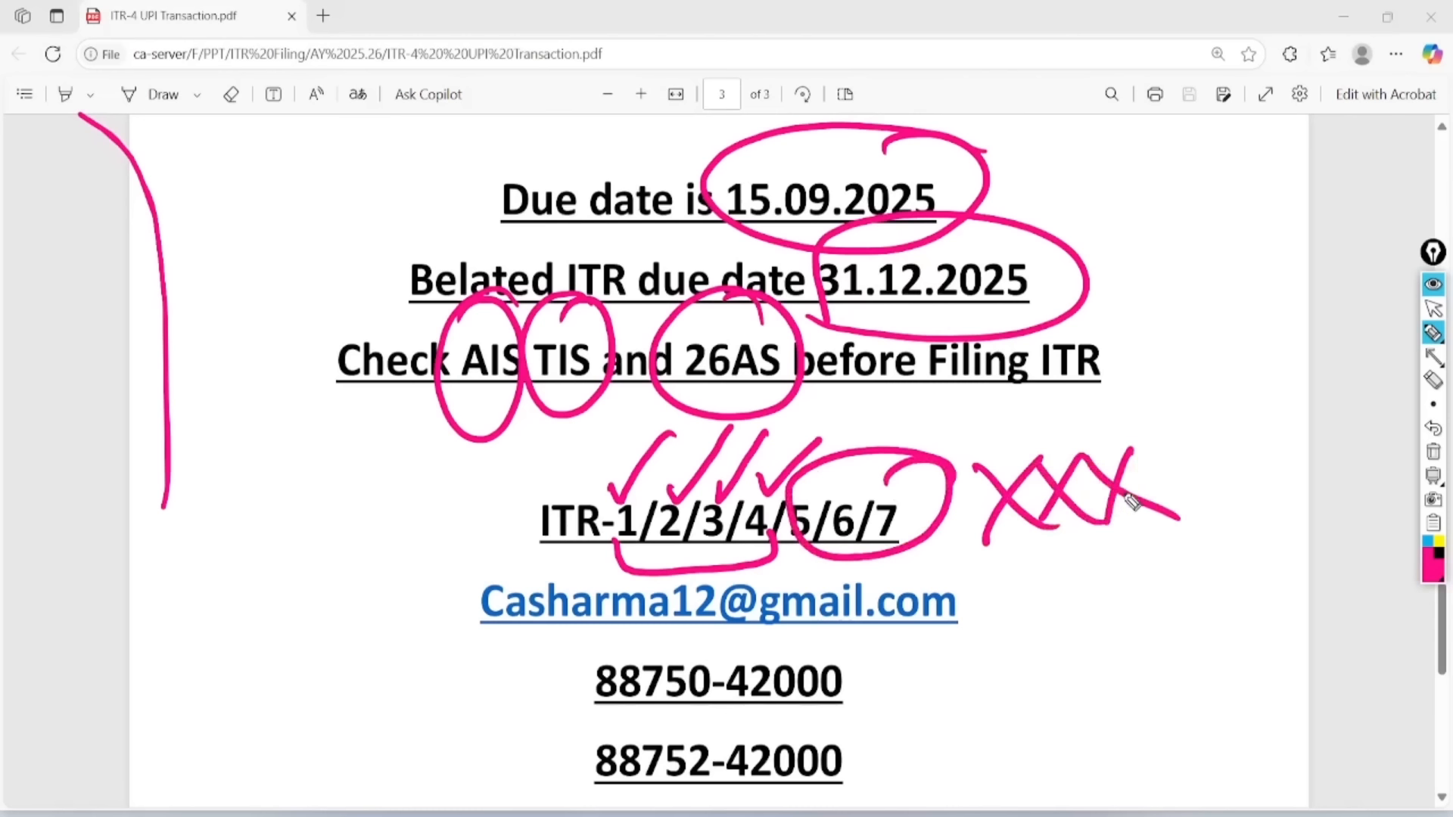
# - Circle the two contact numbers, then leave the pen and erase all ink
pyautogui.moveTo(881, 670)
pyautogui.mouseDown()
pyautogui.moveTo(605, 670)
pyautogui.moveTo(900, 666)
pyautogui.moveTo(809, 649)
pyautogui.mouseUp()
pyautogui.moveTo(893, 734)
pyautogui.mouseDown()
pyautogui.moveTo(771, 808)
pyautogui.moveTo(818, 739)
pyautogui.mouseUp()
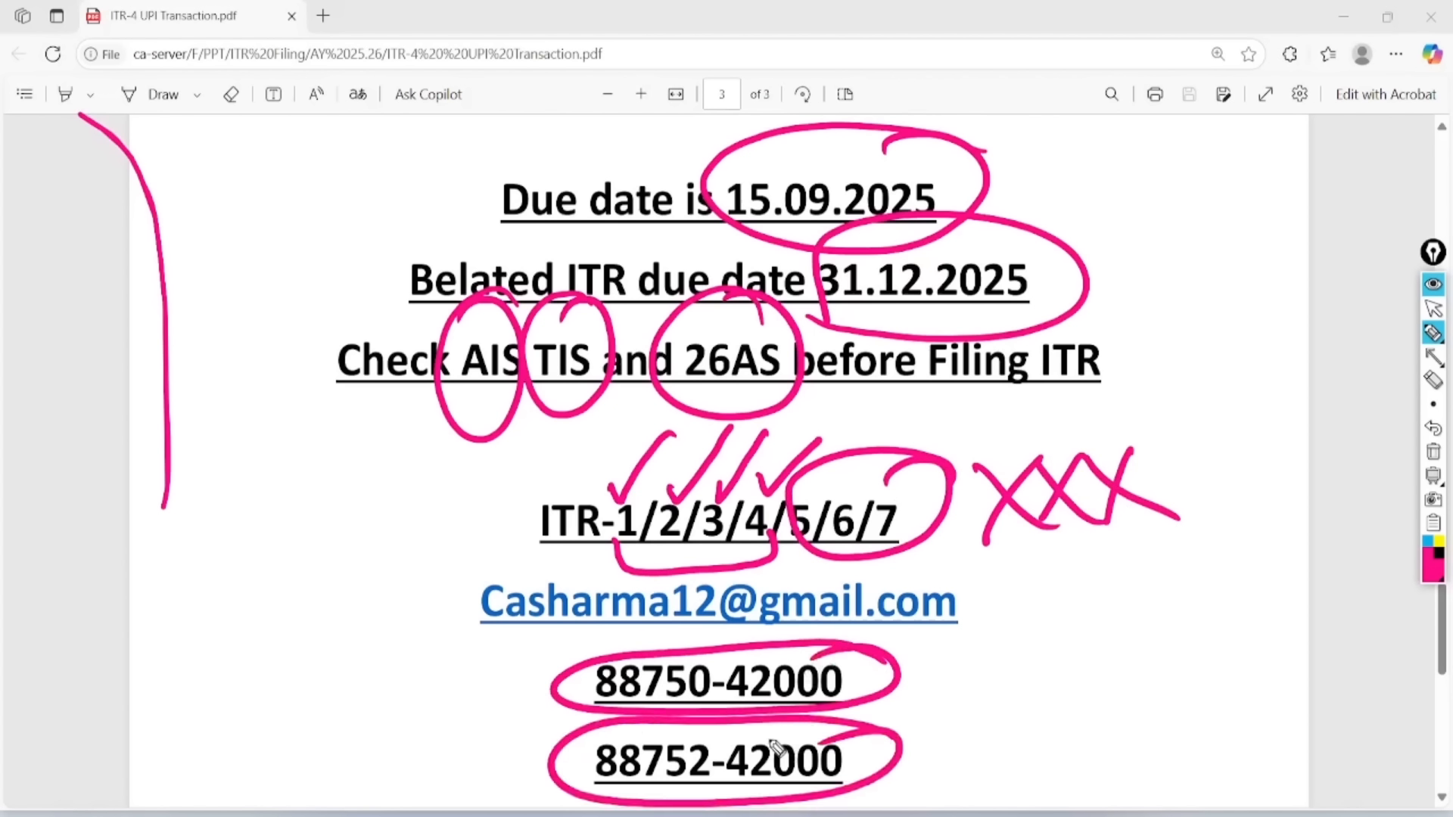
pyautogui.click(1432, 308)
pyautogui.click(1432, 452)
# - Scroll down and circle 'Our client is' and Kirana Goods with the pen
pyautogui.scroll(-5, 718, 460)
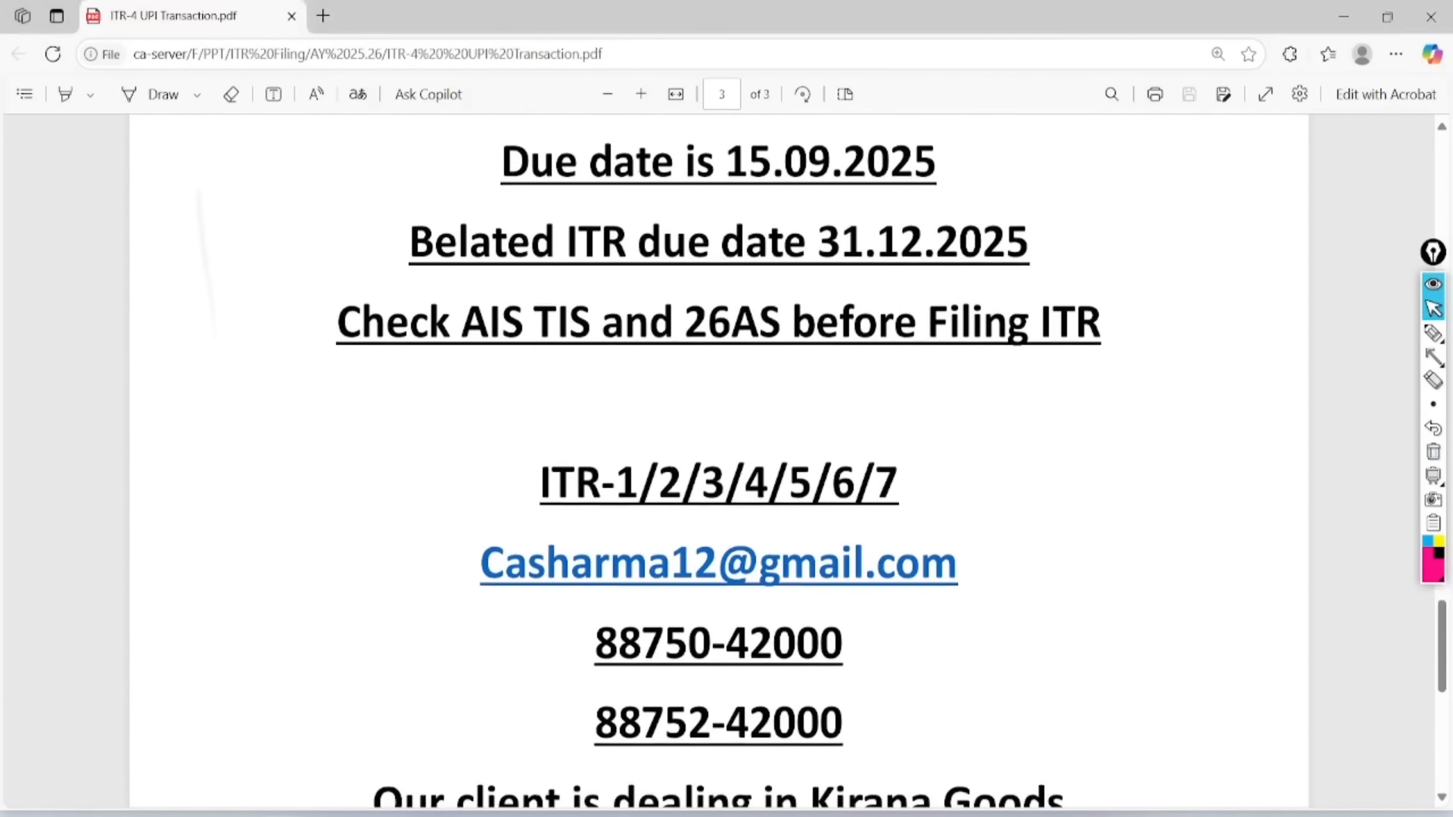
pyautogui.scroll(-3, 220, 367)
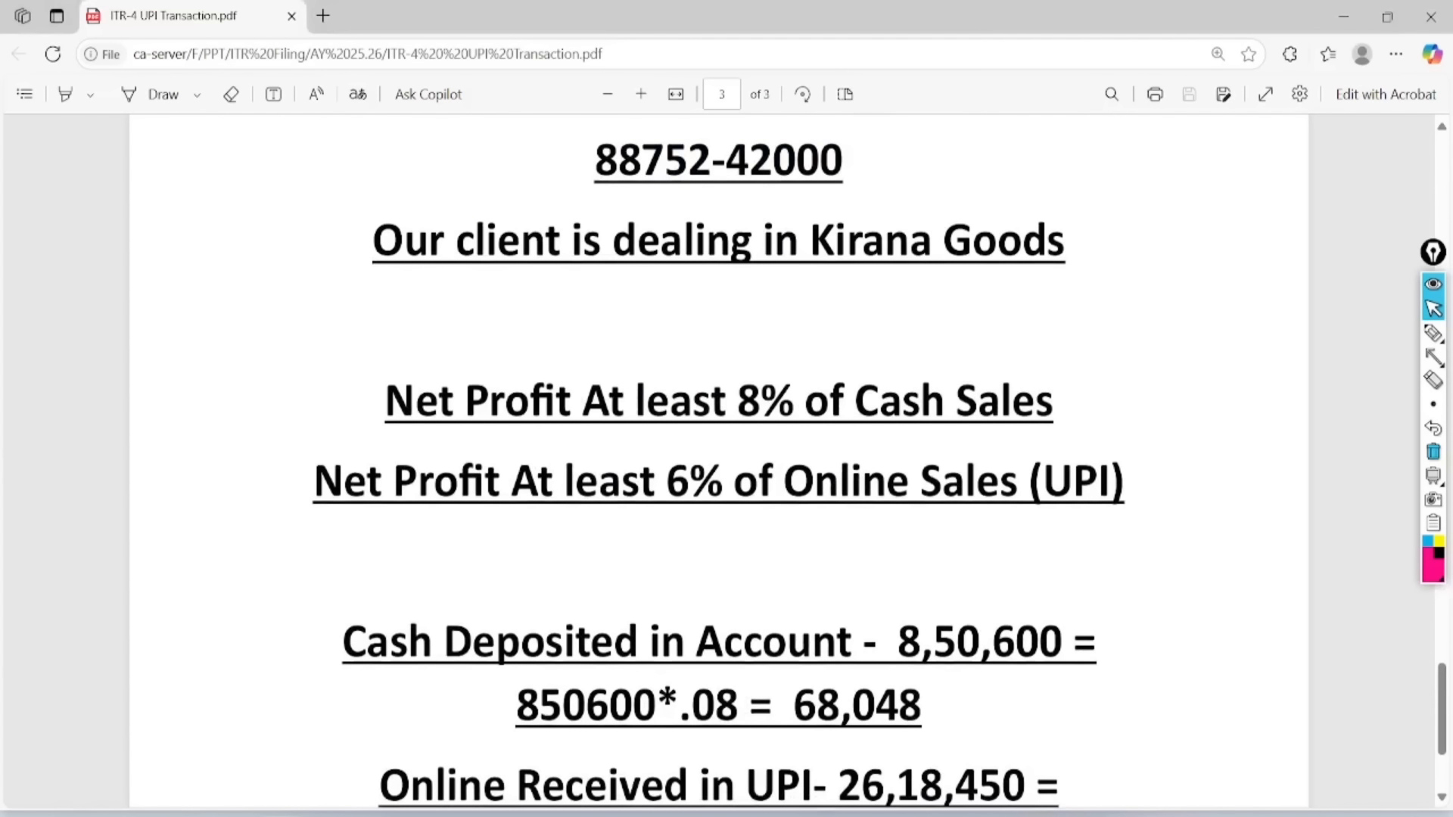
pyautogui.click(1432, 333)
pyautogui.moveTo(535, 151)
pyautogui.mouseDown()
pyautogui.moveTo(422, 153)
pyautogui.moveTo(624, 208)
pyautogui.moveTo(454, 172)
pyautogui.mouseUp()
pyautogui.moveTo(1105, 218)
pyautogui.mouseDown()
pyautogui.moveTo(1101, 198)
pyautogui.moveTo(825, 300)
pyautogui.moveTo(1053, 163)
pyautogui.mouseUp()
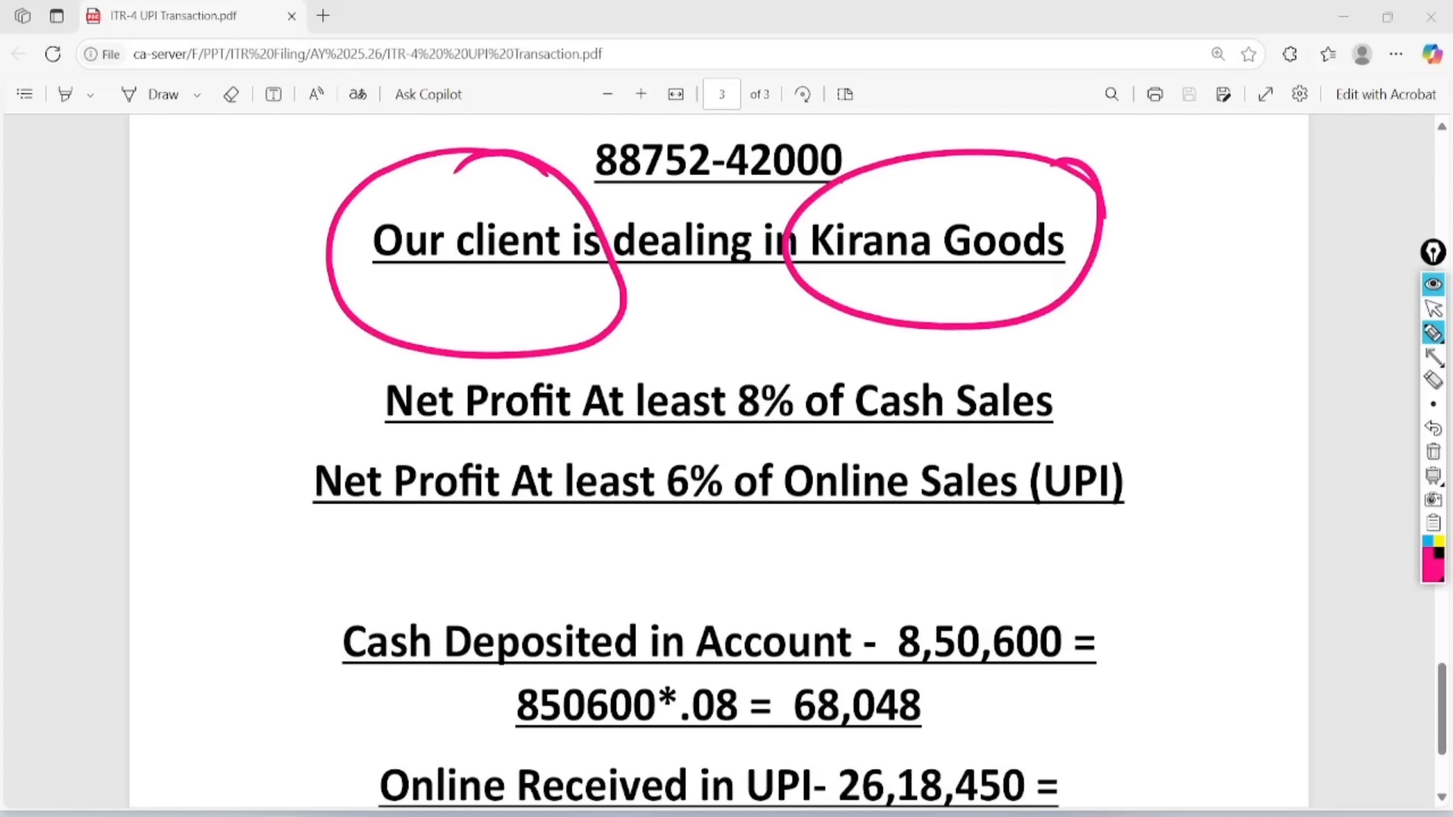
# - Circle Cash with the 8% profit rate and Online (UPI) with the 6% rate
pyautogui.moveTo(934, 360)
pyautogui.mouseDown()
pyautogui.moveTo(836, 412)
pyautogui.moveTo(892, 375)
pyautogui.mouseUp()
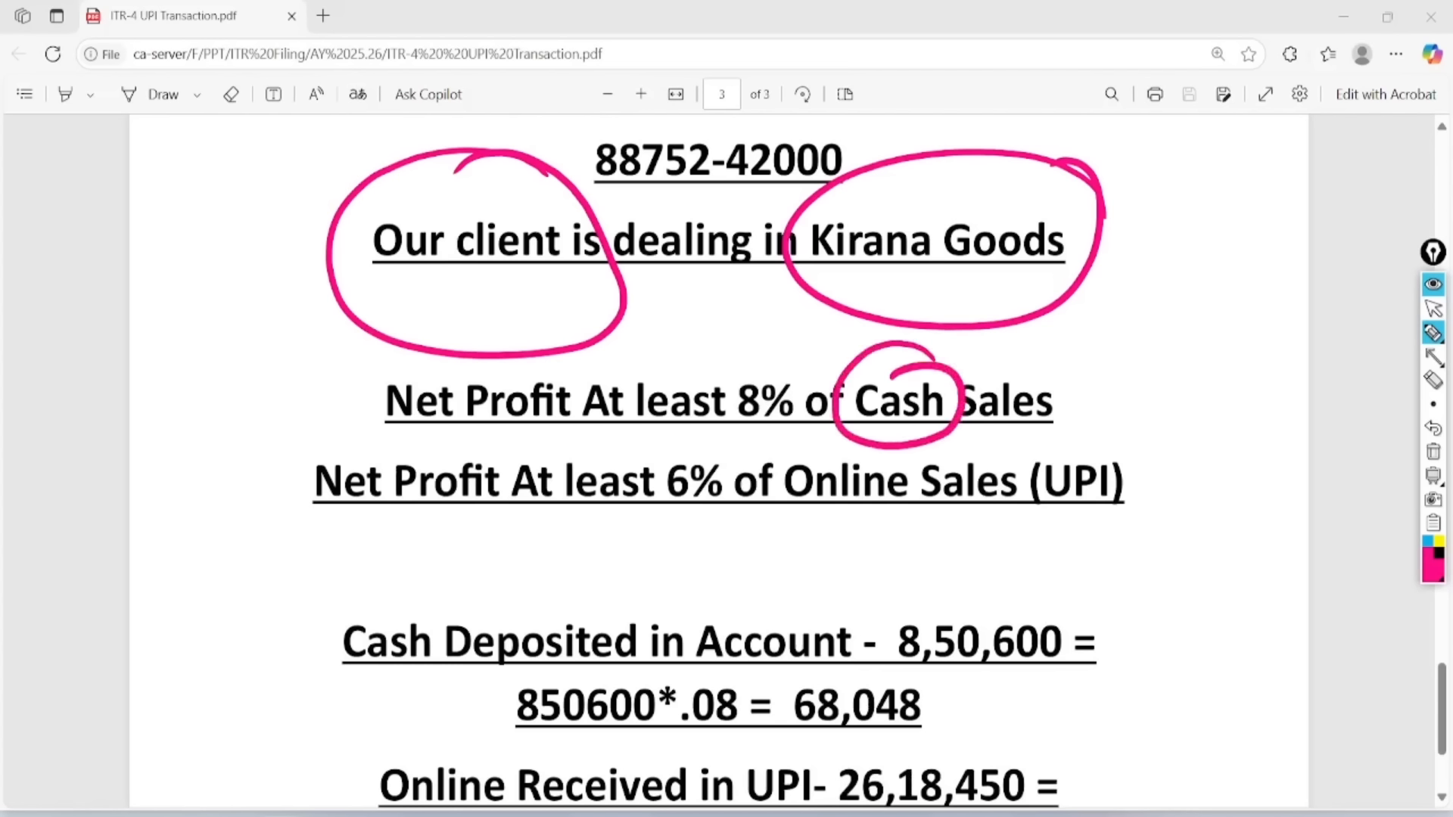
pyautogui.moveTo(744, 358); pyautogui.dragTo(779, 341)
pyautogui.moveTo(880, 437)
pyautogui.mouseDown()
pyautogui.moveTo(862, 533)
pyautogui.moveTo(881, 452)
pyautogui.mouseUp()
pyautogui.moveTo(1066, 406)
pyautogui.mouseDown()
pyautogui.moveTo(1161, 458)
pyautogui.moveTo(1112, 425)
pyautogui.mouseUp()
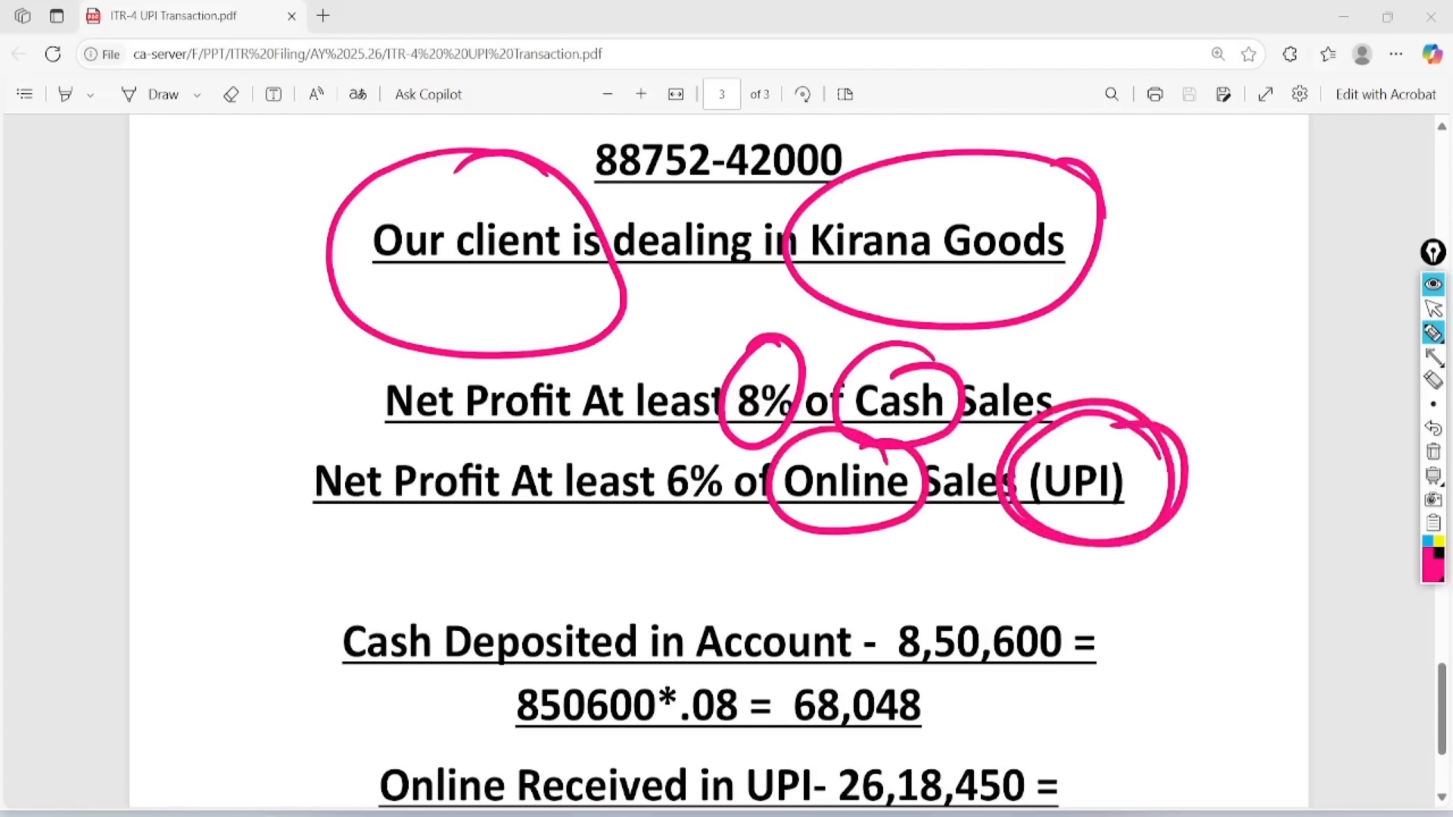
pyautogui.moveTo(707, 418)
pyautogui.mouseDown()
pyautogui.moveTo(647, 454)
pyautogui.moveTo(658, 420)
pyautogui.mouseUp()
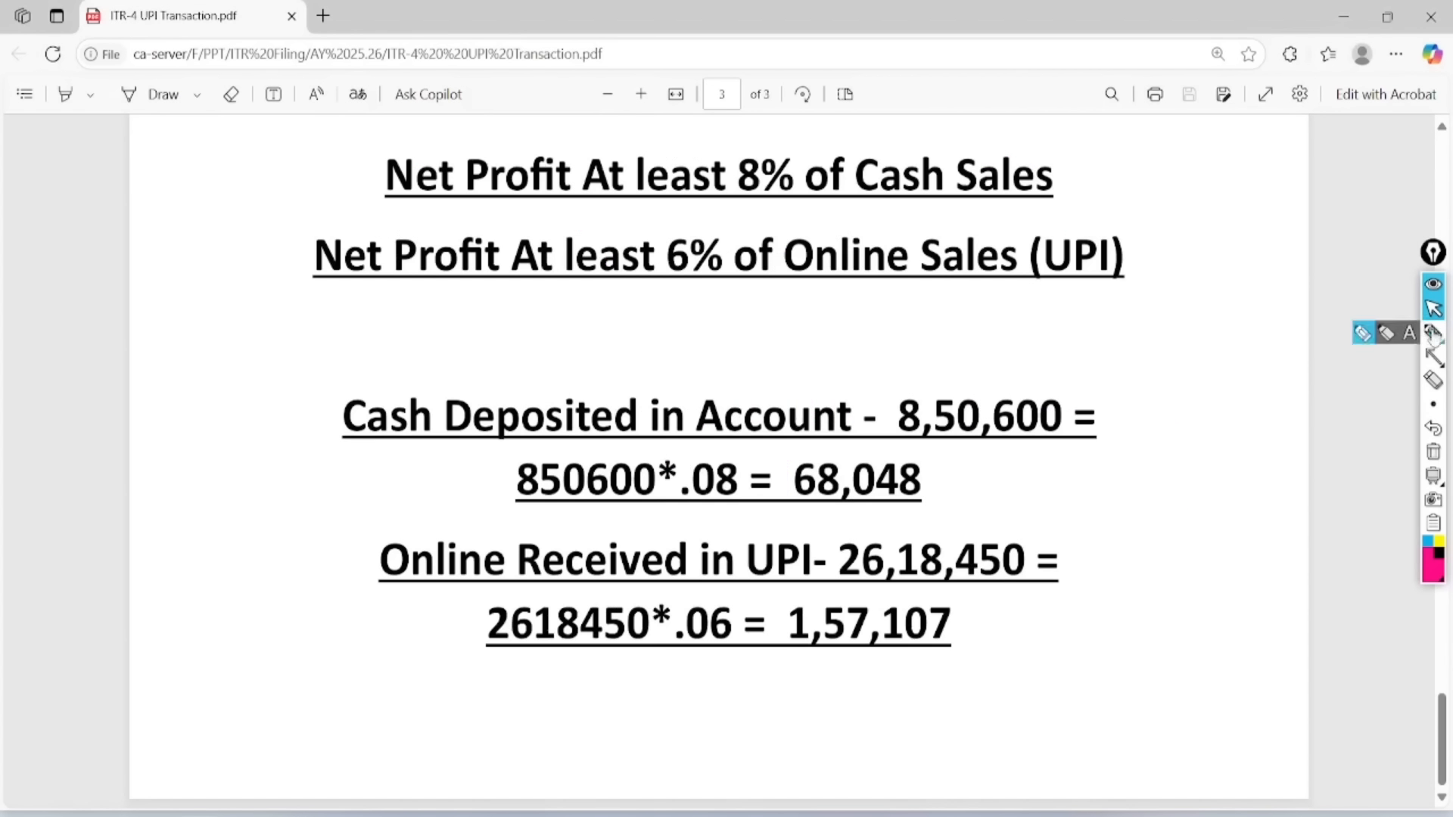
# - Circle Cash and the 8,50,600 amount in the Cash Deposited line
pyautogui.click(1432, 333)
pyautogui.moveTo(447, 374)
pyautogui.mouseDown()
pyautogui.moveTo(460, 454)
pyautogui.moveTo(401, 363)
pyautogui.mouseUp()
pyautogui.moveTo(1108, 371)
pyautogui.mouseDown()
pyautogui.moveTo(1047, 350)
pyautogui.moveTo(1055, 465)
pyautogui.moveTo(912, 359)
pyautogui.mouseUp()
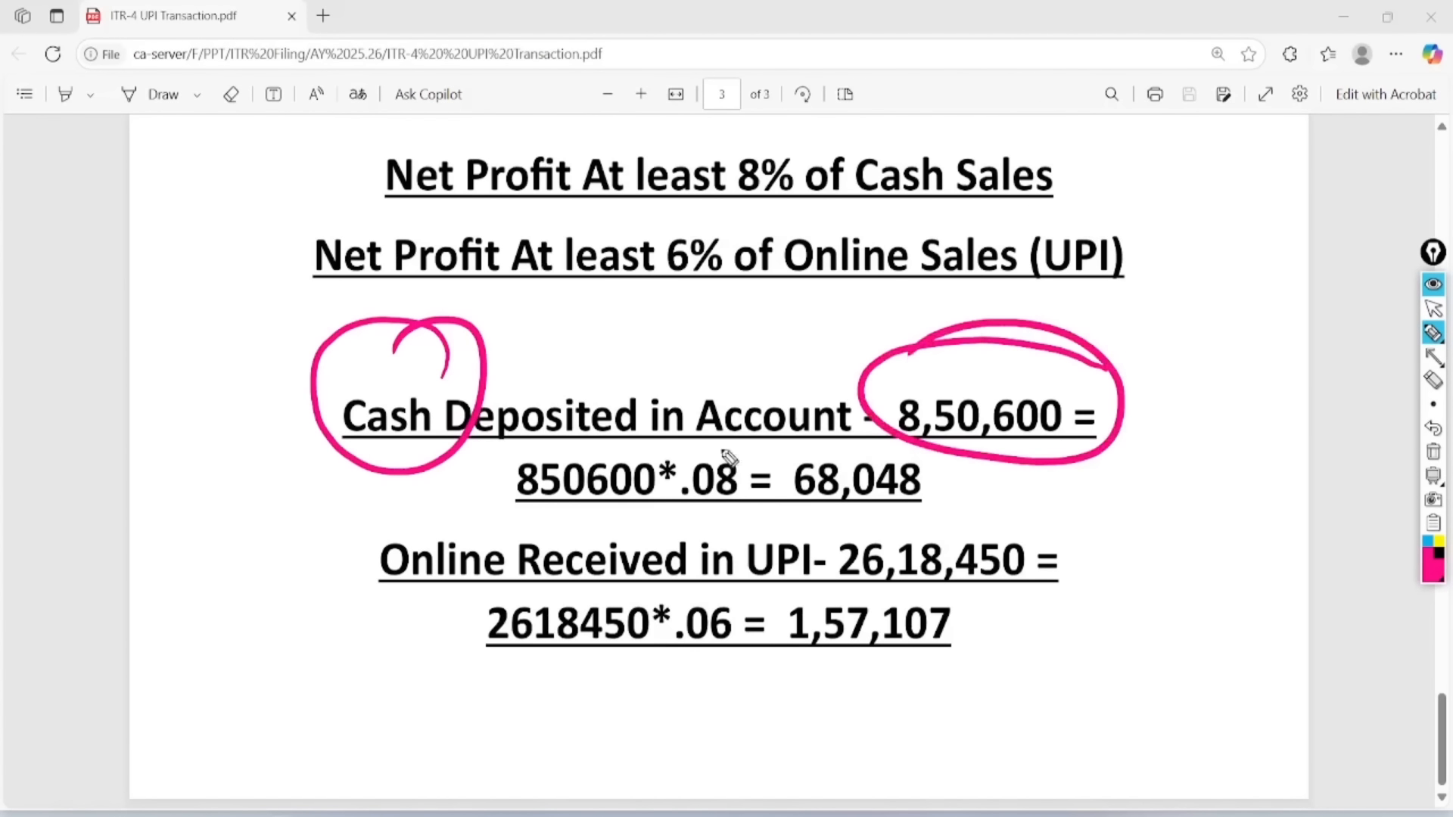
# - Mark the .08 and .06 rates, the 68,048 result, UPI and the 26,18,450 amount
pyautogui.moveTo(724, 452)
pyautogui.mouseDown()
pyautogui.moveTo(685, 470)
pyautogui.moveTo(757, 498)
pyautogui.moveTo(674, 511)
pyautogui.moveTo(723, 519)
pyautogui.mouseUp()
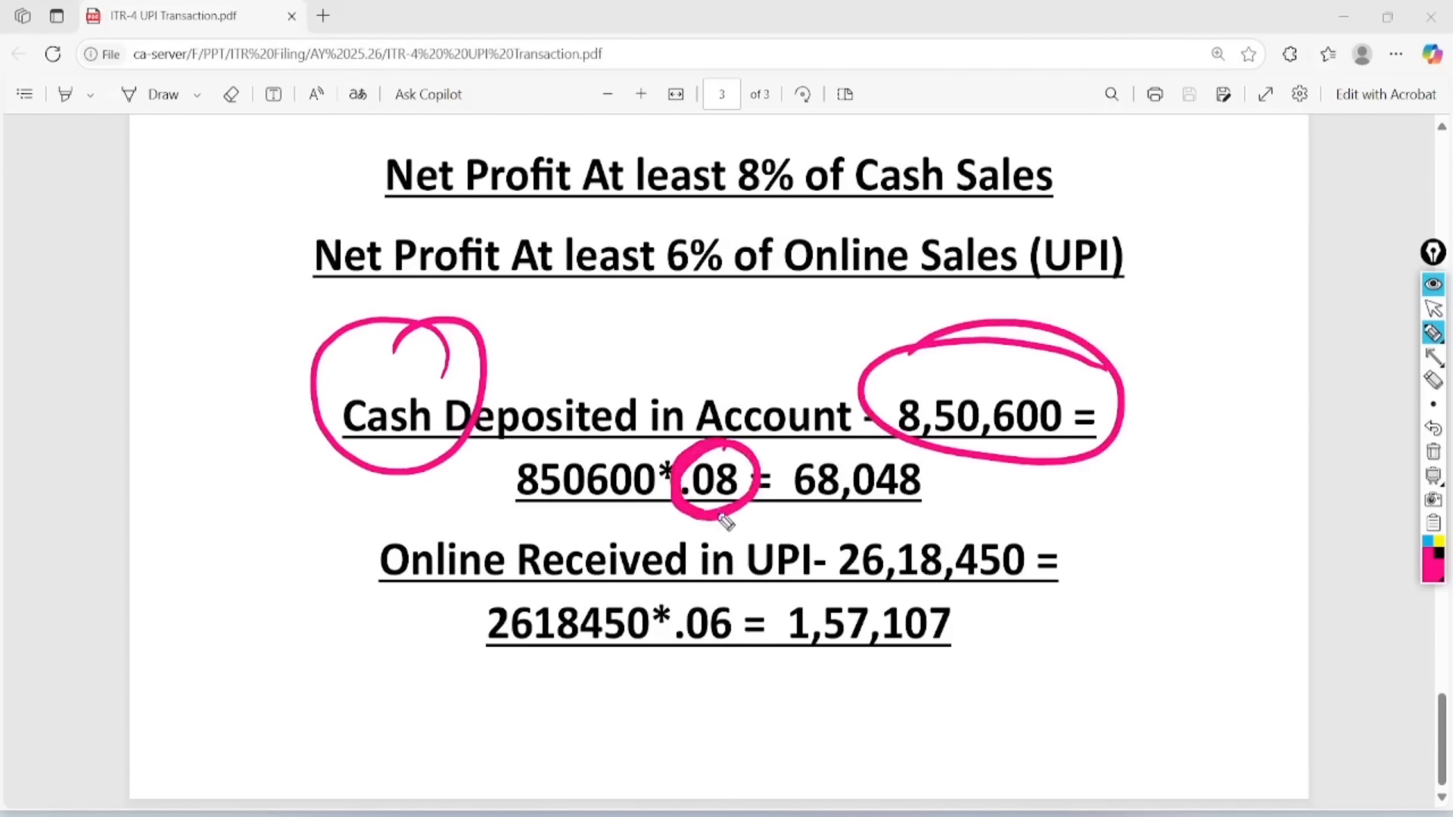
pyautogui.moveTo(814, 519); pyautogui.dragTo(938, 497)
pyautogui.moveTo(817, 533); pyautogui.dragTo(940, 501)
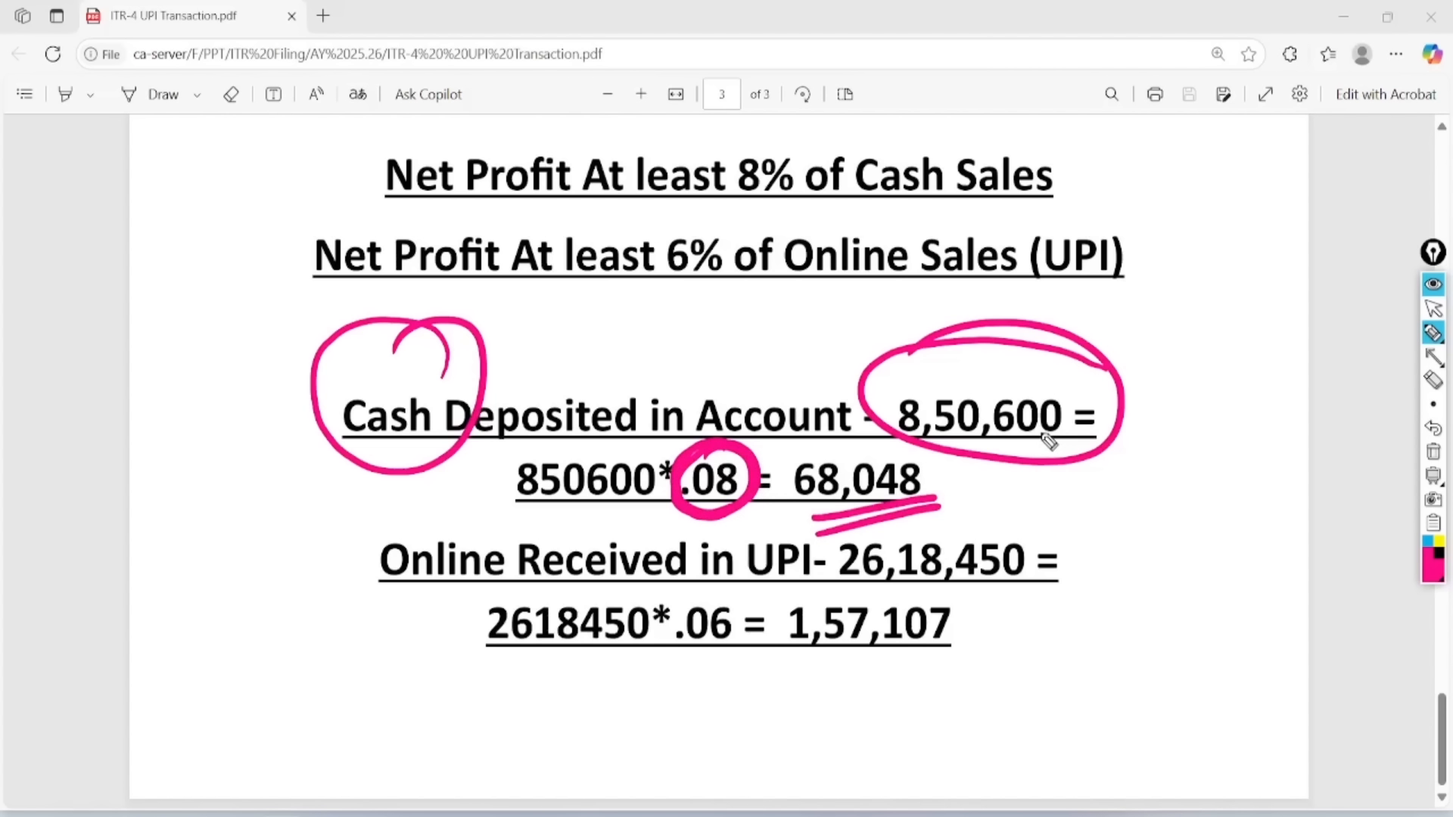
pyautogui.moveTo(808, 539)
pyautogui.mouseDown()
pyautogui.moveTo(757, 602)
pyautogui.moveTo(823, 530)
pyautogui.moveTo(761, 534)
pyautogui.mouseUp()
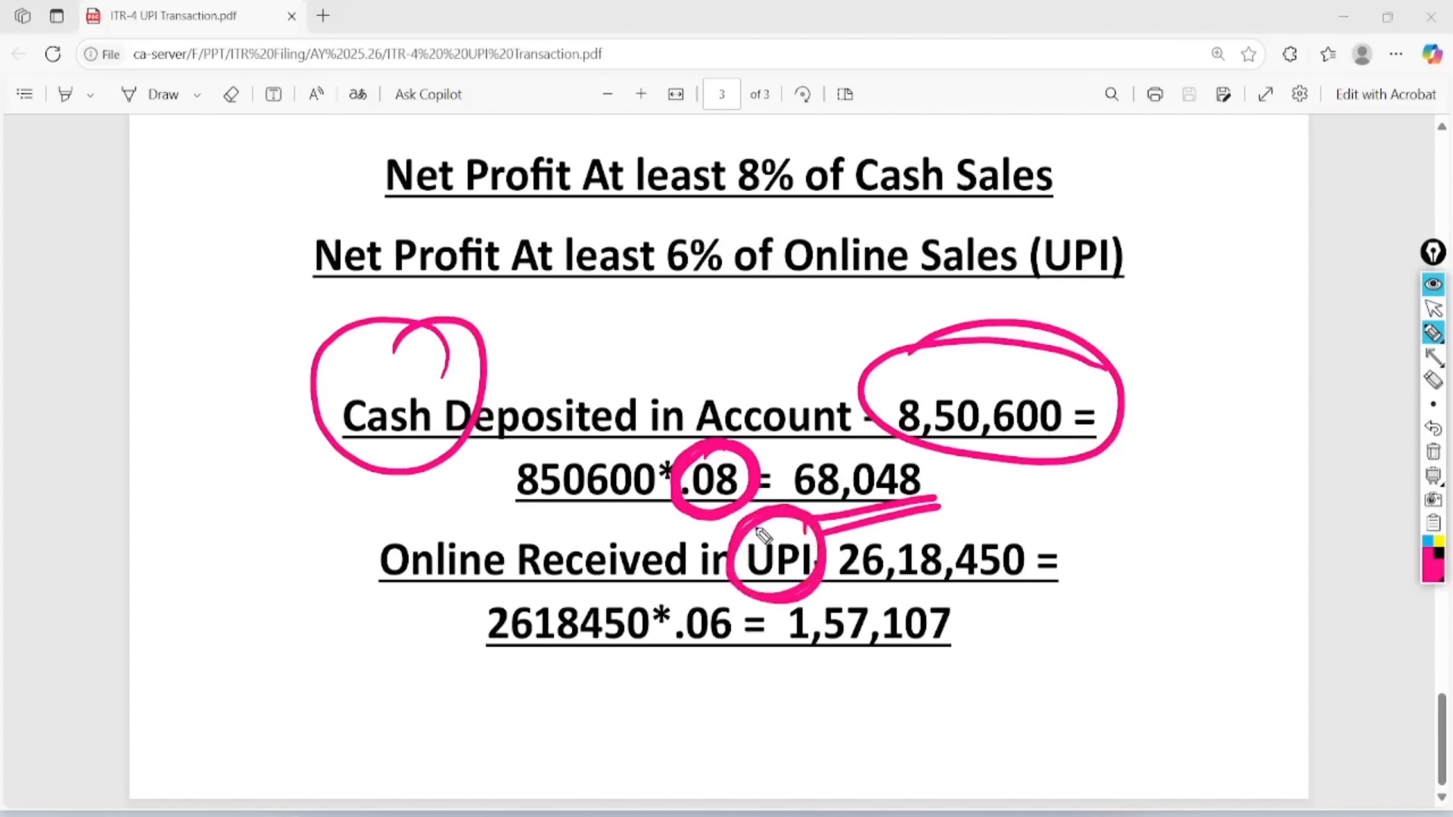
pyautogui.moveTo(852, 588); pyautogui.dragTo(1063, 580)
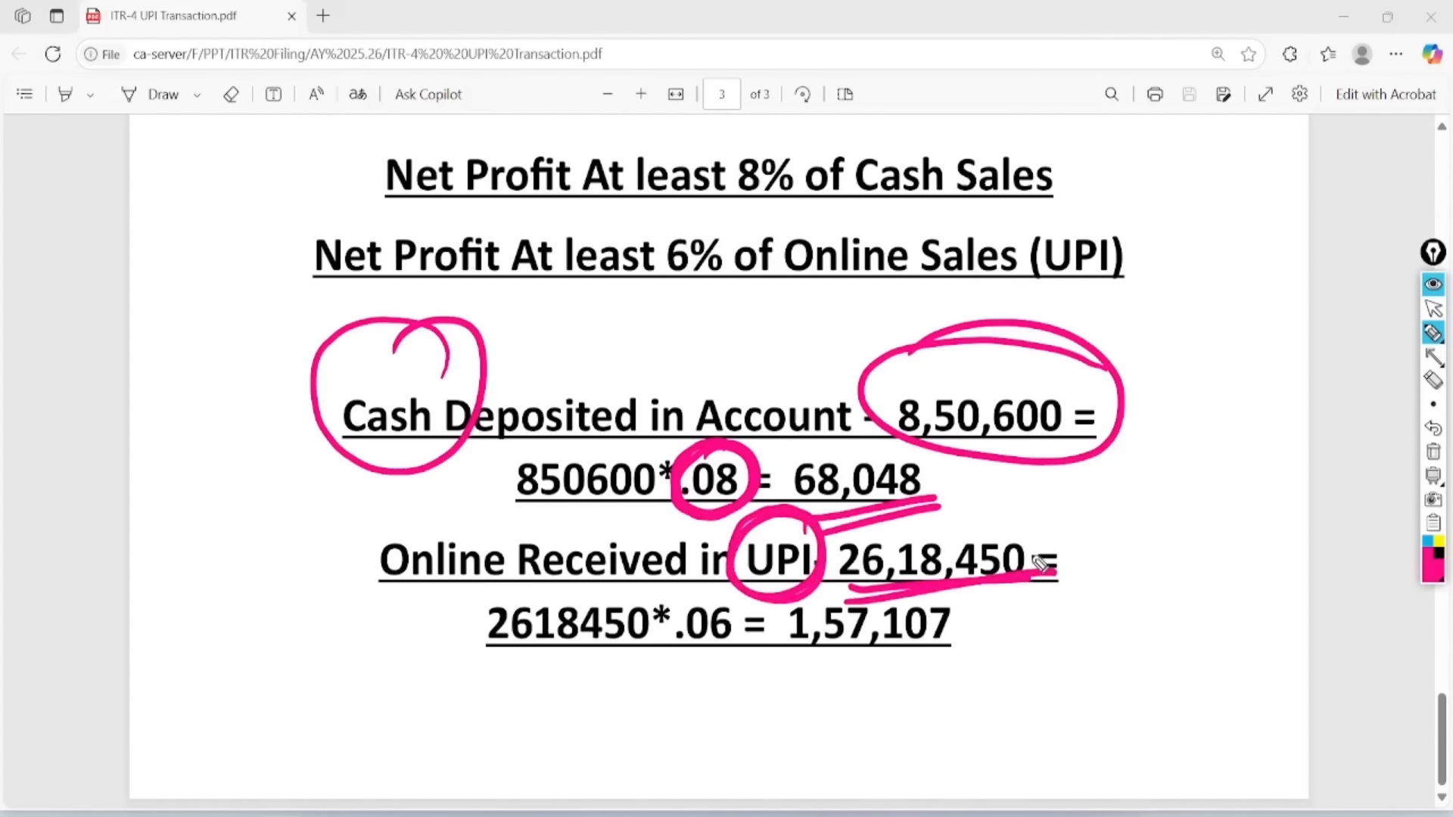
pyautogui.moveTo(730, 603)
pyautogui.mouseDown()
pyautogui.moveTo(749, 628)
pyautogui.moveTo(695, 606)
pyautogui.mouseUp()
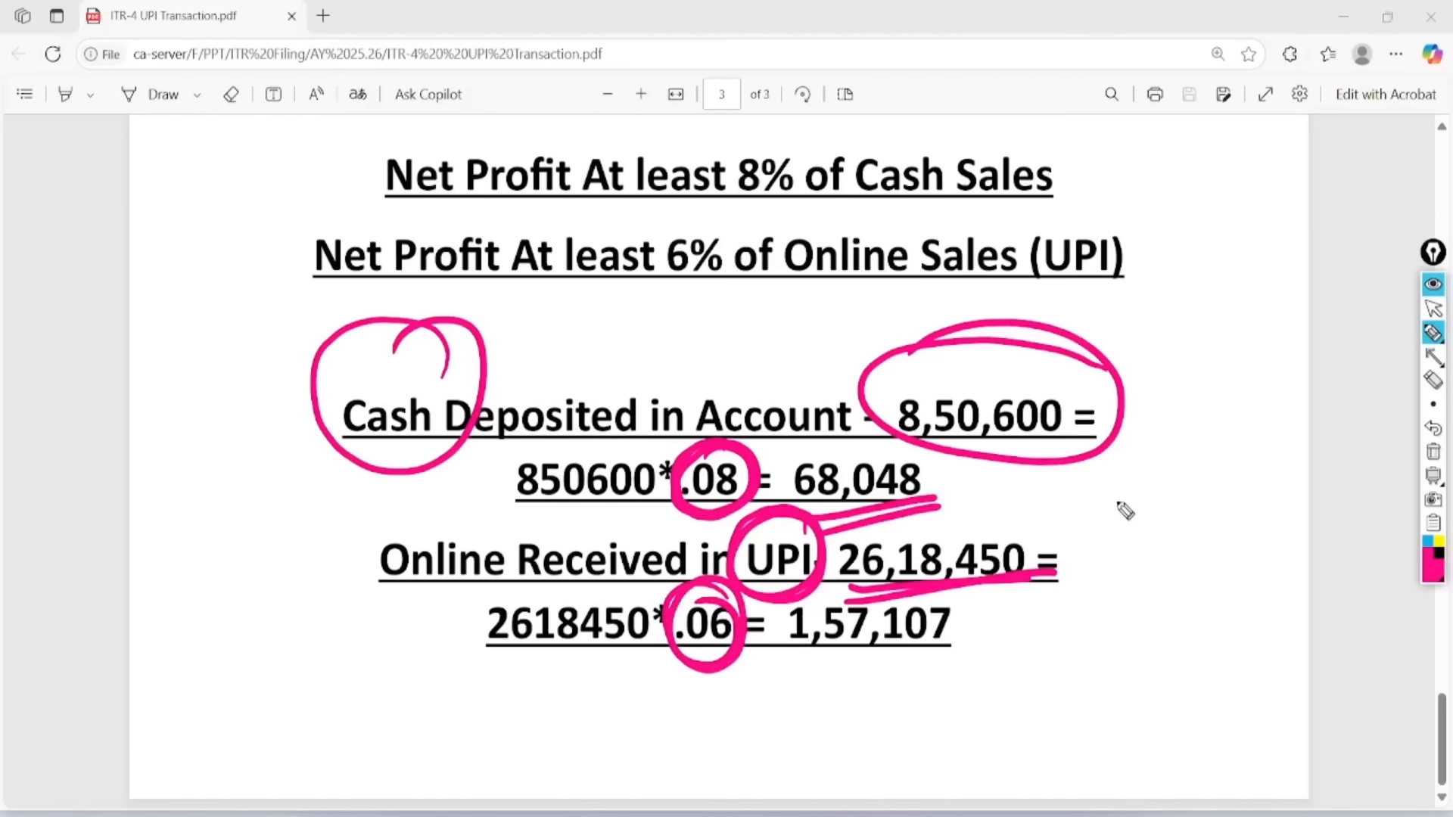
# - Handwrite margin figures beside 8,50,600 and the UPI amount, including 35 and a circled 40L
pyautogui.moveTo(1132, 456); pyautogui.dragTo(1153, 490)
pyautogui.moveTo(1184, 428); pyautogui.dragTo(1169, 454)
pyautogui.moveTo(1194, 473); pyautogui.dragTo(1189, 506)
pyautogui.moveTo(1160, 550); pyautogui.dragTo(1256, 500)
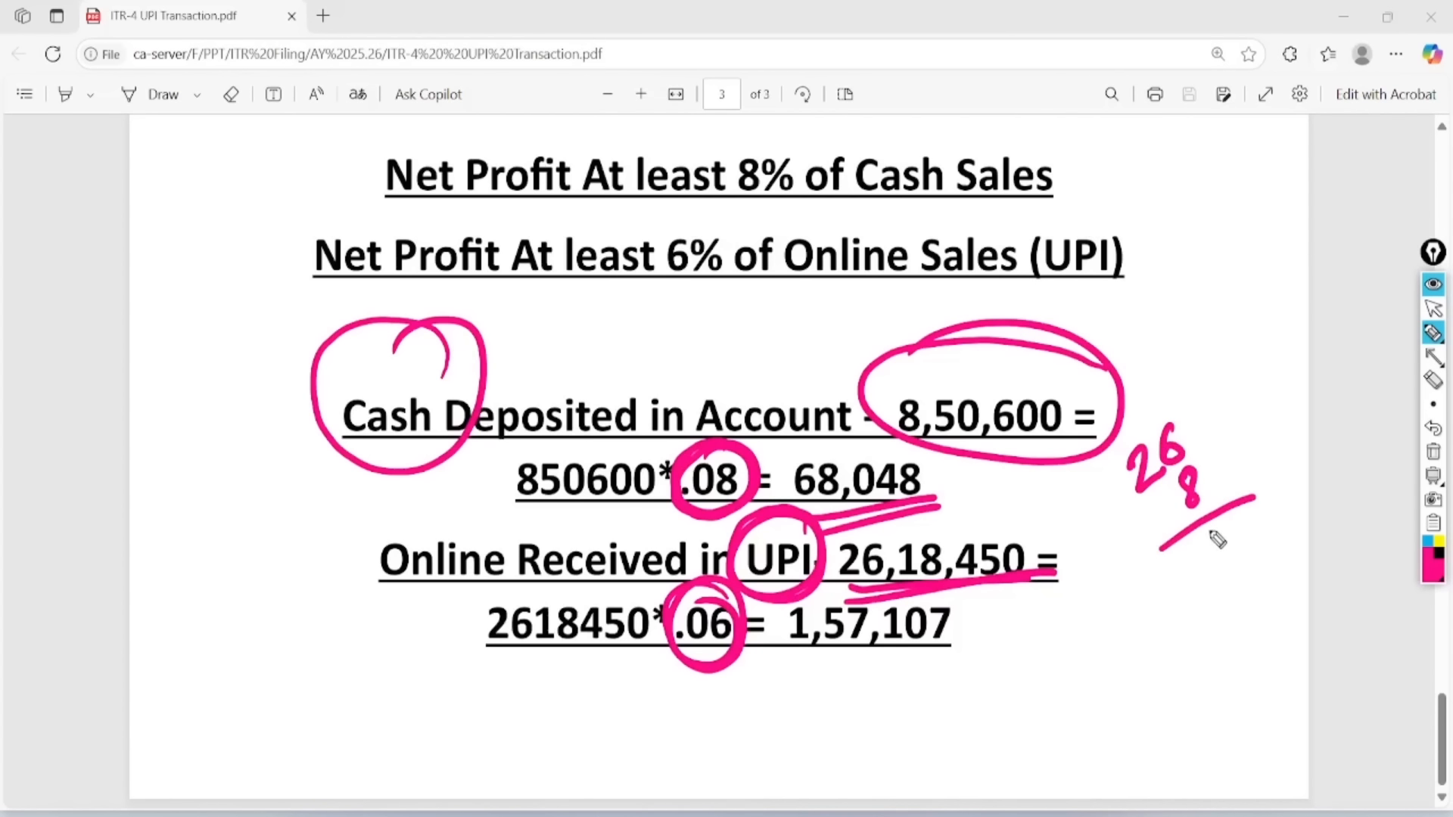
pyautogui.moveTo(1188, 551)
pyautogui.mouseDown()
pyautogui.moveTo(1209, 562)
pyautogui.moveTo(1187, 582)
pyautogui.moveTo(1217, 564)
pyautogui.moveTo(1203, 577)
pyautogui.mouseUp()
pyautogui.moveTo(1233, 499)
pyautogui.mouseDown()
pyautogui.moveTo(1271, 530)
pyautogui.moveTo(1238, 536)
pyautogui.mouseUp()
pyautogui.moveTo(1166, 252)
pyautogui.mouseDown()
pyautogui.moveTo(1182, 292)
pyautogui.moveTo(1216, 285)
pyautogui.mouseUp()
pyautogui.moveTo(1220, 227)
pyautogui.mouseDown()
pyautogui.moveTo(1256, 264)
pyautogui.moveTo(1180, 333)
pyautogui.mouseUp()
pyautogui.moveTo(1247, 187)
pyautogui.mouseDown()
pyautogui.moveTo(1153, 235)
pyautogui.moveTo(1194, 237)
pyautogui.mouseUp()
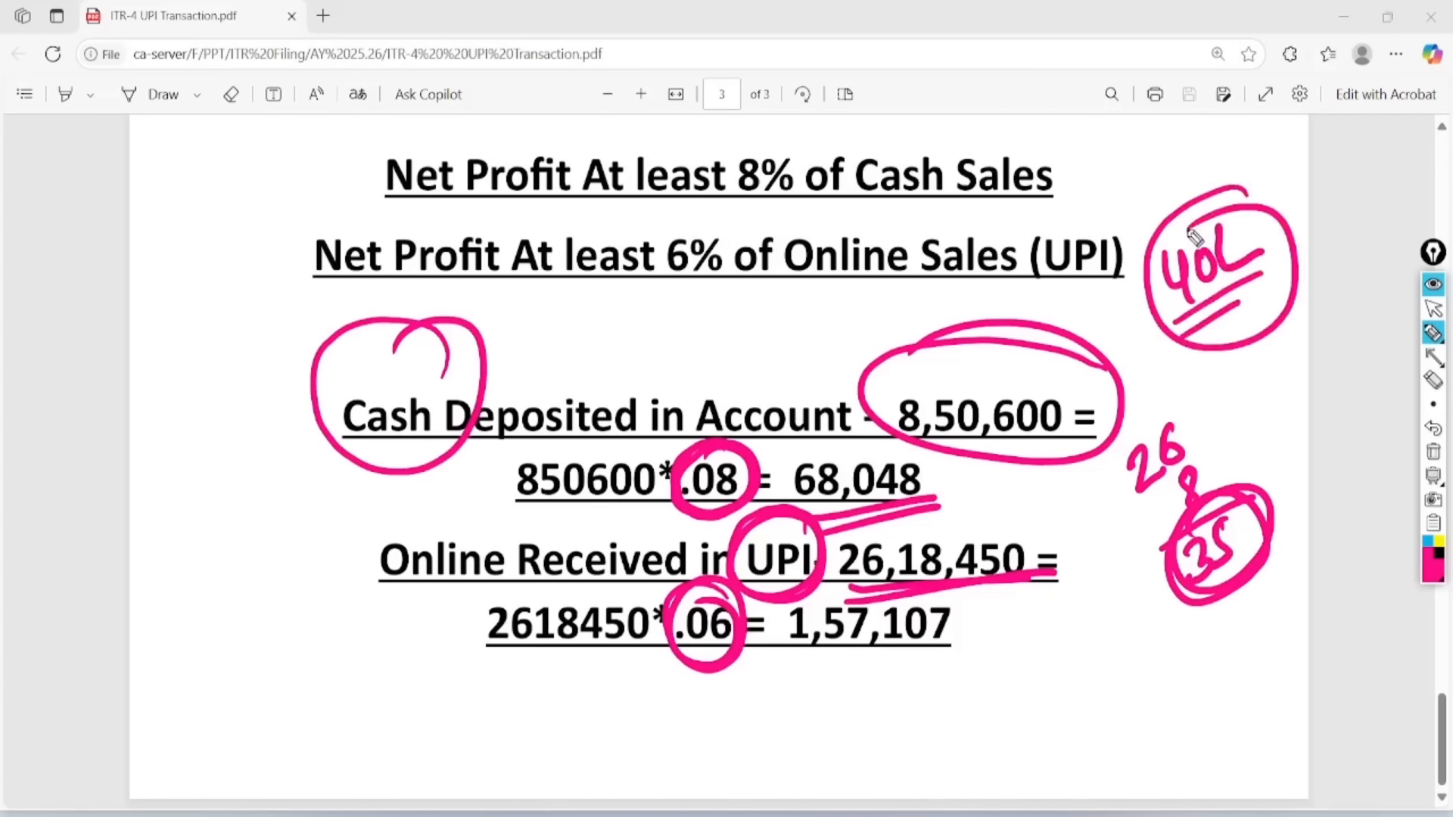
# - Erase the pen notes, return to the cursor, and switch to Chrome's new tab
pyautogui.click(1434, 452)
pyautogui.click(1432, 309)
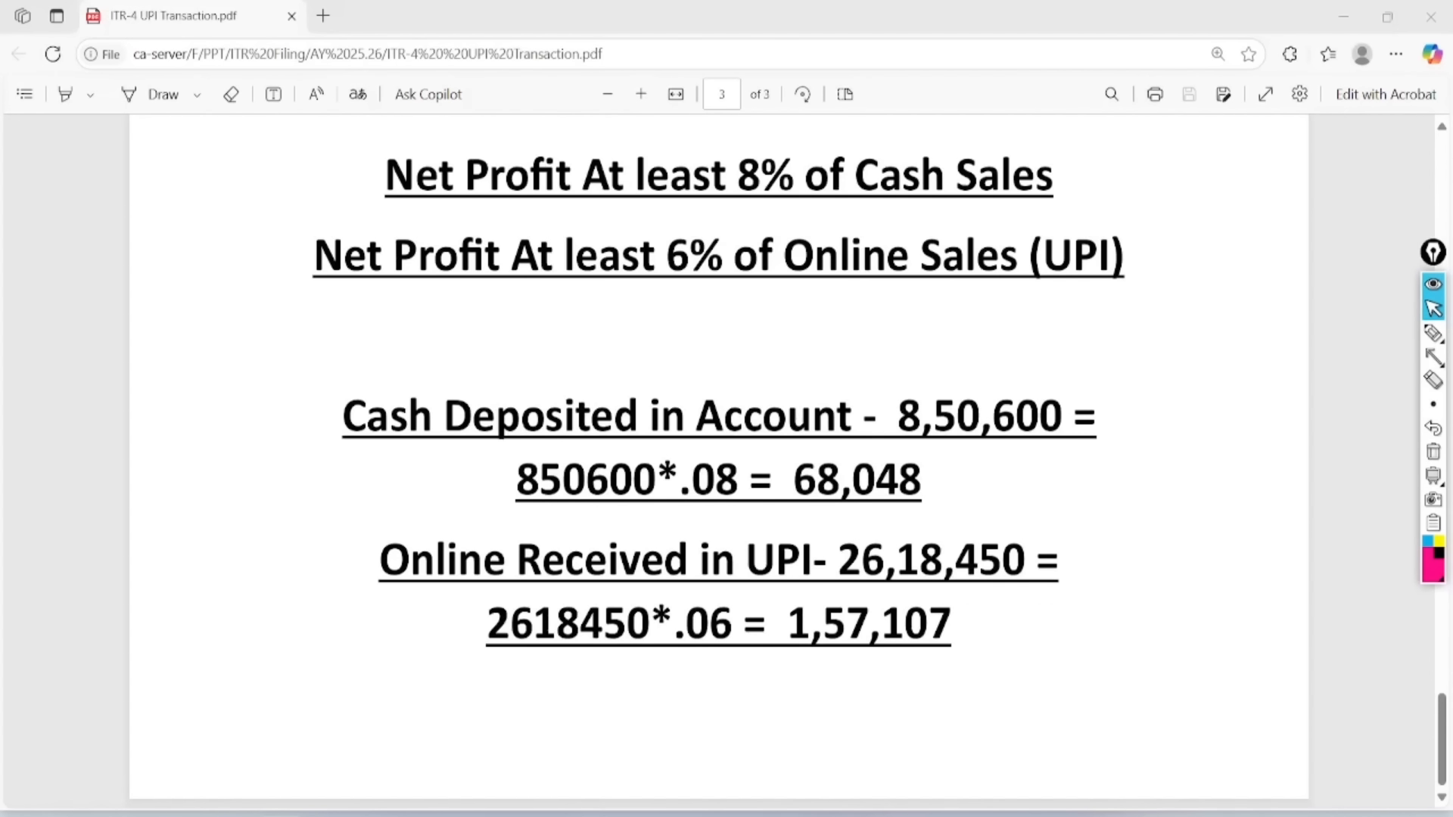
pyautogui.hotkey('alt', 'Tab')
pyautogui.hotkey('ctrl', 'Tab')
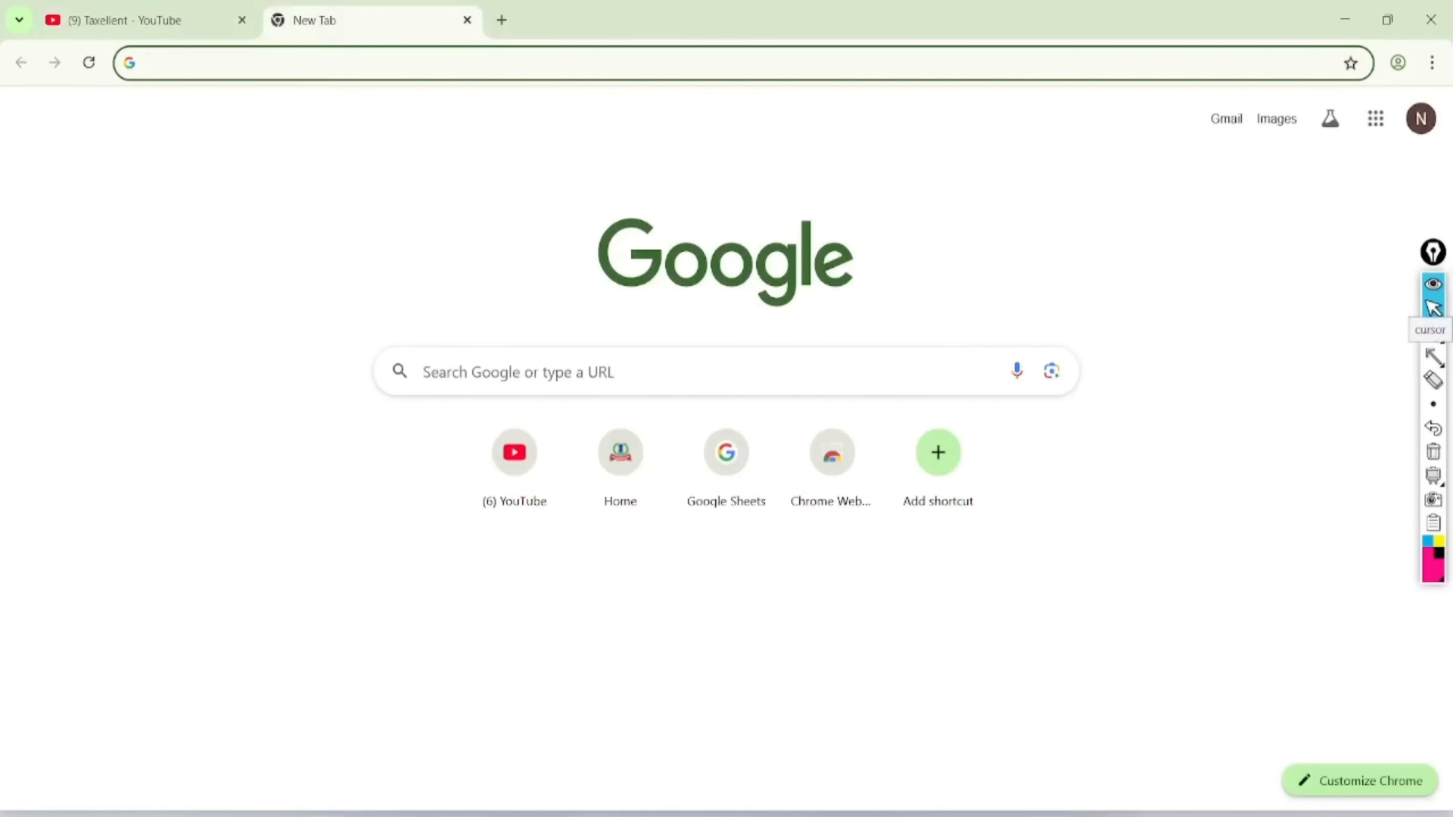
# - Load incometax.gov.in from the Home shortcut tile on Chrome's New Tab page
pyautogui.click(1432, 306)
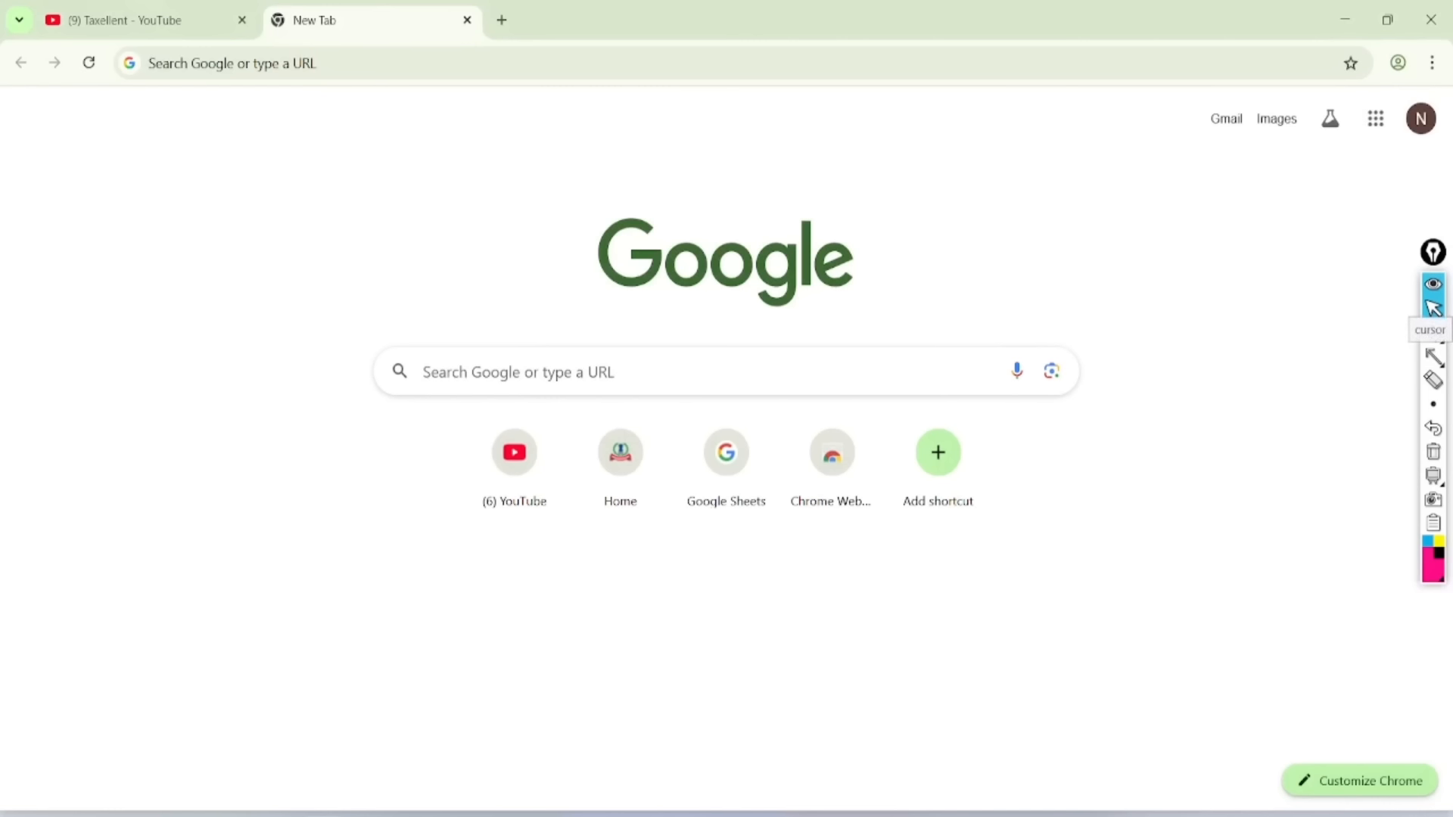
pyautogui.click(619, 457)
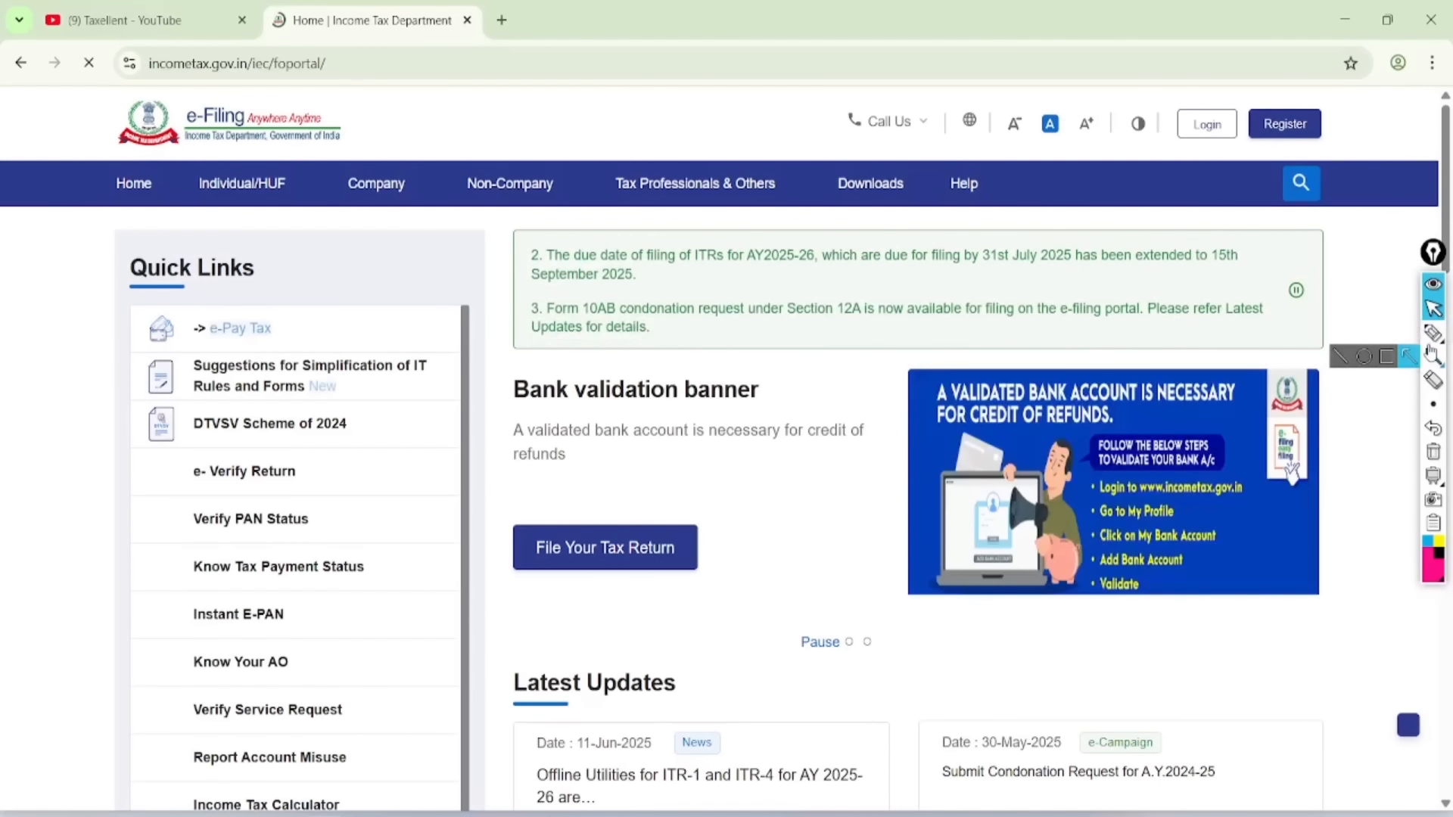
# - Point out the registration and login options, then go to the portal login page
pyautogui.moveTo(1343, 97); pyautogui.dragTo(1375, 139)
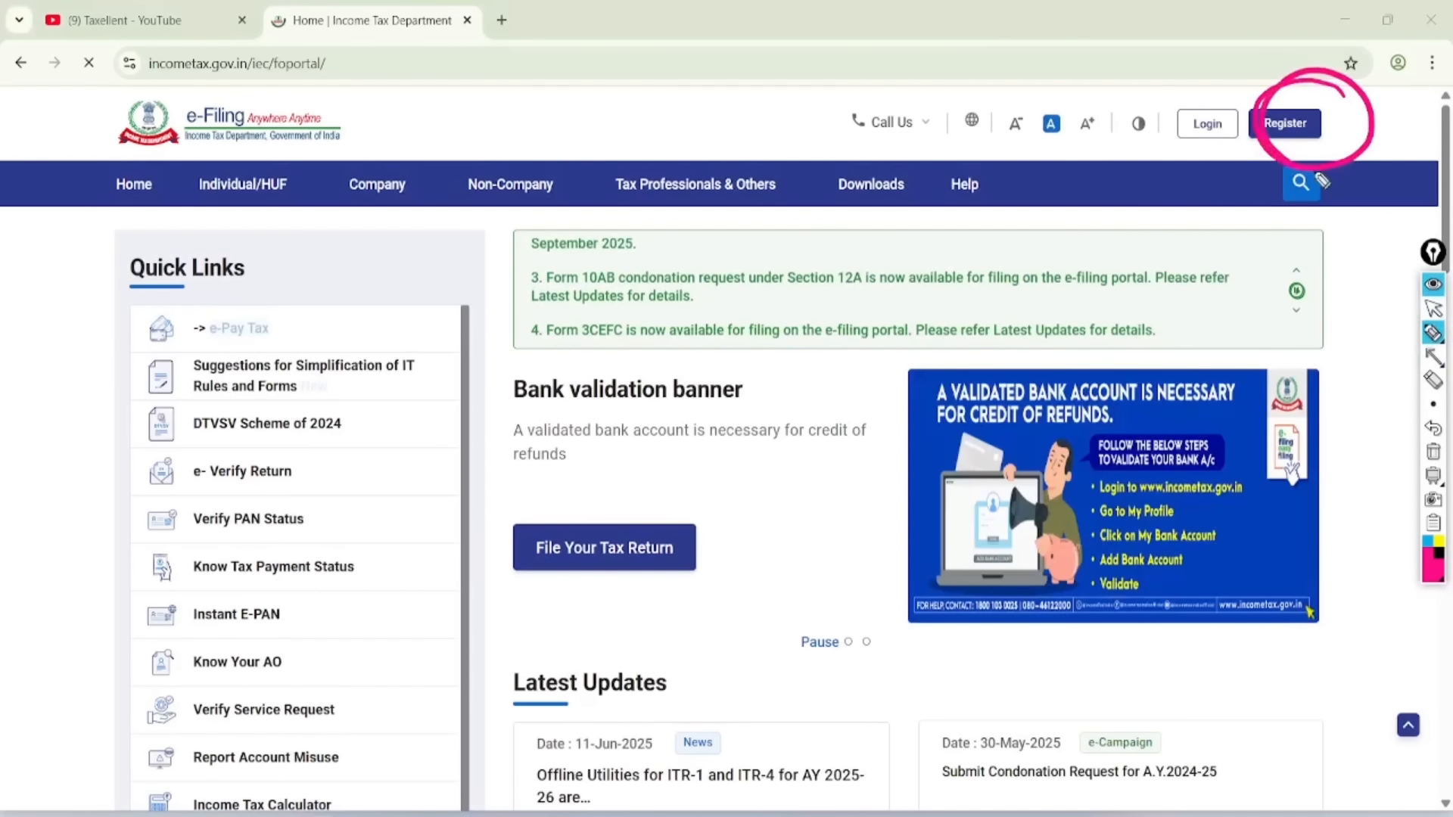
pyautogui.moveTo(1138, 85)
pyautogui.mouseDown()
pyautogui.moveTo(1158, 97)
pyautogui.moveTo(1277, 41)
pyautogui.mouseUp()
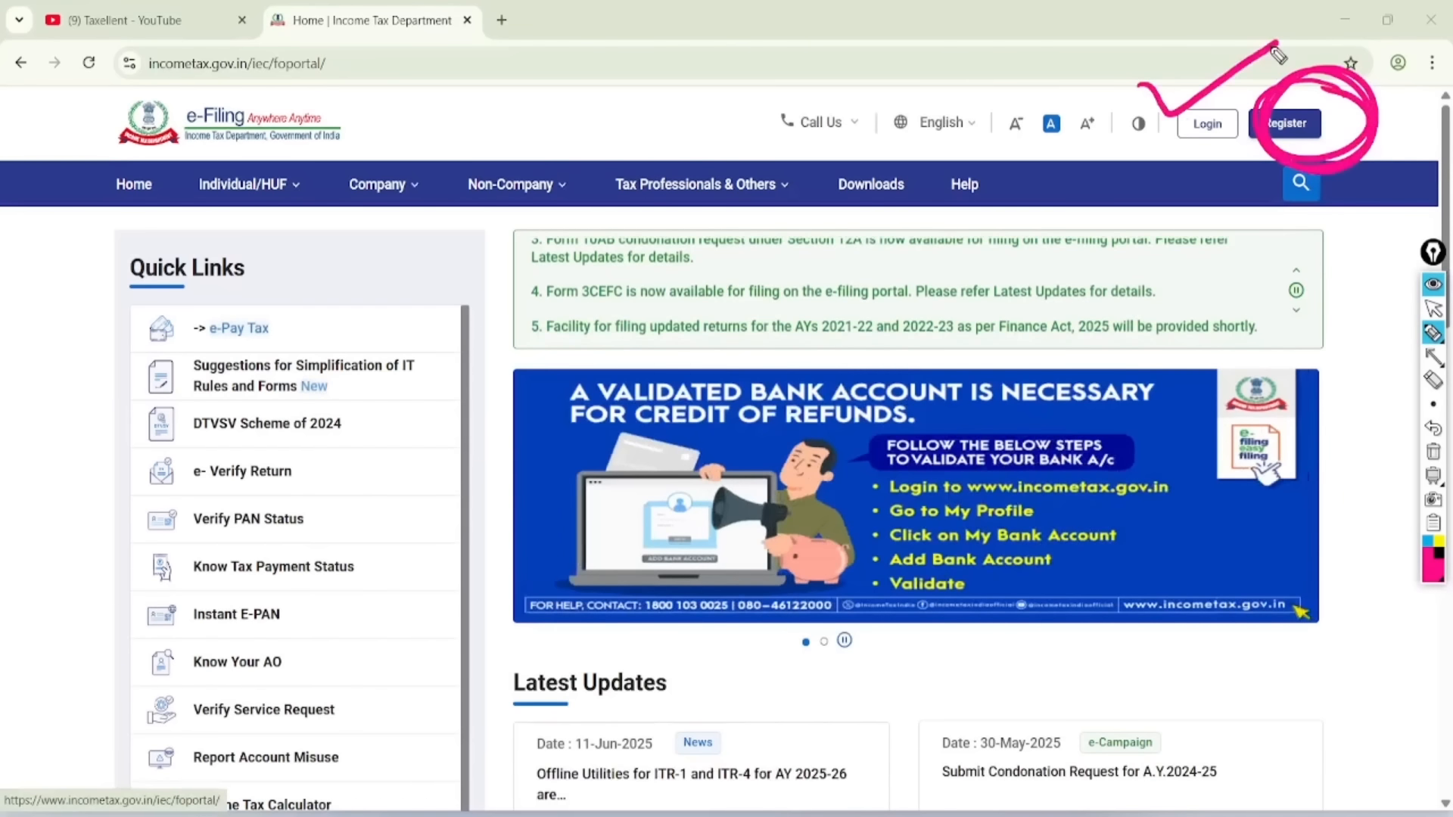
pyautogui.click(1433, 308)
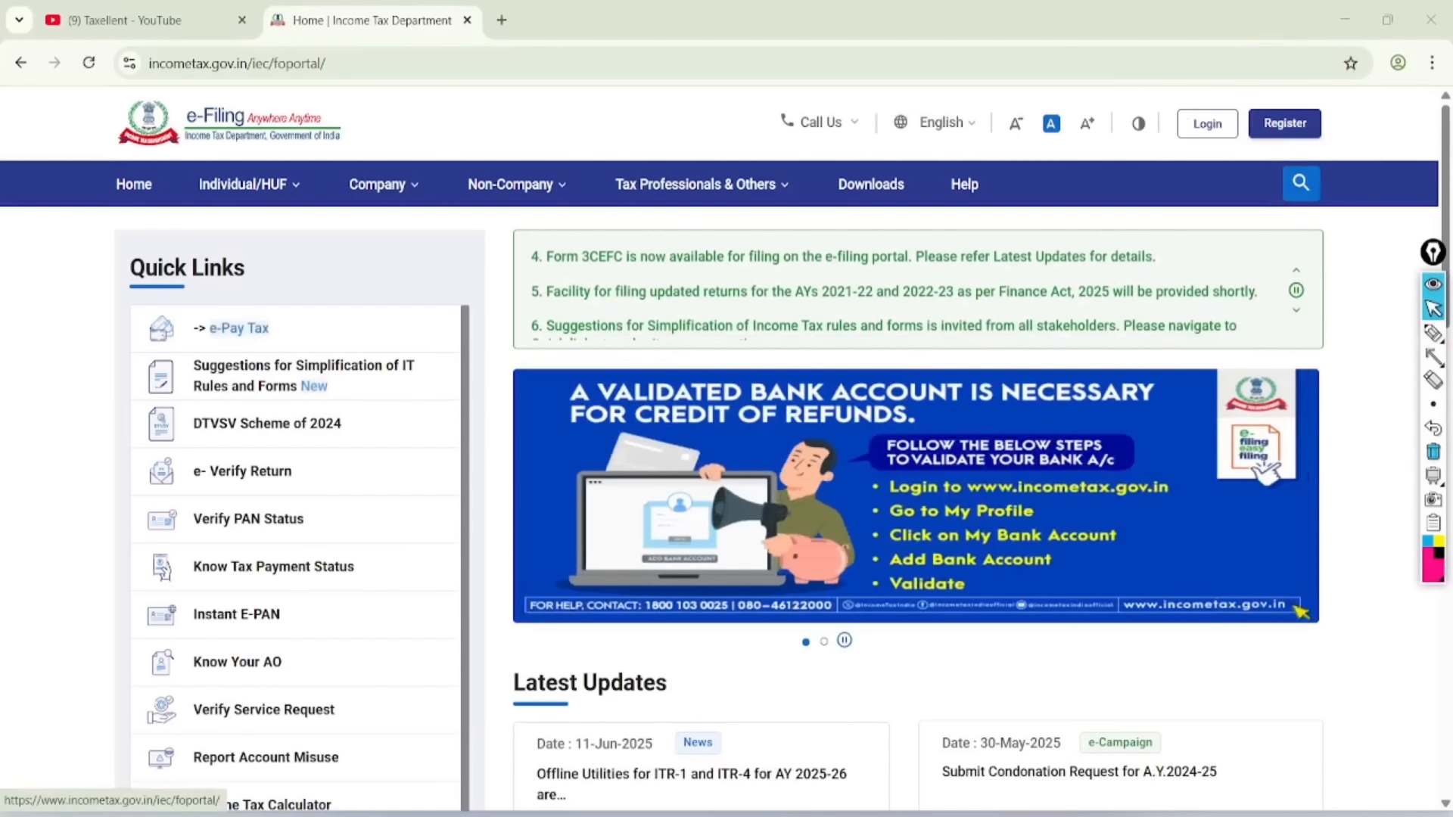
pyautogui.click(1207, 123)
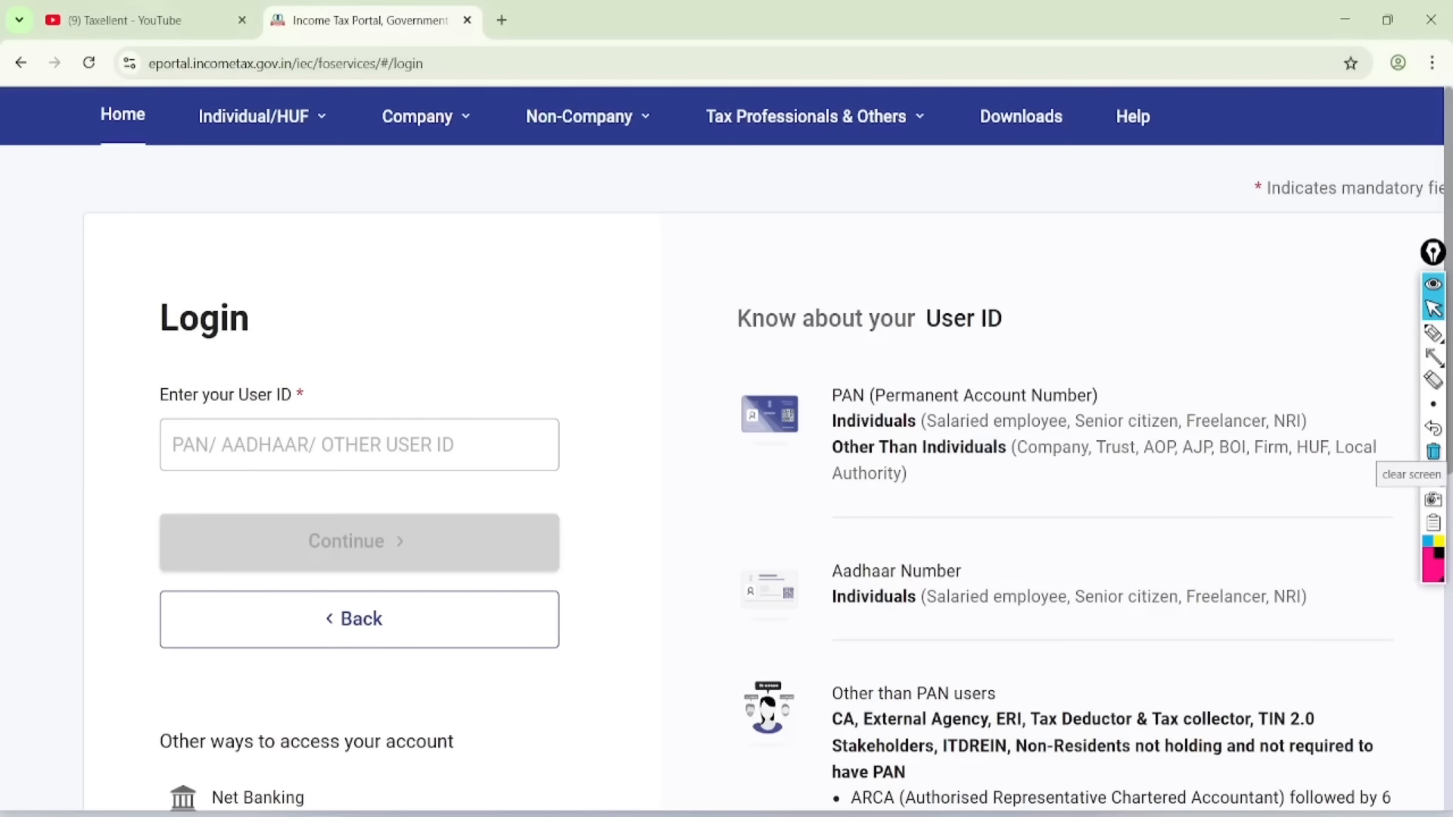
# - Mark and clear the User ID prompt, then paste the user ID and continue
pyautogui.click(1433, 333)
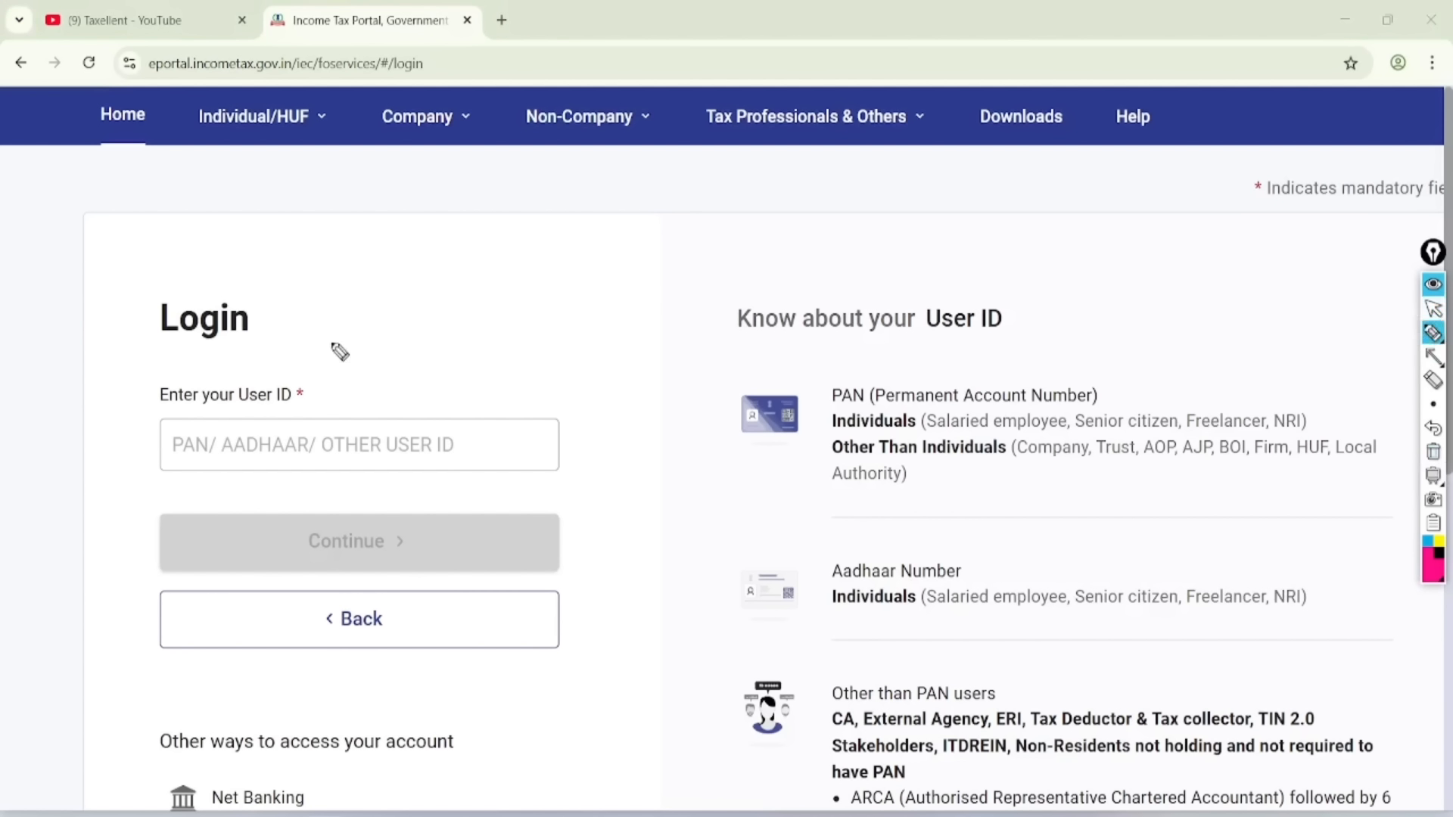
pyautogui.moveTo(336, 347)
pyautogui.mouseDown()
pyautogui.moveTo(125, 400)
pyautogui.moveTo(316, 341)
pyautogui.mouseUp()
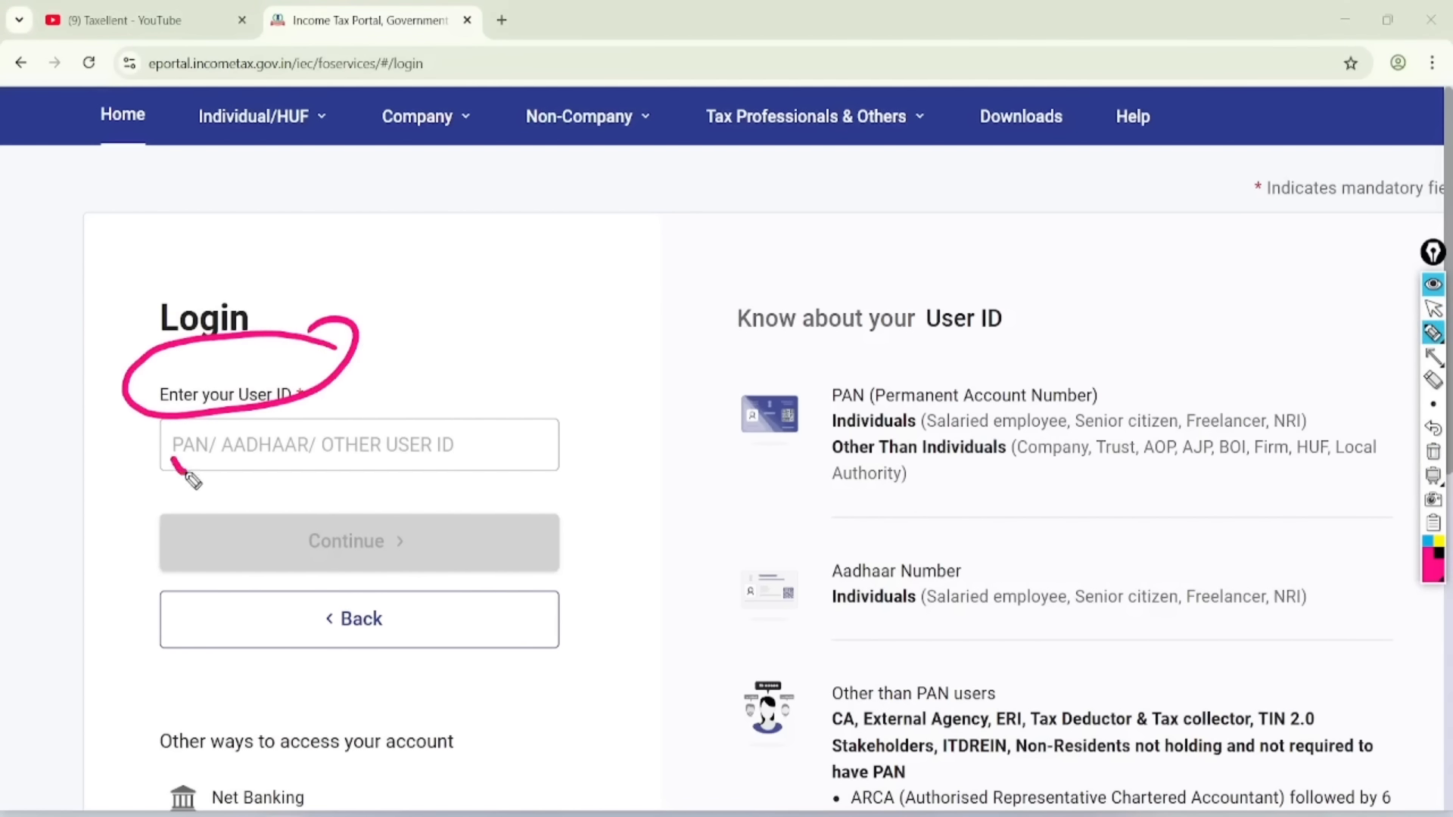
pyautogui.moveTo(187, 474)
pyautogui.mouseDown()
pyautogui.moveTo(227, 430)
pyautogui.moveTo(265, 478)
pyautogui.moveTo(297, 450)
pyautogui.mouseUp()
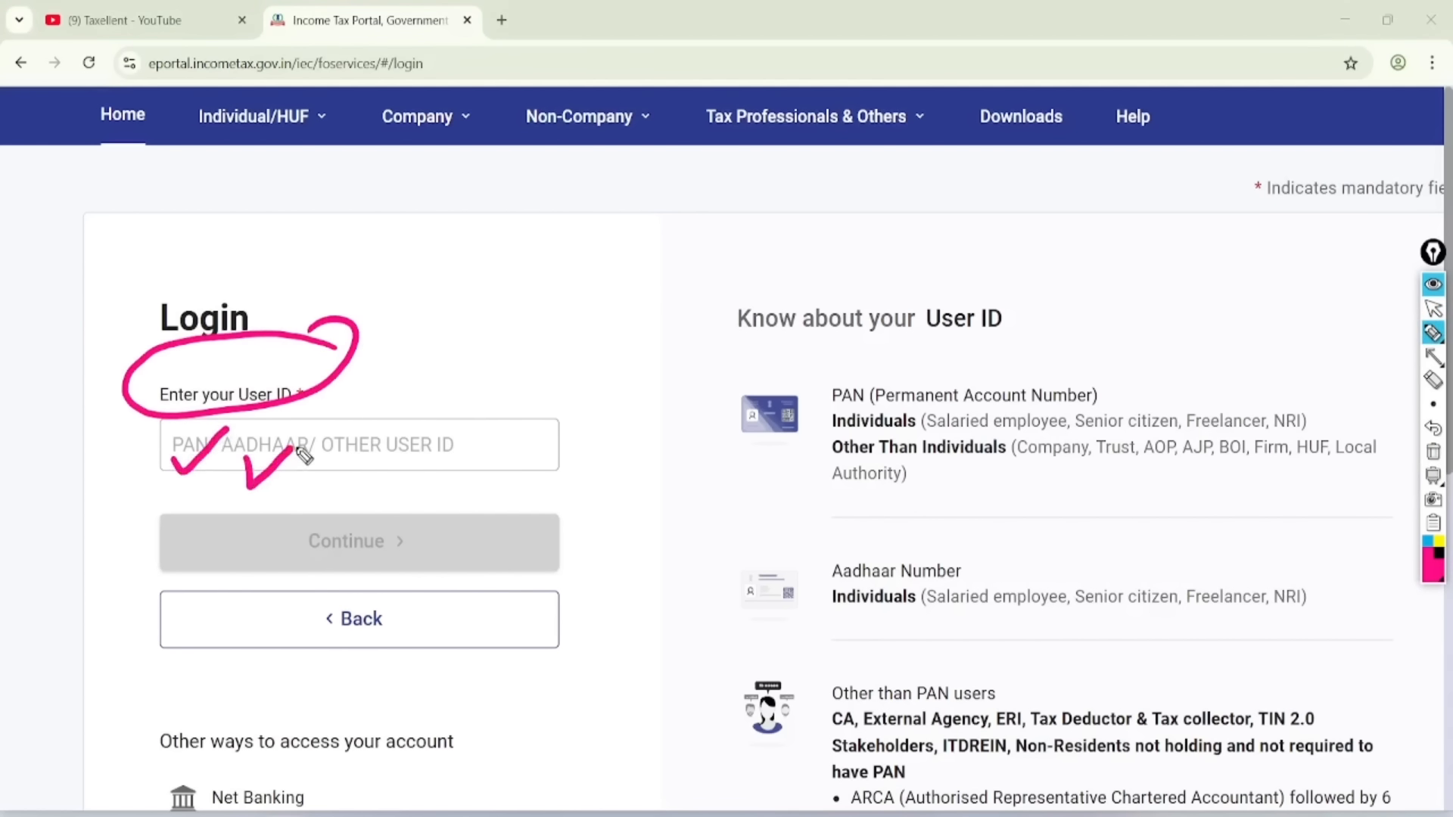
pyautogui.click(1433, 309)
pyautogui.click(1433, 452)
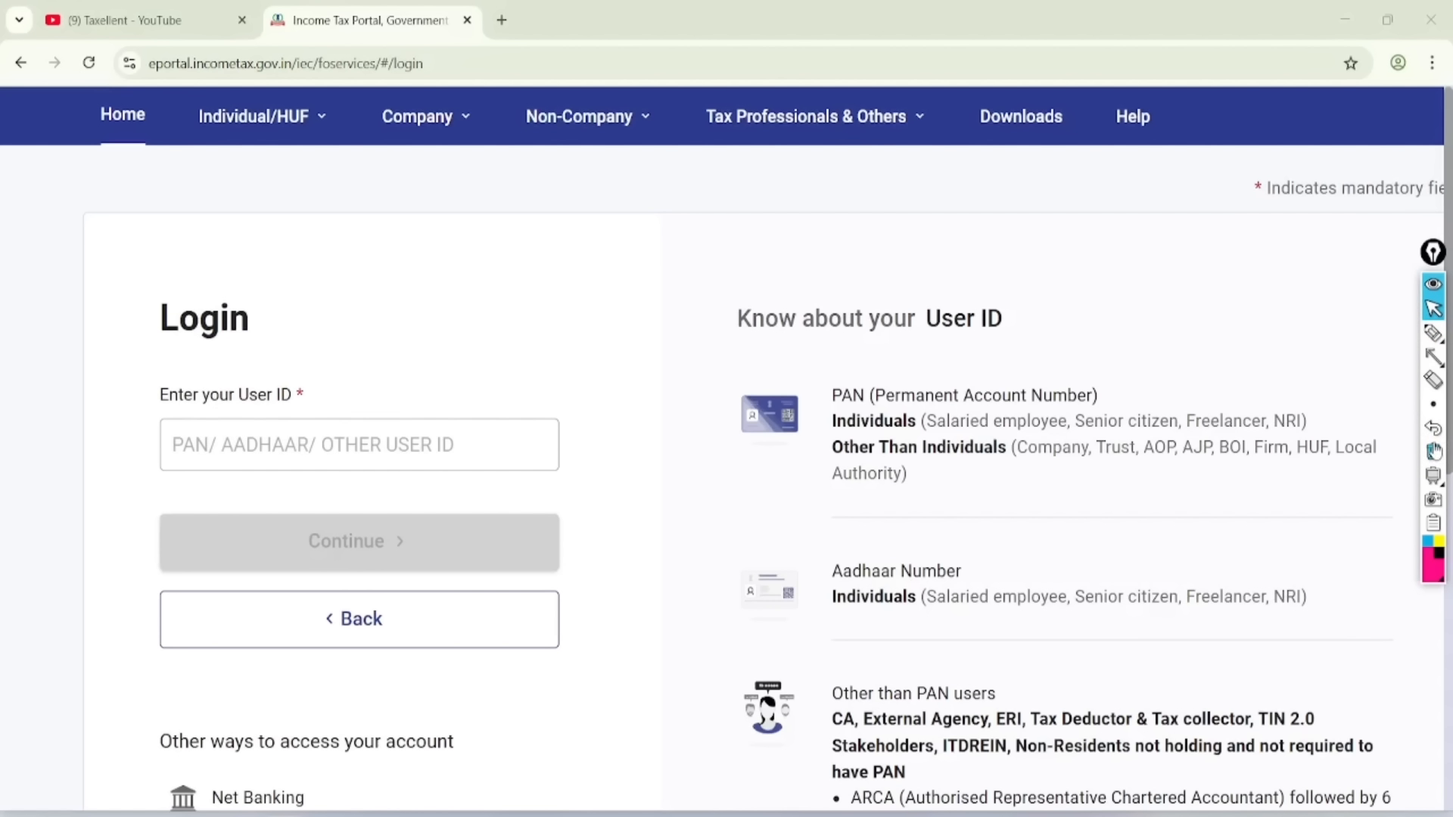
pyautogui.click(359, 445)
pyautogui.hotkey('ctrl', 'v')
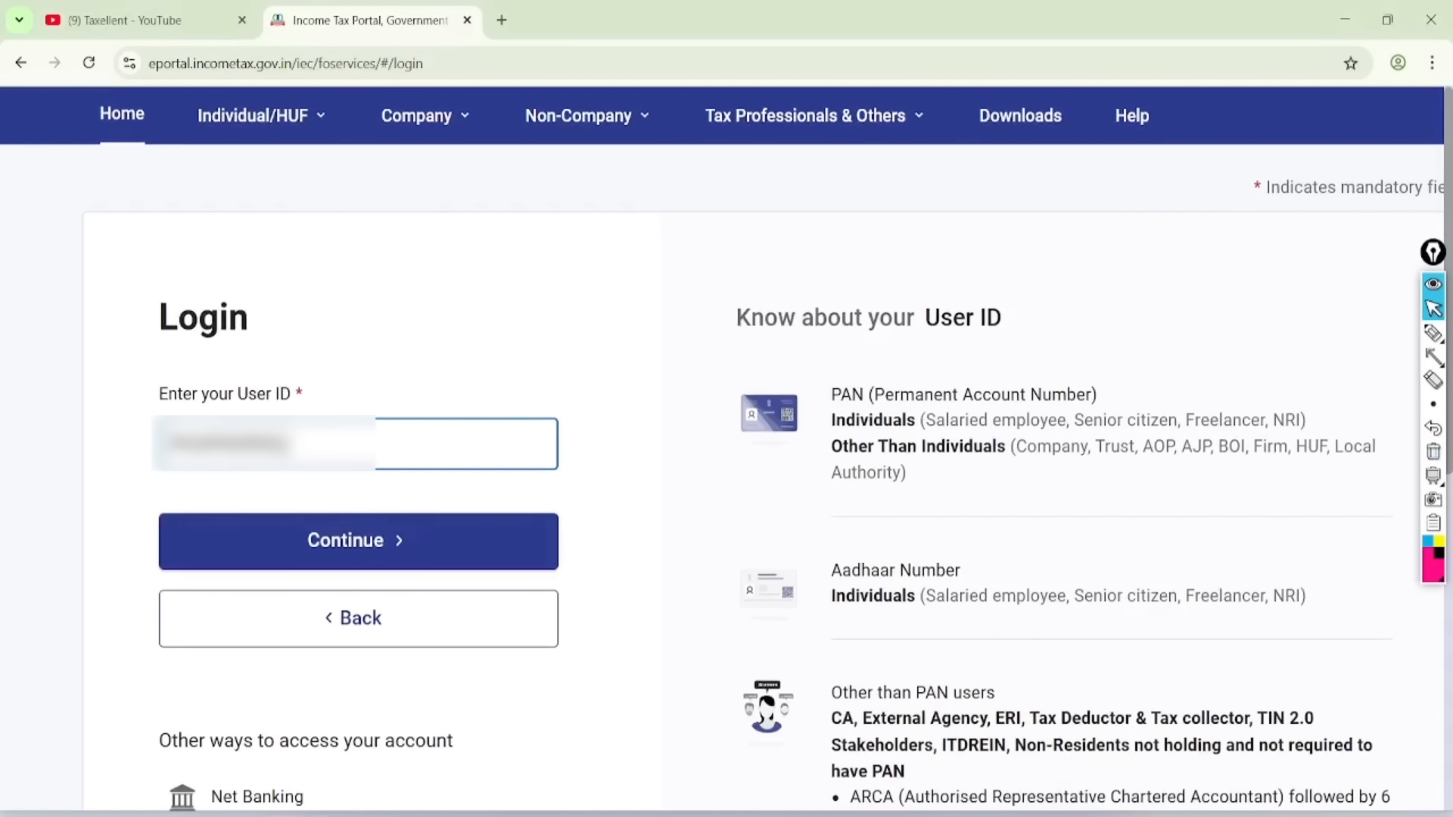
pyautogui.click(280, 527)
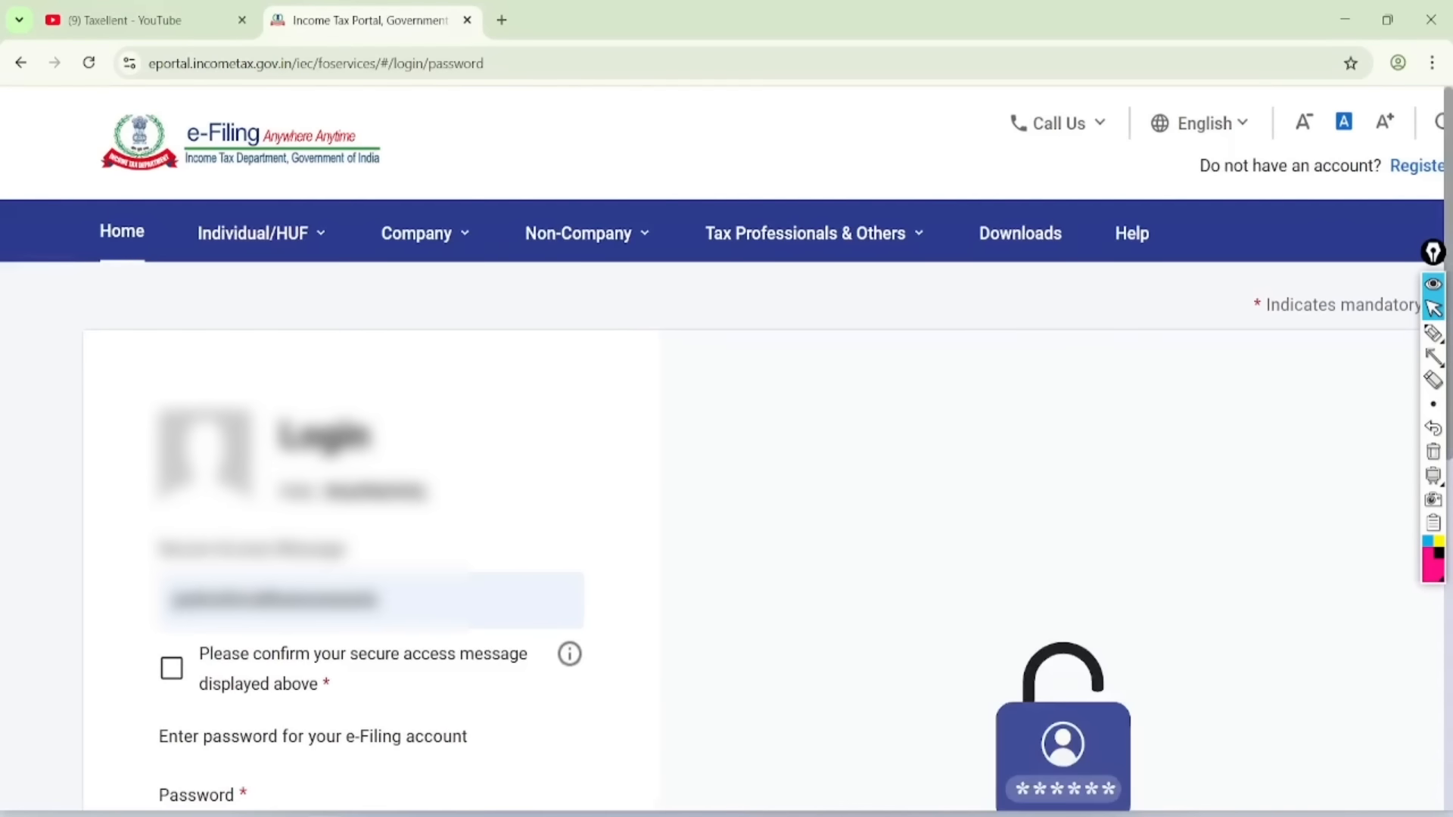
# - Confirm the secure access message and enter the account password to log in
pyautogui.scroll(-4, 281, 528)
pyautogui.scroll(-1, 358, 454)
pyautogui.click(171, 289)
pyautogui.click(224, 467)
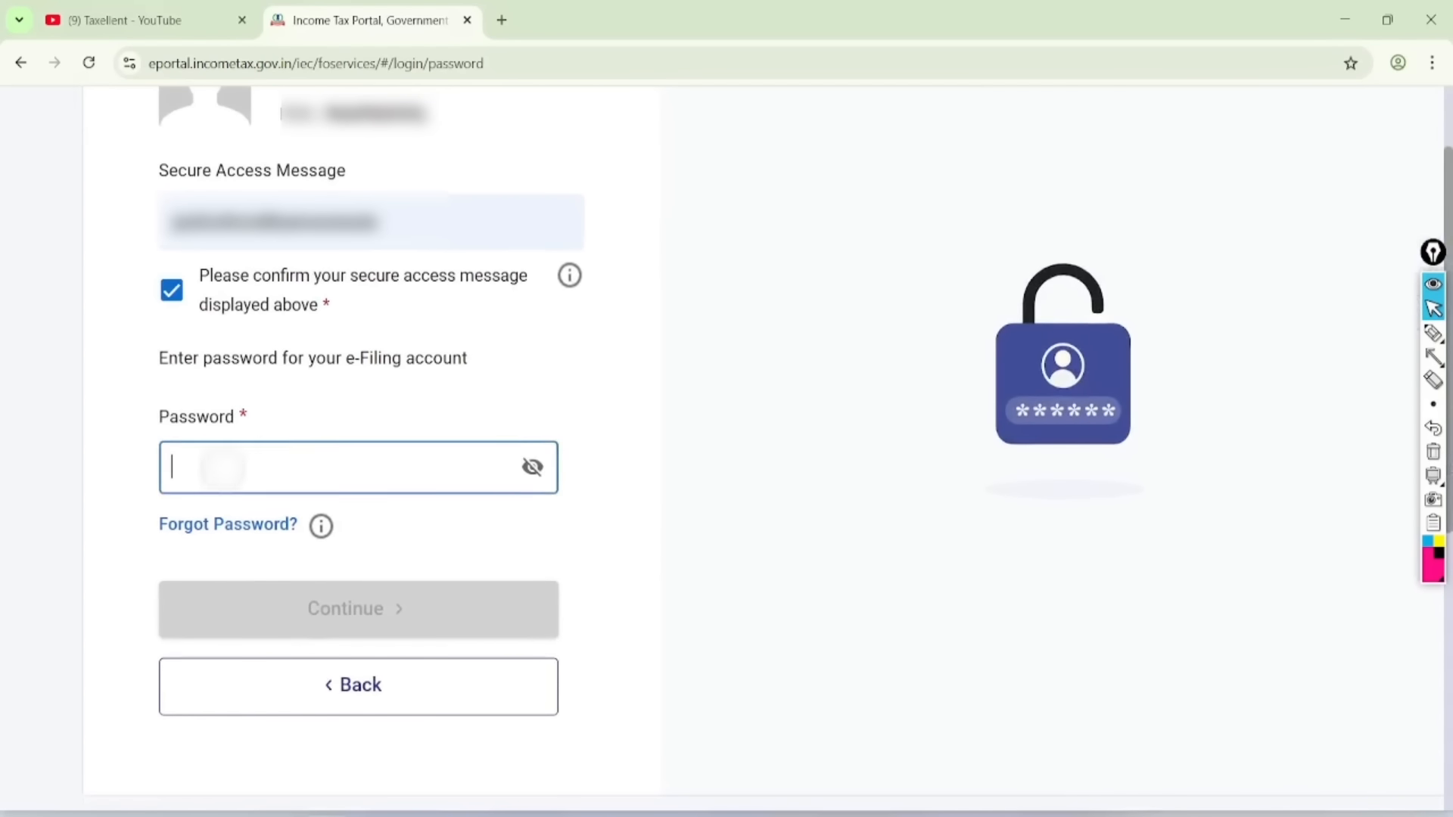
pyautogui.write('••')
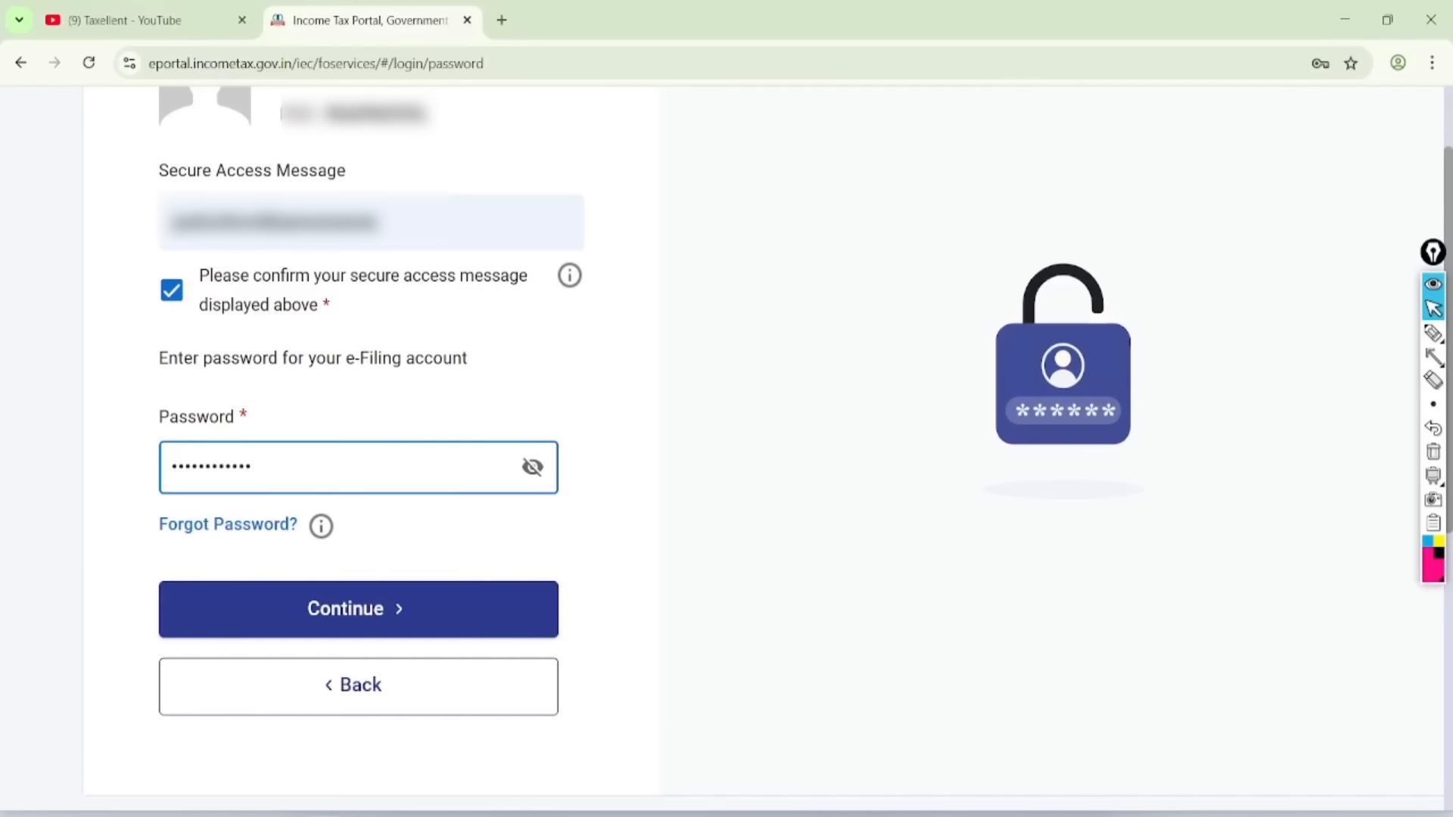
pyautogui.press('Return')
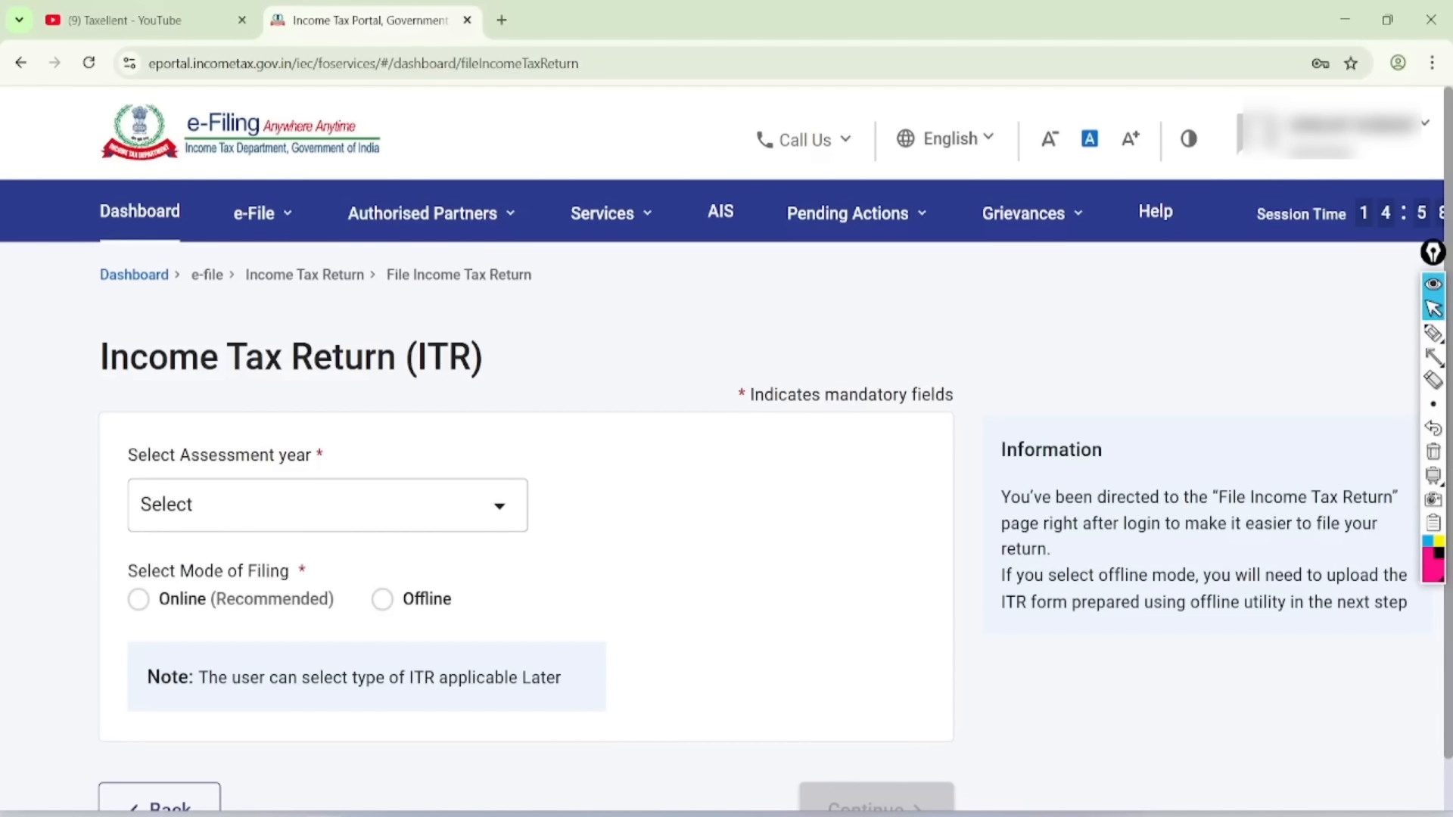
# - Circle and clear AIS in the menu, then proceed to open AIS in a new tab
pyautogui.click(1432, 333)
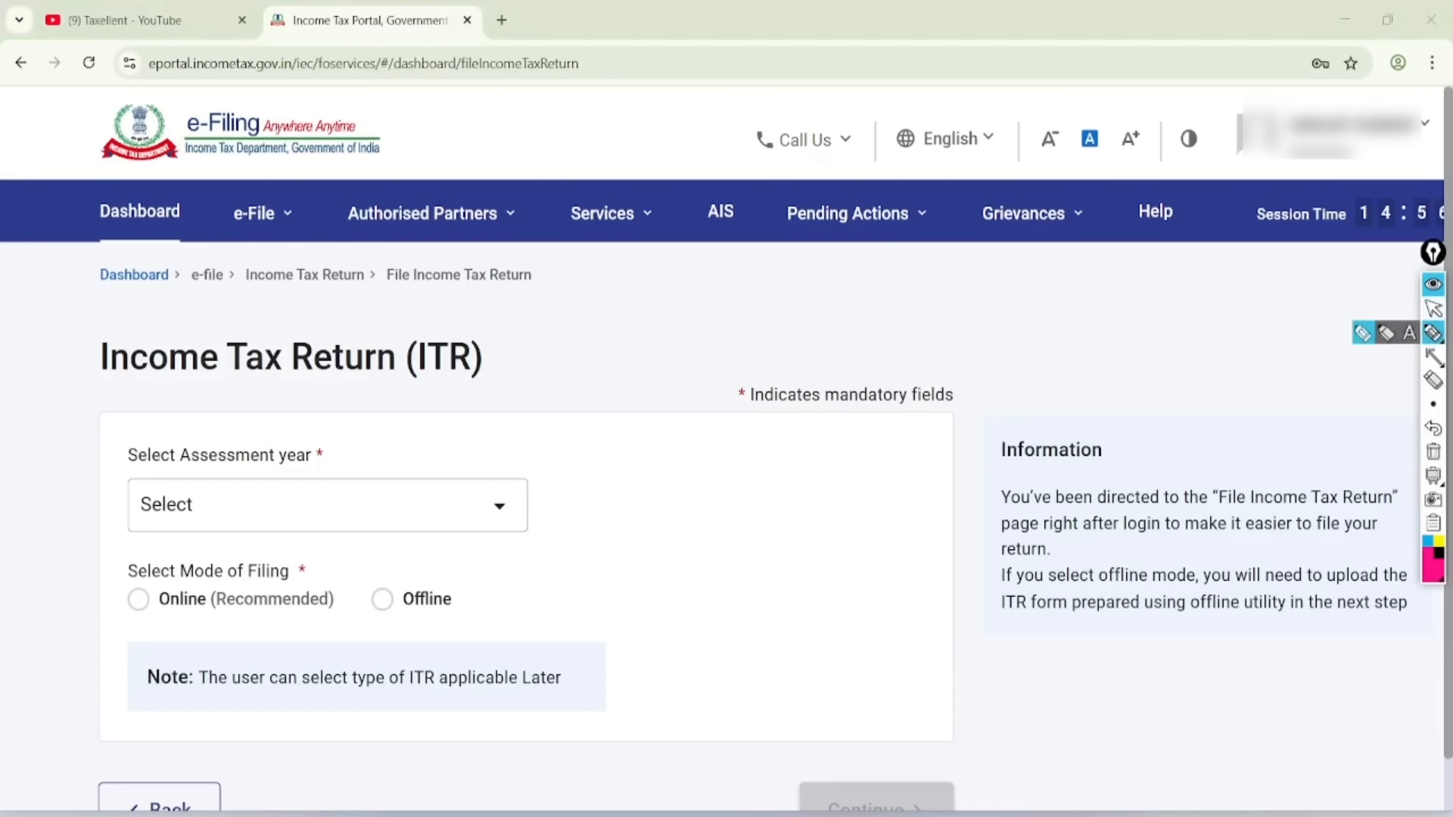
pyautogui.moveTo(757, 142)
pyautogui.mouseDown()
pyautogui.moveTo(681, 194)
pyautogui.moveTo(711, 162)
pyautogui.mouseUp()
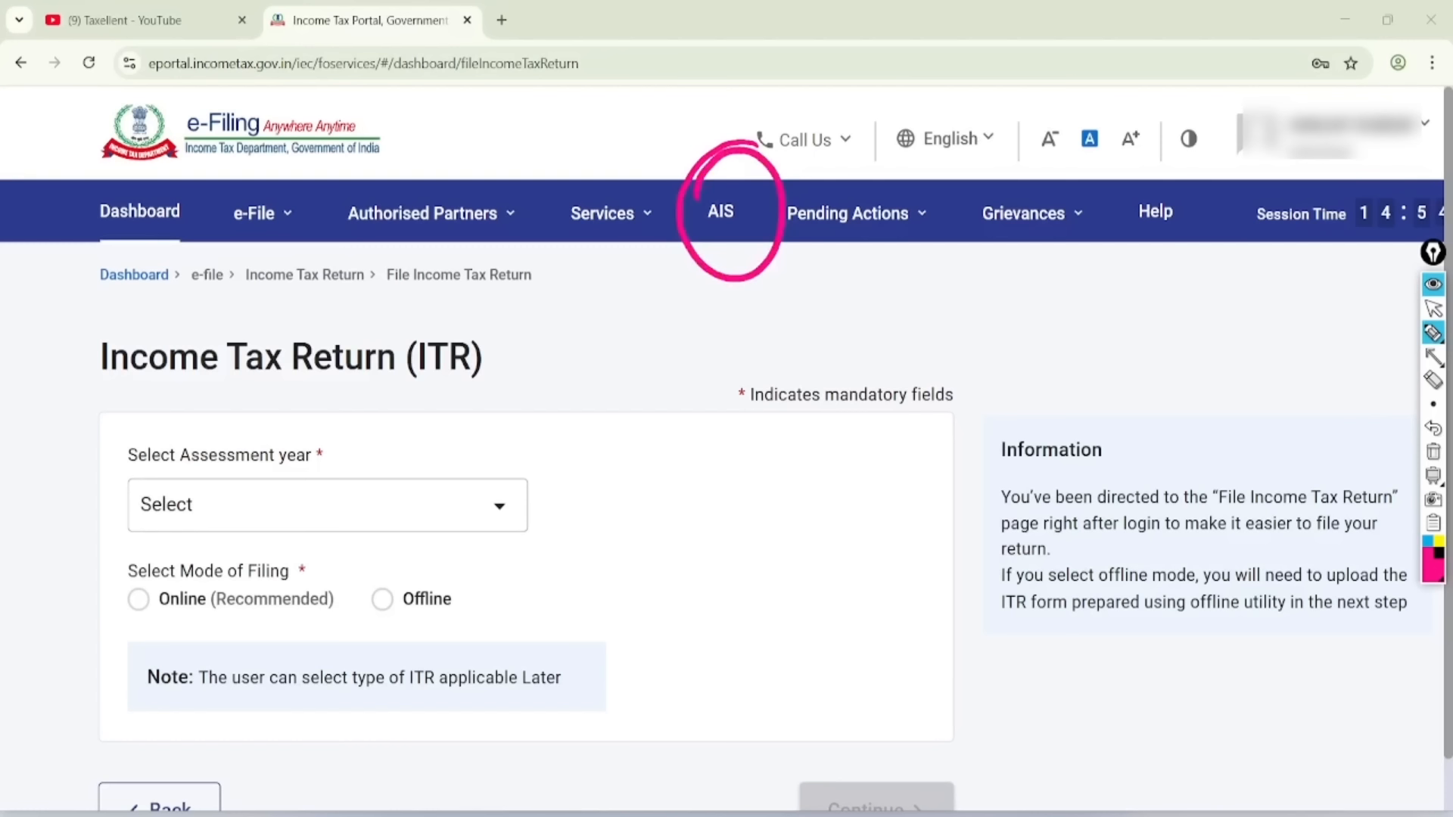
pyautogui.click(1432, 308)
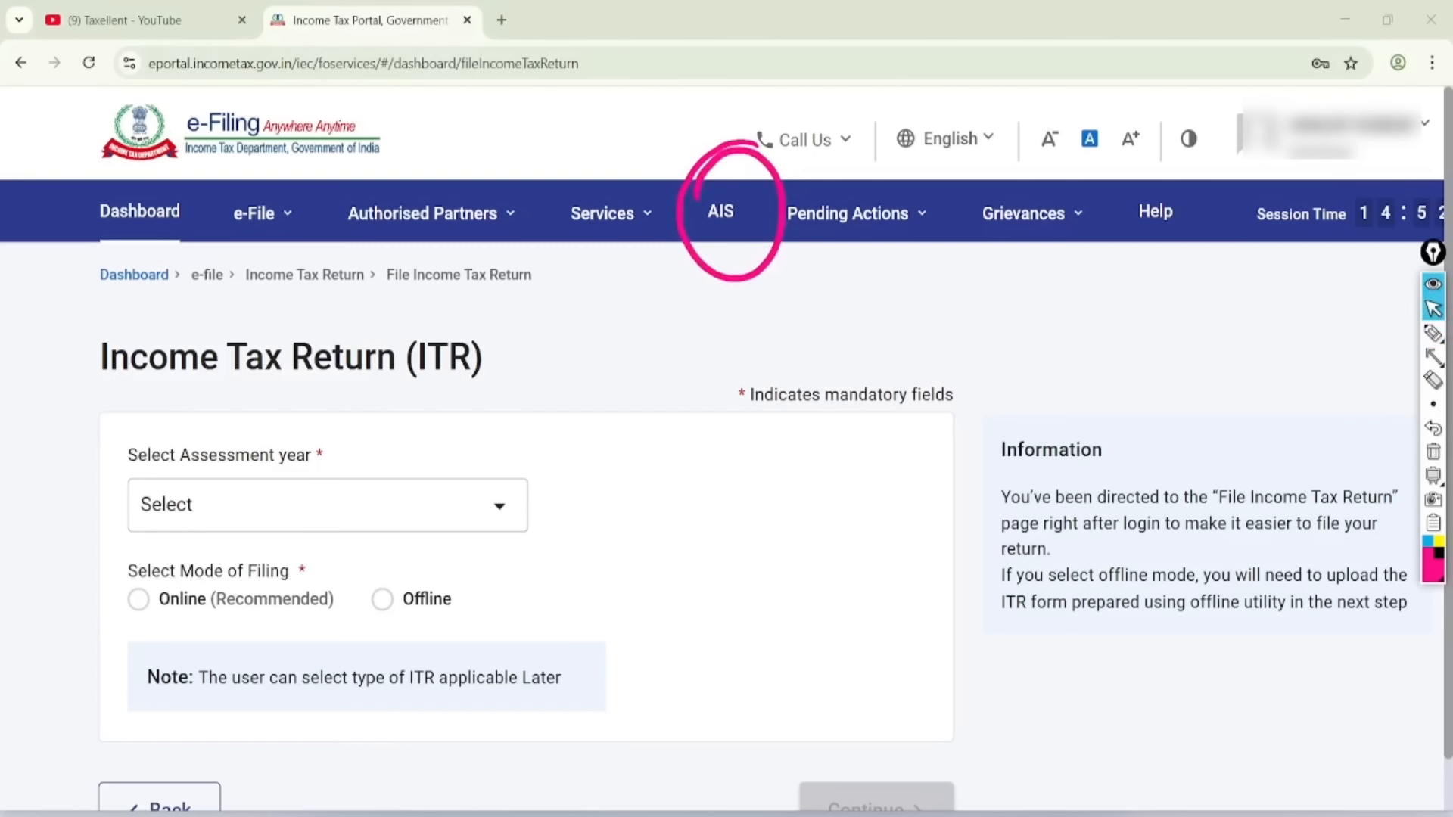
pyautogui.click(1433, 451)
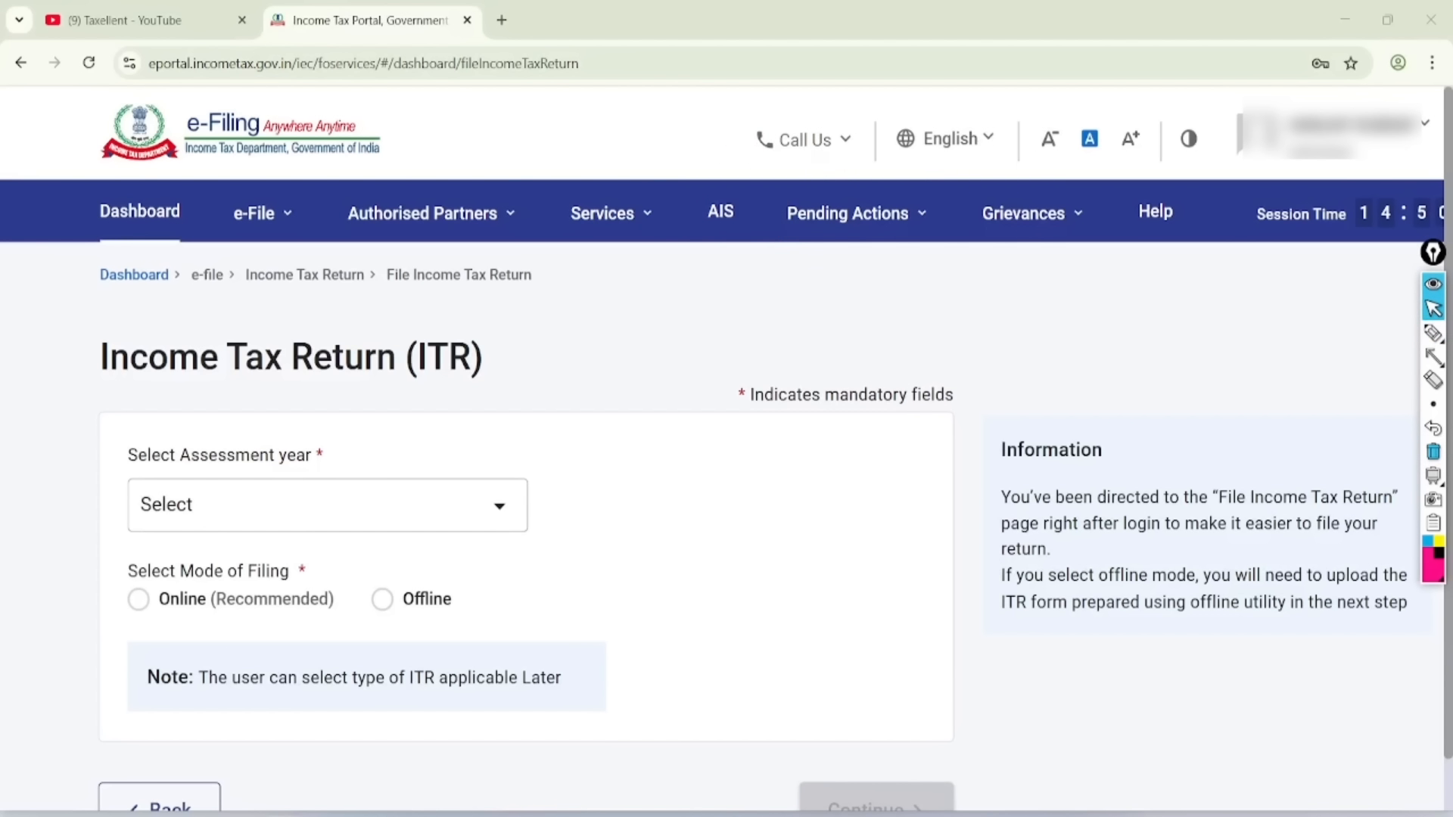
pyautogui.click(721, 213)
pyautogui.click(958, 707)
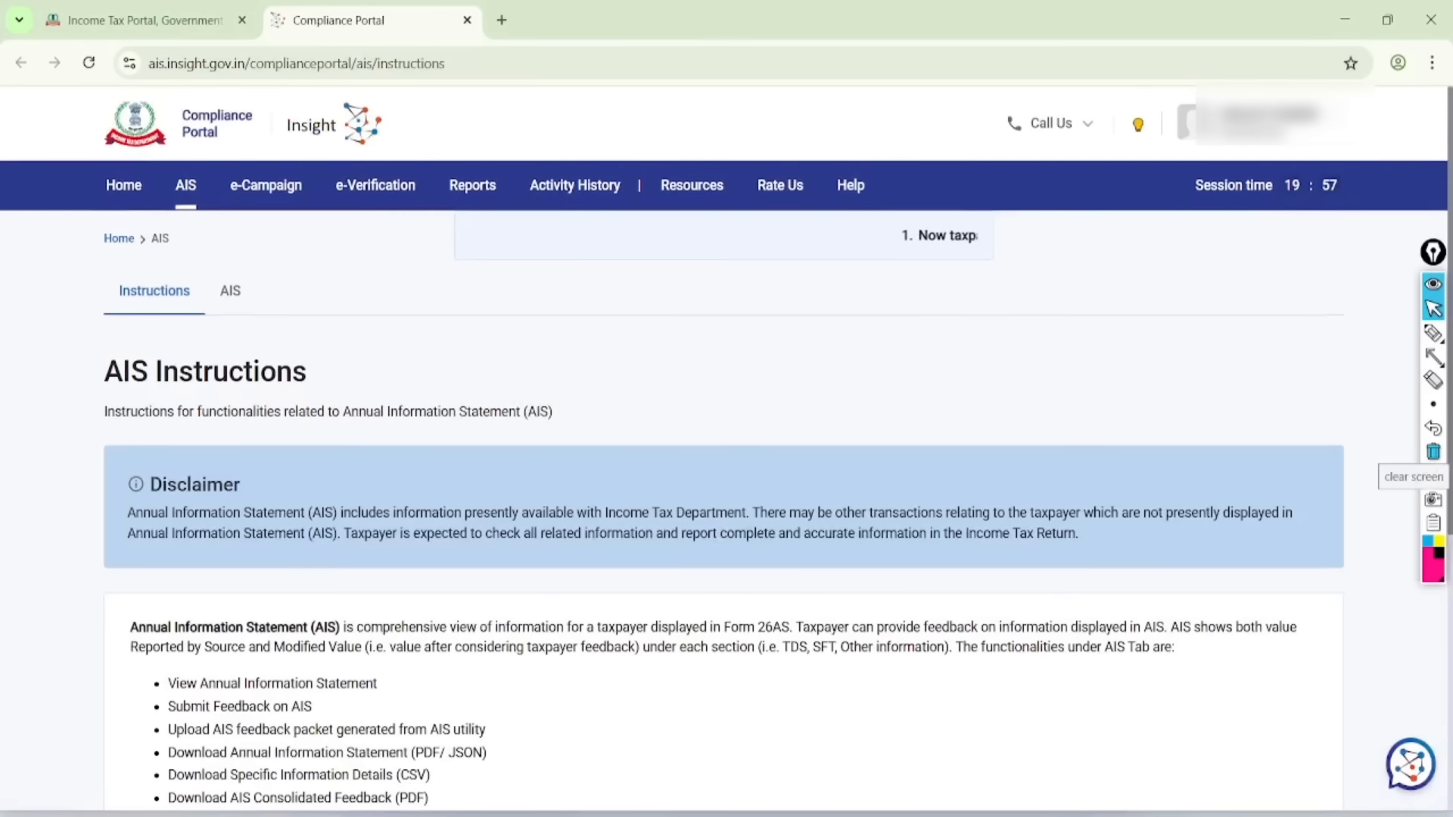
# - Circle and erase the AIS option, then open the Annual Information Statement view
pyautogui.click(1433, 333)
pyautogui.moveTo(261, 216)
pyautogui.mouseDown()
pyautogui.moveTo(308, 323)
pyautogui.moveTo(272, 213)
pyautogui.mouseUp()
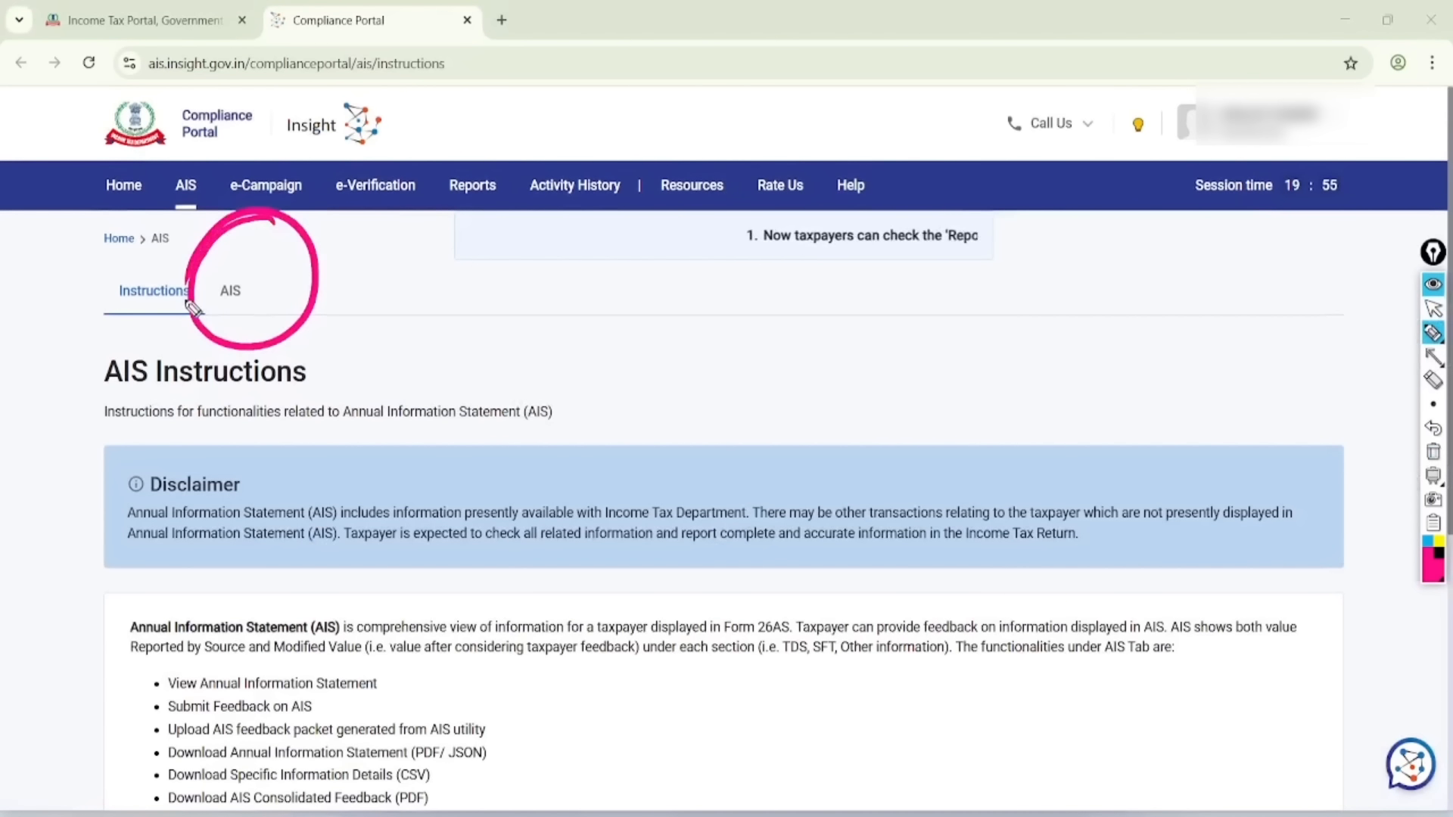
pyautogui.click(1433, 380)
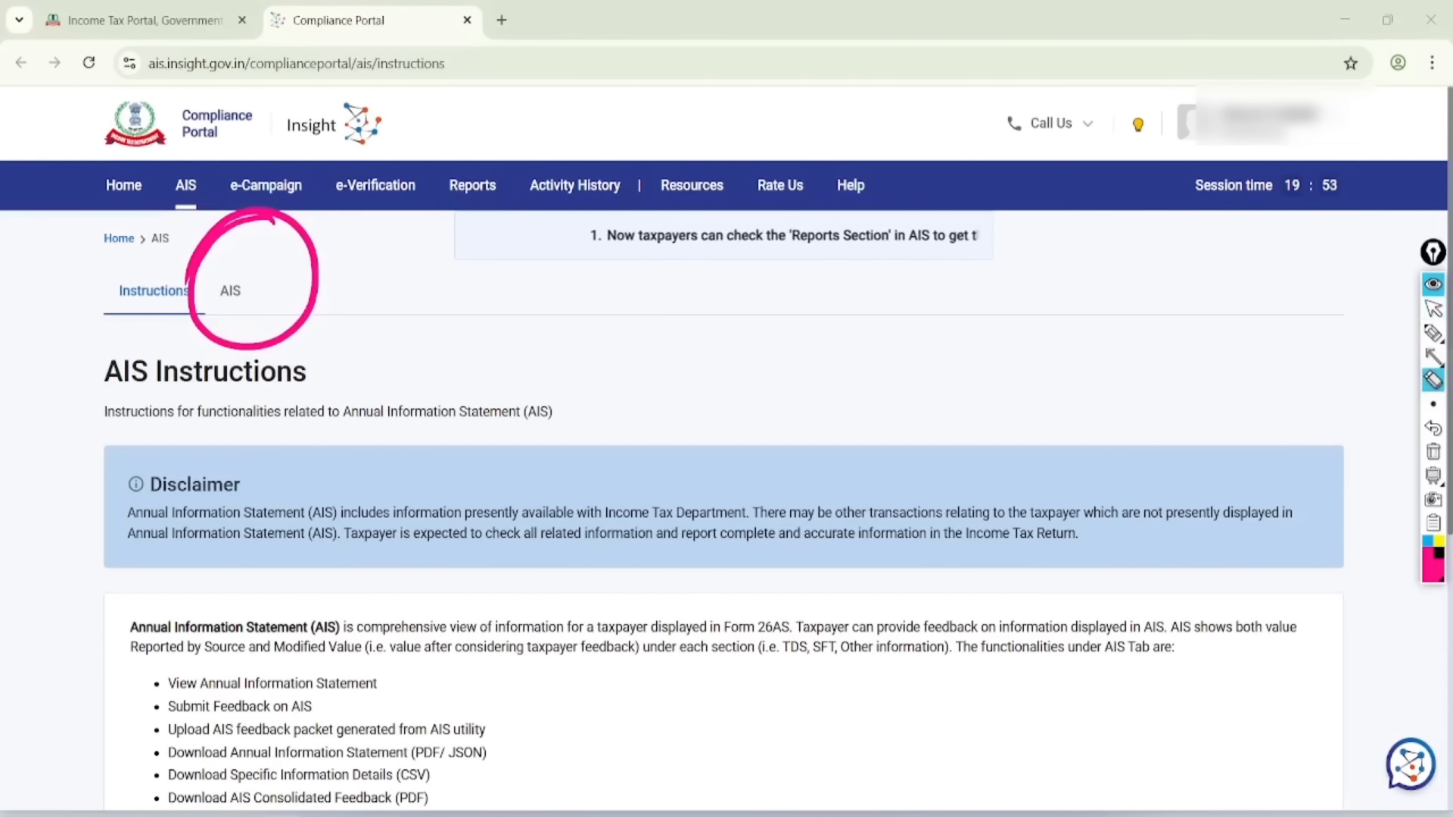
pyautogui.click(1432, 452)
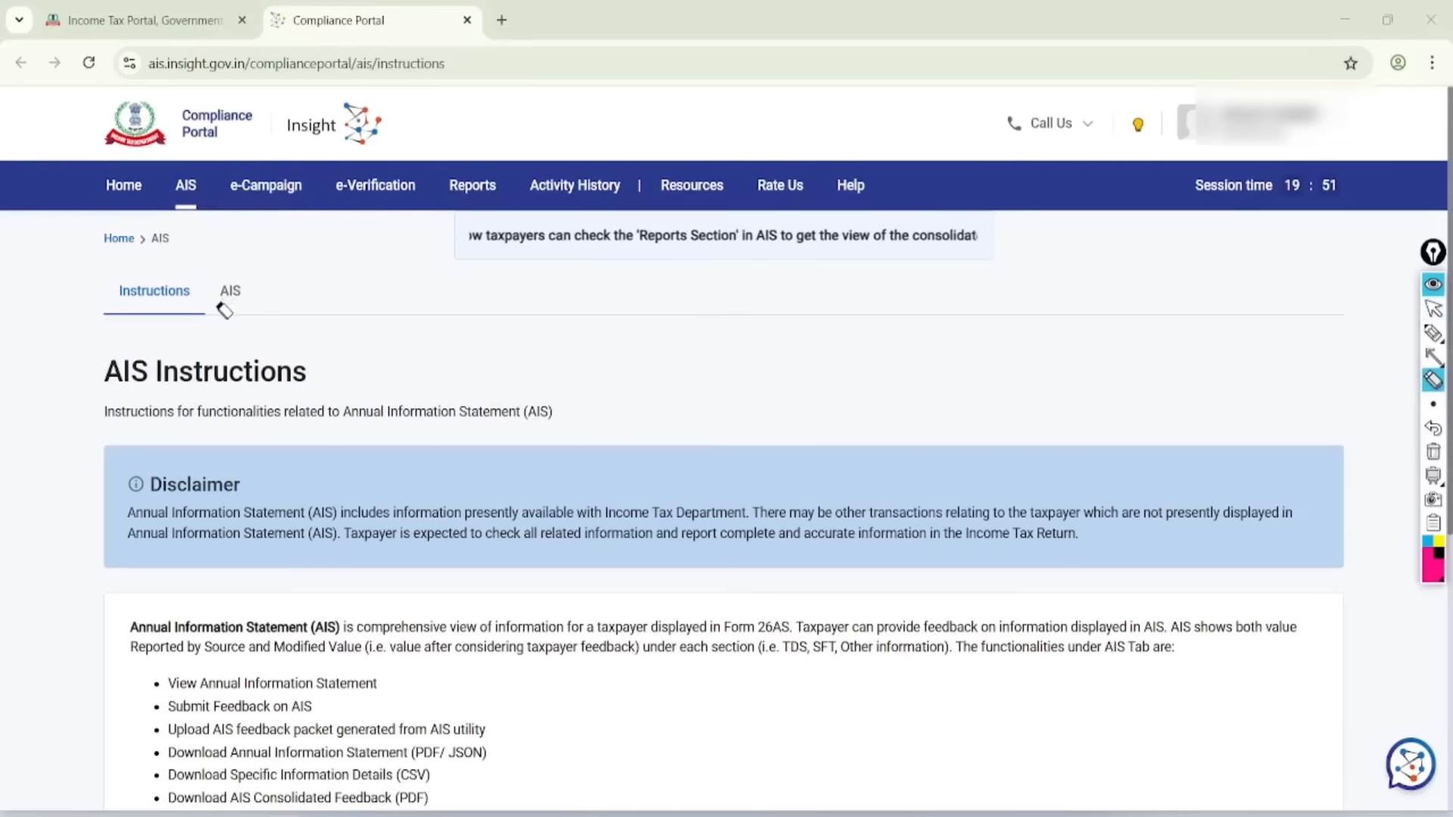
pyautogui.click(1432, 309)
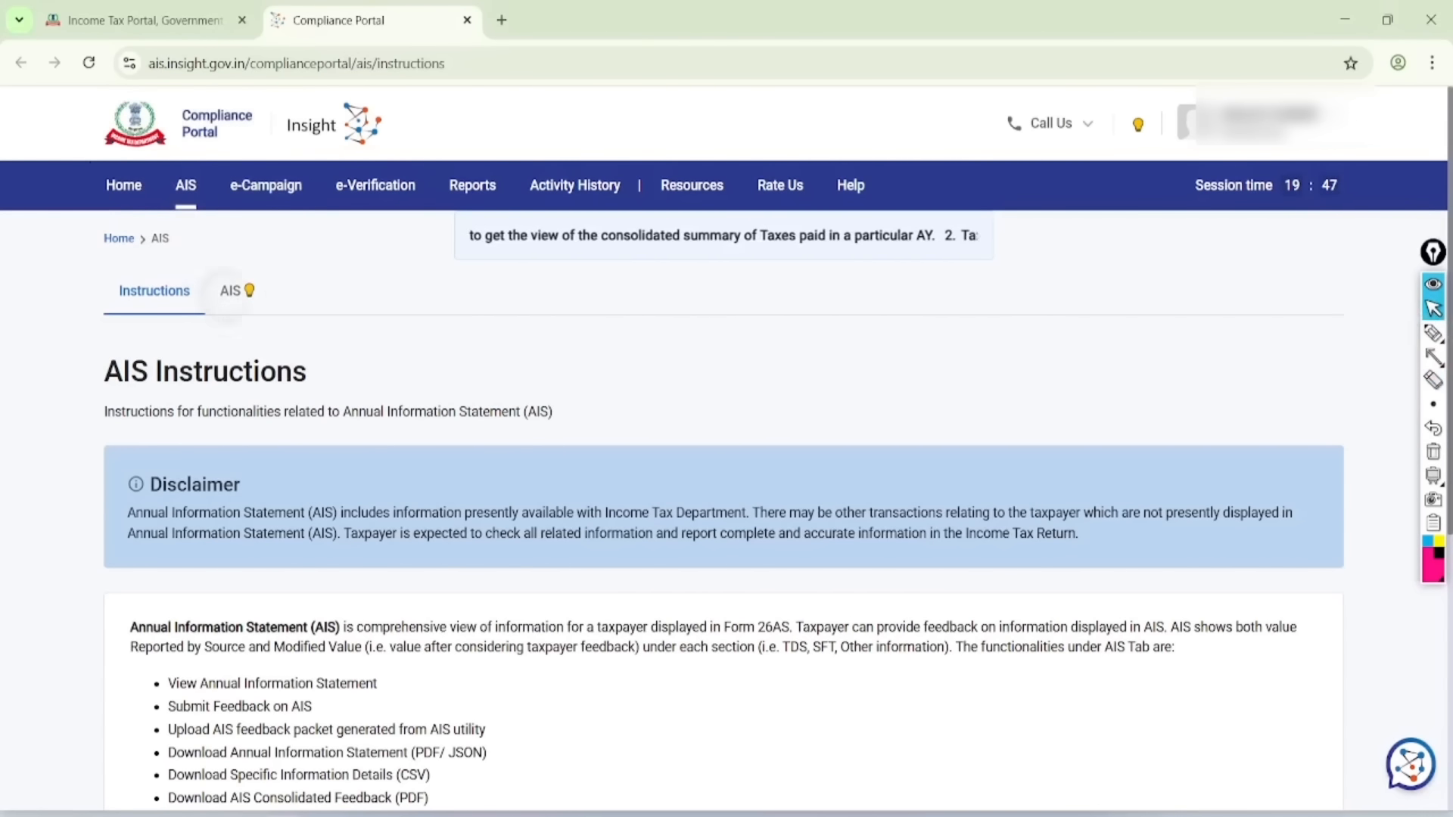
pyautogui.click(231, 290)
pyautogui.scroll(2, 1079, 570)
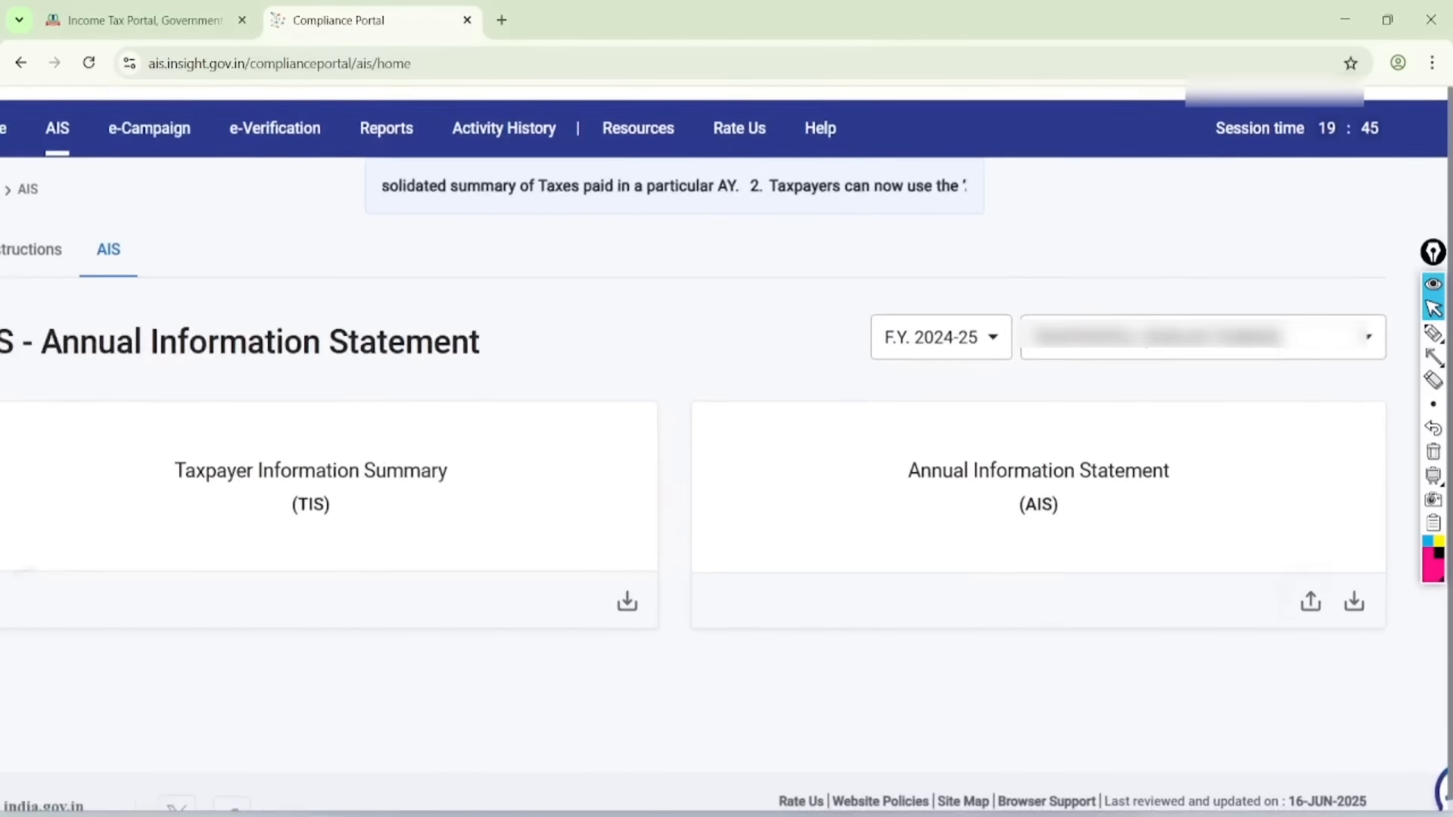
# - Circle F.Y. 2024-25 and the Taxpayer Information Summary, clear the ink, and open TIS
pyautogui.click(1432, 333)
pyautogui.moveTo(994, 265)
pyautogui.mouseDown()
pyautogui.moveTo(840, 301)
pyautogui.moveTo(1039, 316)
pyautogui.moveTo(935, 249)
pyautogui.mouseUp()
pyautogui.moveTo(399, 382)
pyautogui.mouseDown()
pyautogui.moveTo(143, 484)
pyautogui.moveTo(249, 390)
pyautogui.mouseUp()
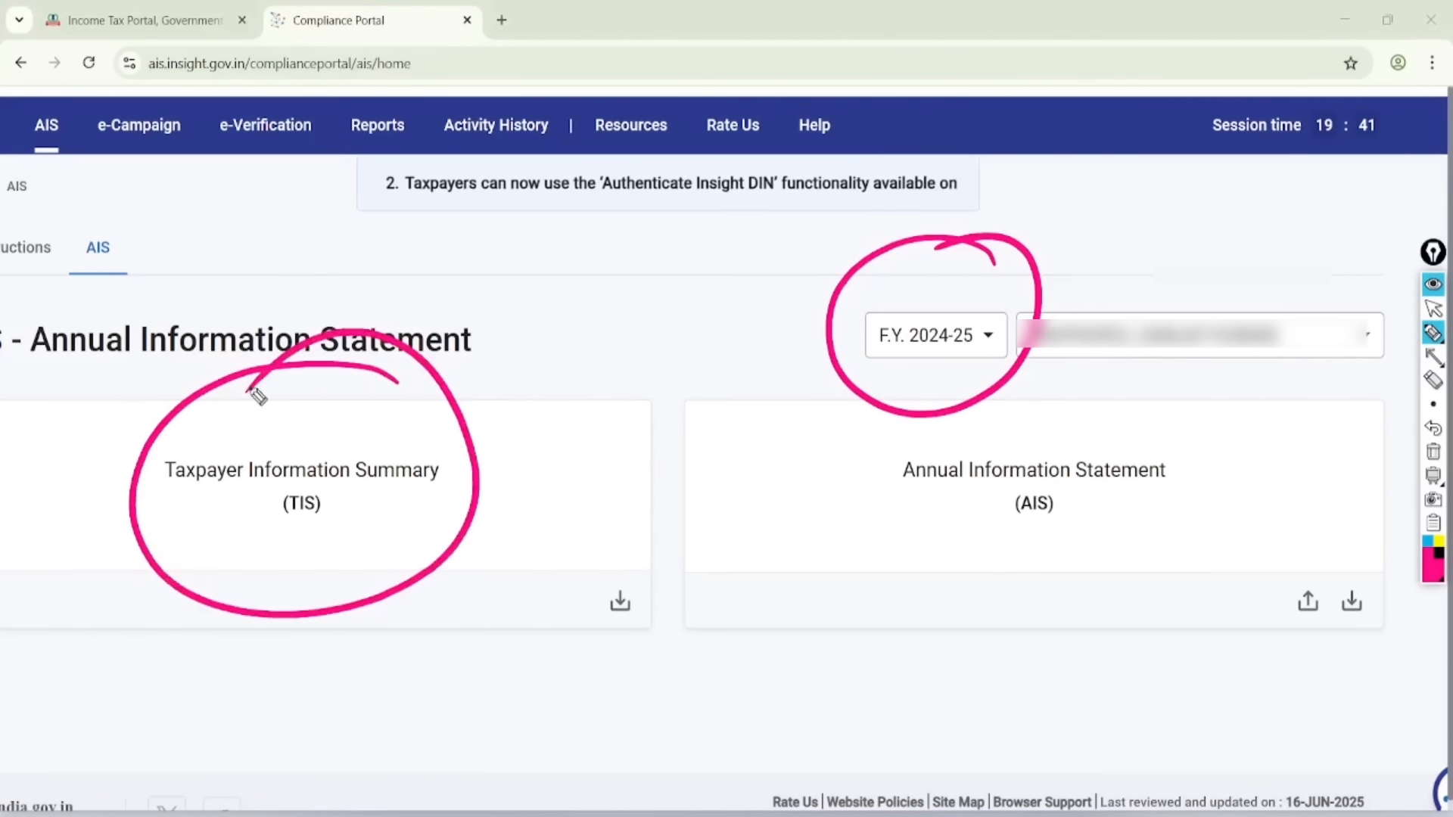
pyautogui.click(1433, 308)
pyautogui.click(1432, 451)
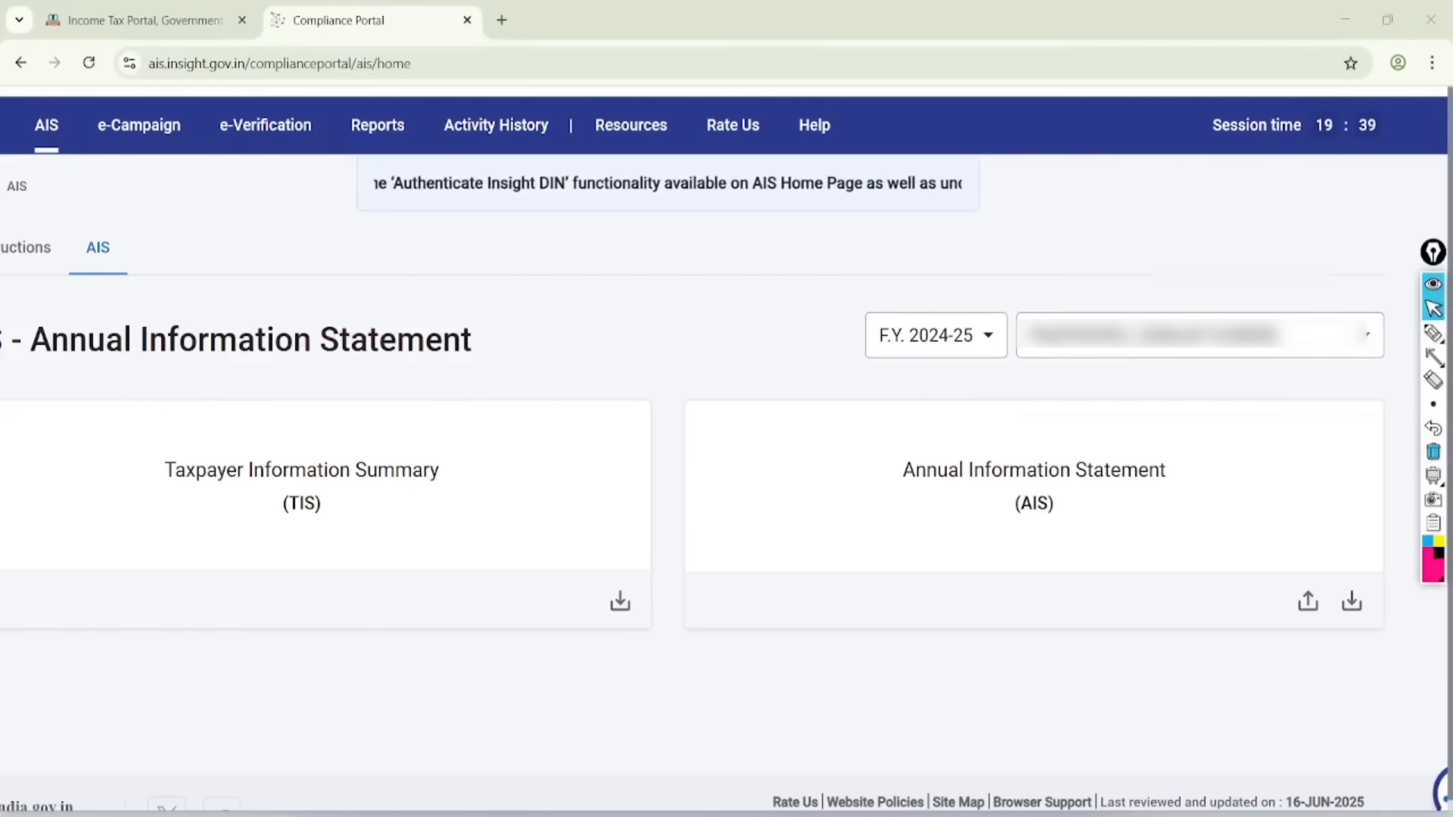
pyautogui.click(147, 496)
# - Tick savings bank interest and mutual fund purchases, circle 1,886 and 350, then clear the ink
pyautogui.scroll(-4, 1250, 300)
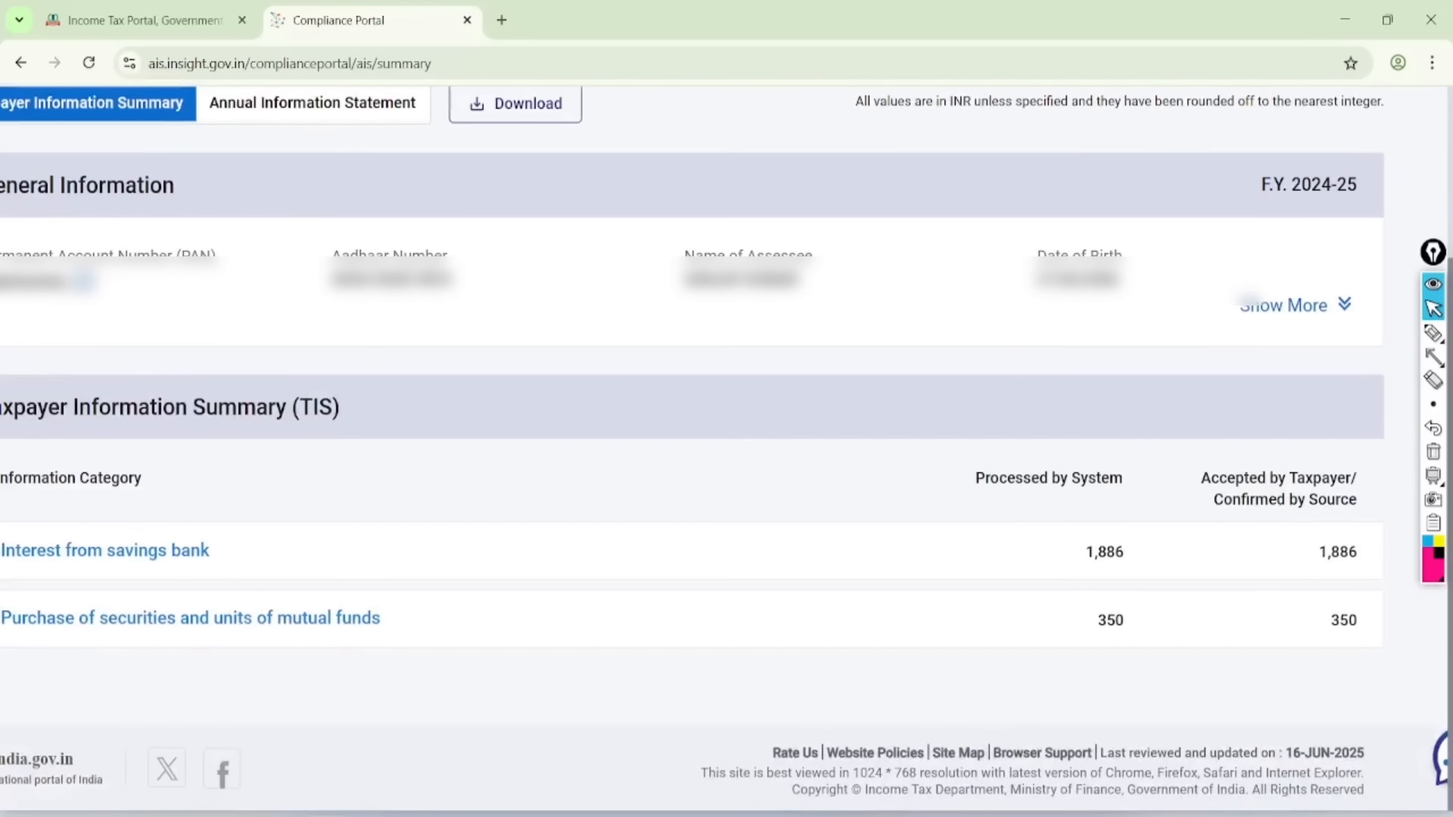
pyautogui.hscroll(-1, 724, 442)
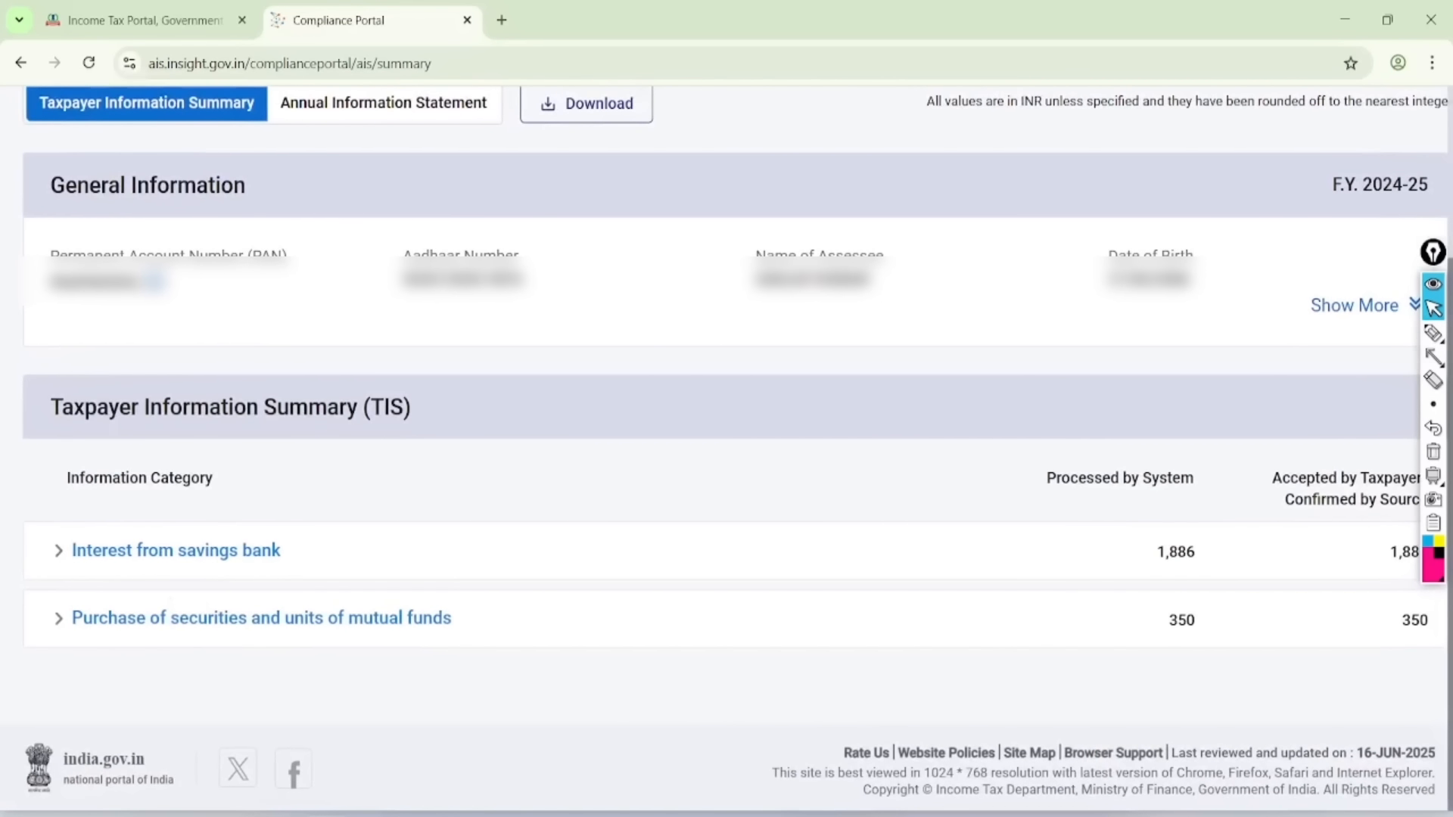
pyautogui.click(1432, 333)
pyautogui.moveTo(282, 532)
pyautogui.mouseDown()
pyautogui.moveTo(337, 555)
pyautogui.moveTo(507, 457)
pyautogui.mouseUp()
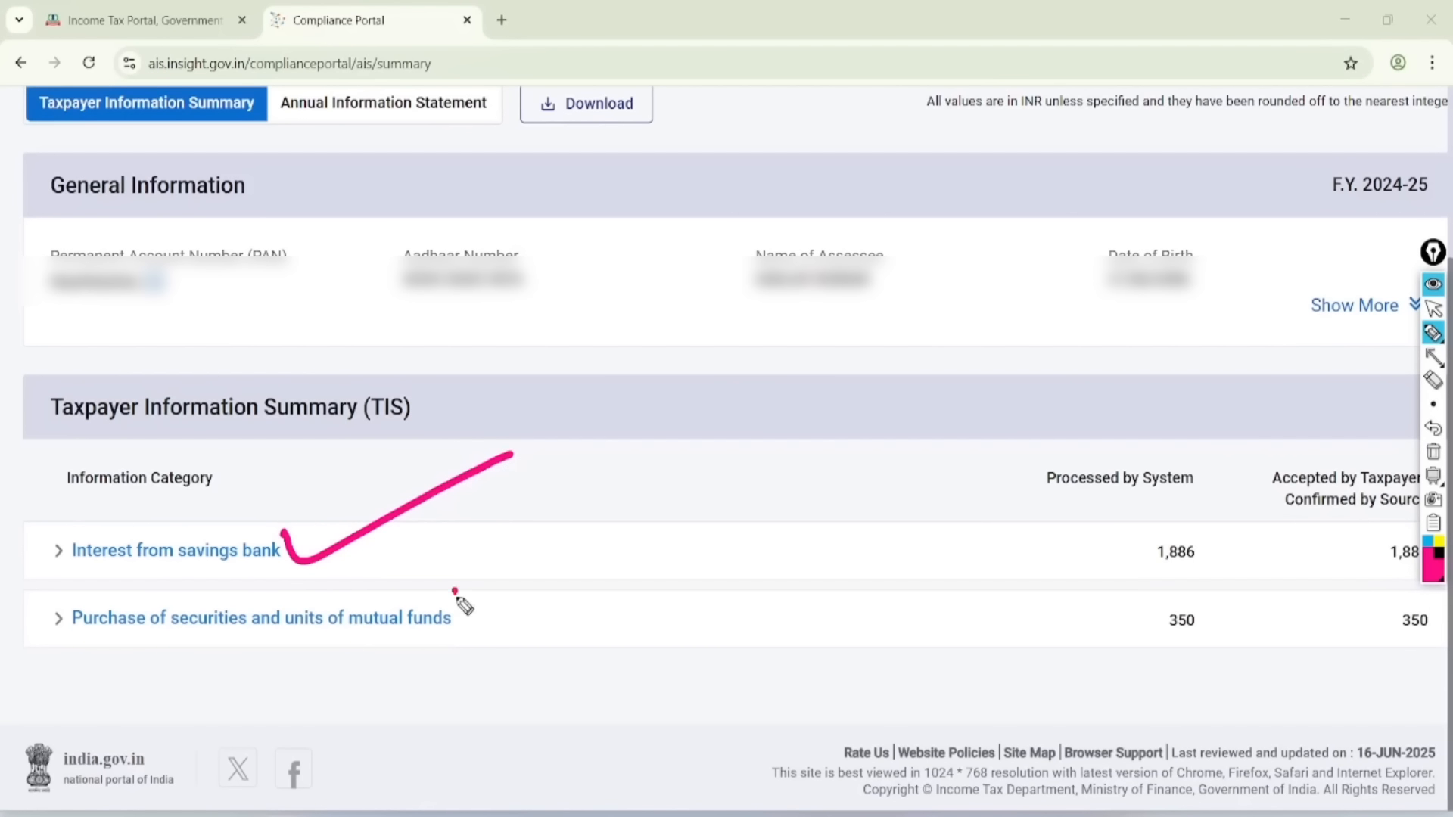
pyautogui.moveTo(454, 591); pyautogui.dragTo(595, 568)
pyautogui.moveTo(1212, 668)
pyautogui.mouseDown()
pyautogui.moveTo(1174, 692)
pyautogui.moveTo(1135, 691)
pyautogui.moveTo(1161, 544)
pyautogui.mouseUp()
pyautogui.click(1400, 308)
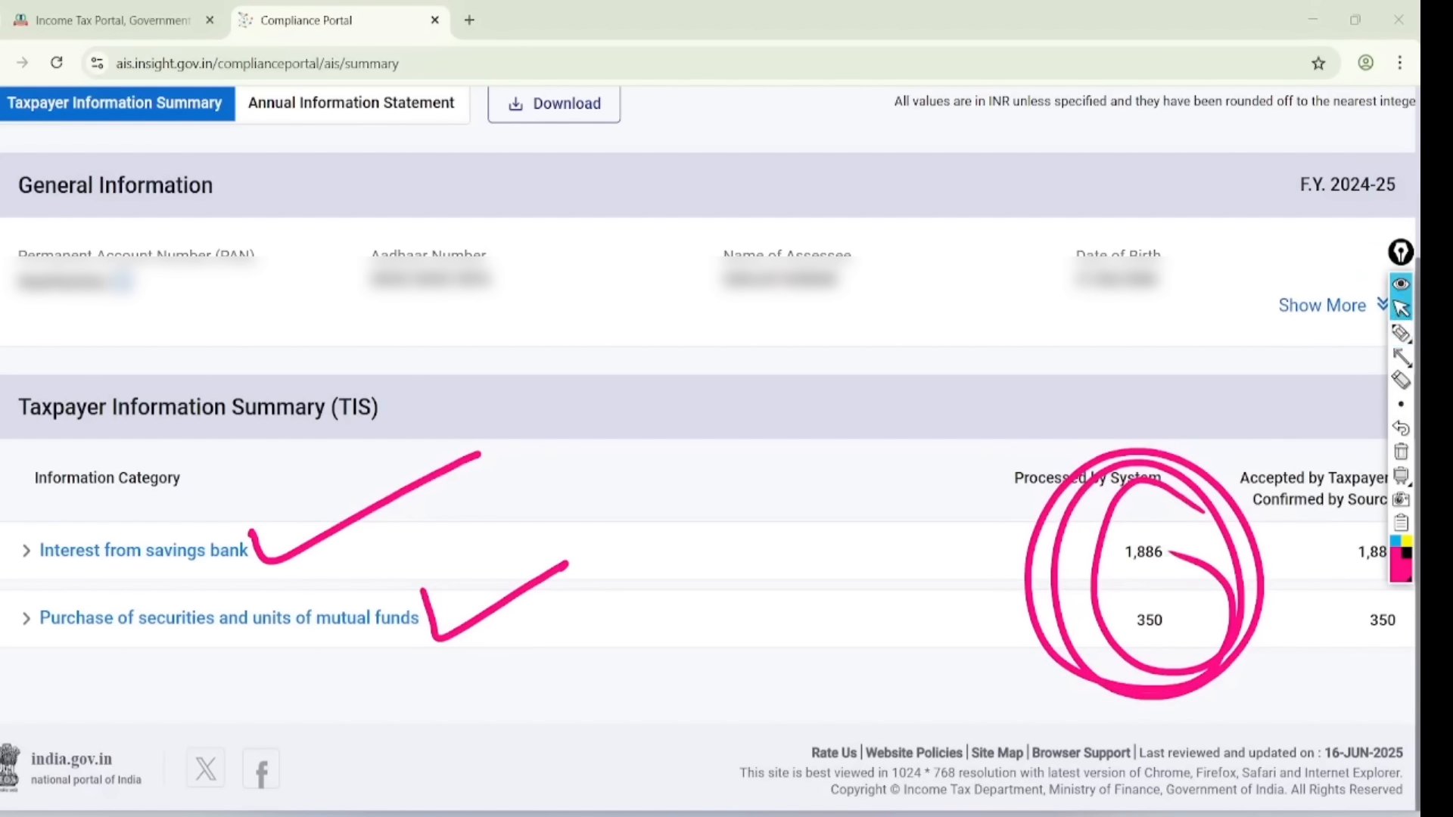
pyautogui.click(1400, 451)
# - Return to the Income Tax Portal tab and open e-File > Income Tax Returns
pyautogui.click(112, 20)
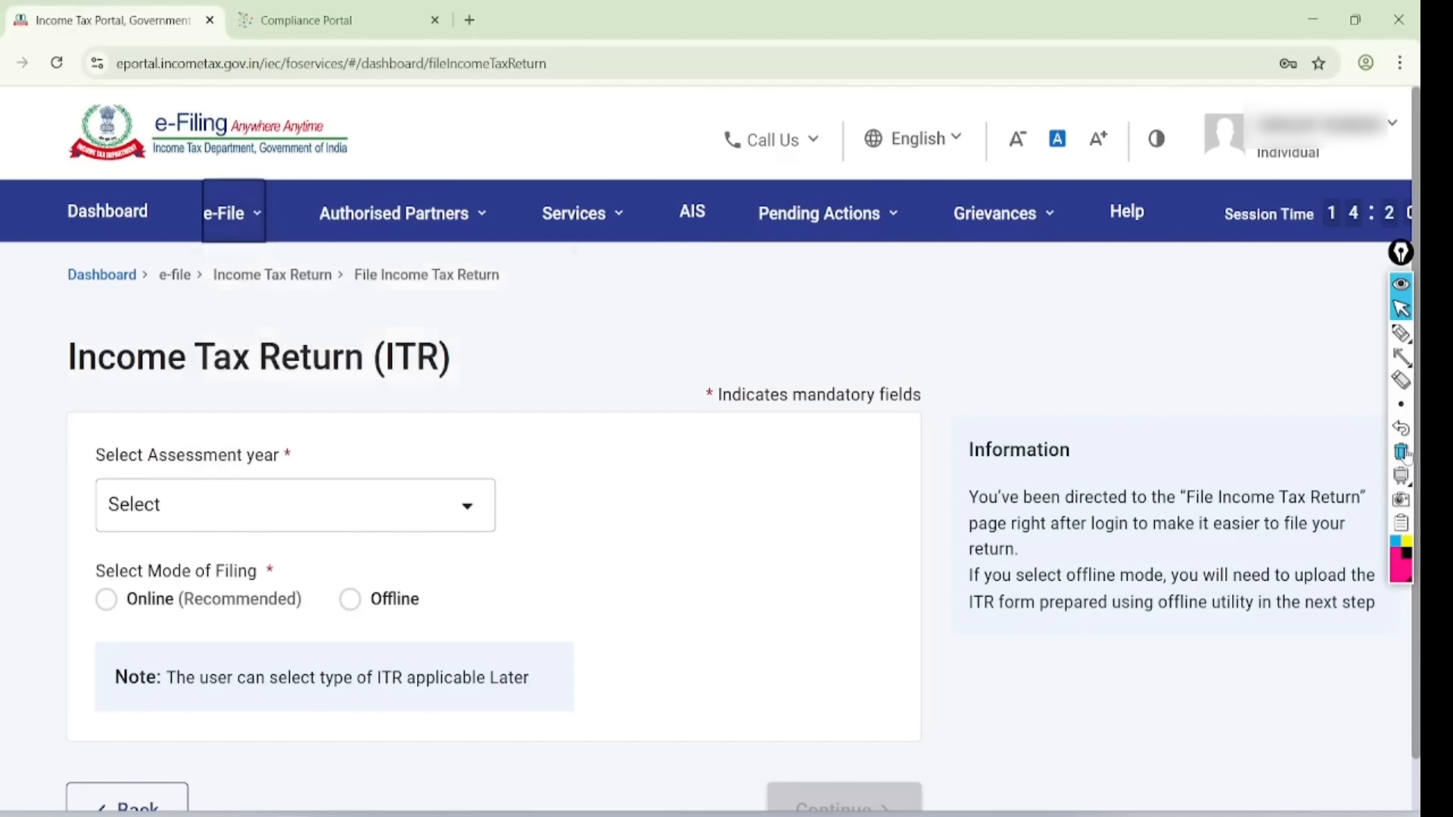
pyautogui.click(233, 213)
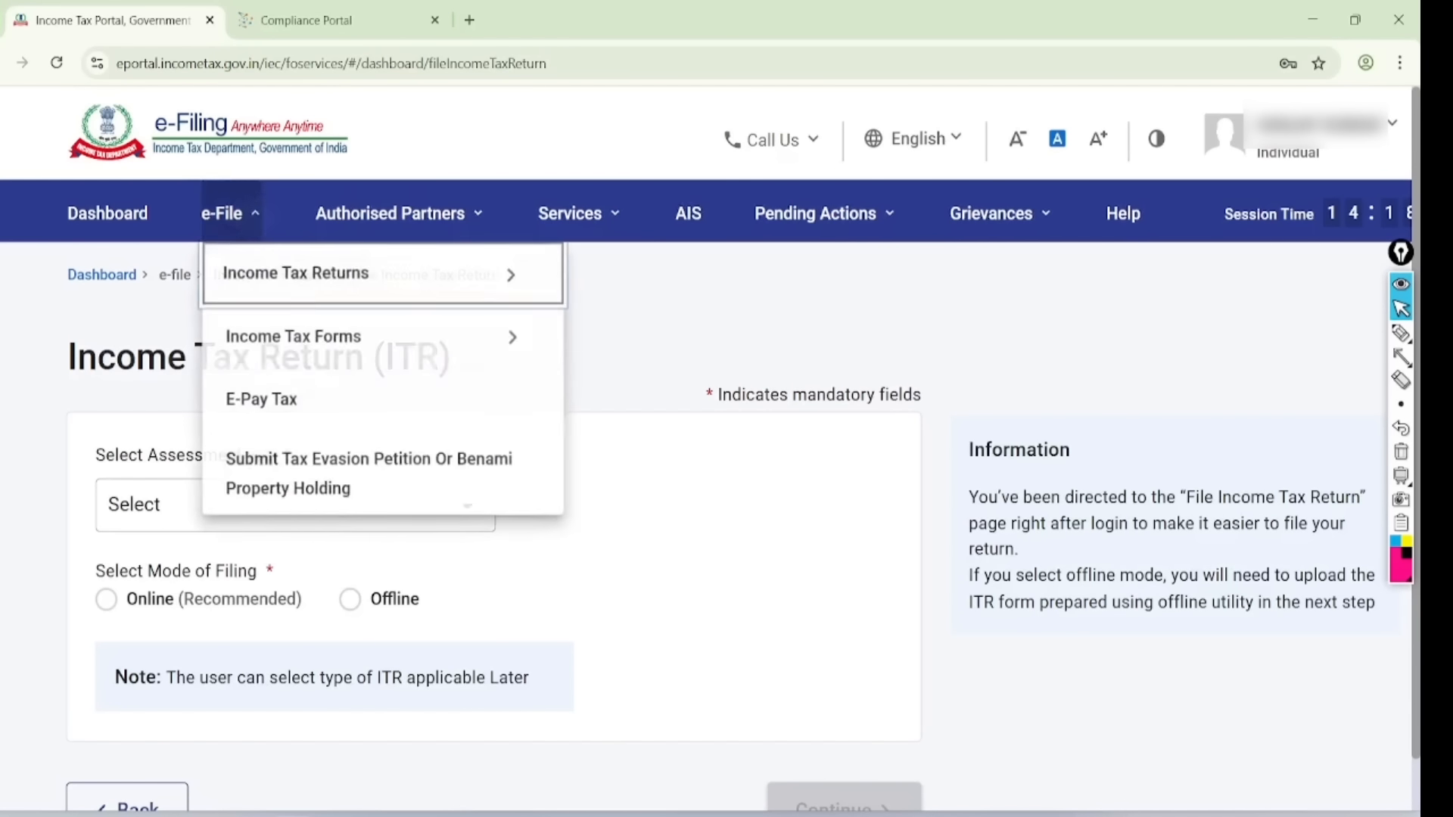
pyautogui.click(408, 273)
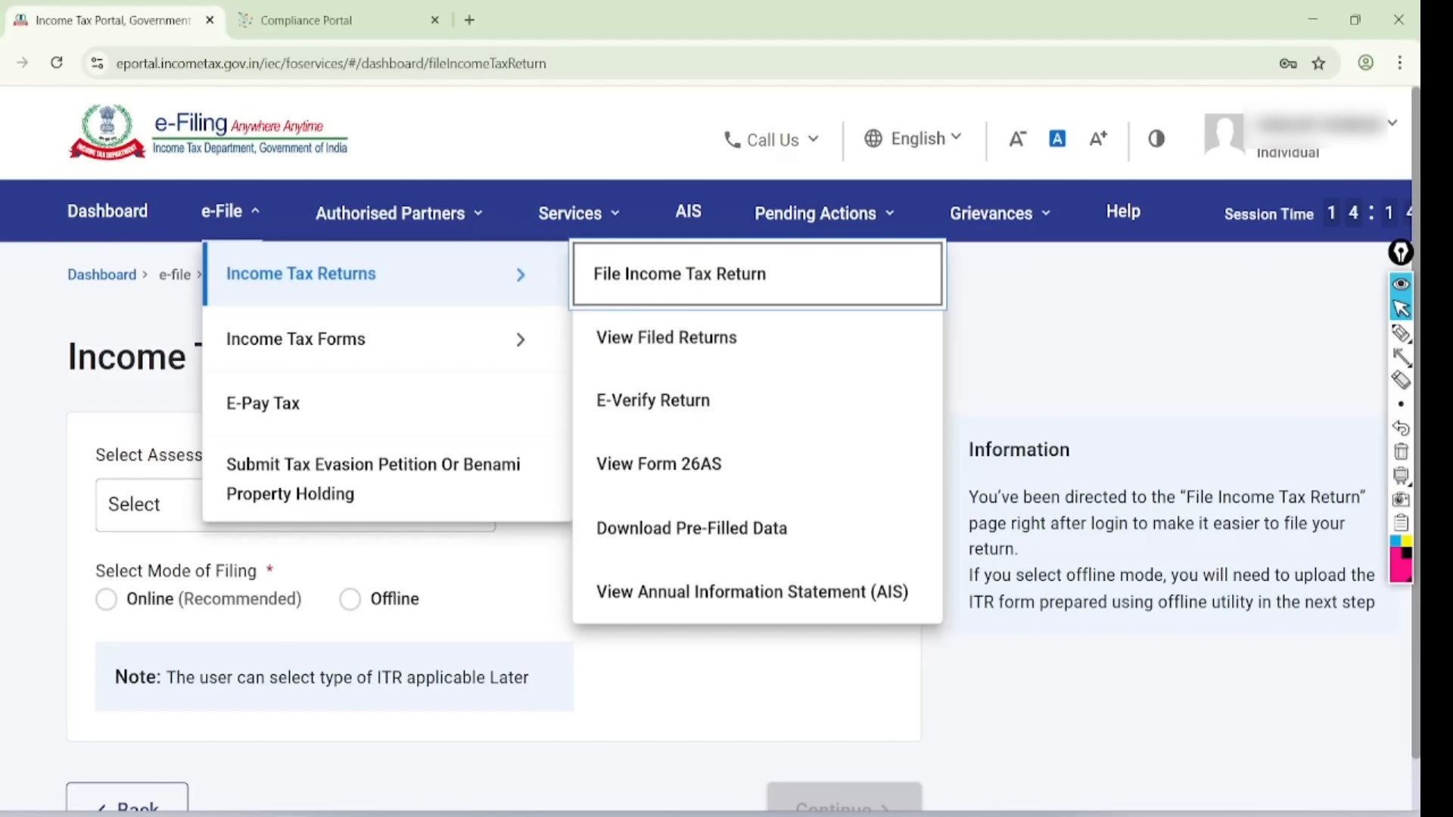
# - Point out View Form 26AS, clear the mark, and open Form 26AS
pyautogui.click(1399, 333)
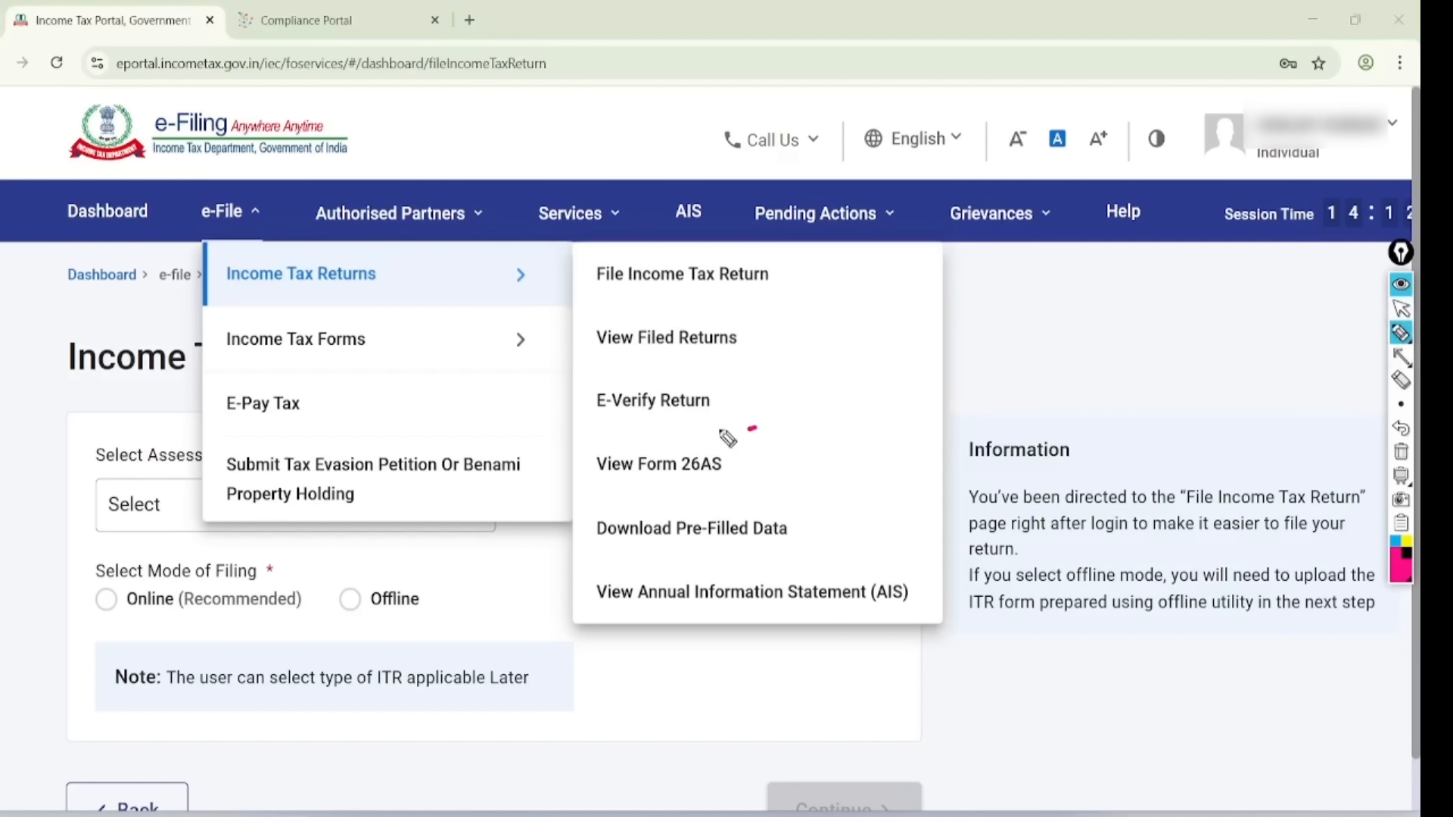
pyautogui.moveTo(753, 427)
pyautogui.mouseDown()
pyautogui.moveTo(700, 498)
pyautogui.moveTo(575, 493)
pyautogui.moveTo(787, 419)
pyautogui.mouseUp()
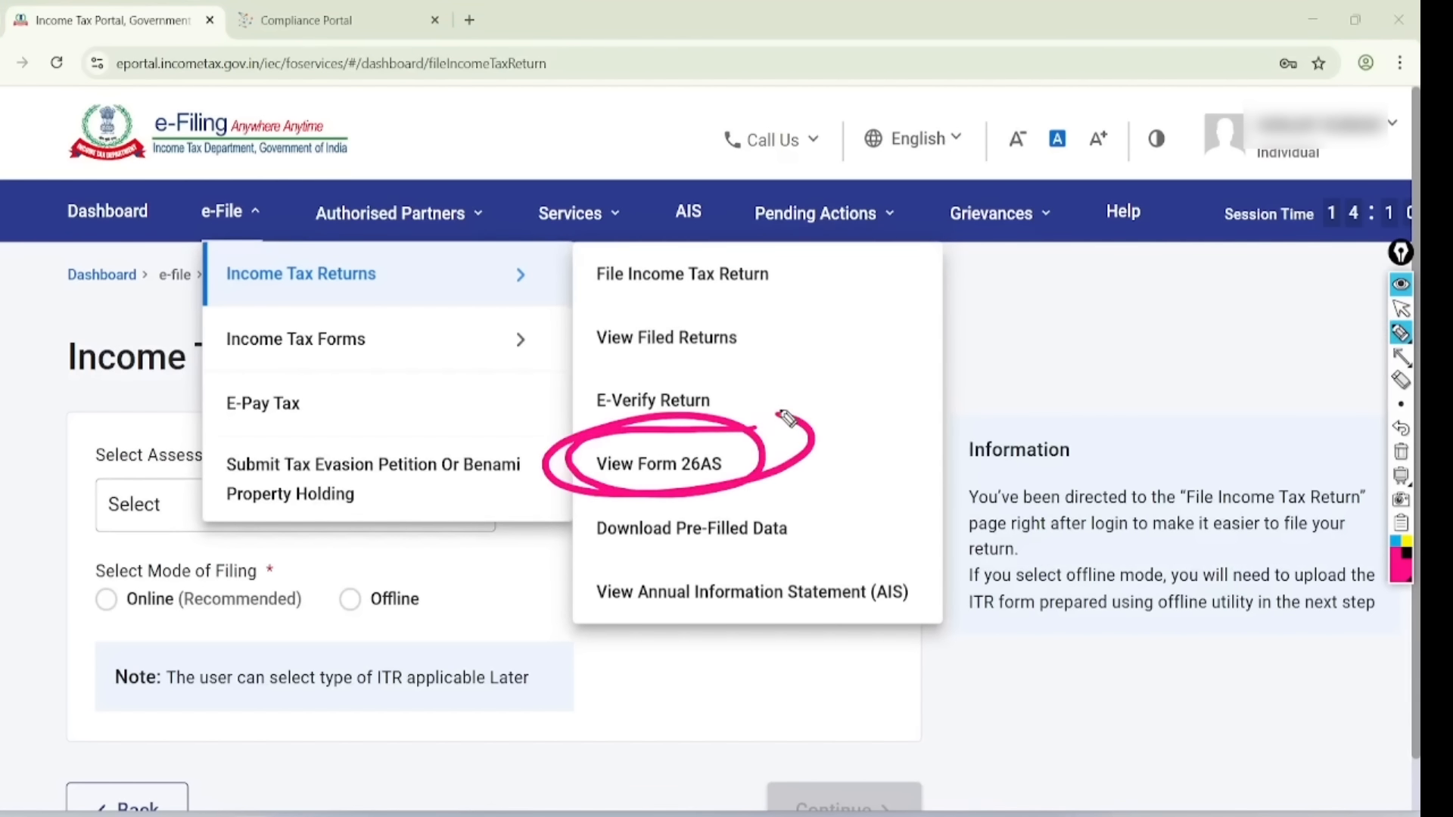
pyautogui.click(1400, 309)
pyautogui.click(1400, 452)
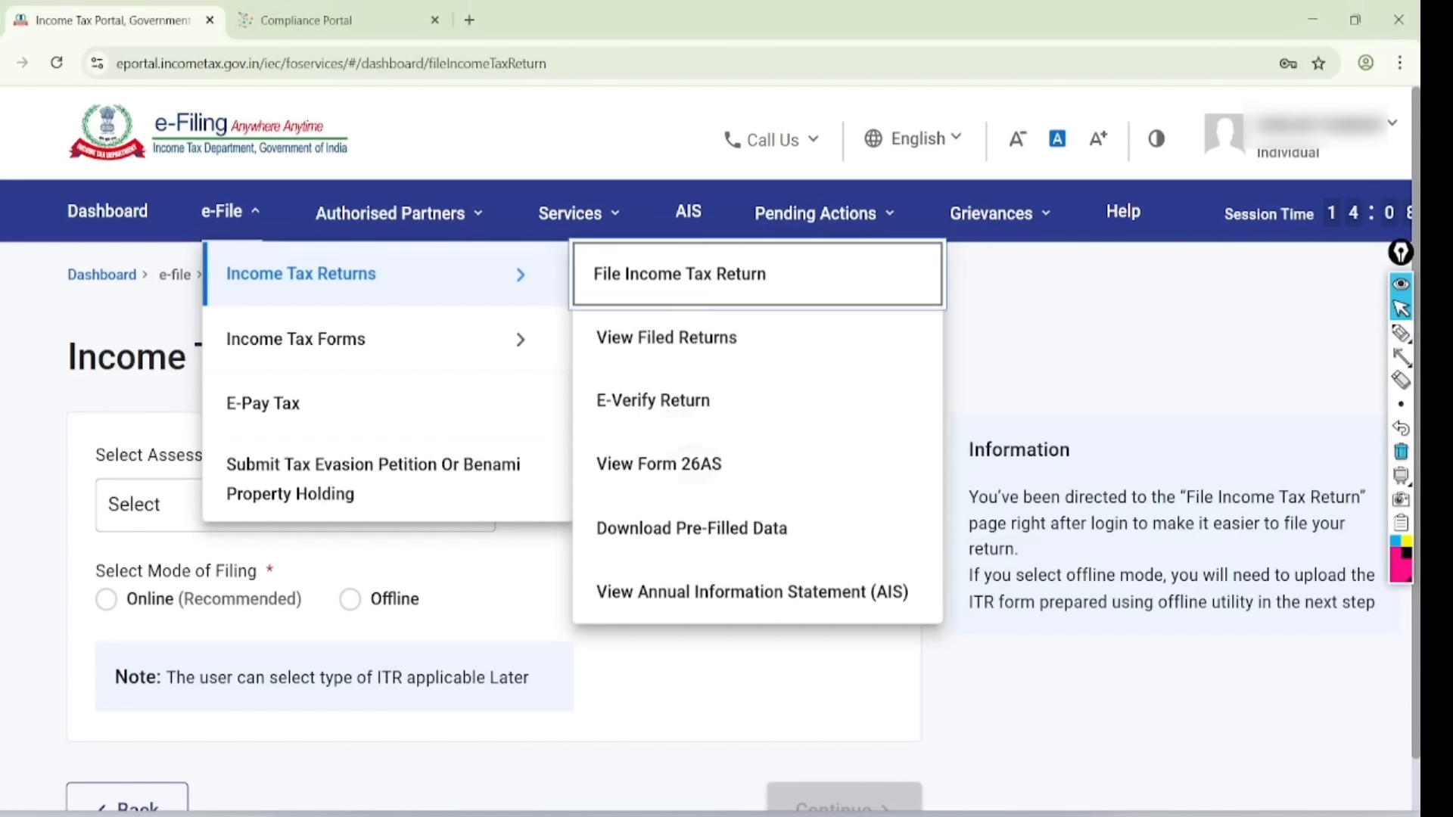
pyautogui.click(658, 464)
# - Accept the TRACES disclaimer and the Form 16/16A agreement, then continue past the attention notice
pyautogui.click(996, 764)
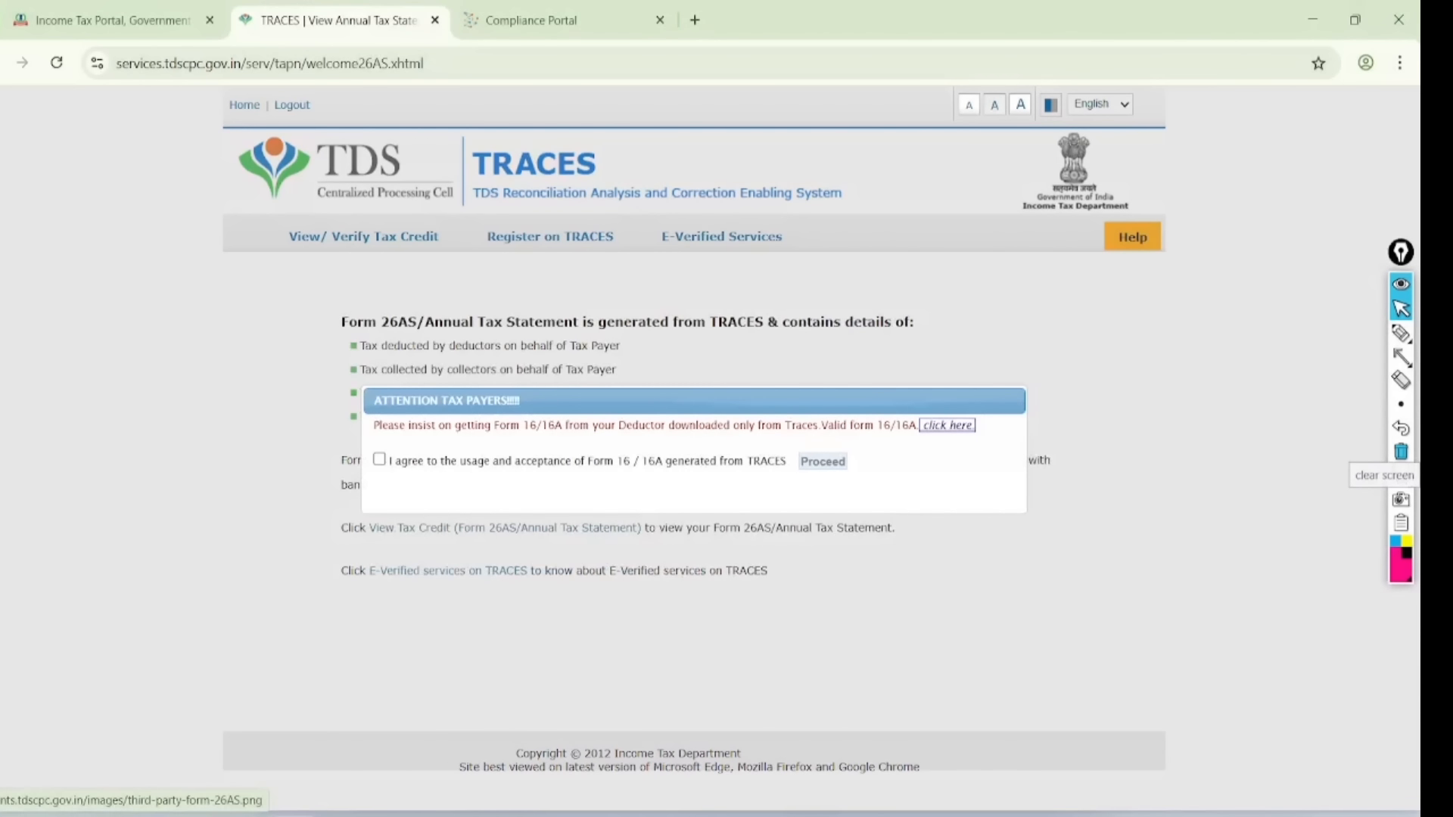
pyautogui.scroll(1, 839, 438)
pyautogui.click(309, 463)
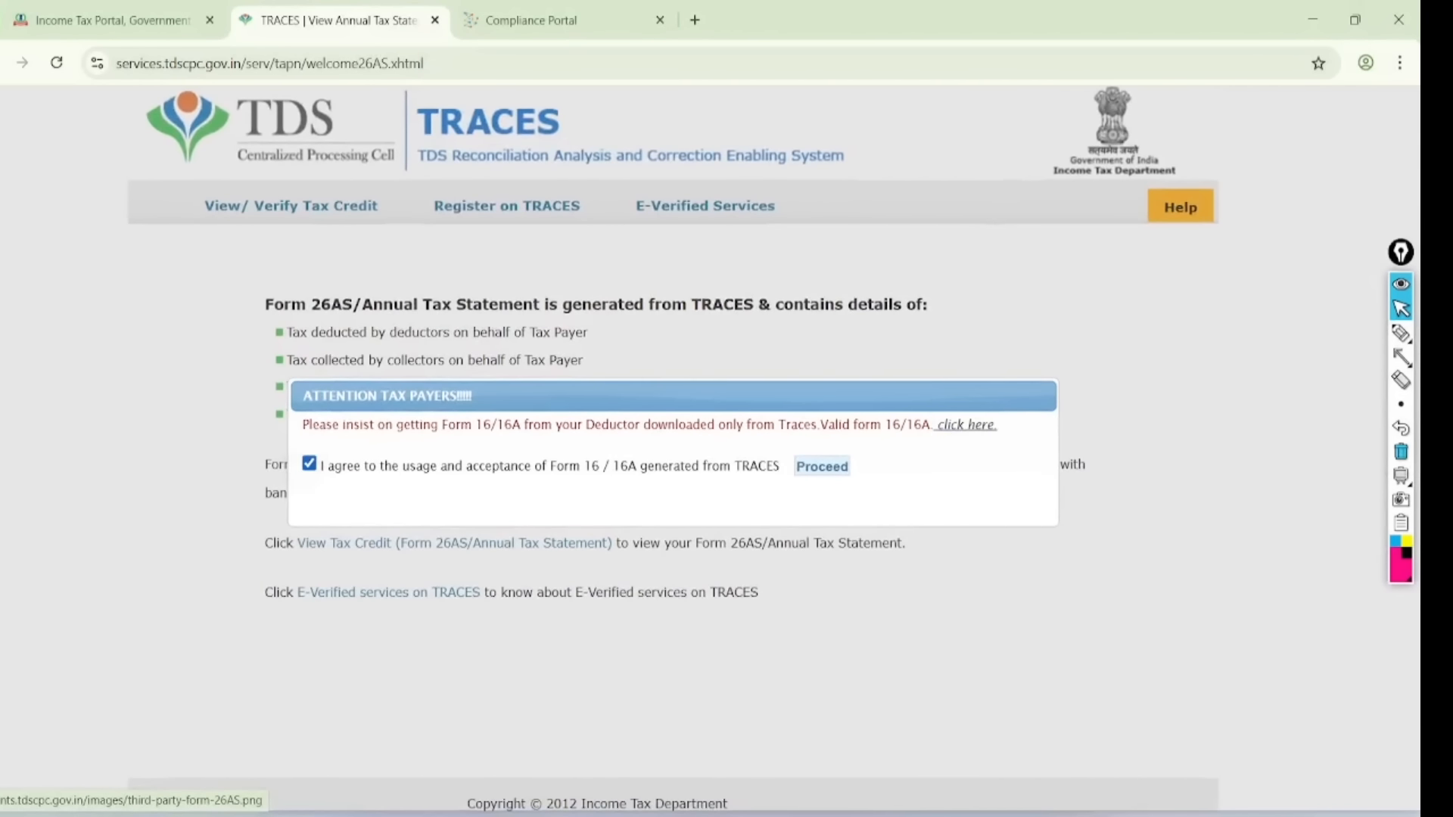
pyautogui.click(821, 466)
pyautogui.scroll(2, 674, 446)
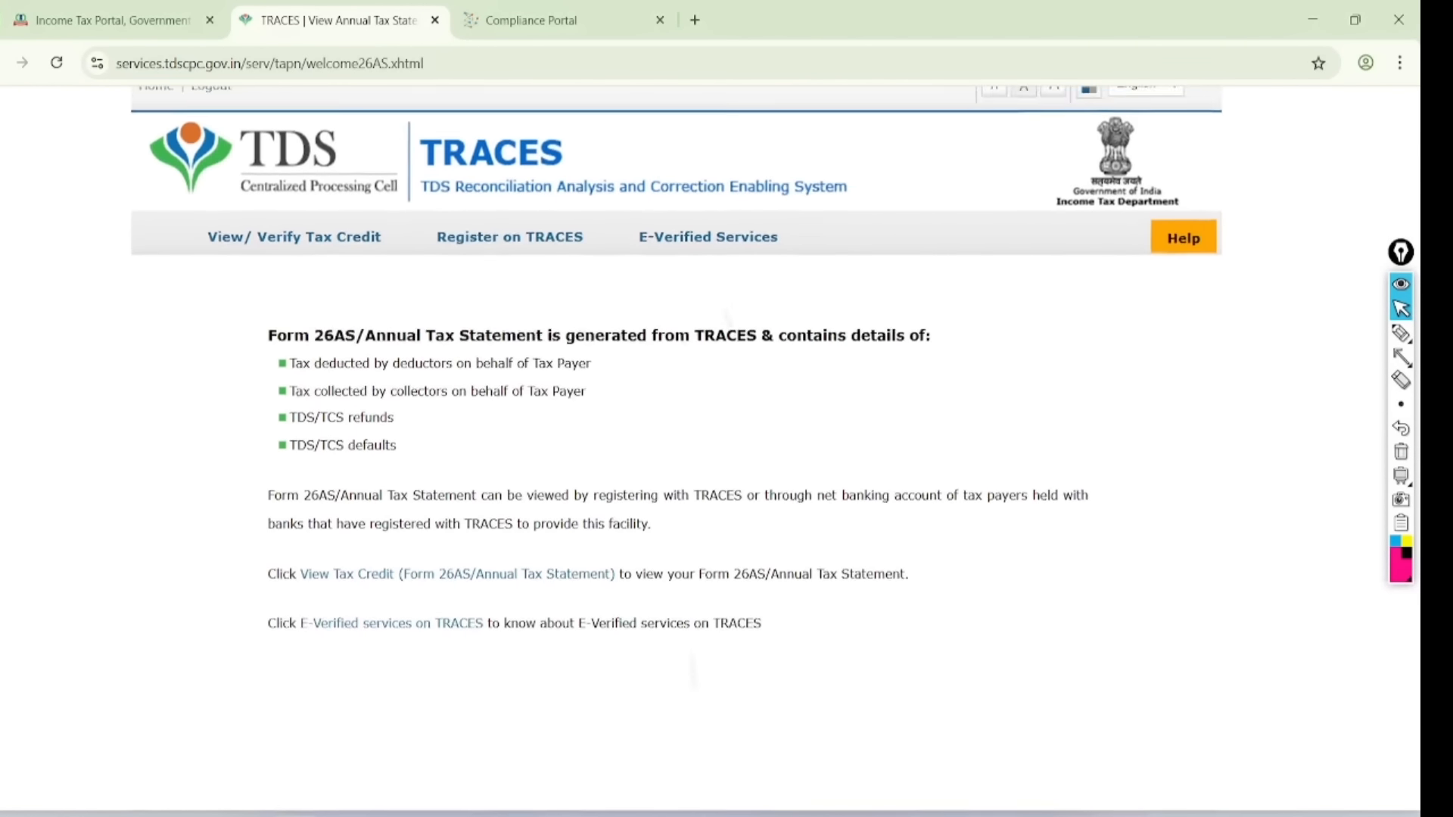
# - Mark the Form 26AS viewing instruction and open the View Tax Credit page
pyautogui.click(1400, 333)
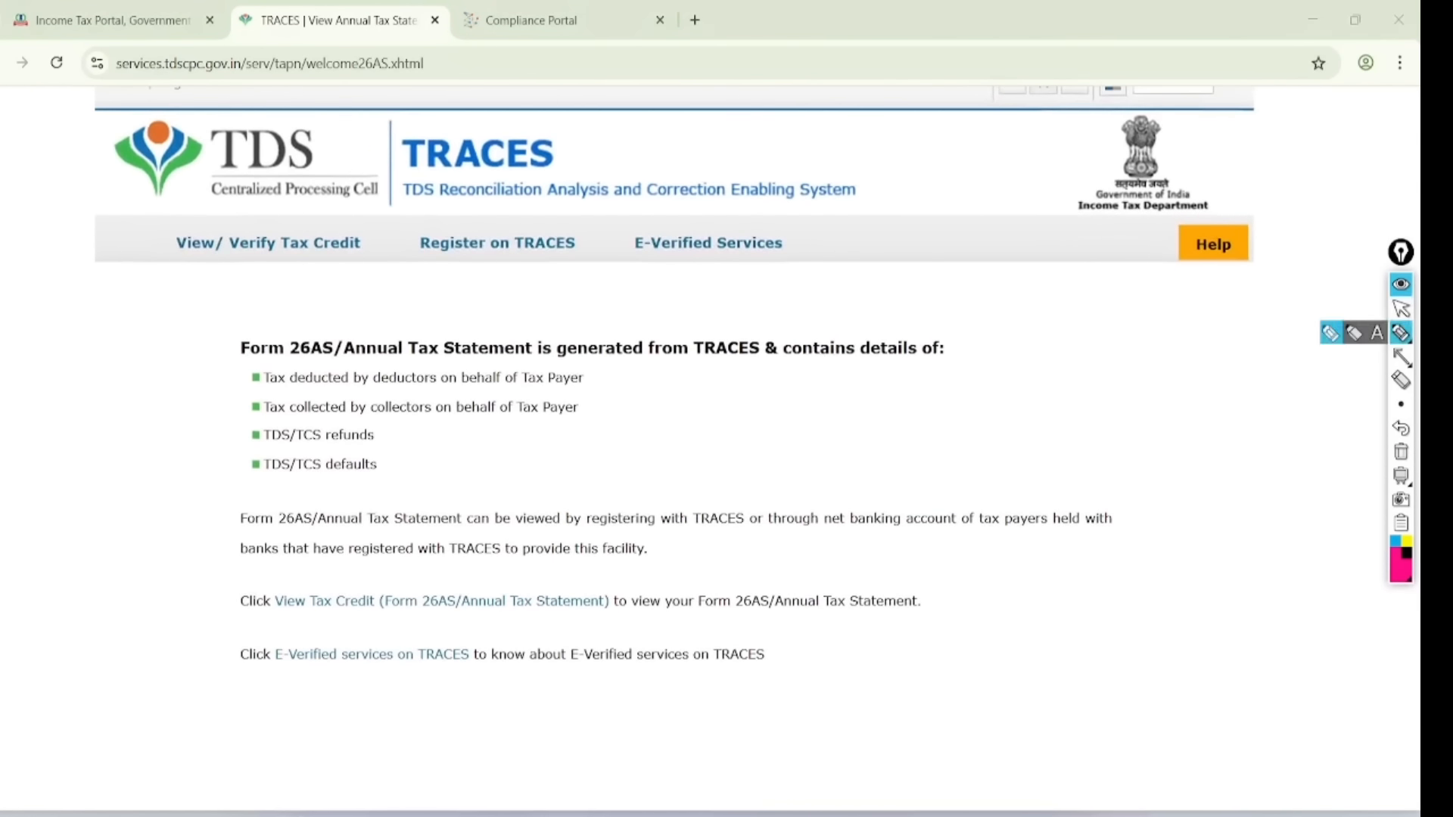
pyautogui.moveTo(208, 618)
pyautogui.mouseDown()
pyautogui.moveTo(879, 614)
pyautogui.moveTo(636, 560)
pyautogui.moveTo(205, 618)
pyautogui.moveTo(207, 634)
pyautogui.mouseUp()
pyautogui.hotkey('ctrl', 'shift', '2')
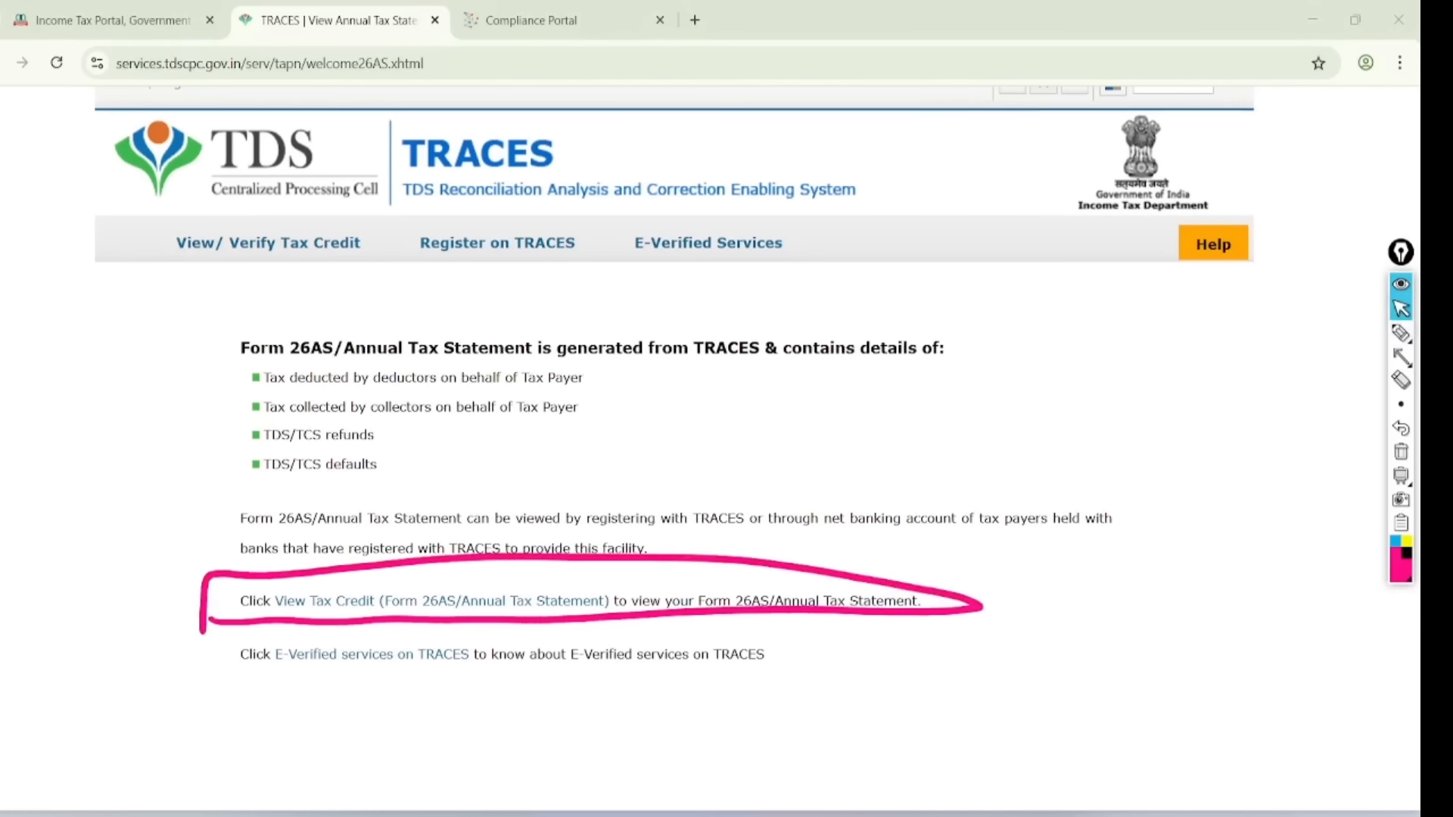
pyautogui.hotkey('ctrl', 'shift', '7')
pyautogui.click(441, 600)
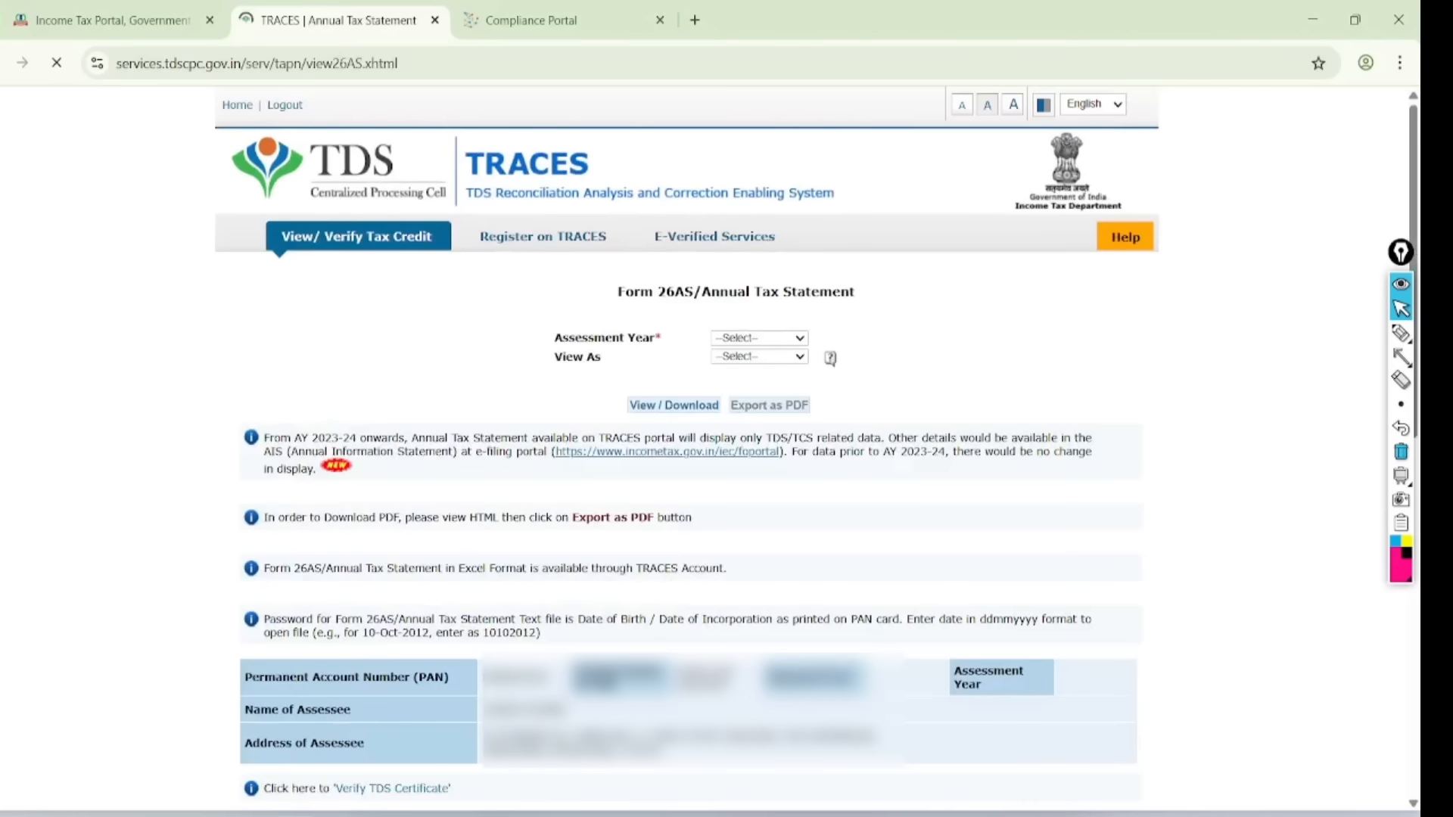
pyautogui.scroll(-6, 690, 447)
pyautogui.scroll(2, 882, 503)
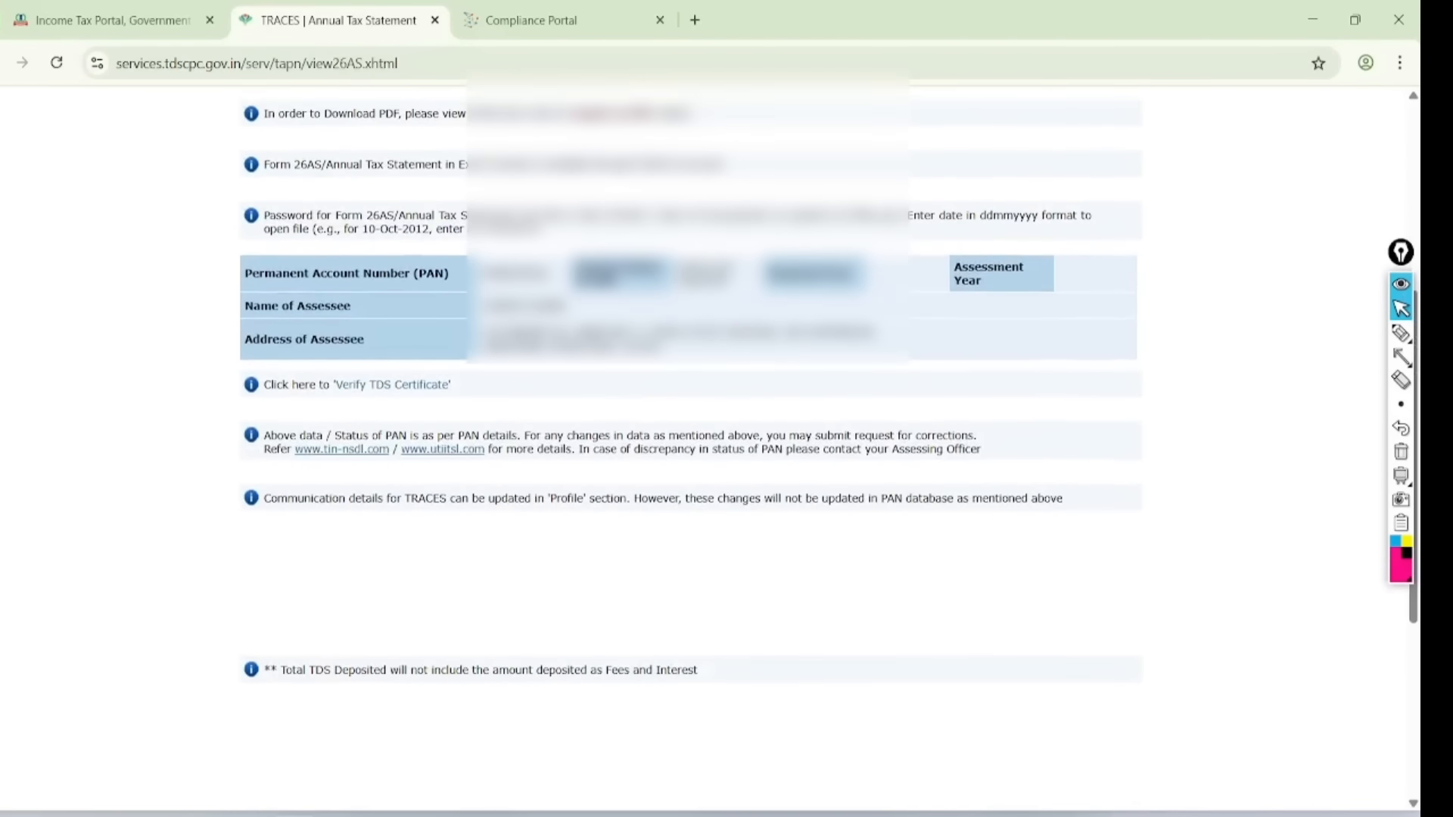
pyautogui.scroll(2, 881, 503)
pyautogui.scroll(6, 710, 448)
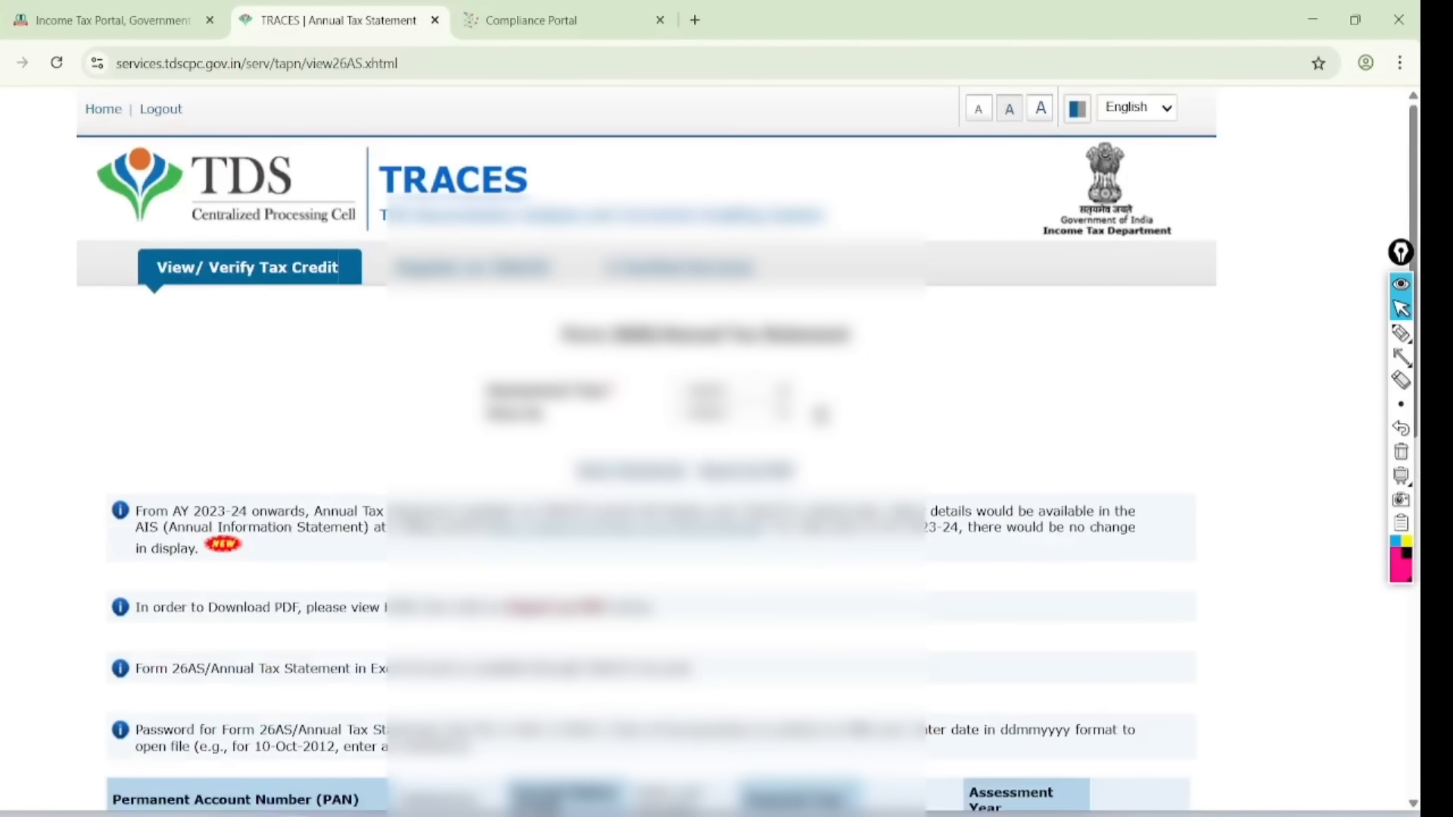
# - Load the Form 26AS statement for assessment year 2025-26, viewed as HTML
pyautogui.click(733, 390)
pyautogui.click(699, 460)
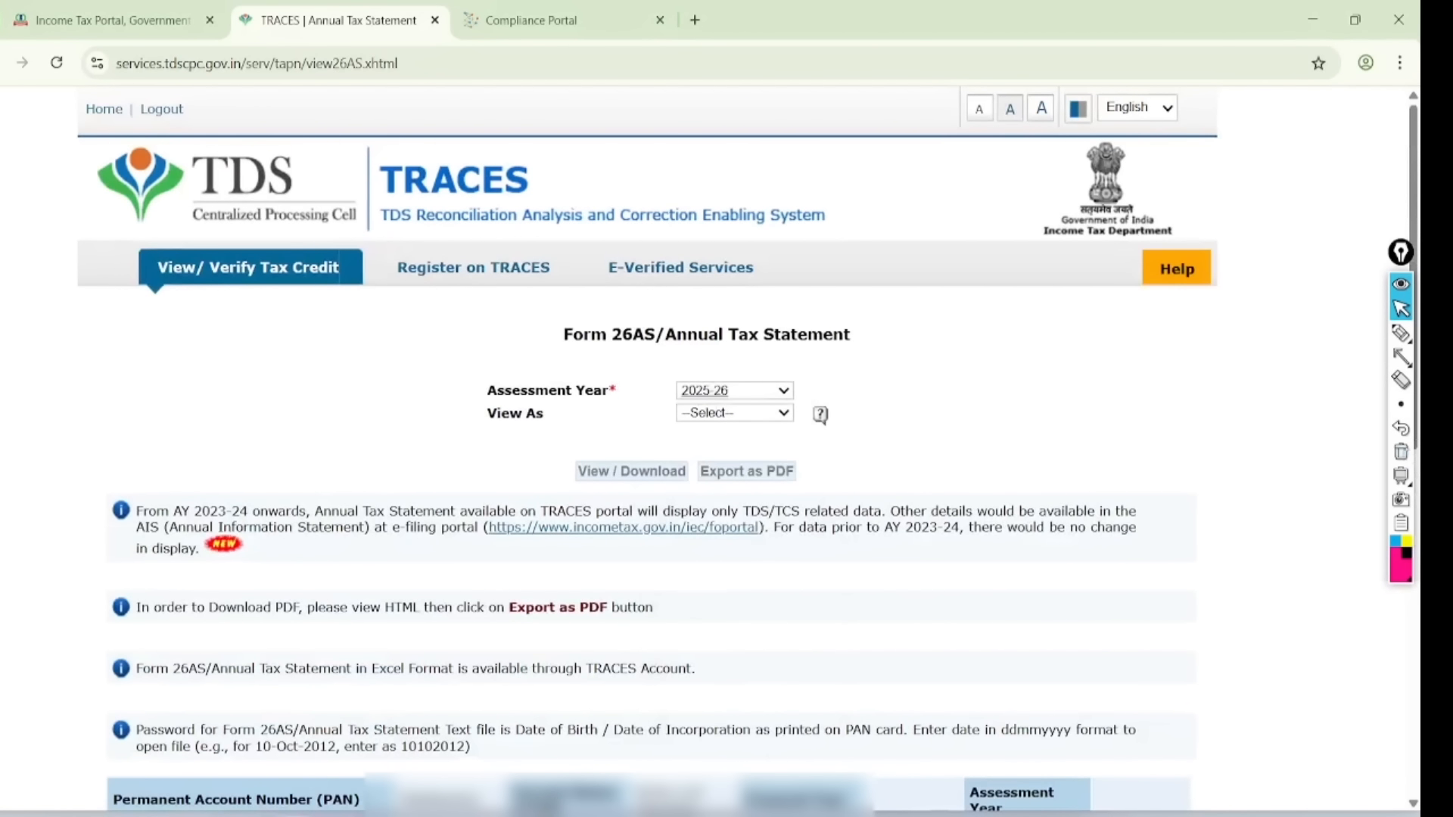
pyautogui.click(733, 413)
pyautogui.click(698, 454)
pyautogui.click(631, 471)
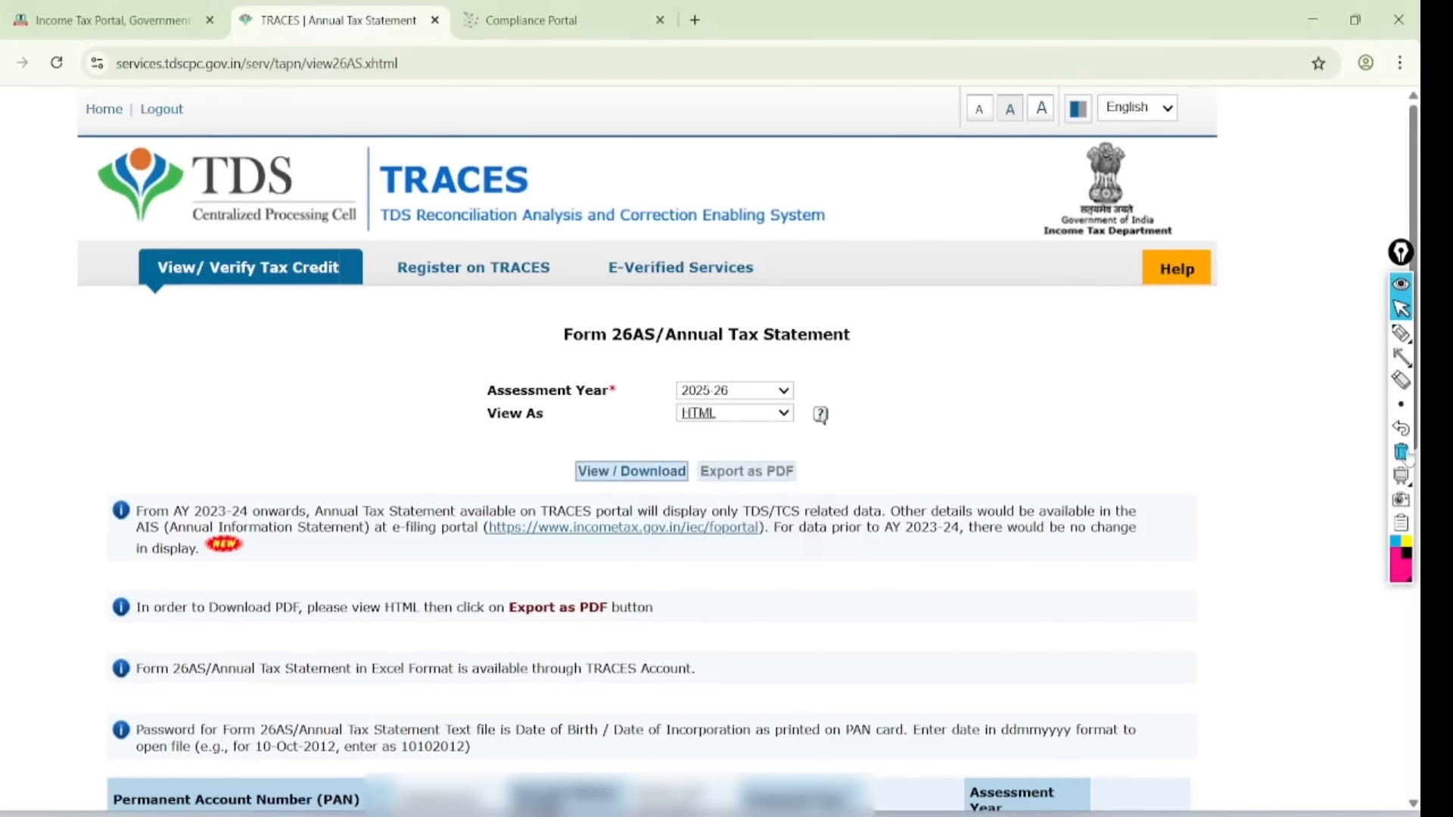
pyautogui.scroll(-15, 1407, 456)
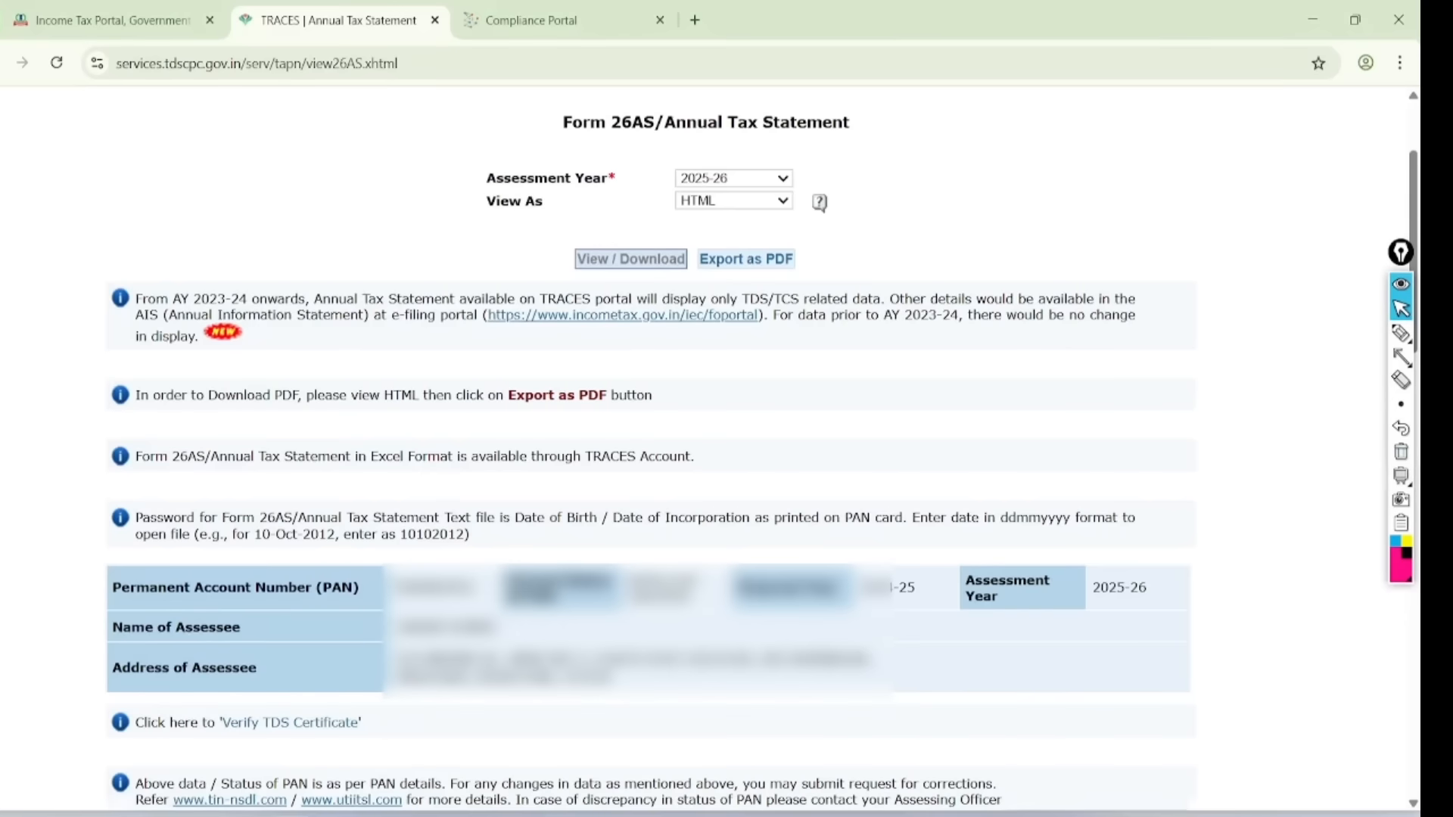
pyautogui.scroll(5, 649, 449)
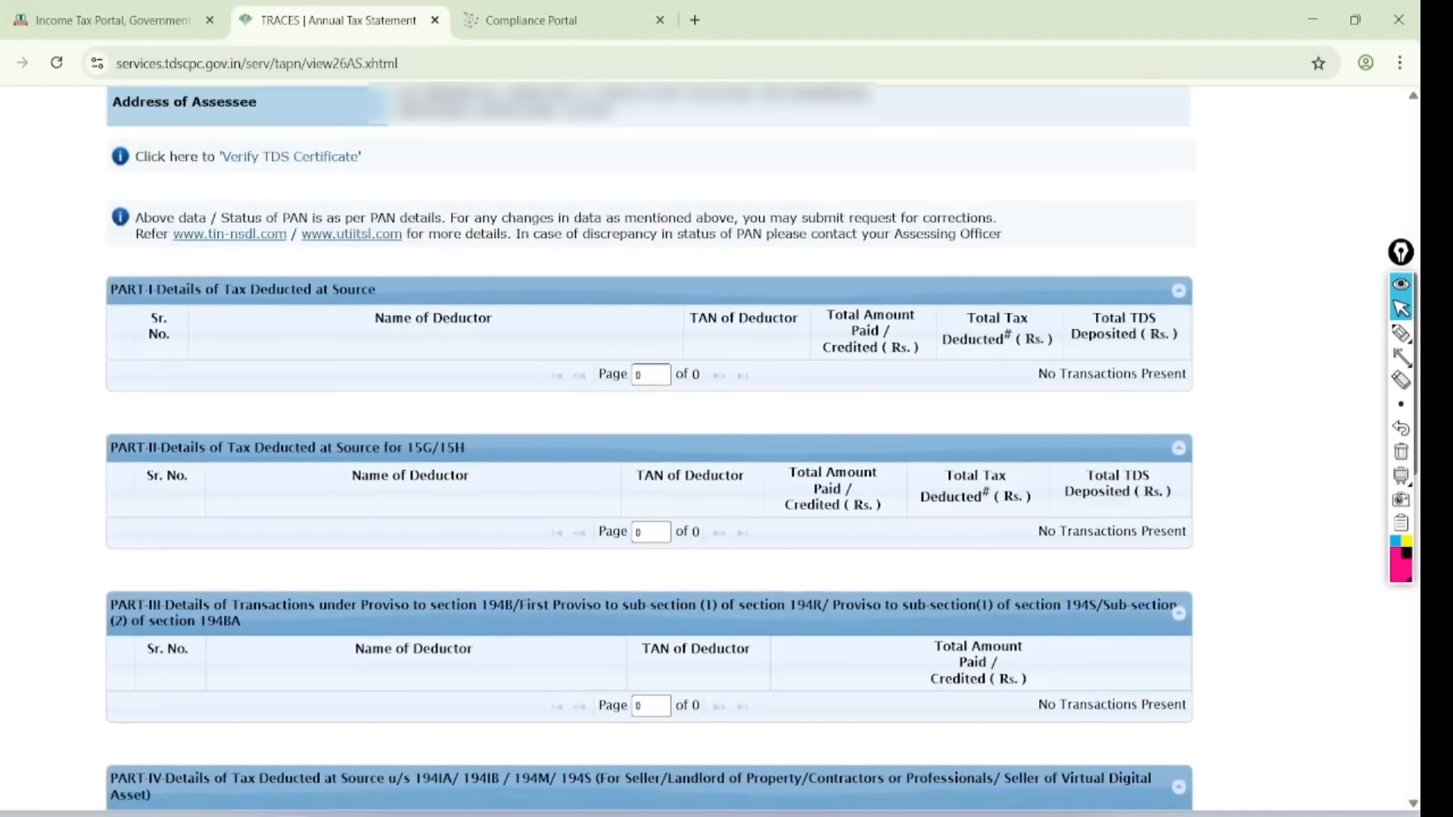
pyautogui.scroll(2, 555, 602)
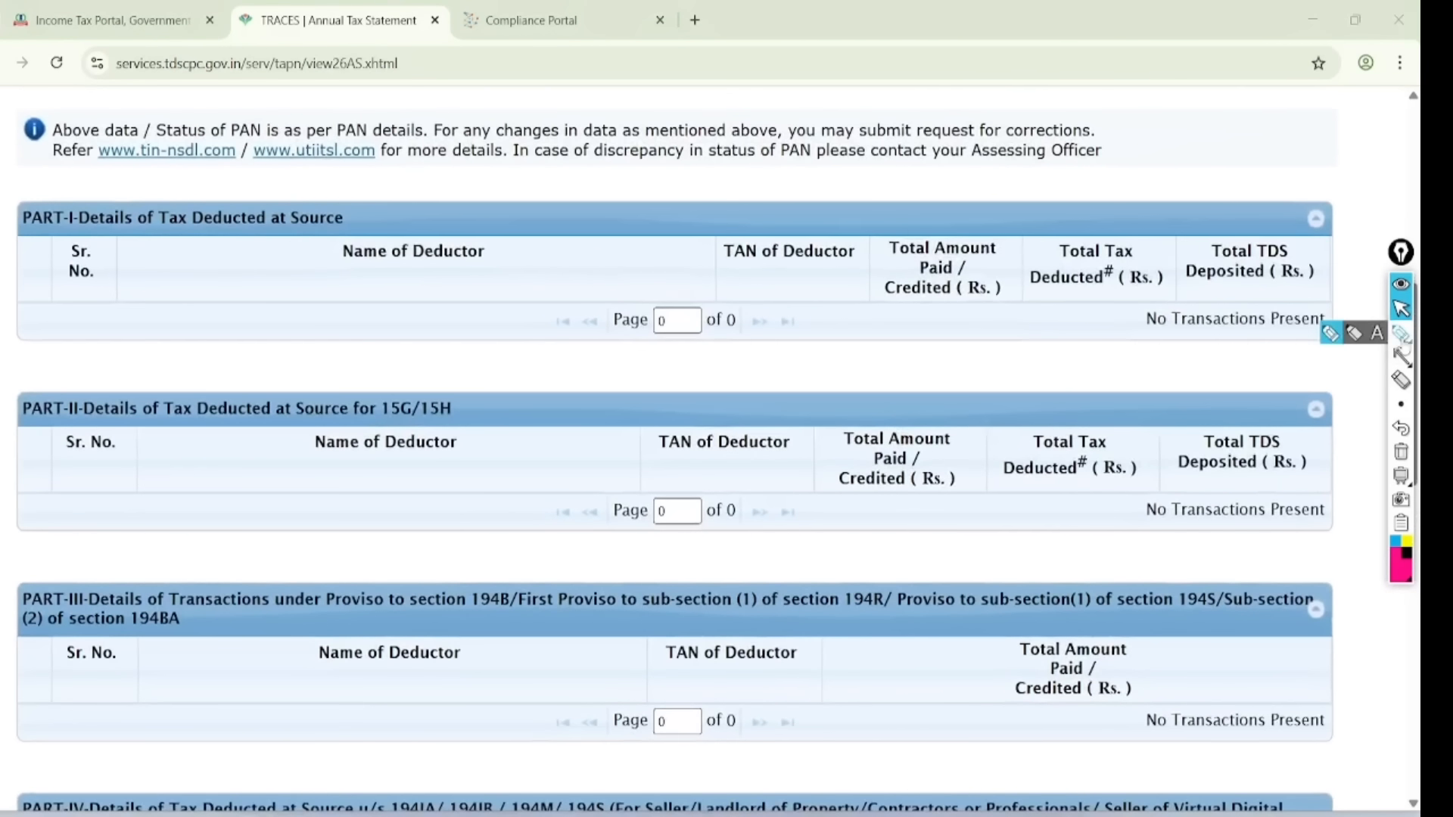
# - Circle the Part I and Part II deductor details, label Part III as TCS, then clear the marks
pyautogui.click(1400, 332)
pyautogui.moveTo(393, 180)
pyautogui.mouseDown()
pyautogui.moveTo(322, 121)
pyautogui.moveTo(364, 266)
pyautogui.moveTo(299, 149)
pyautogui.mouseUp()
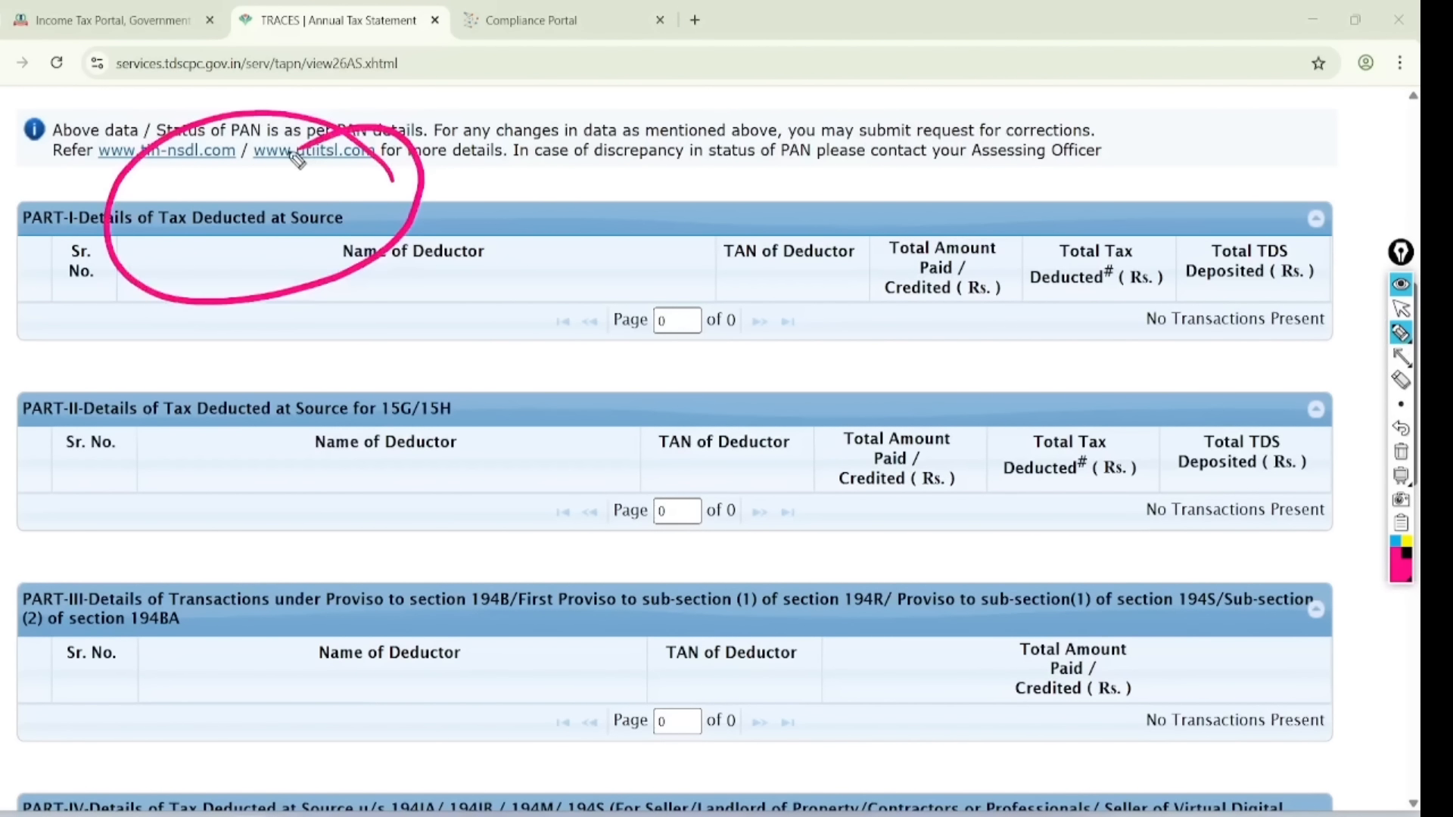
pyautogui.moveTo(470, 361)
pyautogui.mouseDown()
pyautogui.moveTo(321, 387)
pyautogui.moveTo(417, 357)
pyautogui.moveTo(402, 361)
pyautogui.mouseUp()
pyautogui.moveTo(508, 664)
pyautogui.mouseDown()
pyautogui.moveTo(609, 619)
pyautogui.moveTo(587, 709)
pyautogui.mouseUp()
pyautogui.moveTo(649, 619); pyautogui.dragTo(666, 672)
pyautogui.moveTo(712, 613); pyautogui.dragTo(684, 673)
pyautogui.moveTo(748, 575)
pyautogui.mouseDown()
pyautogui.moveTo(509, 664)
pyautogui.moveTo(665, 555)
pyautogui.mouseUp()
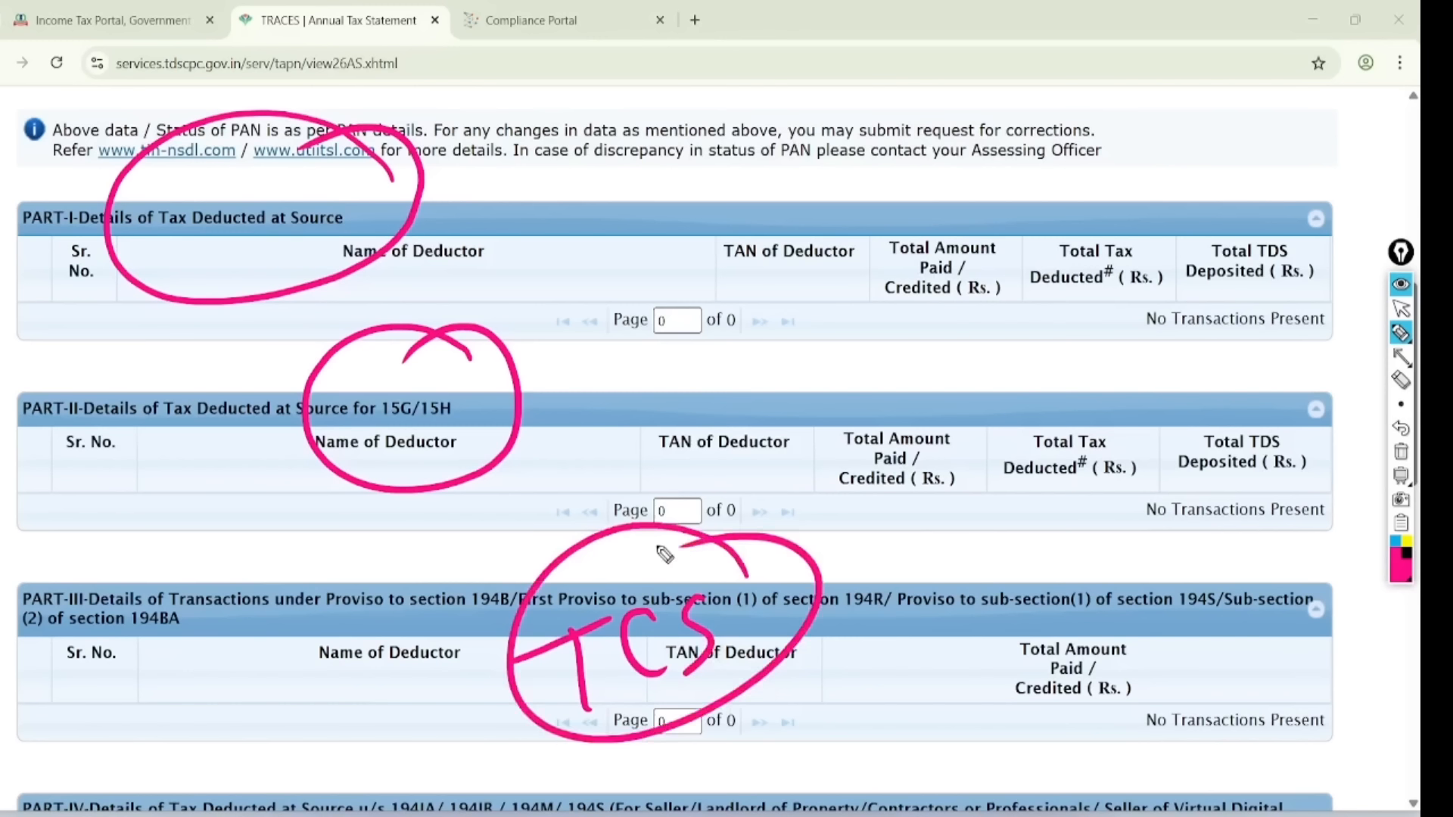
pyautogui.click(1401, 309)
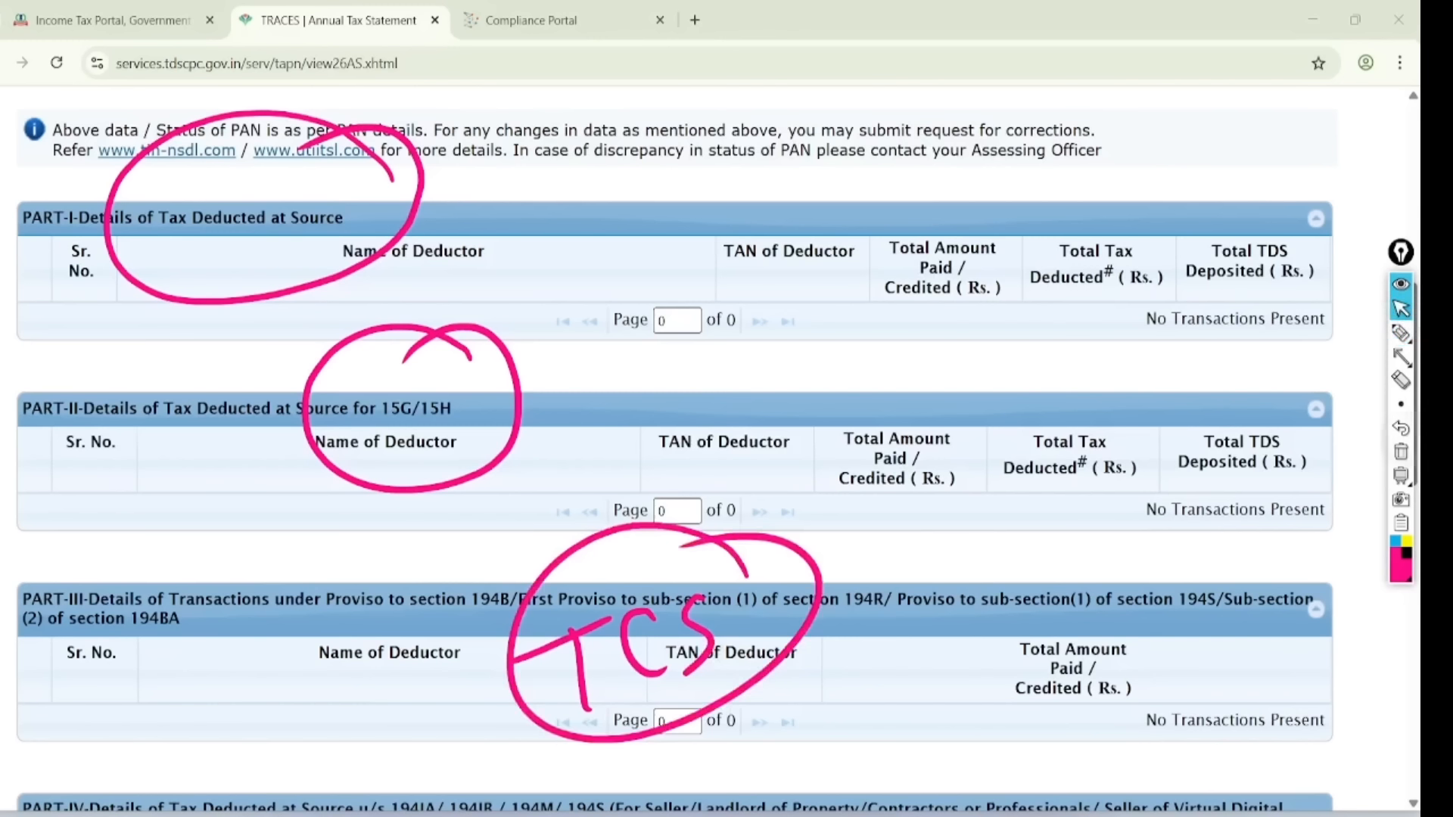
pyautogui.click(1400, 428)
pyautogui.click(1401, 333)
pyautogui.click(1400, 452)
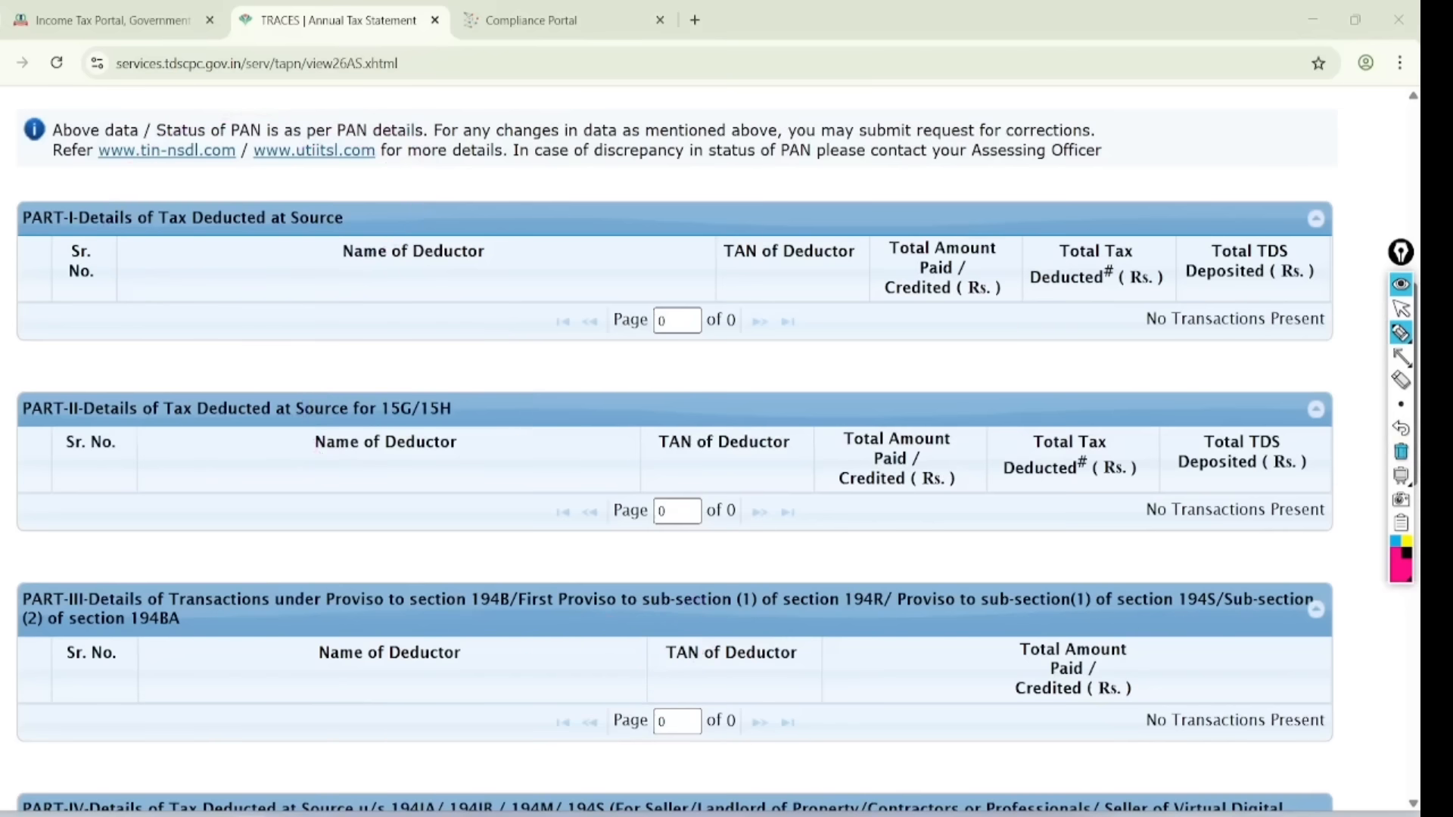
# - On the Income Tax tab, choose assessment year 2025-26 with Online filing mode and continue
pyautogui.click(89, 22)
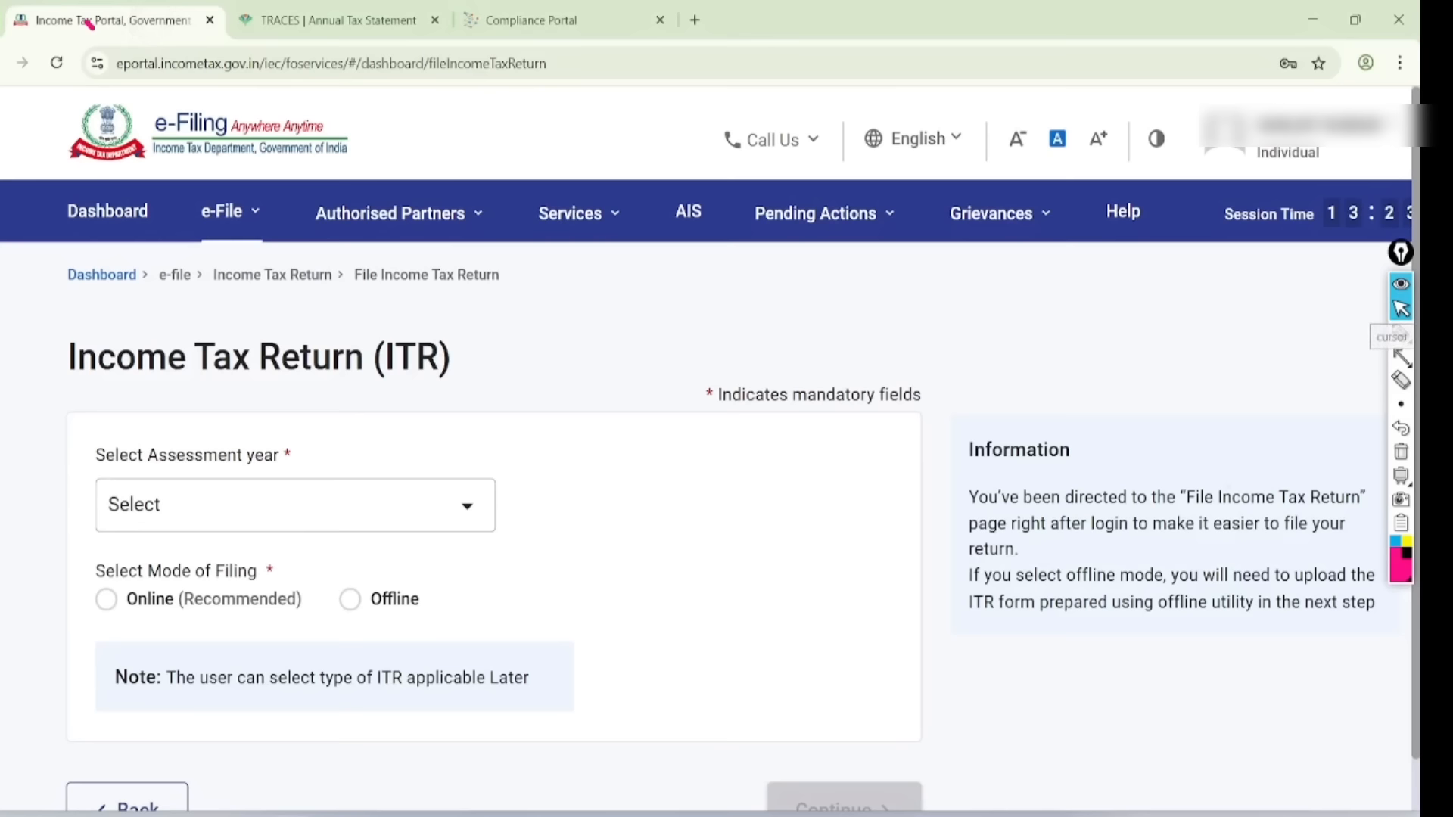
pyautogui.scroll(-3, 710, 449)
pyautogui.click(184, 329)
pyautogui.scroll(2, 709, 449)
pyautogui.hscroll(-1, 709, 448)
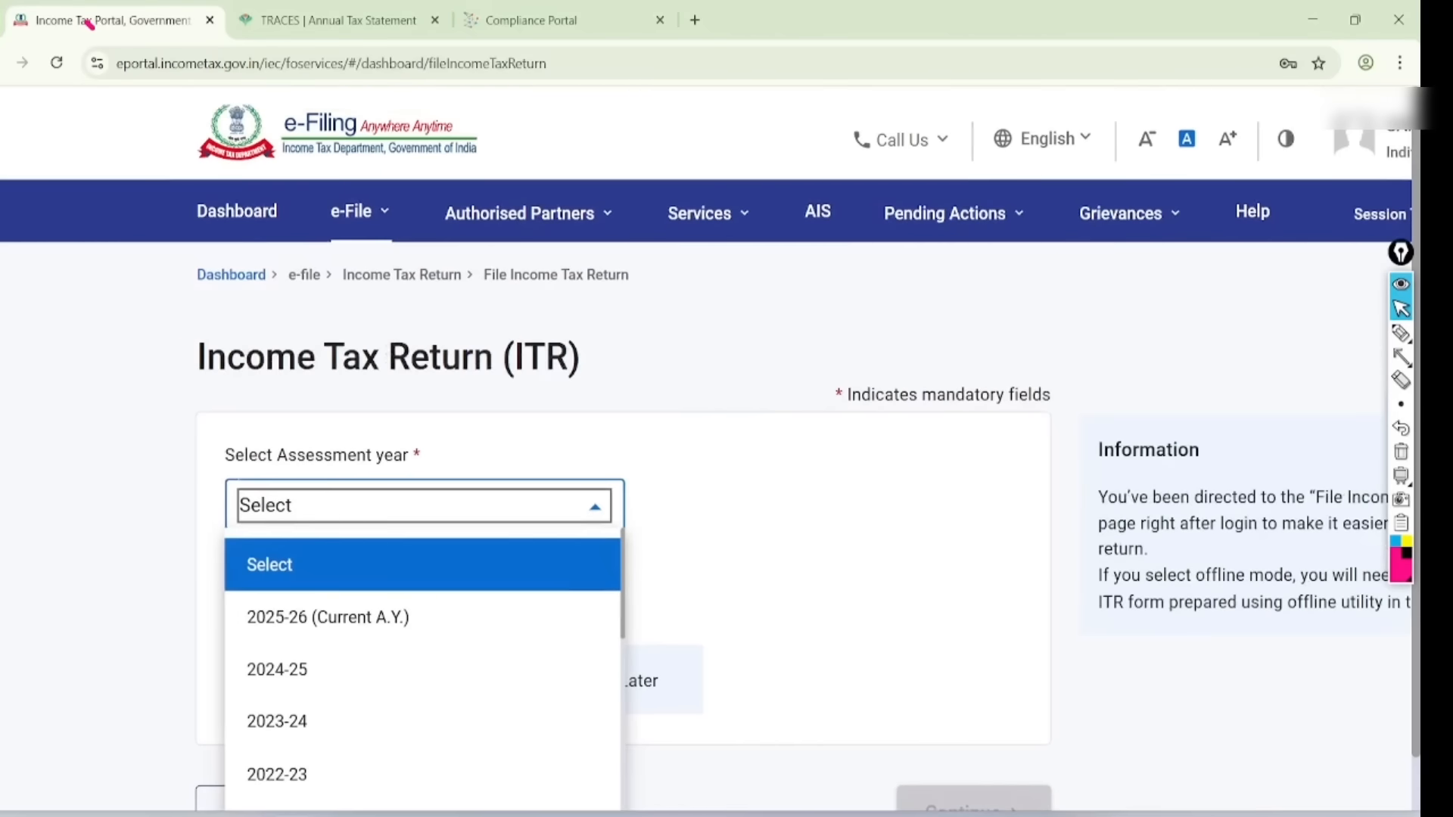
pyautogui.scroll(-3, 710, 449)
pyautogui.scroll(1, 710, 448)
pyautogui.click(328, 429)
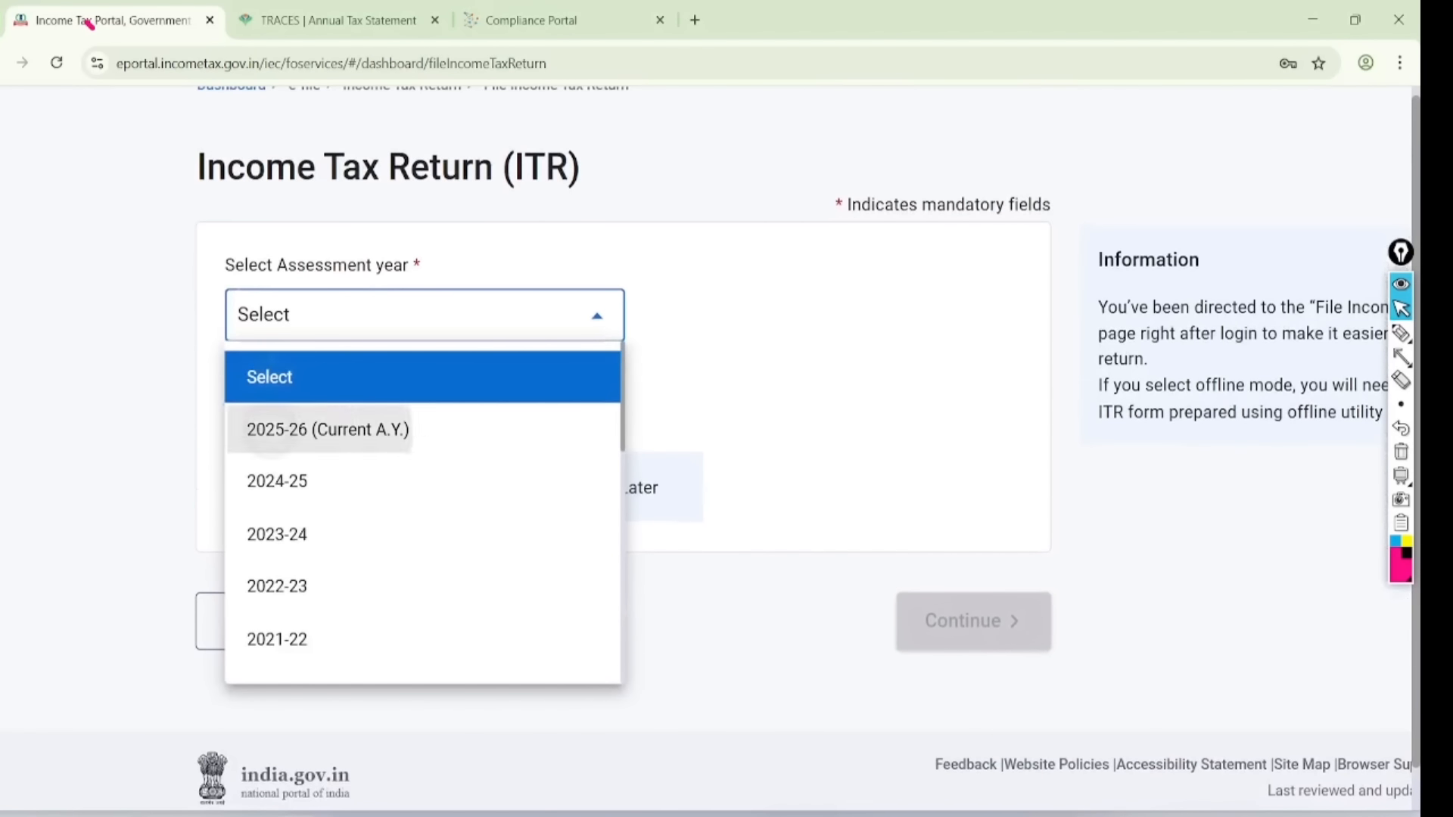
pyautogui.click(235, 431)
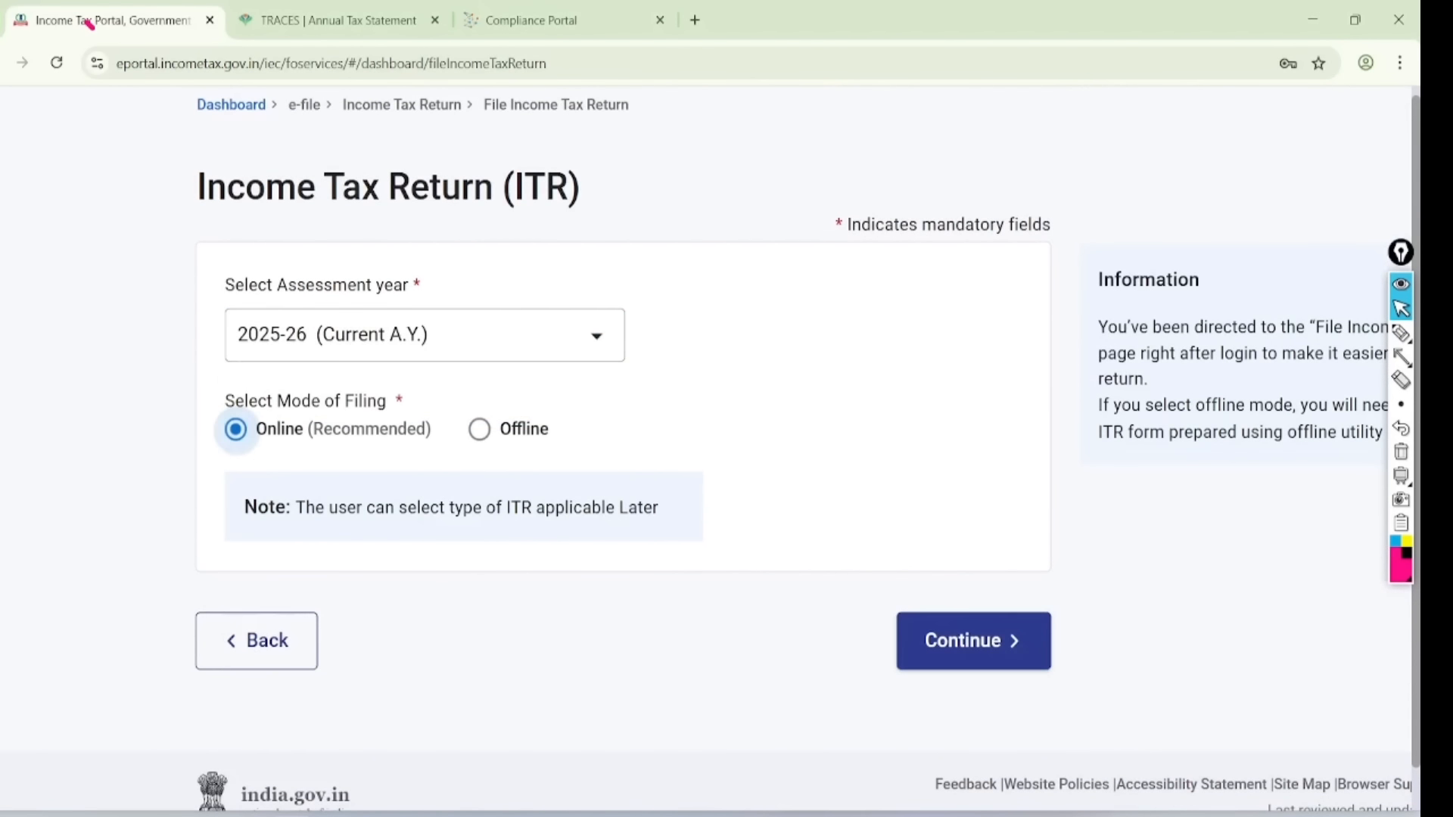
pyautogui.click(973, 640)
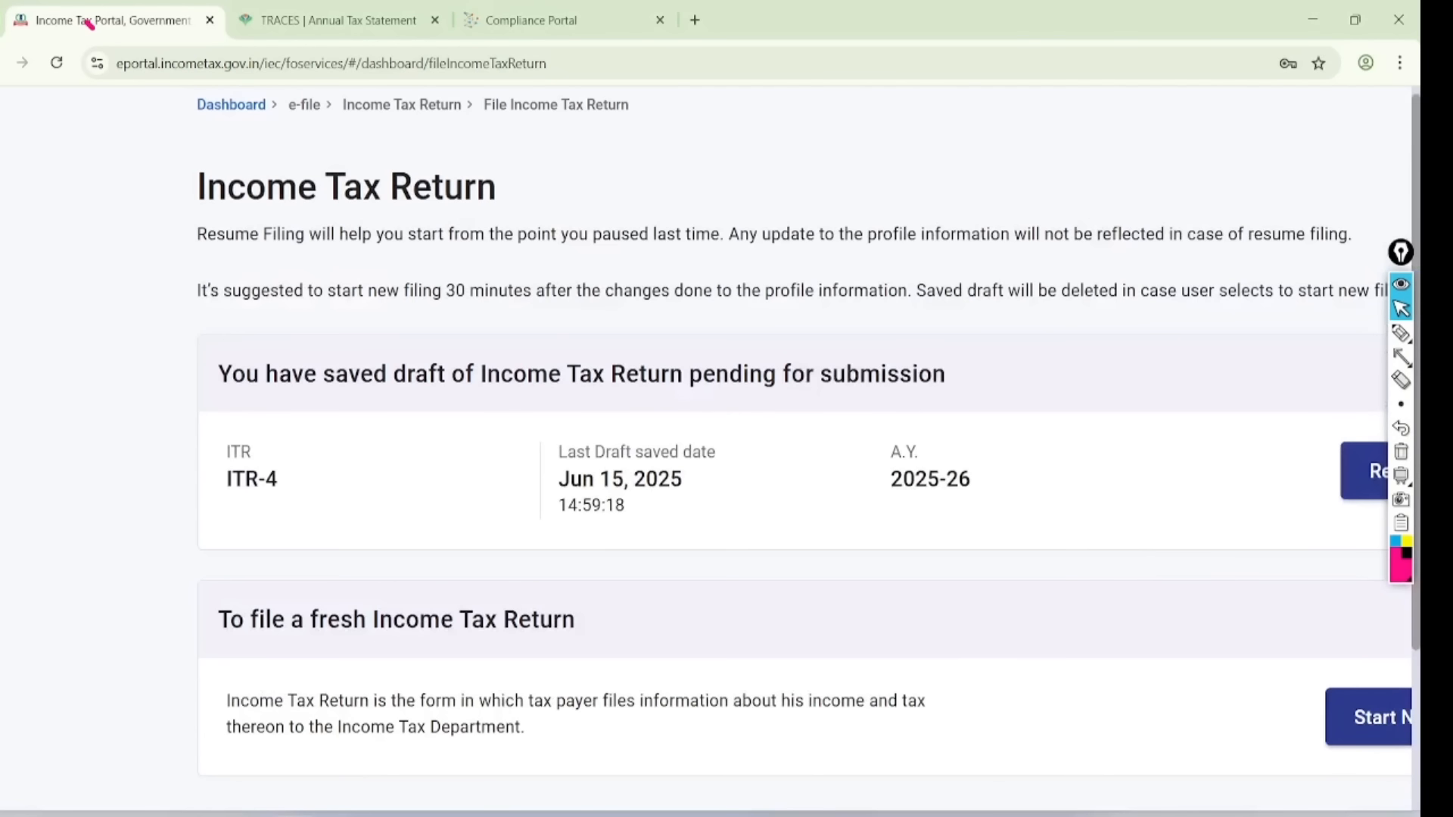
# - Mark the resume-draft and fresh-filing options, then choose Start New Filing
pyautogui.scroll(-3, 710, 446)
pyautogui.hscroll(2, 710, 446)
pyautogui.click(1402, 336)
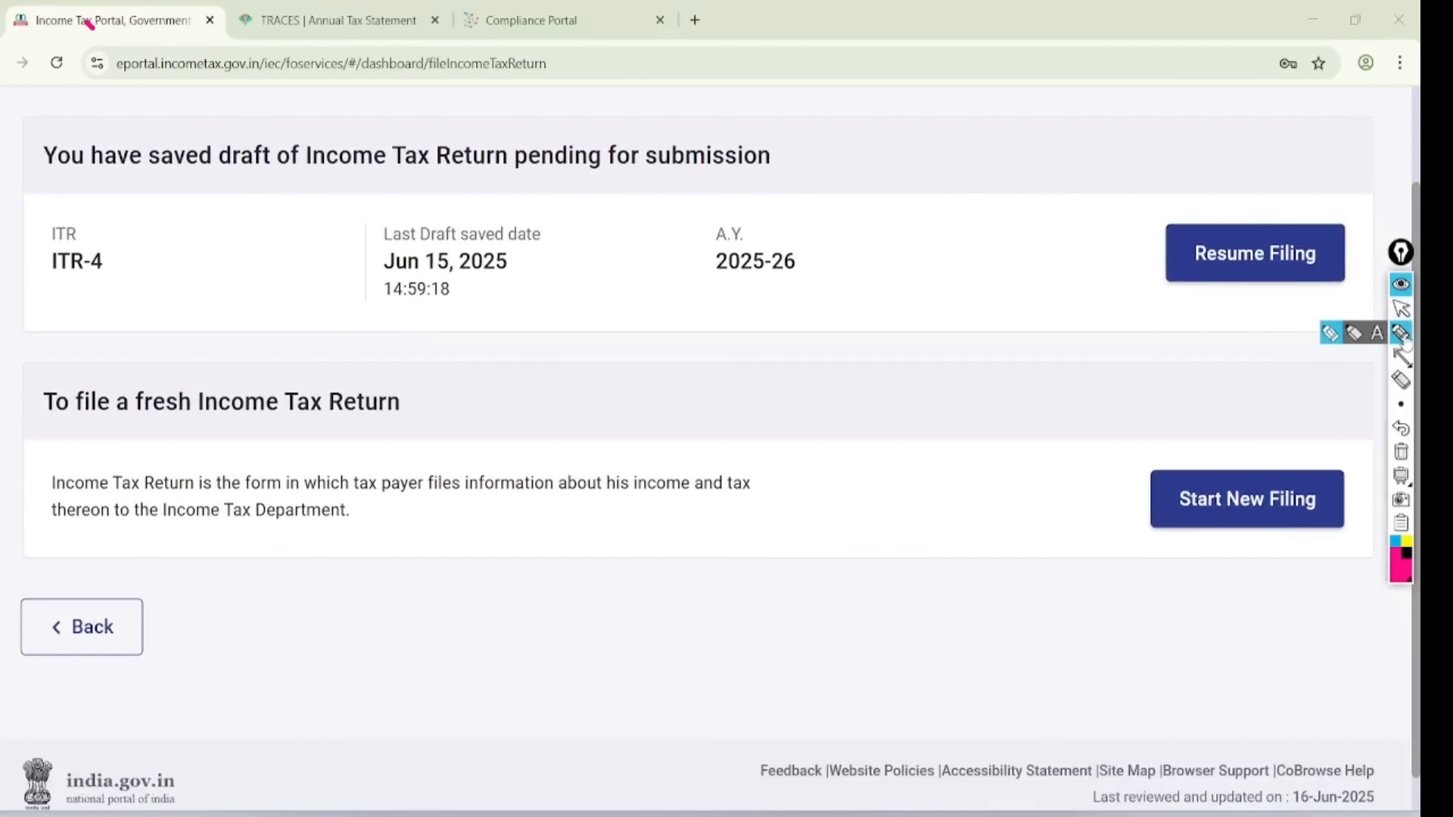
pyautogui.moveTo(1333, 187)
pyautogui.mouseDown()
pyautogui.moveTo(1279, 337)
pyautogui.moveTo(1277, 183)
pyautogui.mouseUp()
pyautogui.moveTo(946, 271)
pyautogui.mouseDown()
pyautogui.moveTo(971, 319)
pyautogui.moveTo(1112, 248)
pyautogui.mouseUp()
pyautogui.moveTo(1309, 458)
pyautogui.mouseDown()
pyautogui.moveTo(1132, 476)
pyautogui.moveTo(1256, 443)
pyautogui.mouseUp()
pyautogui.moveTo(978, 496); pyautogui.dragTo(1112, 484)
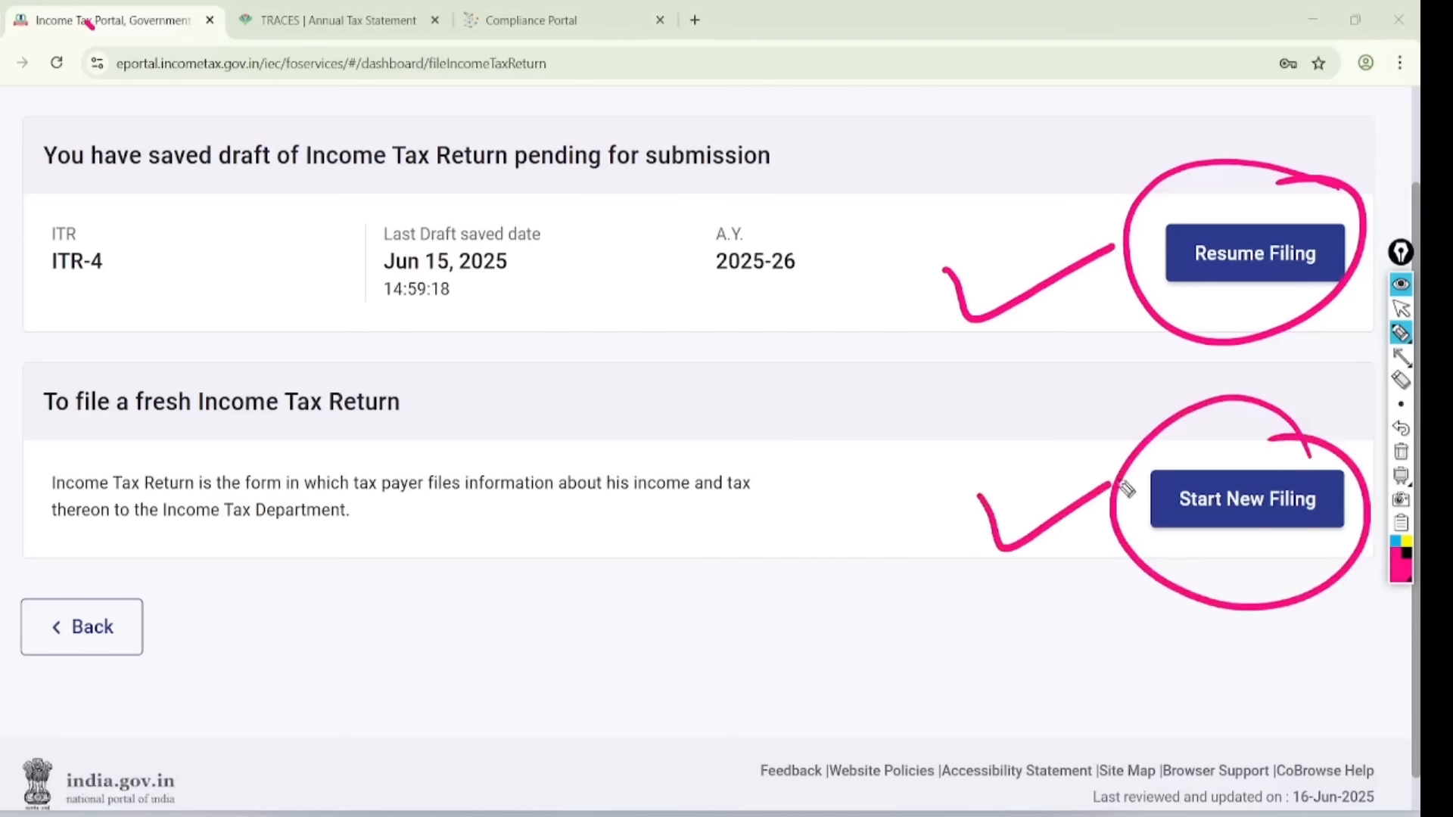
pyautogui.click(1399, 309)
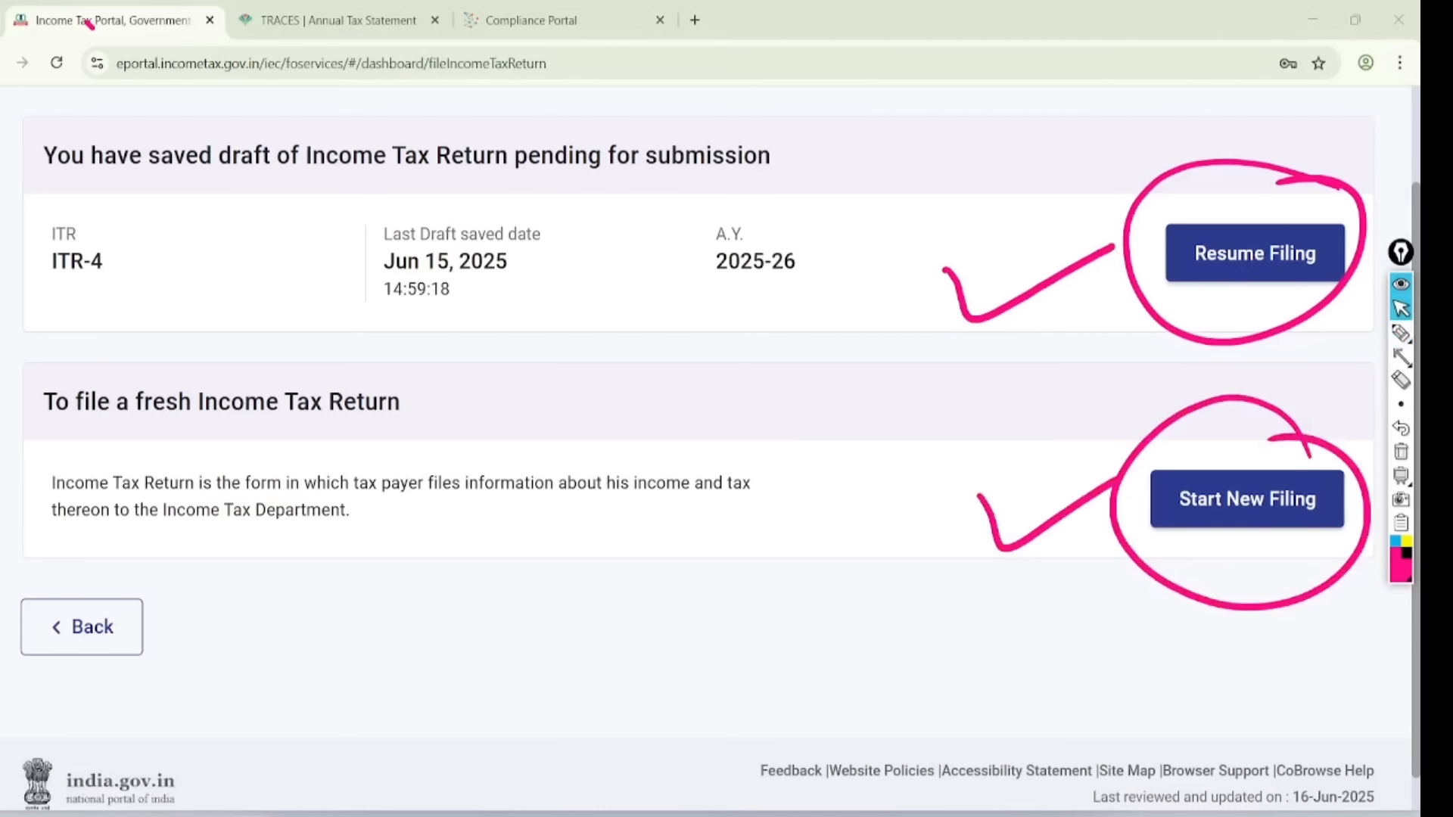
pyautogui.click(1400, 452)
pyautogui.click(1246, 499)
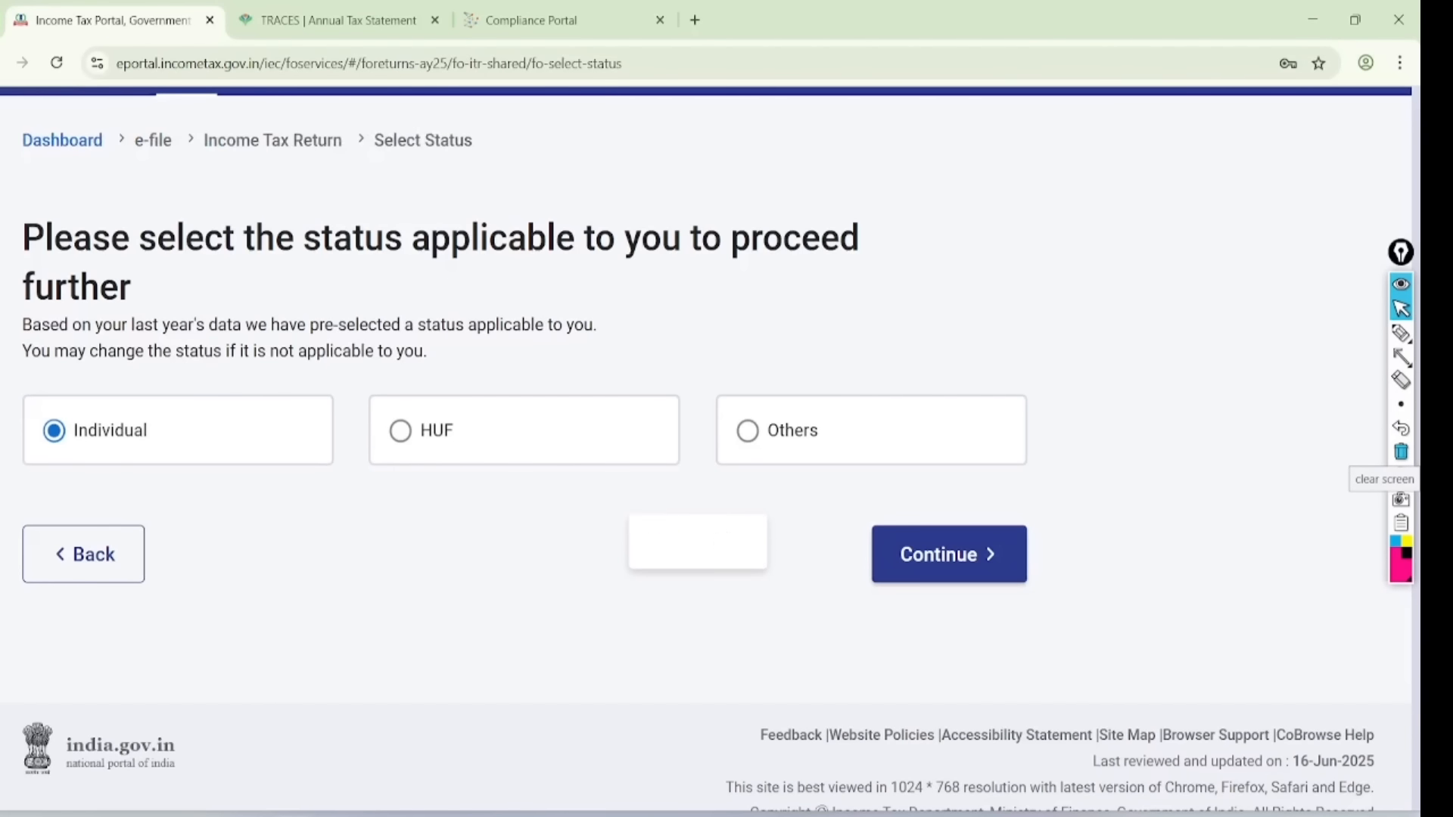
# - Continue as Individual and proceed with the ITR - 4 form
pyautogui.click(935, 693)
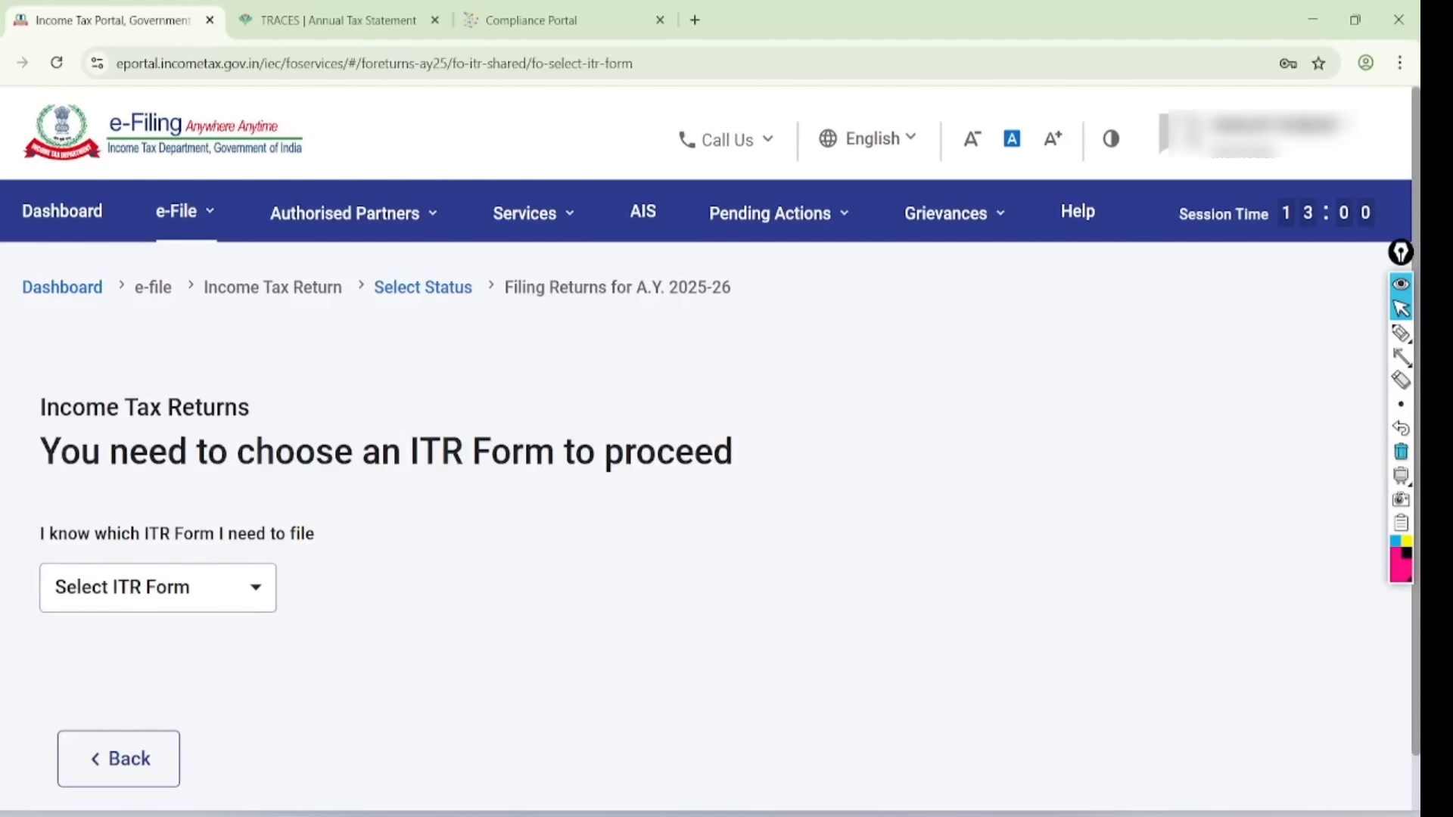
pyautogui.click(157, 587)
pyautogui.click(295, 743)
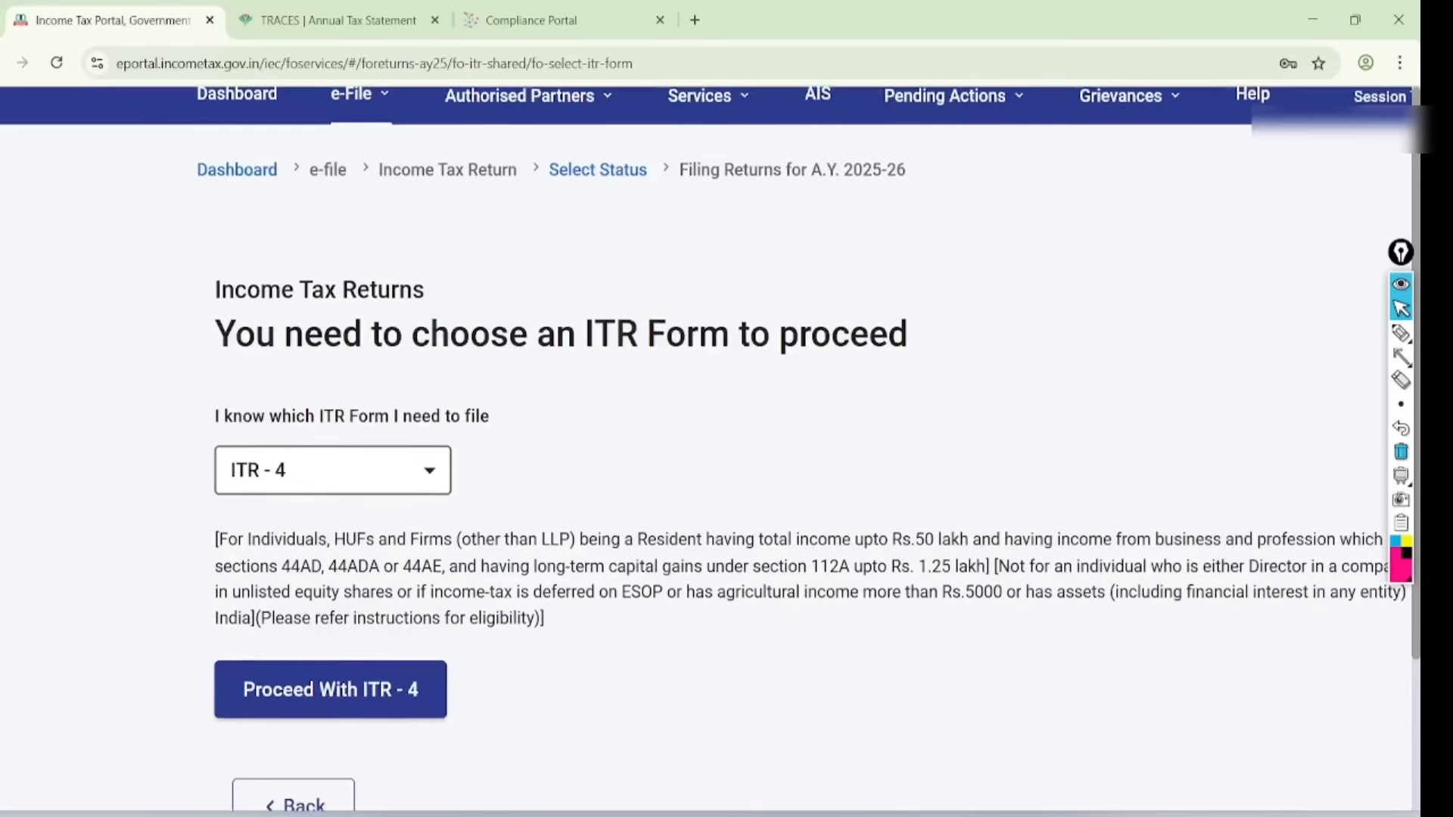
pyautogui.scroll(-1, 710, 450)
pyautogui.scroll(-1, 710, 450)
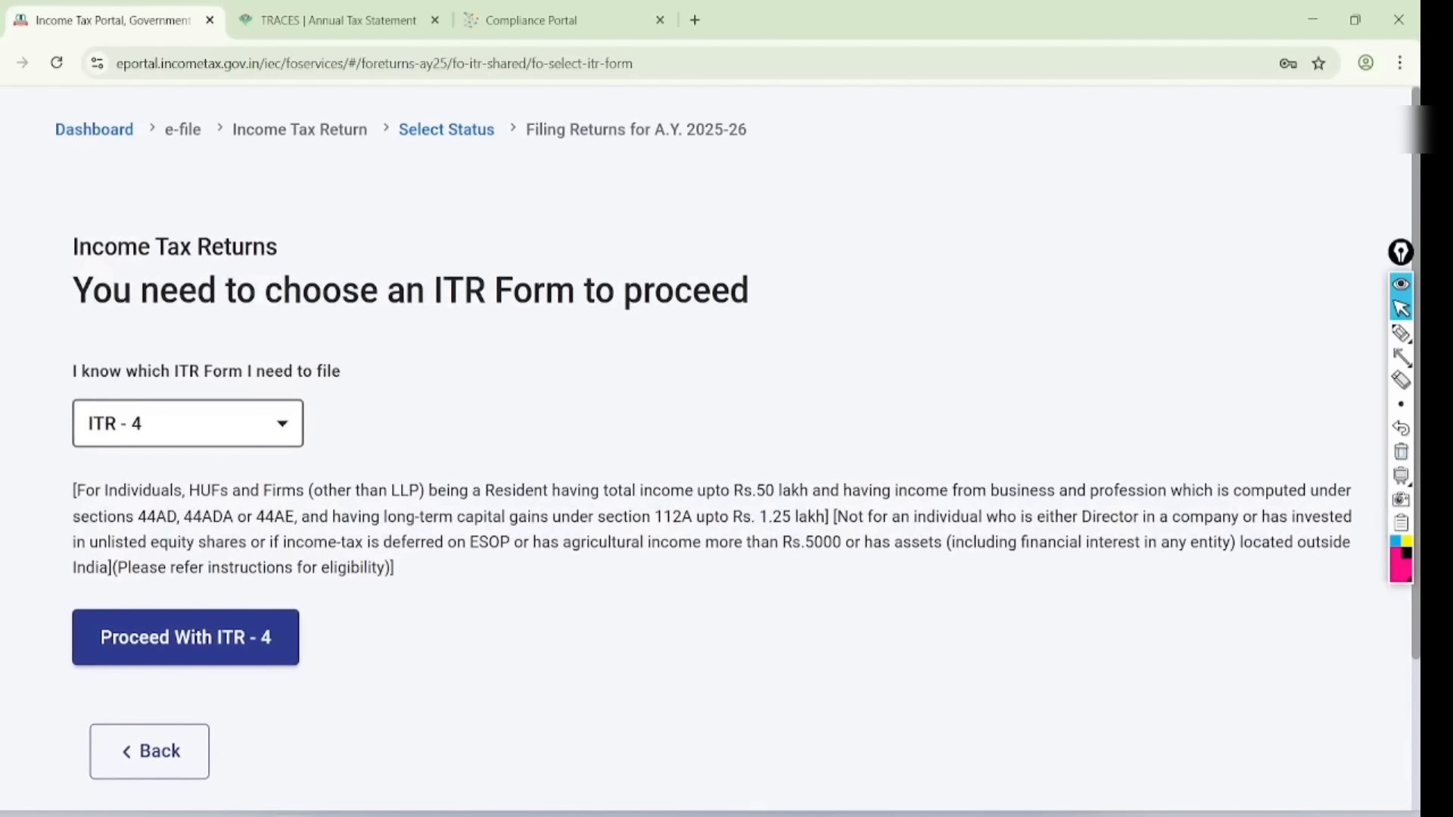
pyautogui.click(182, 637)
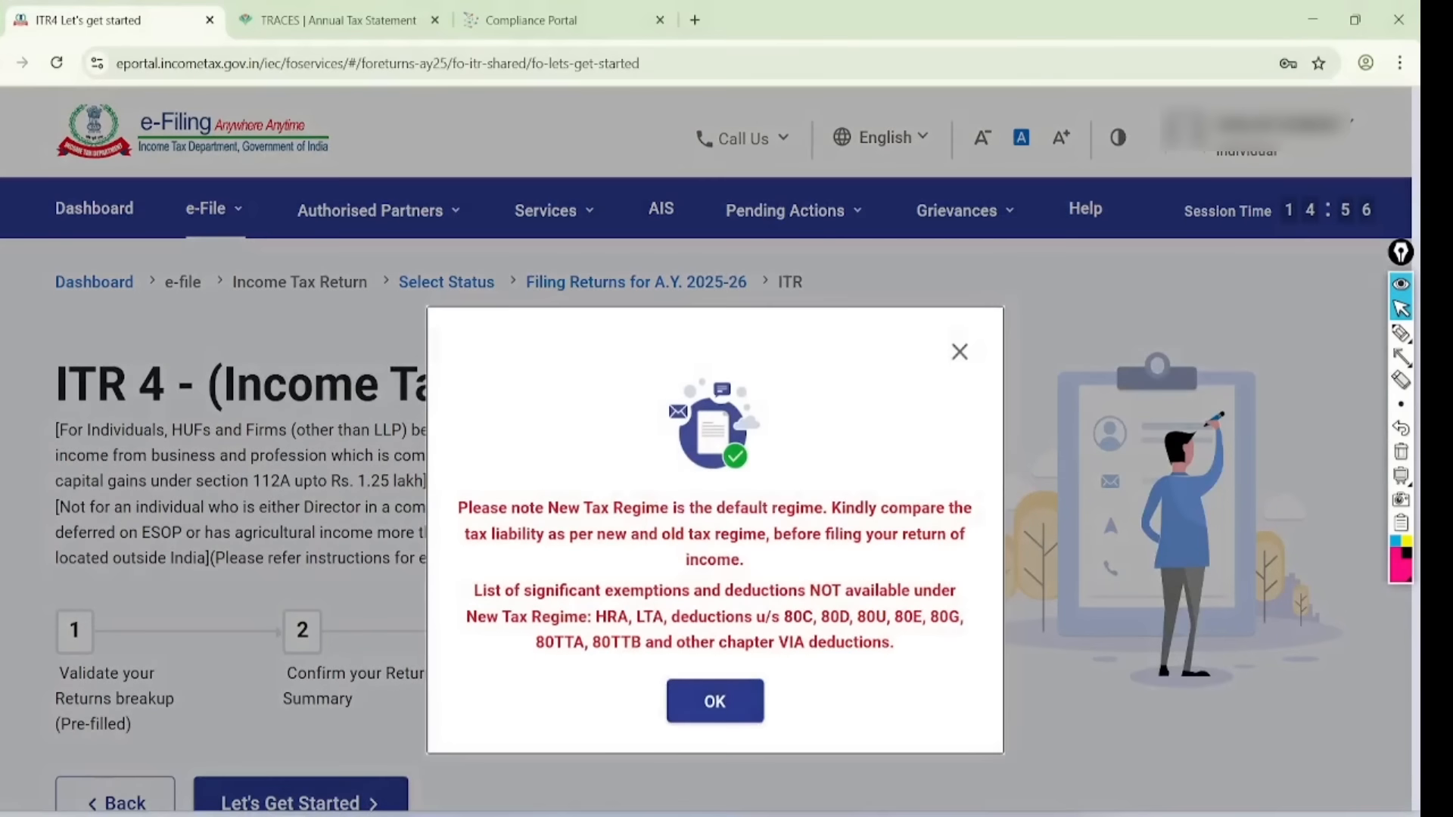
# - Underline the default New Tax Regime sentence and write an underlined 7 LAC note on the notice
pyautogui.hotkey('ctrl', 'shift', '3')
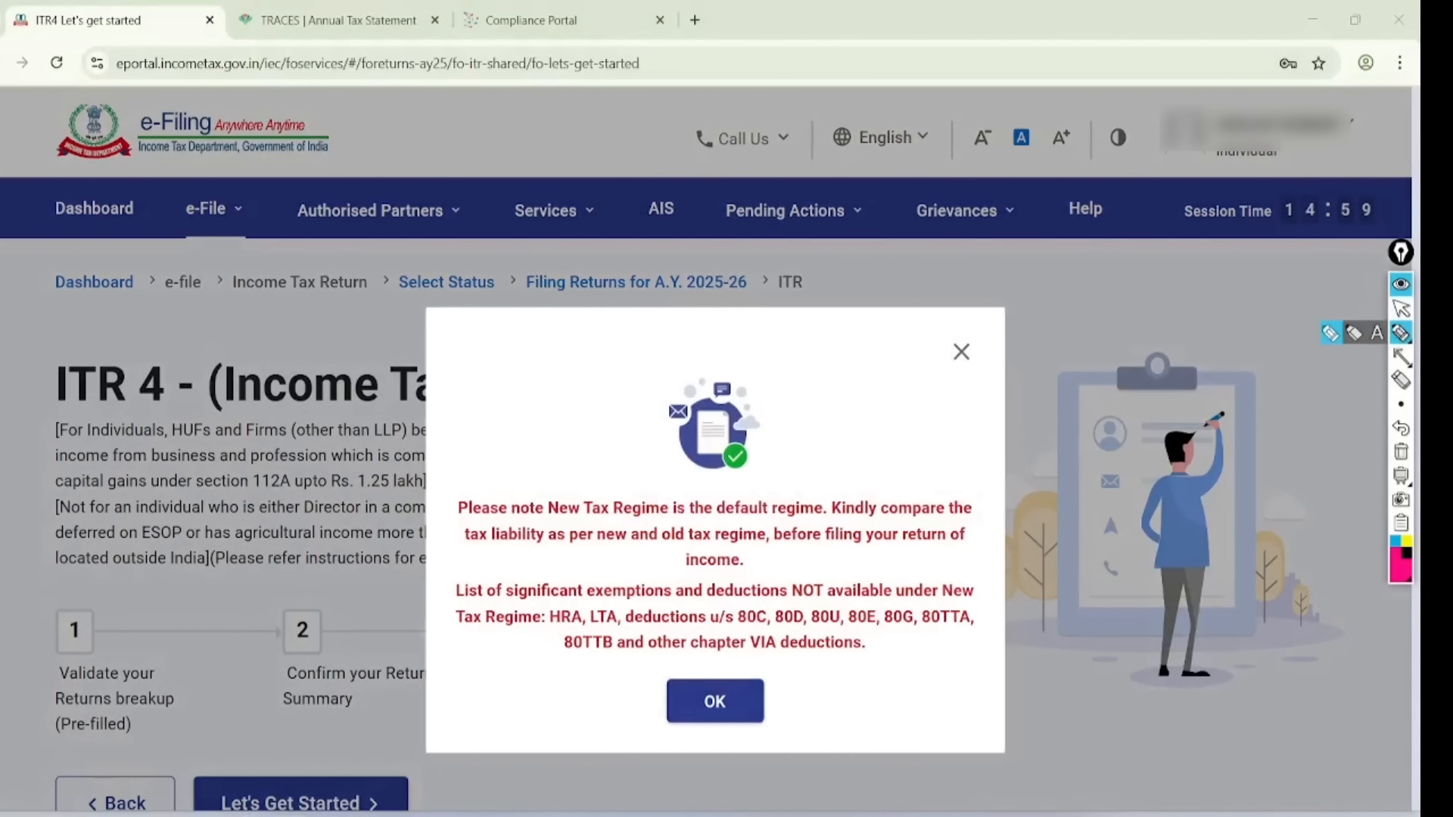
pyautogui.moveTo(429, 521); pyautogui.dragTo(827, 501)
pyautogui.moveTo(756, 376)
pyautogui.mouseDown()
pyautogui.moveTo(829, 385)
pyautogui.moveTo(832, 437)
pyautogui.mouseUp()
pyautogui.moveTo(860, 327)
pyautogui.mouseDown()
pyautogui.moveTo(875, 398)
pyautogui.moveTo(904, 391)
pyautogui.mouseUp()
pyautogui.moveTo(921, 303); pyautogui.dragTo(939, 382)
pyautogui.moveTo(983, 292)
pyautogui.mouseDown()
pyautogui.moveTo(950, 349)
pyautogui.moveTo(1037, 342)
pyautogui.mouseUp()
pyautogui.moveTo(885, 414); pyautogui.dragTo(1026, 374)
pyautogui.moveTo(920, 409); pyautogui.dragTo(1061, 370)
# - Underline the unavailable exemptions and deductions, clear the marks, and dismiss the notice
pyautogui.moveTo(429, 606); pyautogui.dragTo(955, 581)
pyautogui.moveTo(528, 618)
pyautogui.mouseDown()
pyautogui.moveTo(542, 629)
pyautogui.moveTo(982, 610)
pyautogui.mouseUp()
pyautogui.moveTo(567, 679); pyautogui.dragTo(958, 628)
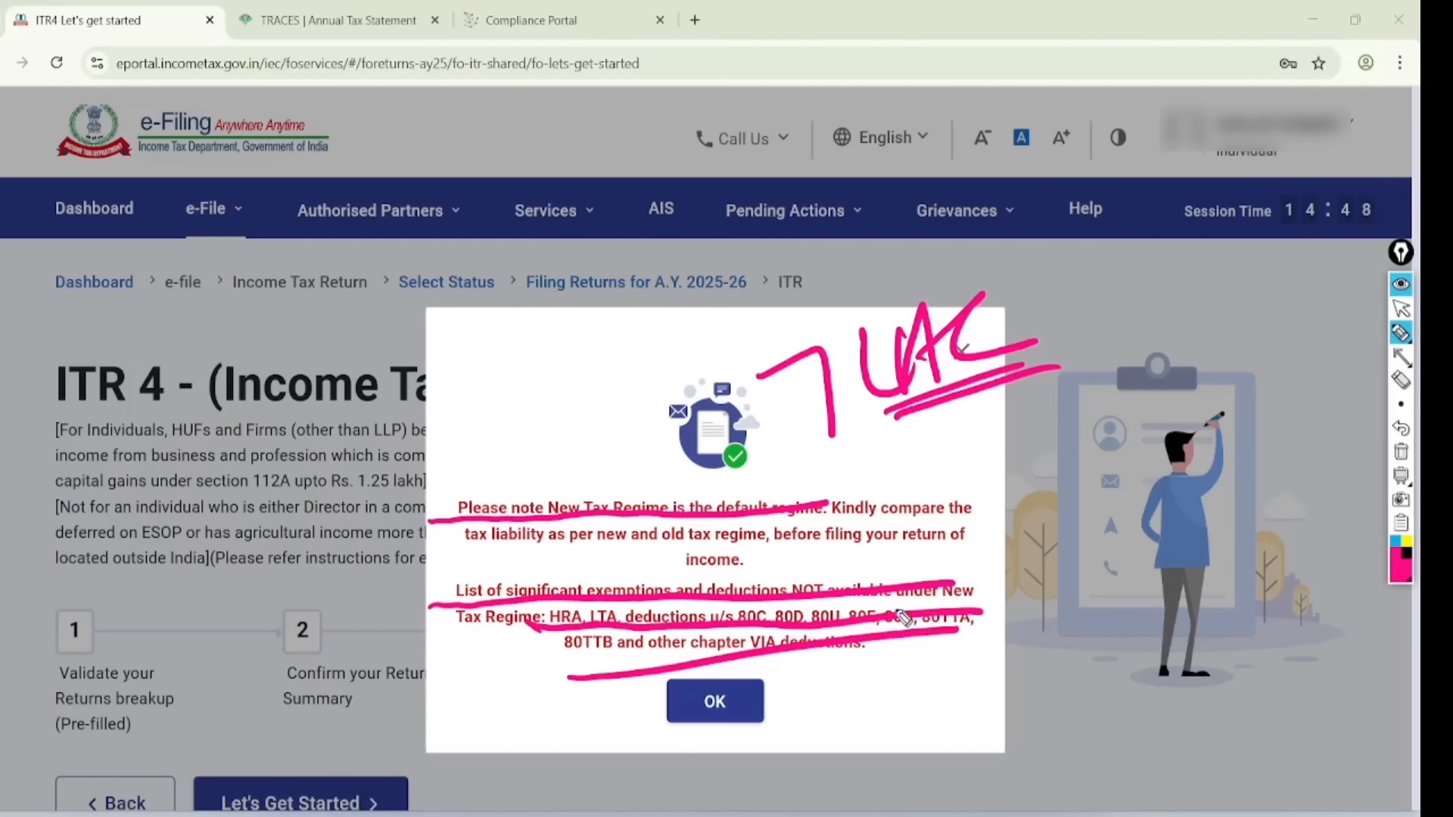
pyautogui.click(1401, 452)
pyautogui.click(1400, 308)
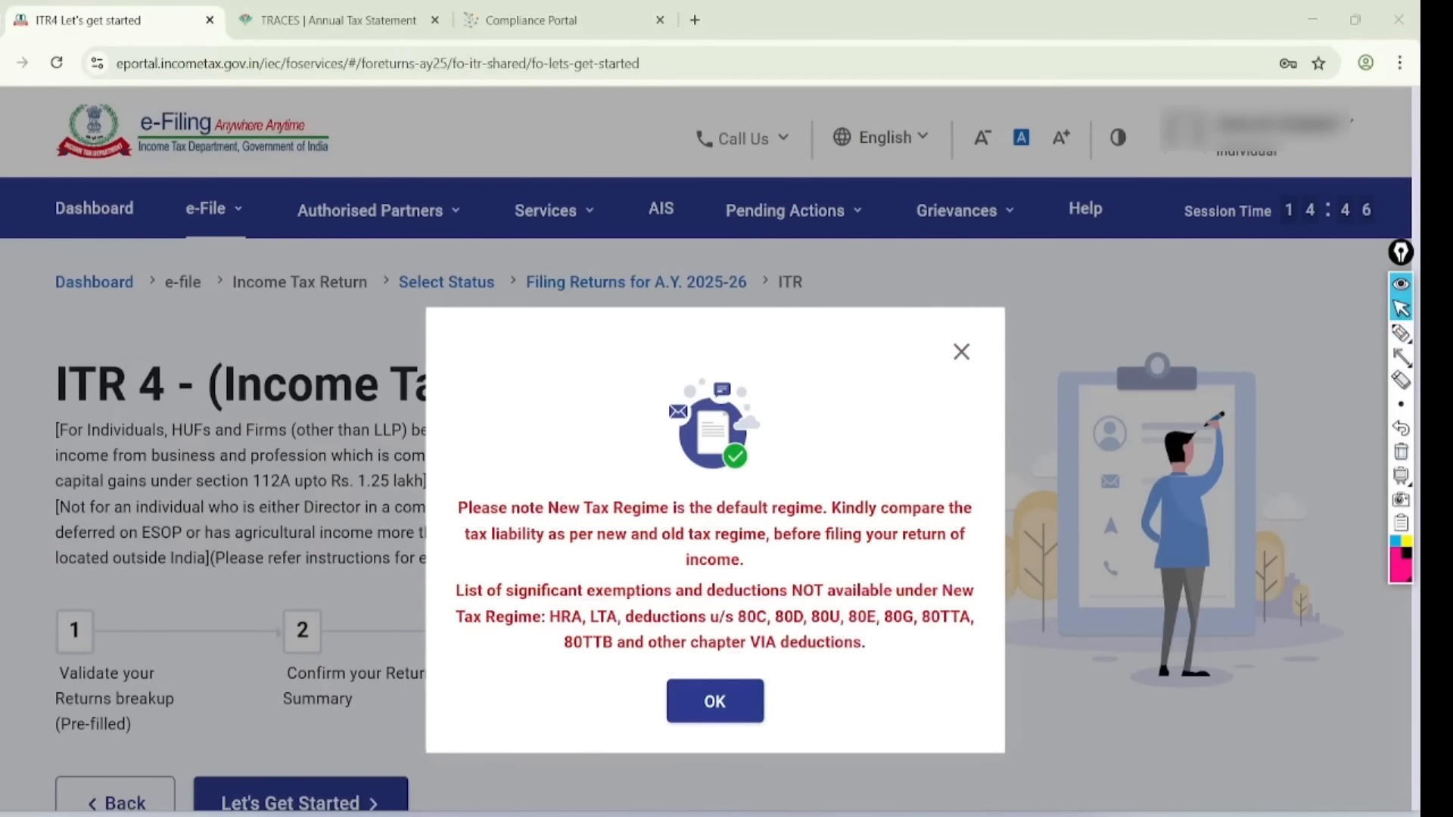
pyautogui.click(713, 701)
# - Begin the ITR-4 return with Let's Get Started
pyautogui.scroll(-3, 726, 454)
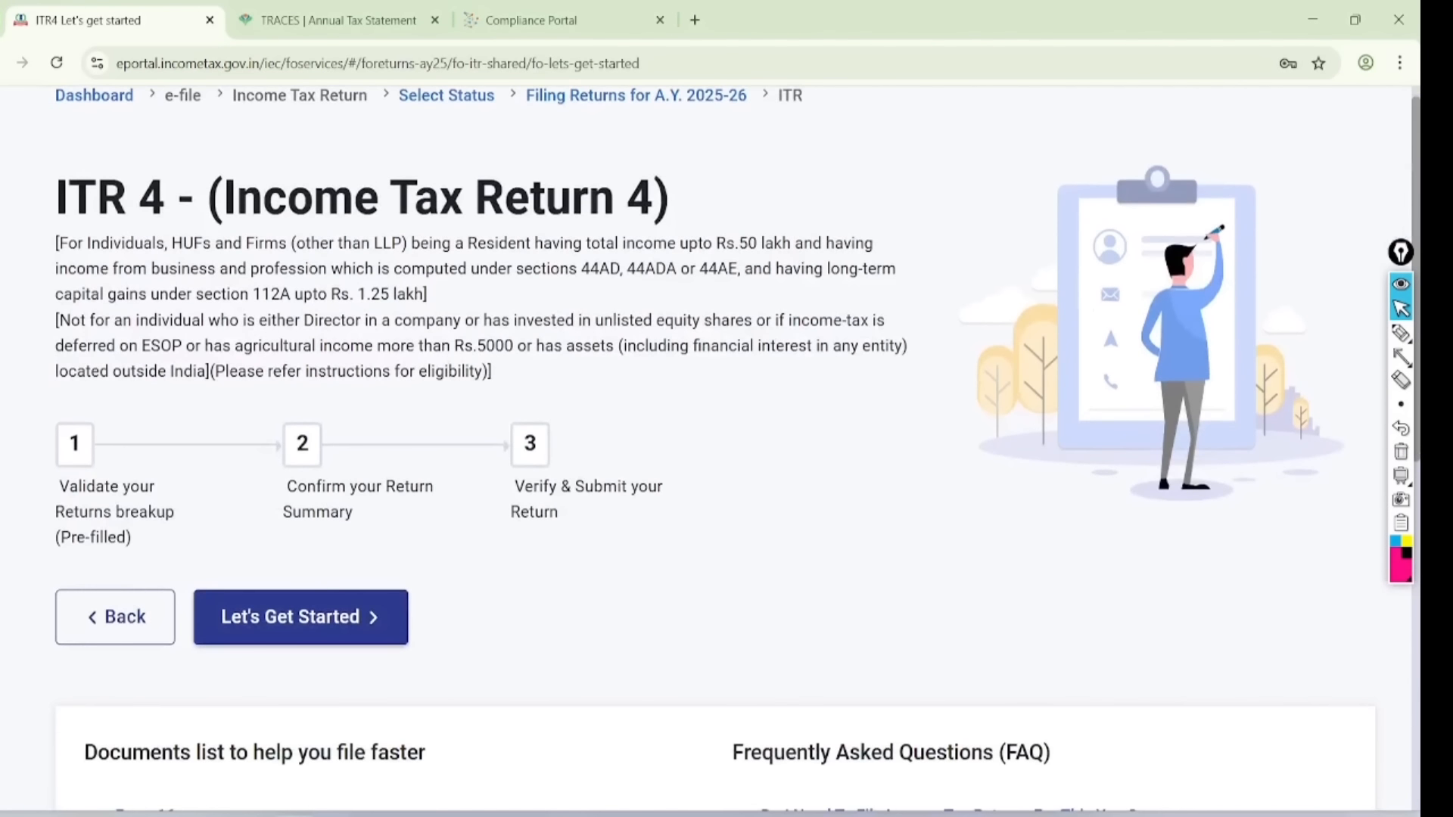
pyautogui.click(300, 617)
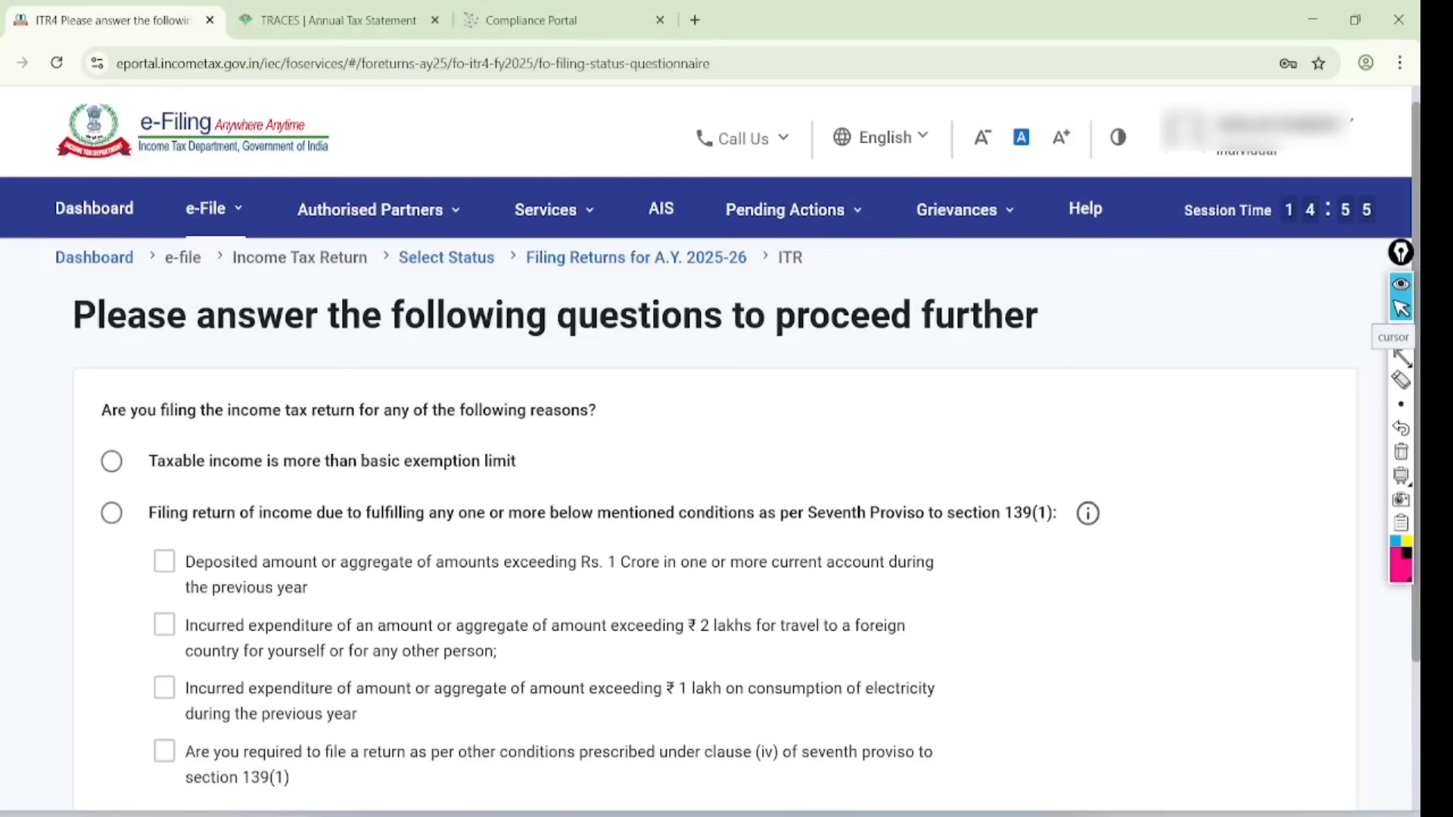
pyautogui.scroll(-2, 710, 449)
# - Mark the 1 Crore, 2 lakhs and 1 lakh thresholds, tick Others as the reason, and continue
pyautogui.click(1400, 333)
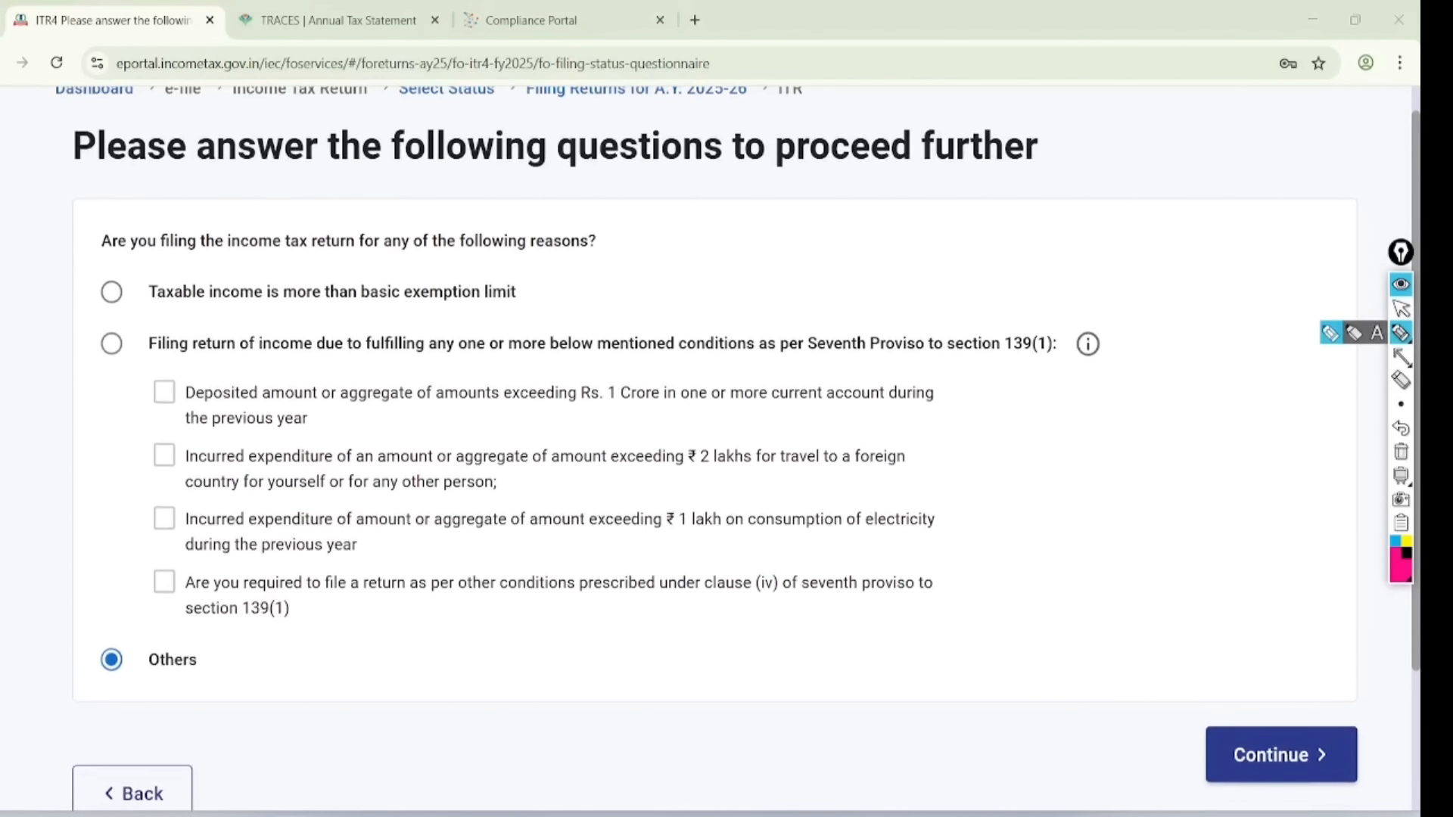
pyautogui.moveTo(115, 283); pyautogui.dragTo(362, 194)
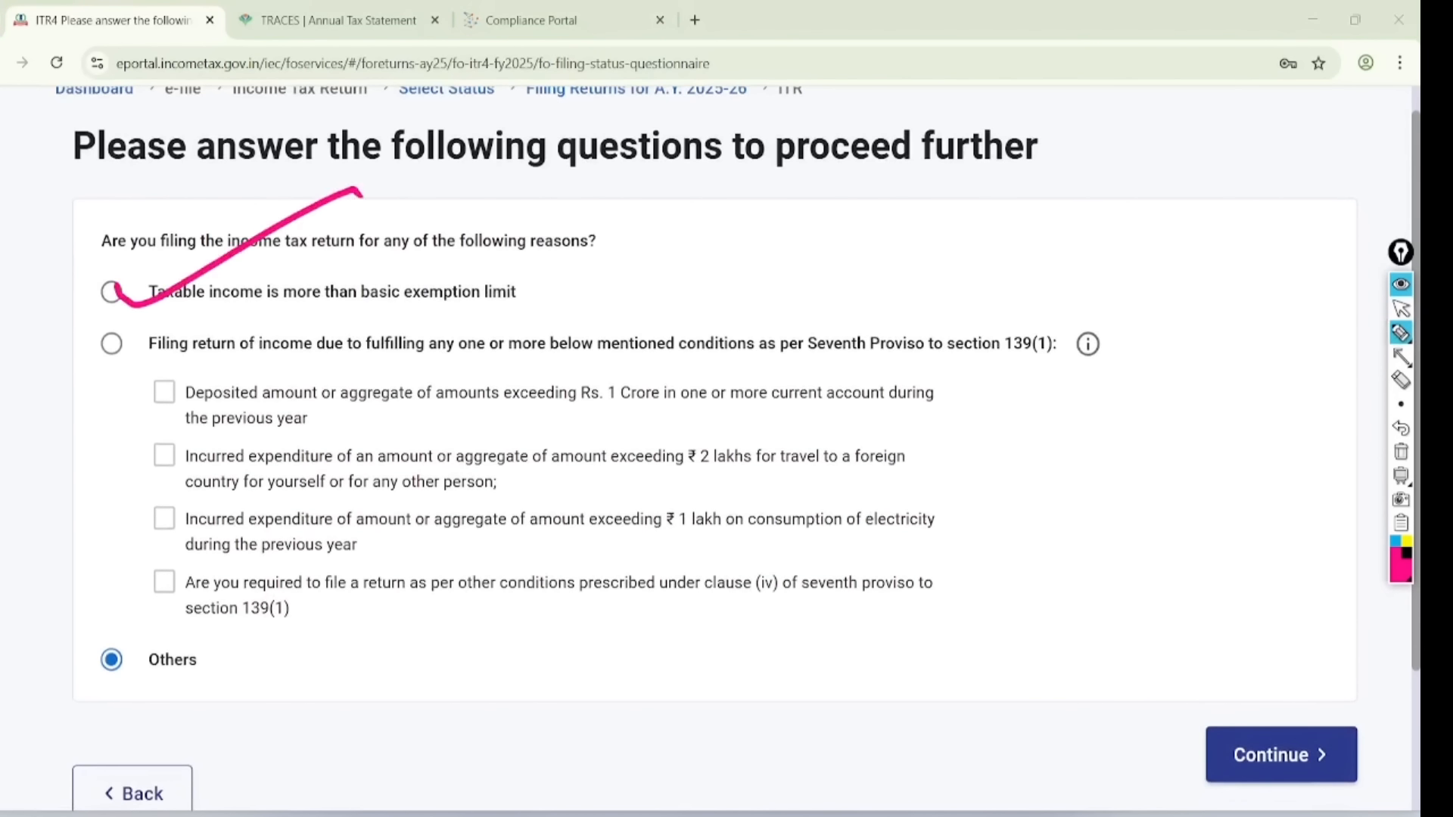
pyautogui.moveTo(609, 422); pyautogui.dragTo(796, 409)
pyautogui.moveTo(674, 479); pyautogui.dragTo(814, 472)
pyautogui.moveTo(655, 541); pyautogui.dragTo(853, 509)
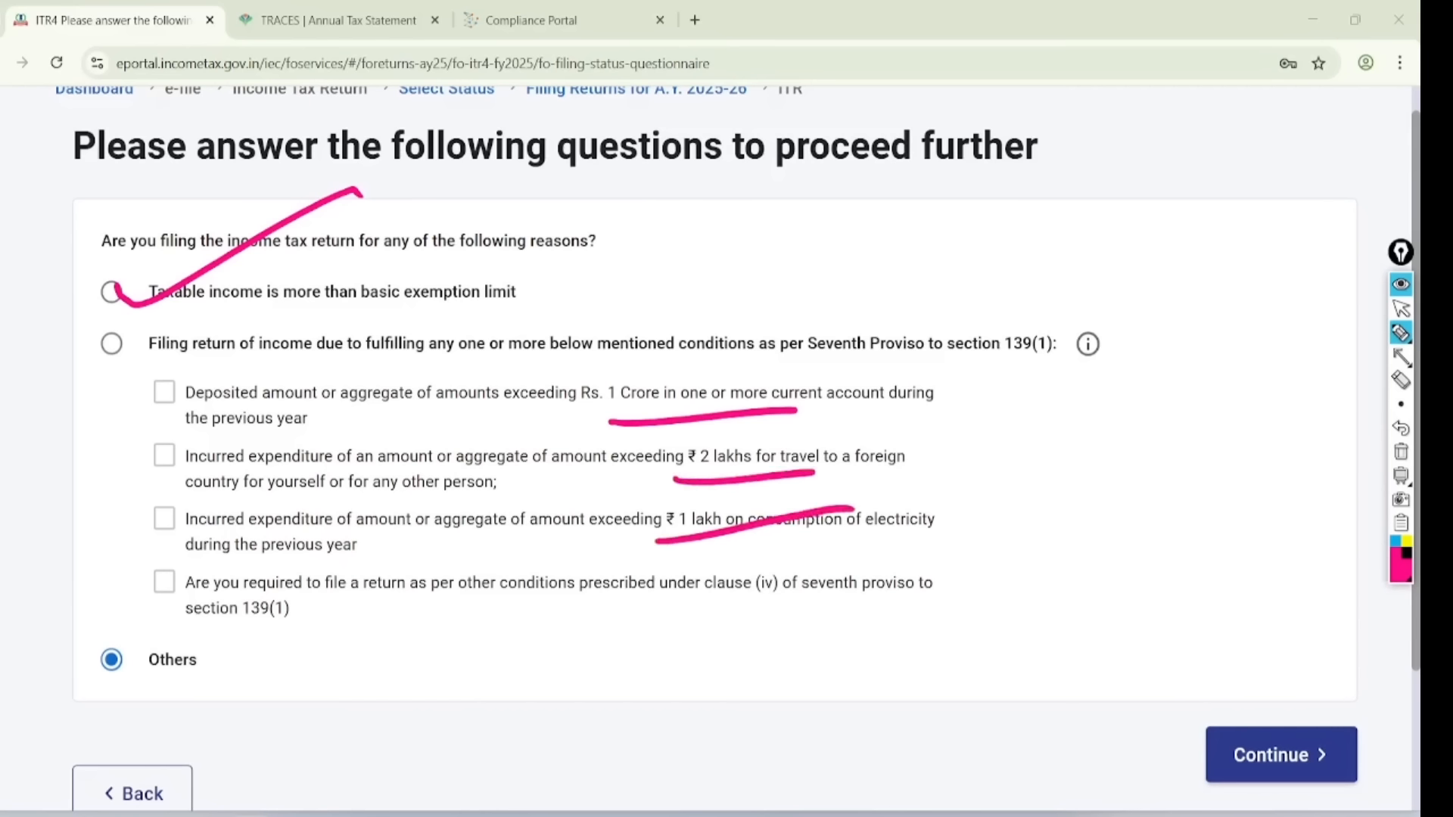
pyautogui.moveTo(121, 642); pyautogui.dragTo(299, 522)
pyautogui.hotkey('ctrl', 'shift', '2')
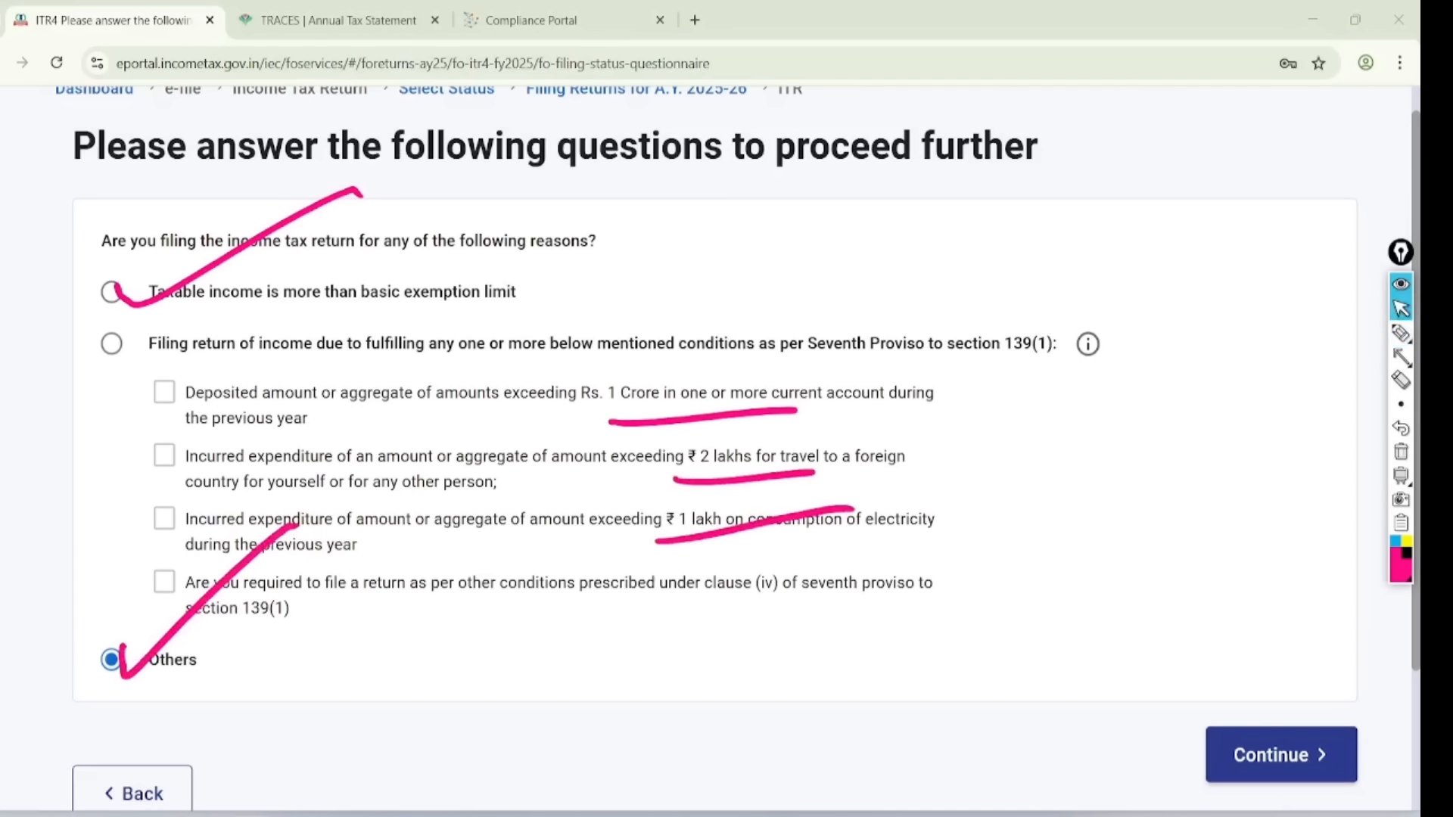
pyautogui.hotkey('ctrl', 'shift', '7')
pyautogui.click(1283, 758)
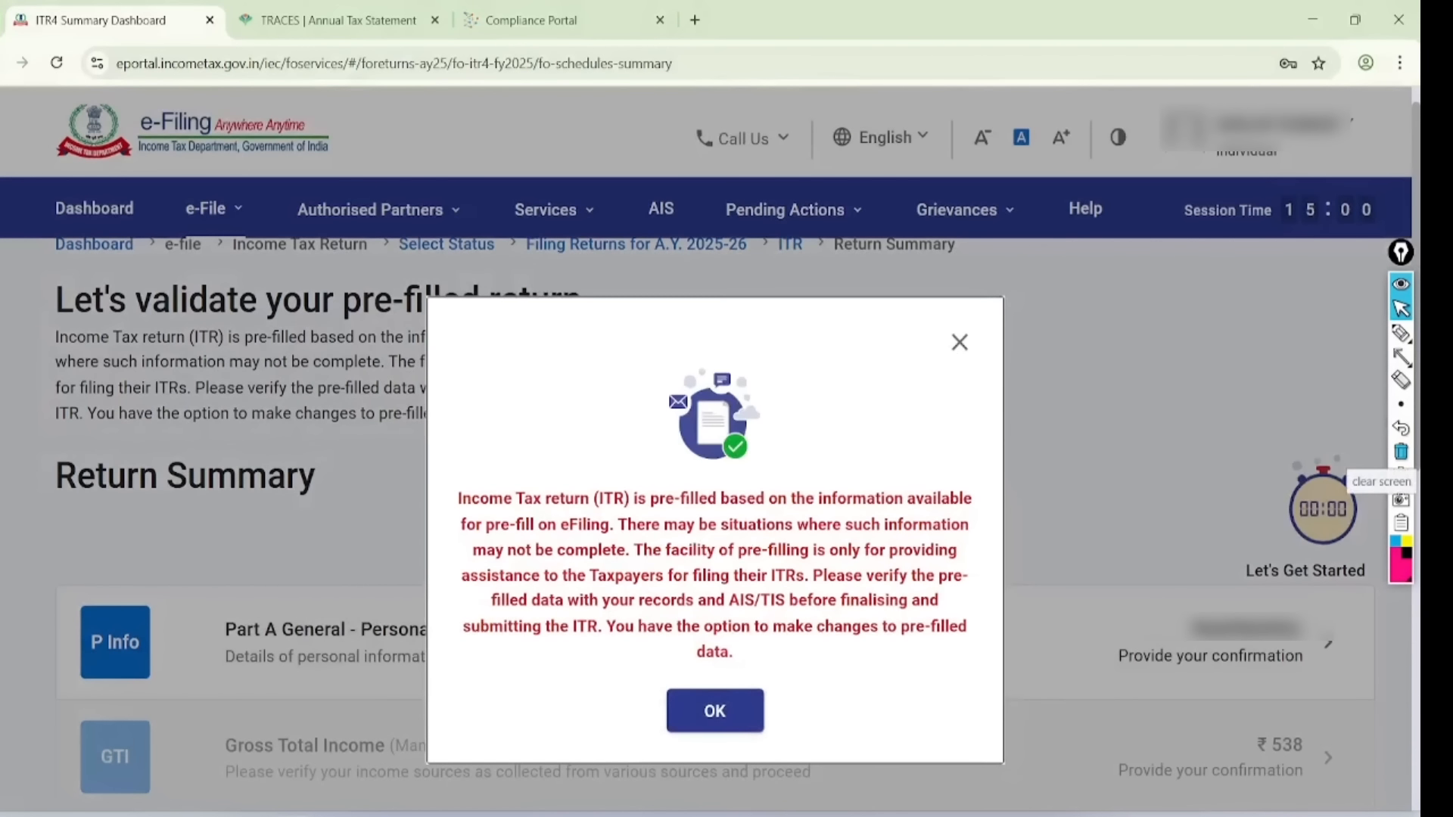
# - Underline the pre-filled data notice, then dismiss it
pyautogui.click(1400, 333)
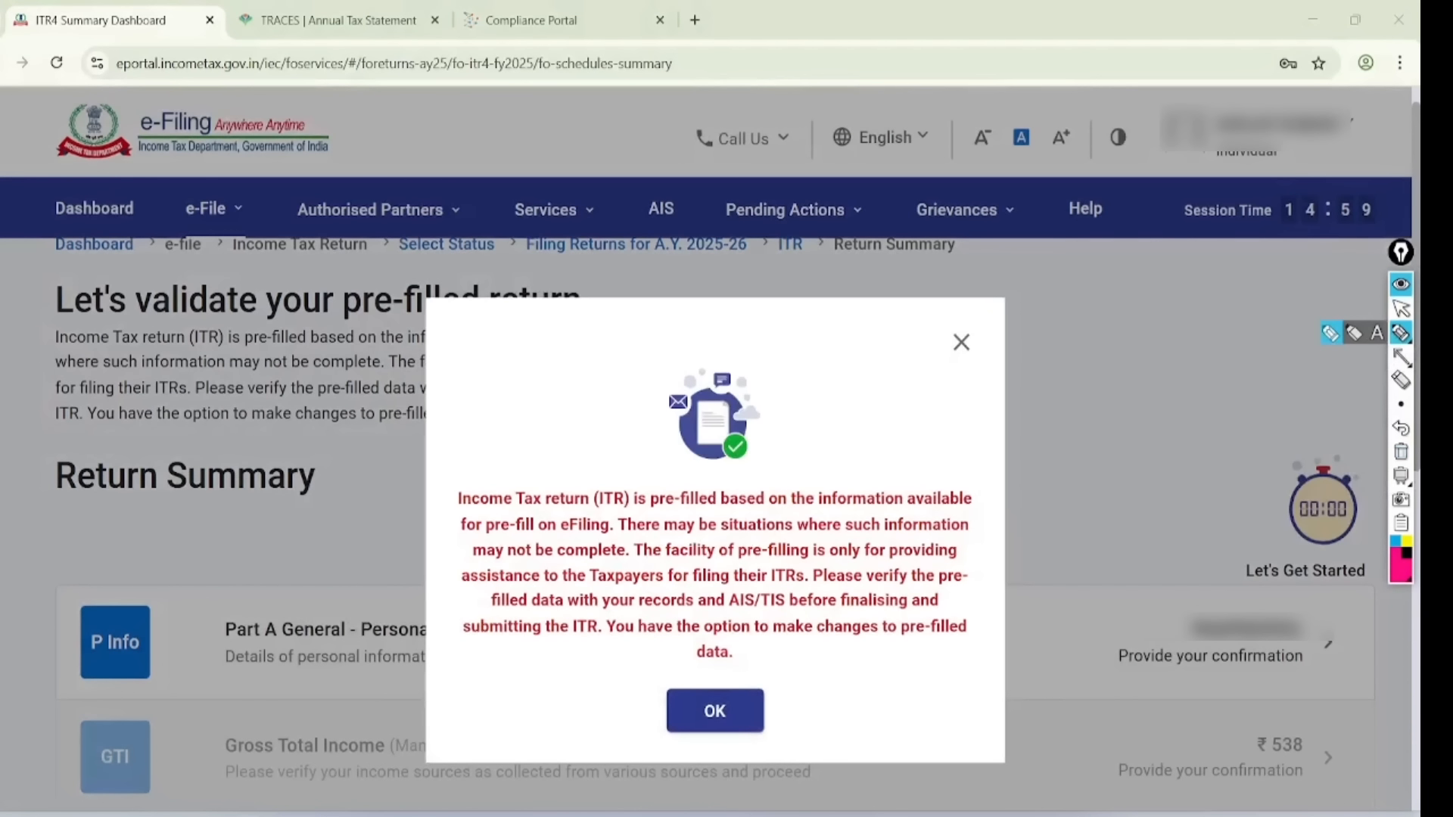
pyautogui.moveTo(422, 511); pyautogui.dragTo(987, 508)
pyautogui.moveTo(466, 549); pyautogui.dragTo(976, 525)
pyautogui.moveTo(491, 581); pyautogui.dragTo(962, 548)
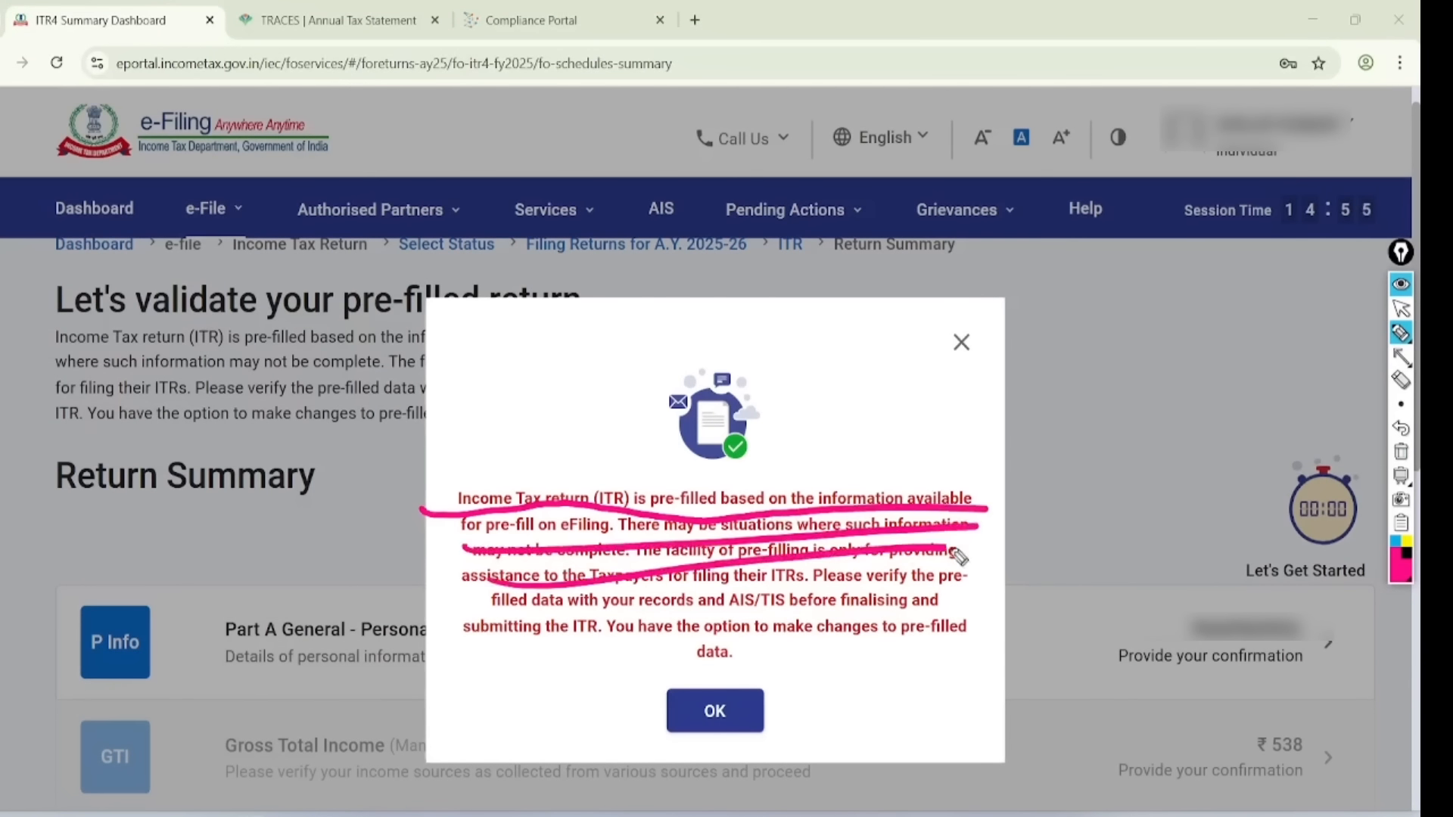
pyautogui.moveTo(533, 604); pyautogui.dragTo(877, 567)
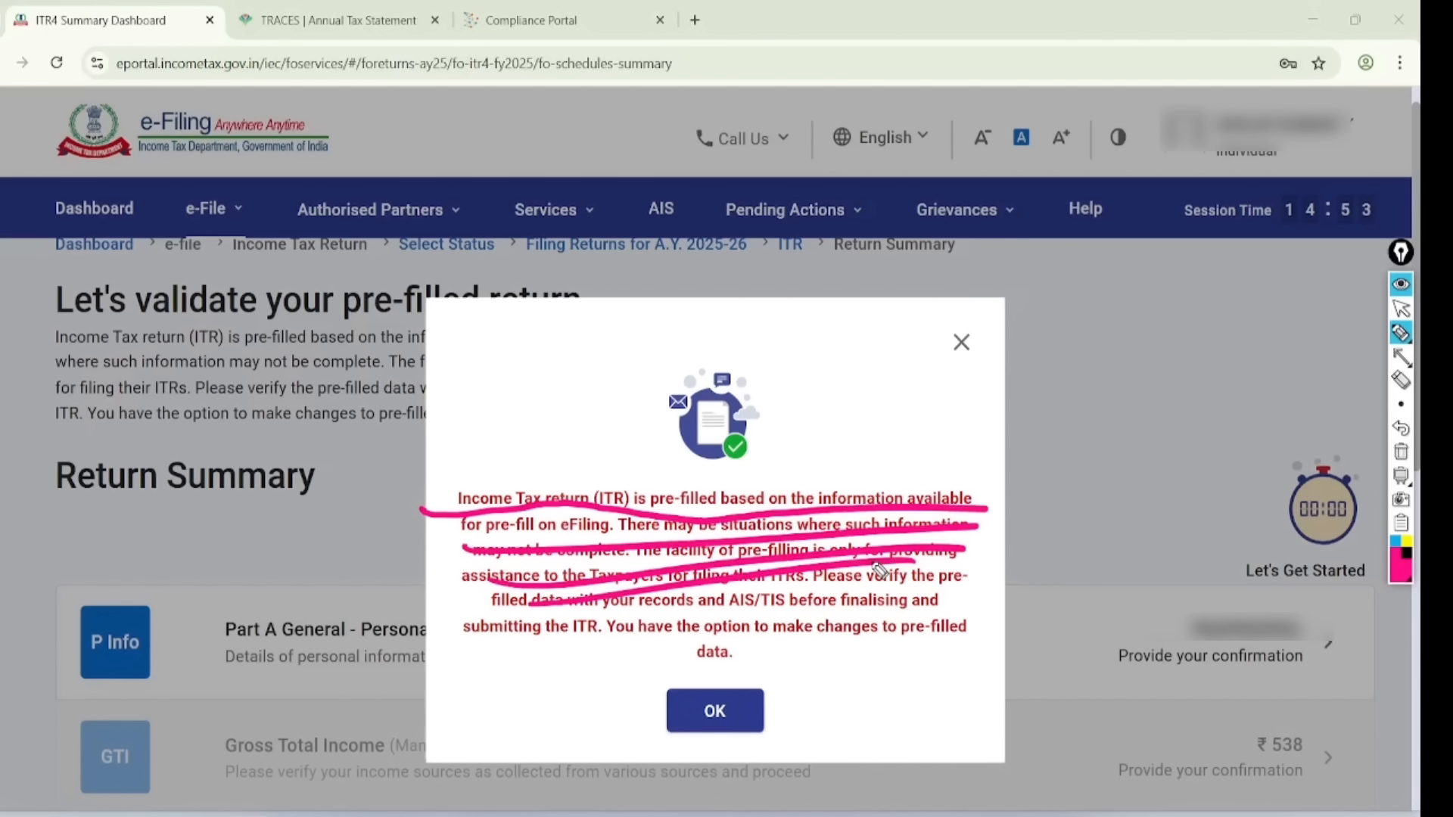
pyautogui.click(1401, 452)
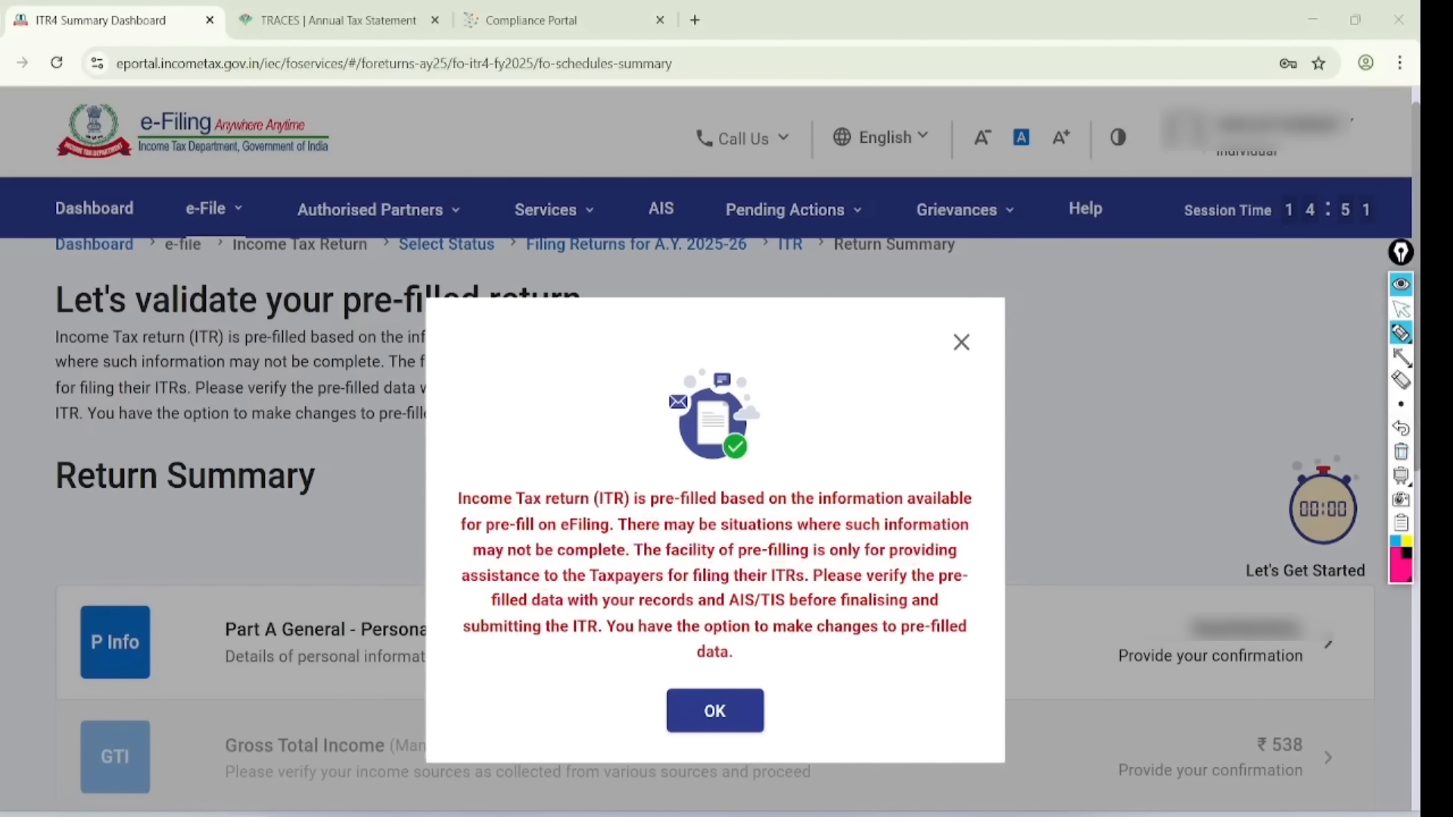
pyautogui.click(1400, 308)
pyautogui.click(714, 710)
pyautogui.scroll(-1, 714, 454)
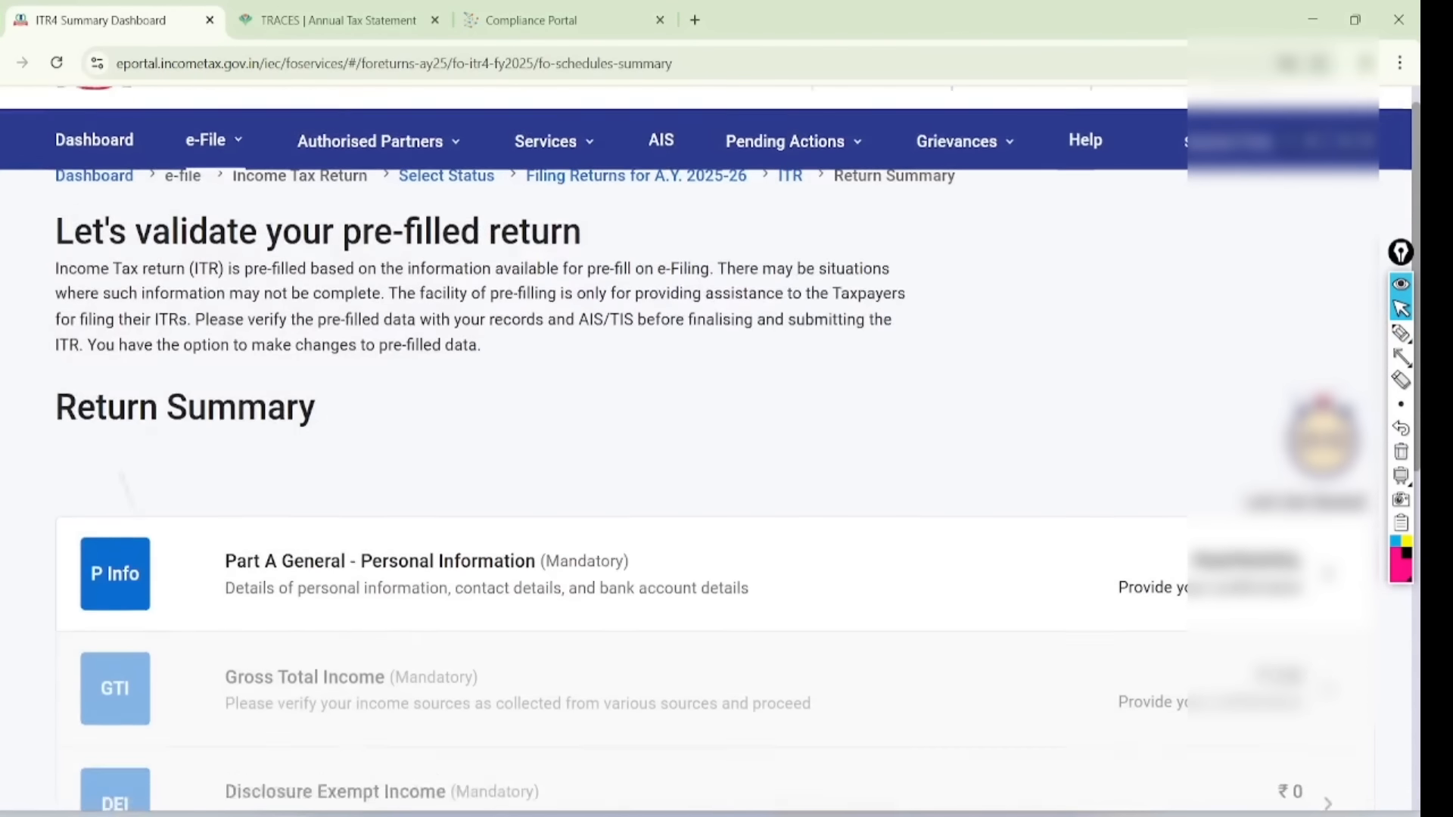
pyautogui.scroll(-5, 715, 454)
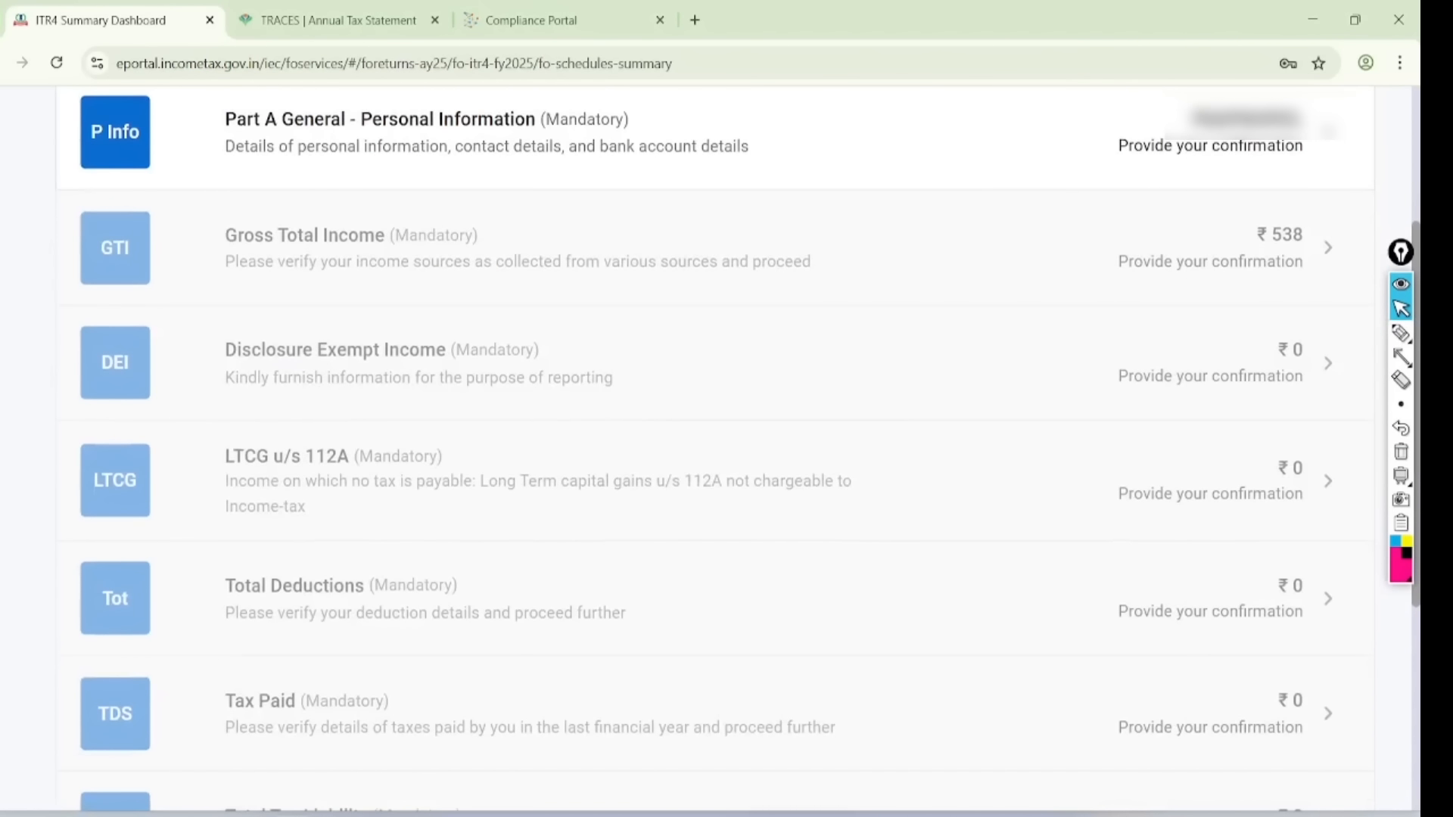
pyautogui.scroll(-1, 715, 454)
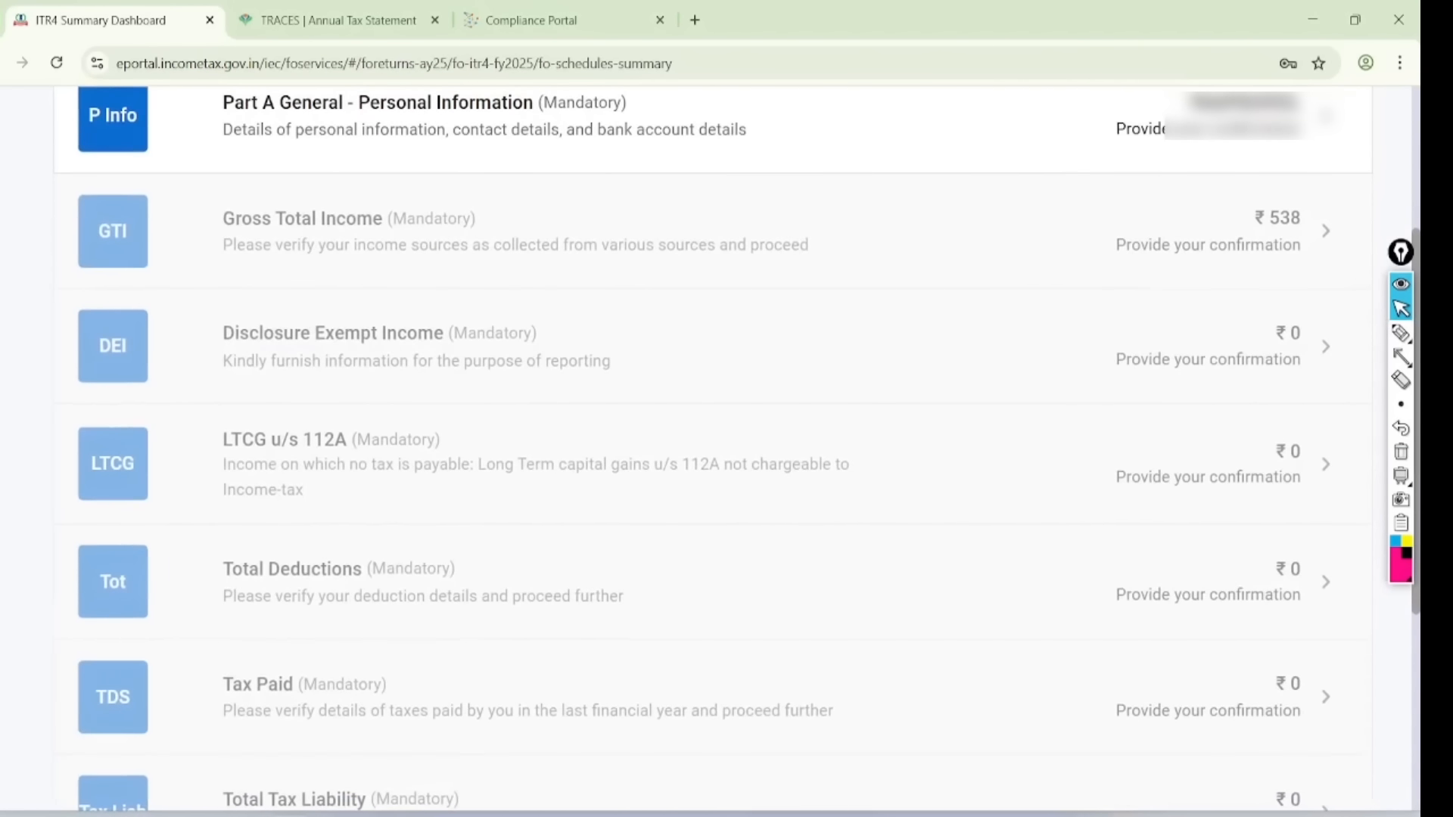
# - Tick off each summary section and circle Part A General - Personal Information to open it
pyautogui.click(1400, 333)
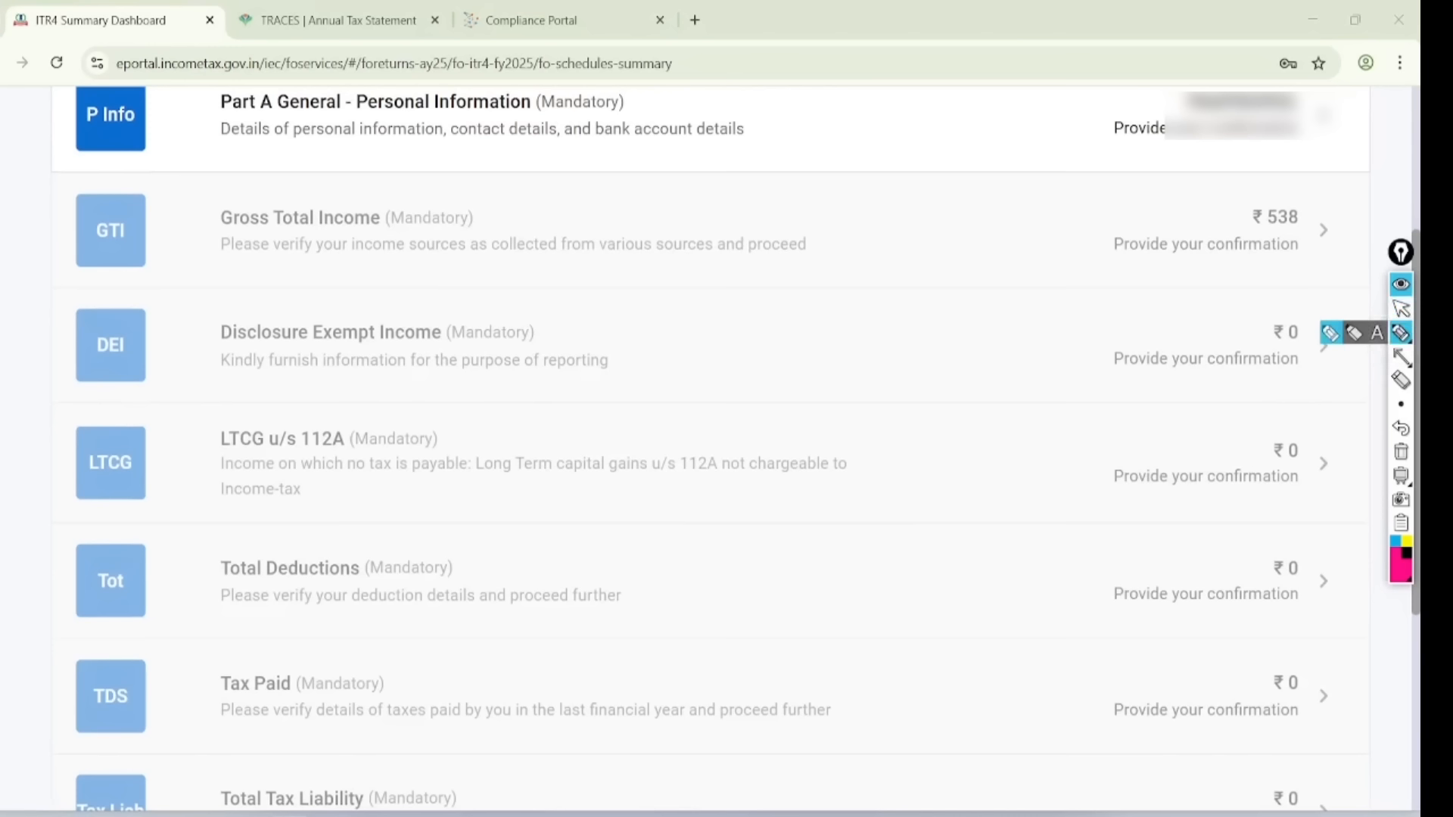
pyautogui.moveTo(452, 104)
pyautogui.mouseDown()
pyautogui.moveTo(475, 142)
pyautogui.moveTo(712, 66)
pyautogui.mouseUp()
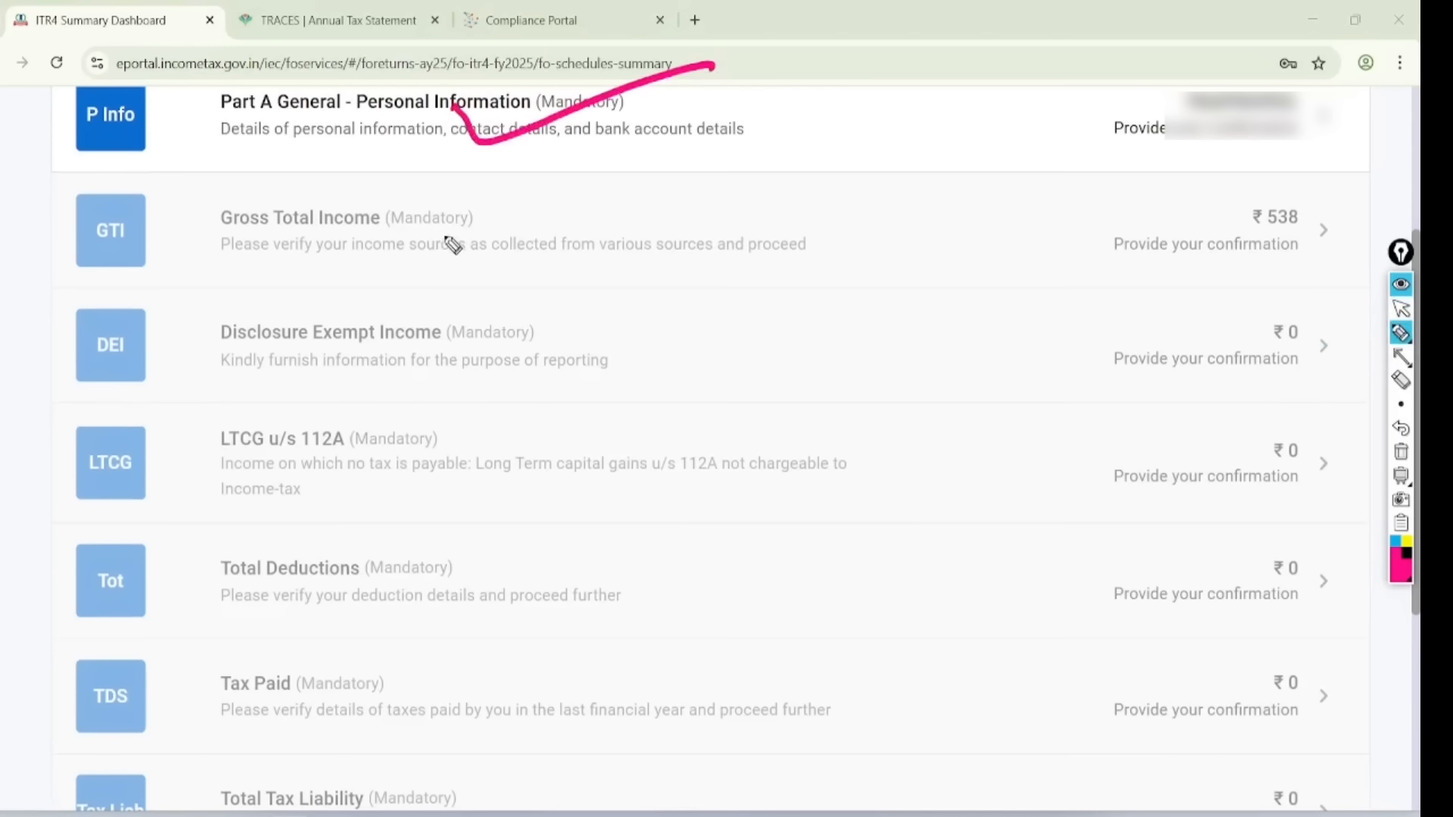
pyautogui.moveTo(435, 223); pyautogui.dragTo(729, 191)
pyautogui.moveTo(478, 333); pyautogui.dragTo(806, 278)
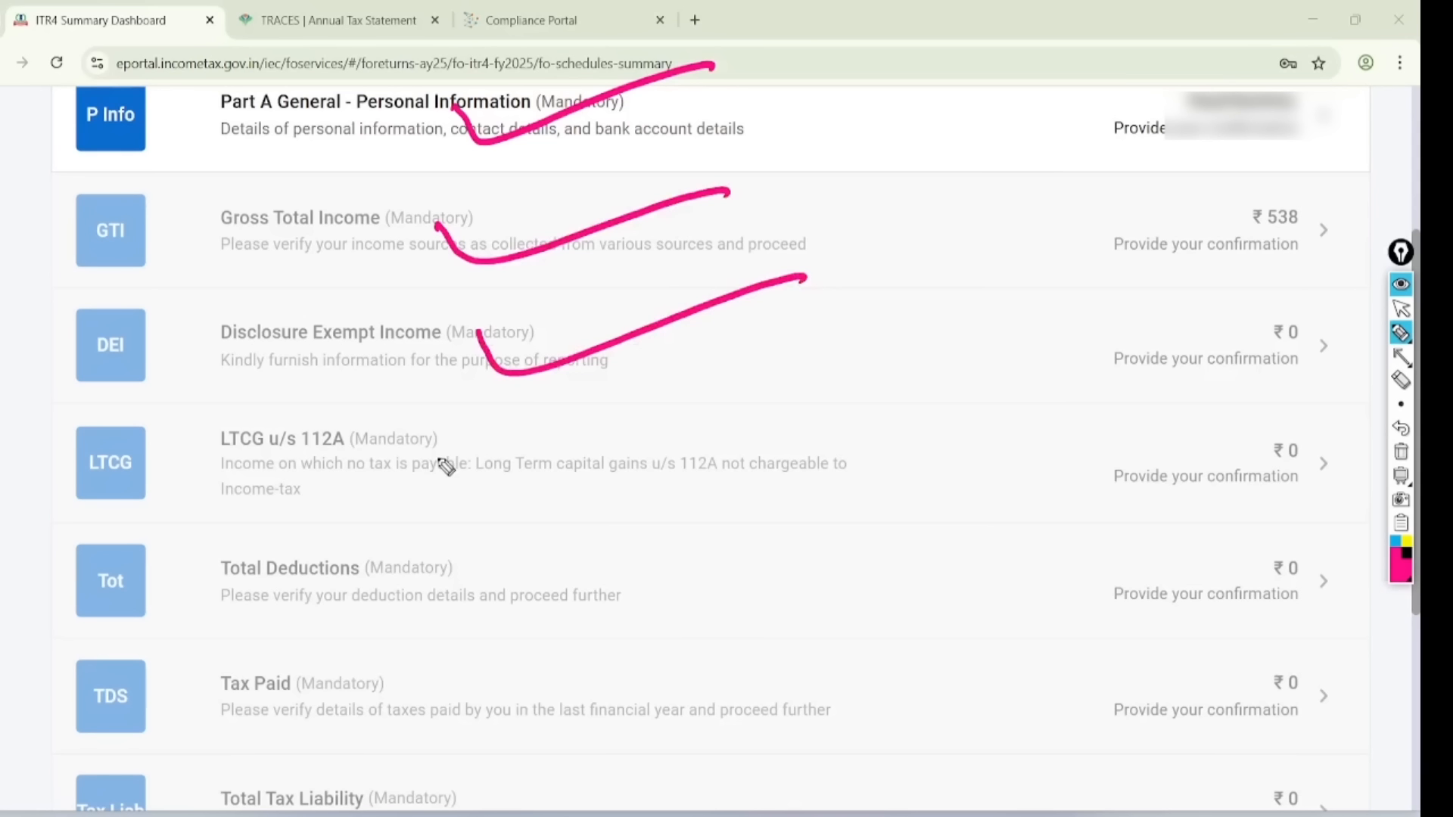
pyautogui.moveTo(460, 441); pyautogui.dragTo(685, 380)
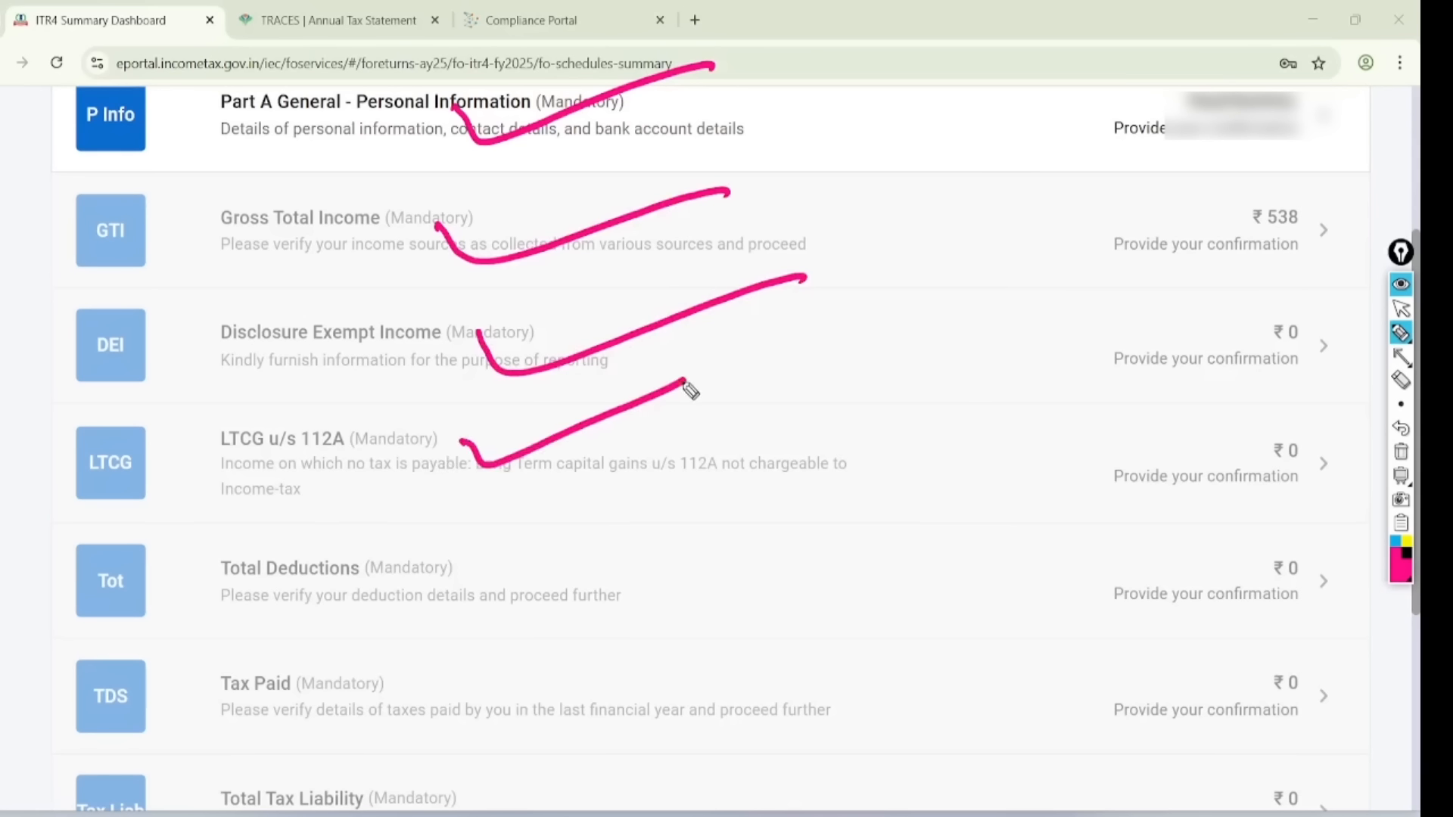
pyautogui.moveTo(493, 569); pyautogui.dragTo(779, 507)
pyautogui.moveTo(482, 659)
pyautogui.mouseDown()
pyautogui.moveTo(493, 672)
pyautogui.moveTo(741, 567)
pyautogui.mouseUp()
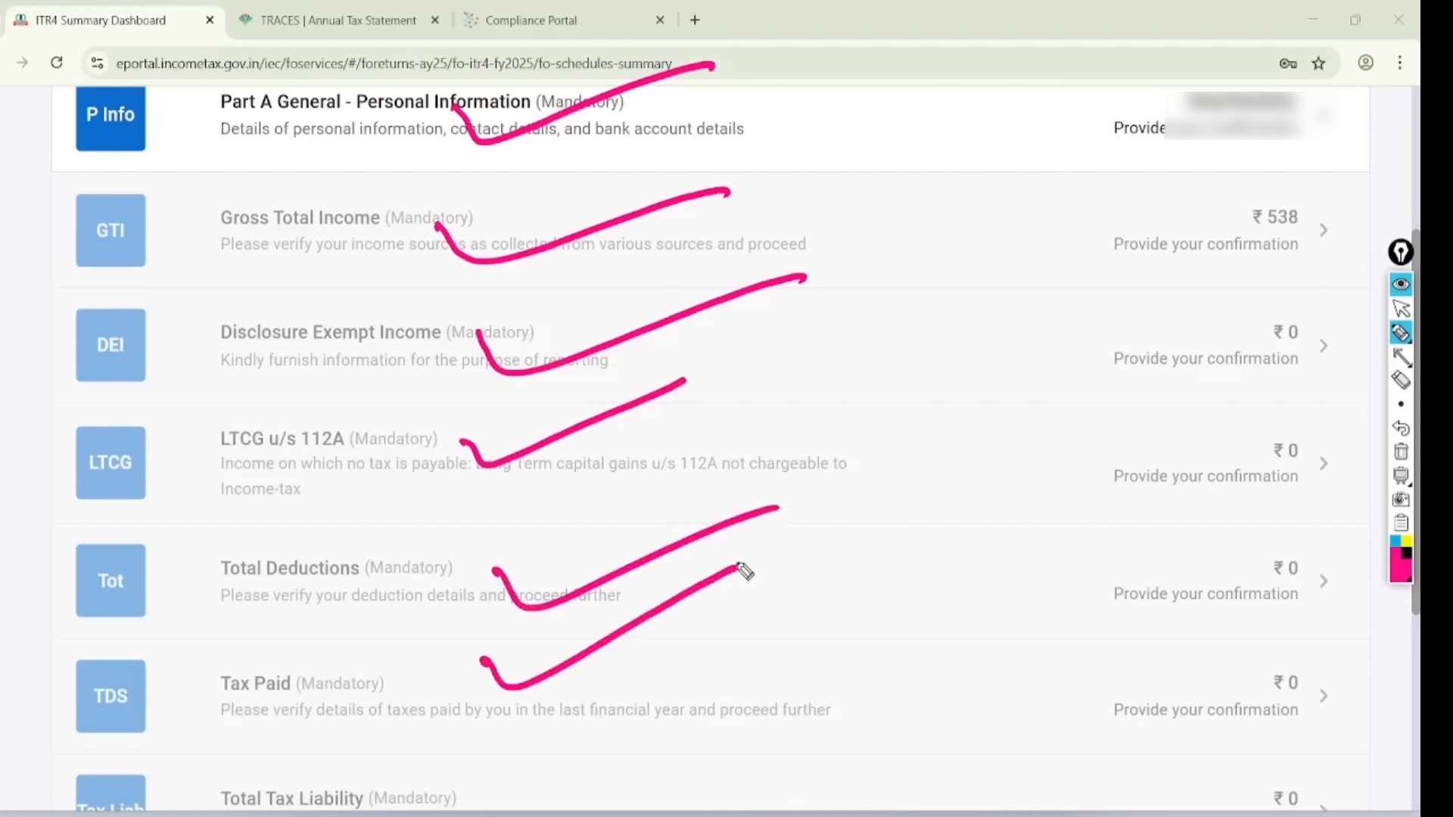
pyautogui.moveTo(493, 739); pyautogui.dragTo(712, 704)
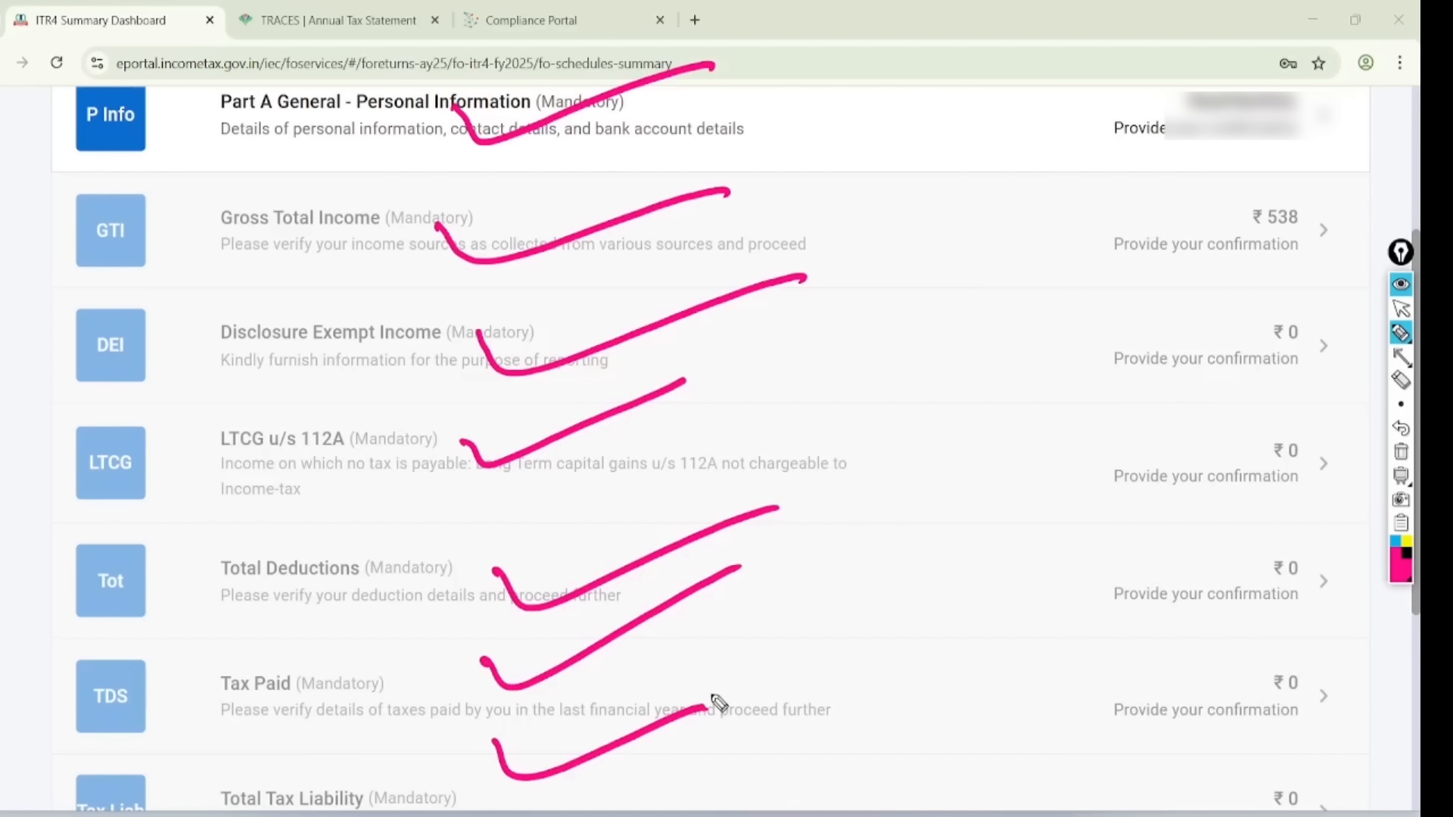
pyautogui.moveTo(344, 65)
pyautogui.mouseDown()
pyautogui.moveTo(303, 21)
pyautogui.moveTo(488, 151)
pyautogui.moveTo(254, 102)
pyautogui.mouseUp()
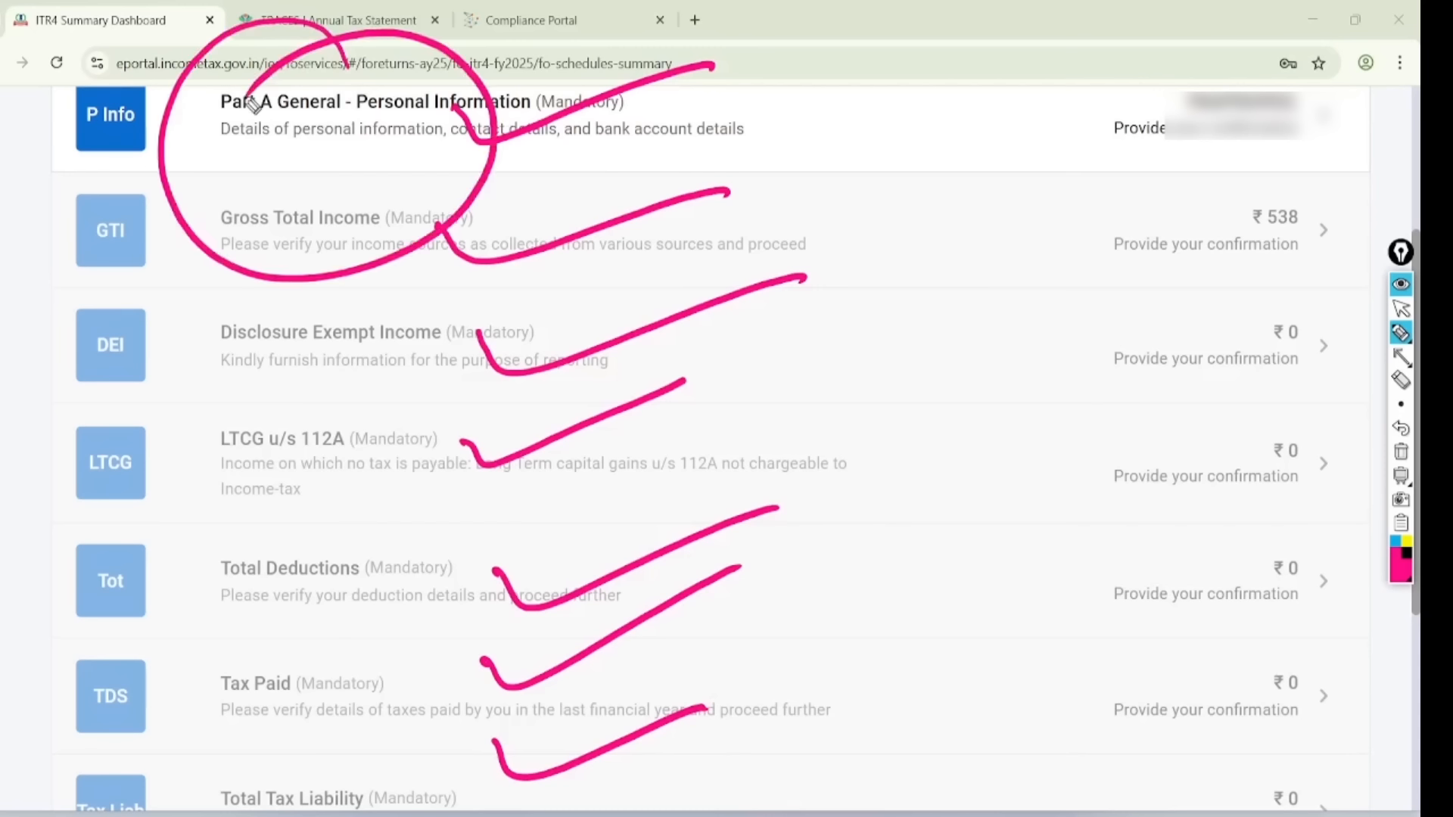
pyautogui.click(1400, 309)
pyautogui.click(1401, 451)
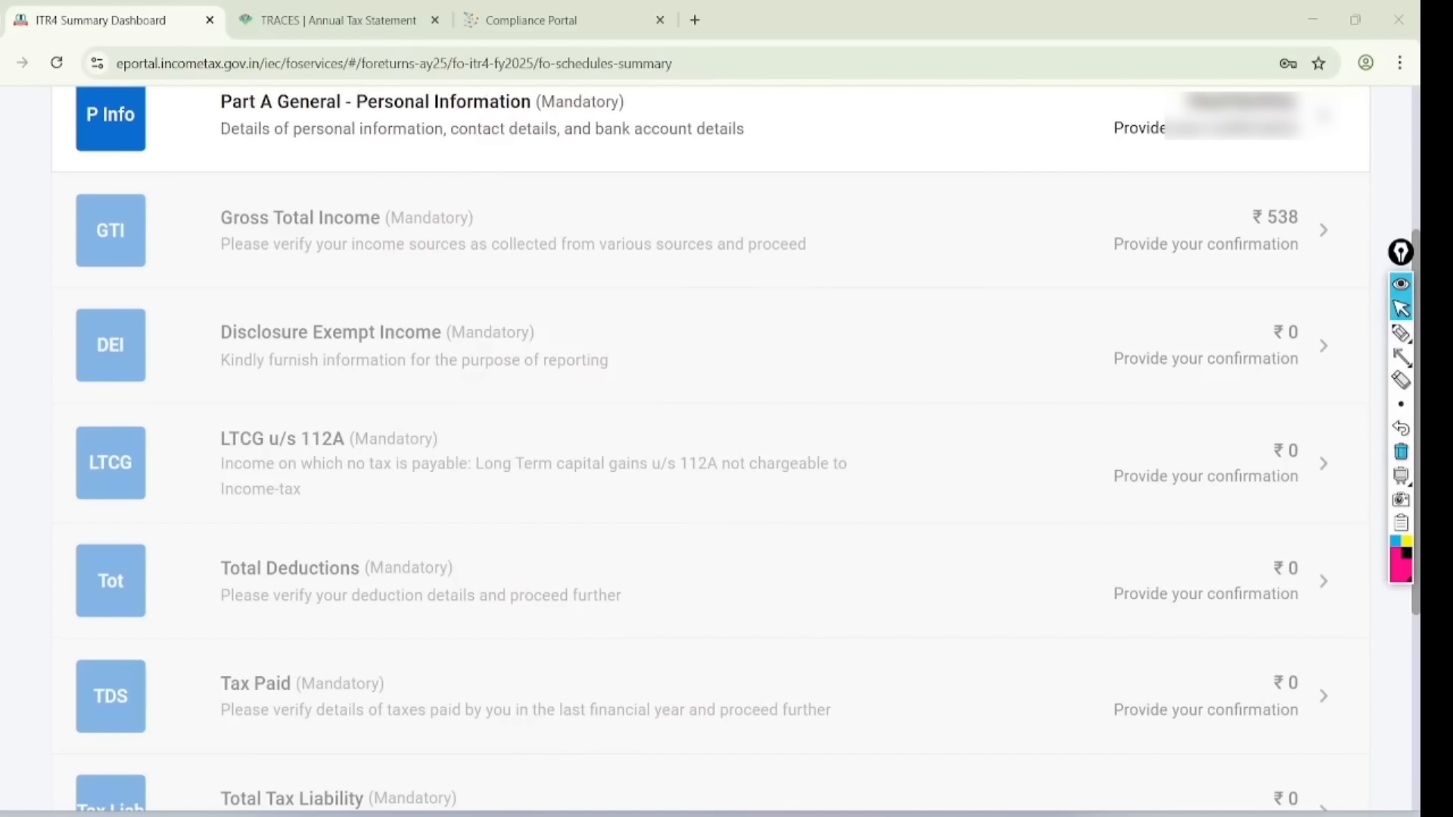
# - Choose Others from the Nature of Employment dropdown
pyautogui.scroll(-10, 703, 447)
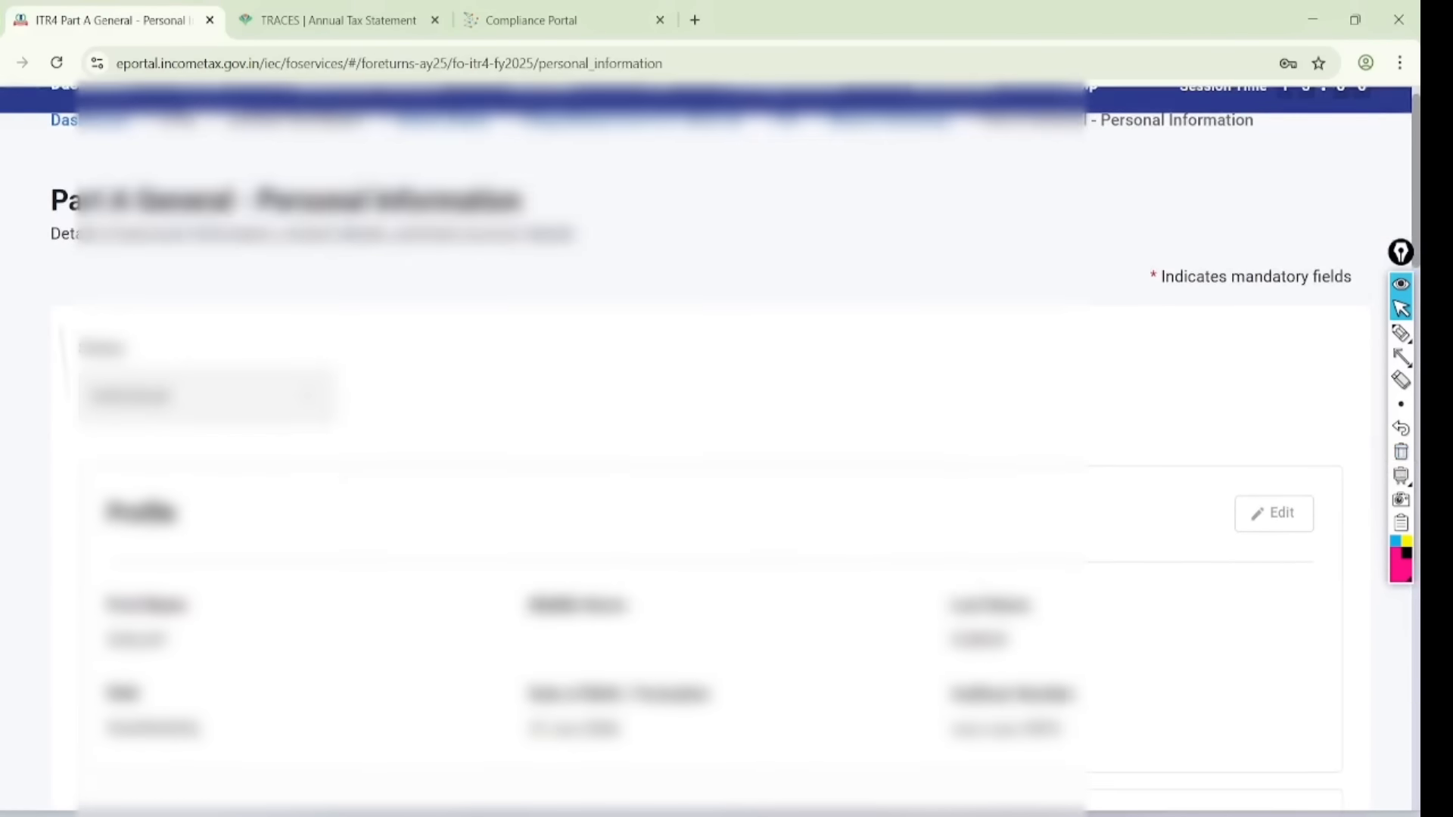
pyautogui.scroll(-8, 704, 446)
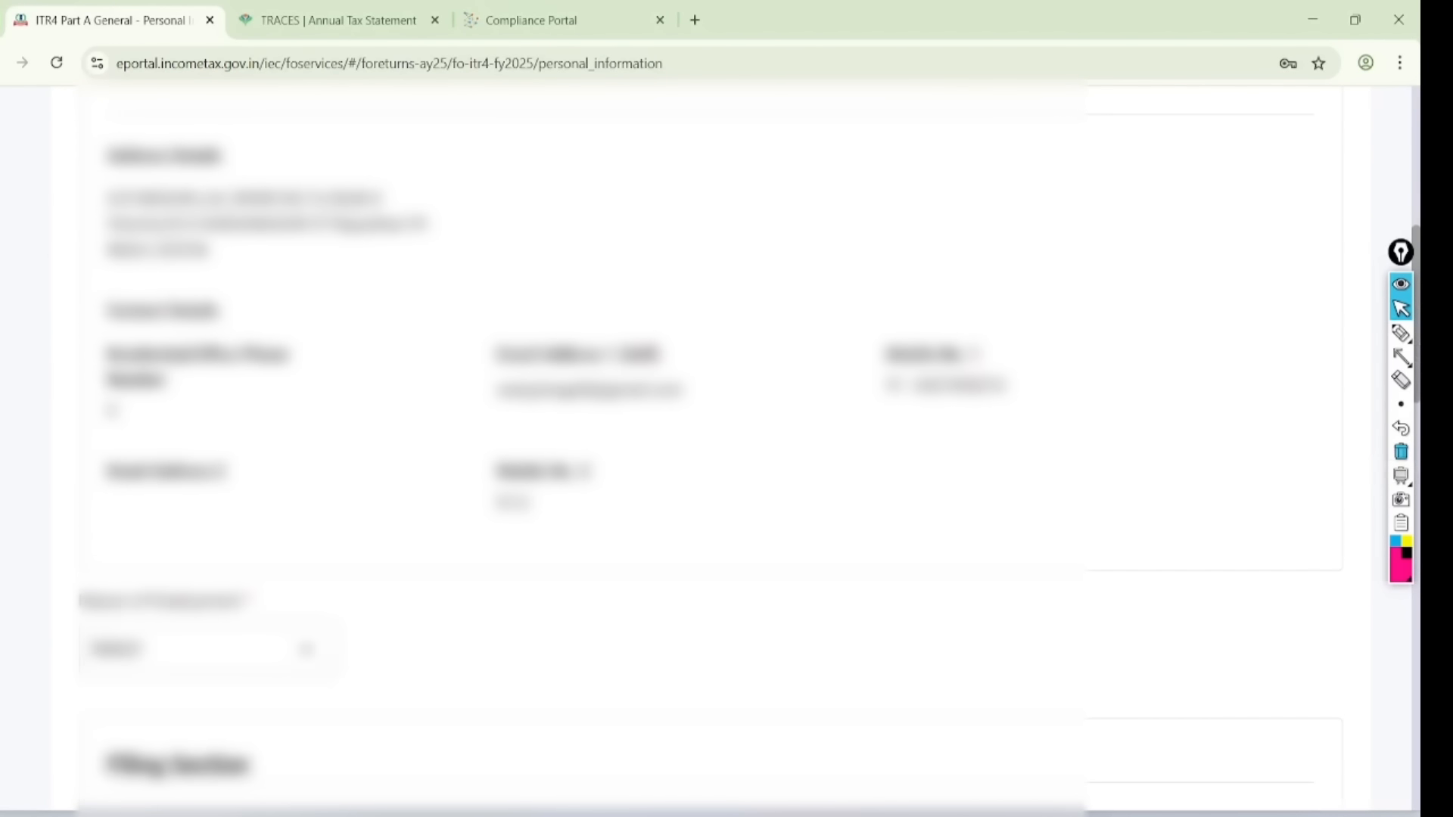
pyautogui.click(133, 201)
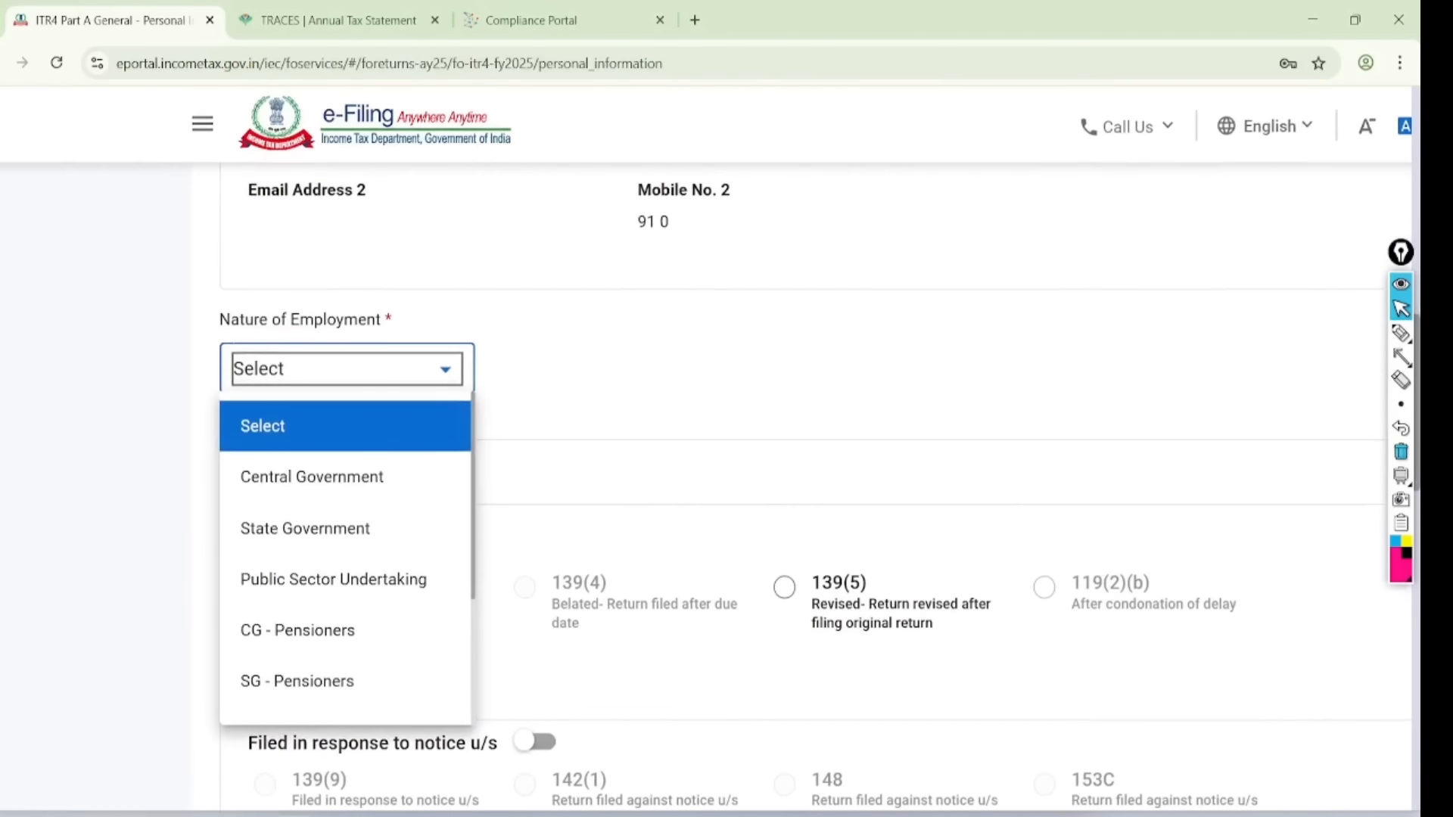
pyautogui.scroll(-3, 102, 389)
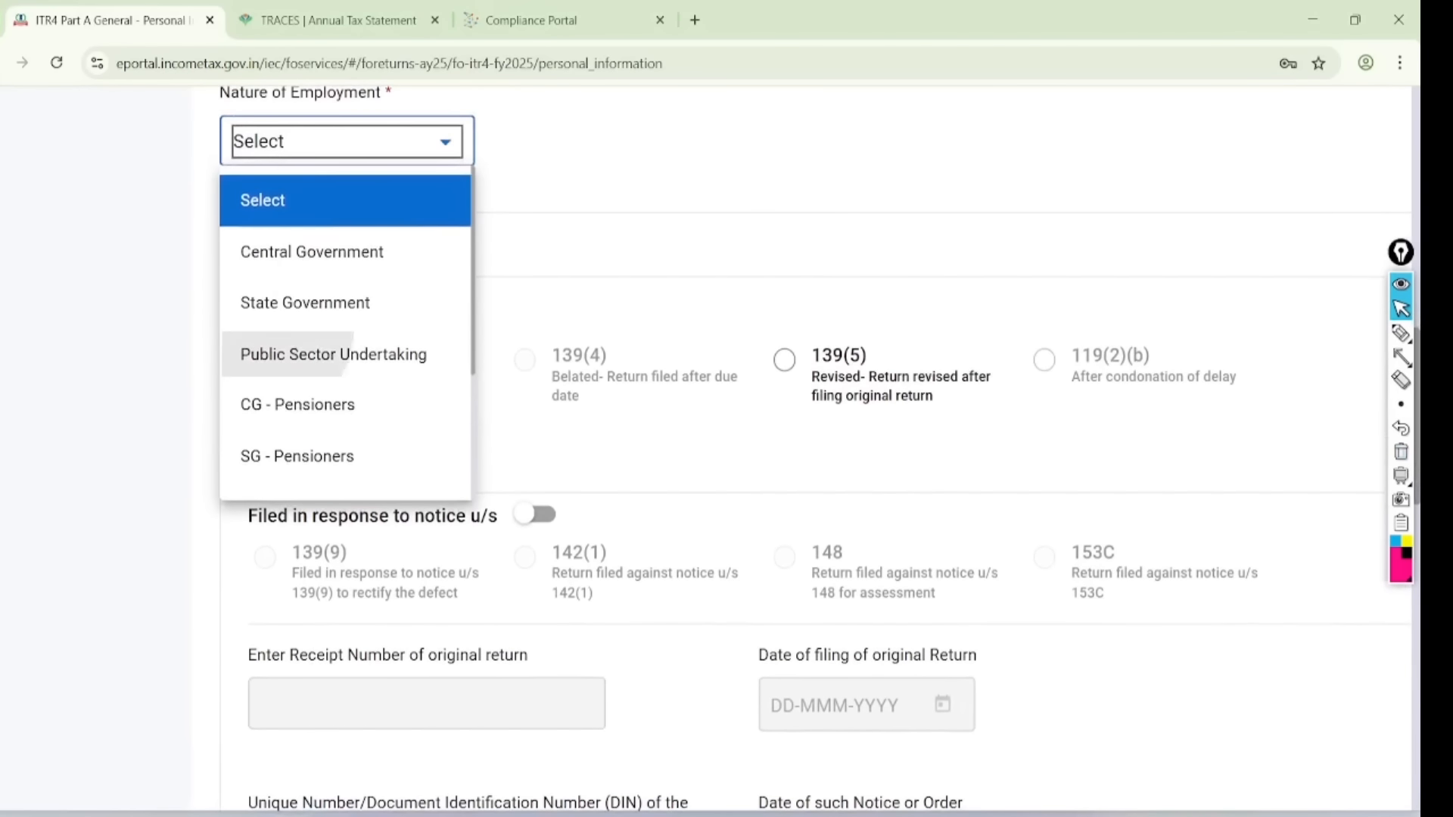
pyautogui.scroll(-3, 345, 333)
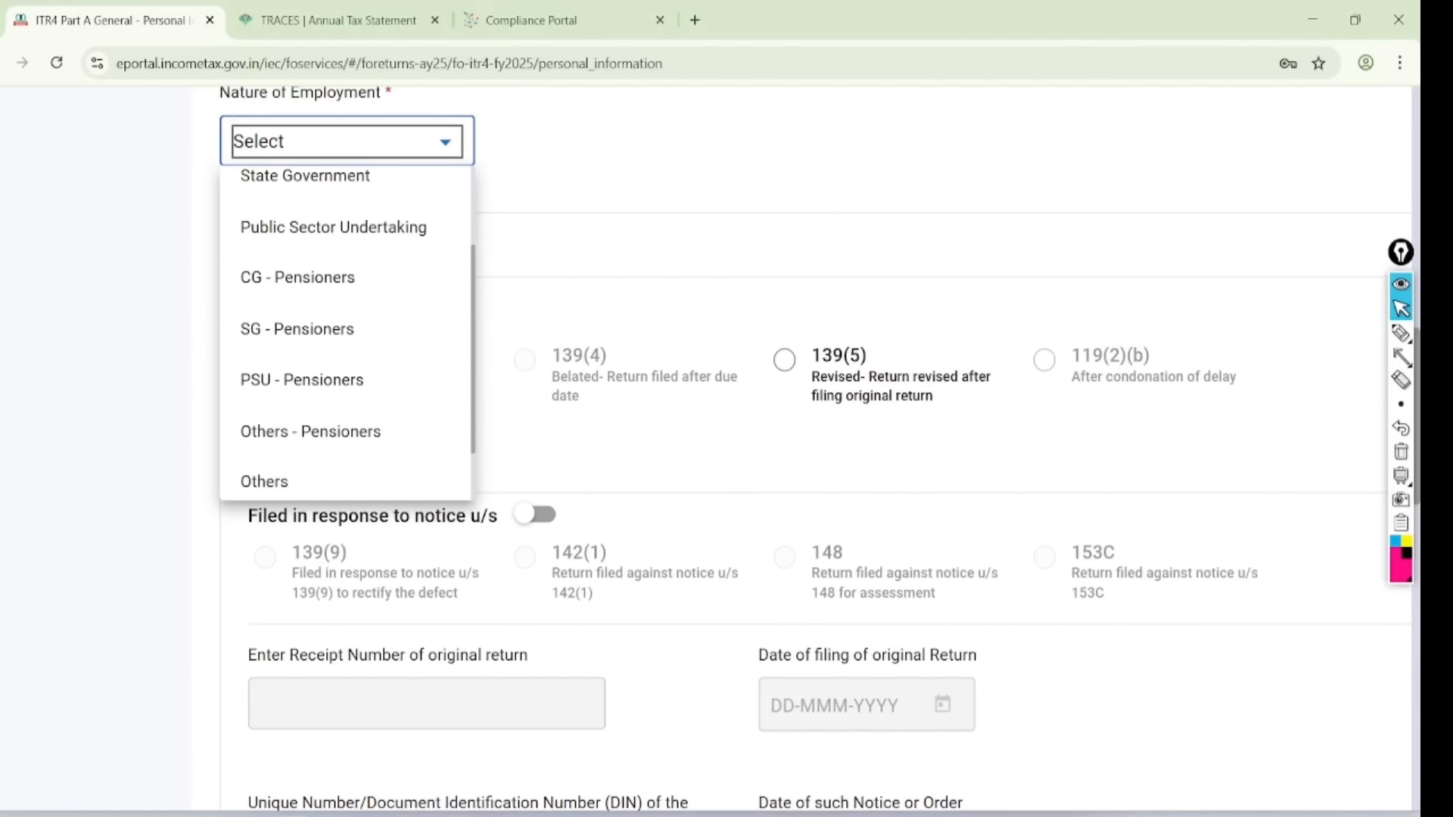
pyautogui.click(333, 329)
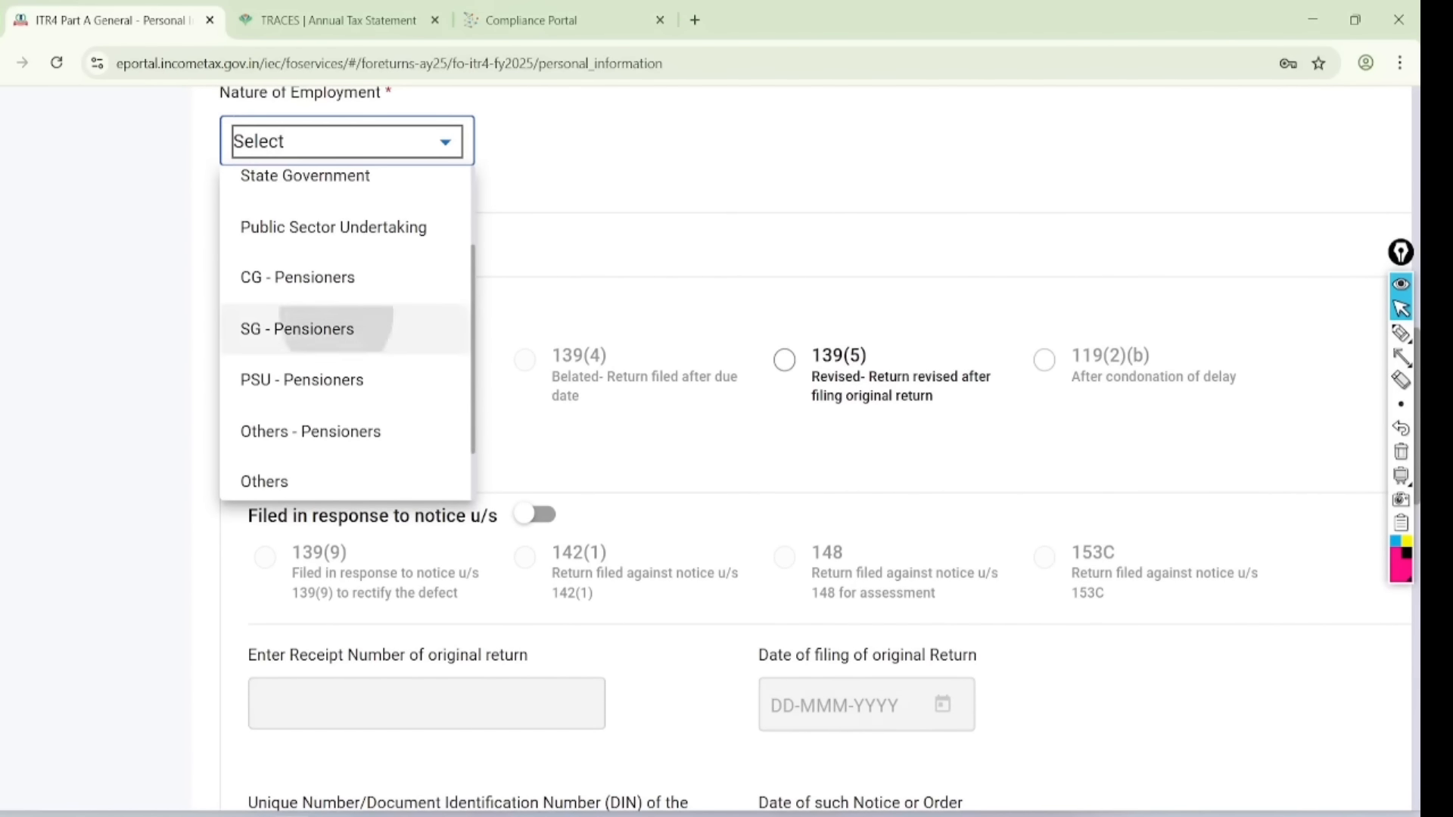
pyautogui.scroll(1, 706, 449)
pyautogui.scroll(-2, 706, 449)
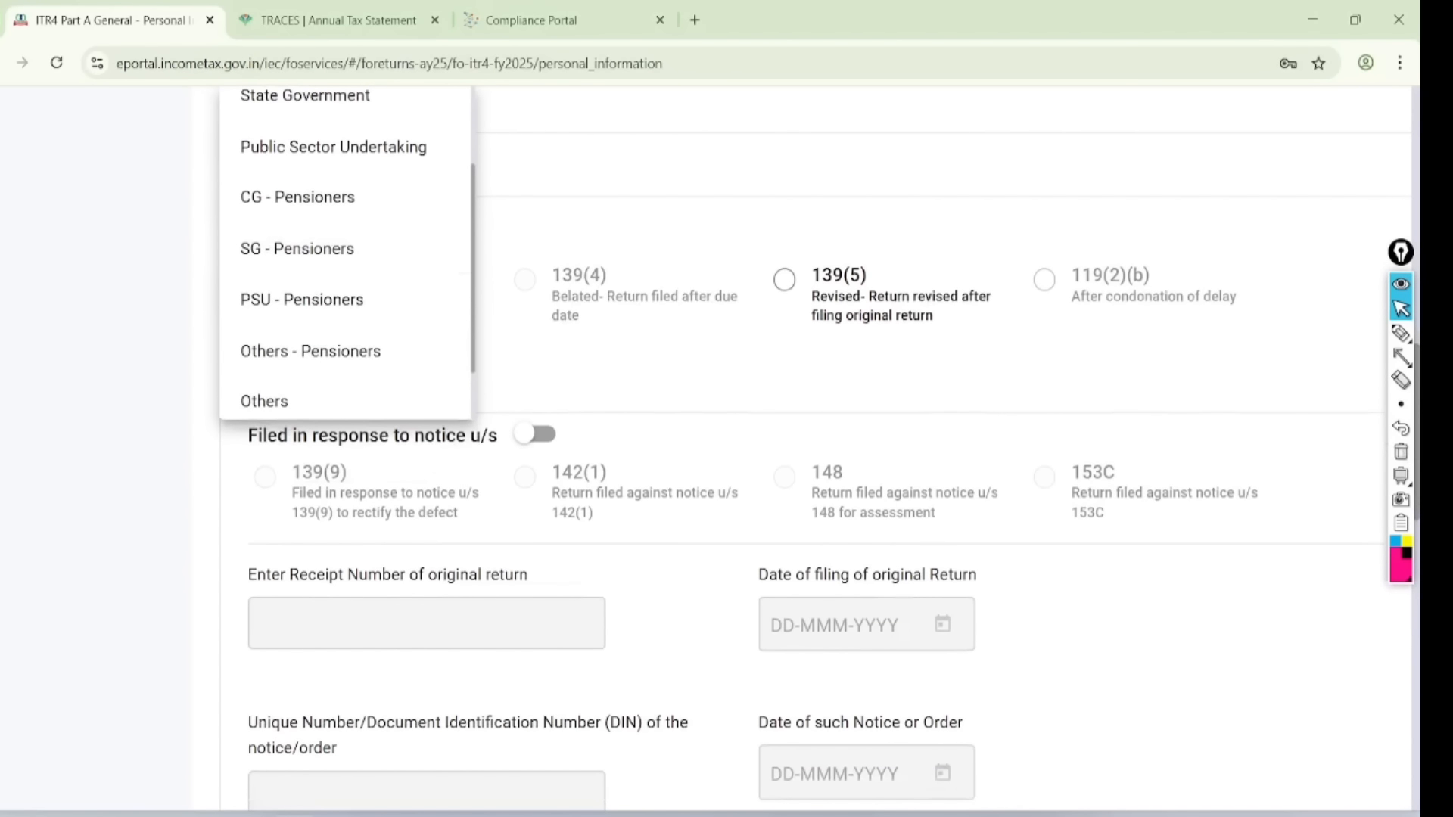
pyautogui.click(345, 401)
pyautogui.scroll(-2, 706, 450)
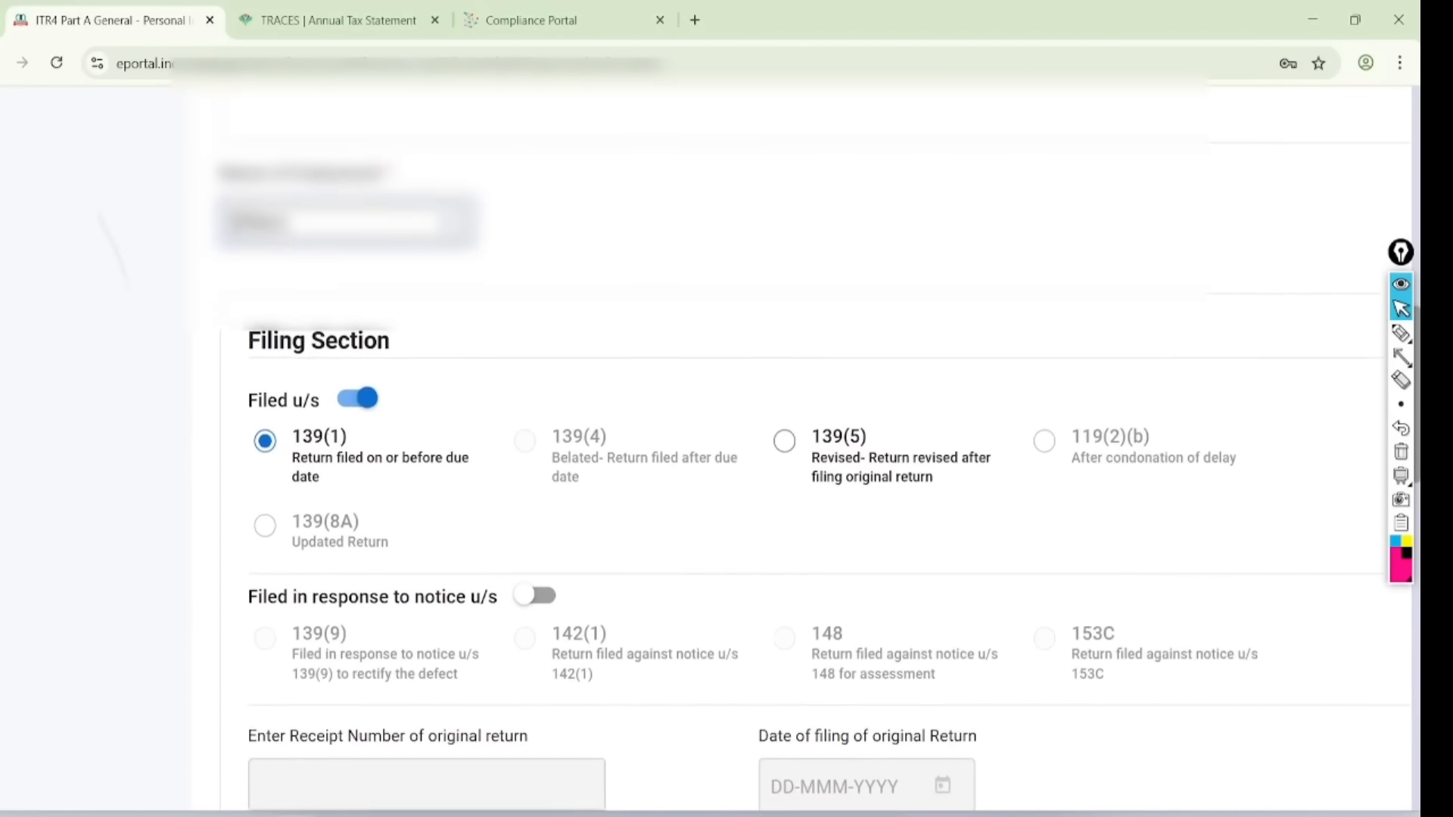
pyautogui.scroll(-2, 813, 449)
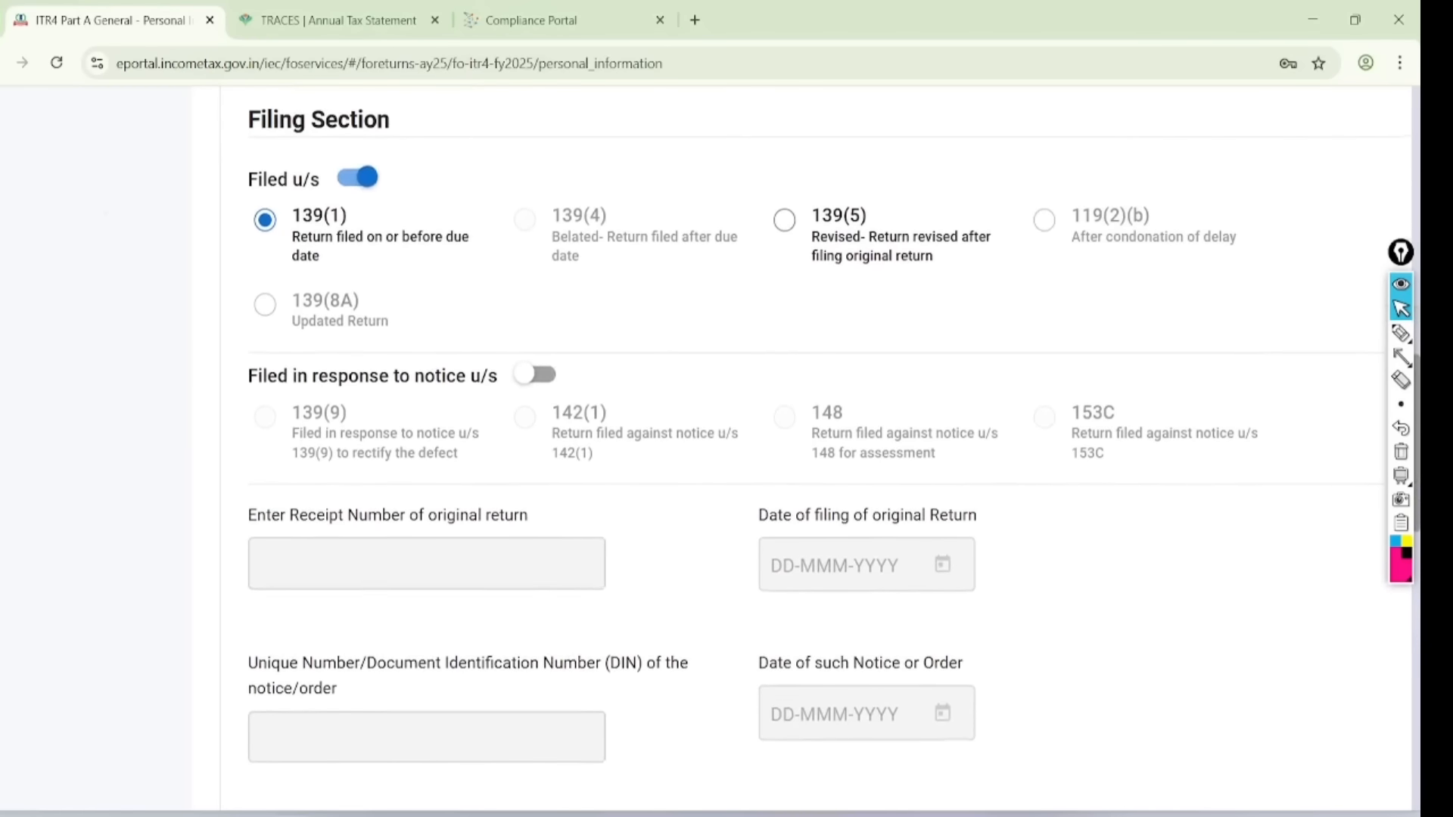
# - Circle the Filed u/s 139(1) choice on the Personal Information page
pyautogui.click(1401, 333)
pyautogui.moveTo(401, 161)
pyautogui.mouseDown()
pyautogui.moveTo(302, 127)
pyautogui.moveTo(446, 257)
pyautogui.moveTo(413, 144)
pyautogui.mouseUp()
pyautogui.click(1401, 308)
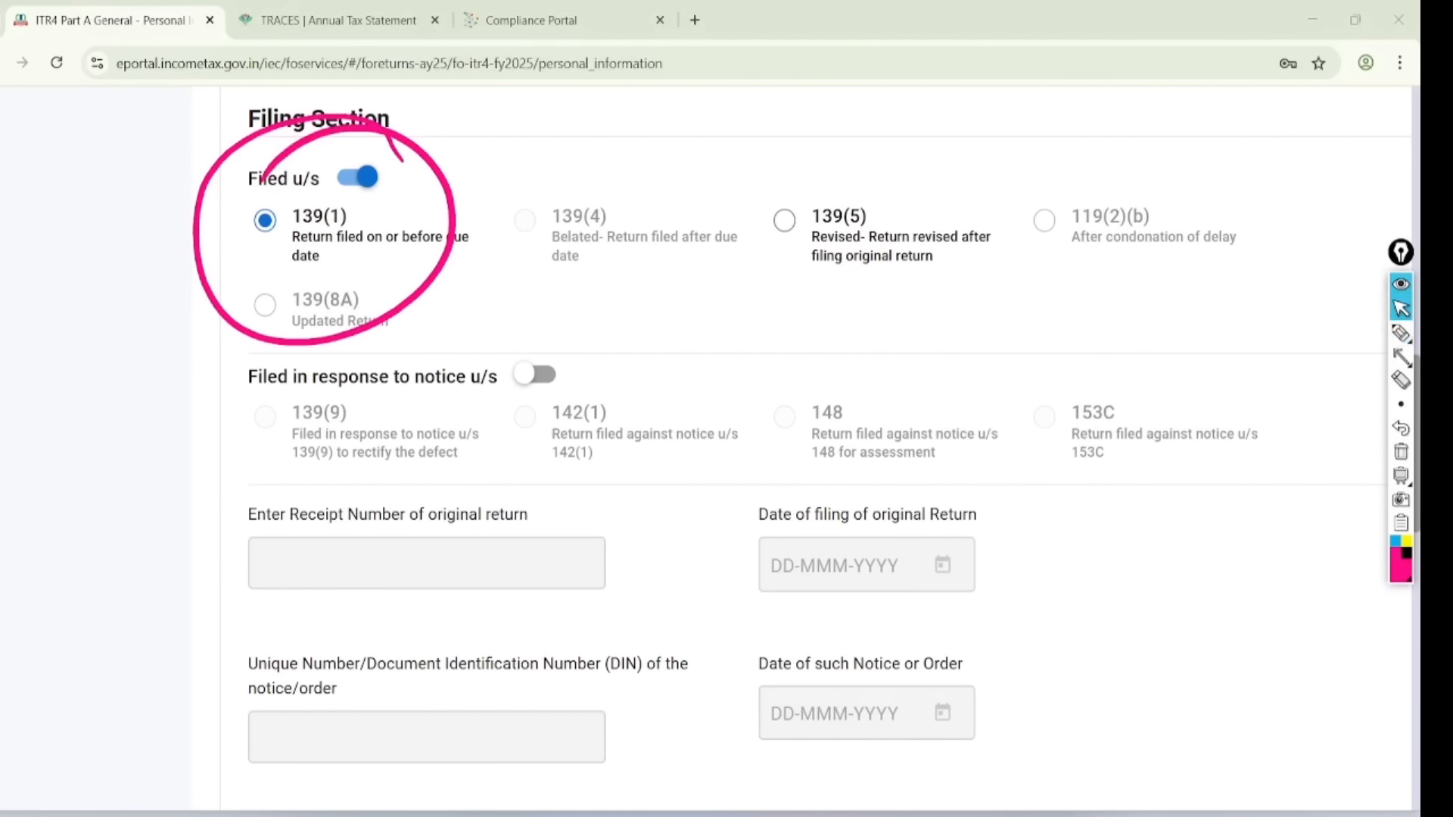
pyautogui.click(1400, 452)
pyautogui.scroll(-7, 815, 448)
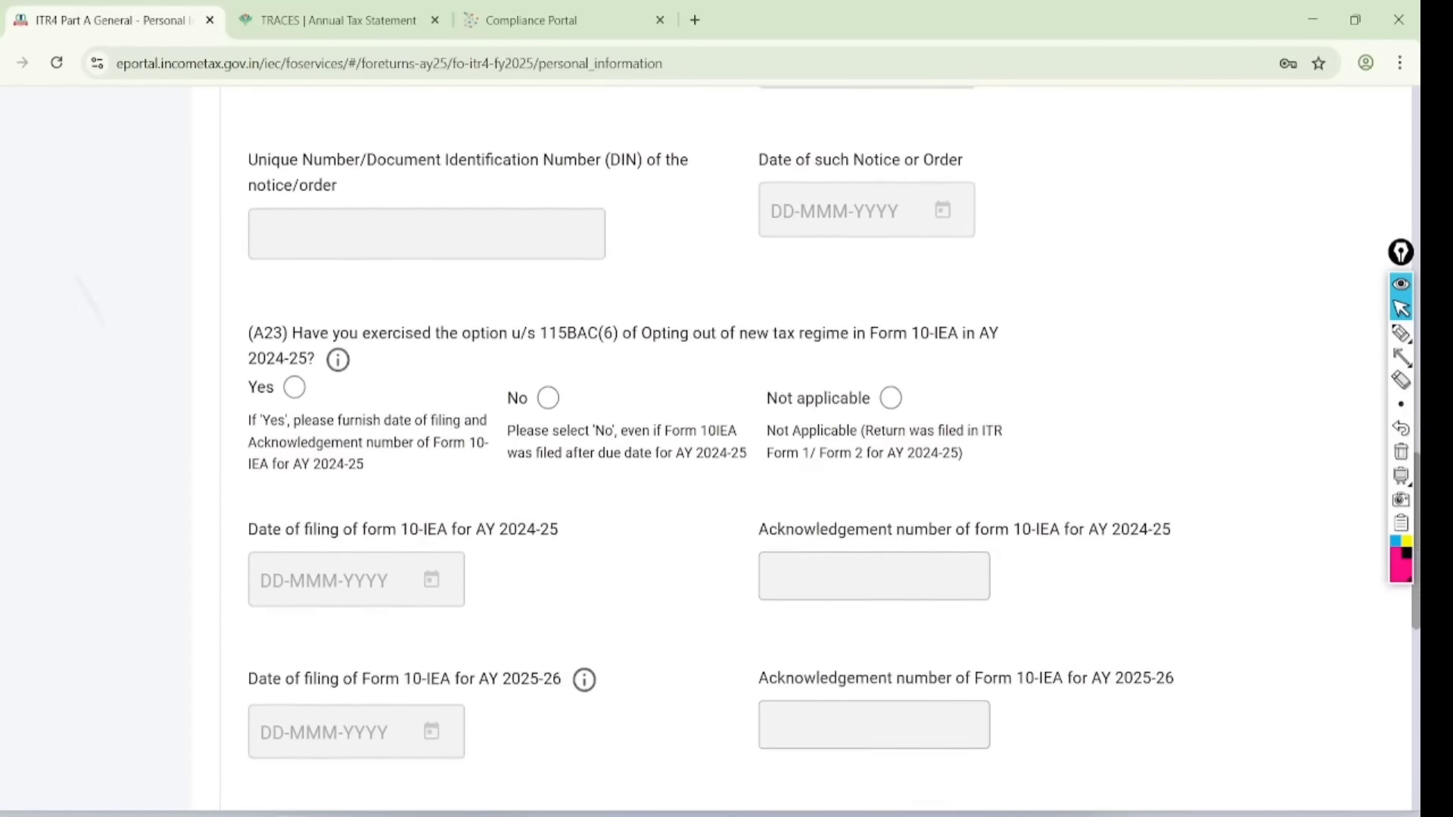
pyautogui.scroll(-1, 1135, 486)
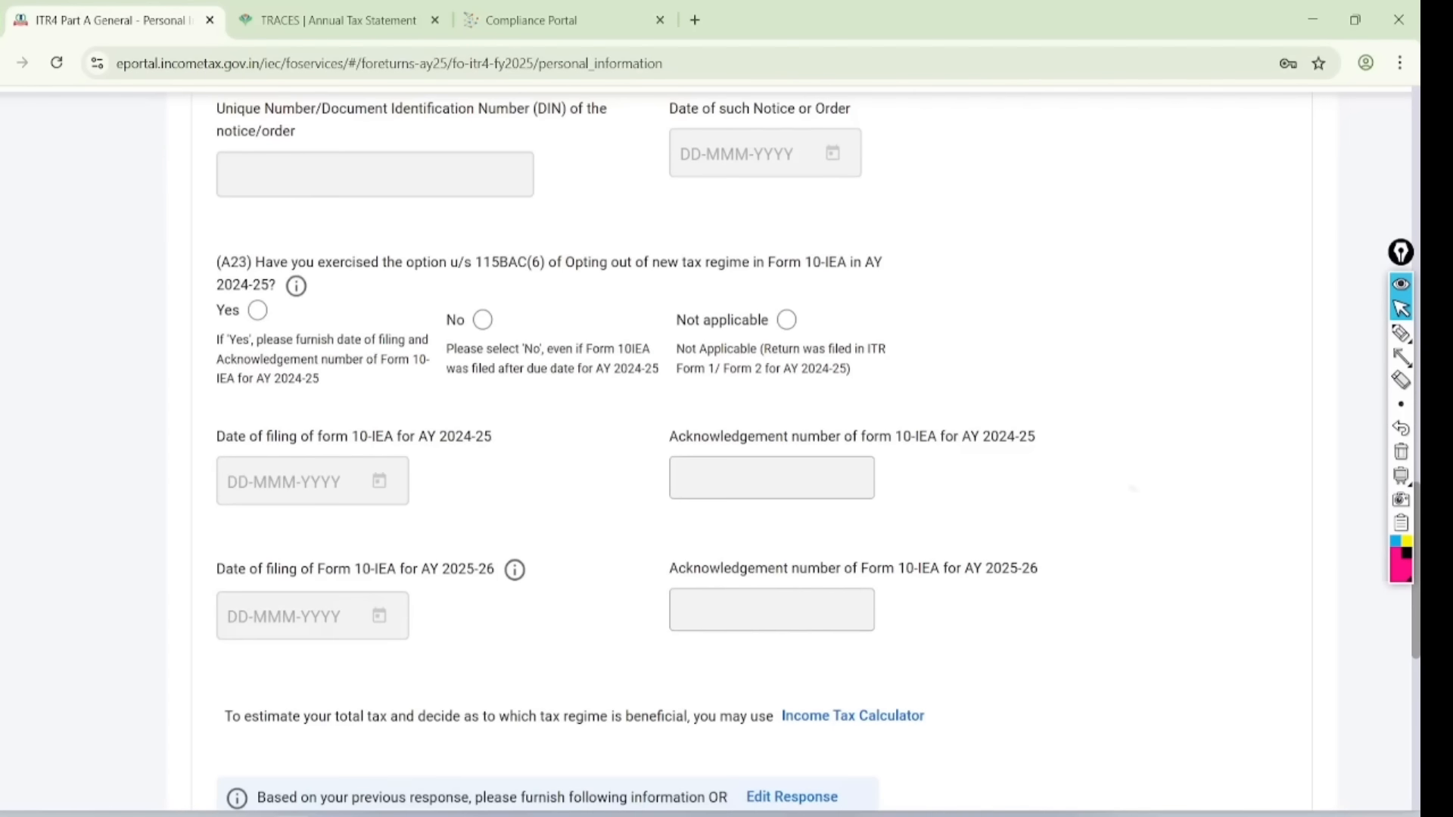
pyautogui.click(1401, 333)
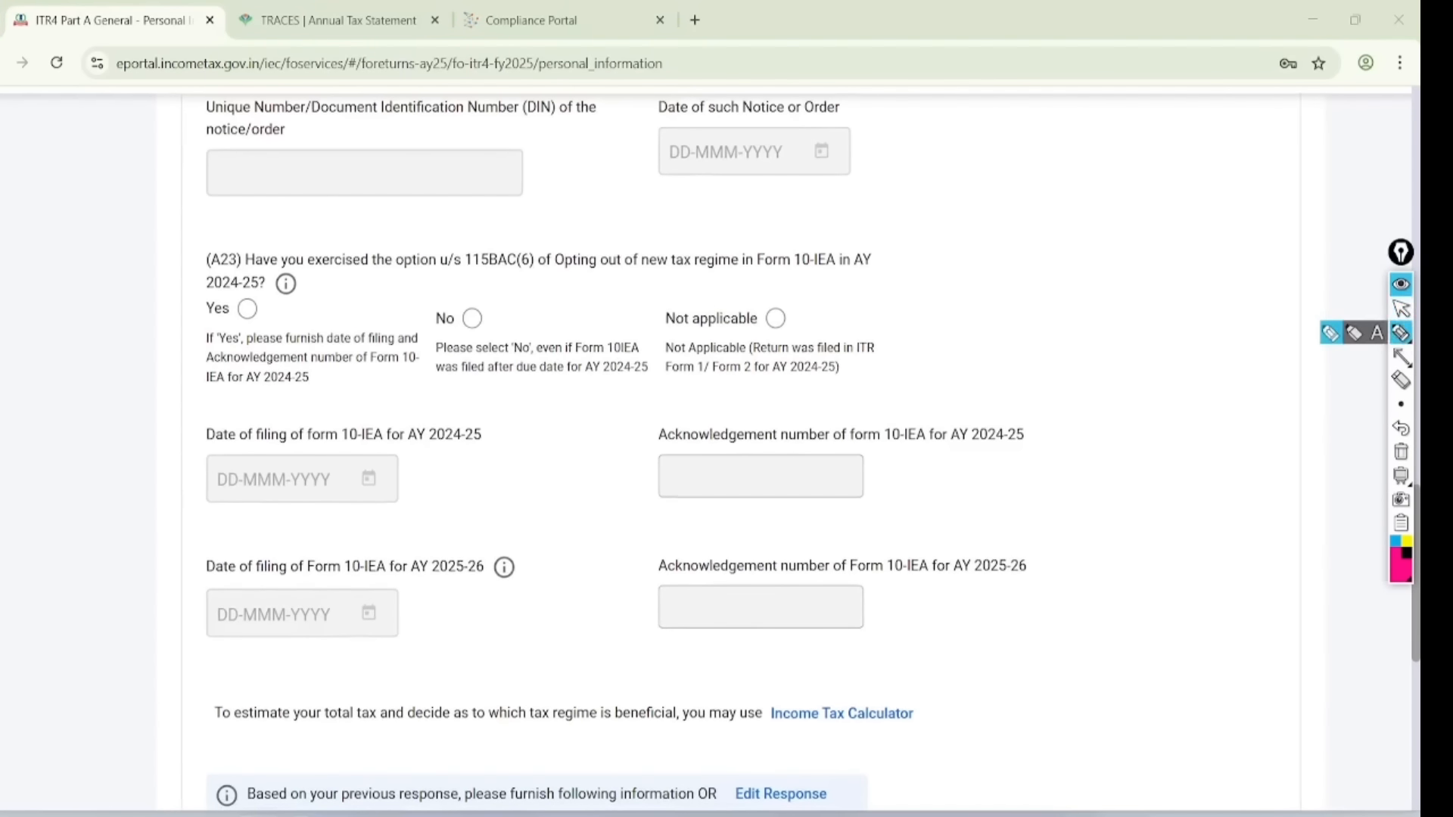
pyautogui.moveTo(157, 300); pyautogui.dragTo(295, 286)
pyautogui.moveTo(922, 246)
pyautogui.mouseDown()
pyautogui.moveTo(875, 213)
pyautogui.moveTo(920, 240)
pyautogui.moveTo(872, 227)
pyautogui.mouseUp()
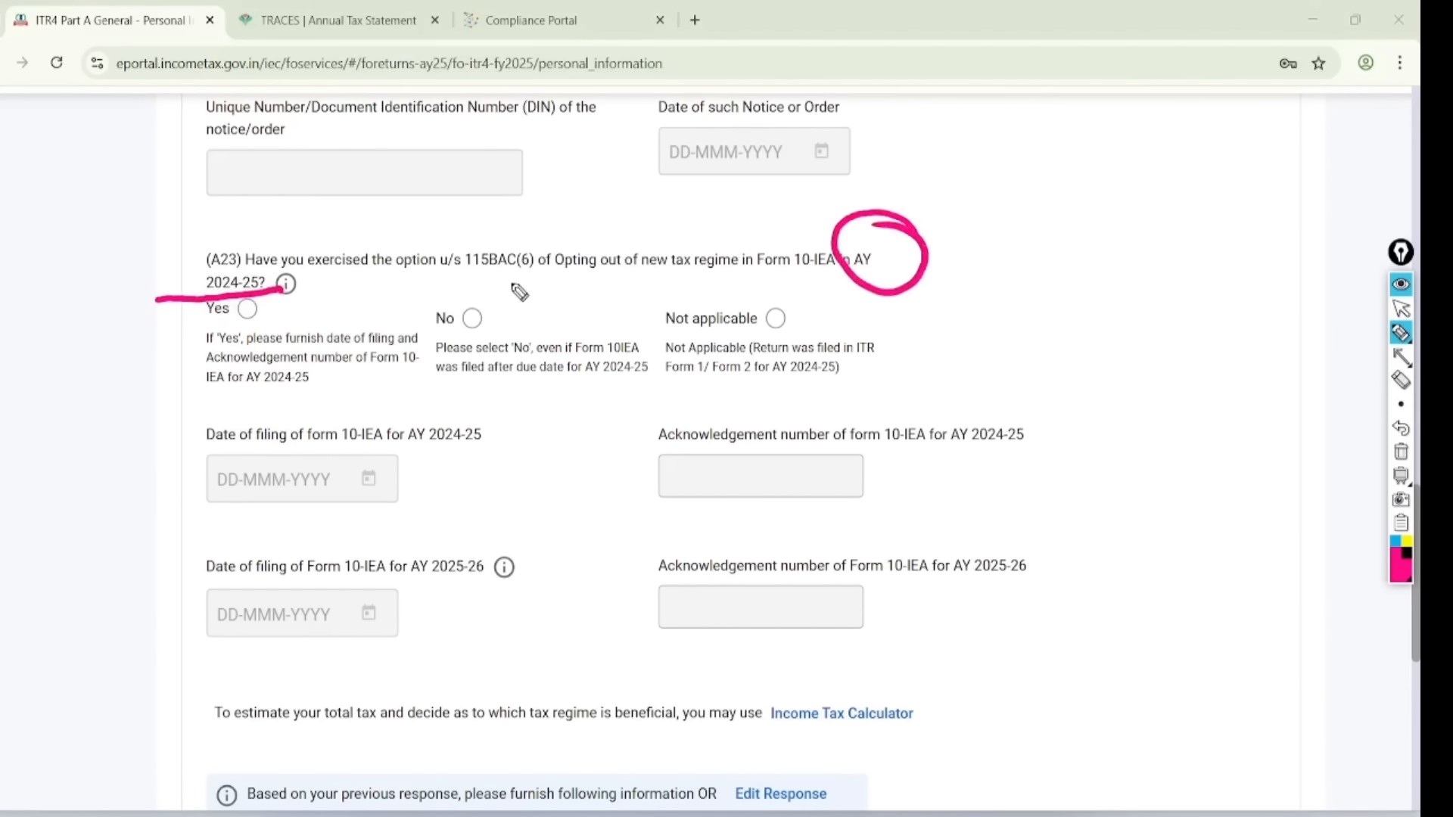
pyautogui.moveTo(508, 286); pyautogui.dragTo(687, 275)
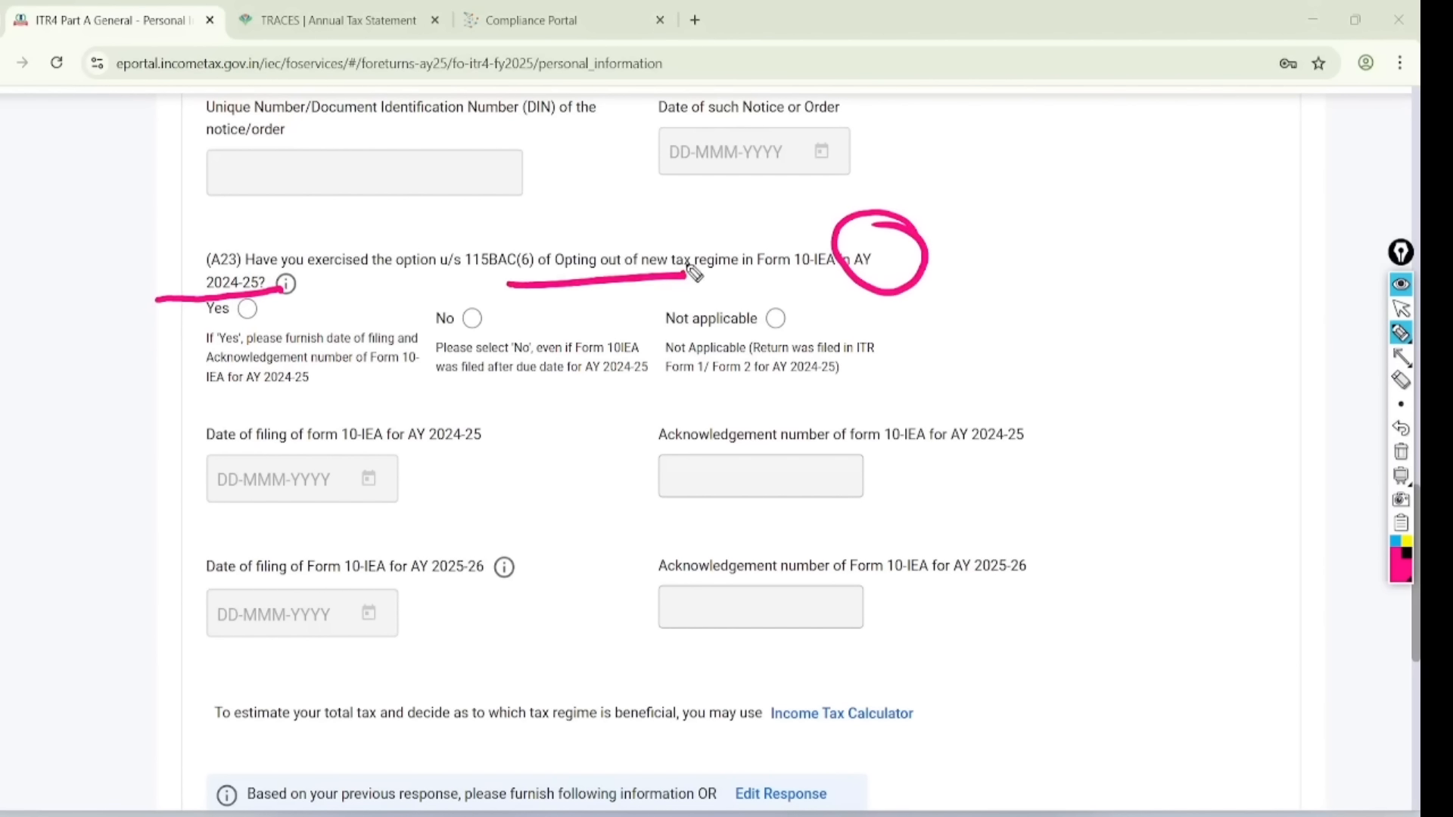
pyautogui.moveTo(242, 302)
pyautogui.mouseDown()
pyautogui.moveTo(316, 284)
pyautogui.moveTo(387, 227)
pyautogui.mouseUp()
pyautogui.moveTo(342, 411)
pyautogui.mouseDown()
pyautogui.moveTo(331, 541)
pyautogui.moveTo(250, 456)
pyautogui.mouseUp()
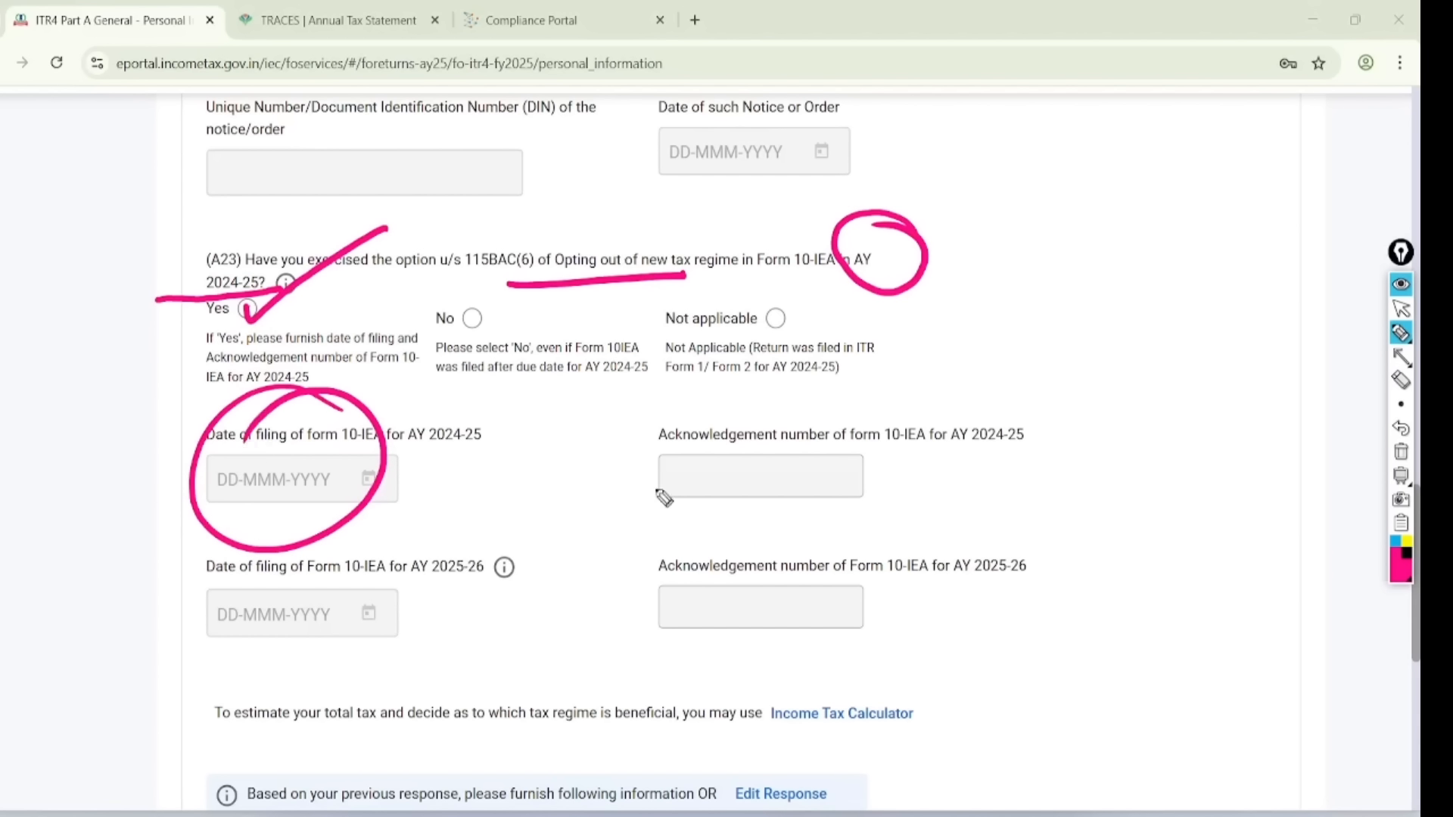
pyautogui.moveTo(868, 419); pyautogui.dragTo(746, 519)
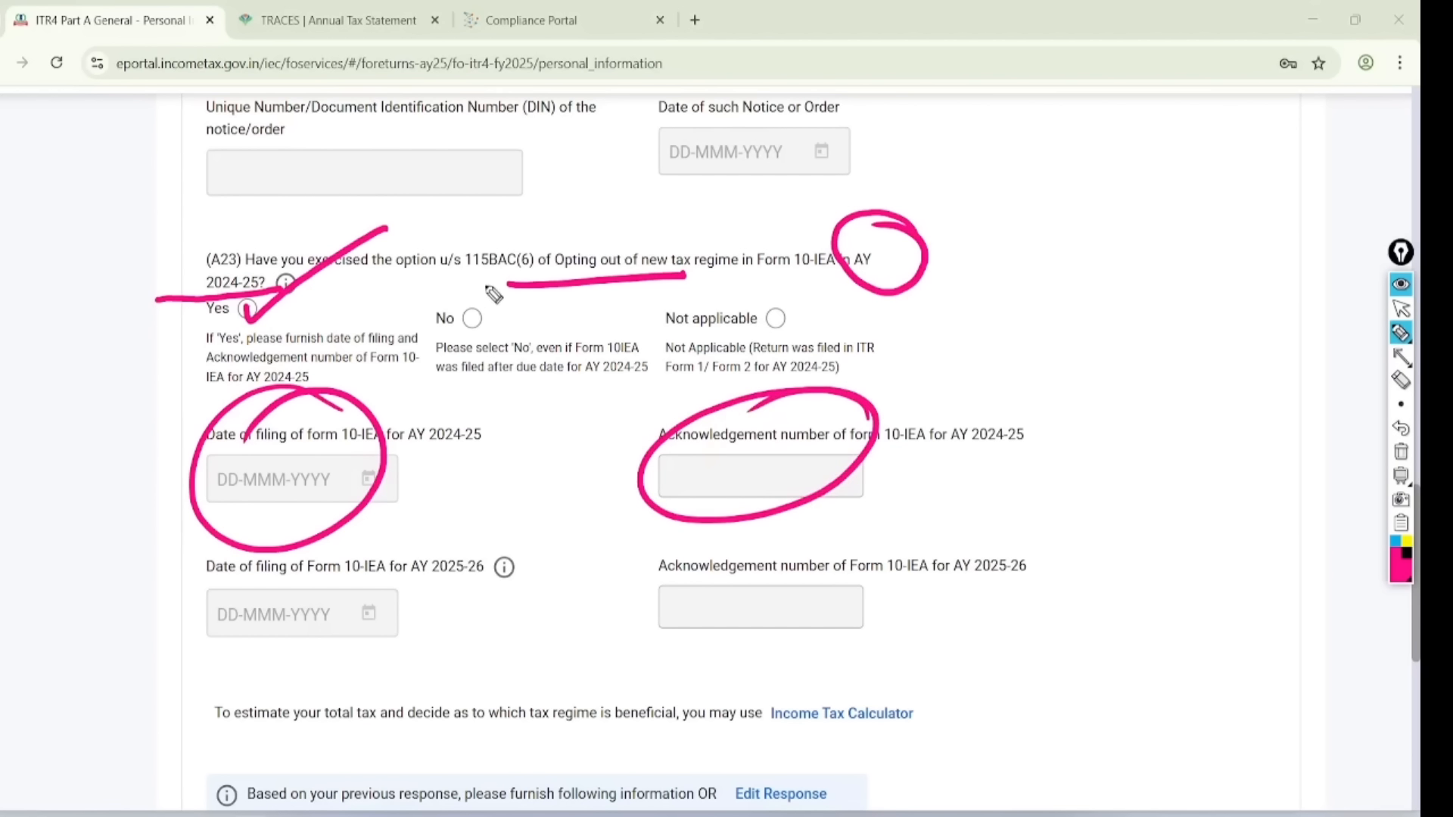
pyautogui.moveTo(454, 313); pyautogui.dragTo(570, 245)
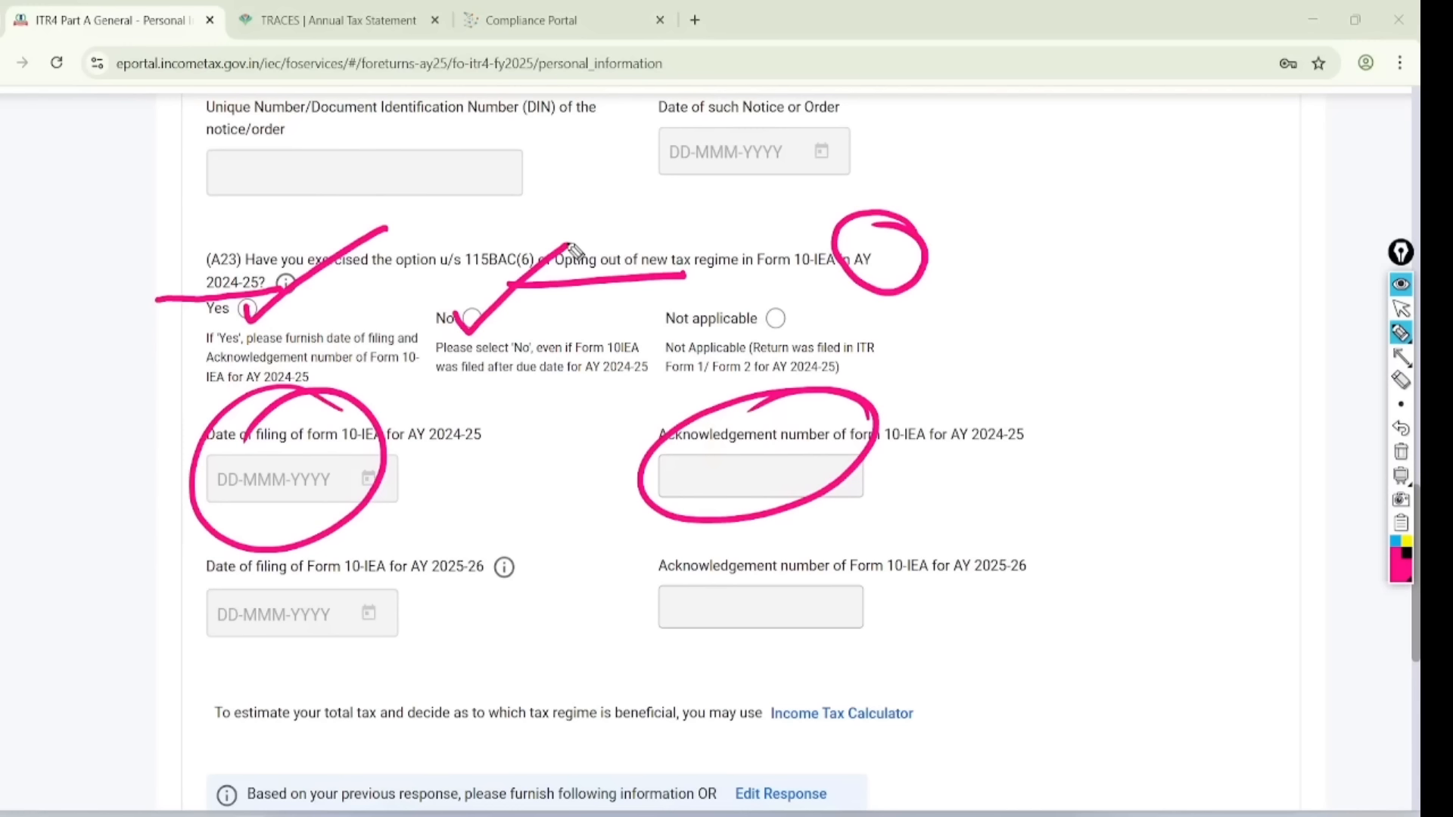
pyautogui.moveTo(768, 307); pyautogui.dragTo(868, 282)
pyautogui.click(1400, 309)
pyautogui.click(1400, 452)
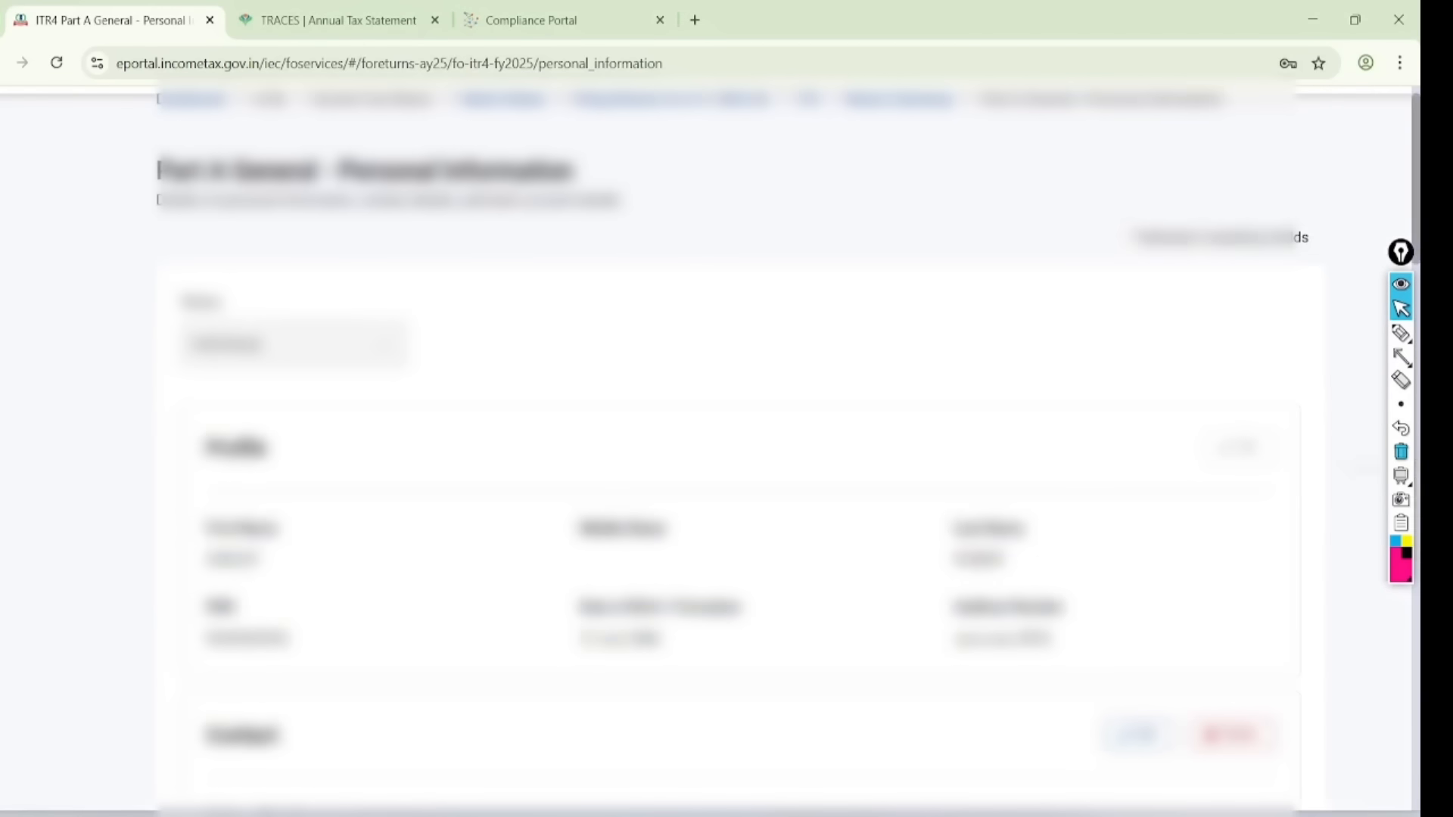
# - Circle the Form 10-IEA for AY 2025-26 wording and tick the No answer
pyautogui.scroll(-14, 116, 324)
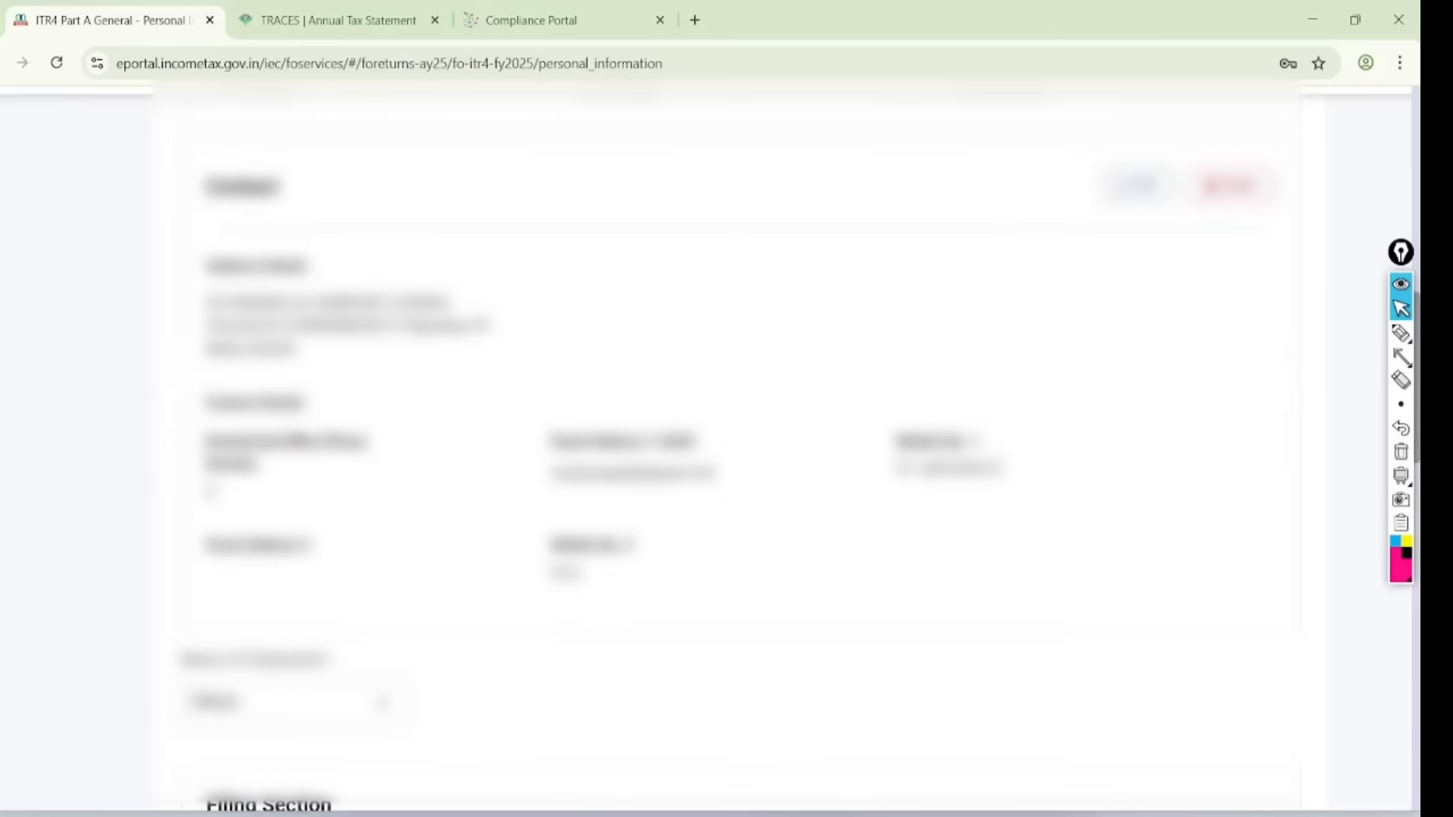
pyautogui.scroll(-9, 966, 446)
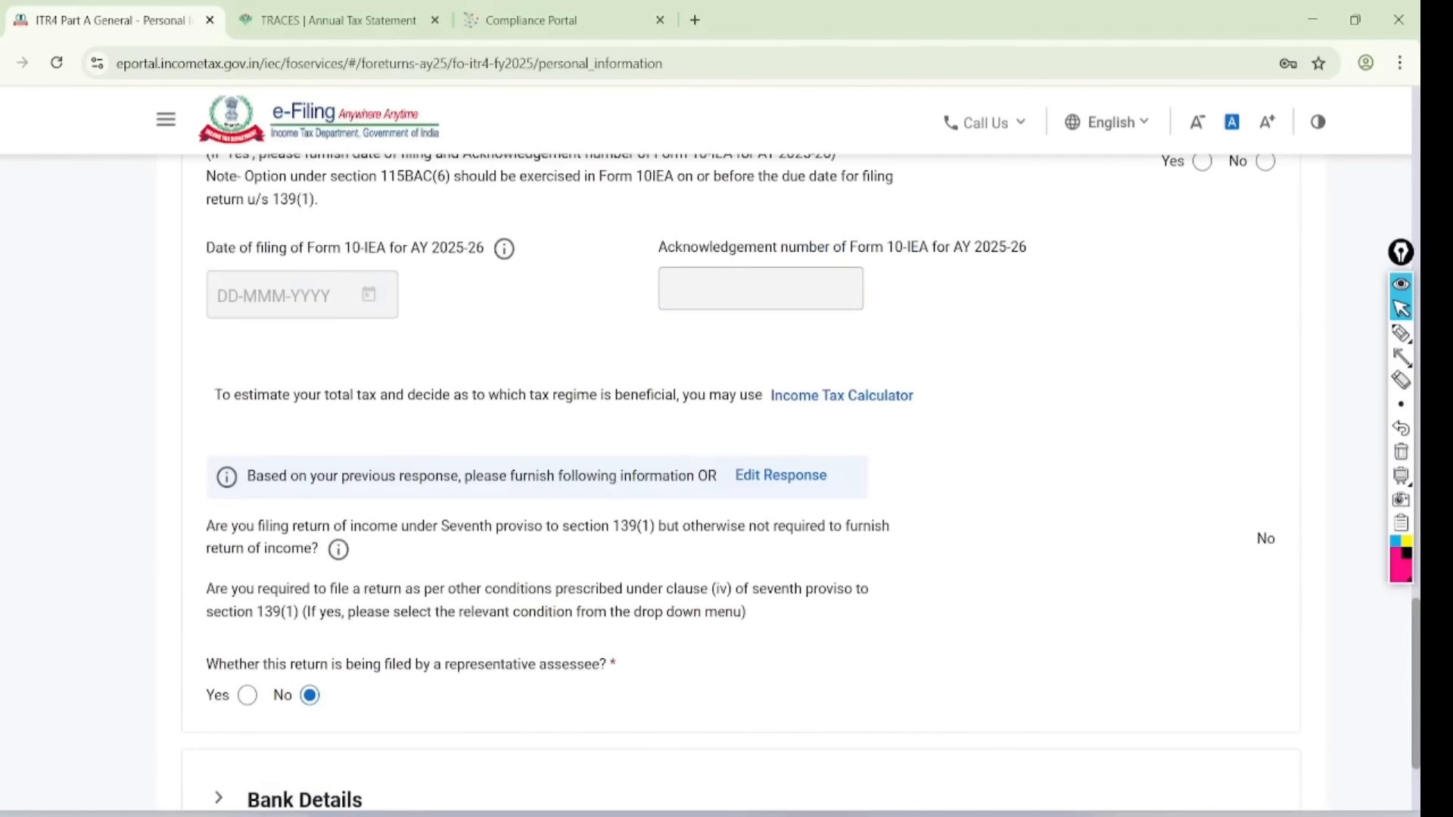
pyautogui.scroll(6, 966, 447)
pyautogui.scroll(-2, 976, 424)
pyautogui.scroll(-3, 757, 447)
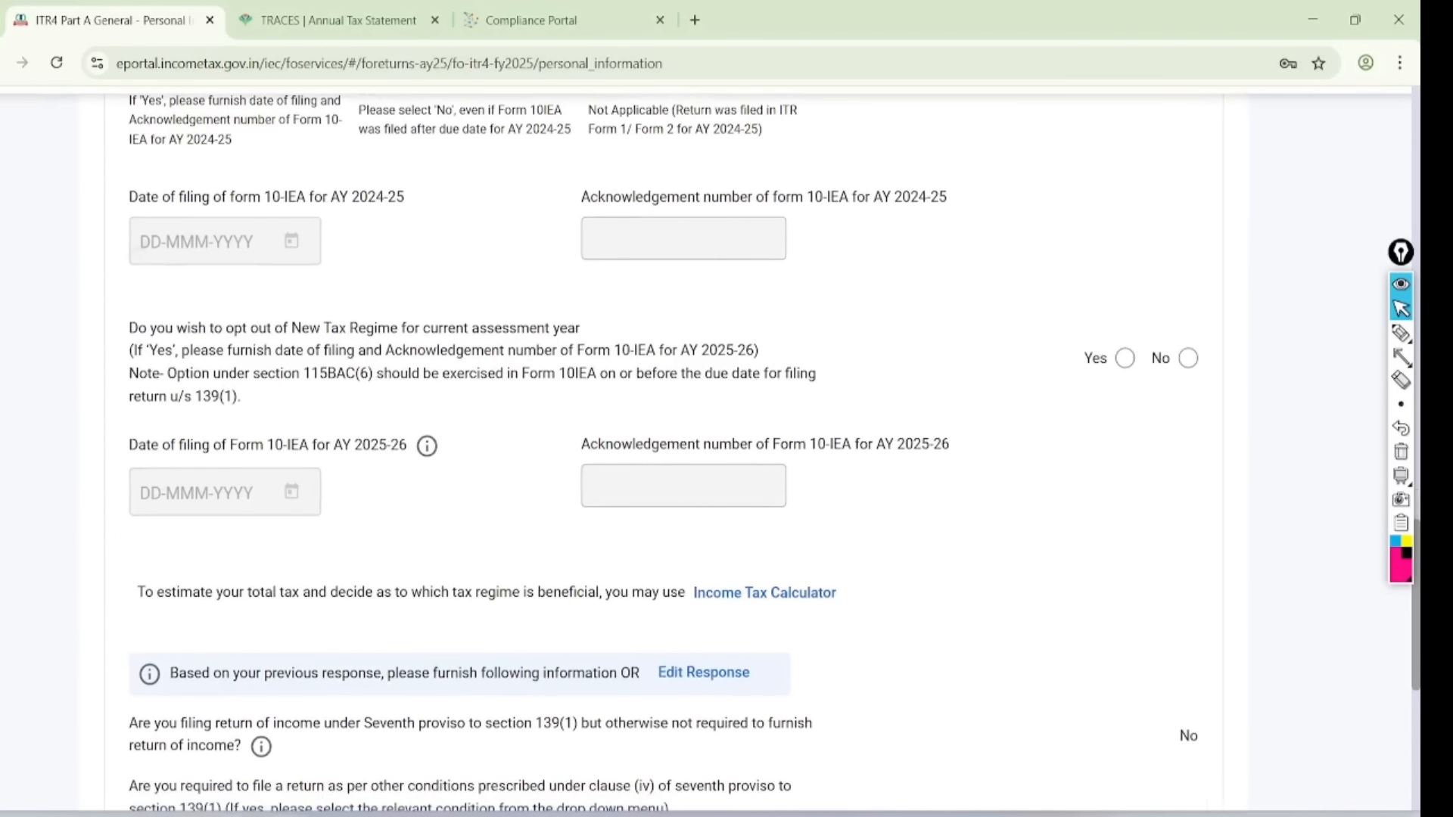
pyautogui.scroll(1, 757, 447)
pyautogui.click(1400, 333)
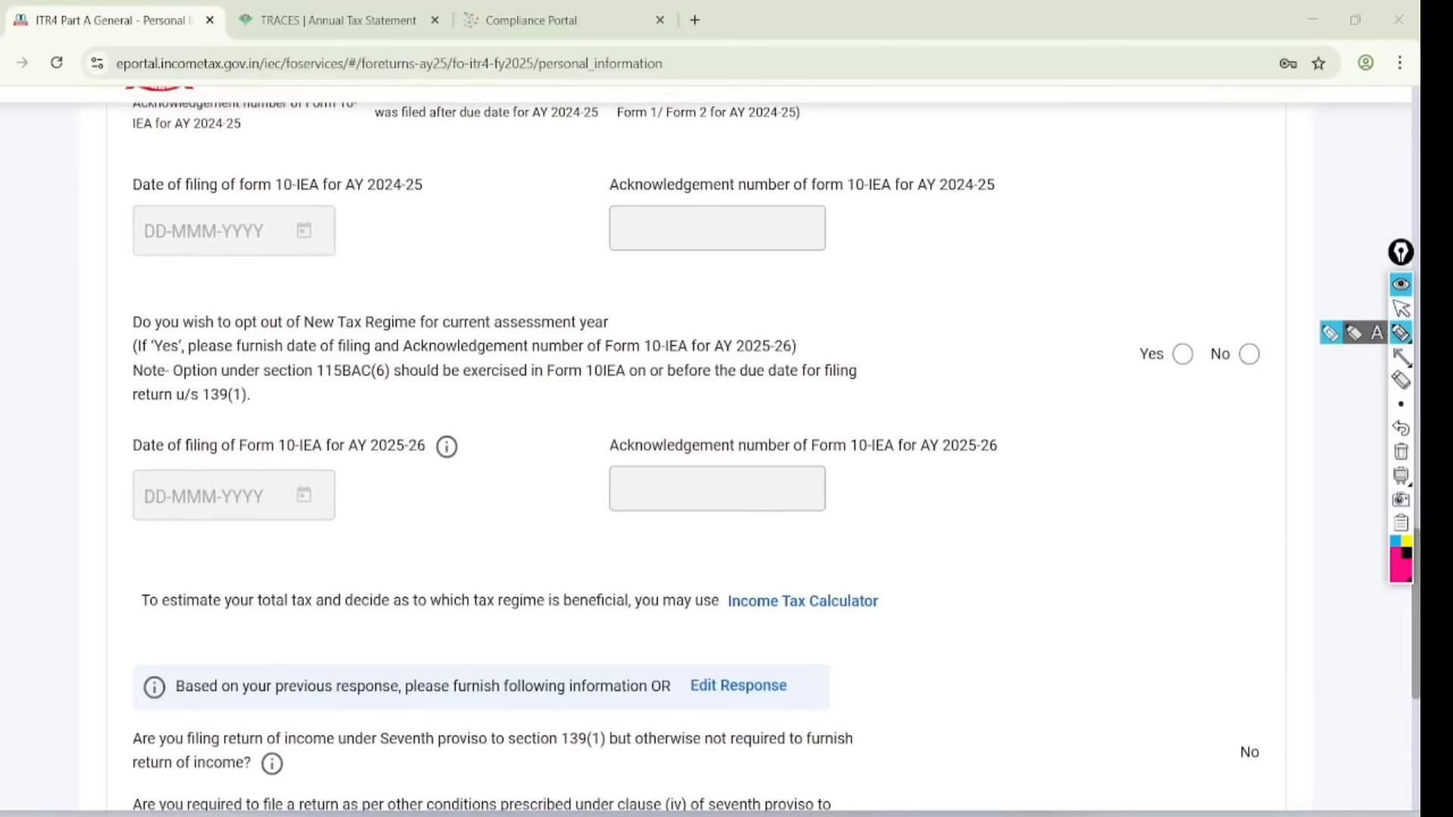
pyautogui.moveTo(641, 360)
pyautogui.mouseDown()
pyautogui.moveTo(817, 355)
pyautogui.moveTo(648, 319)
pyautogui.moveTo(635, 376)
pyautogui.mouseUp()
pyautogui.moveTo(1250, 357); pyautogui.dragTo(1368, 285)
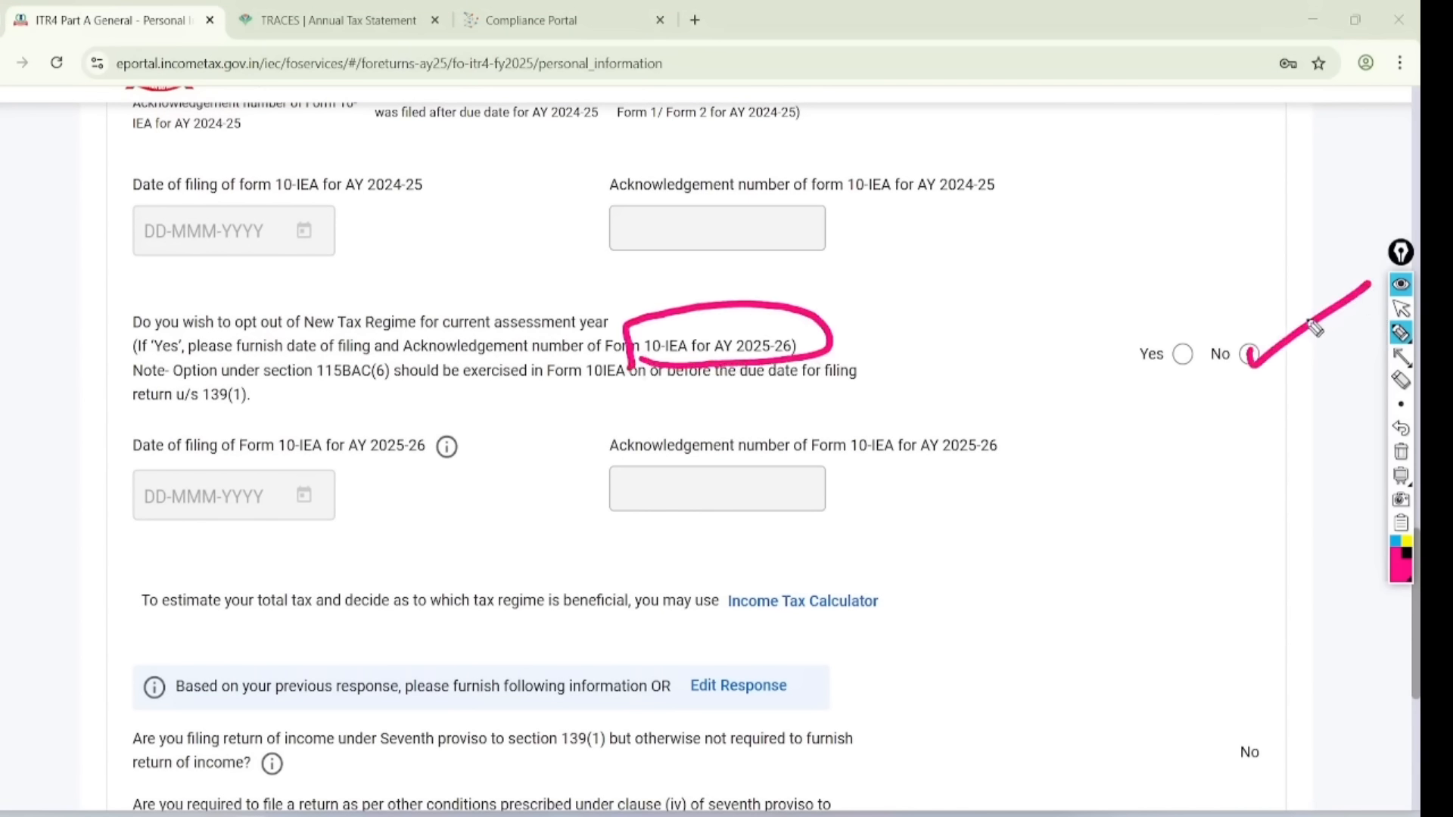
# - Handwrite the 7LAZ and 5LAZ notes beside the No and Yes answers, then clear all marks
pyautogui.moveTo(1224, 409)
pyautogui.mouseDown()
pyautogui.moveTo(1246, 433)
pyautogui.moveTo(1351, 390)
pyautogui.mouseUp()
pyautogui.moveTo(1250, 435); pyautogui.dragTo(1355, 401)
pyautogui.moveTo(1241, 466); pyautogui.dragTo(1354, 419)
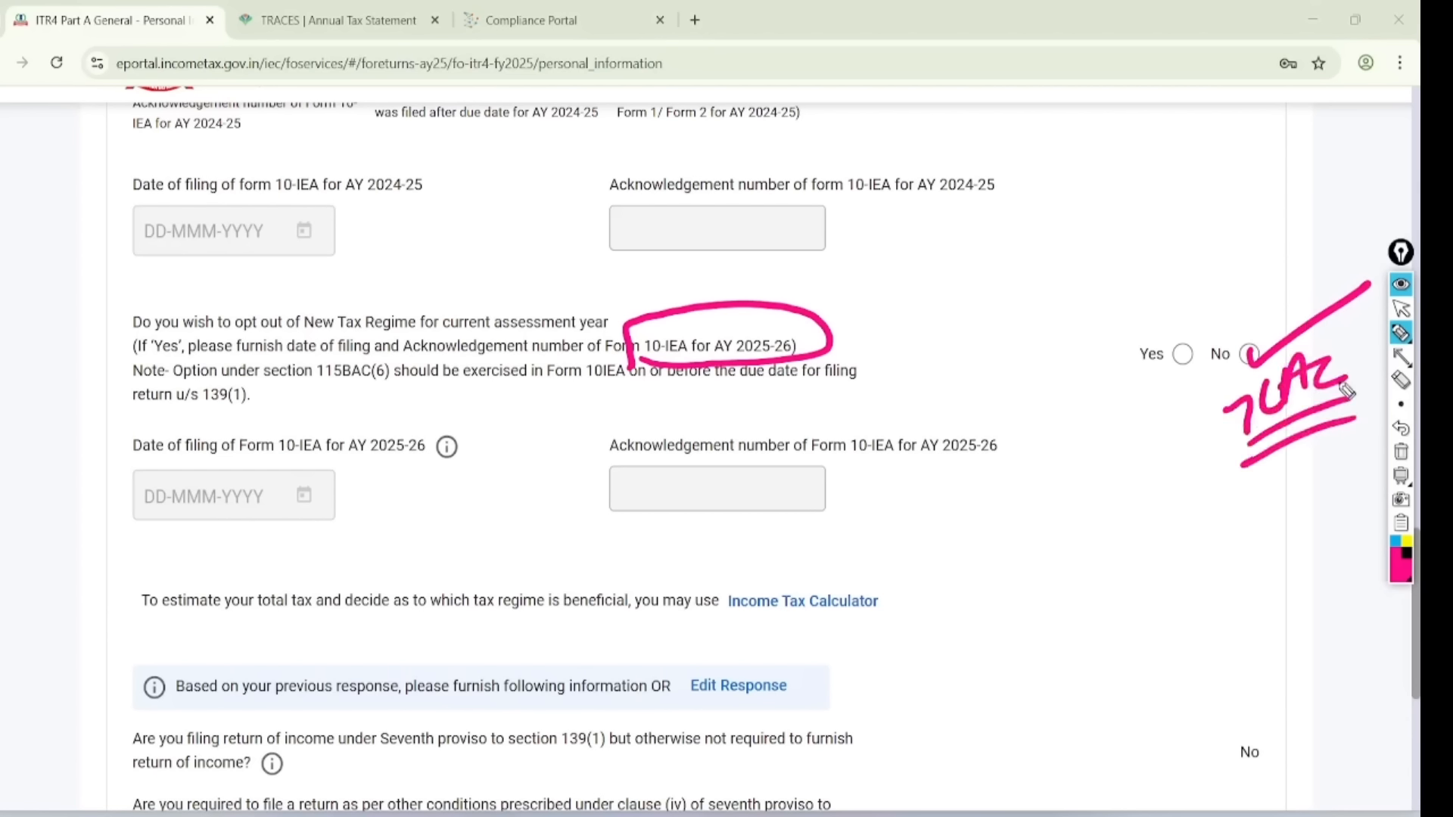
pyautogui.moveTo(1180, 350); pyautogui.dragTo(1278, 274)
pyautogui.moveTo(1093, 423)
pyautogui.mouseDown()
pyautogui.moveTo(1084, 477)
pyautogui.moveTo(1183, 430)
pyautogui.mouseUp()
pyautogui.click(1110, 420)
pyautogui.moveTo(1084, 478); pyautogui.dragTo(1175, 452)
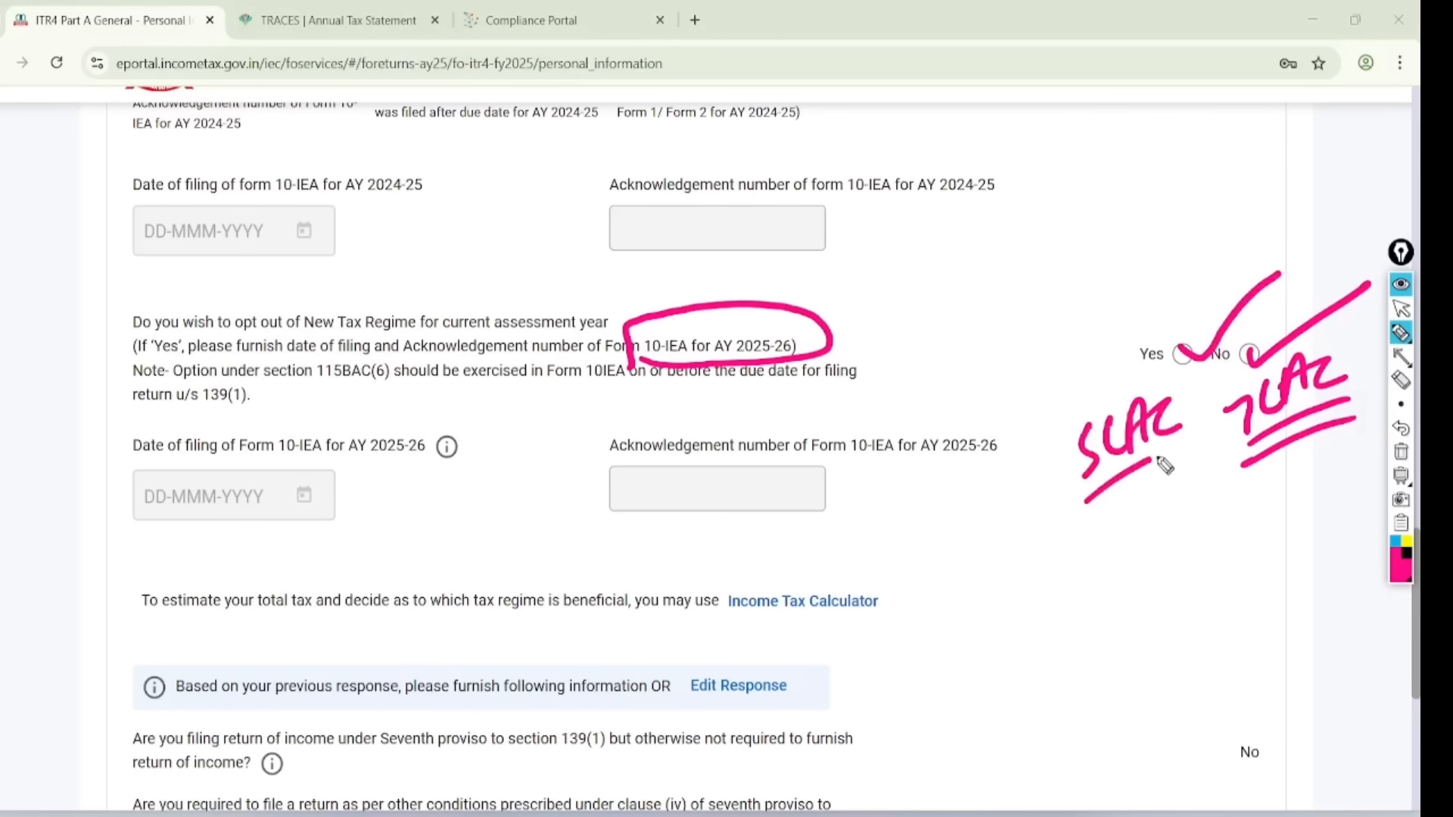
pyautogui.moveTo(1095, 515); pyautogui.dragTo(1161, 486)
pyautogui.click(1400, 309)
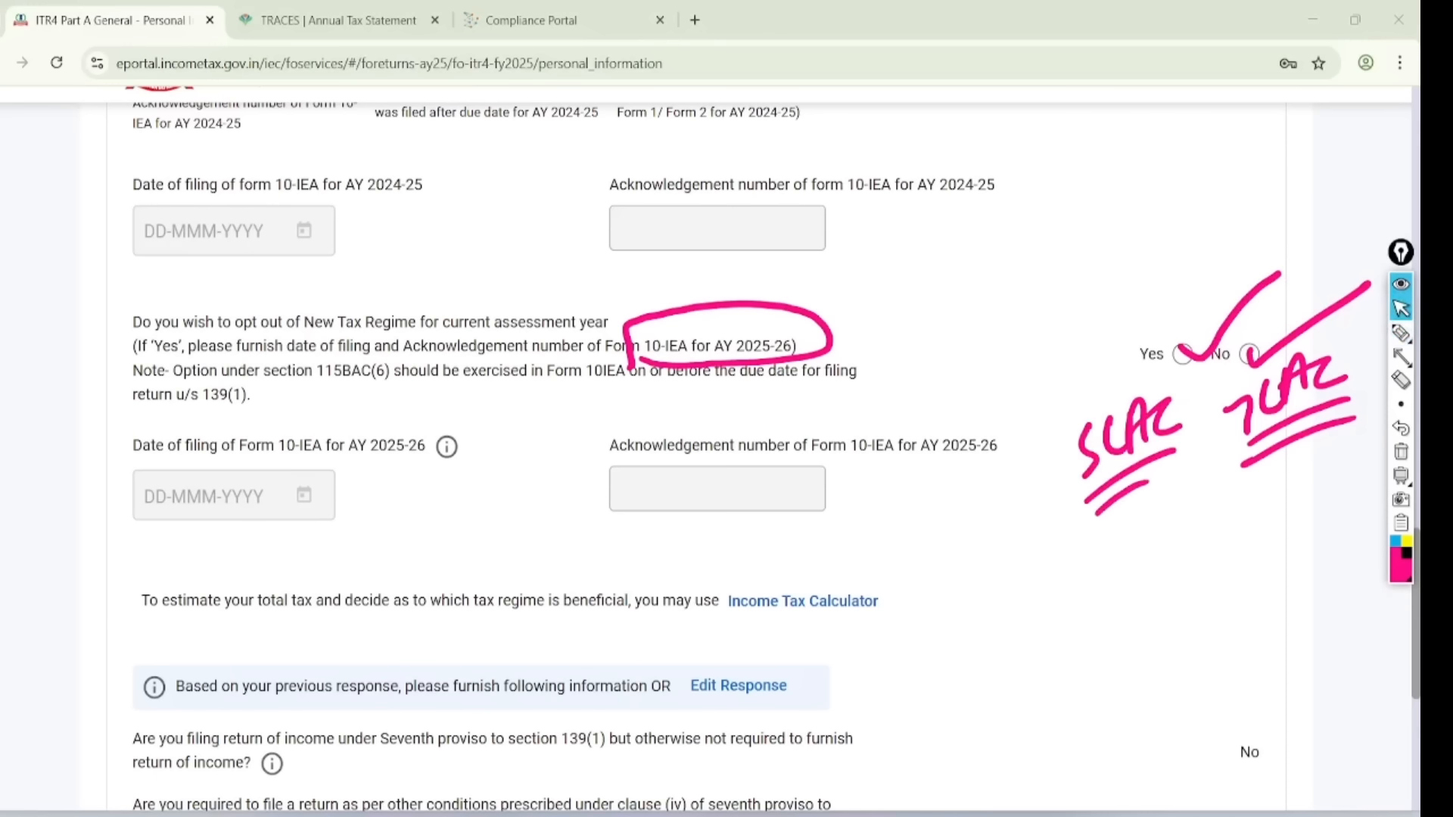
pyautogui.click(1400, 451)
# - Choose No for opting out of the New Tax Regime, review Bank Details, and confirm
pyautogui.click(1249, 354)
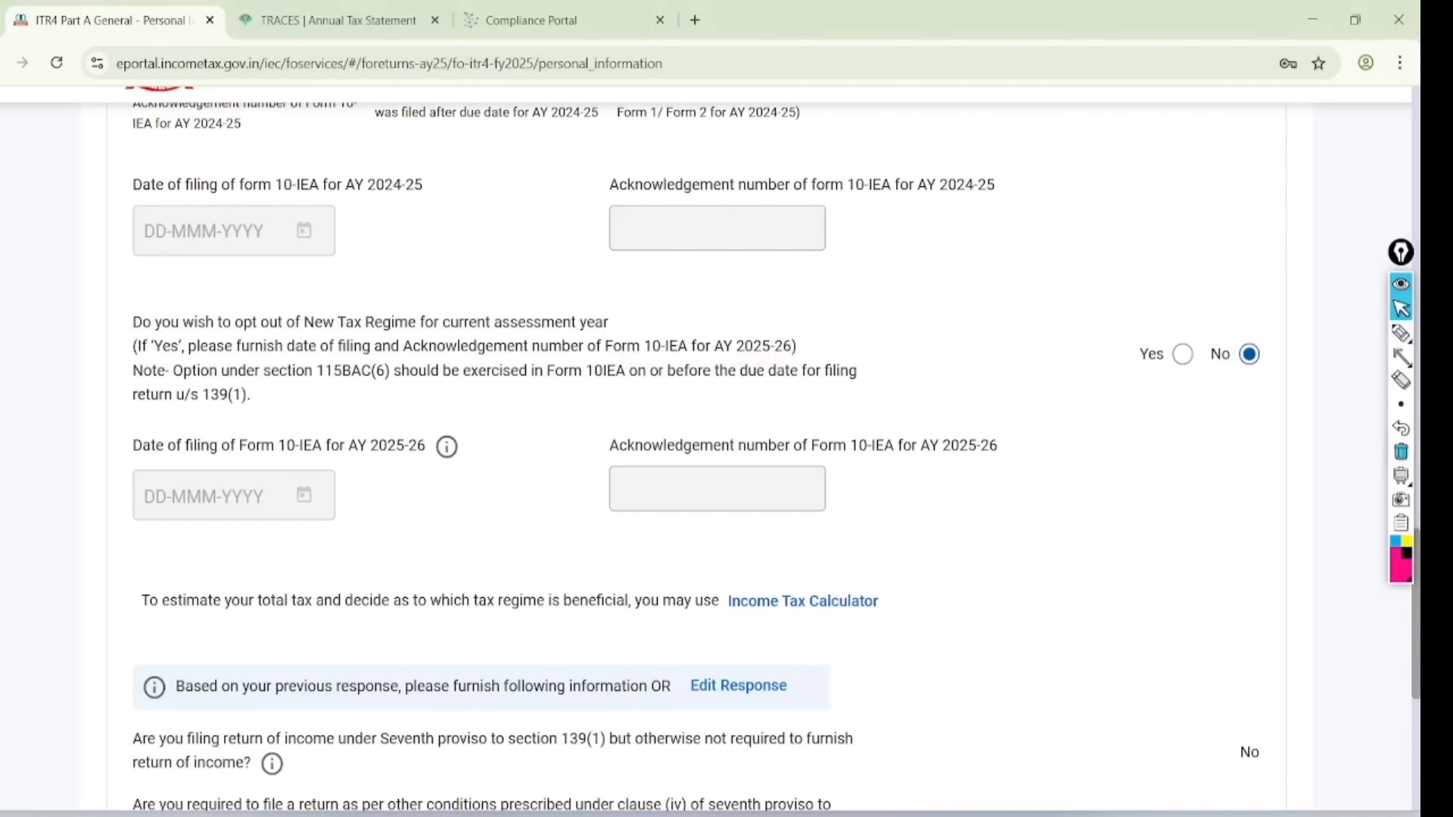
pyautogui.scroll(-5, 765, 449)
pyautogui.scroll(-2, 708, 450)
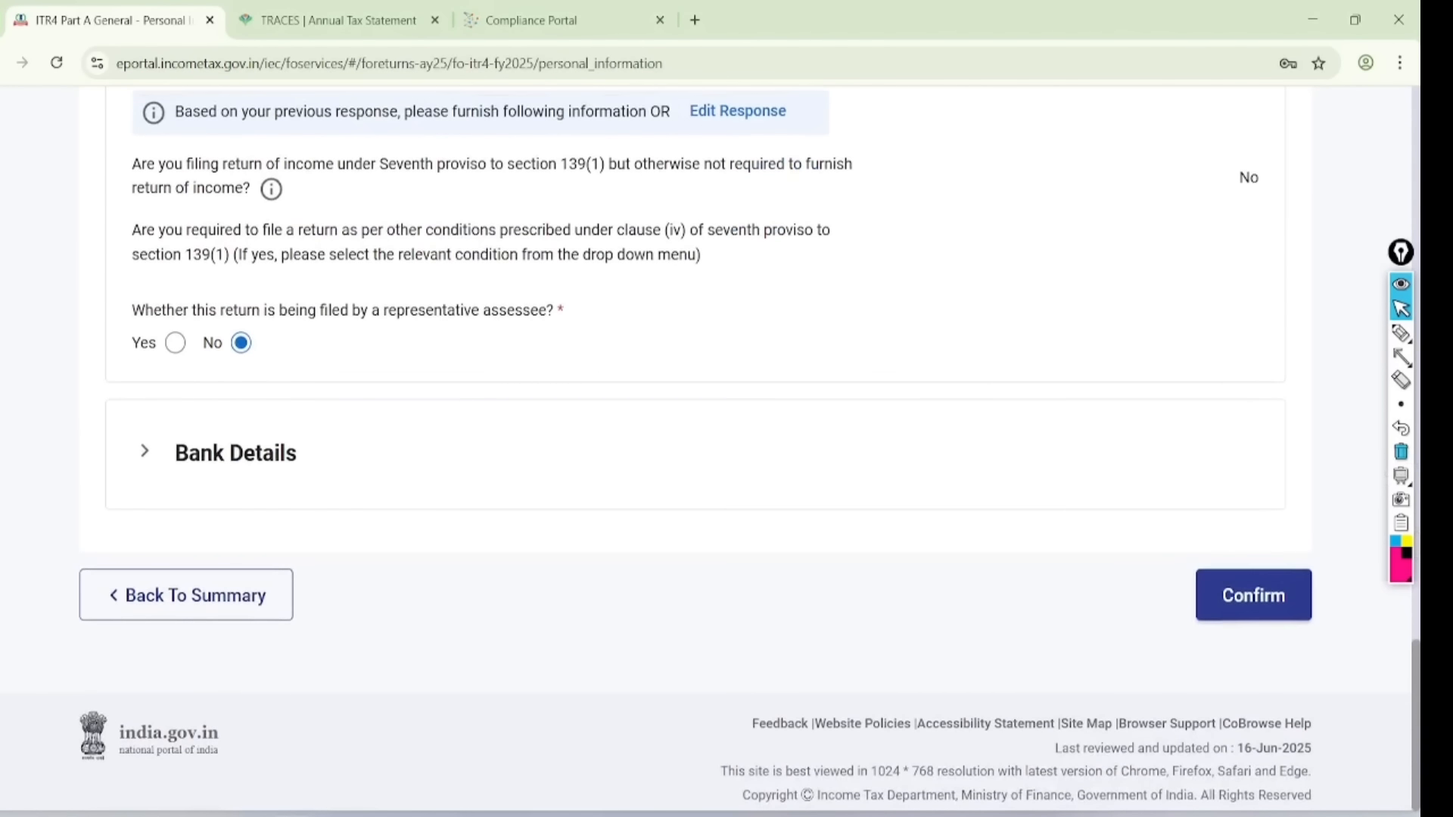
pyautogui.click(162, 445)
pyautogui.scroll(-4, 749, 450)
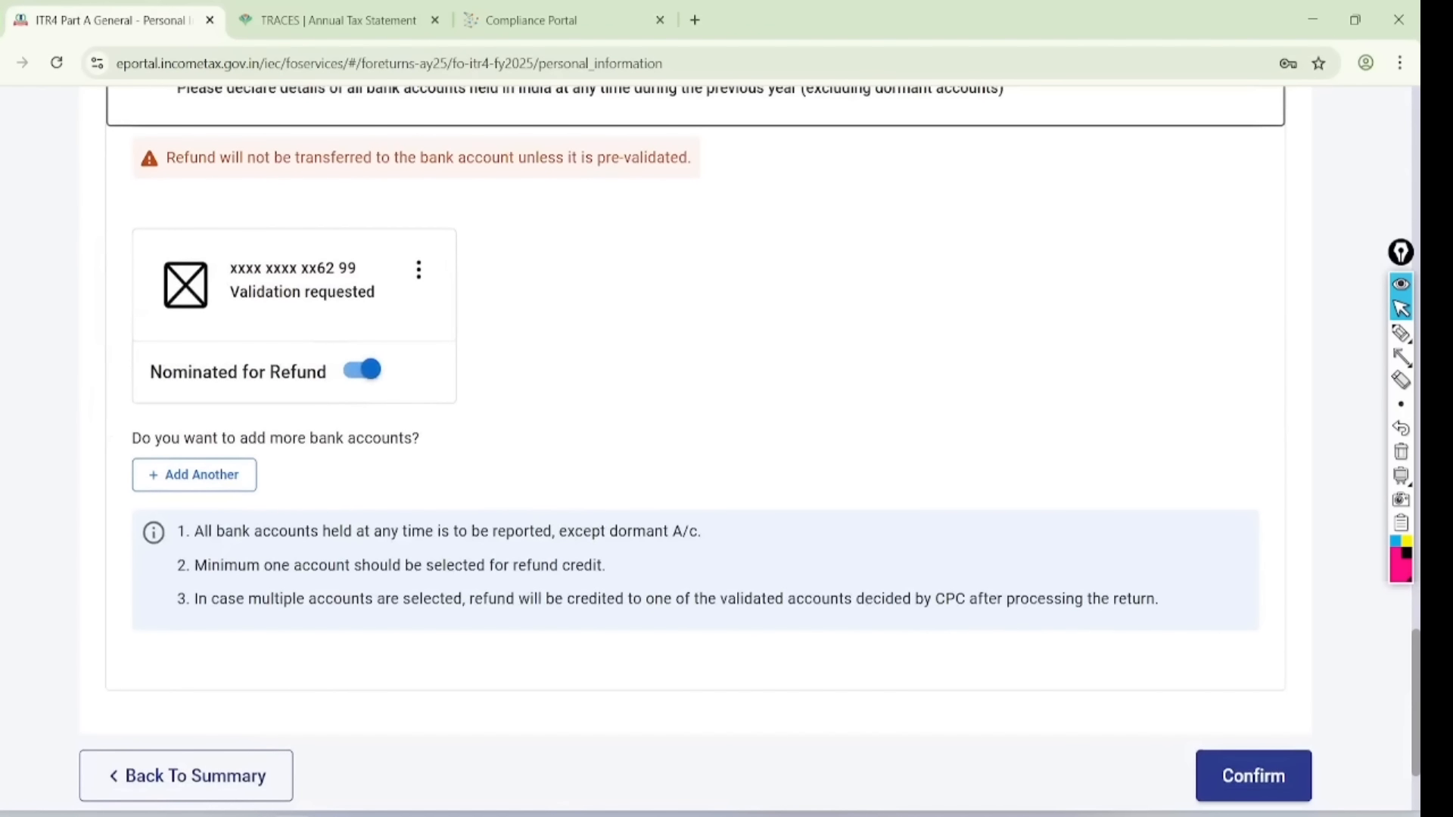
pyautogui.scroll(-2, 1253, 696)
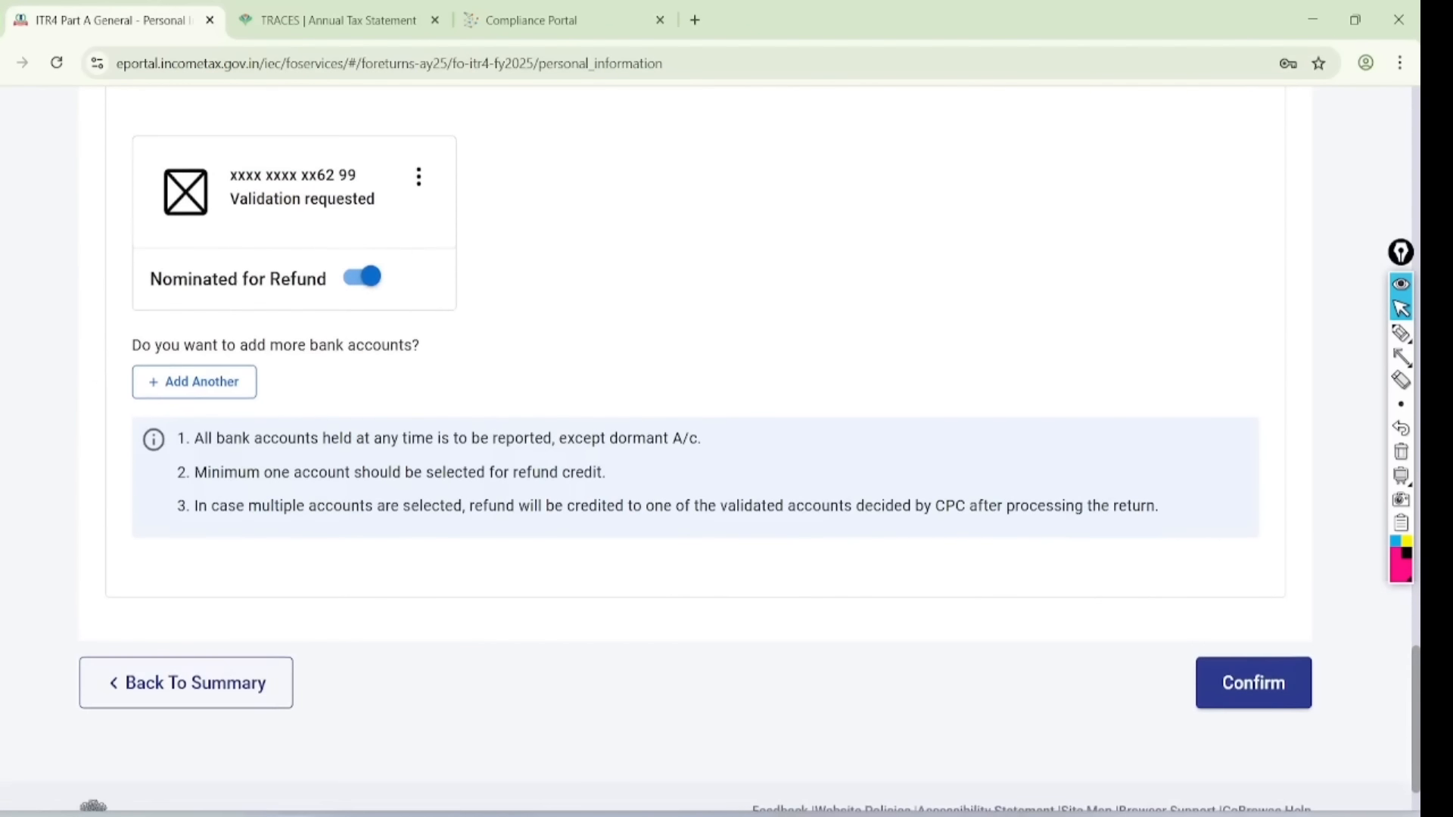
pyautogui.click(1253, 681)
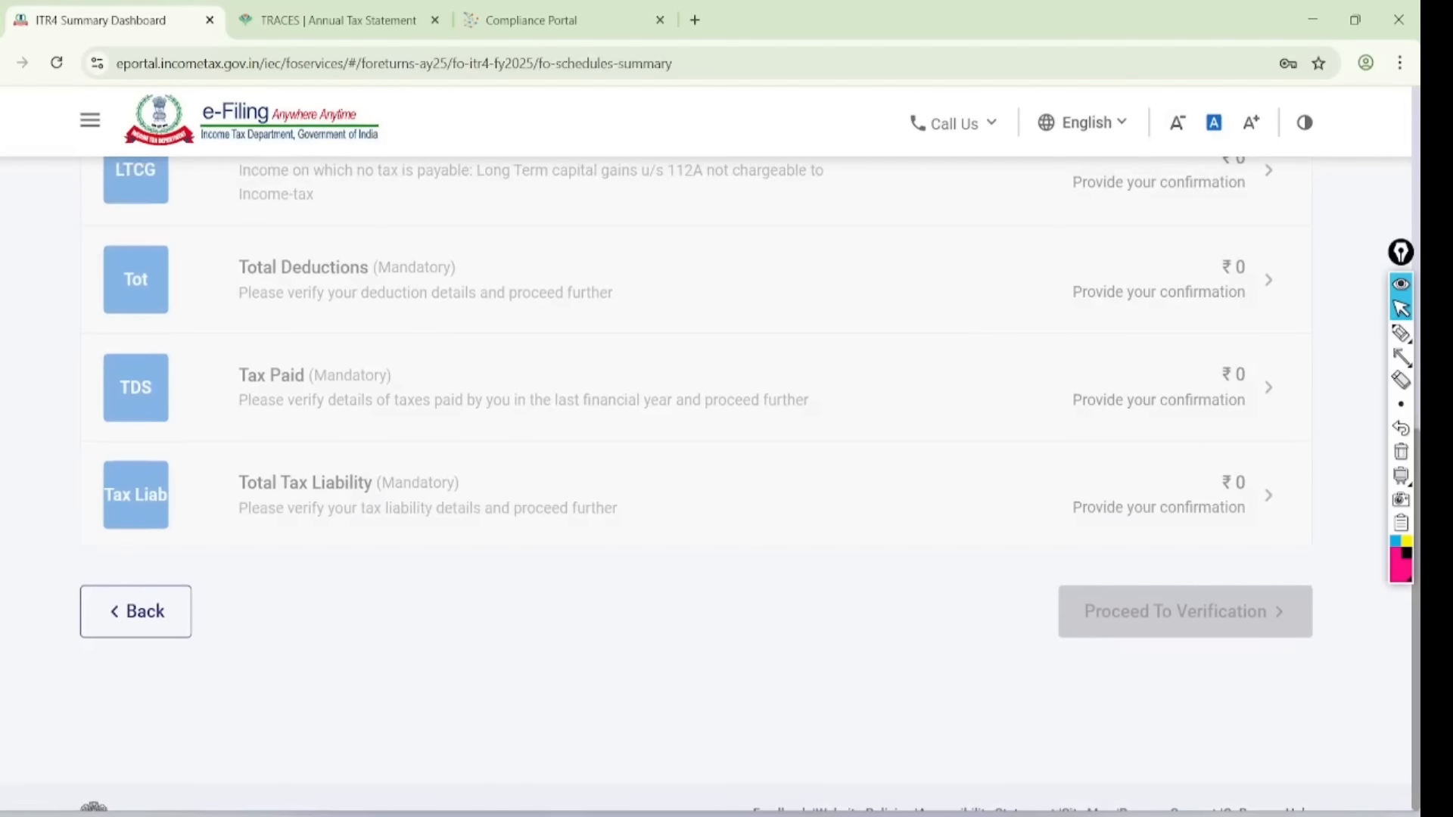
# - Circle the B1 Income from Business & Profession heading for editing, then clear the marks
pyautogui.scroll(3, 695, 485)
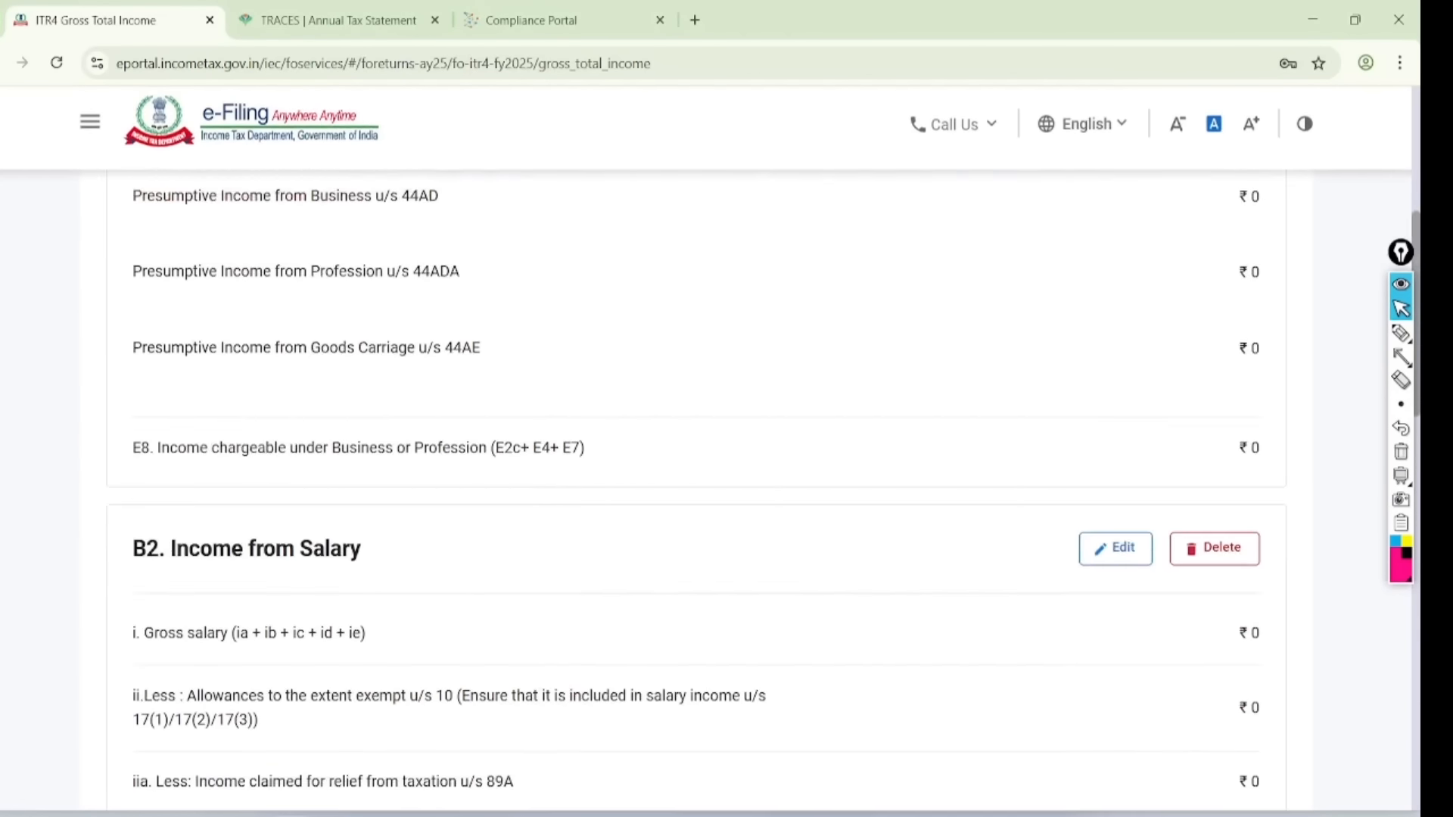
pyautogui.scroll(5, 695, 454)
pyautogui.scroll(-2, 696, 454)
pyautogui.scroll(-1, 696, 454)
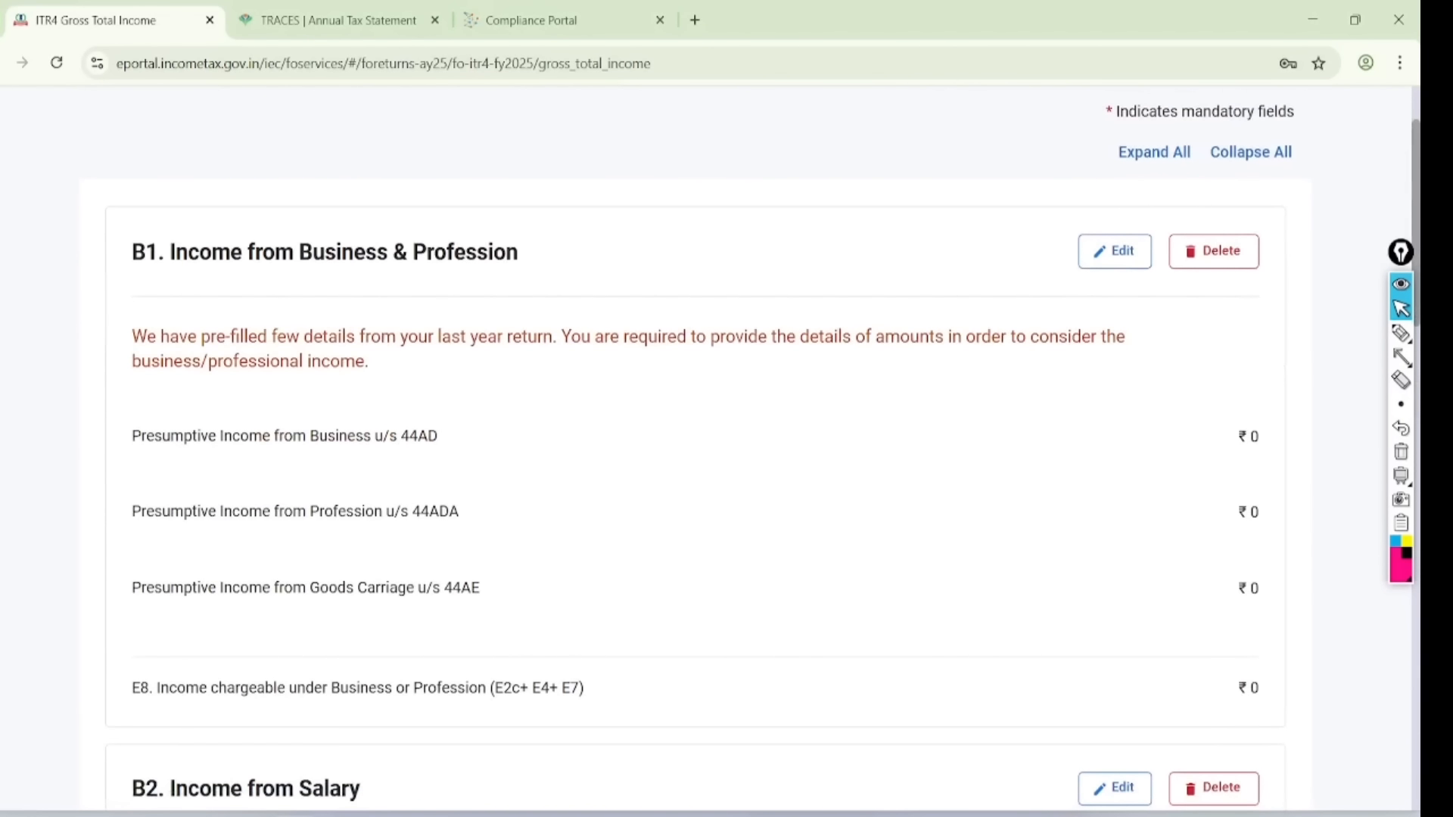
pyautogui.click(1400, 333)
pyautogui.moveTo(593, 202)
pyautogui.mouseDown()
pyautogui.moveTo(486, 162)
pyautogui.moveTo(125, 311)
pyautogui.moveTo(598, 193)
pyautogui.moveTo(506, 165)
pyautogui.mouseUp()
pyautogui.moveTo(1137, 184)
pyautogui.mouseDown()
pyautogui.moveTo(1096, 317)
pyautogui.moveTo(1072, 210)
pyautogui.mouseUp()
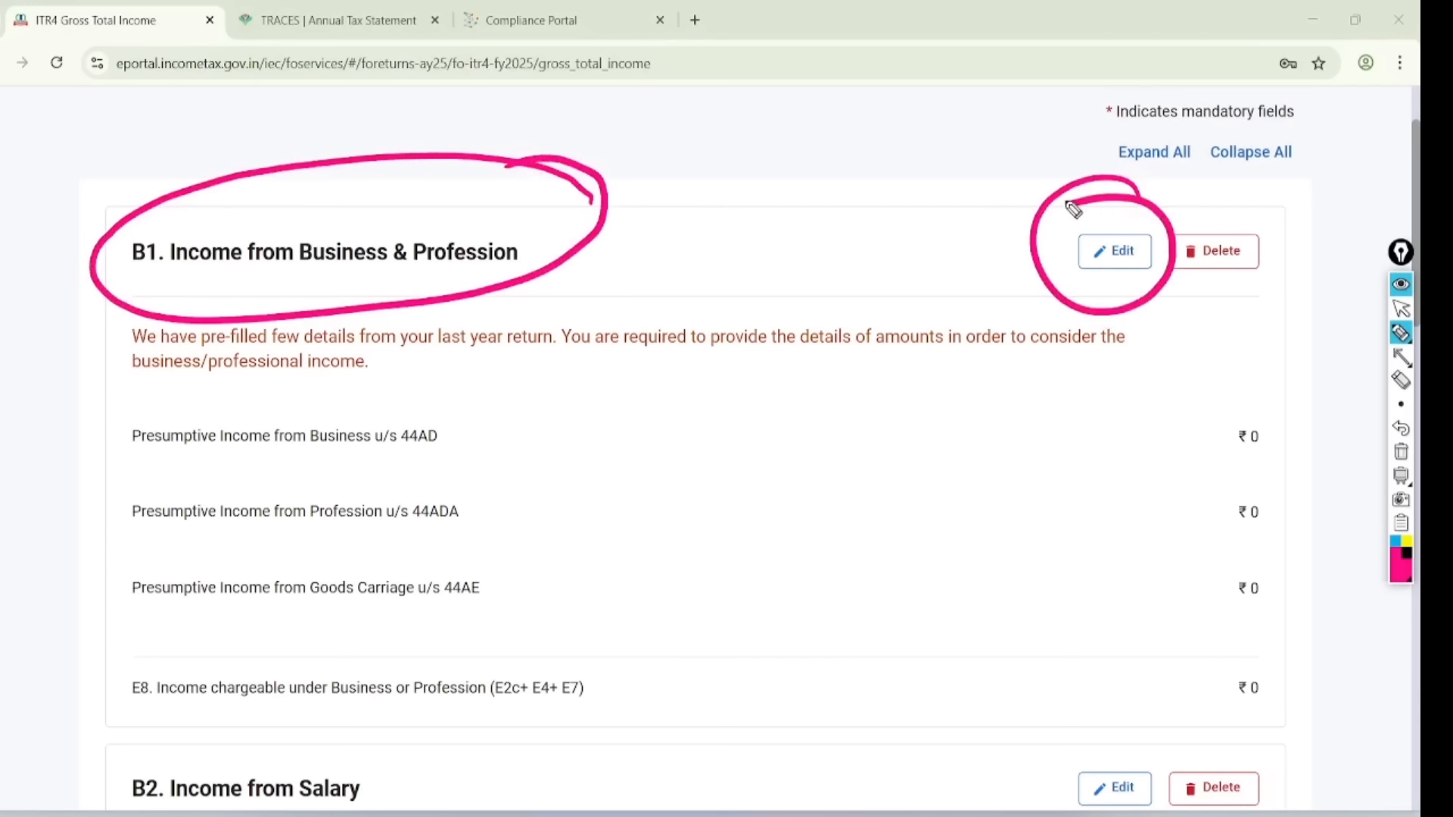
pyautogui.hotkey('ctrl', 'shift', '2')
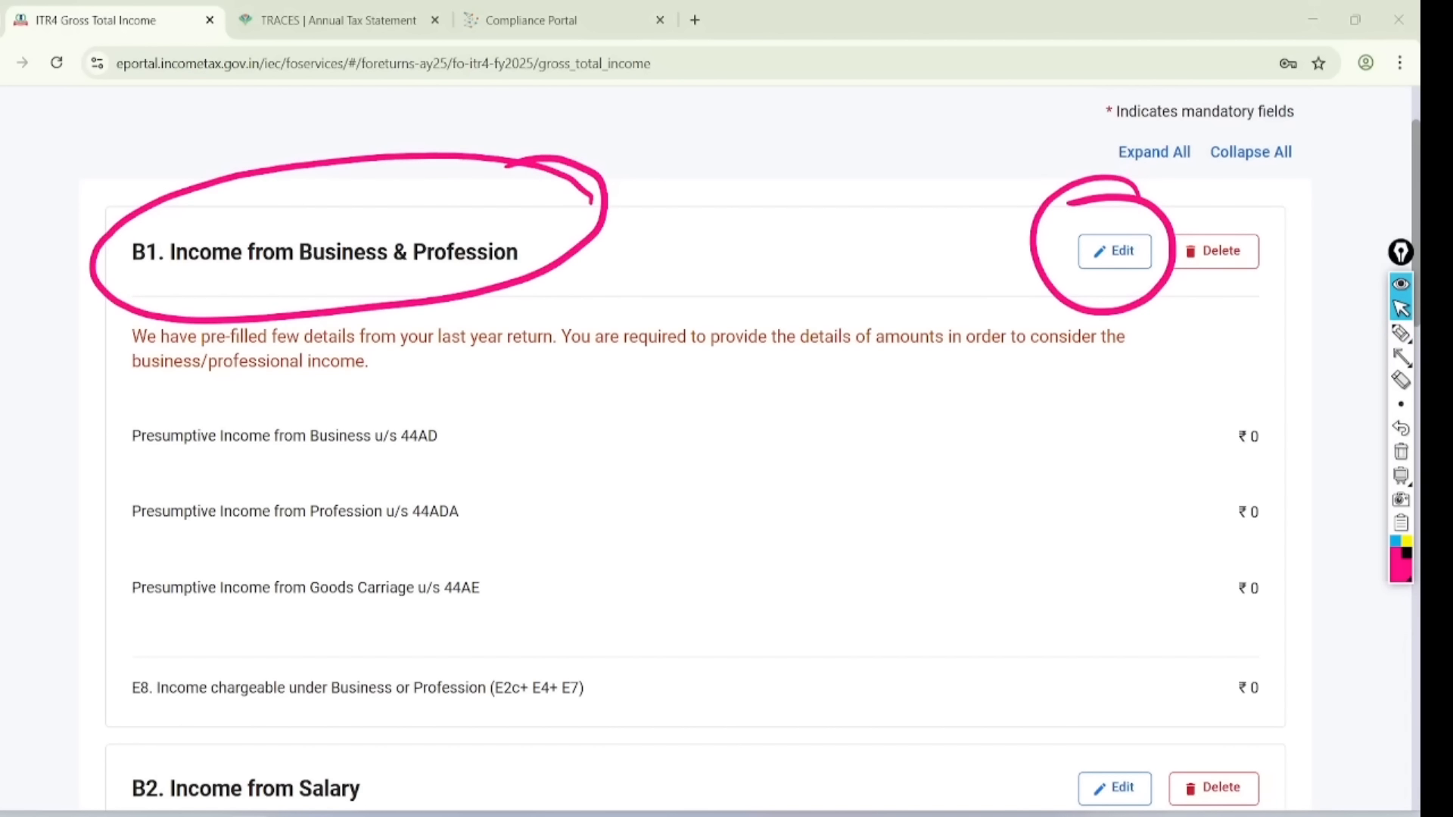
pyautogui.hotkey('ctrl', 'shift', '7')
# - Open B1 details and annotate the 44AD, 44ADA and 44AE headings with 6 and 8 rate notes
pyautogui.click(1113, 250)
pyautogui.scroll(-4, 709, 448)
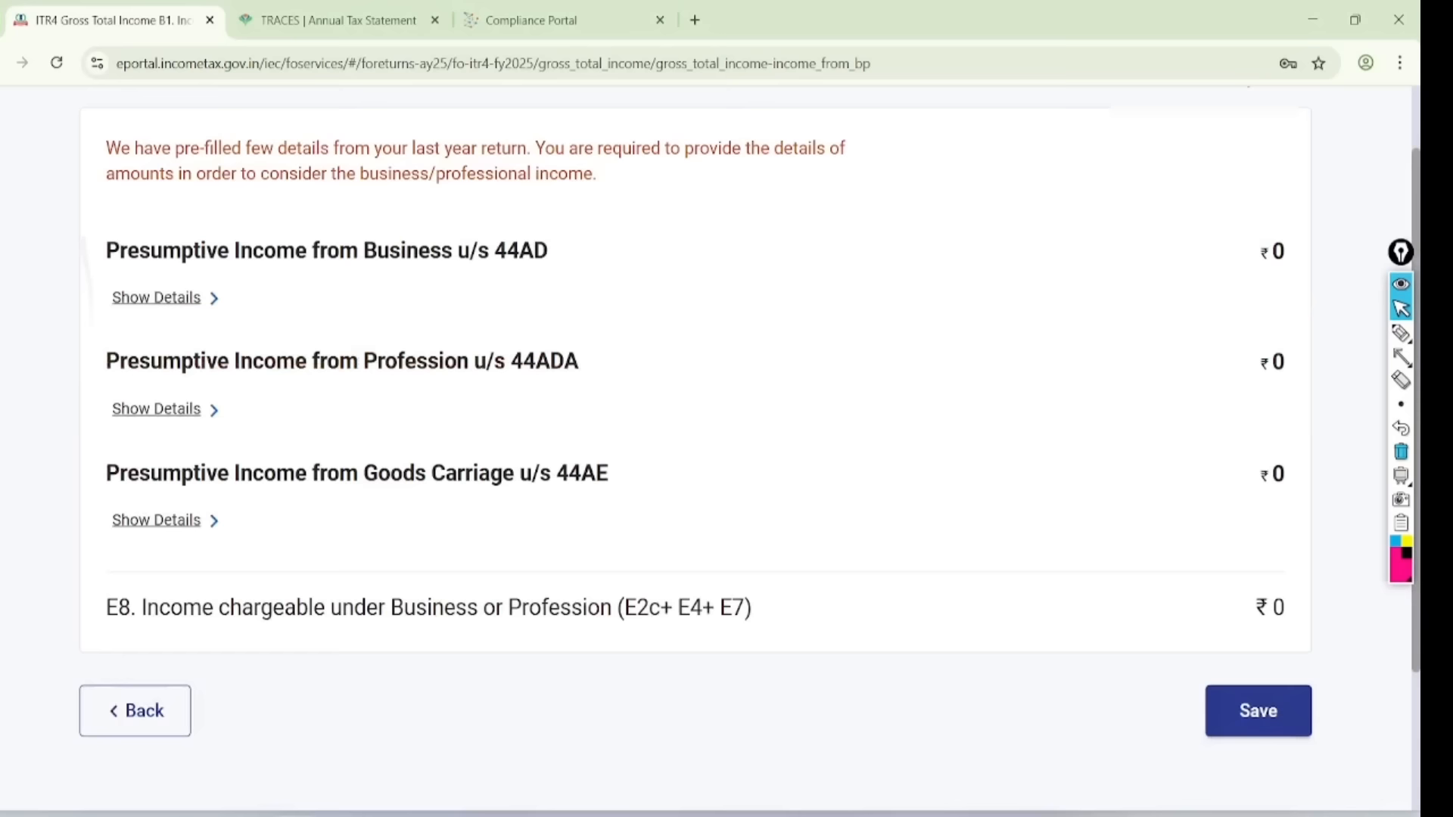
pyautogui.hotkey('ctrl', 'shift', '3')
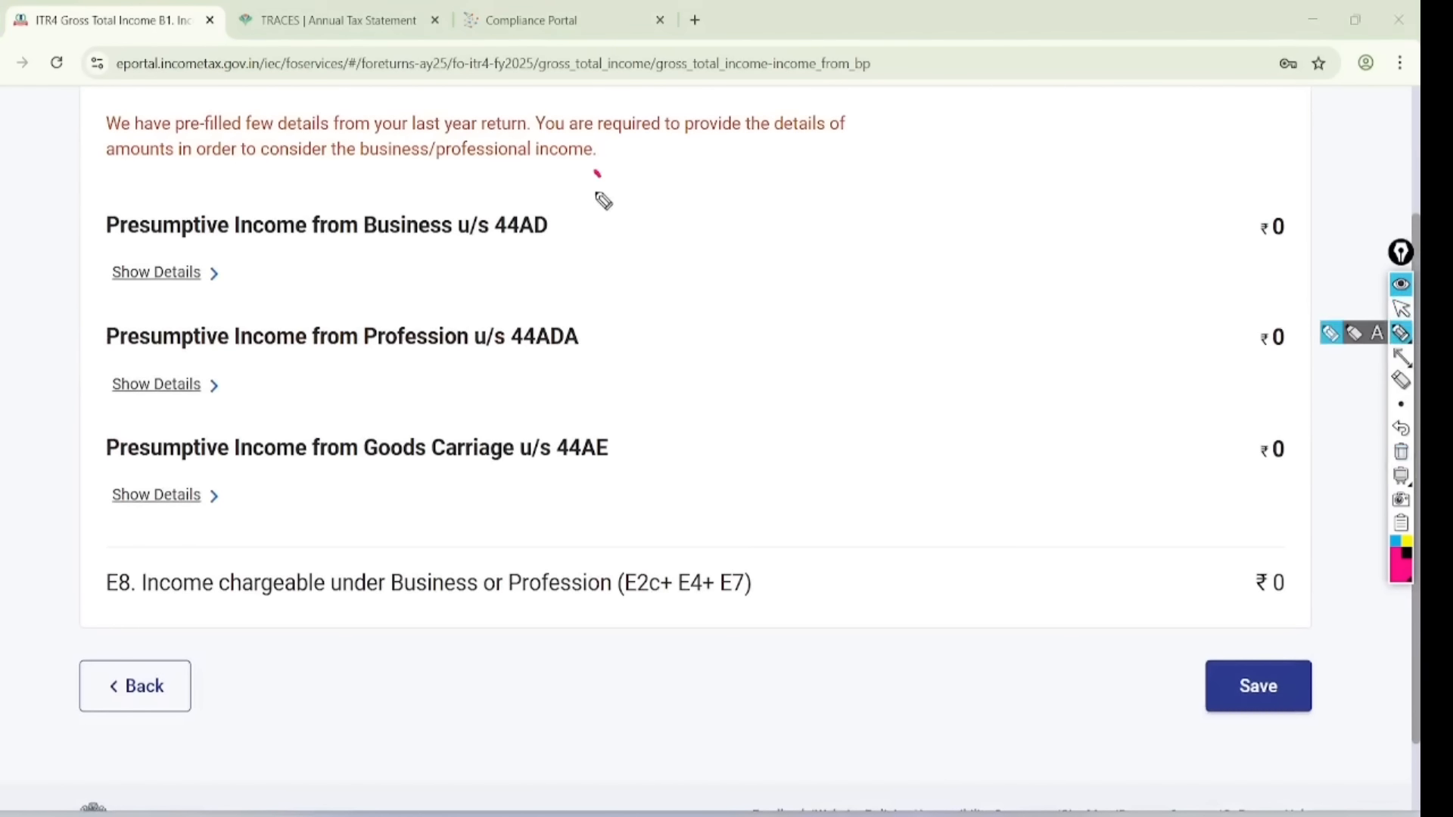
pyautogui.moveTo(603, 201)
pyautogui.mouseDown()
pyautogui.moveTo(583, 275)
pyautogui.moveTo(528, 188)
pyautogui.mouseUp()
pyautogui.moveTo(625, 333)
pyautogui.mouseDown()
pyautogui.moveTo(503, 325)
pyautogui.moveTo(628, 313)
pyautogui.moveTo(576, 301)
pyautogui.mouseUp()
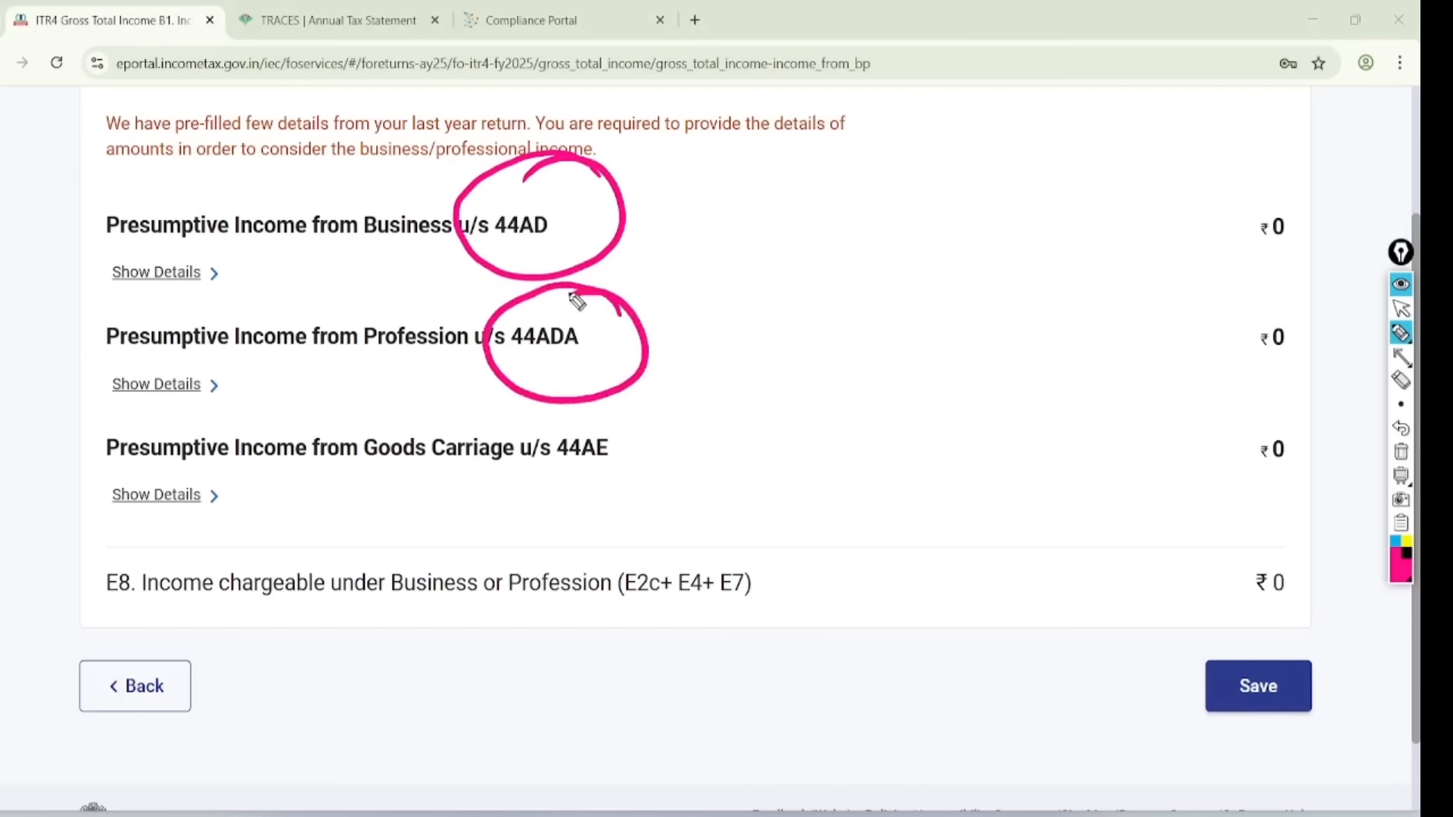
pyautogui.moveTo(666, 351)
pyautogui.mouseDown()
pyautogui.moveTo(784, 344)
pyautogui.moveTo(786, 326)
pyautogui.moveTo(794, 369)
pyautogui.mouseUp()
pyautogui.moveTo(697, 150); pyautogui.dragTo(669, 202)
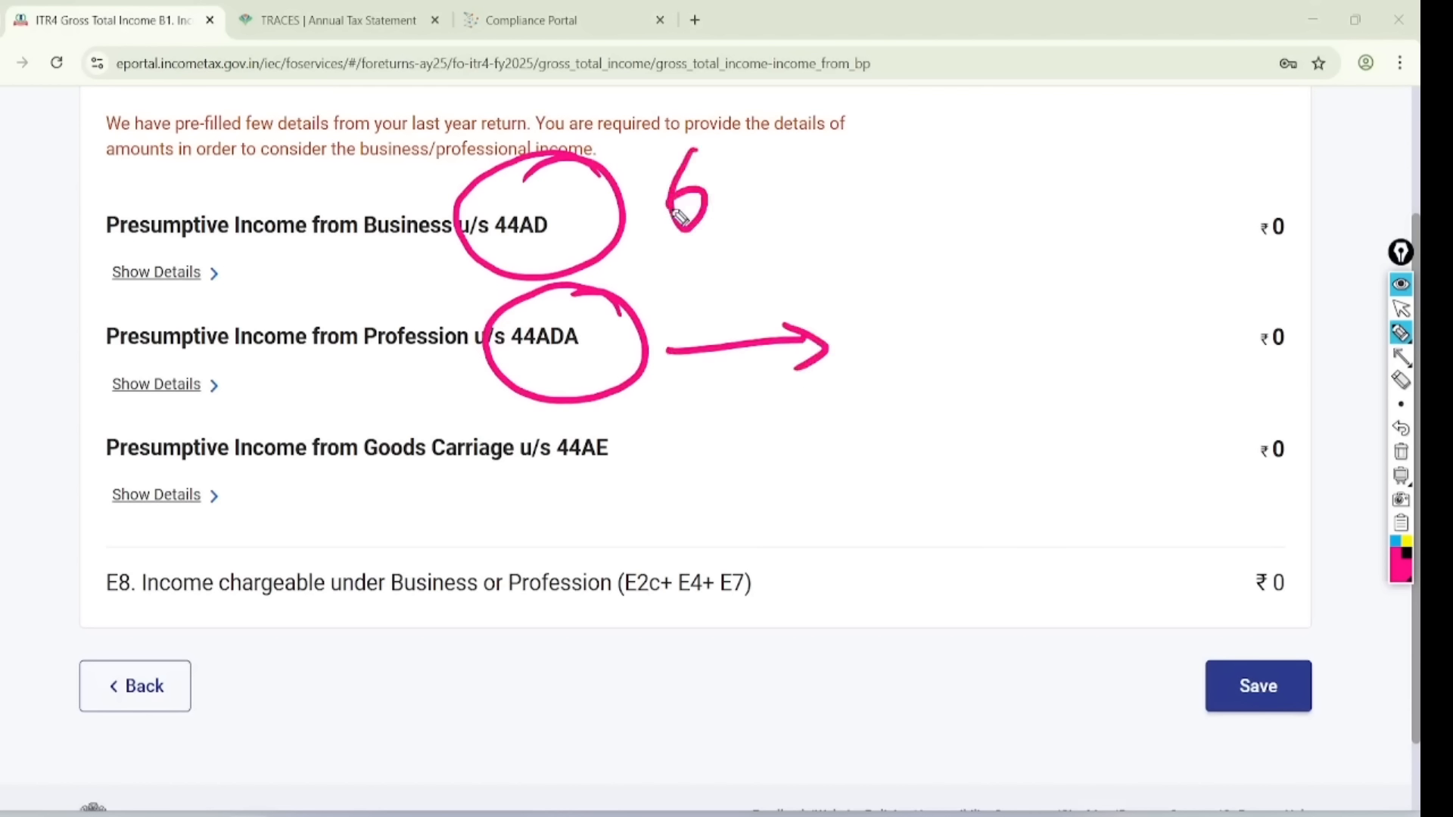
pyautogui.moveTo(752, 114); pyautogui.dragTo(751, 253)
pyautogui.moveTo(815, 148)
pyautogui.mouseDown()
pyautogui.moveTo(809, 175)
pyautogui.moveTo(798, 138)
pyautogui.mouseUp()
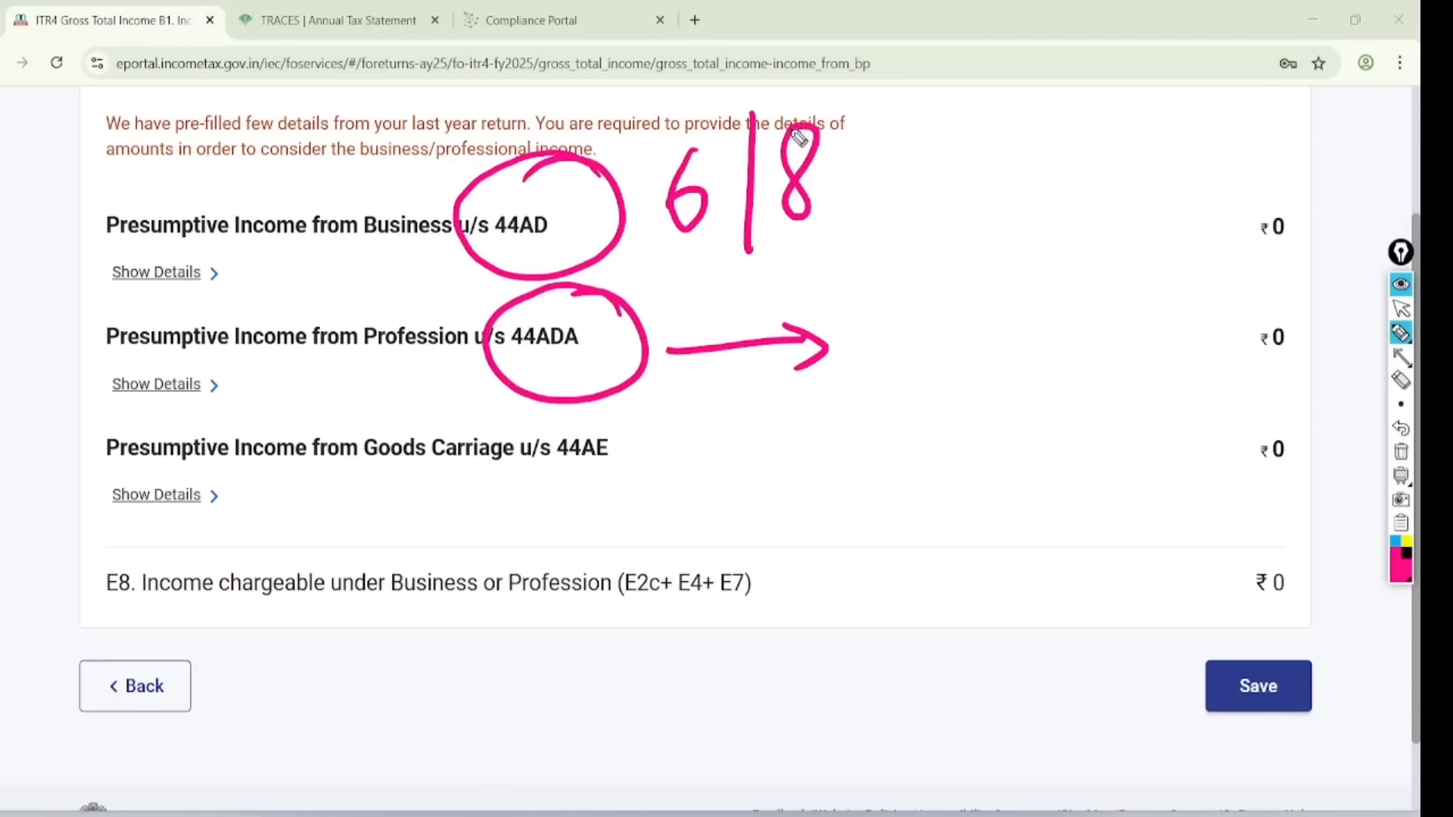
pyautogui.moveTo(654, 419)
pyautogui.mouseDown()
pyautogui.moveTo(593, 519)
pyautogui.moveTo(552, 423)
pyautogui.mouseUp()
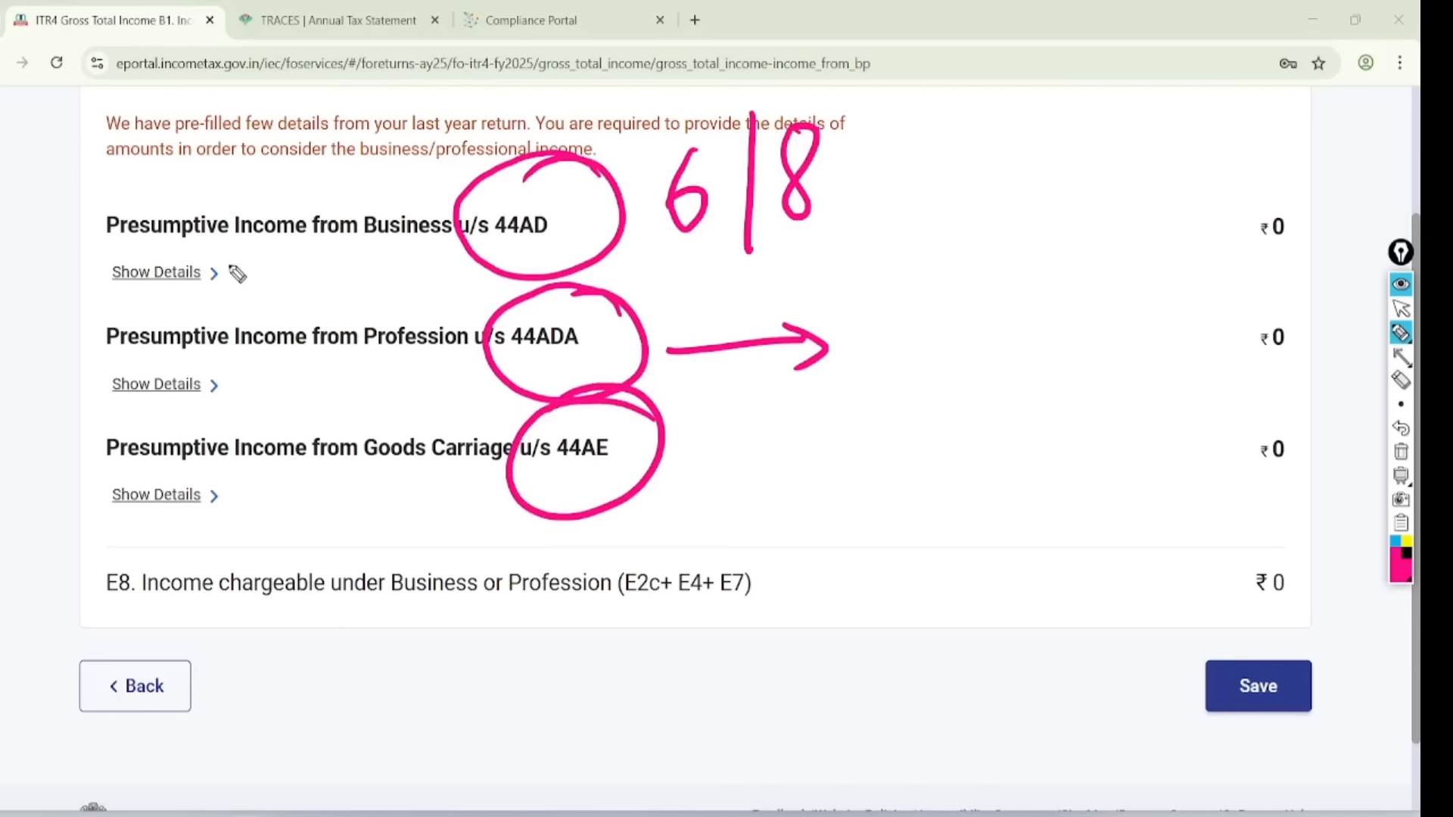
pyautogui.moveTo(234, 256)
pyautogui.mouseDown()
pyautogui.moveTo(181, 323)
pyautogui.moveTo(183, 239)
pyautogui.mouseUp()
pyautogui.click(1400, 308)
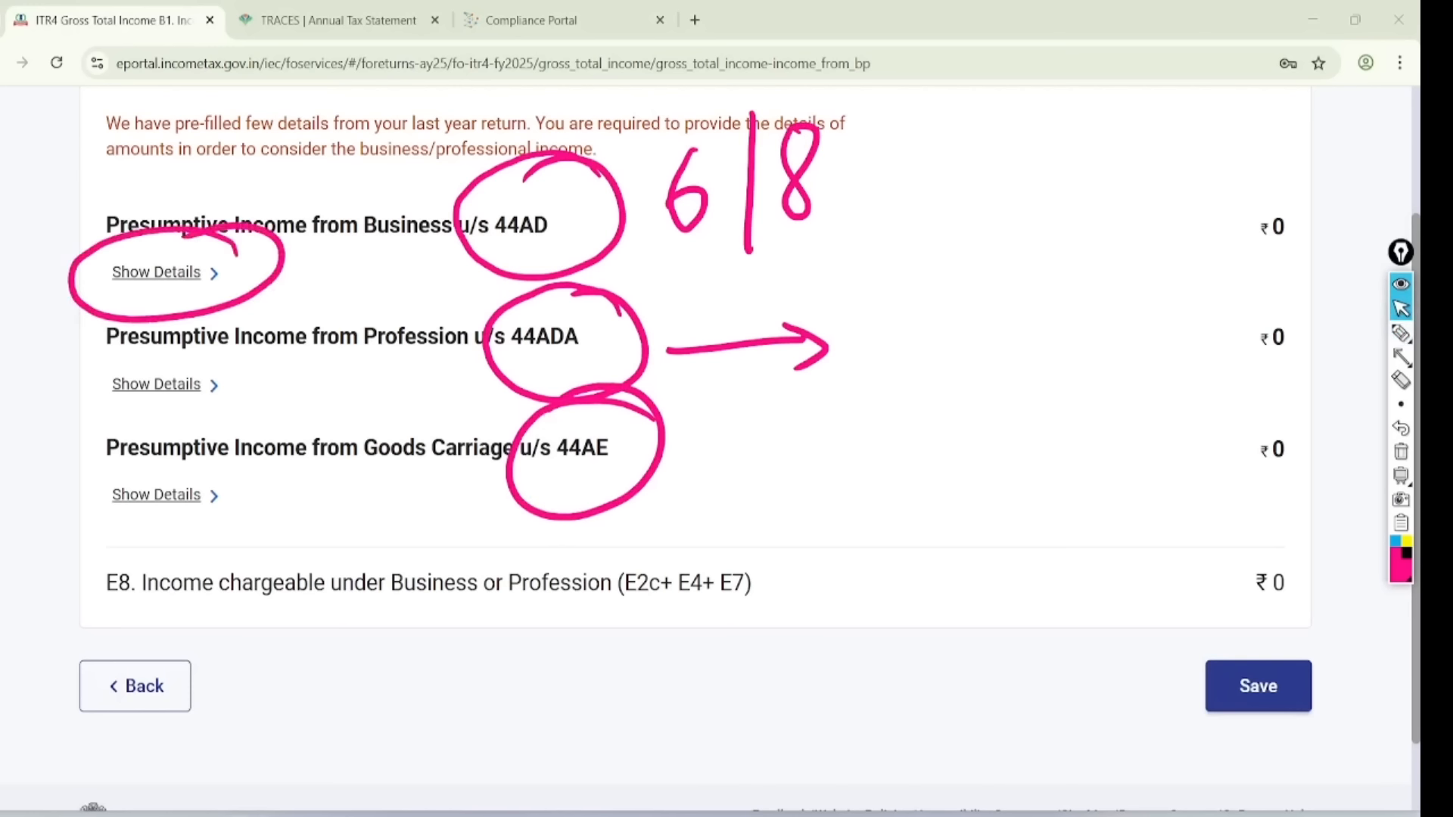
pyautogui.click(1400, 452)
# - Expand the 44AD computation and add another business breakup entry
pyautogui.click(156, 272)
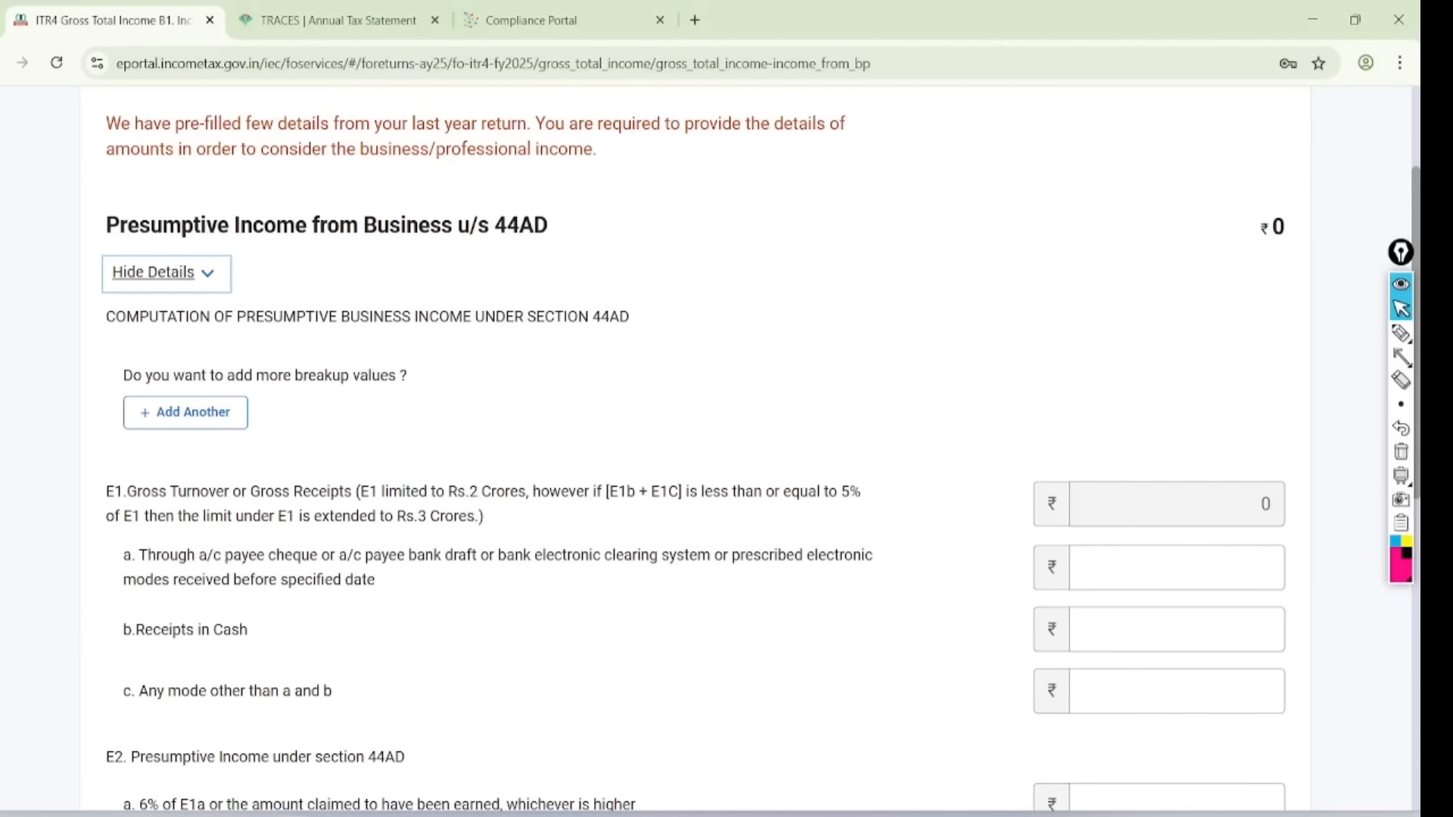
pyautogui.scroll(-2, 695, 448)
pyautogui.click(1401, 333)
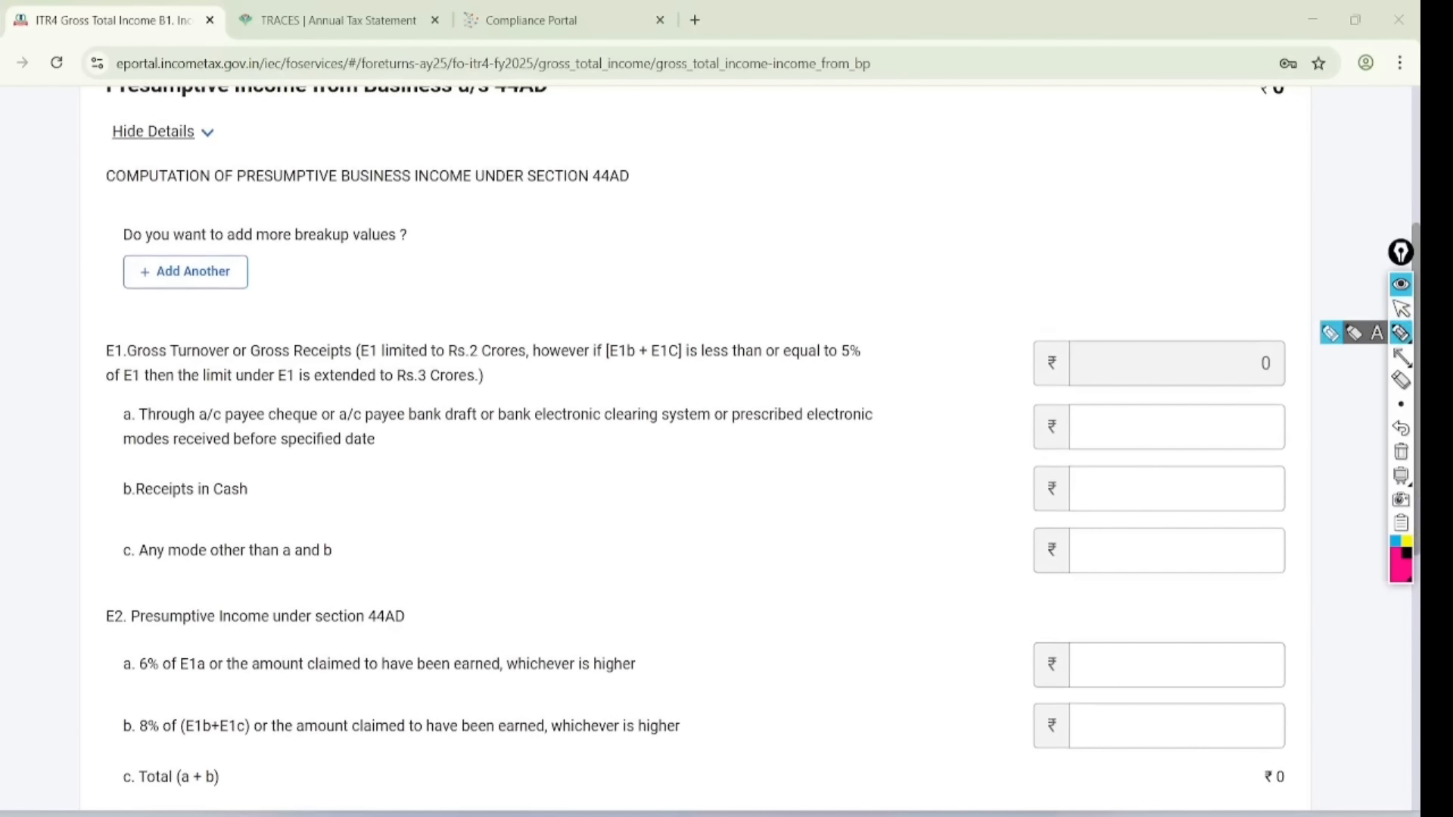
pyautogui.moveTo(433, 216)
pyautogui.mouseDown()
pyautogui.moveTo(318, 193)
pyautogui.moveTo(211, 324)
pyautogui.moveTo(297, 183)
pyautogui.mouseUp()
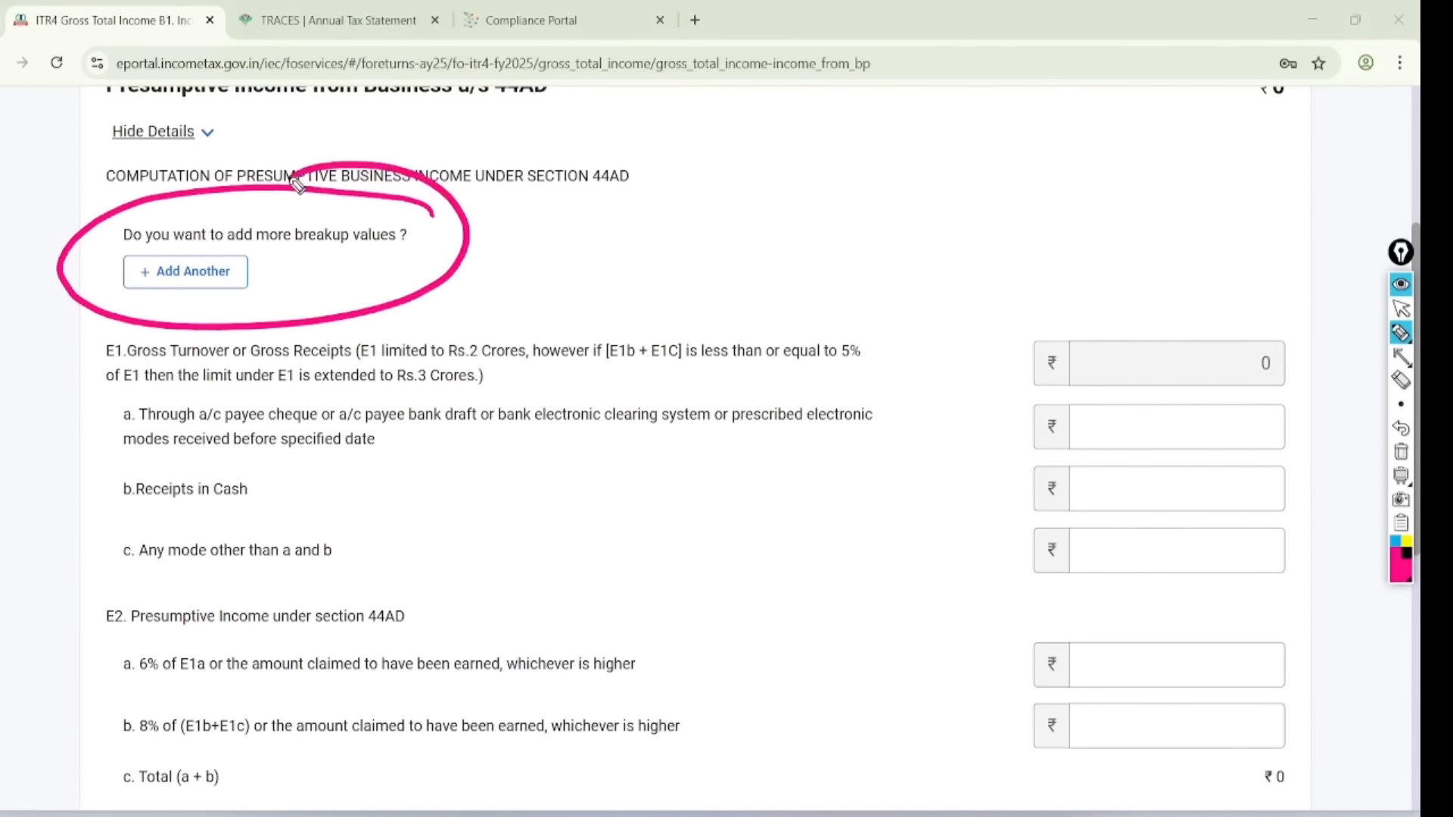
pyautogui.click(1401, 308)
pyautogui.click(1401, 451)
pyautogui.click(185, 270)
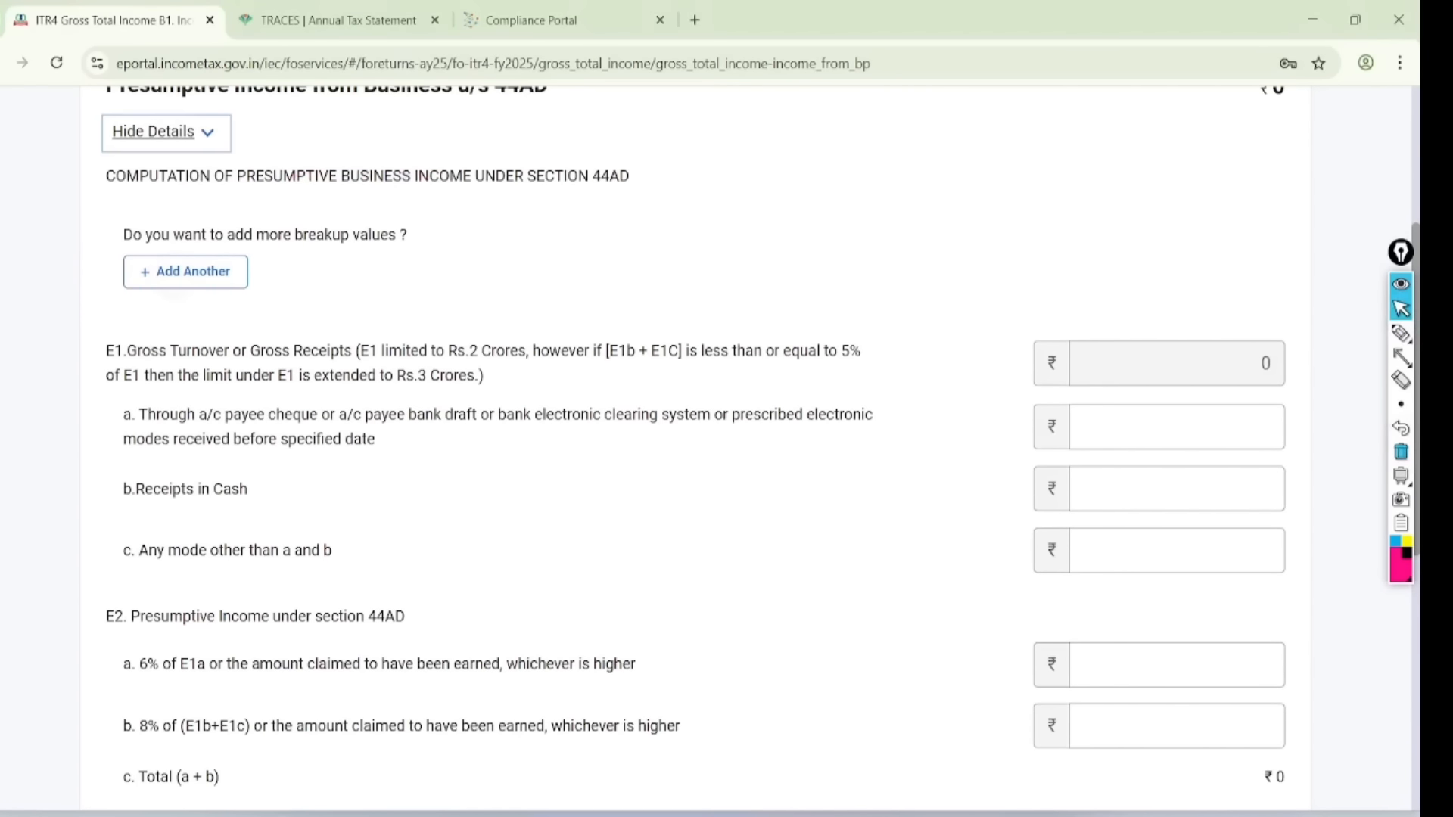
pyautogui.scroll(-3, 695, 447)
# - Enter 'ram and company' as business name with code 09028-Retail sale of other products n.e.c
pyautogui.click(273, 310)
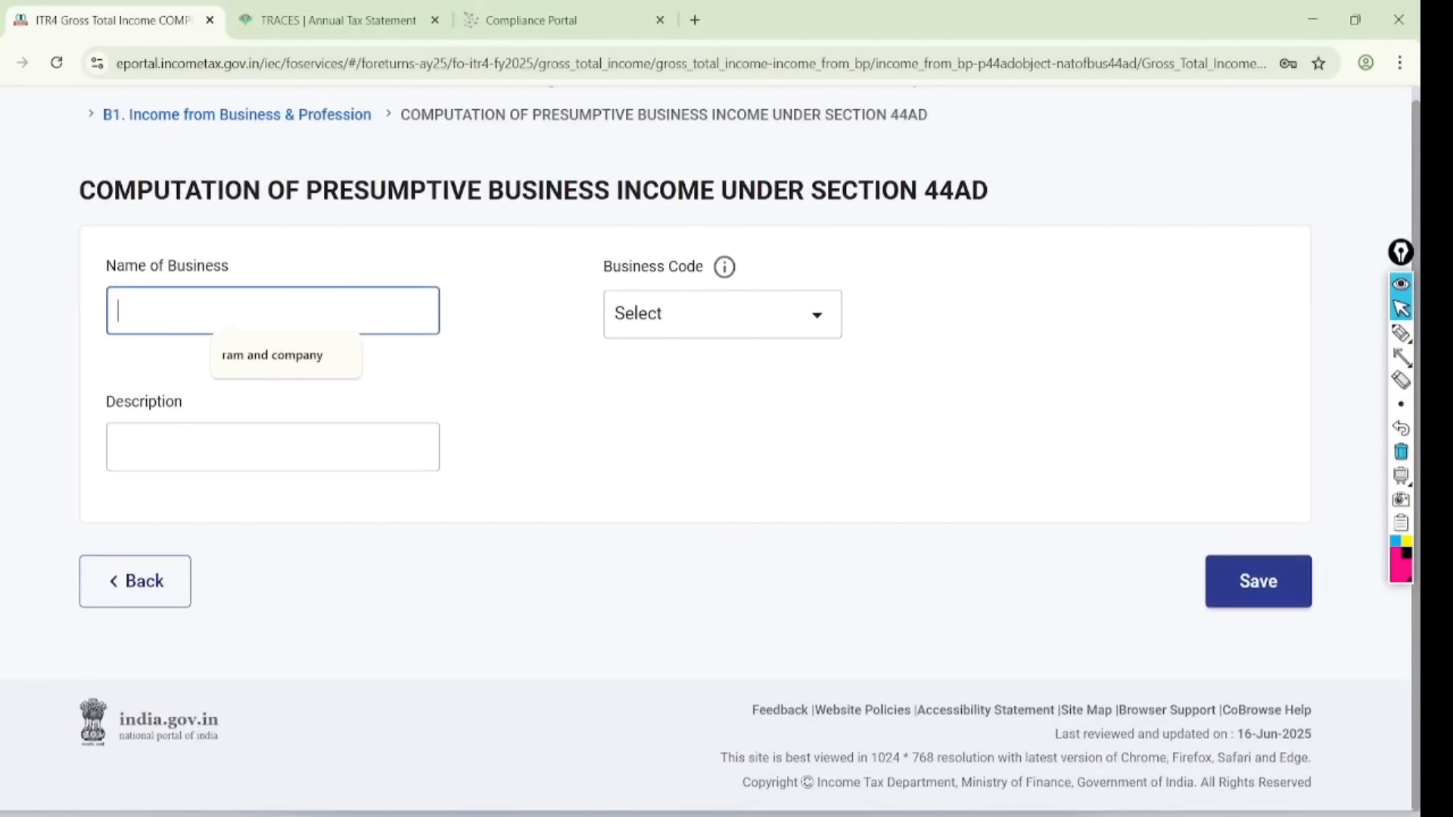
pyautogui.click(272, 355)
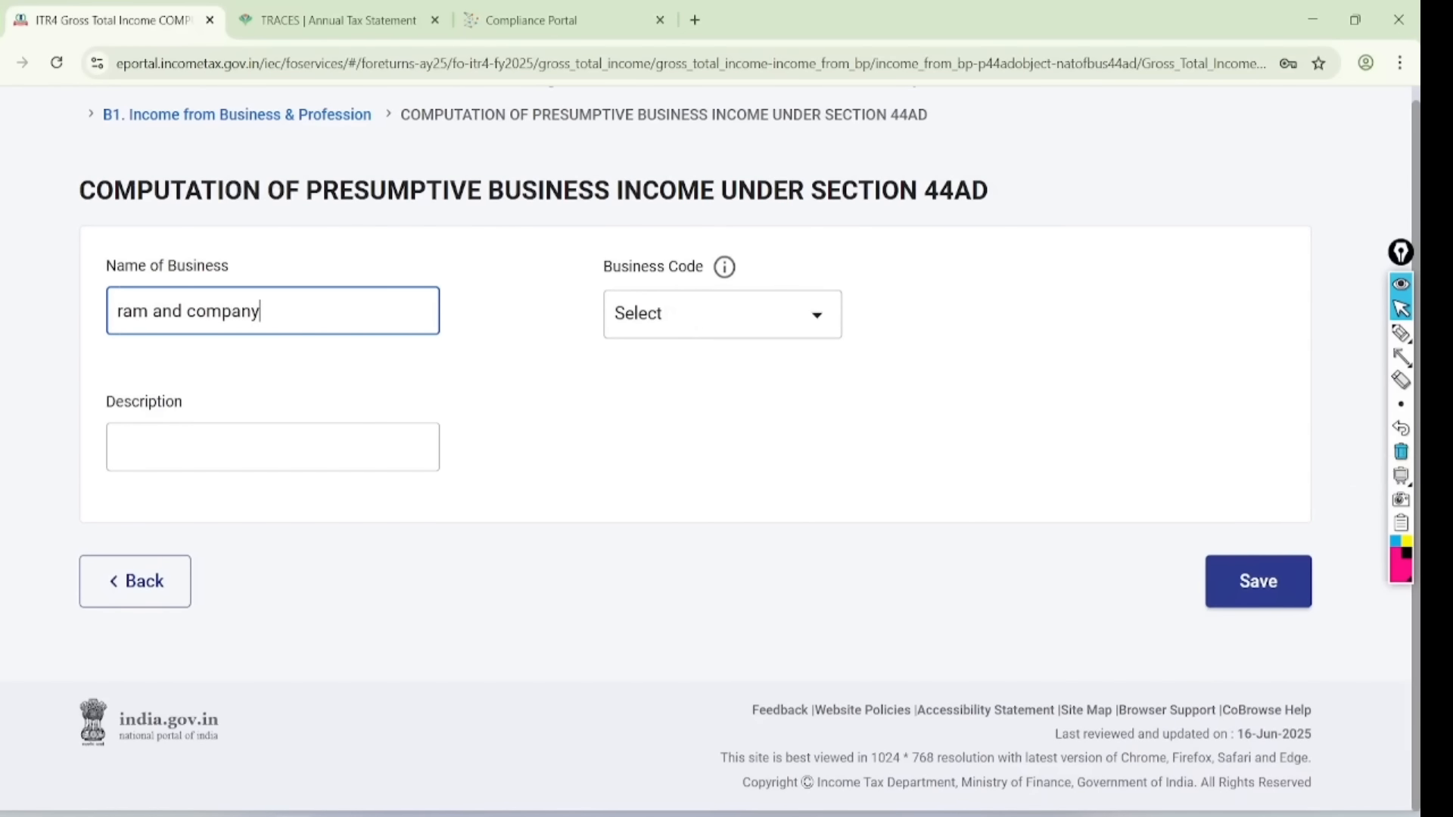
pyautogui.click(722, 313)
pyautogui.scroll(-2, 848, 601)
pyautogui.scroll(-12, 893, 597)
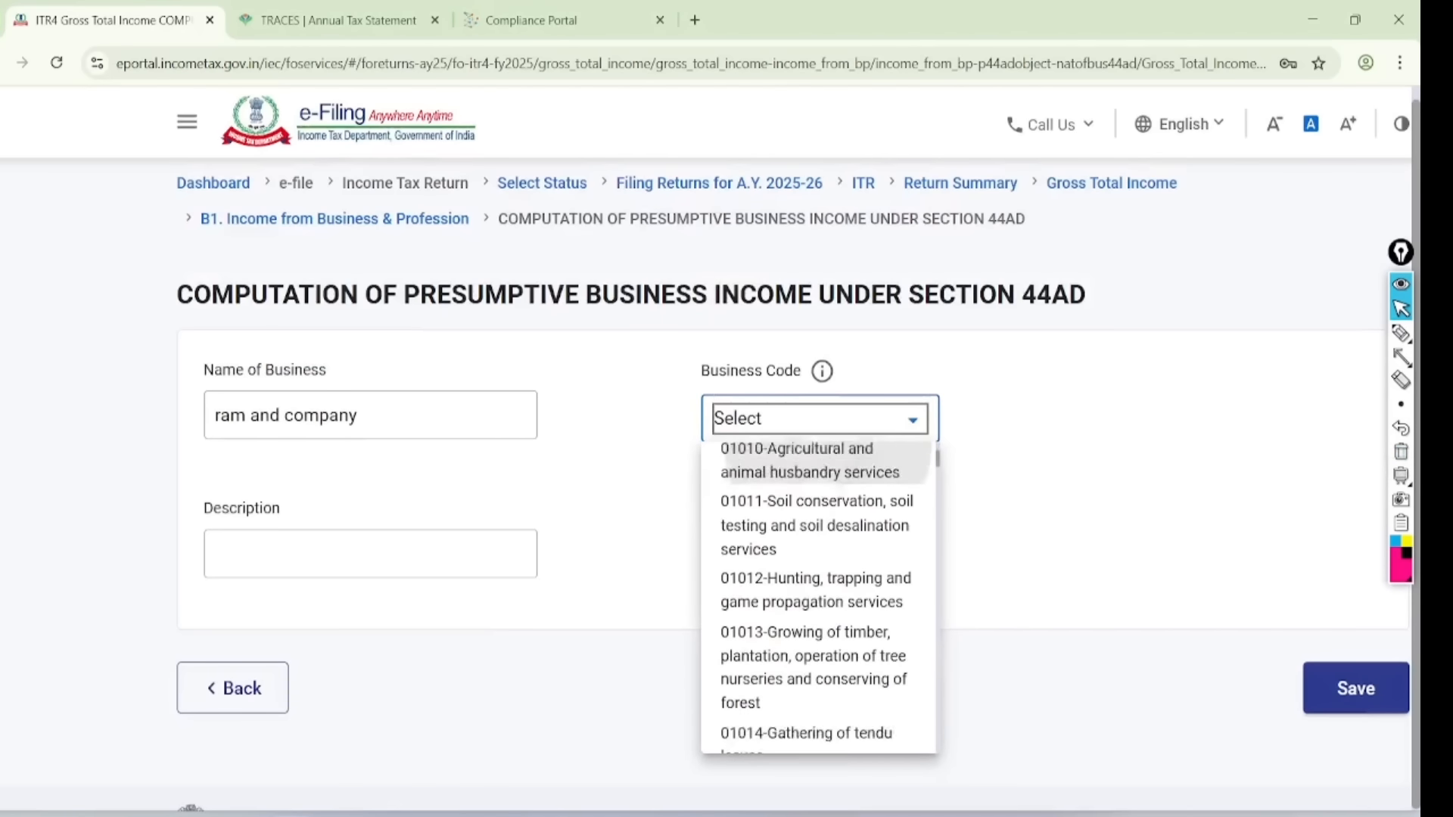
pyautogui.scroll(-12, 839, 573)
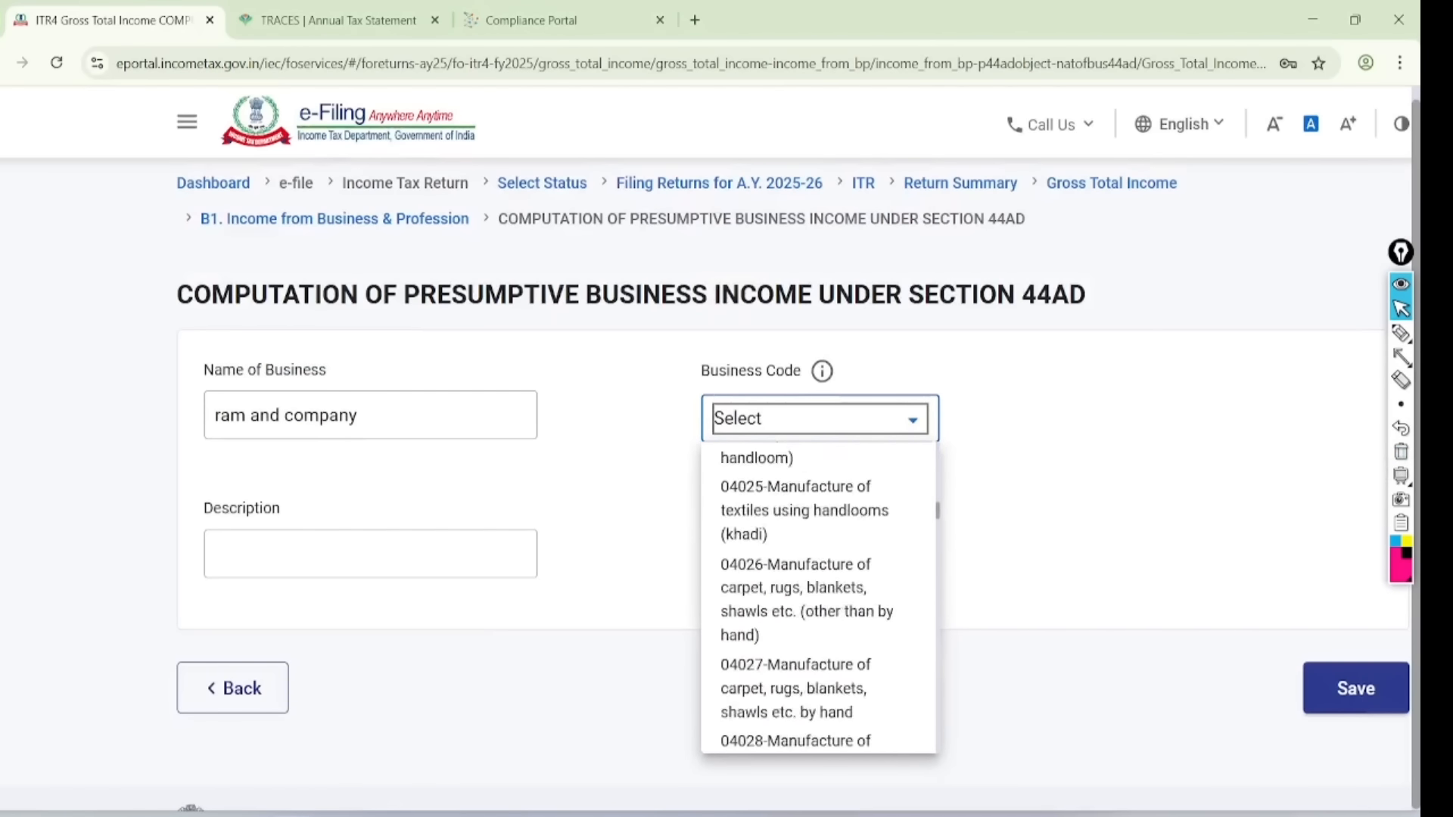
pyautogui.scroll(-12, 847, 598)
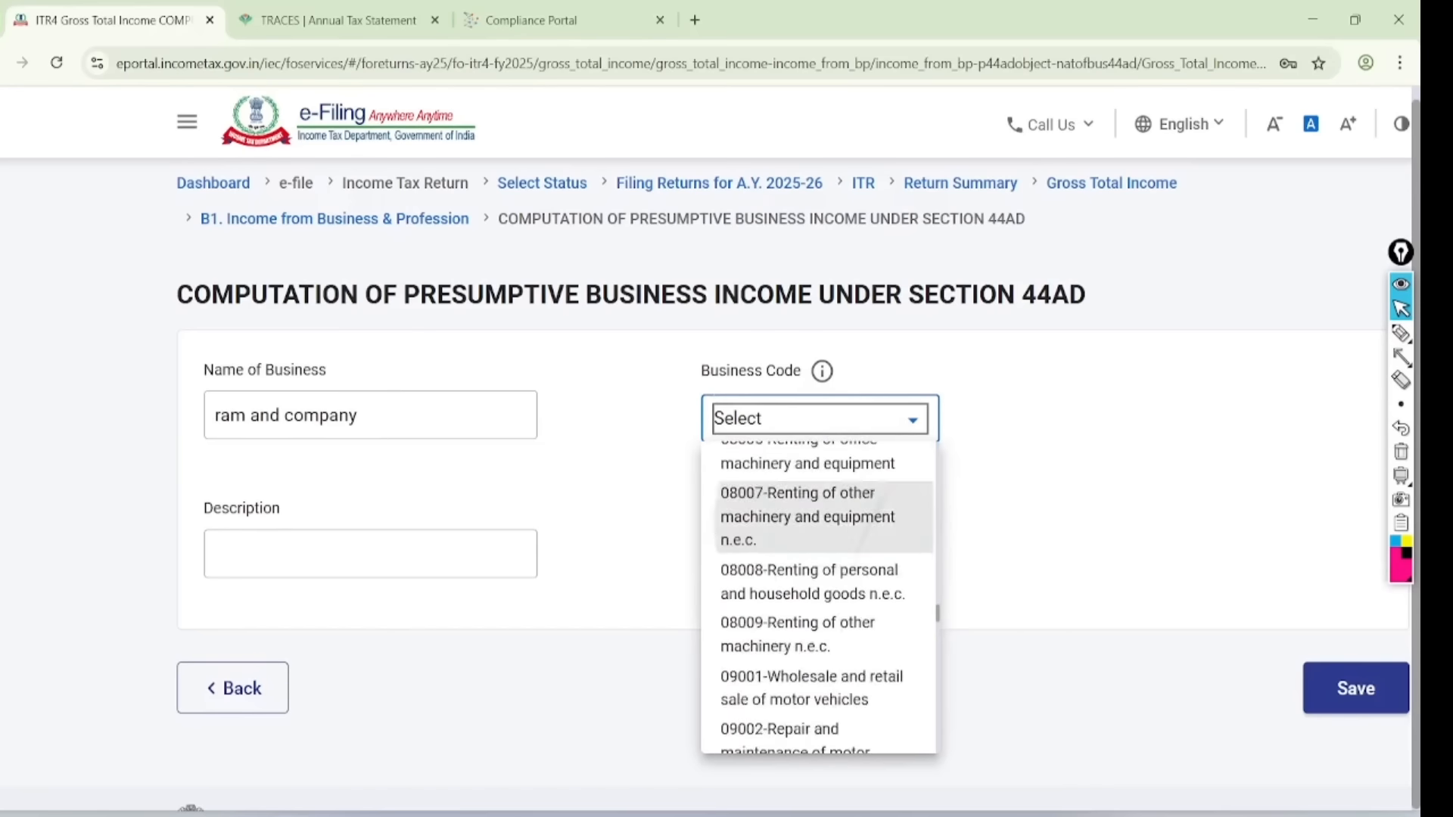
pyautogui.scroll(-12, 817, 598)
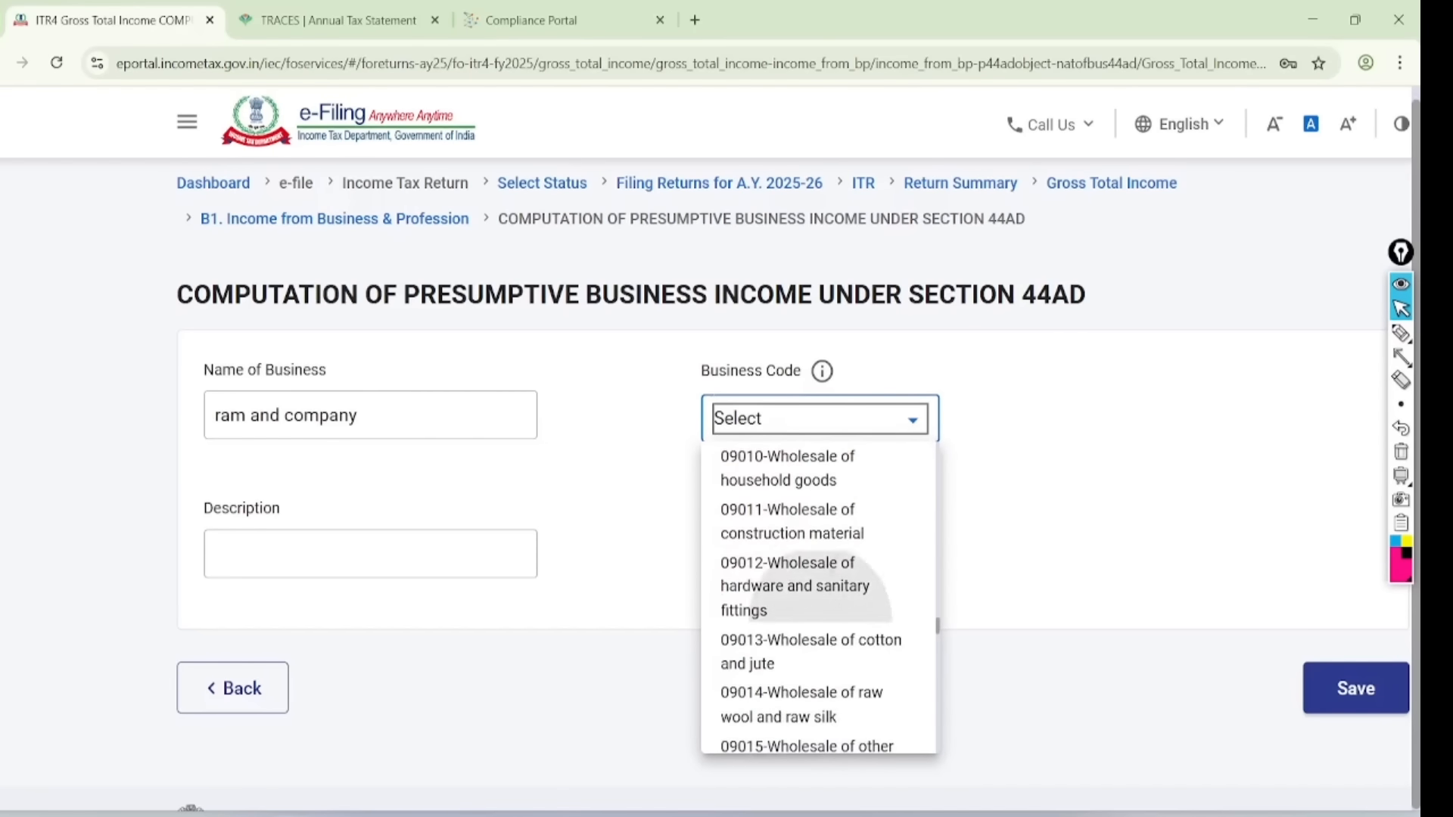
pyautogui.scroll(-4, 871, 594)
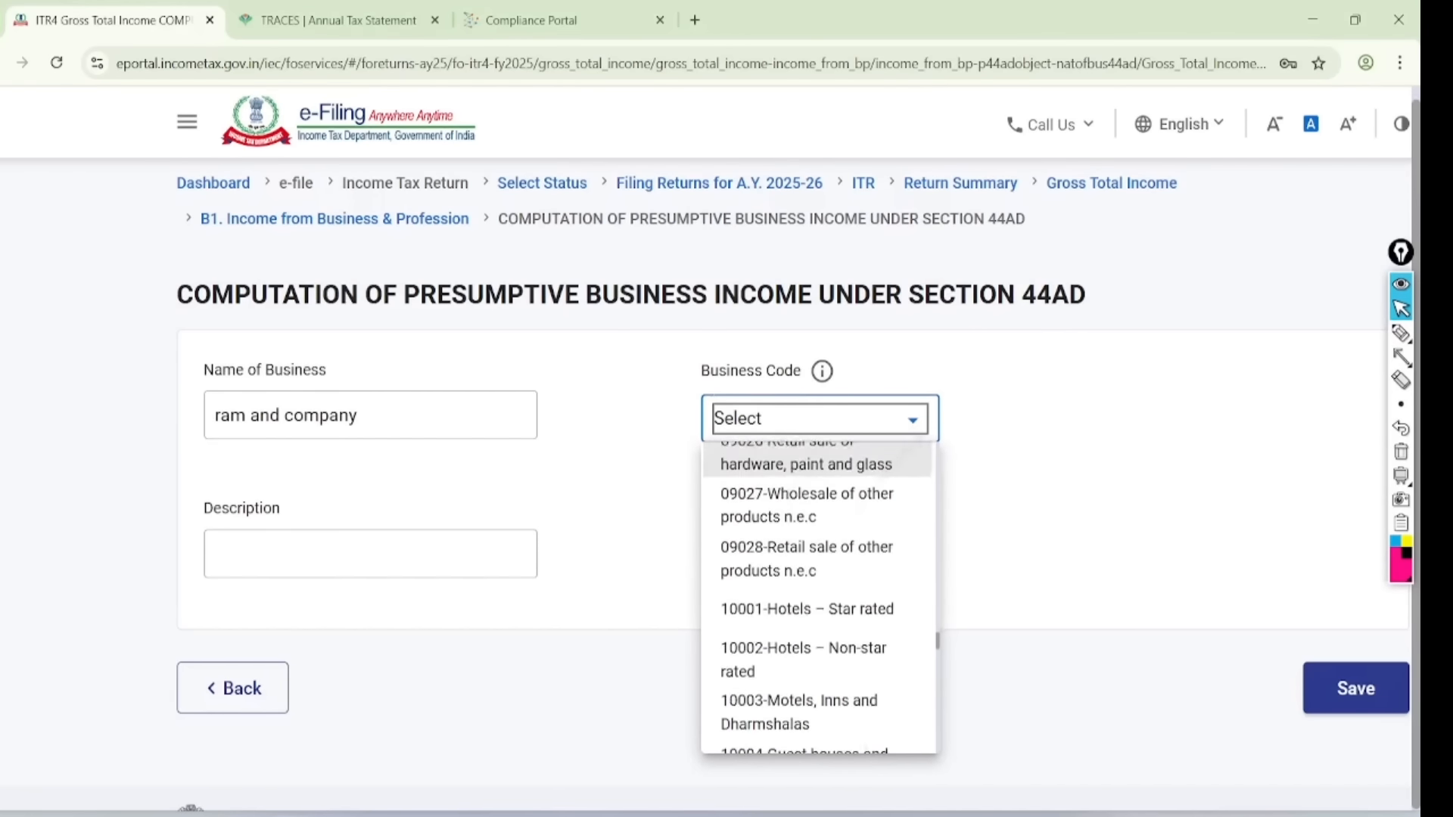
pyautogui.scroll(1, 871, 594)
pyautogui.scroll(1, 871, 598)
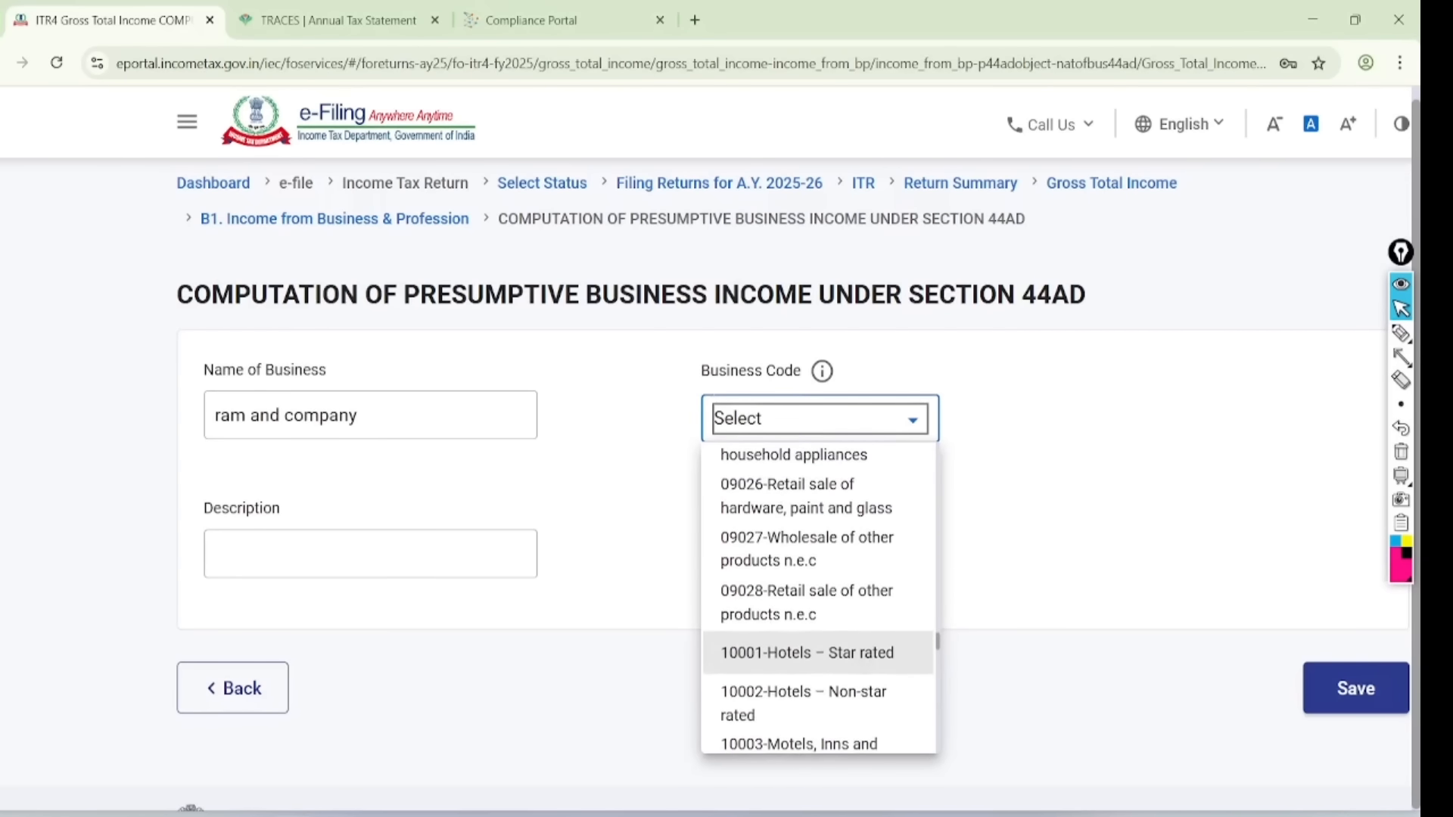
pyautogui.click(871, 598)
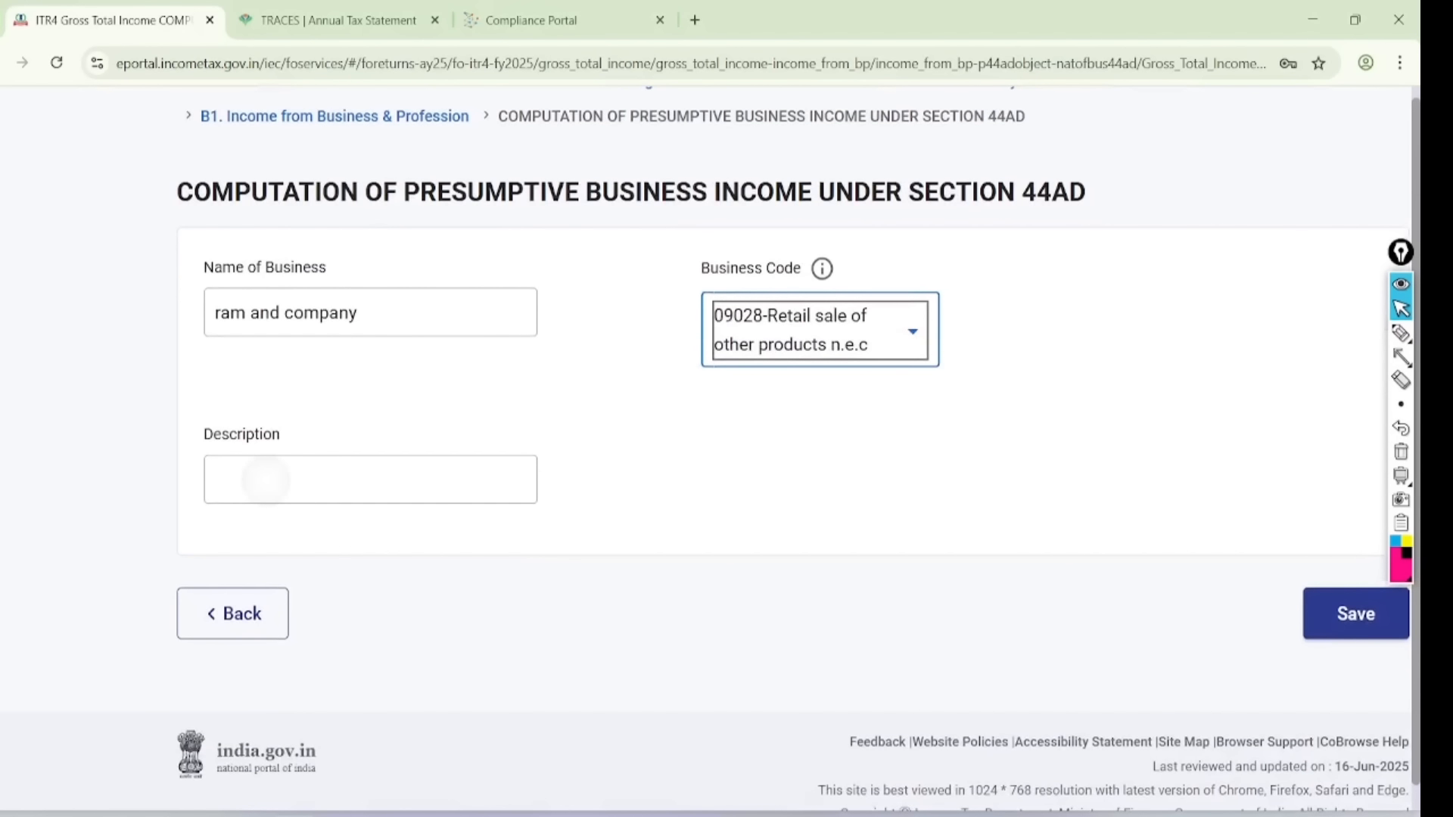
# - Set the description to 'kiryana goods' and save the 44AD business entry
pyautogui.click(264, 481)
pyautogui.click(356, 521)
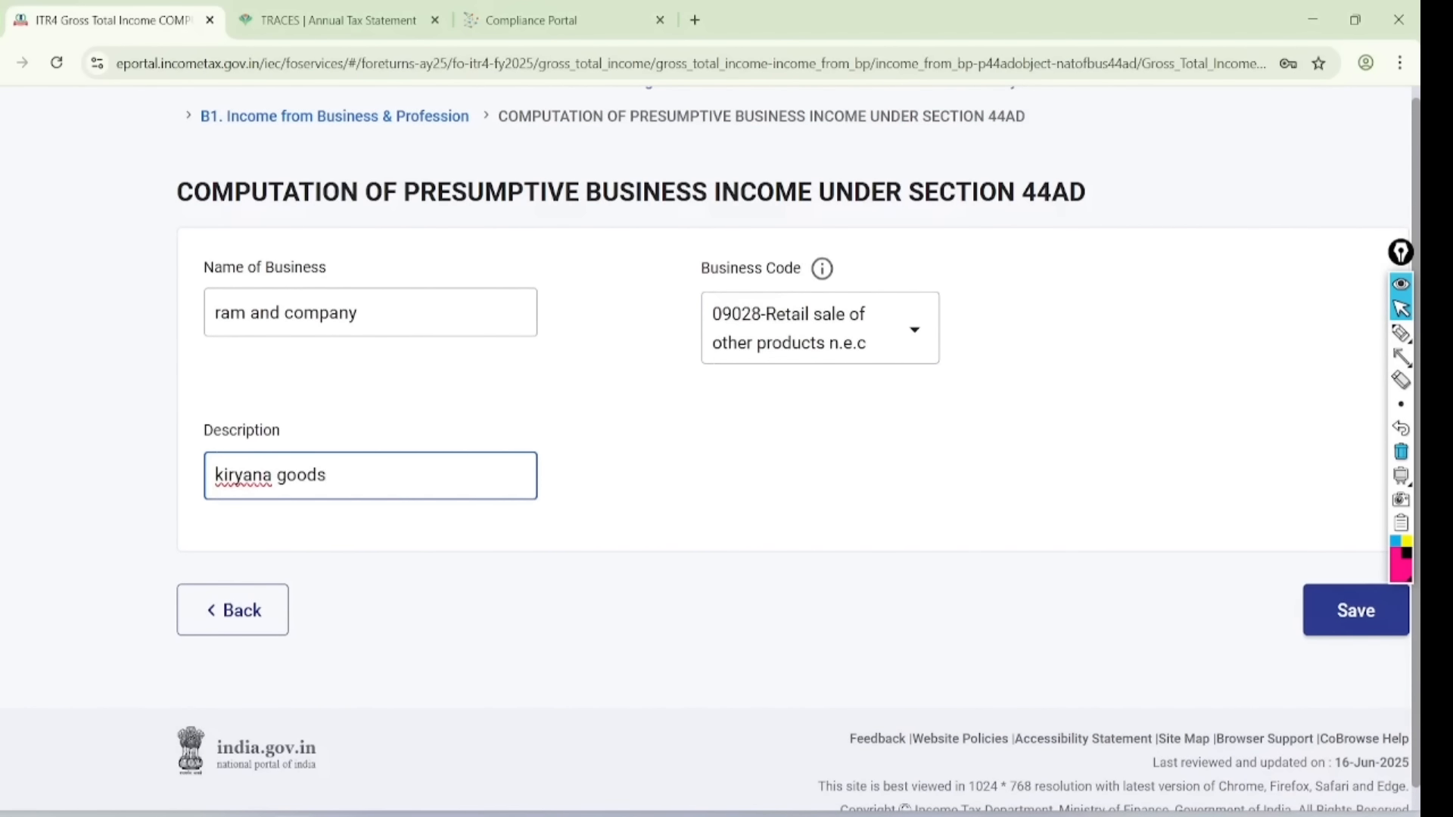
pyautogui.click(1350, 610)
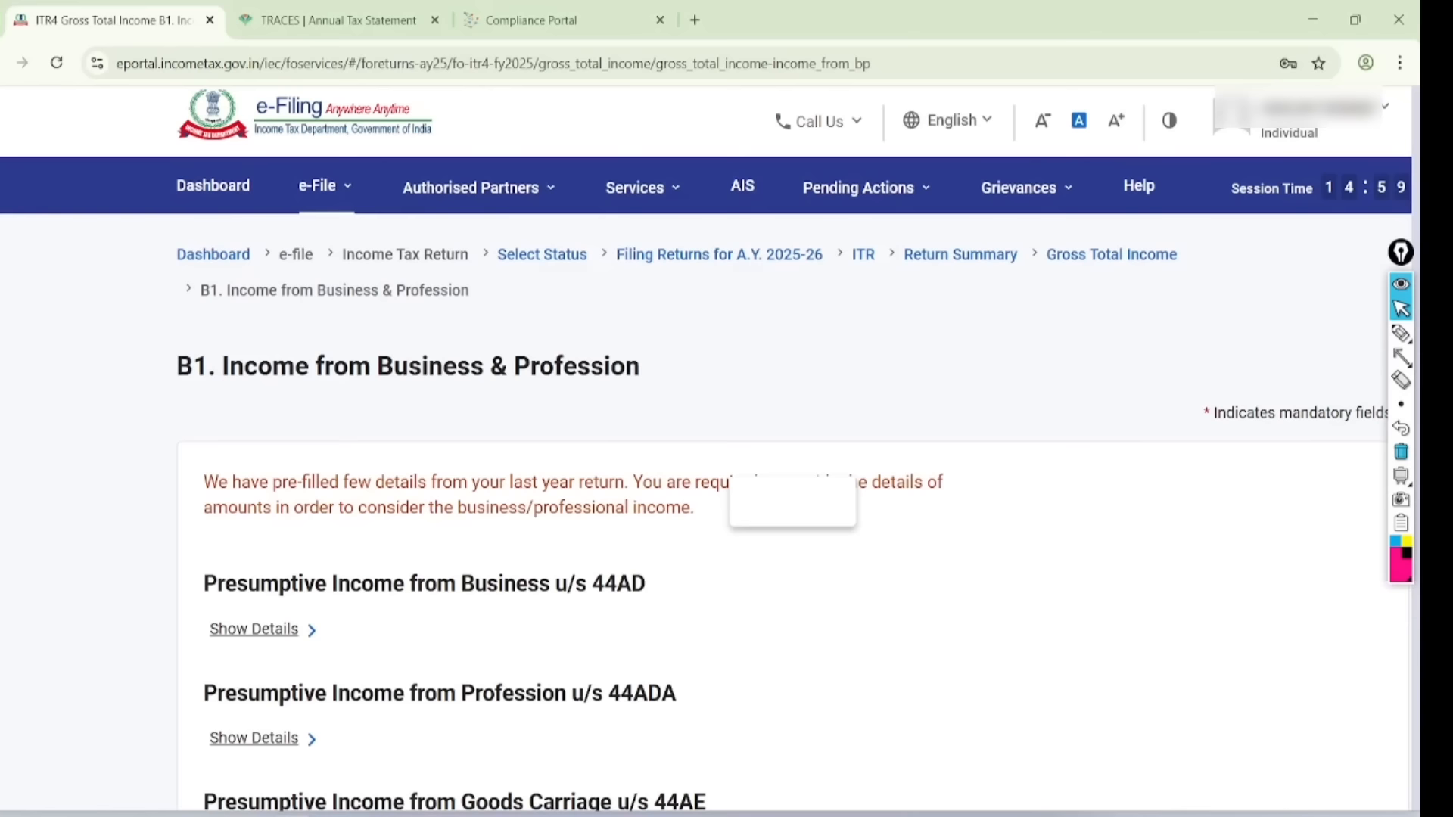
# - Expand the 44AD presumptive business details to reveal the E1 turnover fields
pyautogui.scroll(-4, 795, 454)
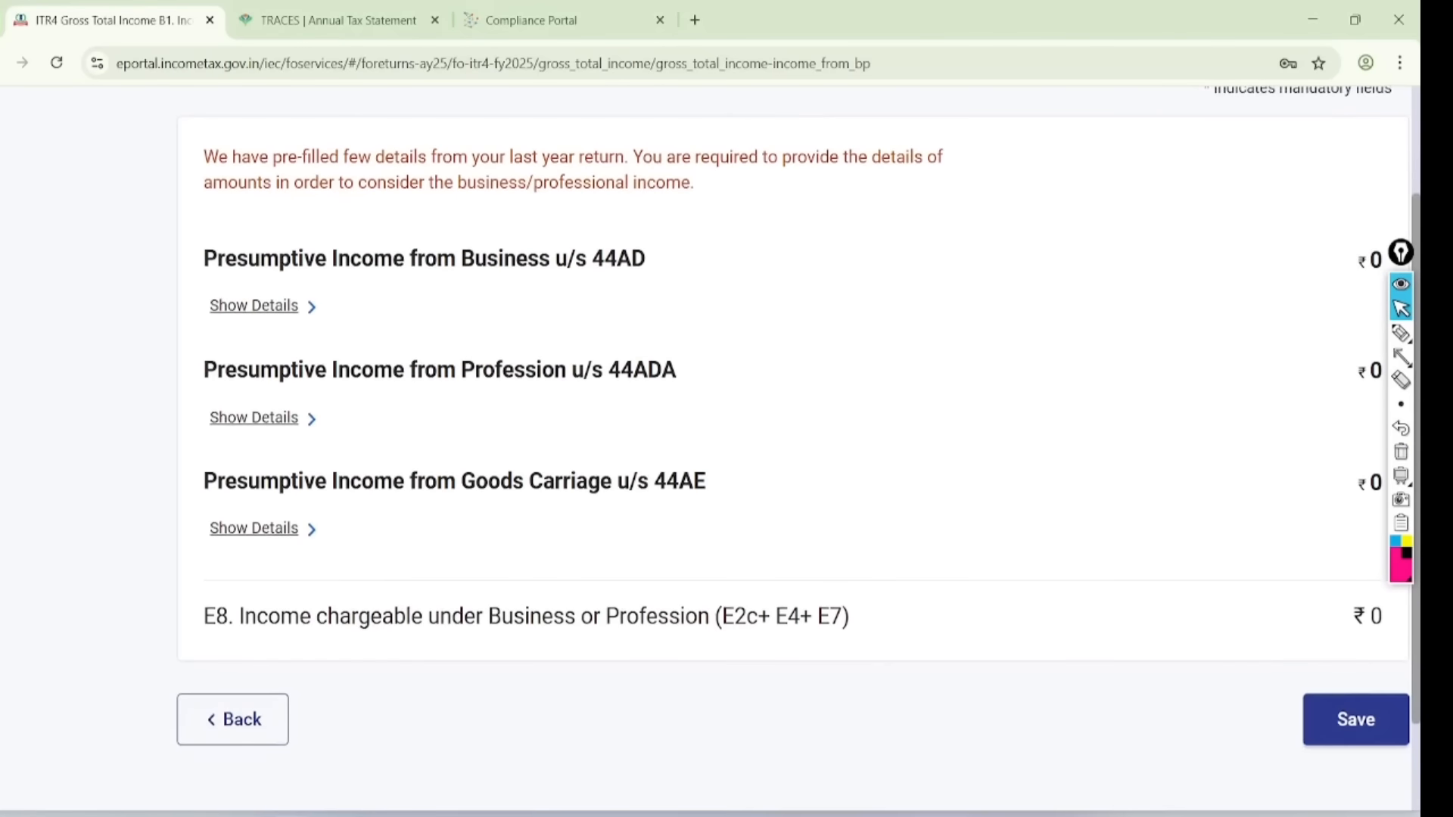
pyautogui.click(263, 306)
pyautogui.scroll(-3, 756, 454)
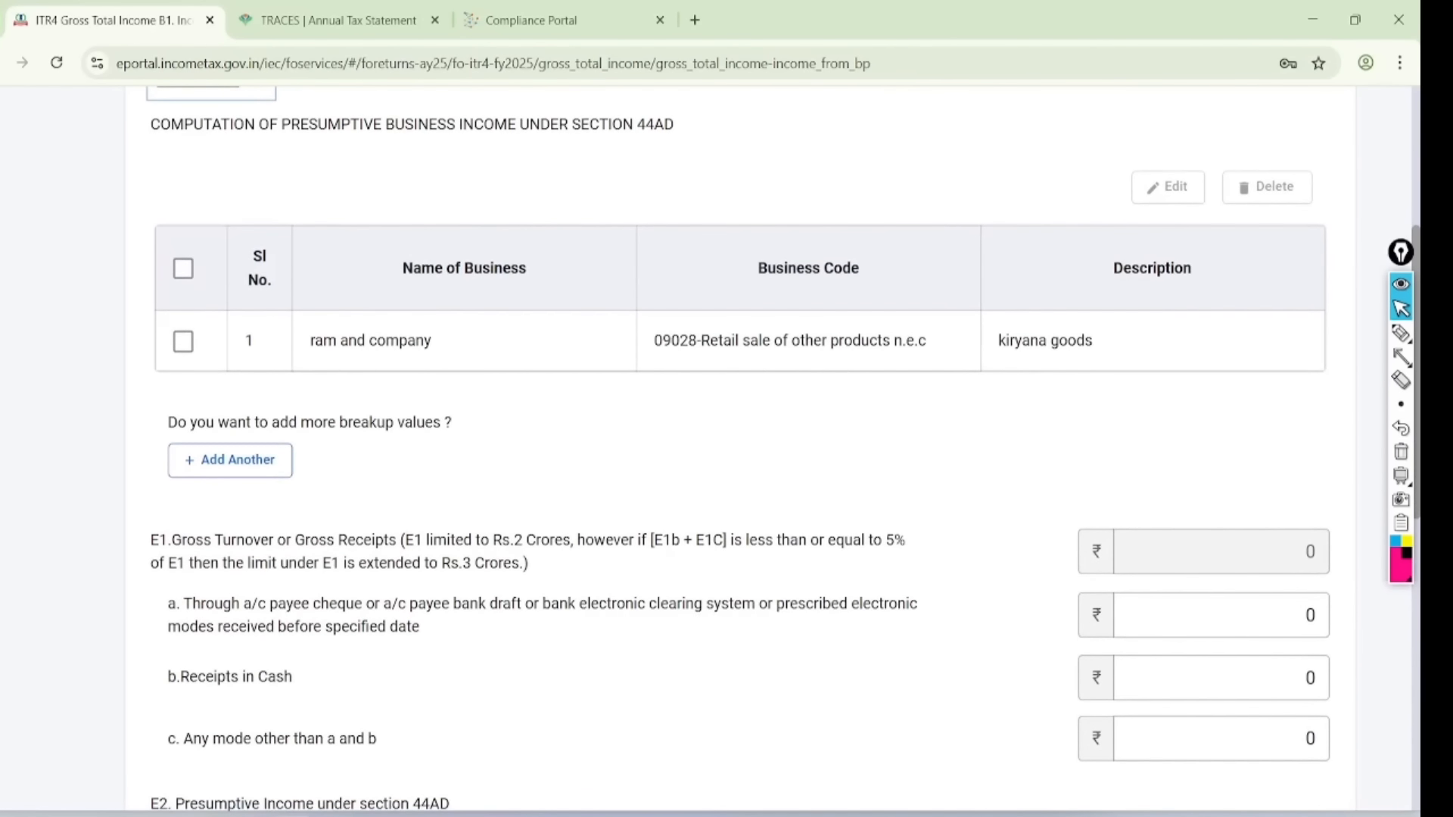
pyautogui.scroll(-5, 738, 449)
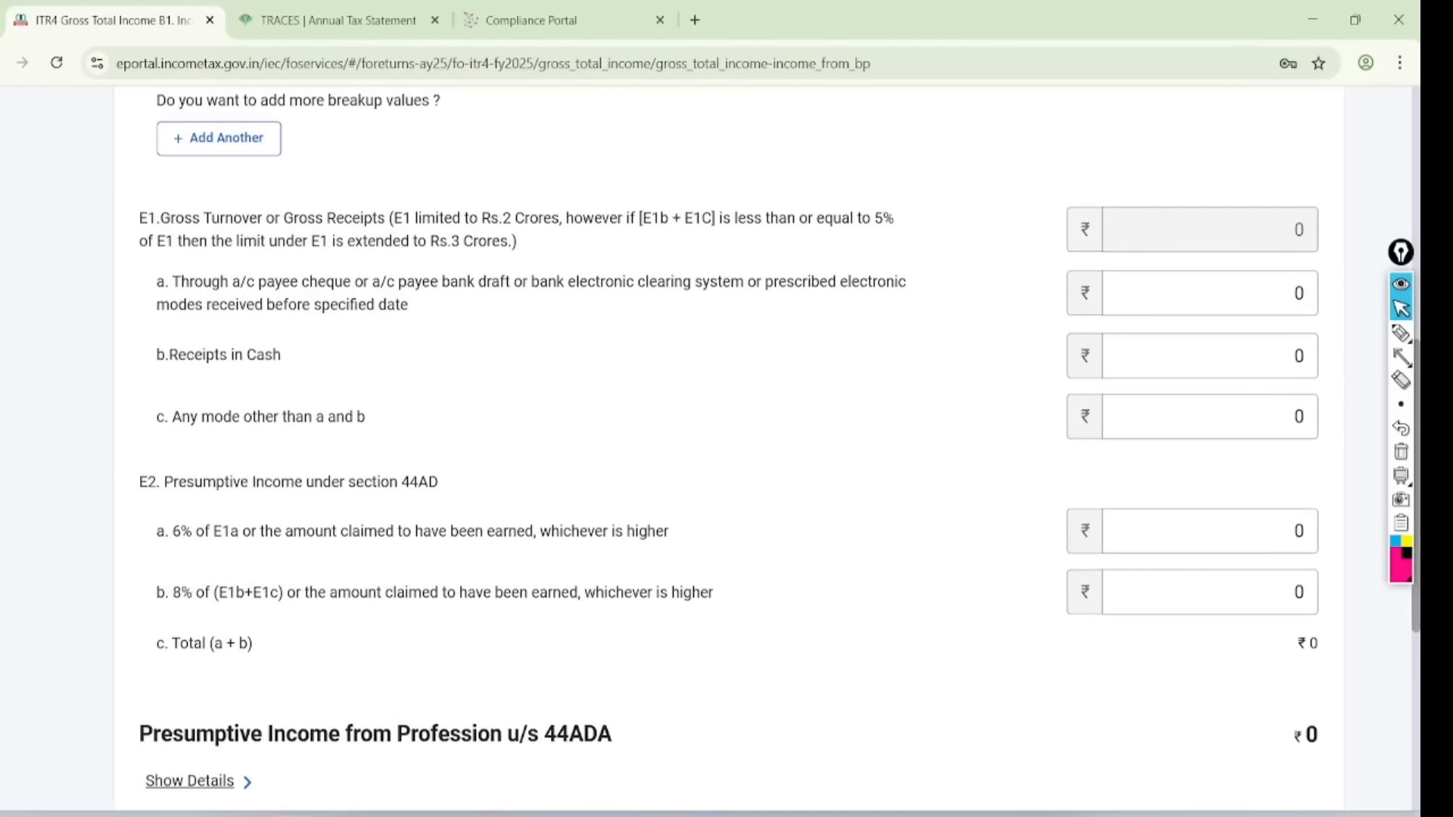
pyautogui.scroll(-1, 715, 450)
# - Annotate the Rs.2 and Rs.3 Crores limits, a 40L turnover note, and label E1a as UPI receipts
pyautogui.click(1400, 333)
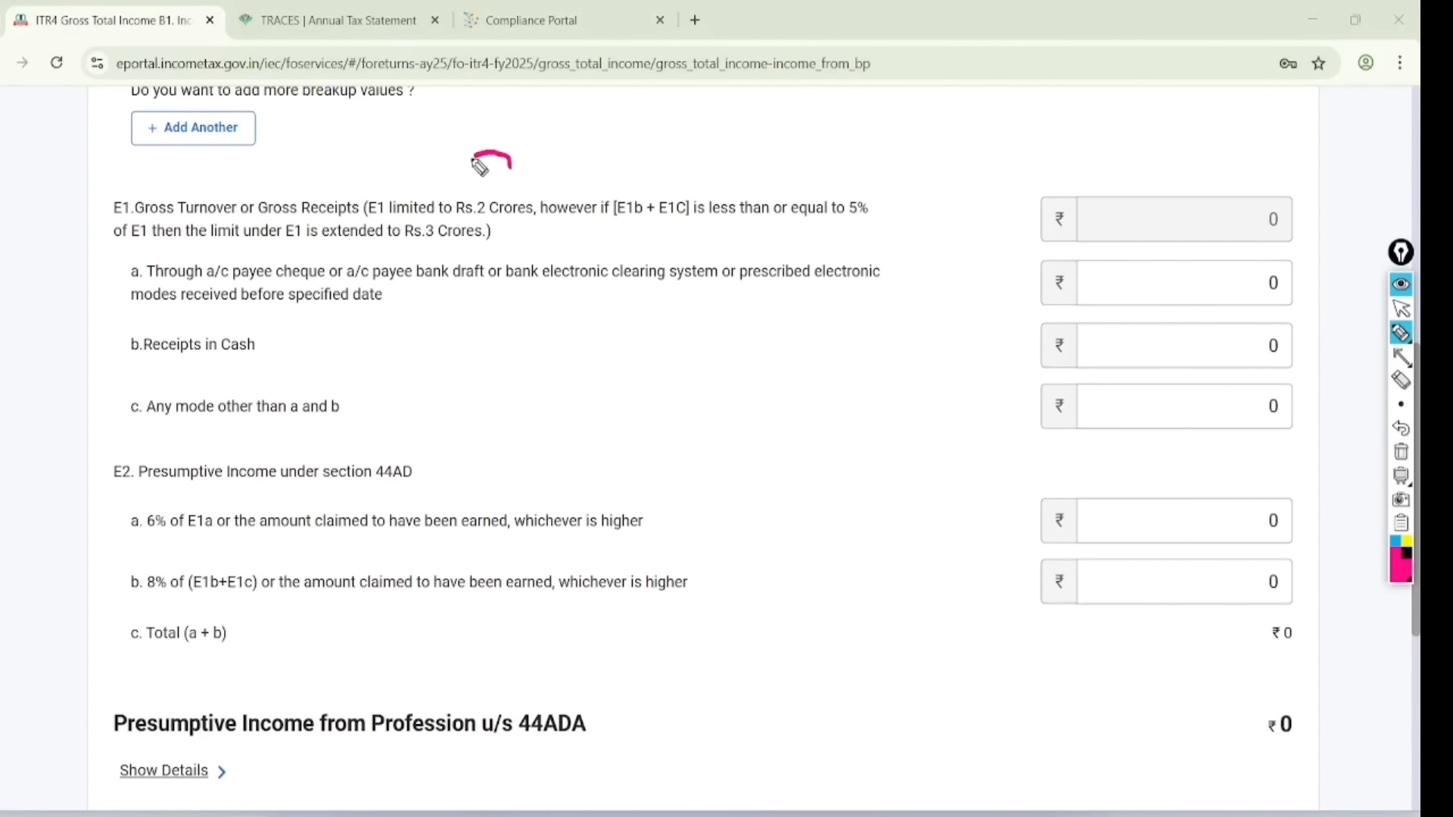
pyautogui.moveTo(508, 163)
pyautogui.mouseDown()
pyautogui.moveTo(525, 220)
pyautogui.moveTo(496, 155)
pyautogui.mouseUp()
pyautogui.moveTo(392, 242); pyautogui.dragTo(522, 241)
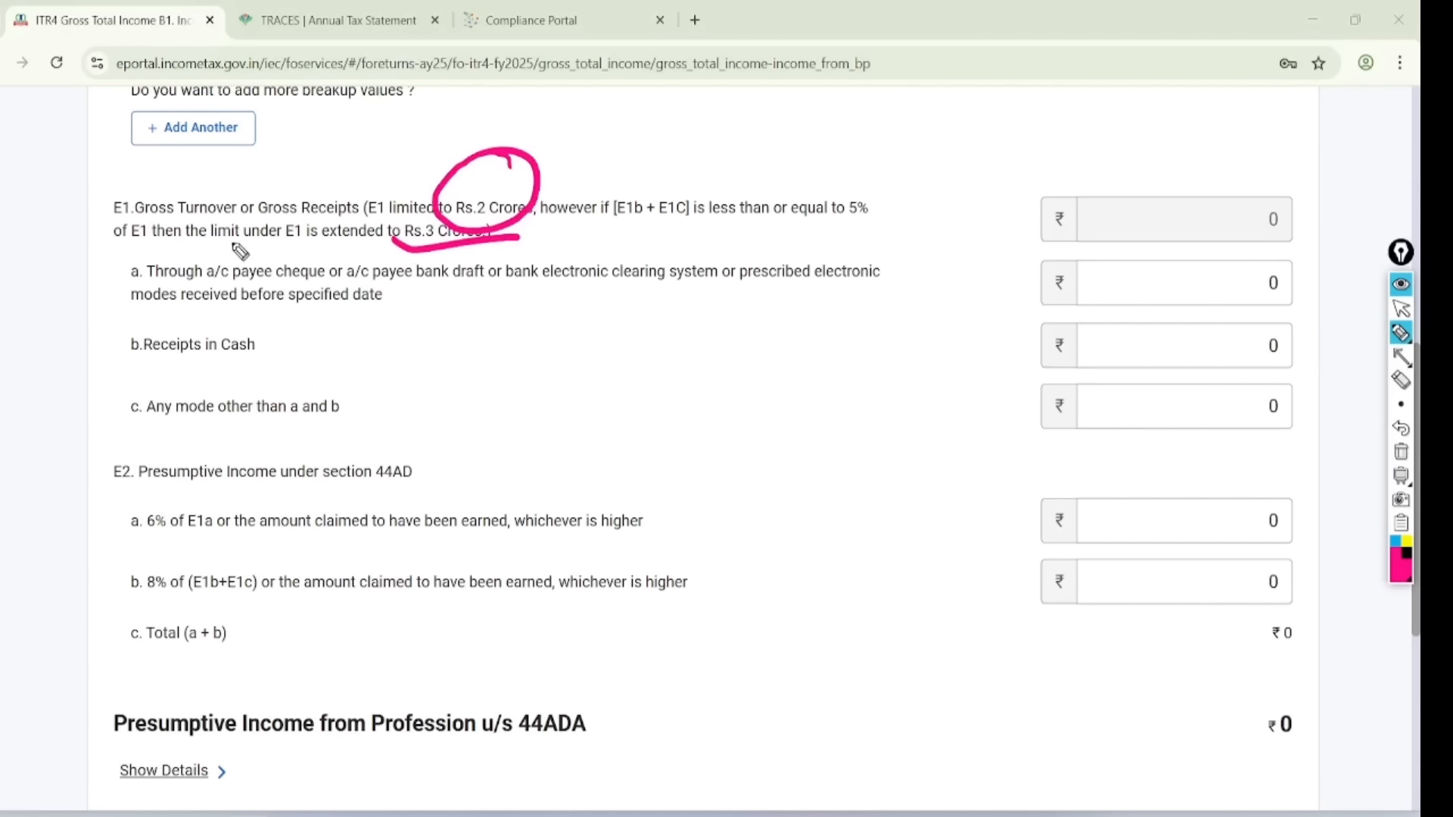
pyautogui.moveTo(773, 126)
pyautogui.mouseDown()
pyautogui.moveTo(811, 171)
pyautogui.moveTo(880, 115)
pyautogui.mouseUp()
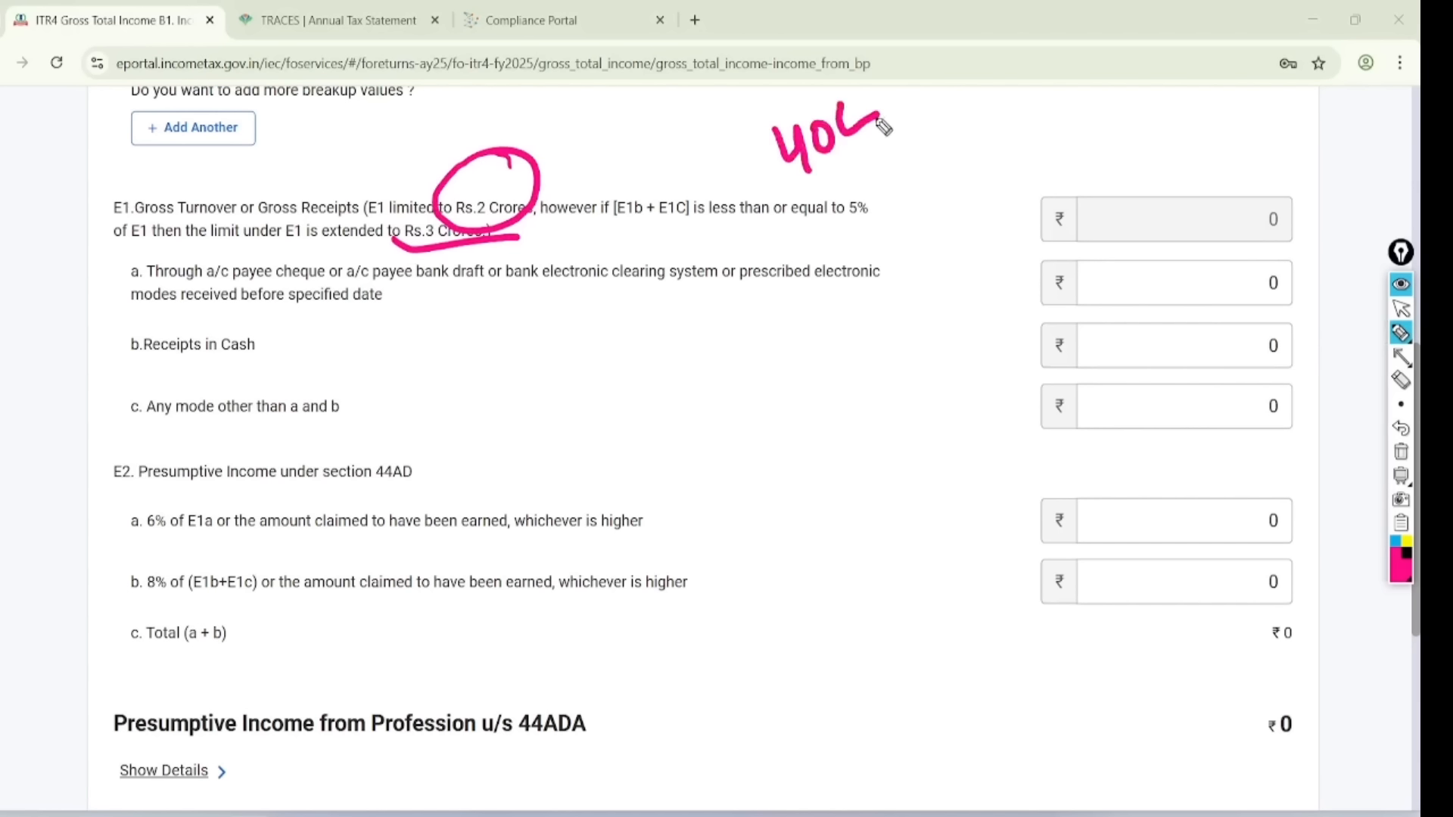
pyautogui.moveTo(822, 181); pyautogui.dragTo(882, 141)
pyautogui.moveTo(837, 190); pyautogui.dragTo(878, 158)
pyautogui.moveTo(878, 68)
pyautogui.mouseDown()
pyautogui.moveTo(787, 109)
pyautogui.moveTo(870, 77)
pyautogui.mouseUp()
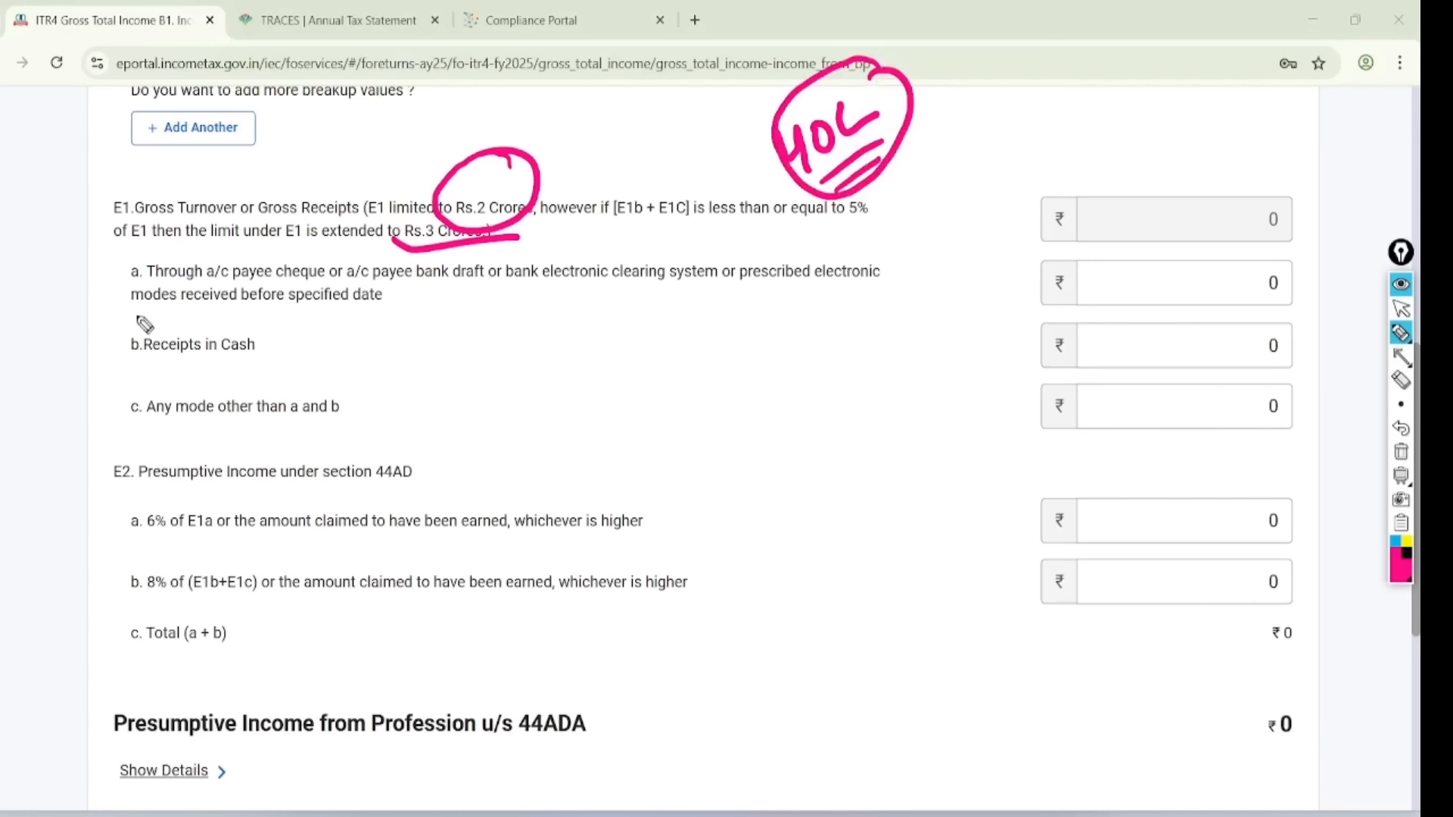
pyautogui.moveTo(97, 316)
pyautogui.mouseDown()
pyautogui.moveTo(598, 326)
pyautogui.moveTo(840, 221)
pyautogui.moveTo(220, 242)
pyautogui.moveTo(90, 311)
pyautogui.mouseUp()
pyautogui.moveTo(936, 257)
pyautogui.mouseDown()
pyautogui.moveTo(941, 273)
pyautogui.moveTo(962, 256)
pyautogui.mouseUp()
pyautogui.moveTo(986, 241)
pyautogui.mouseDown()
pyautogui.moveTo(983, 272)
pyautogui.moveTo(1008, 263)
pyautogui.moveTo(1004, 283)
pyautogui.mouseUp()
pyautogui.moveTo(1298, 257)
pyautogui.mouseDown()
pyautogui.moveTo(1220, 272)
pyautogui.moveTo(1207, 299)
pyautogui.moveTo(1262, 249)
pyautogui.mouseUp()
# - Mark the cash receipts and other-mode amounts, then clear all annotations
pyautogui.moveTo(89, 371); pyautogui.dragTo(351, 362)
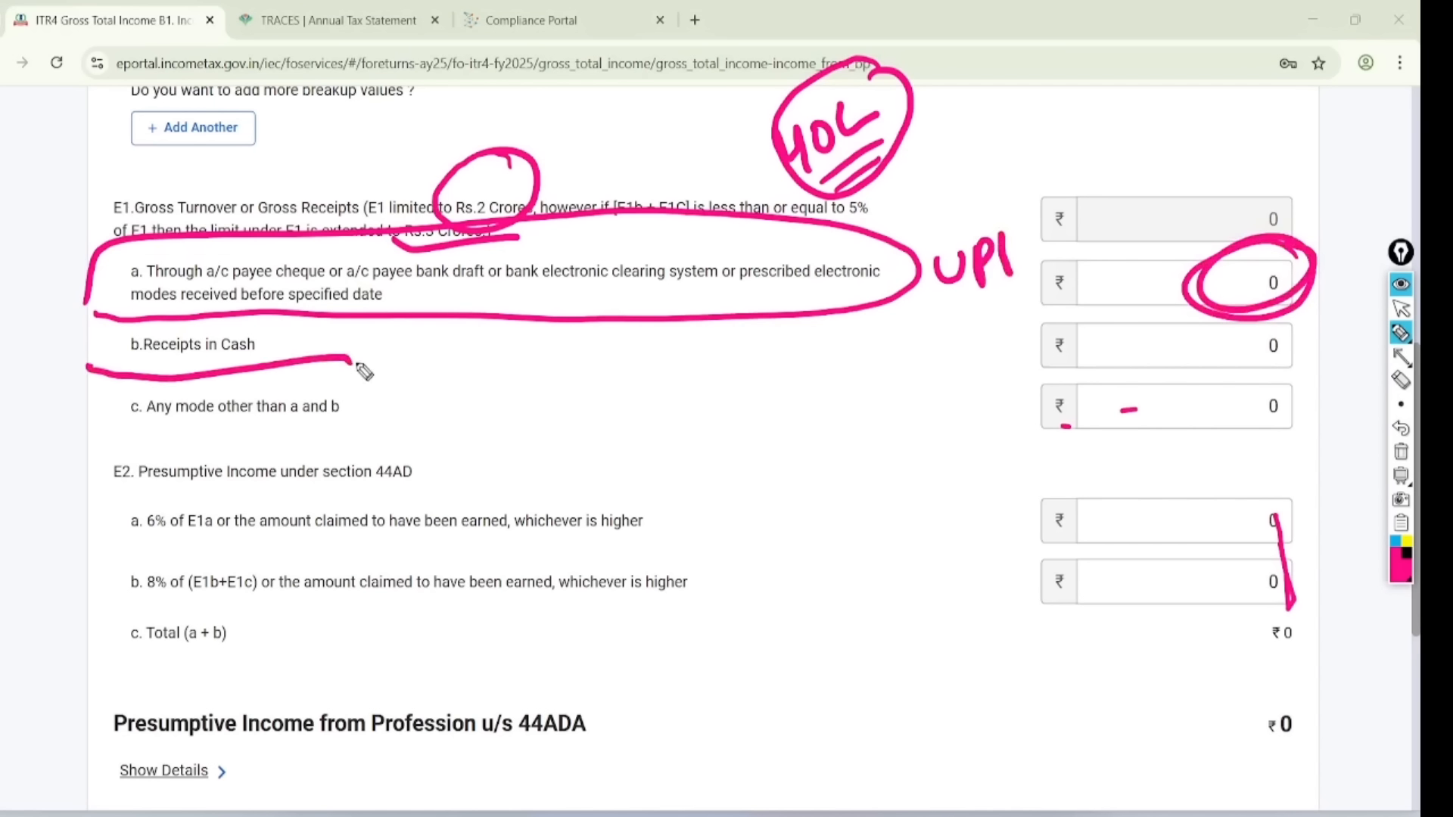
pyautogui.moveTo(1290, 304)
pyautogui.mouseDown()
pyautogui.moveTo(1239, 363)
pyautogui.moveTo(1310, 366)
pyautogui.moveTo(1277, 331)
pyautogui.mouseUp()
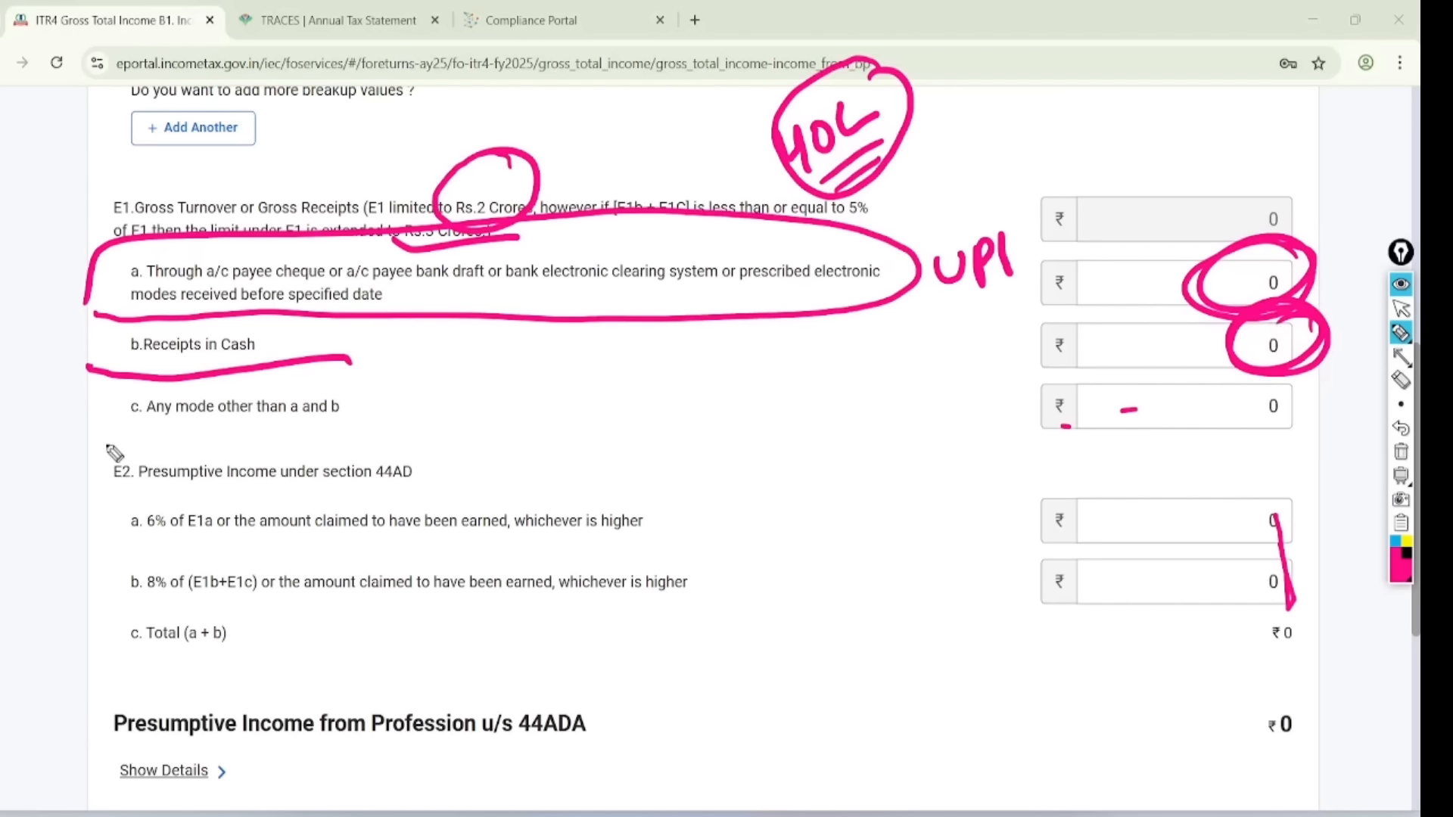
pyautogui.moveTo(98, 439); pyautogui.dragTo(452, 437)
pyautogui.moveTo(1048, 389)
pyautogui.mouseDown()
pyautogui.moveTo(1059, 428)
pyautogui.moveTo(1190, 391)
pyautogui.mouseUp()
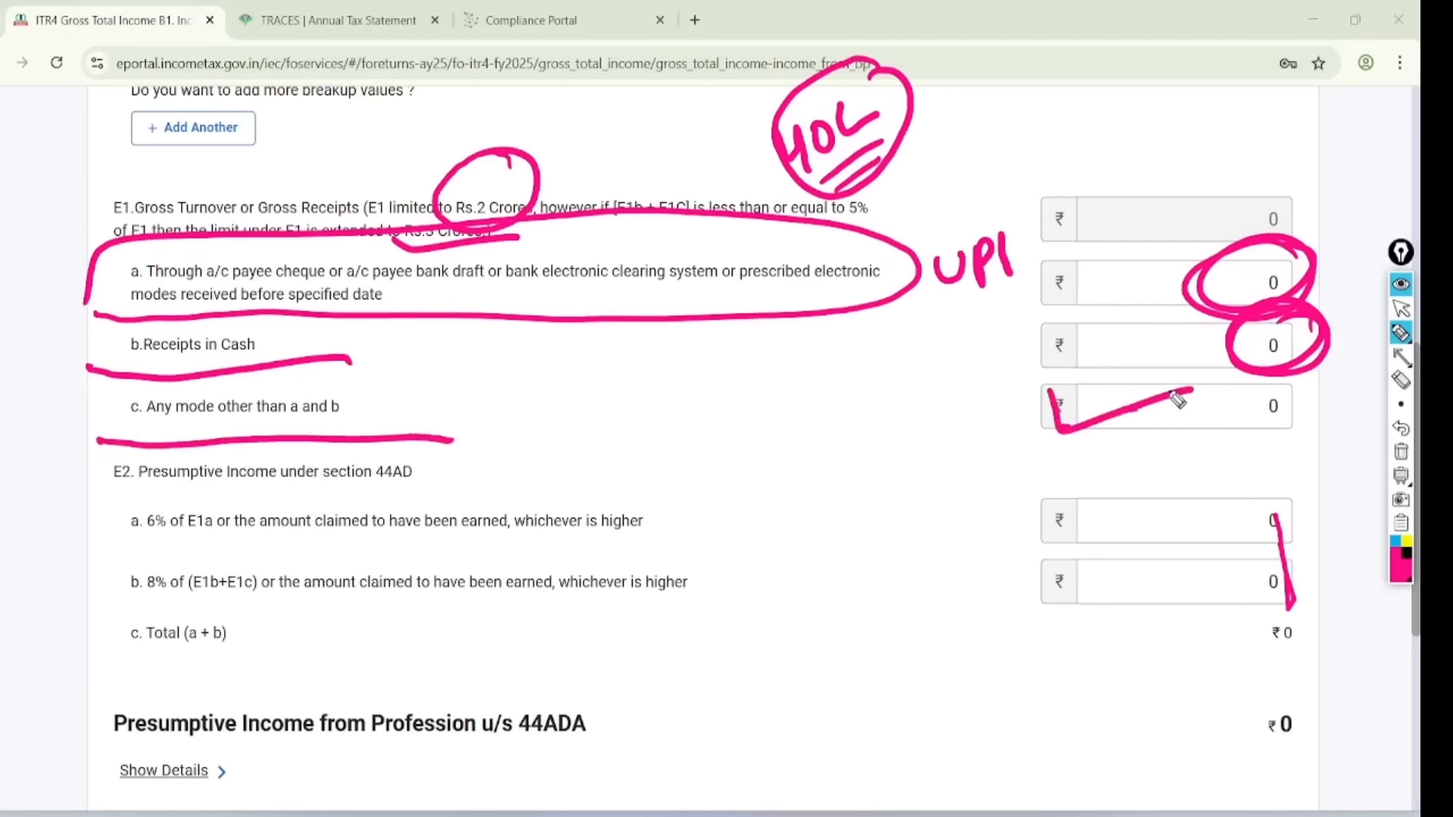
pyautogui.hotkey('ctrl', 'shift', '2')
pyautogui.hotkey('ctrl', 'z')
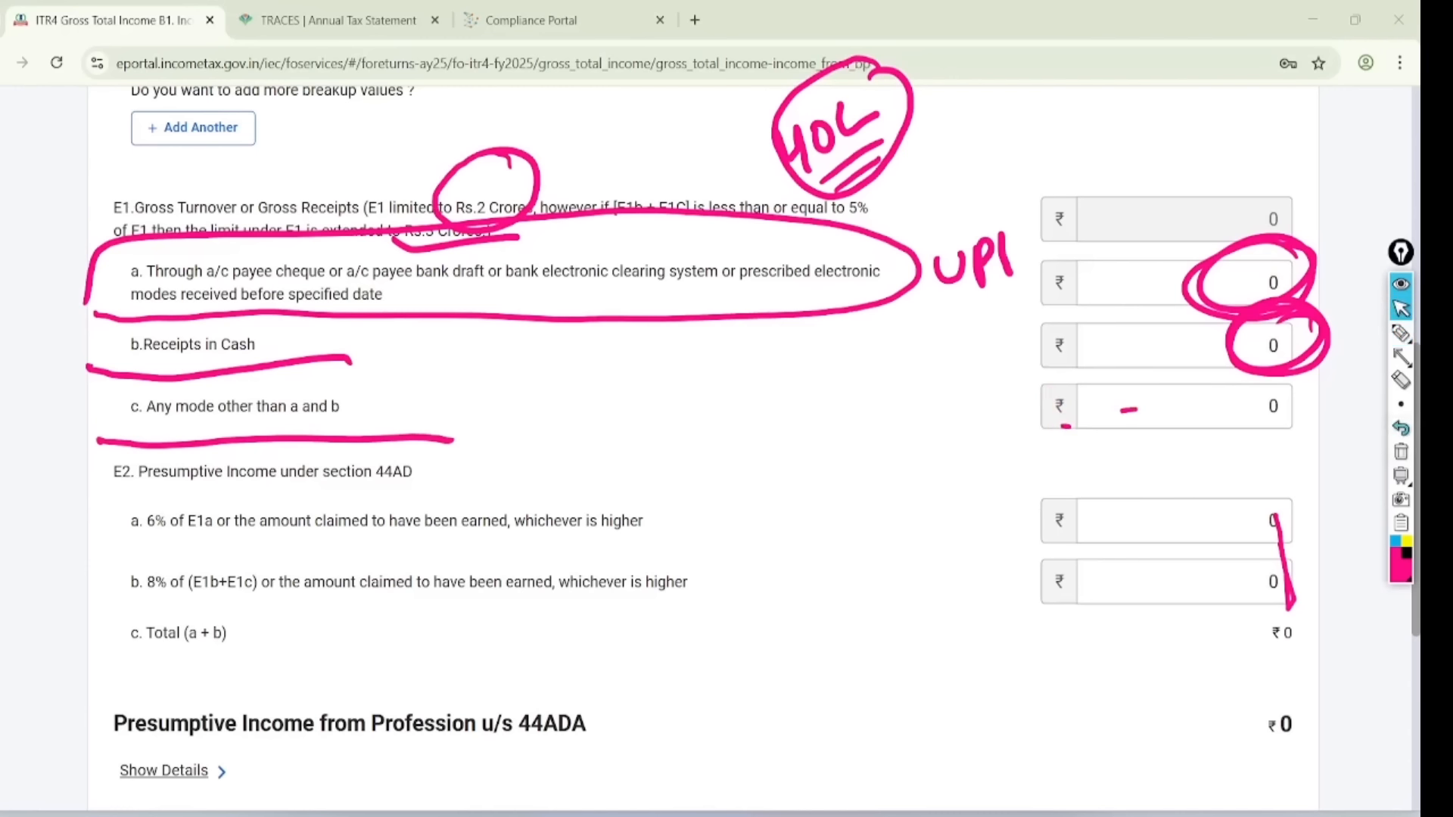
pyautogui.click(1400, 452)
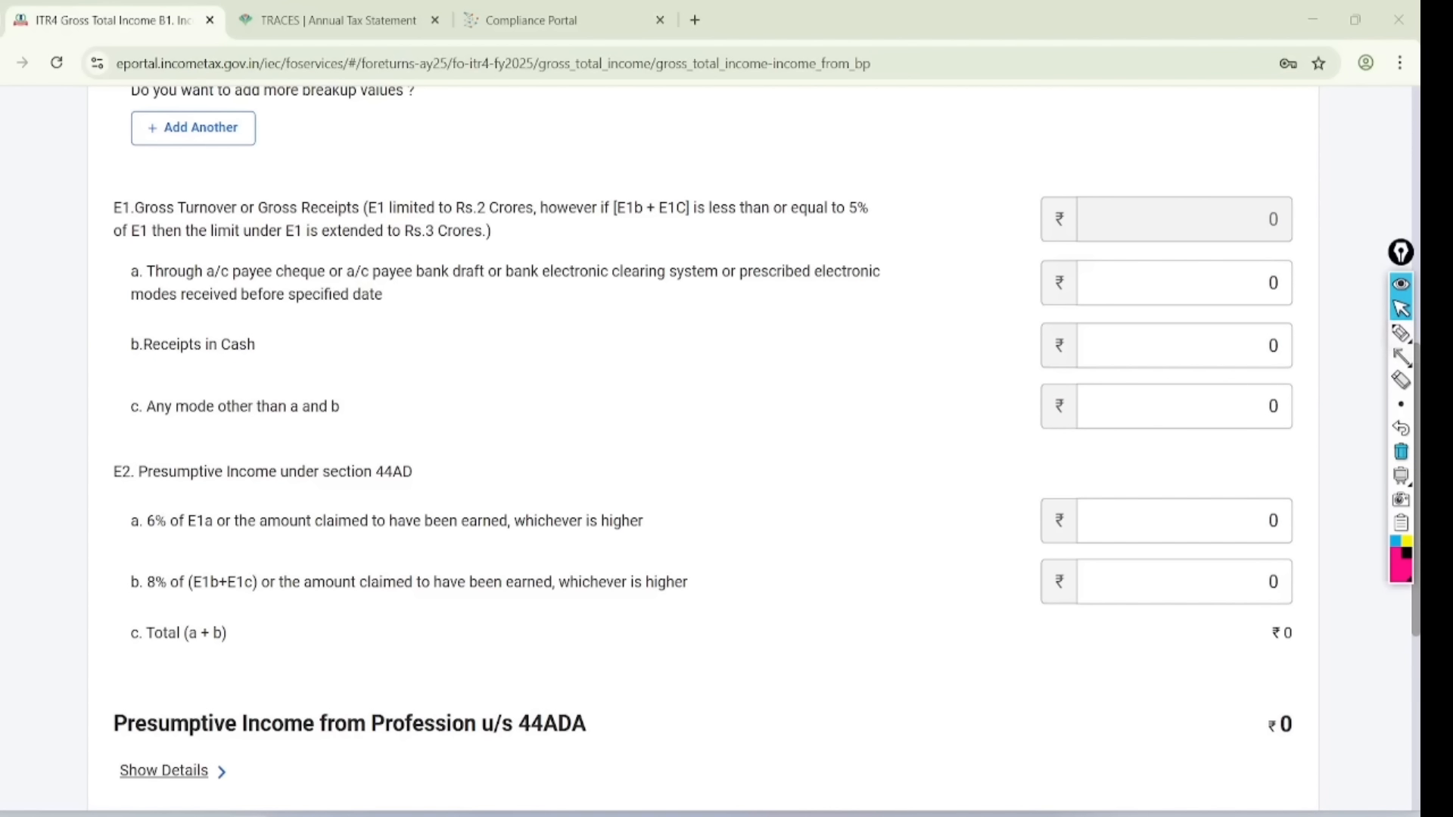
pyautogui.click(1400, 333)
pyautogui.hotkey('alt', 'Tab')
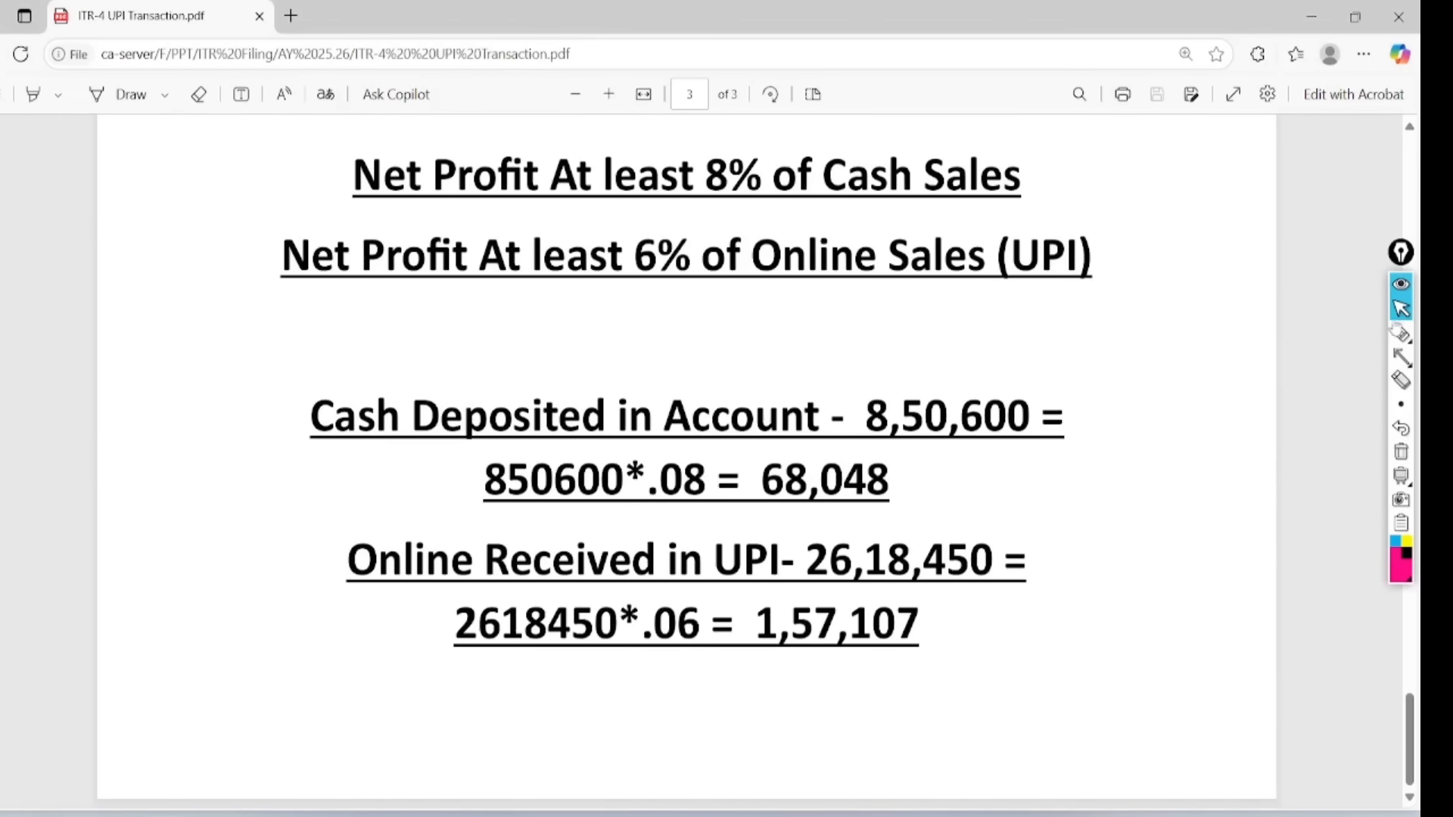
pyautogui.click(1050, 354)
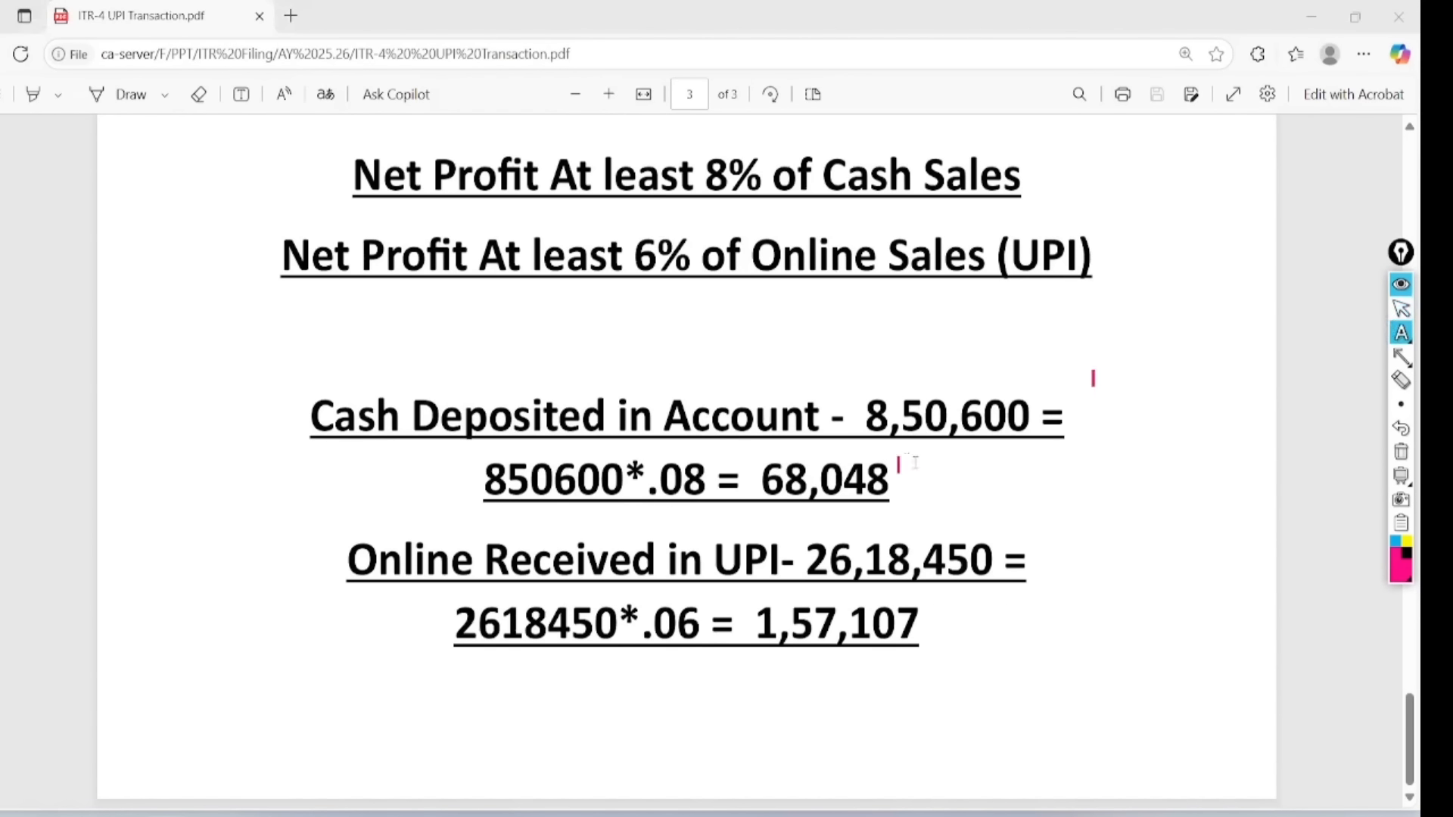
pyautogui.click(1400, 333)
pyautogui.click(1332, 333)
pyautogui.moveTo(1099, 372)
pyautogui.mouseDown()
pyautogui.moveTo(1009, 334)
pyautogui.moveTo(1087, 442)
pyautogui.moveTo(995, 345)
pyautogui.mouseUp()
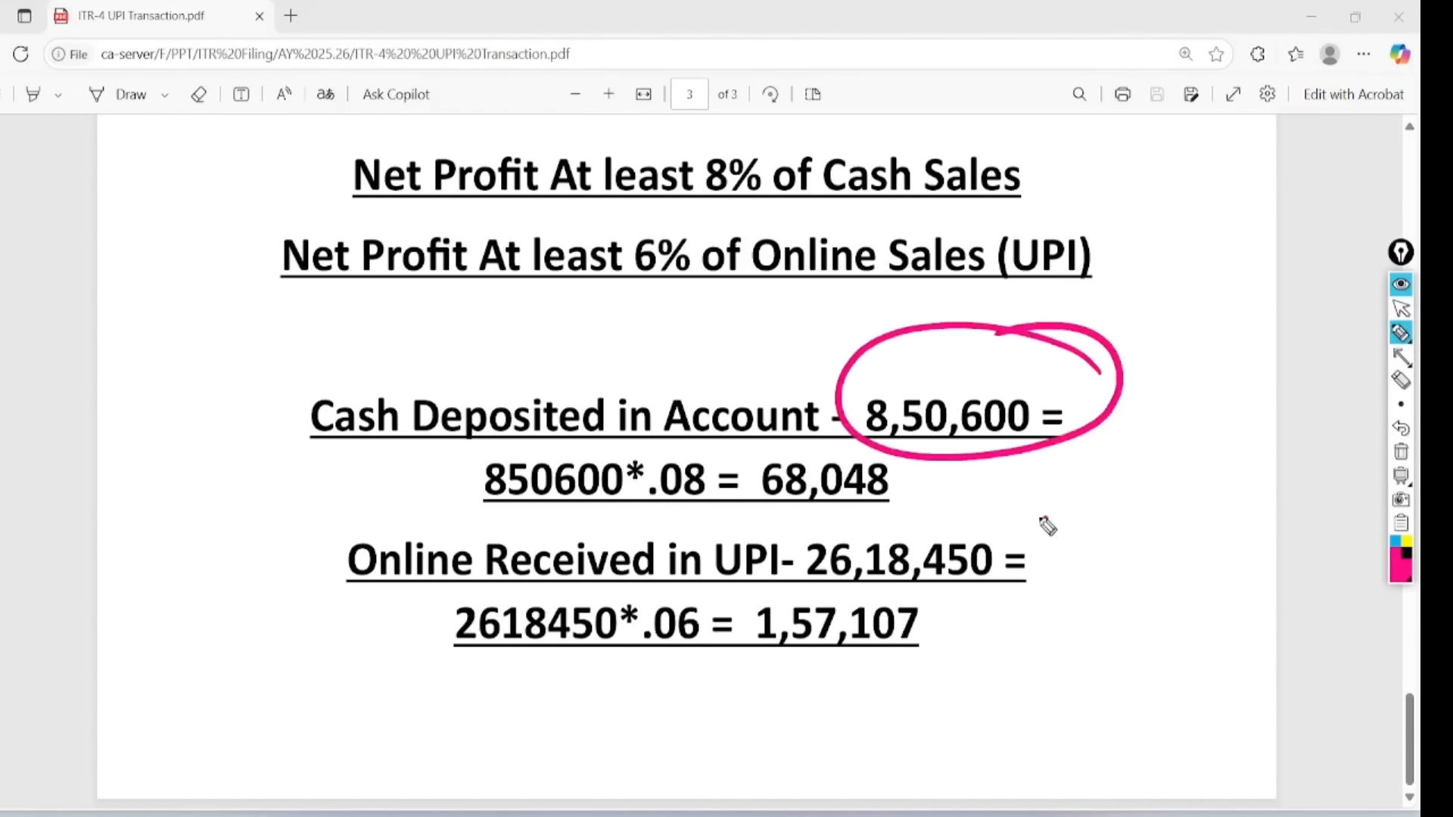
pyautogui.moveTo(1048, 521)
pyautogui.mouseDown()
pyautogui.moveTo(832, 597)
pyautogui.moveTo(990, 511)
pyautogui.mouseUp()
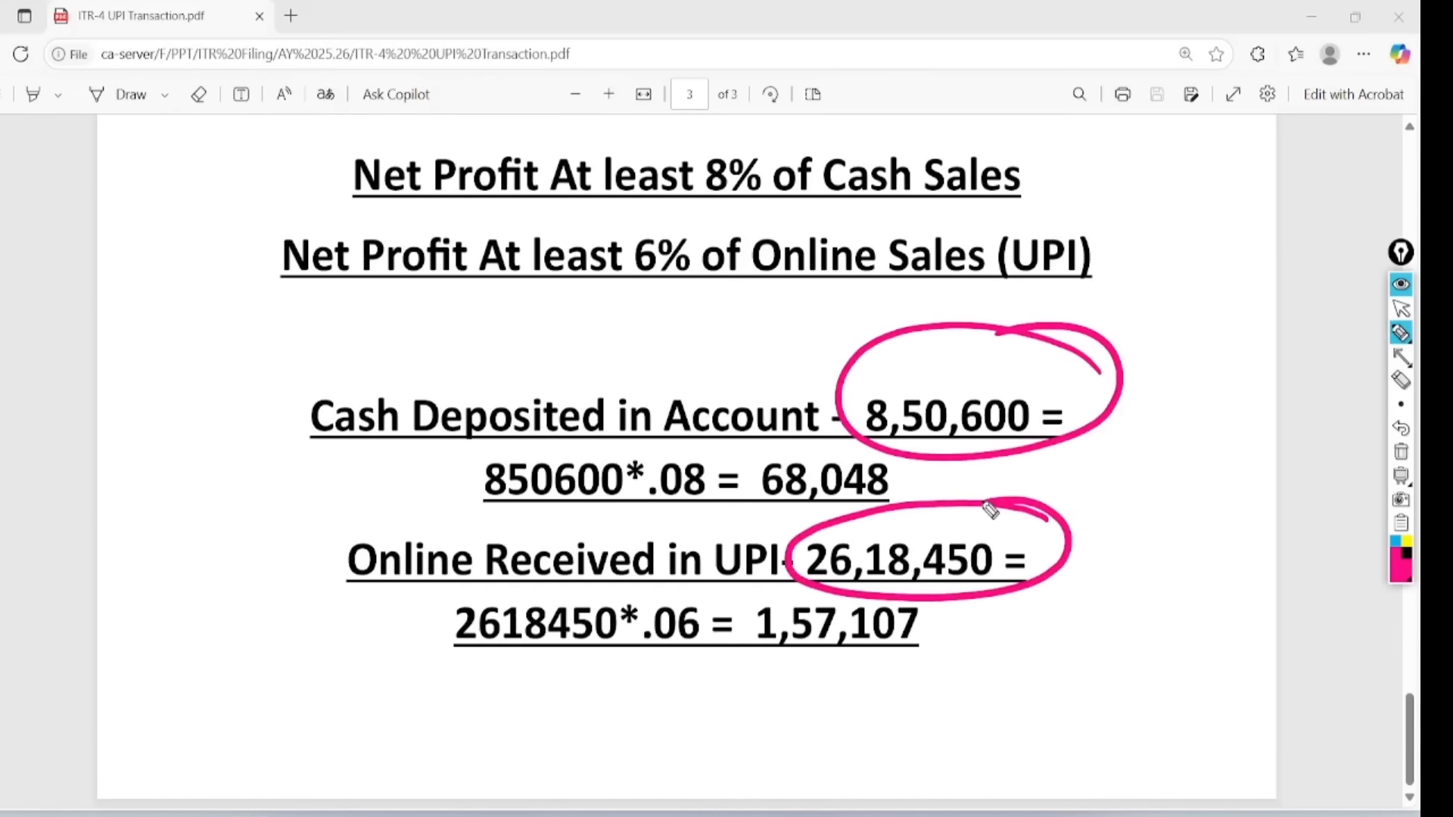
pyautogui.click(1400, 308)
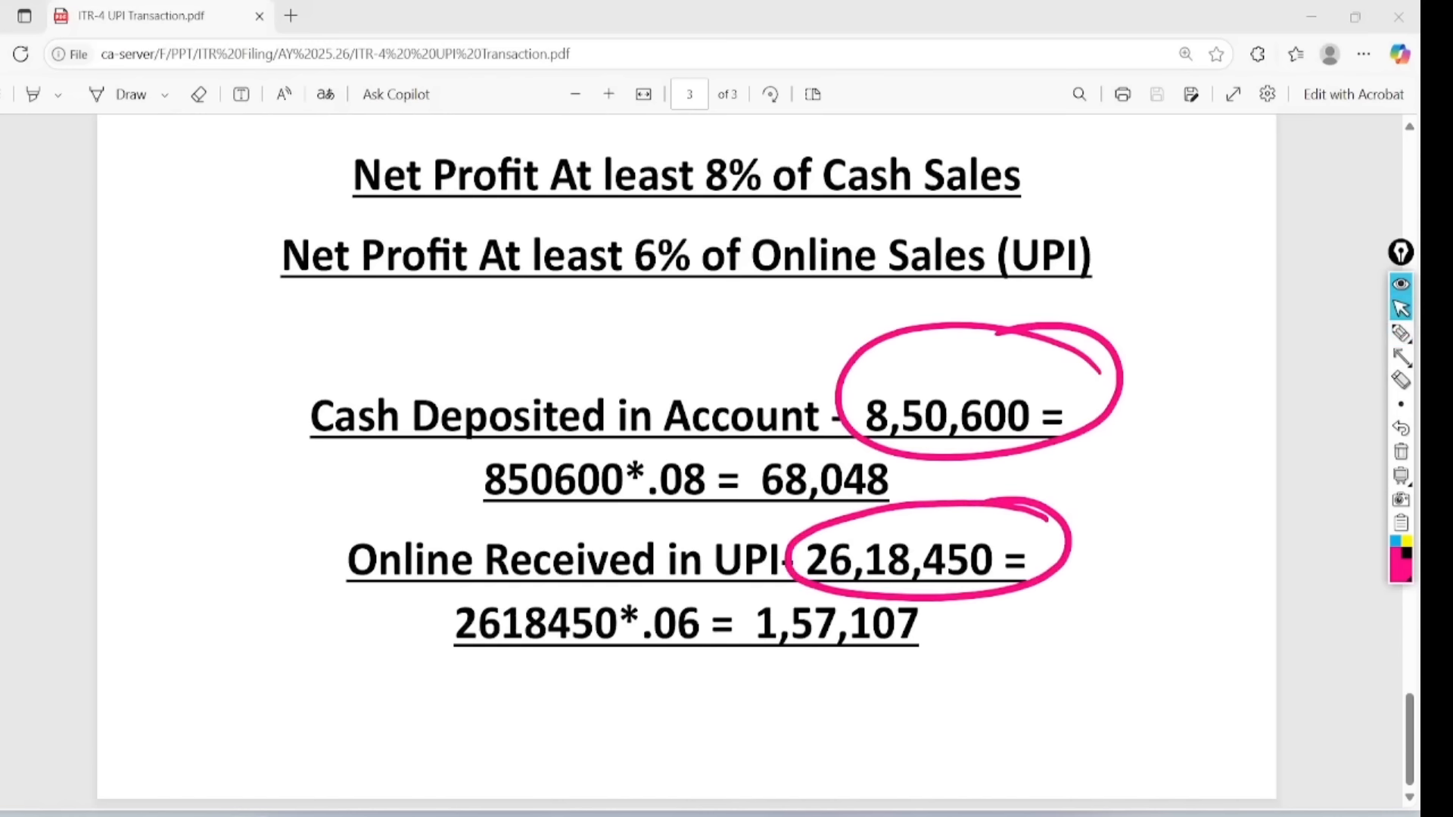
pyautogui.click(1400, 452)
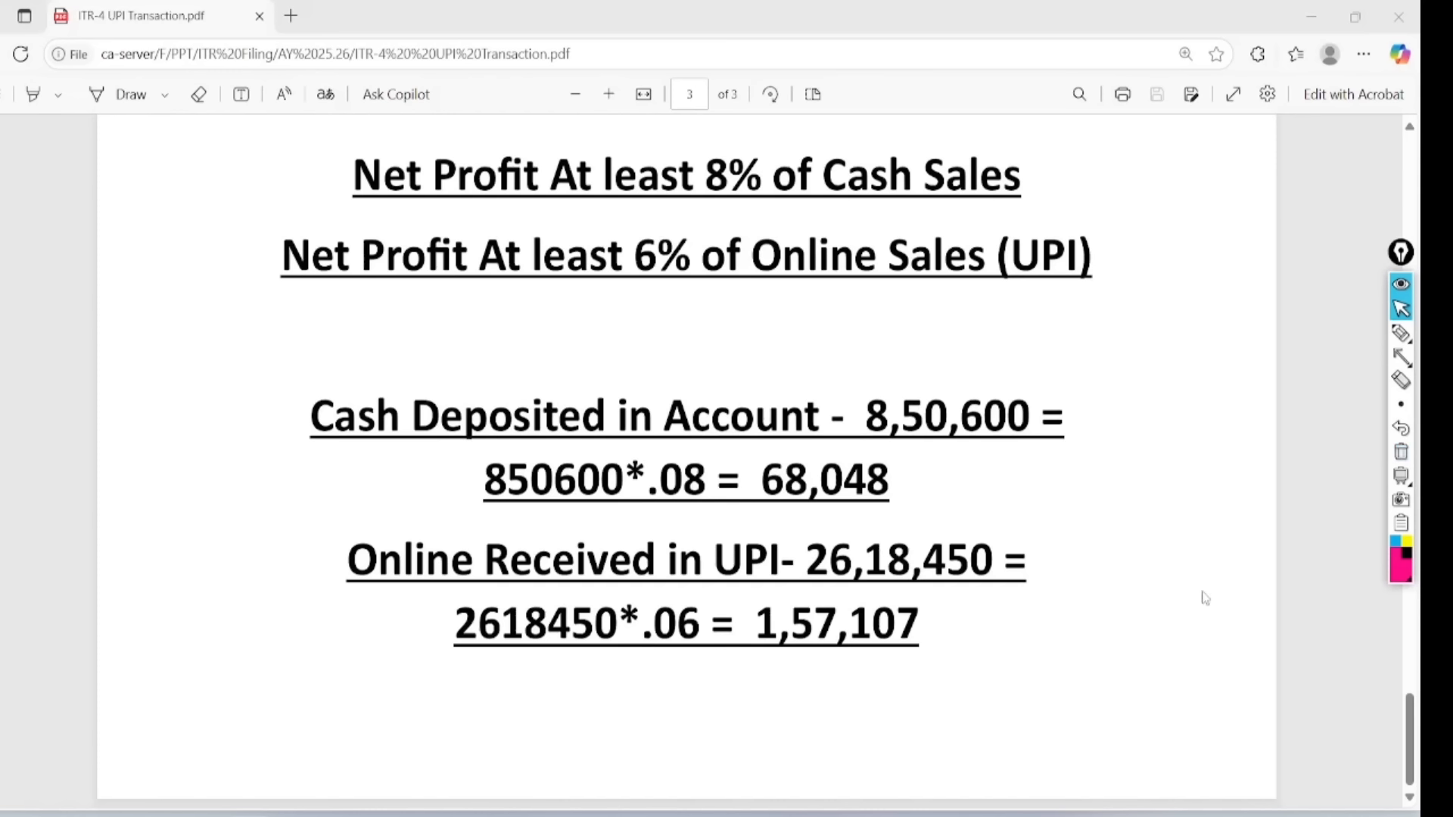
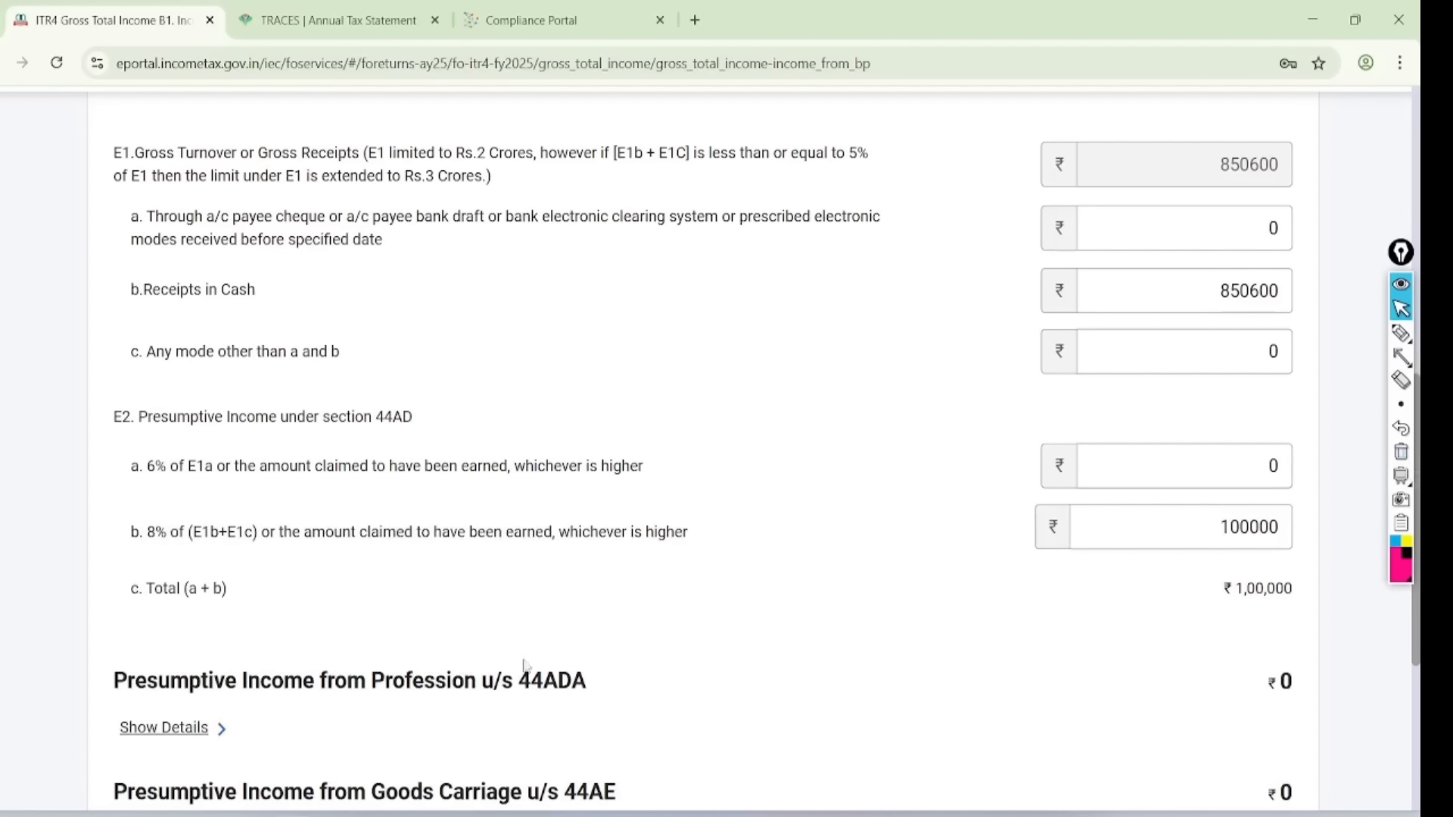
# - Check the UPI PDF, enter 2618450 in E1a for 3469050 gross turnover, then reopen the PDF
pyautogui.moveTo(165, 813)
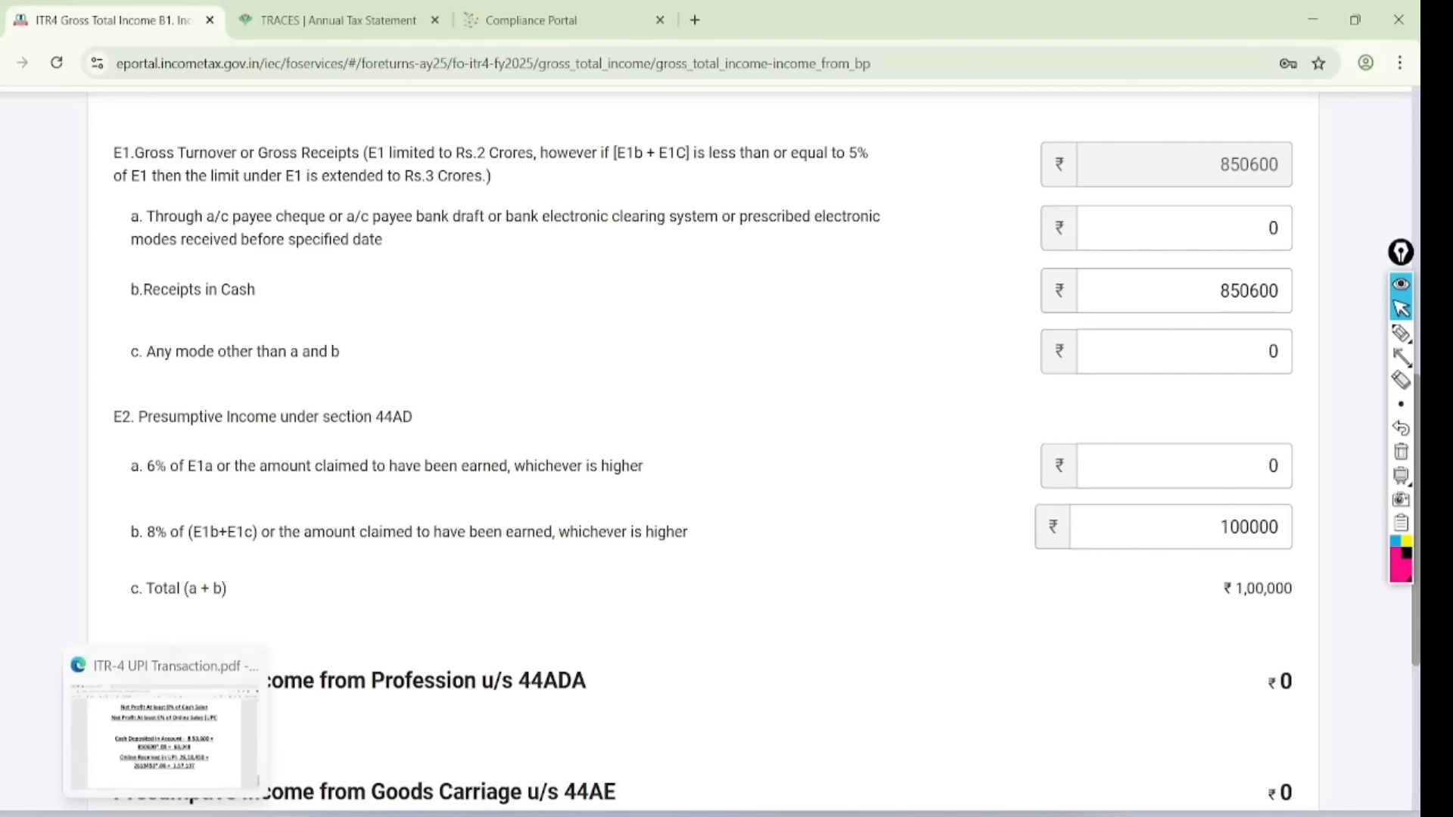
pyautogui.click(165, 745)
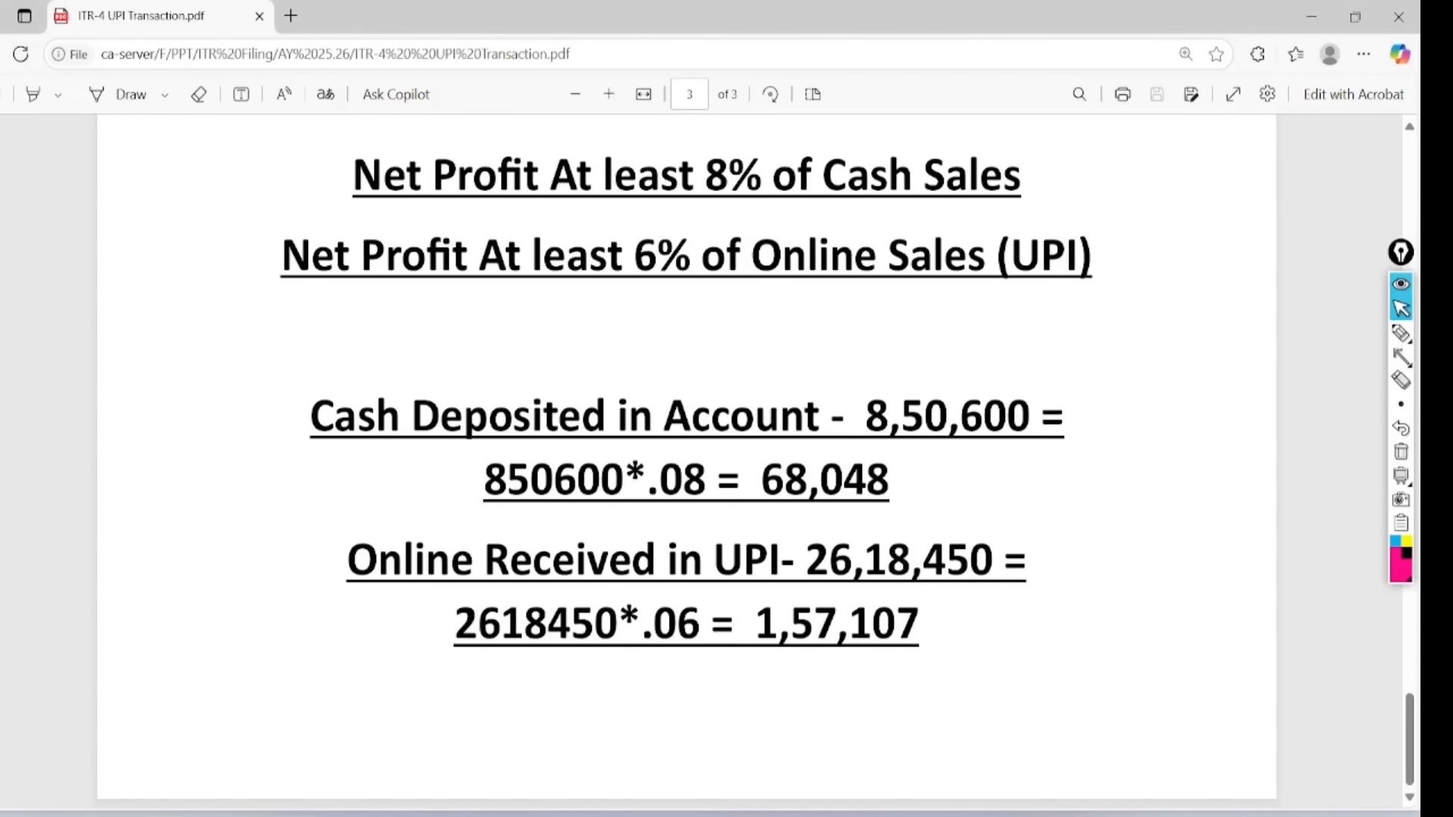
pyautogui.moveTo(283, 814)
pyautogui.click(284, 779)
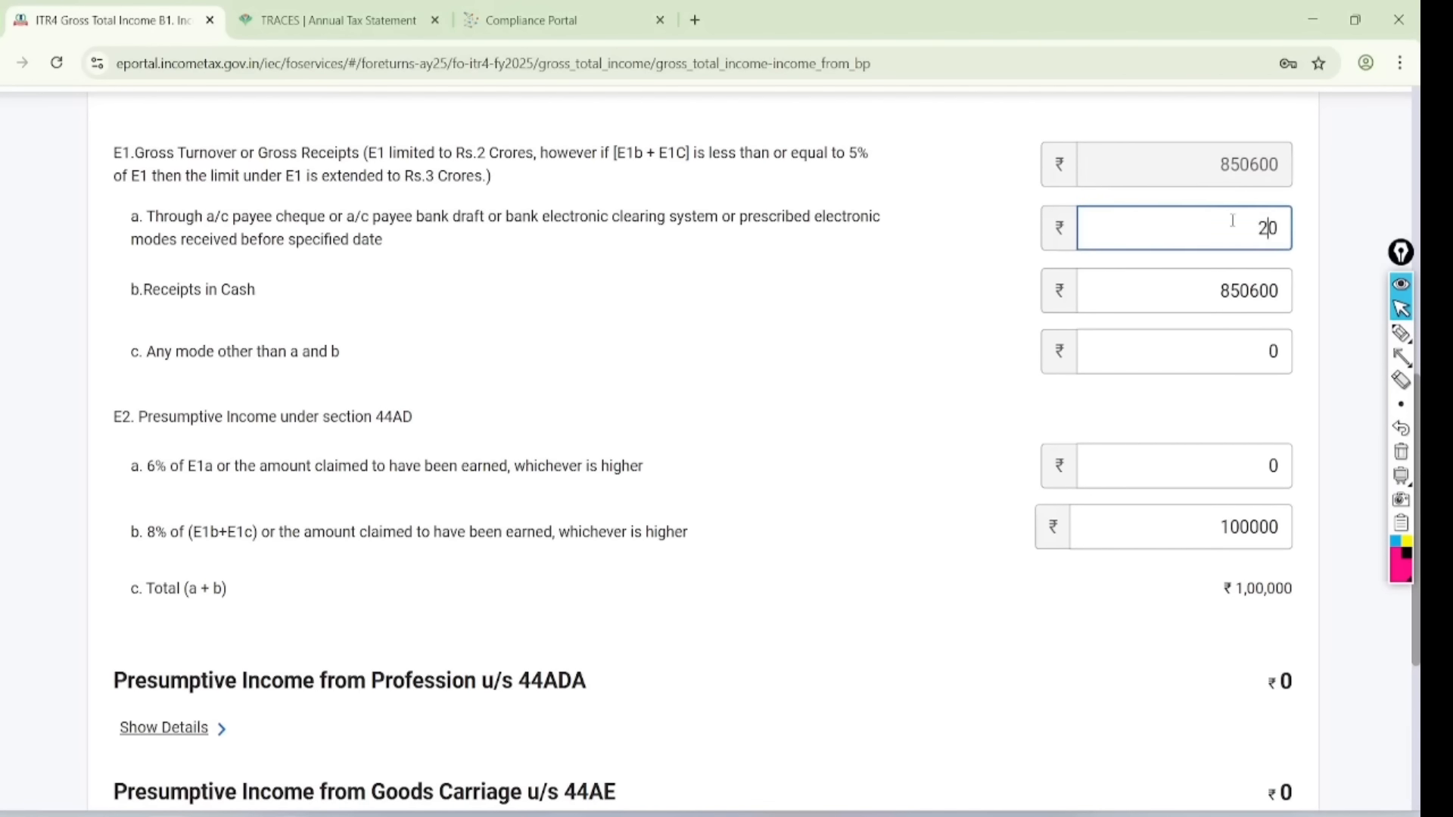
pyautogui.write('845')
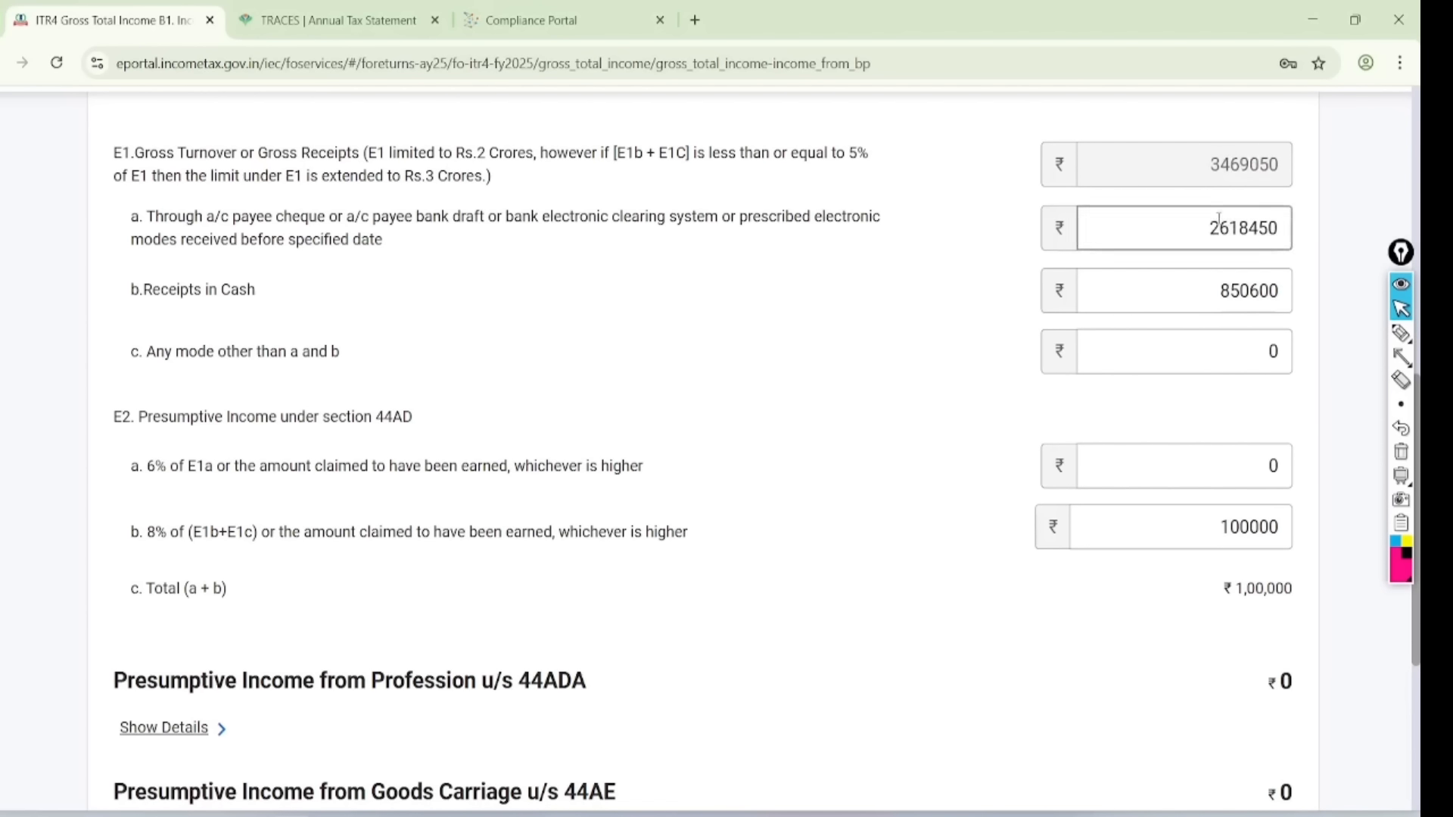
pyautogui.click(166, 813)
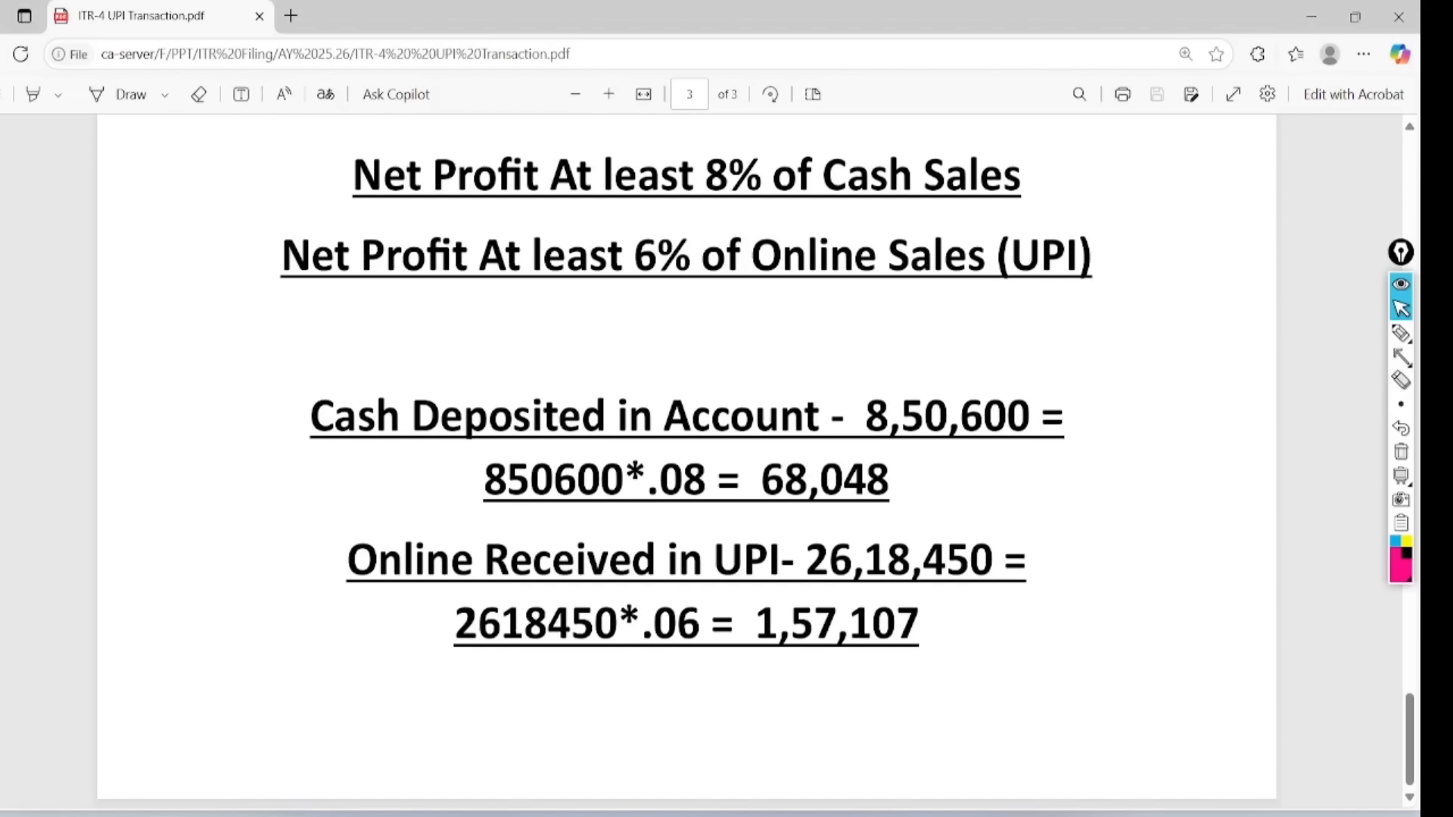
# - Enter 260900 as the E2a 6% presumptive income, removing the extra zero
pyautogui.hotkey('alt', 'Tab')
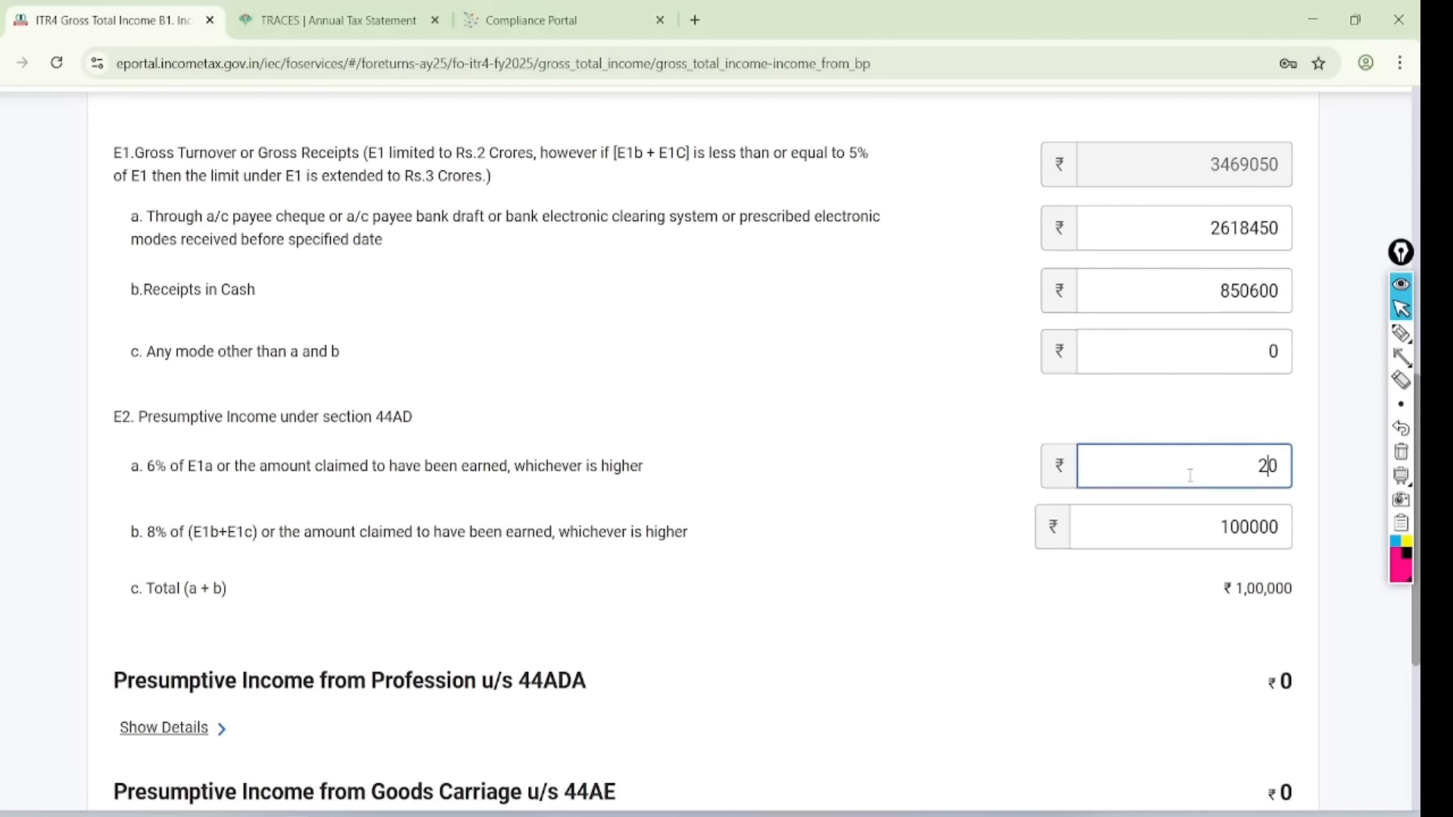
pyautogui.write('9000')
pyautogui.click(1017, 666)
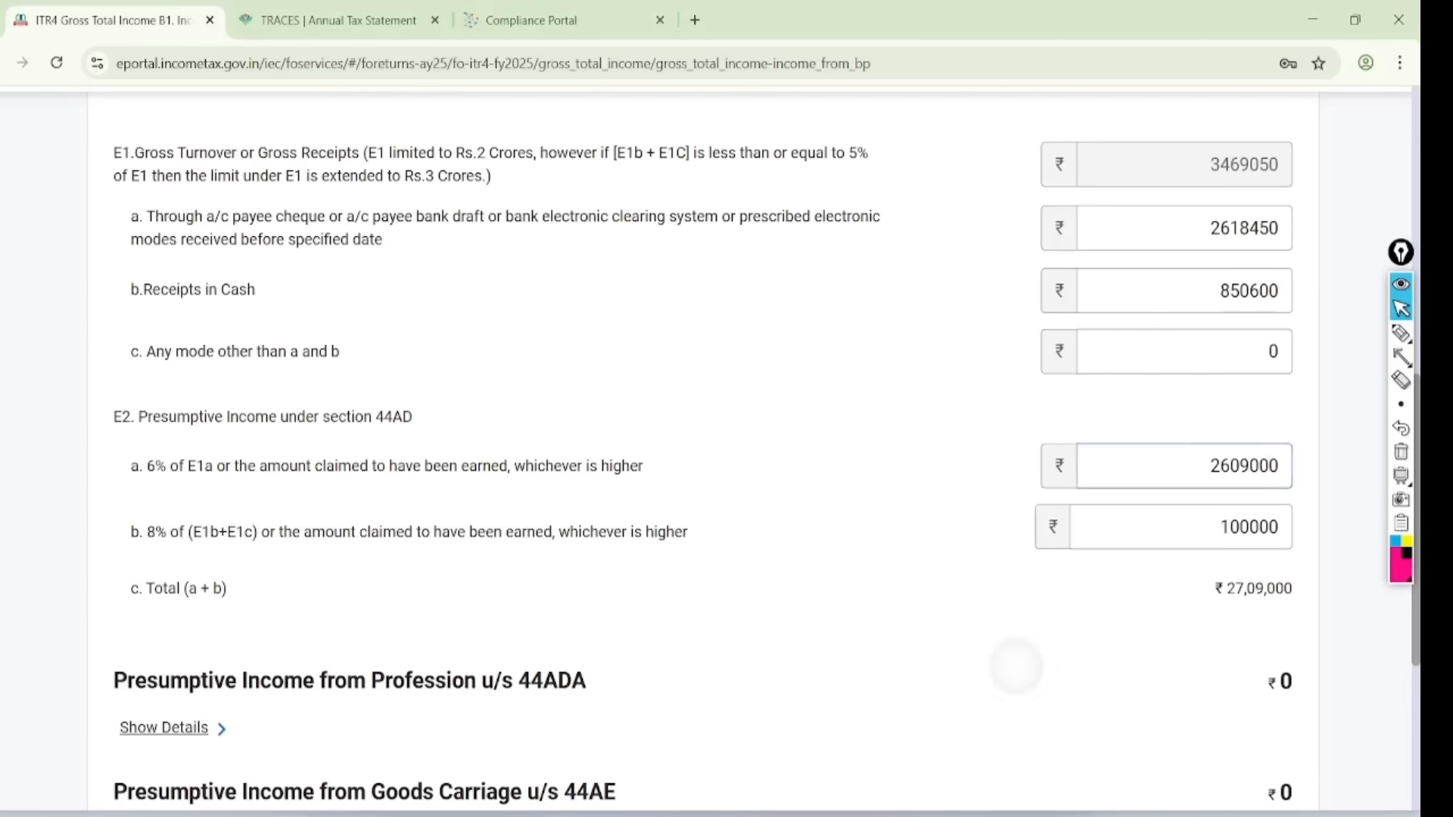
pyautogui.click(1268, 466)
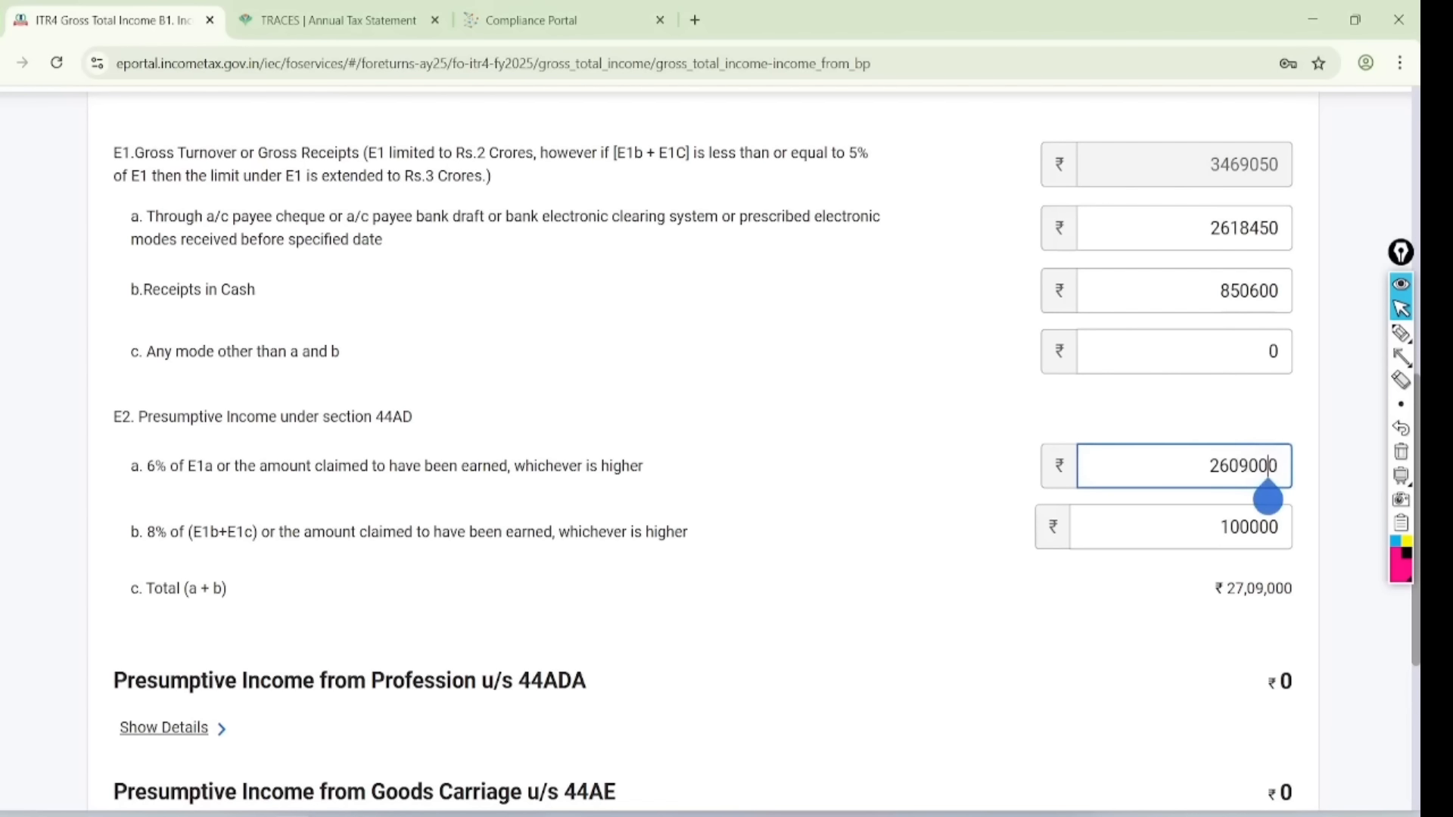
pyautogui.press('BackSpace')
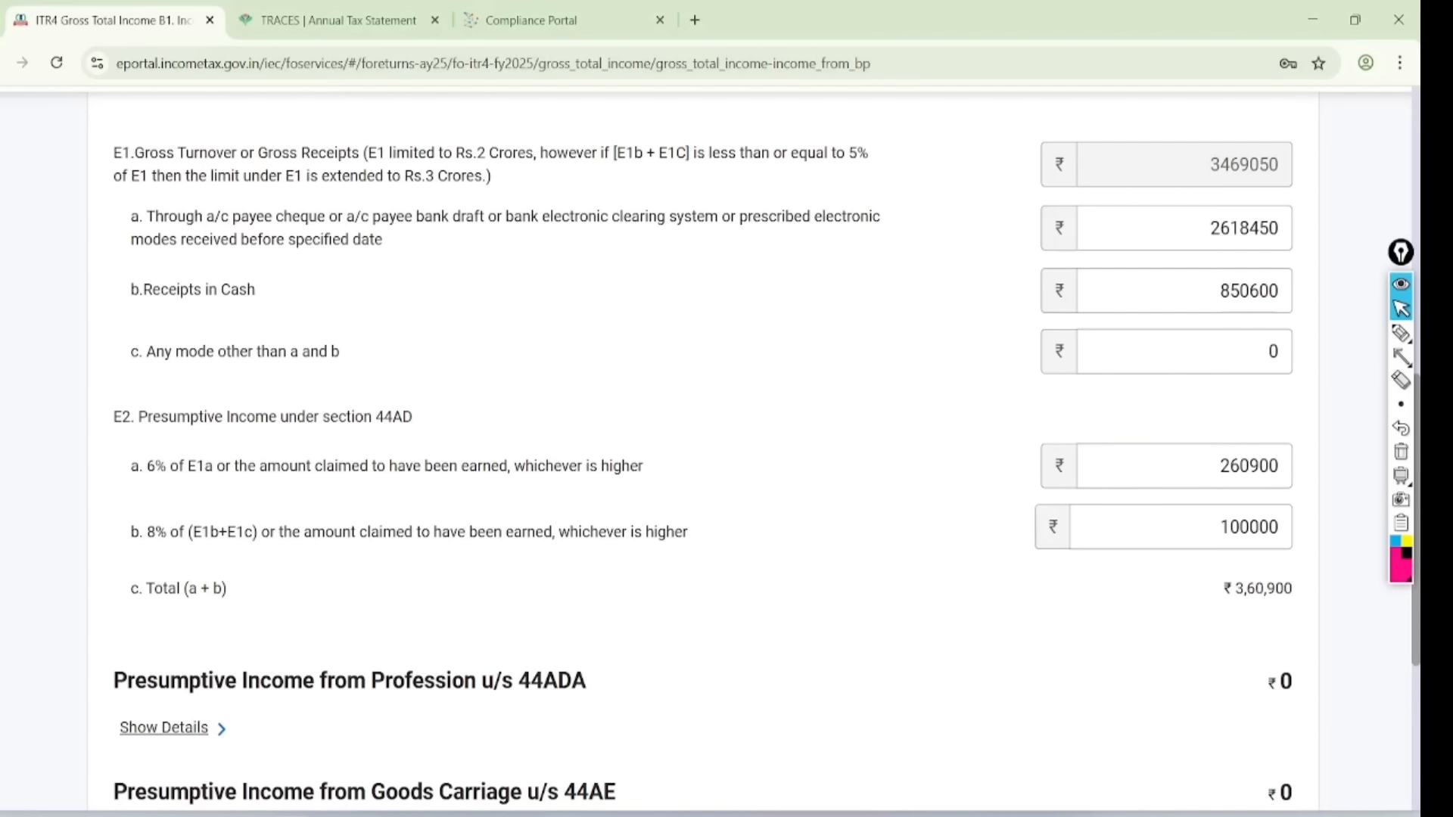
# - Highlight the ₹3,60,900 E8 business income total and save the business details
pyautogui.scroll(-1, 710, 445)
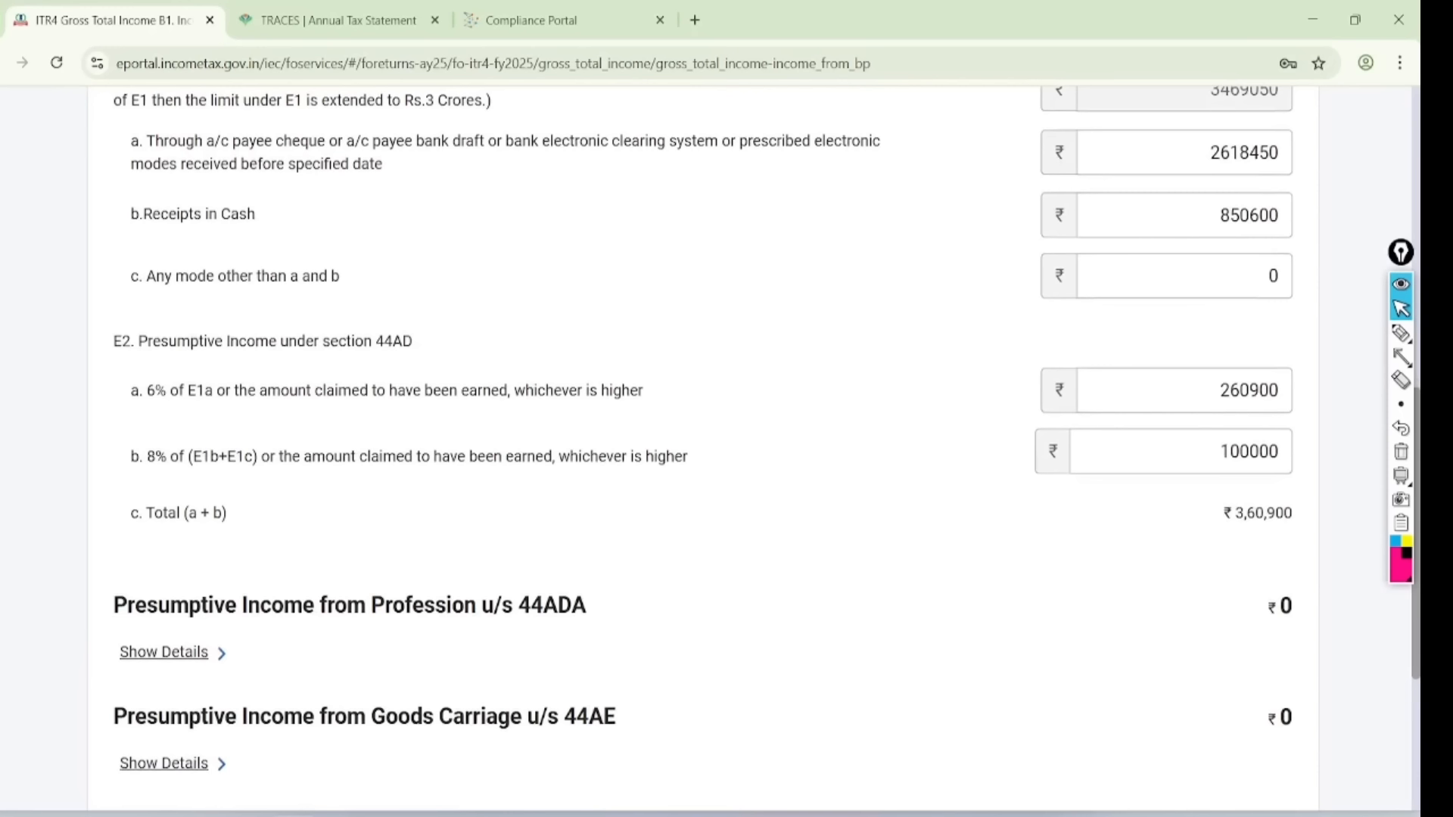
pyautogui.scroll(-2, 710, 445)
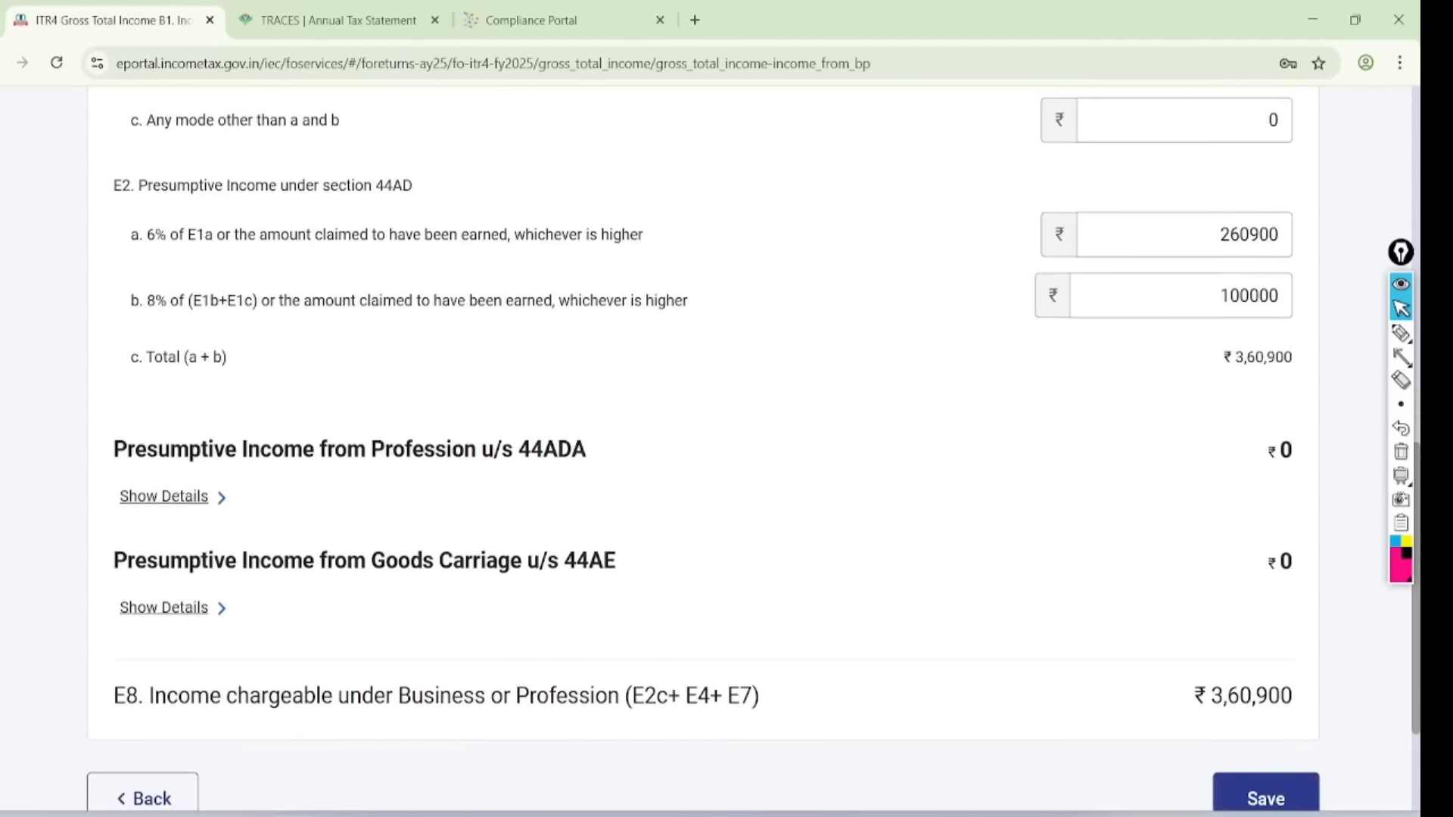
pyautogui.click(1401, 333)
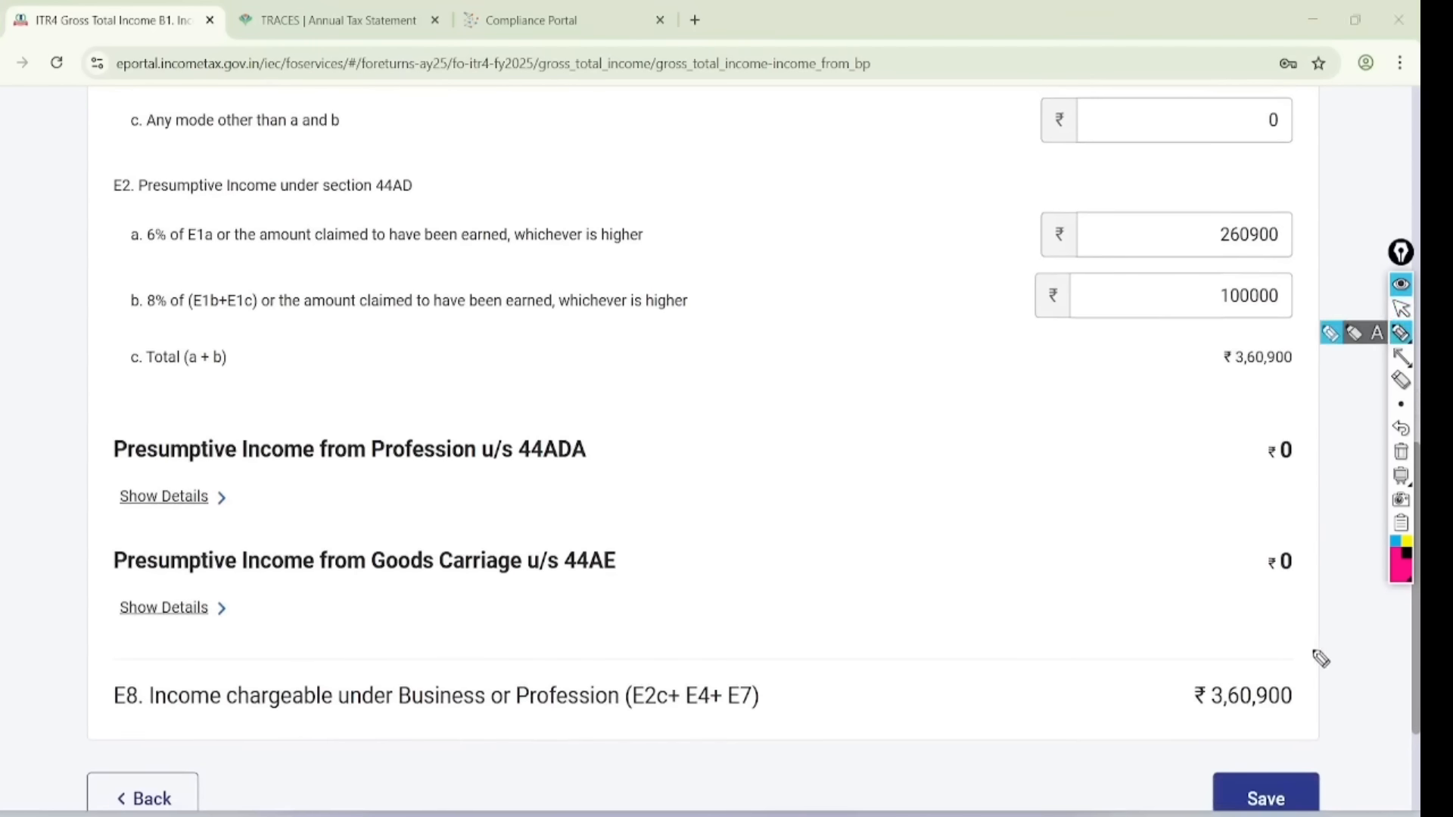
pyautogui.moveTo(1307, 628); pyautogui.dragTo(1222, 640)
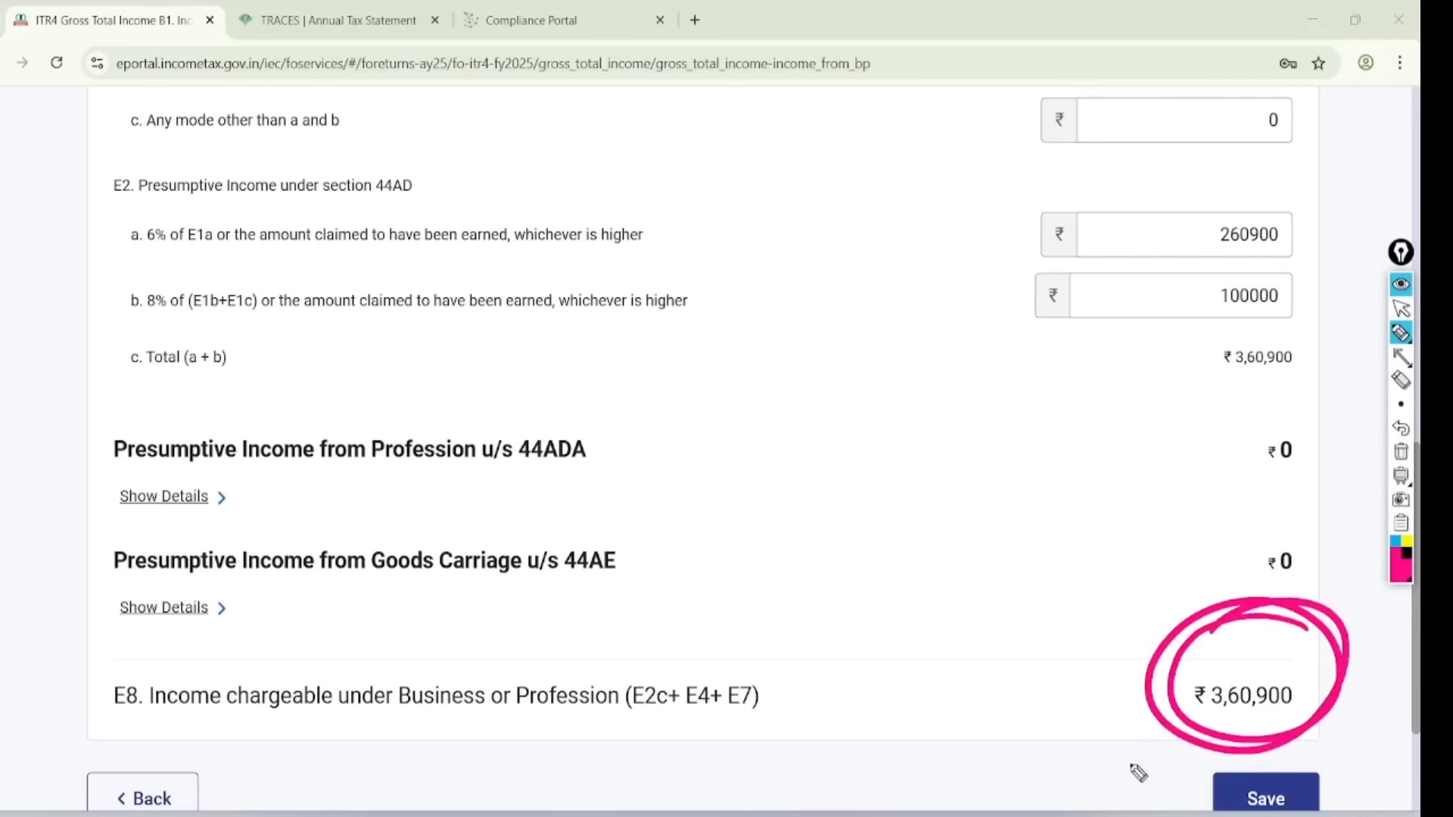
pyautogui.moveTo(1124, 765); pyautogui.dragTo(1239, 759)
pyautogui.click(1401, 308)
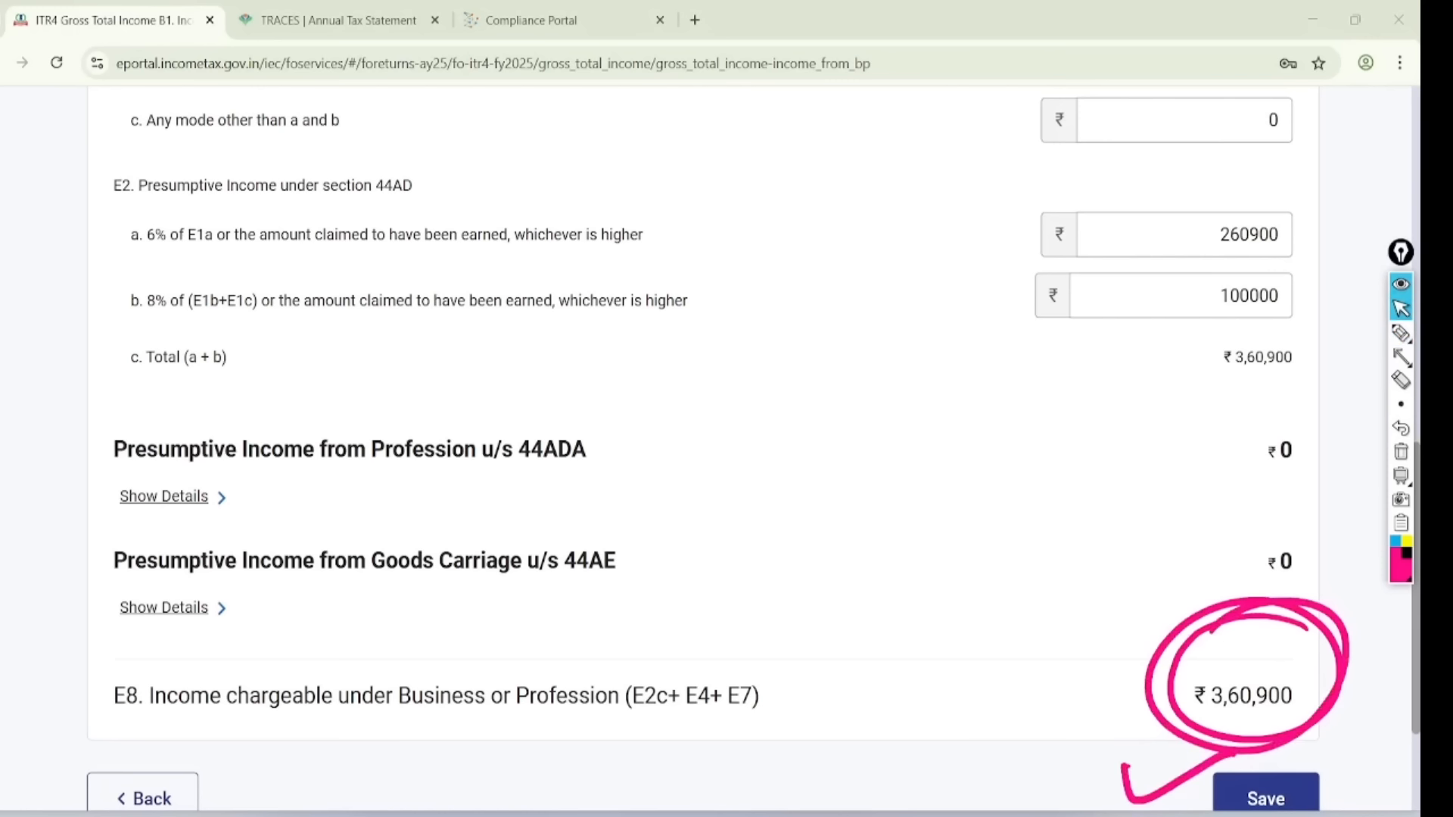
pyautogui.click(1401, 452)
pyautogui.click(1271, 794)
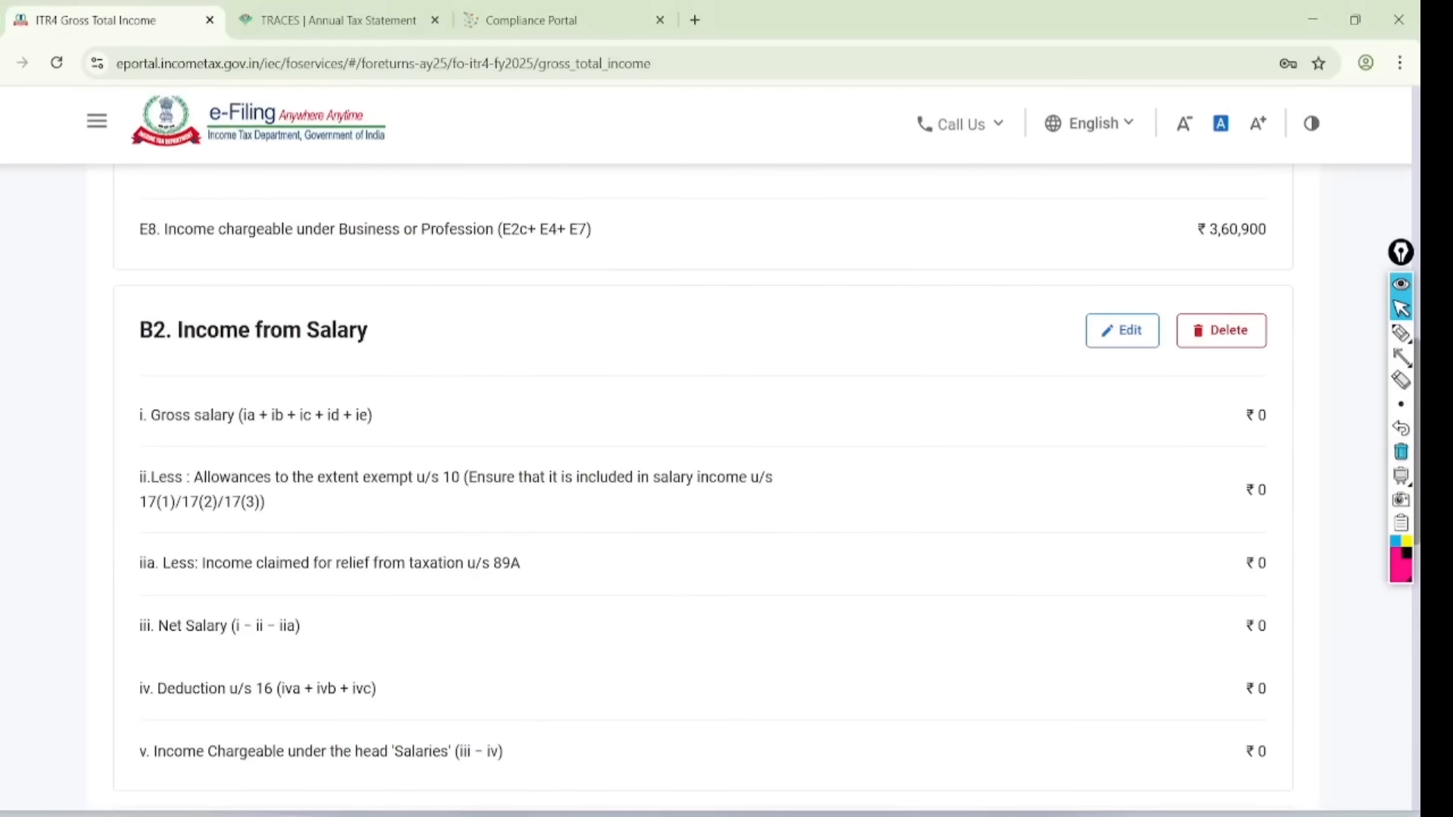
# - Mark the B2 Income from Salary section and its edit control
pyautogui.scroll(-5, 765, 450)
pyautogui.scroll(-4, 764, 450)
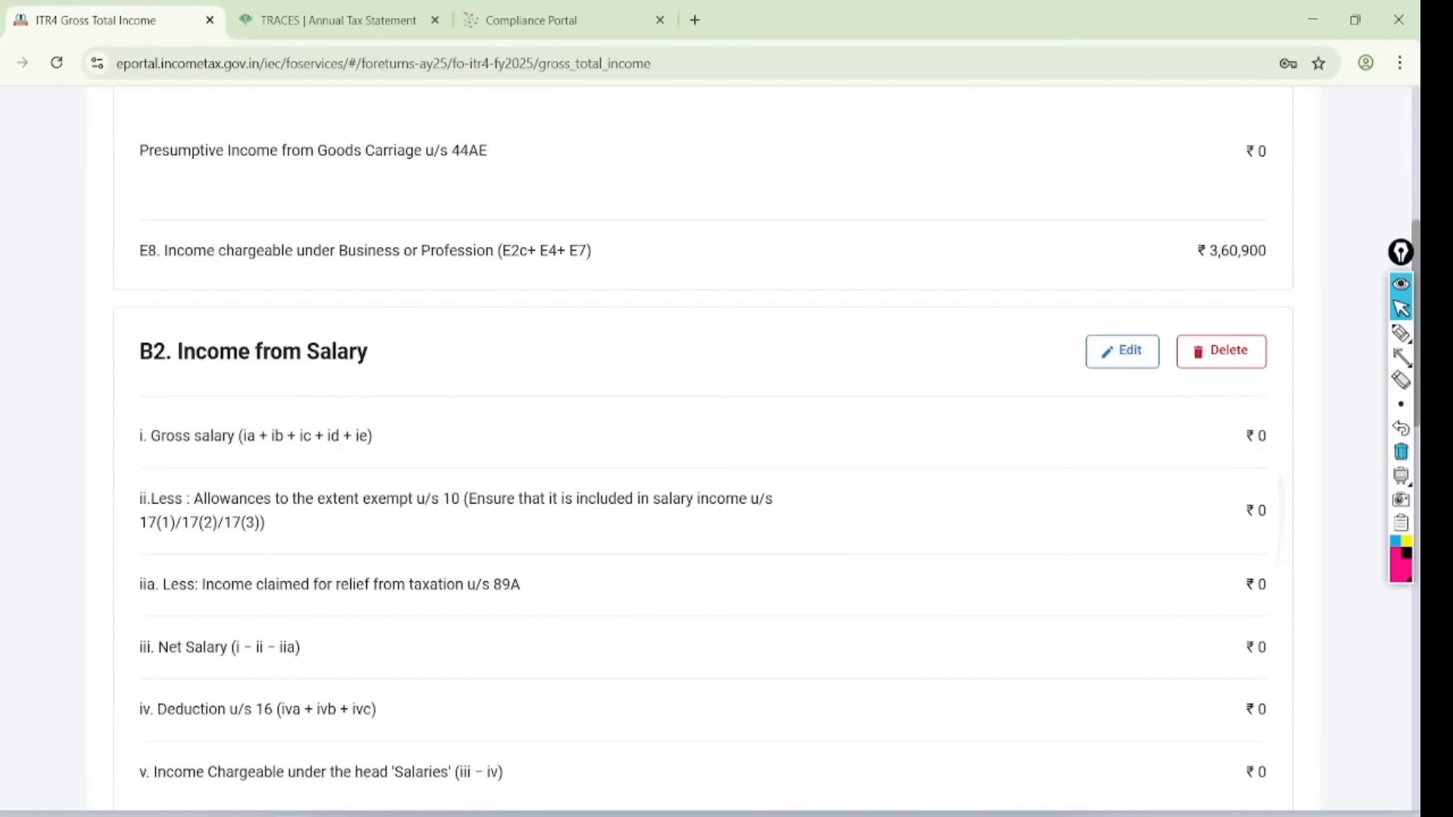
pyautogui.click(1401, 333)
pyautogui.moveTo(451, 206)
pyautogui.mouseDown()
pyautogui.moveTo(321, 168)
pyautogui.moveTo(464, 285)
pyautogui.moveTo(347, 185)
pyautogui.mouseUp()
pyautogui.moveTo(1147, 188)
pyautogui.mouseDown()
pyautogui.moveTo(1070, 319)
pyautogui.moveTo(1093, 195)
pyautogui.mouseUp()
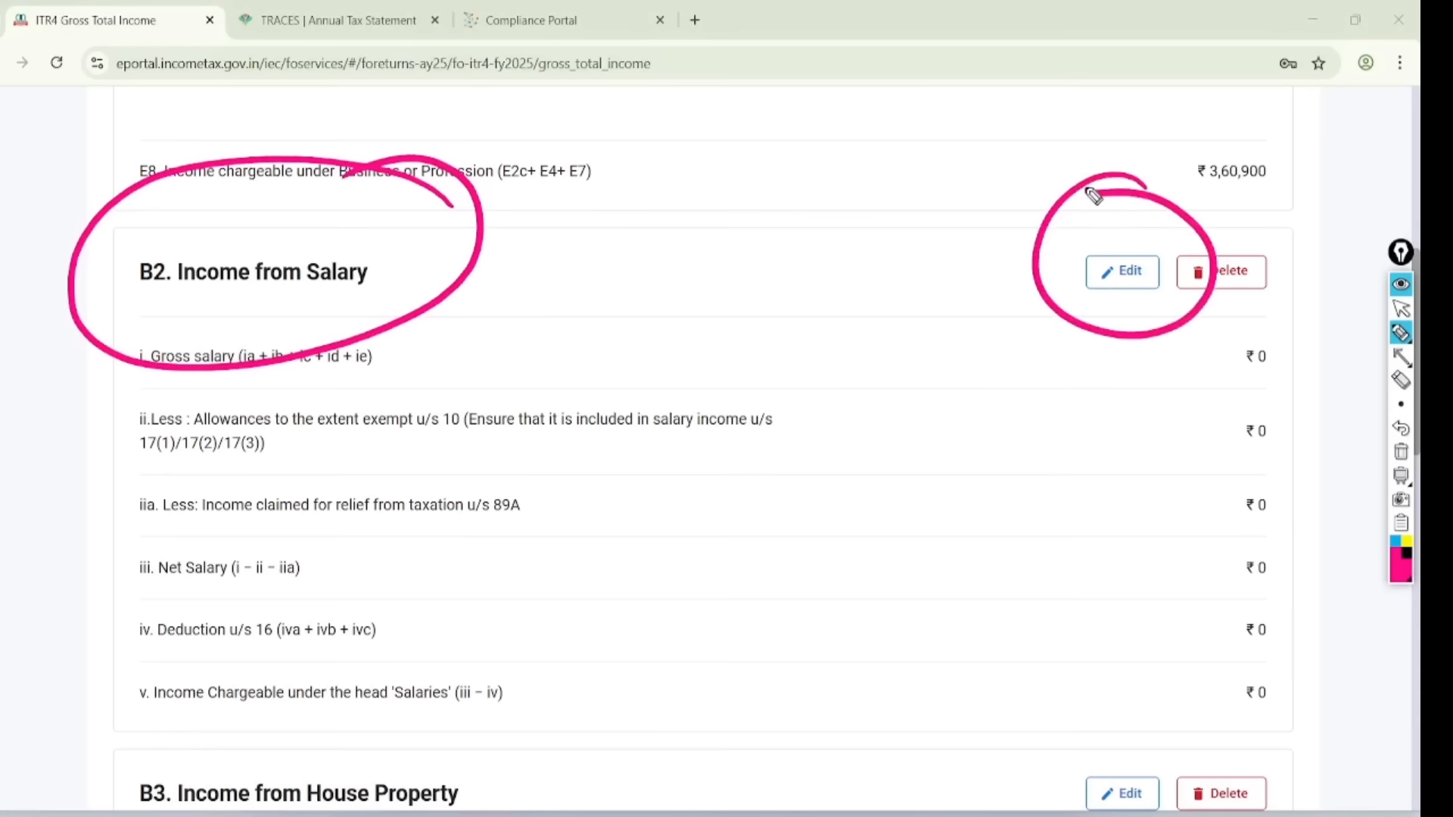
pyautogui.click(1401, 309)
pyautogui.click(1401, 452)
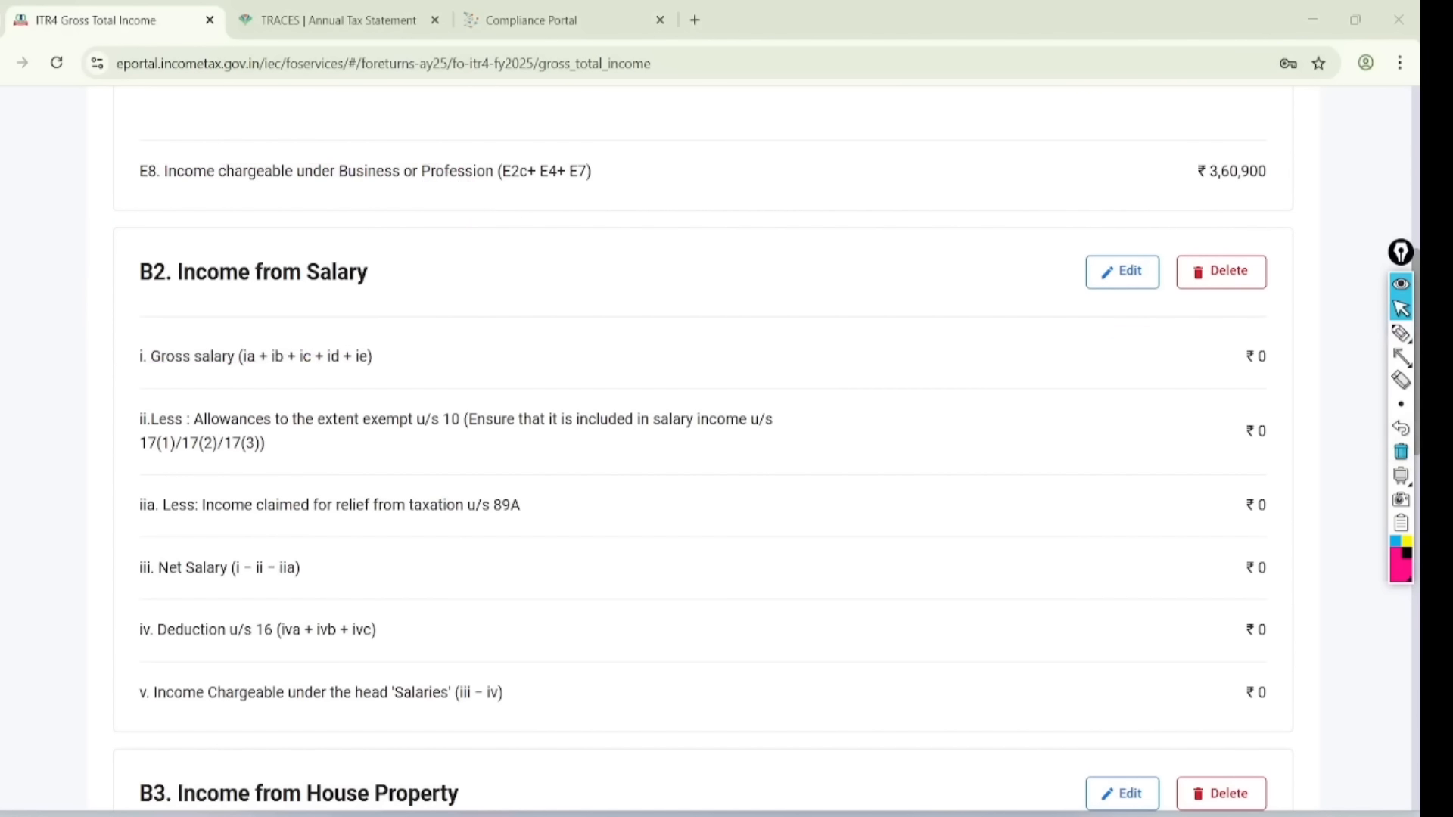
# - Enter 120000 as salary under section 17(1) in B2
pyautogui.click(1122, 271)
pyautogui.click(1239, 532)
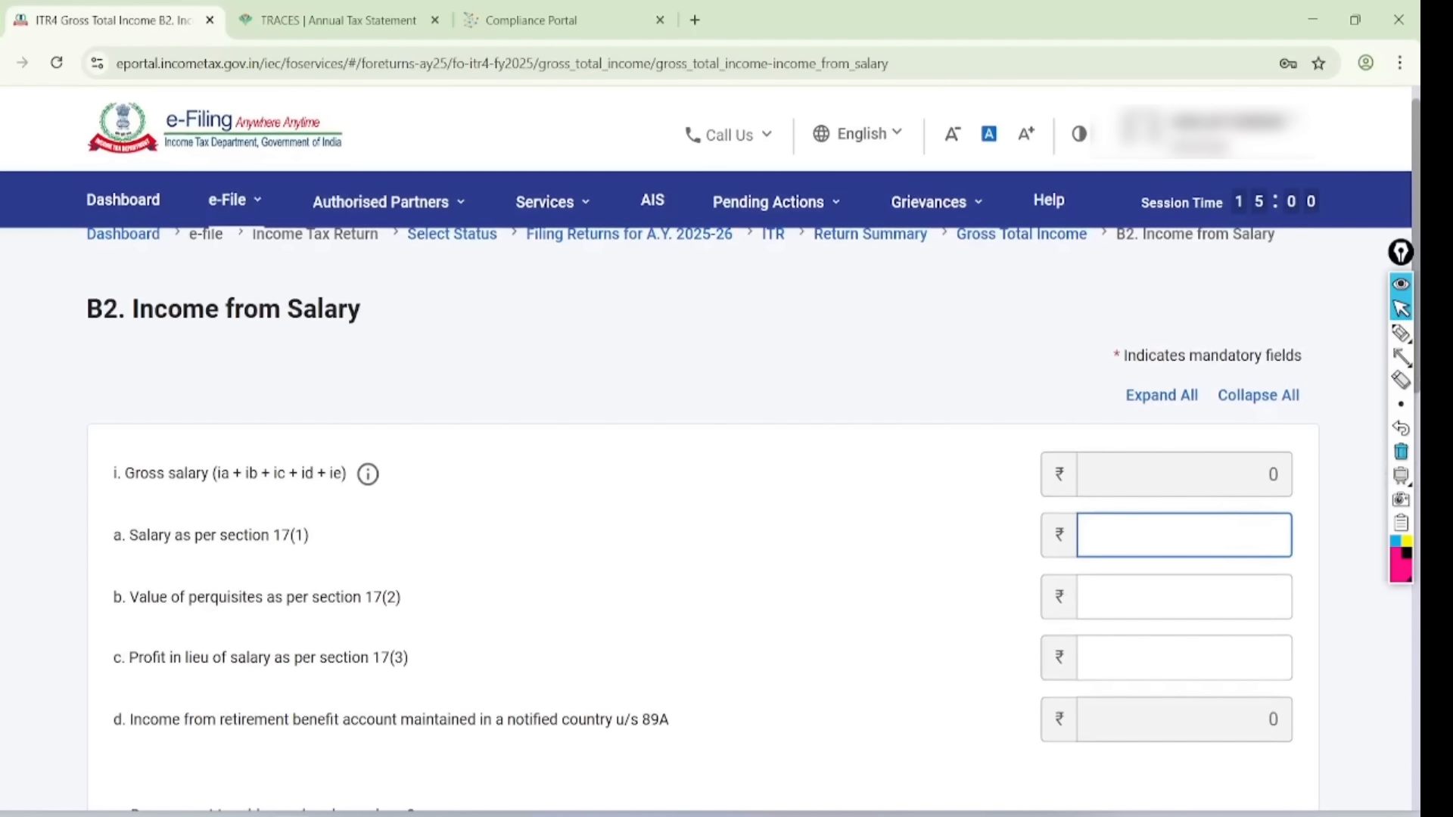
pyautogui.write('120000')
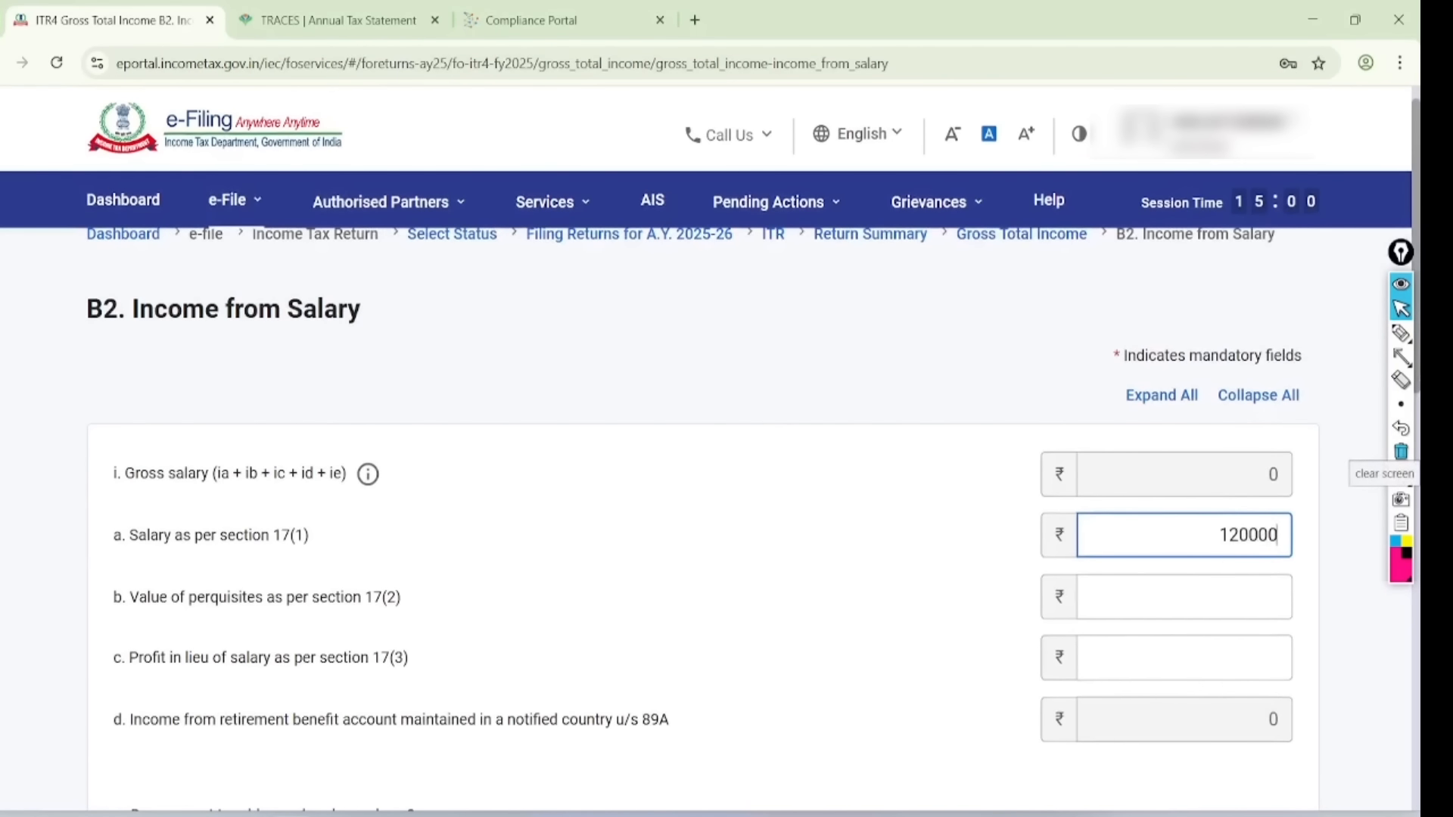
pyautogui.click(978, 650)
# - Highlight the 75000 standard deduction and ₹45,000 taxable salary, then save
pyautogui.scroll(-5, 978, 651)
pyautogui.scroll(-8, 704, 454)
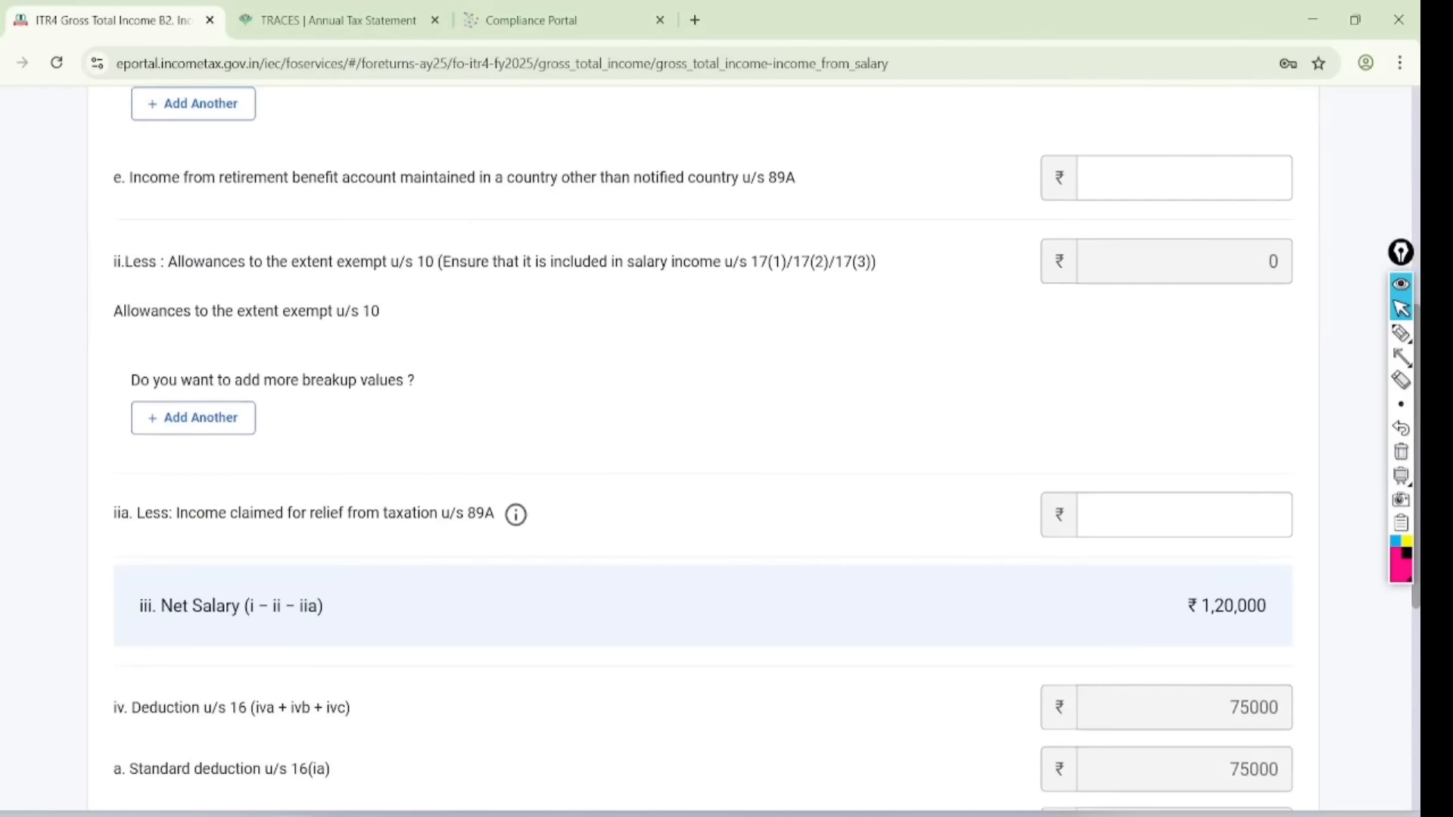
pyautogui.click(1401, 333)
pyautogui.moveTo(1321, 494)
pyautogui.mouseDown()
pyautogui.moveTo(1213, 509)
pyautogui.moveTo(1278, 465)
pyautogui.mouseUp()
pyautogui.moveTo(1101, 416)
pyautogui.mouseDown()
pyautogui.moveTo(1161, 441)
pyautogui.moveTo(1237, 409)
pyautogui.mouseUp()
pyautogui.moveTo(1296, 666)
pyautogui.mouseDown()
pyautogui.moveTo(1332, 732)
pyautogui.moveTo(1227, 636)
pyautogui.mouseUp()
pyautogui.click(1401, 309)
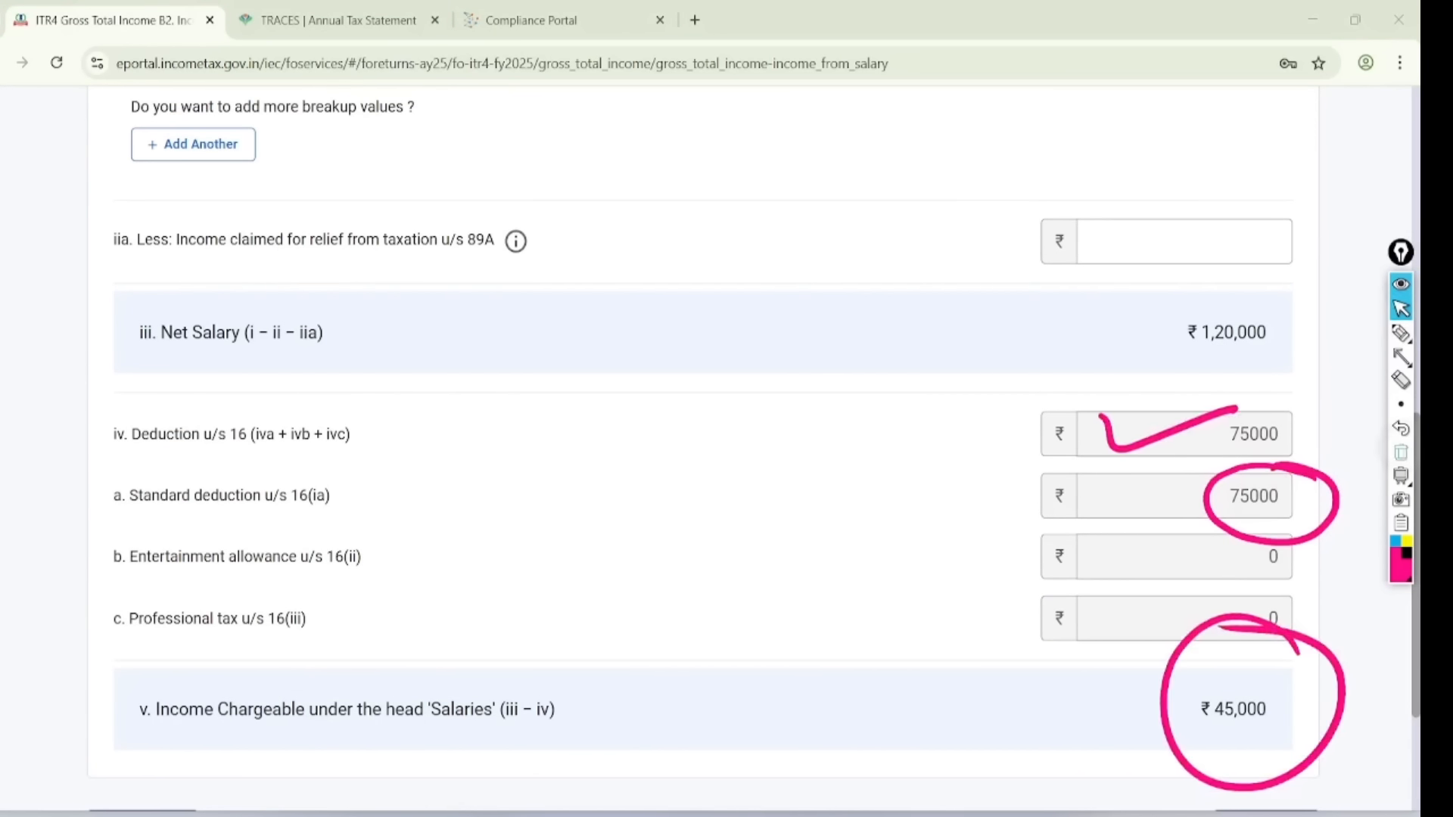
pyautogui.click(1400, 452)
pyautogui.scroll(-3, 702, 454)
pyautogui.click(1264, 580)
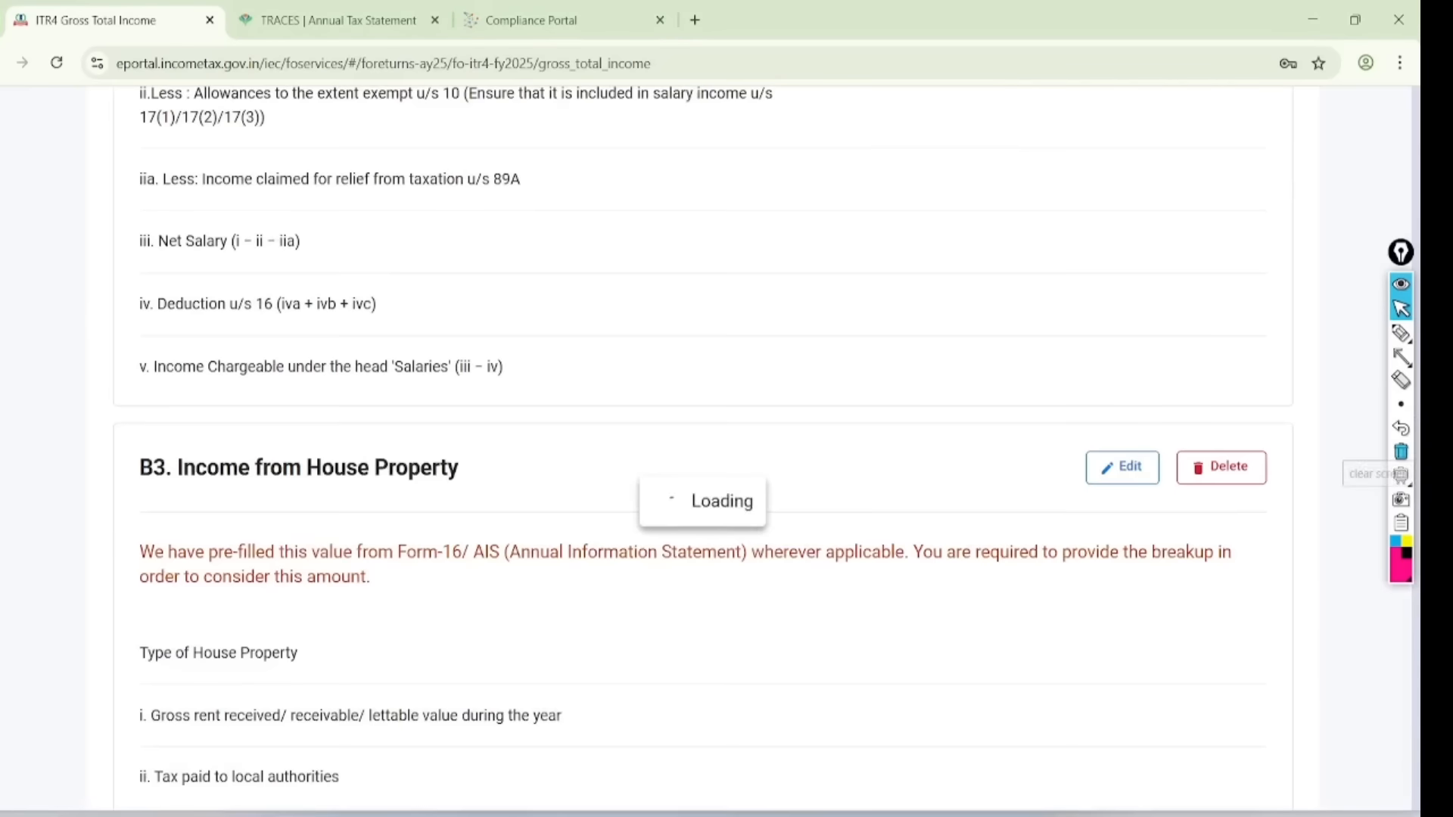
# - Set the B3 house property type to Let Out with 100000 gross rent
pyautogui.scroll(6, 702, 448)
pyautogui.scroll(-5, 702, 447)
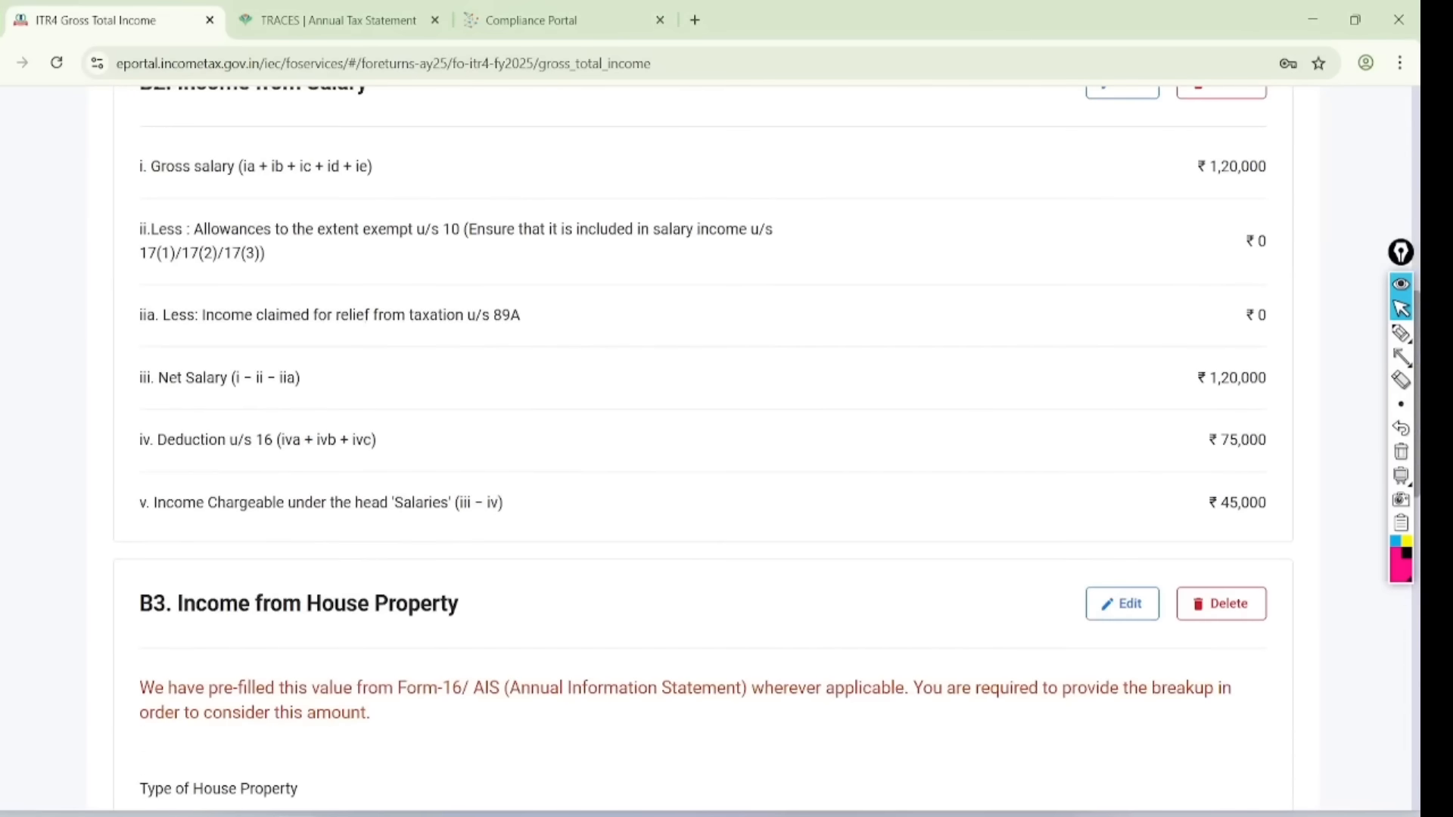
pyautogui.scroll(-4, 702, 448)
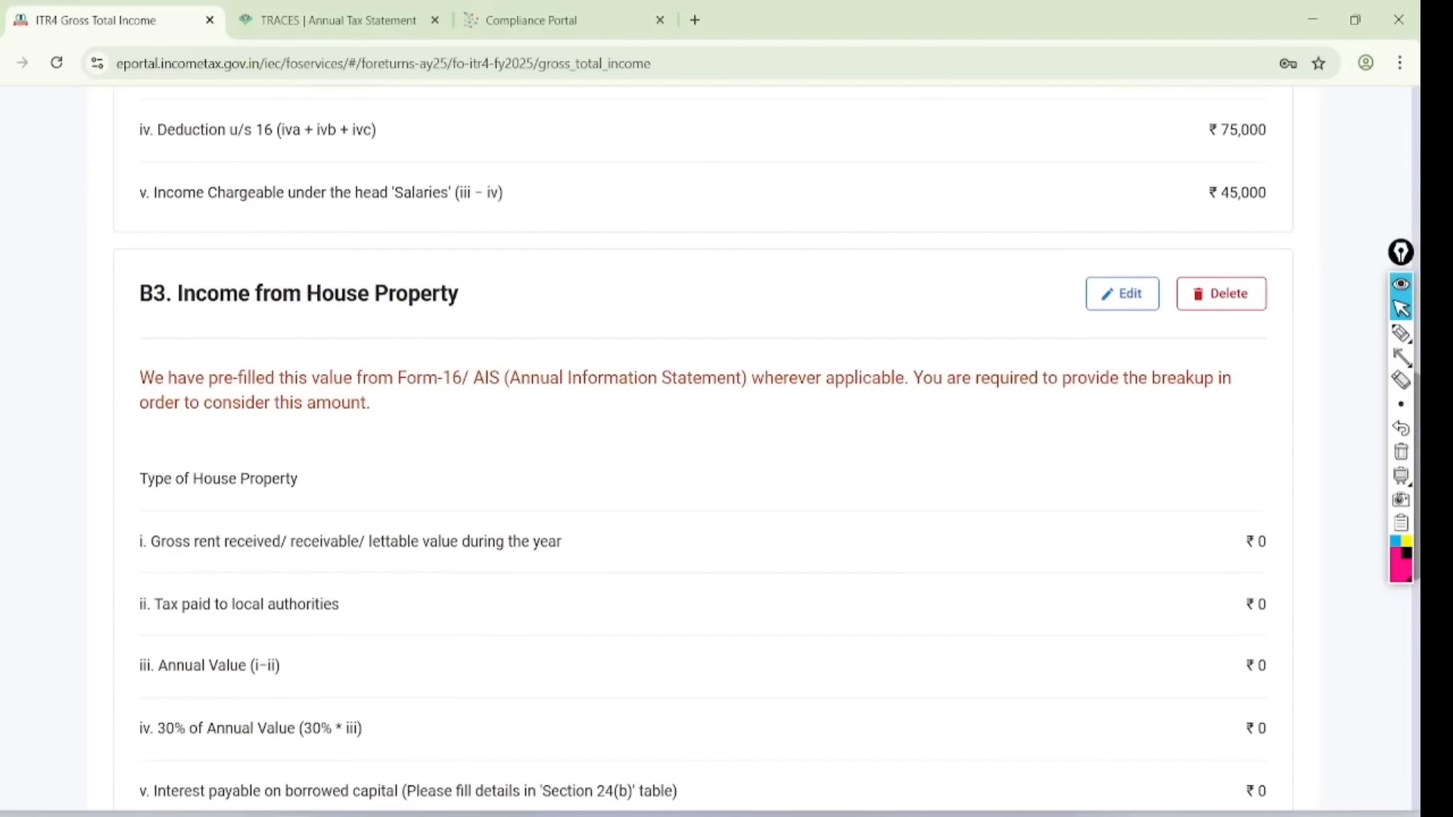
pyautogui.hscroll(1, 702, 448)
pyautogui.click(1097, 294)
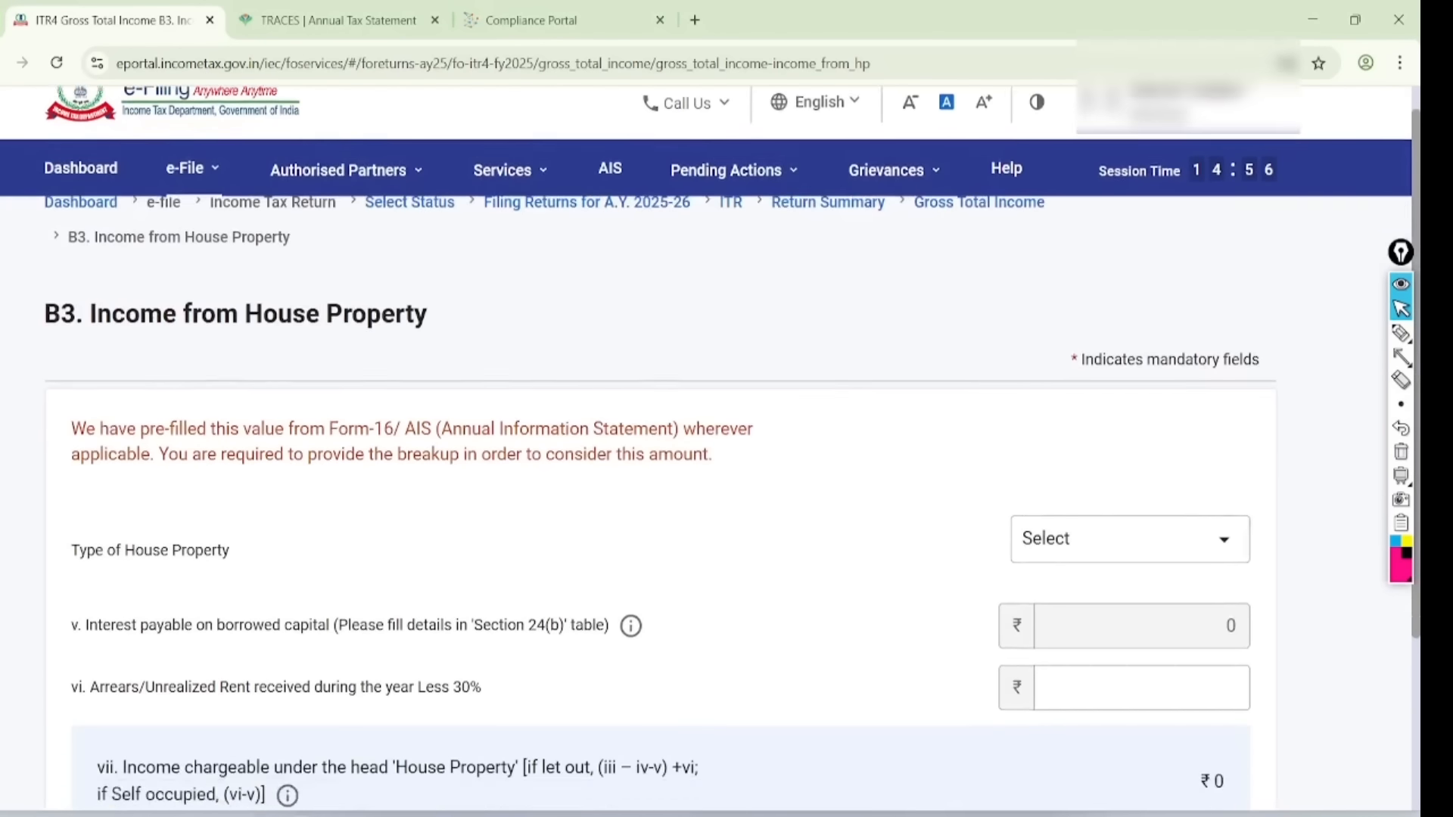
pyautogui.scroll(-4, 703, 448)
pyautogui.click(1130, 253)
pyautogui.click(1273, 506)
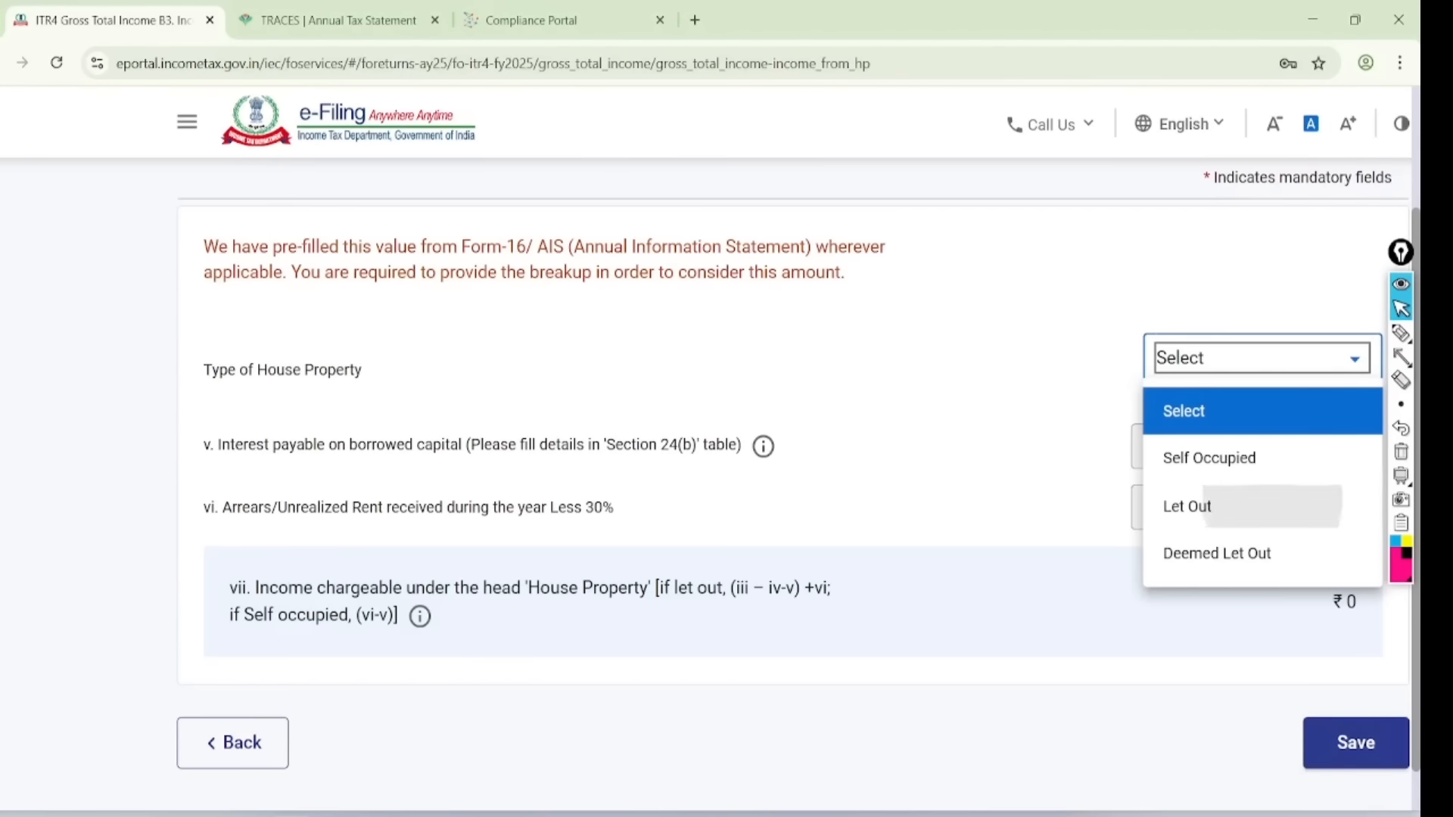
pyautogui.click(1273, 386)
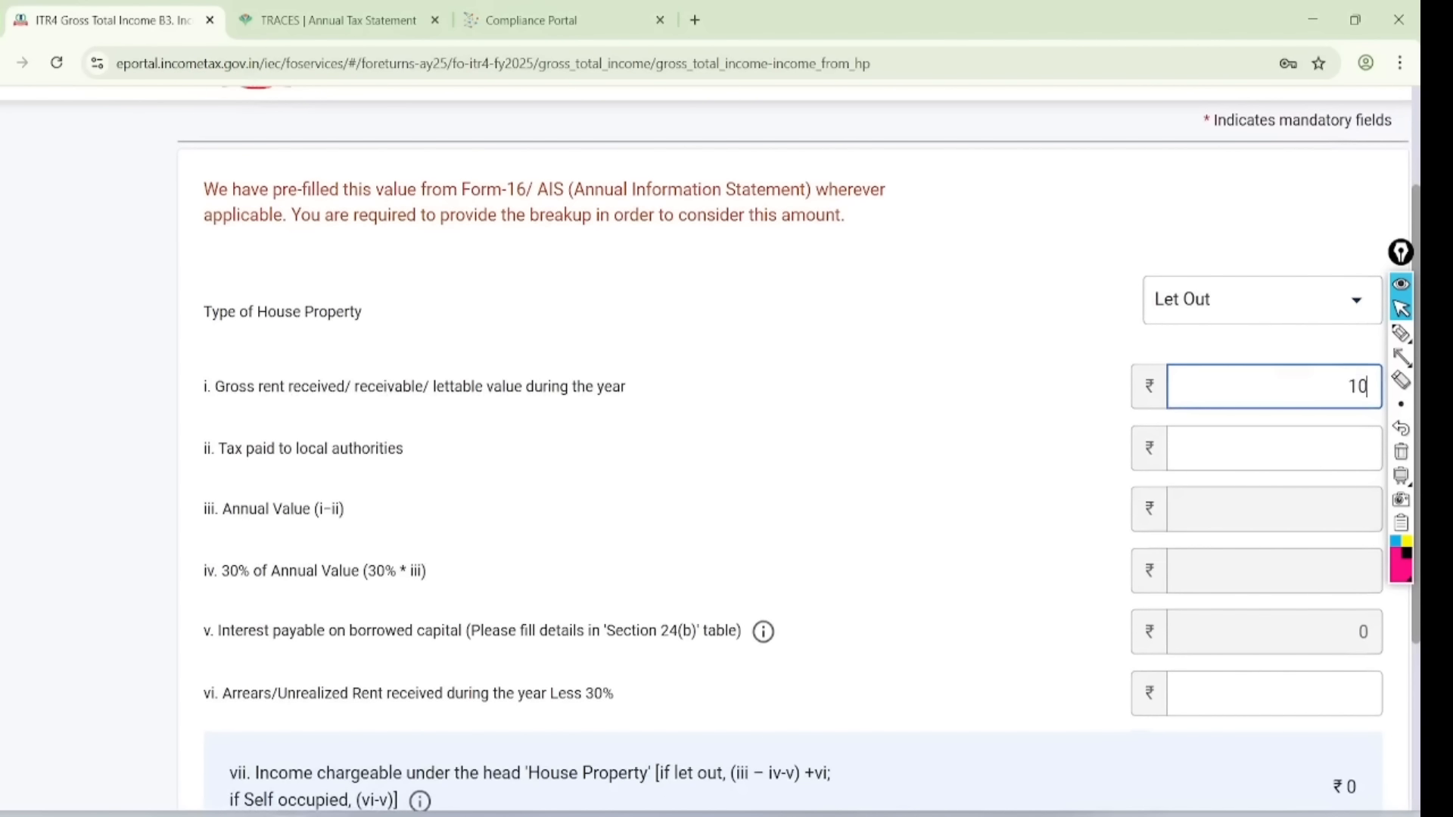
pyautogui.click(1025, 523)
# - Highlight the 30000 deduction and ₹70,000 house property income, then save
pyautogui.scroll(-3, 1024, 523)
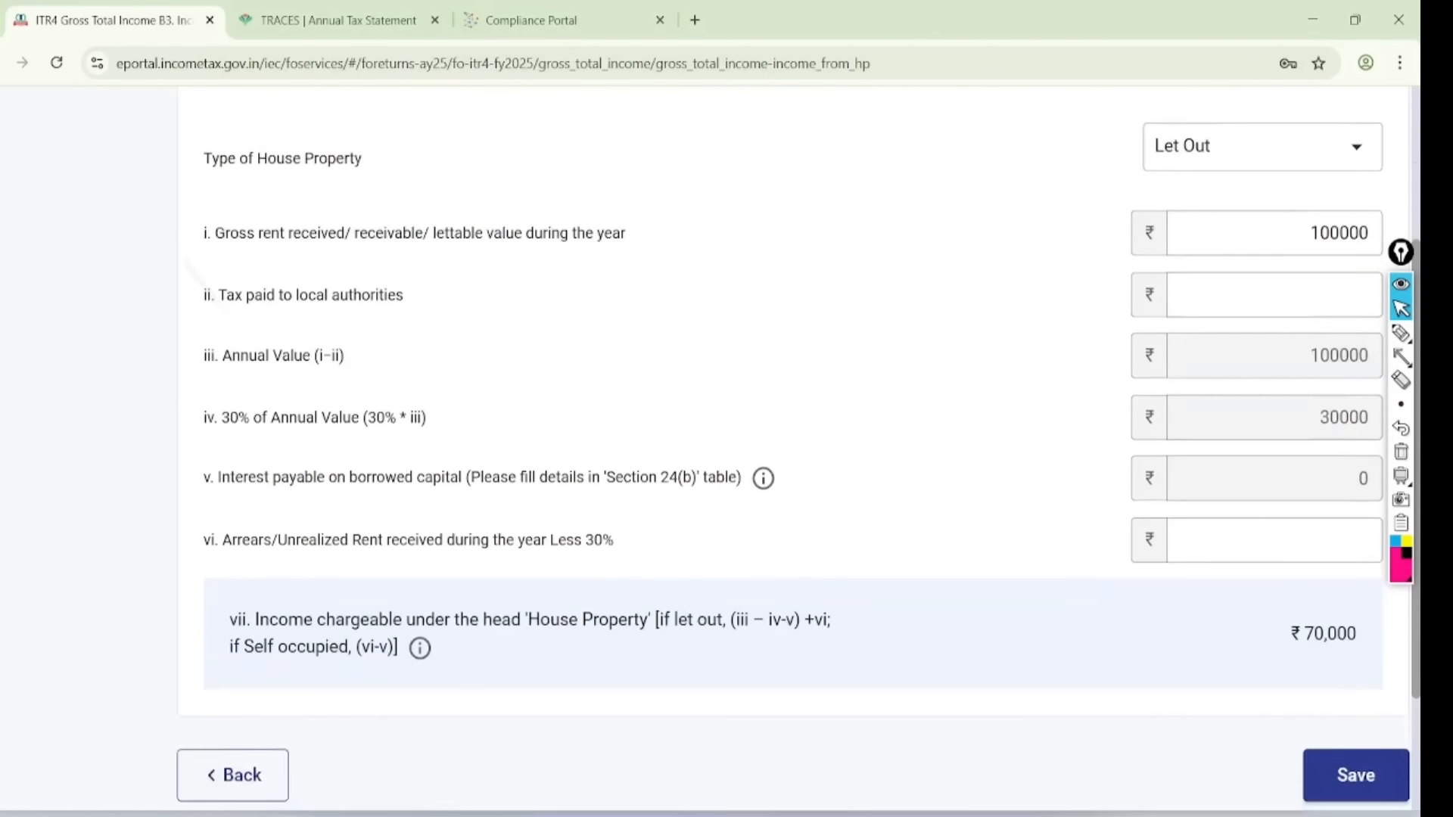
pyautogui.click(1401, 333)
pyautogui.moveTo(1343, 356)
pyautogui.mouseDown()
pyautogui.moveTo(1286, 394)
pyautogui.moveTo(1355, 390)
pyautogui.mouseUp()
pyautogui.moveTo(1344, 564)
pyautogui.mouseDown()
pyautogui.moveTo(1249, 520)
pyautogui.moveTo(1290, 519)
pyautogui.mouseUp()
pyautogui.moveTo(1172, 705); pyautogui.dragTo(1290, 694)
pyautogui.click(1401, 308)
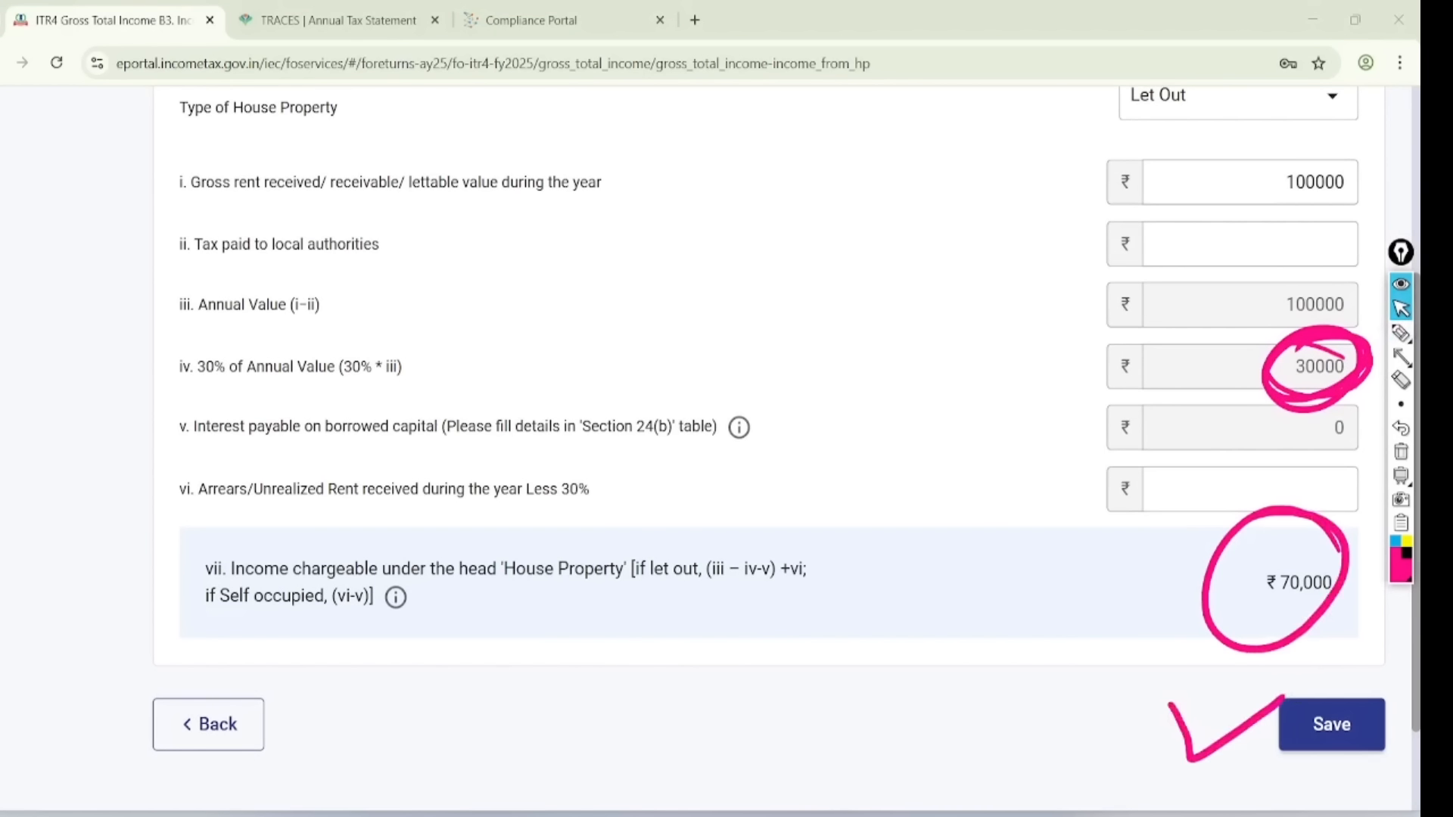
pyautogui.click(1400, 452)
pyautogui.click(1330, 723)
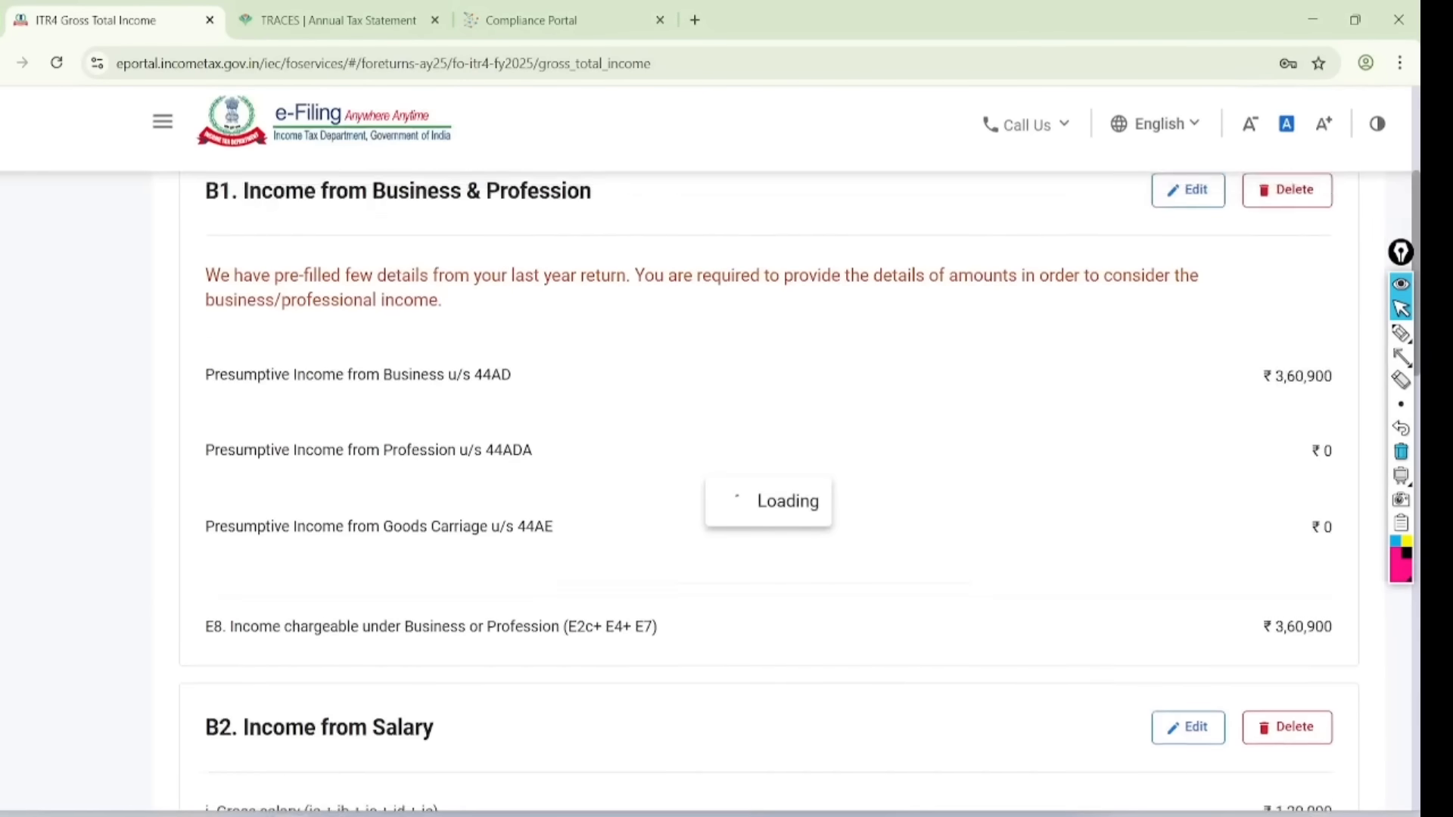
# - Scroll down and circle the B4 Income from Other Sources section
pyautogui.scroll(-15, 757, 454)
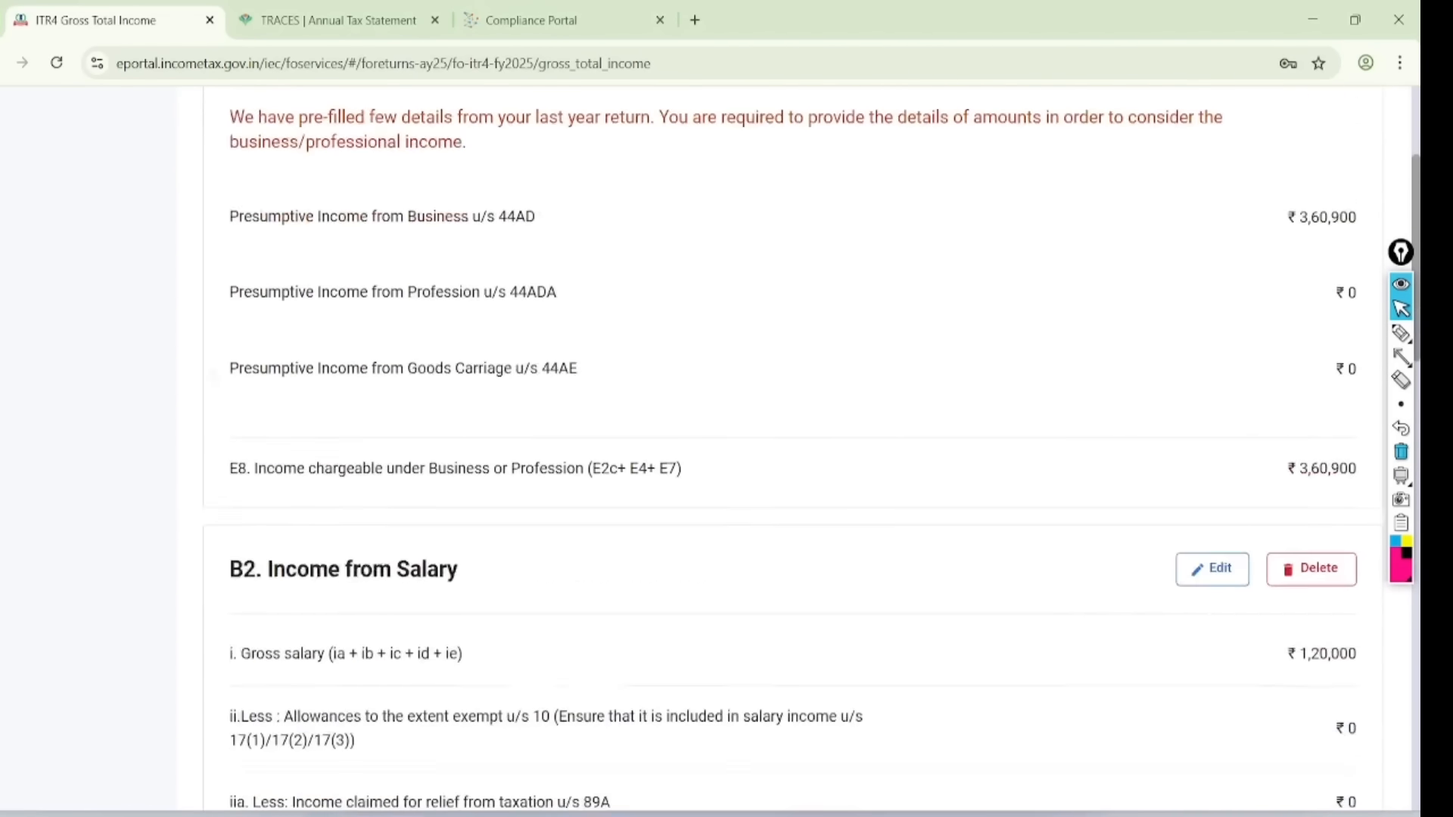
pyautogui.scroll(-4, 727, 454)
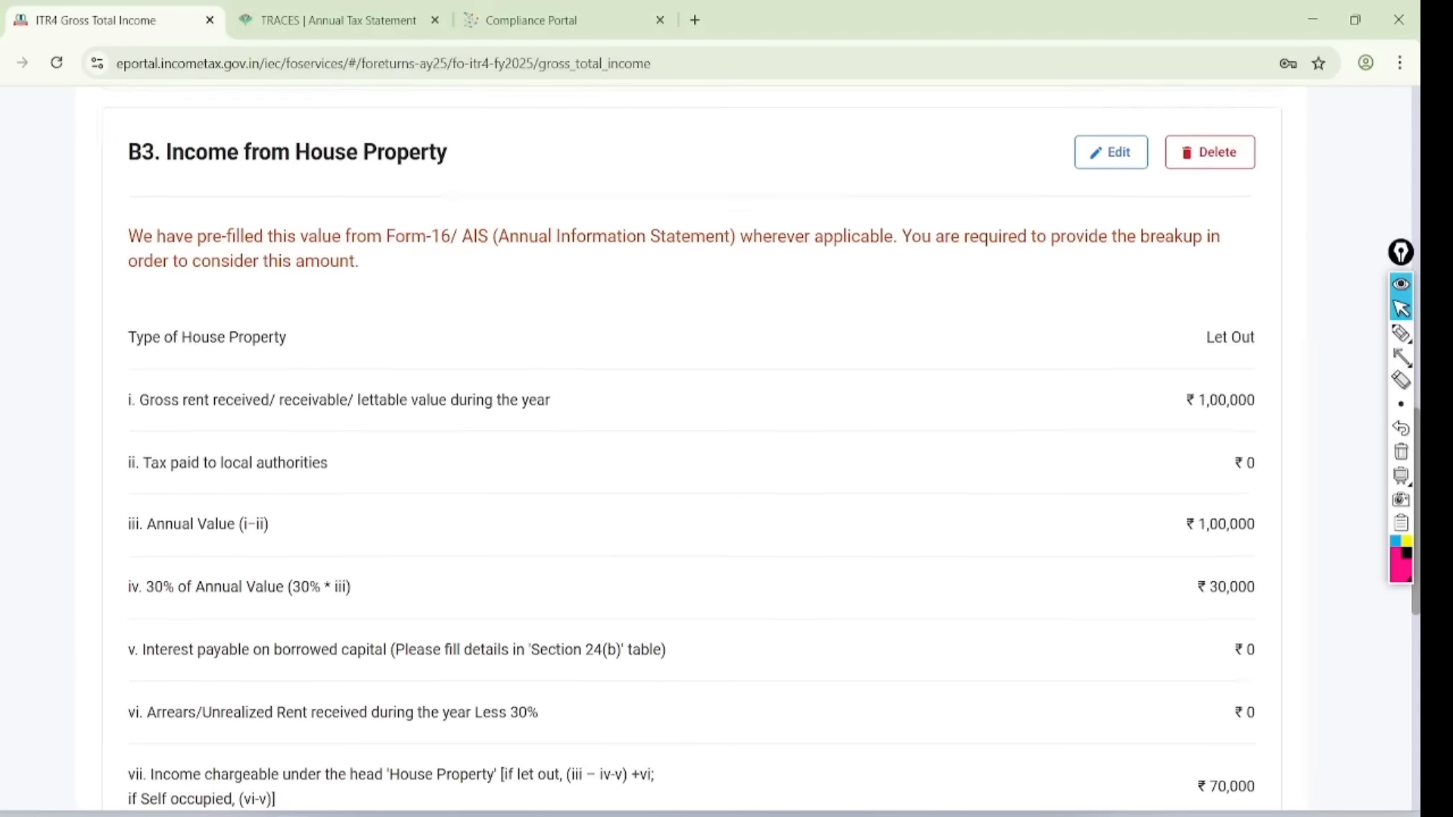
pyautogui.scroll(-5, 726, 454)
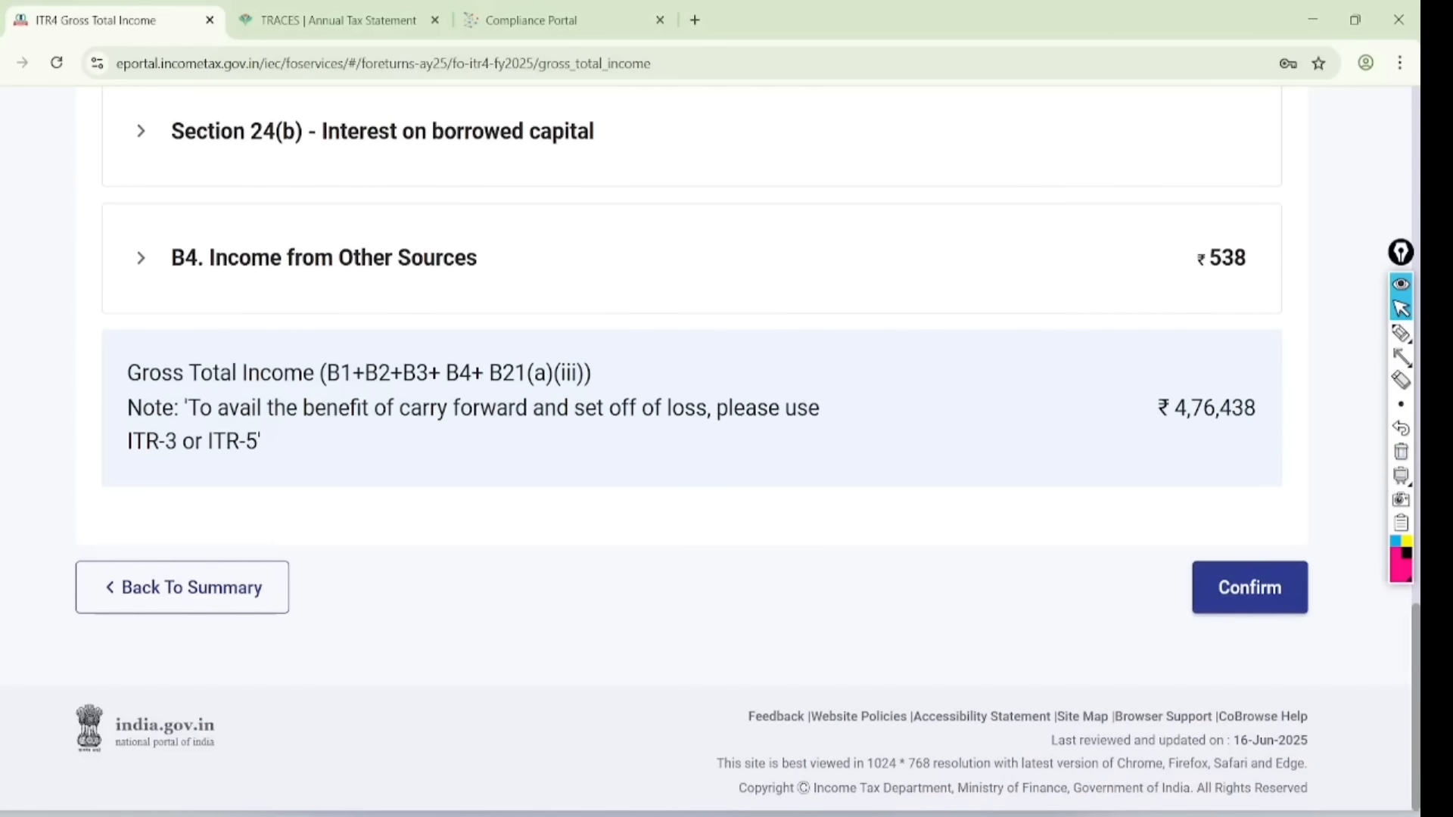
pyautogui.scroll(3, 727, 454)
pyautogui.scroll(-2, 726, 454)
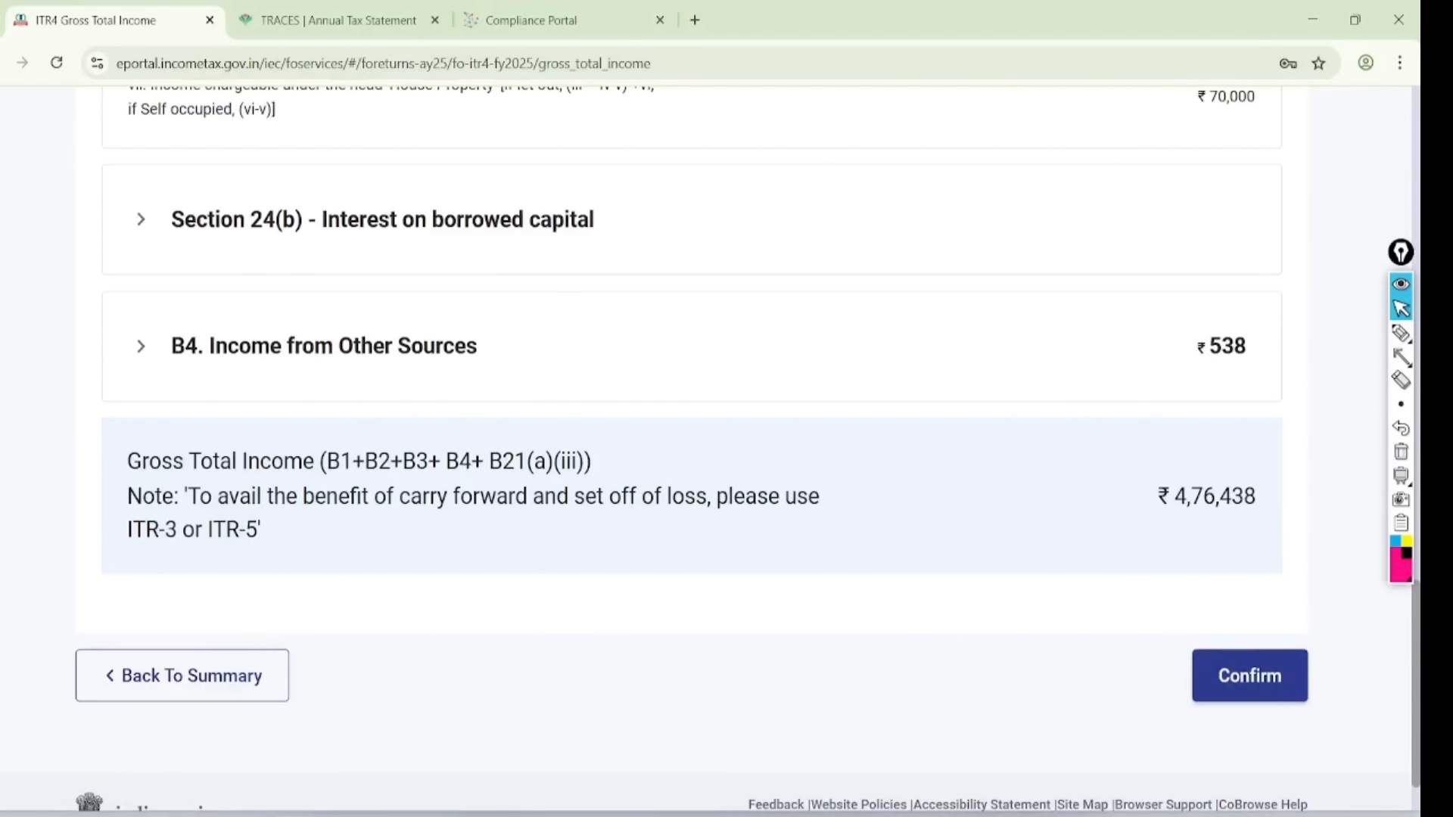
pyautogui.click(1400, 333)
pyautogui.moveTo(507, 306)
pyautogui.mouseDown()
pyautogui.moveTo(147, 416)
pyautogui.moveTo(406, 274)
pyautogui.mouseUp()
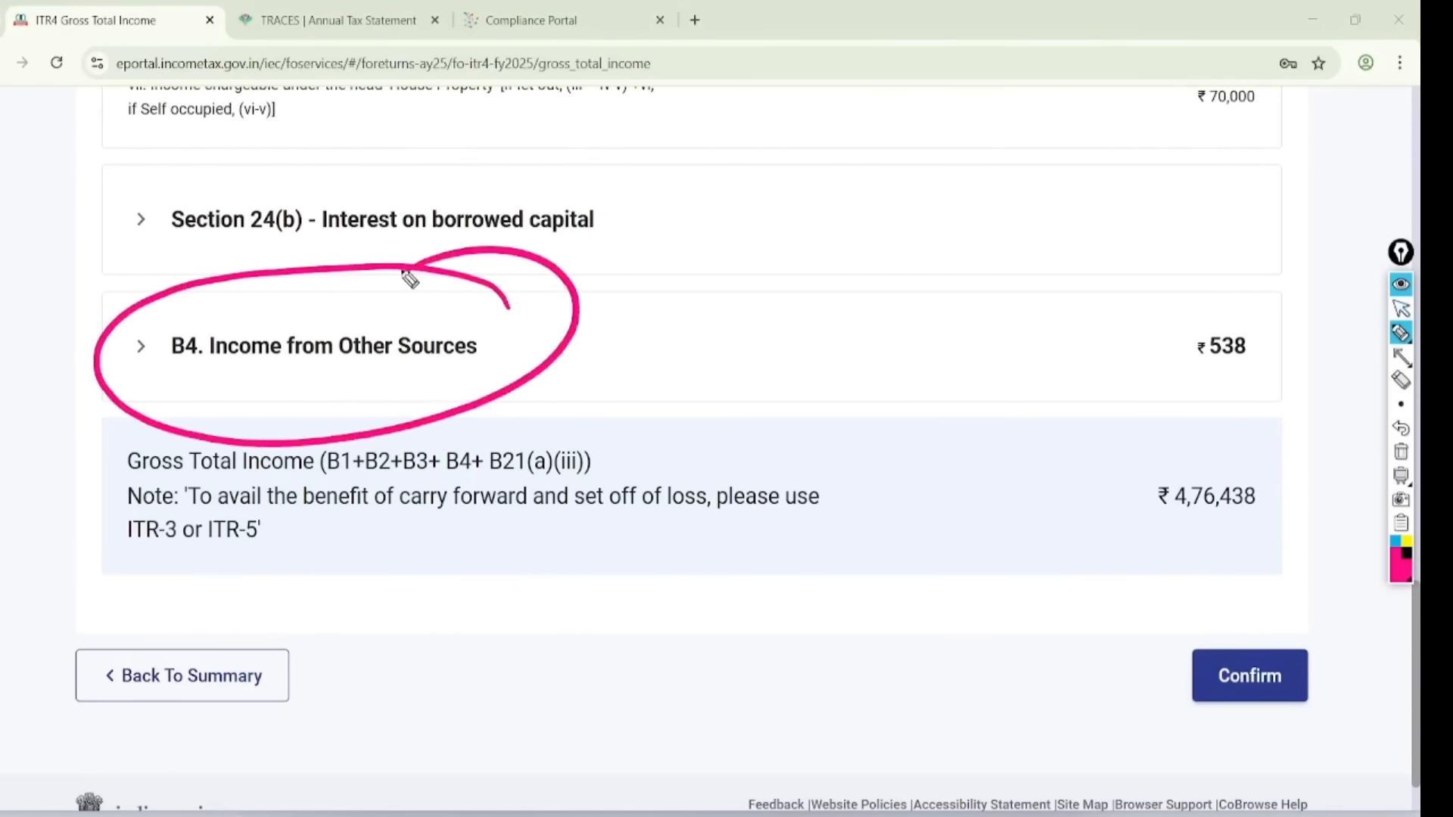
pyautogui.click(1400, 452)
pyautogui.click(1401, 308)
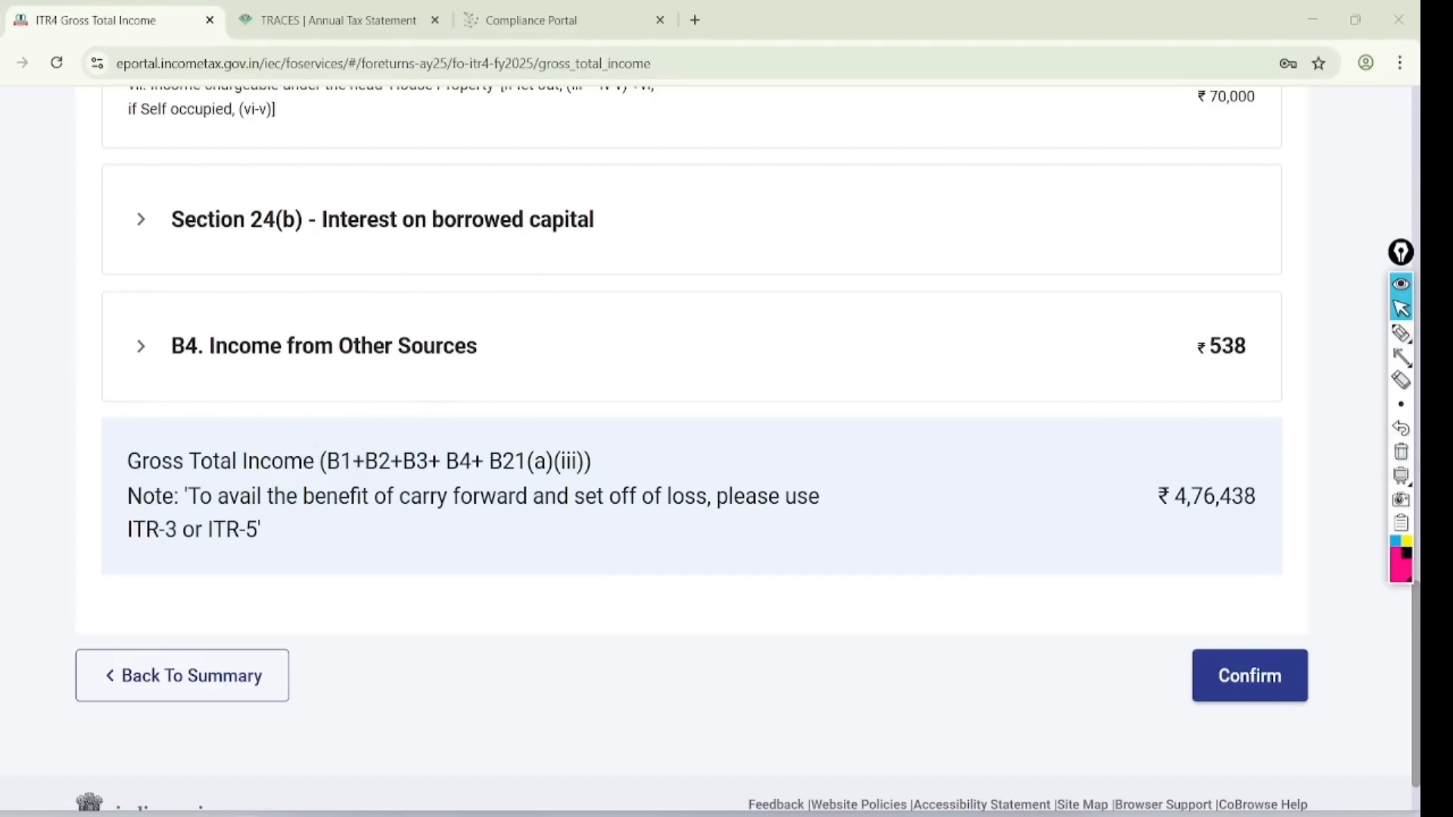
# - Expand B4, tick Interest from Saving Bank Account, and add another entry
pyautogui.click(324, 346)
pyautogui.scroll(-2, 691, 448)
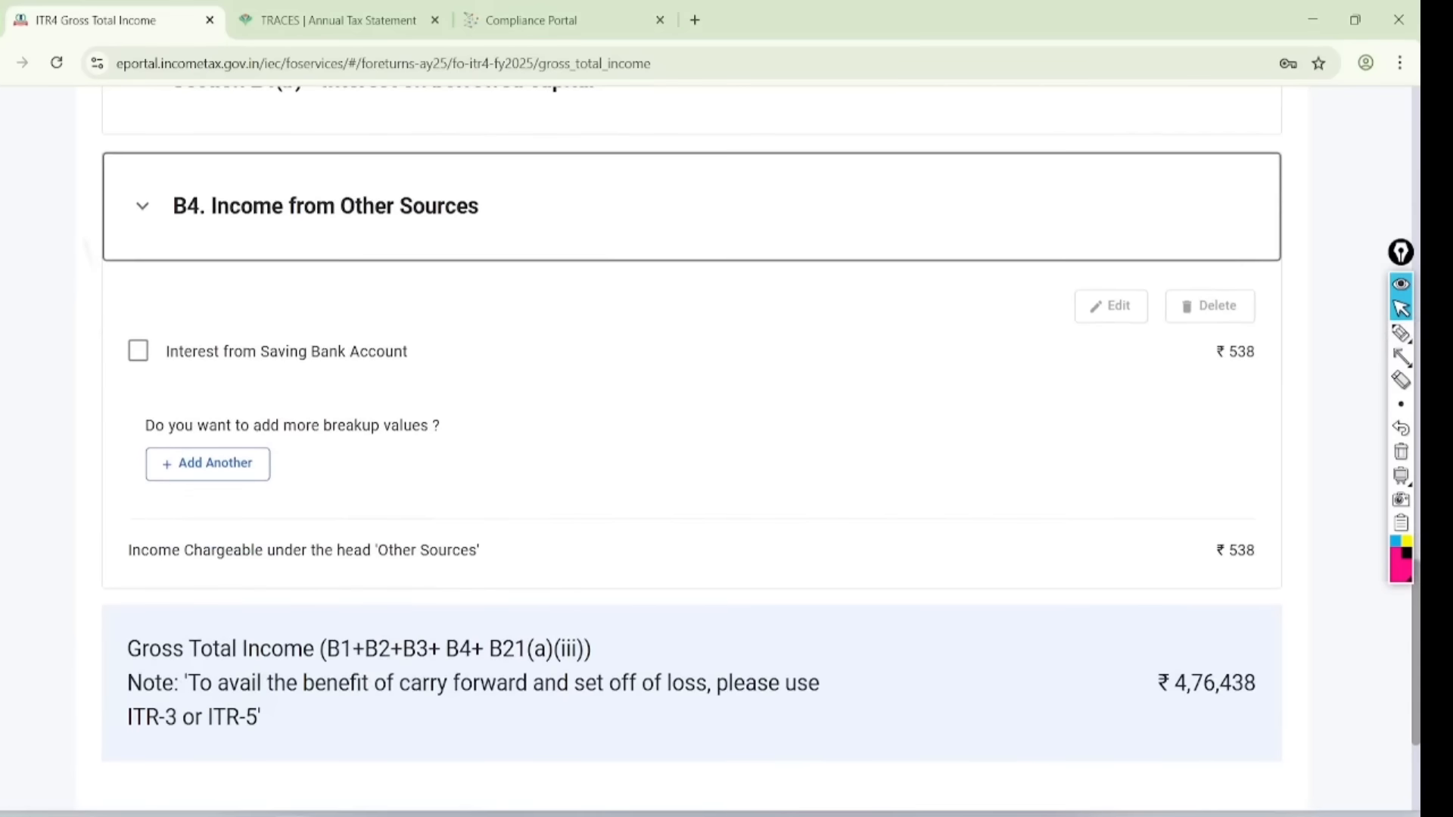
pyautogui.click(138, 337)
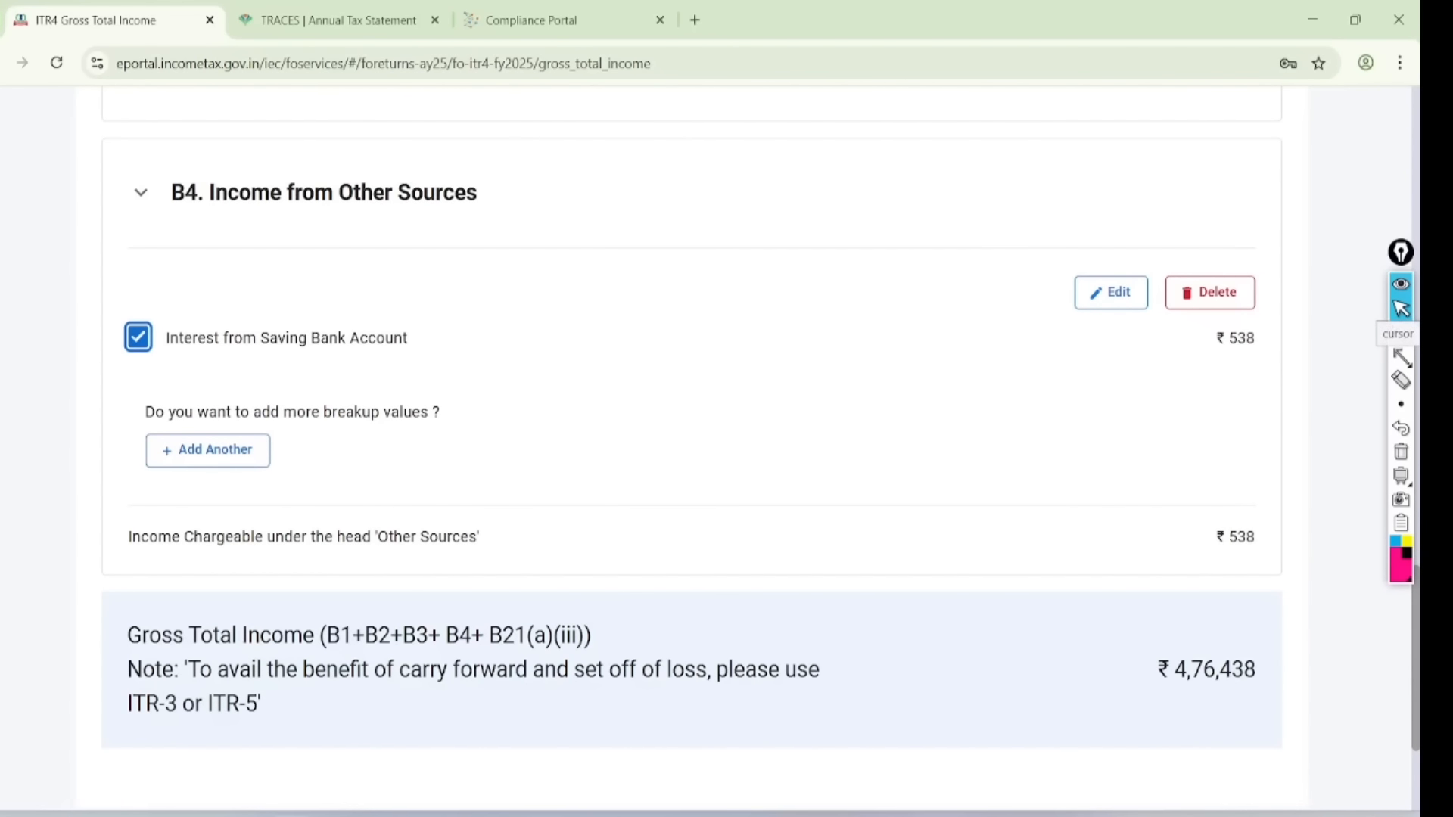
pyautogui.click(207, 449)
# - Save an Any Other income entry described 'tutuion' with amount 200000
pyautogui.scroll(-1, 691, 448)
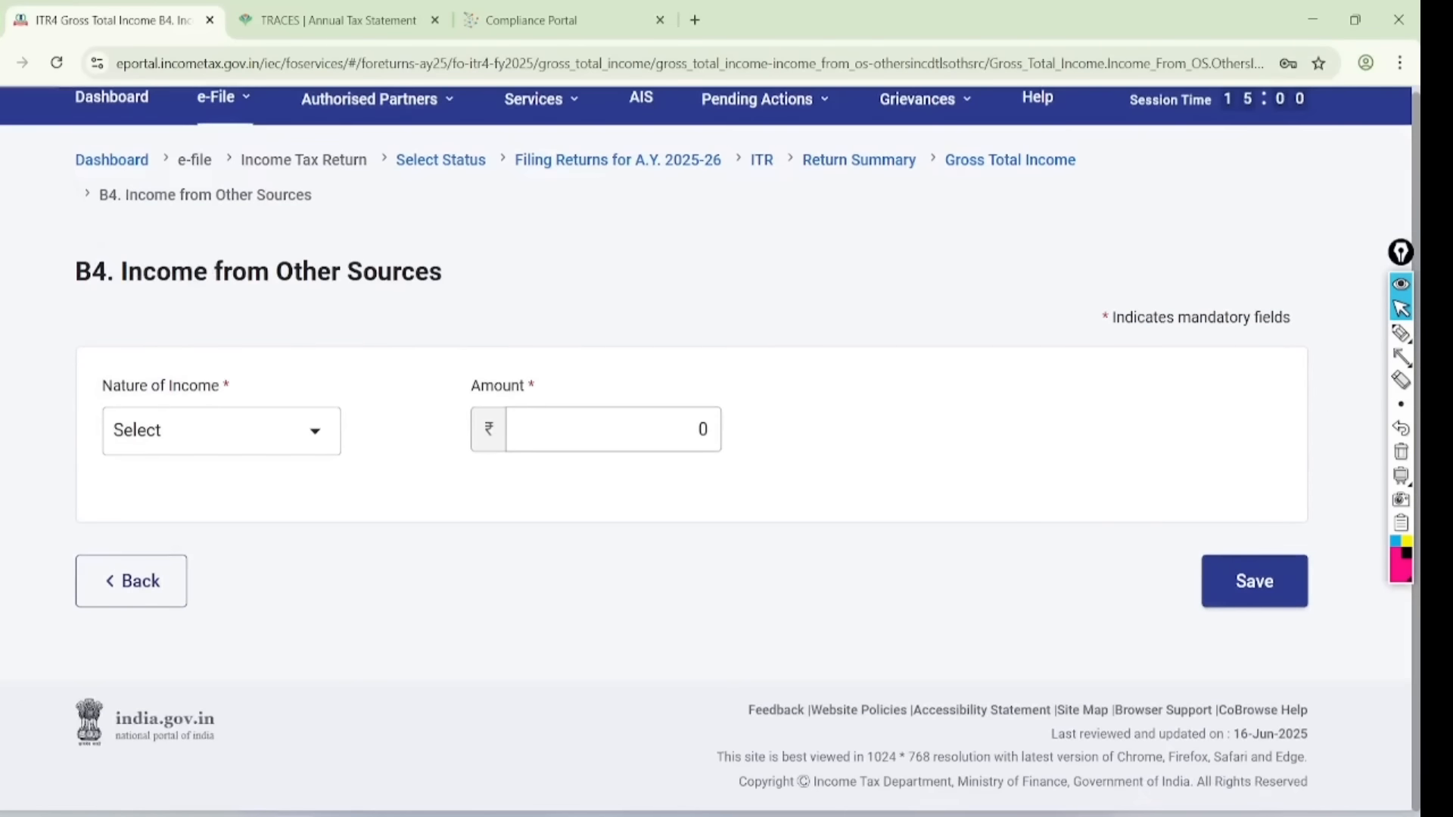
pyautogui.click(223, 433)
pyautogui.scroll(-5, 321, 666)
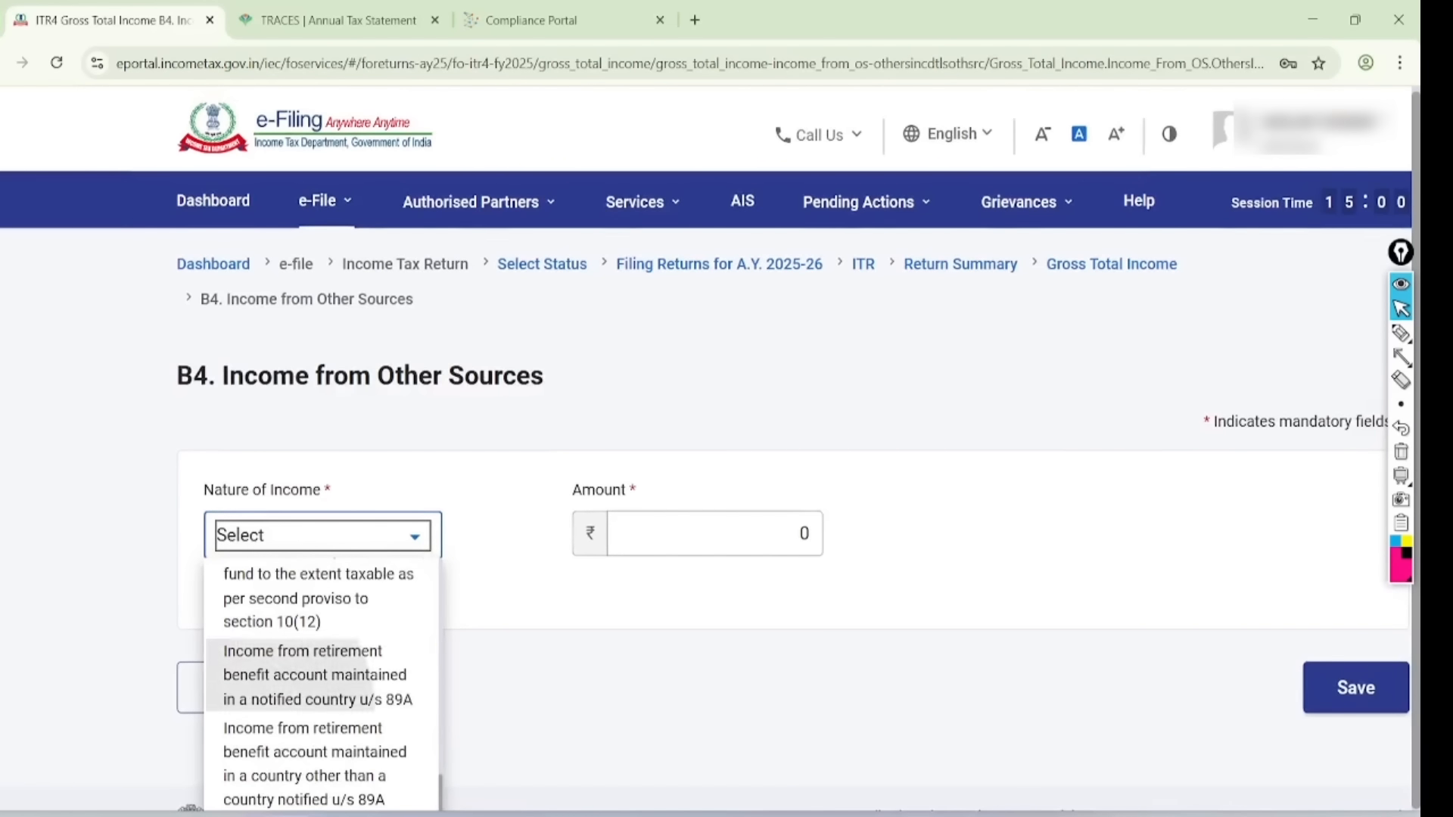
pyautogui.scroll(-2, 321, 666)
pyautogui.click(321, 730)
pyautogui.click(700, 454)
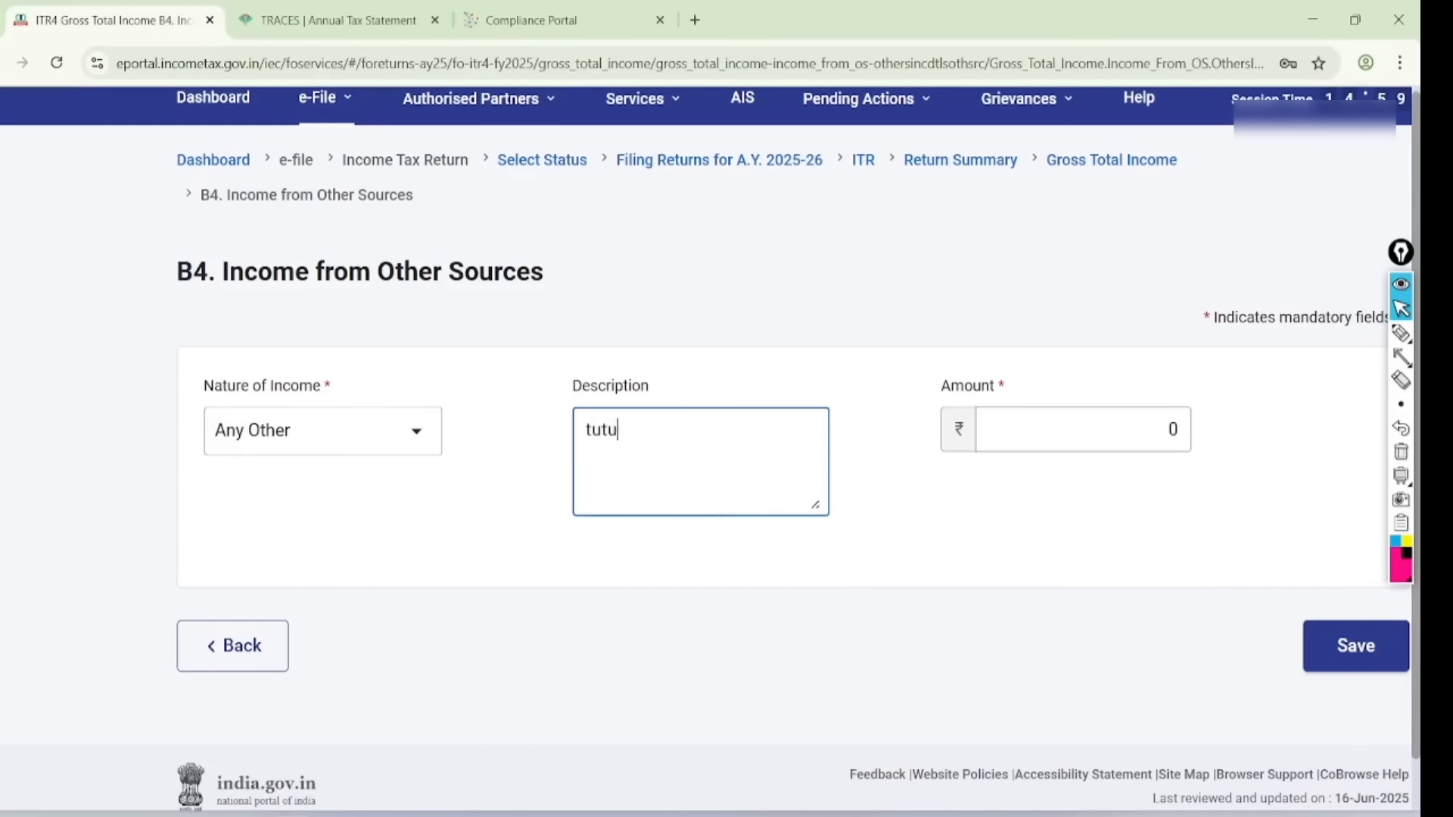
pyautogui.write('tutuion income')
pyautogui.click(1165, 437)
pyautogui.write('200000')
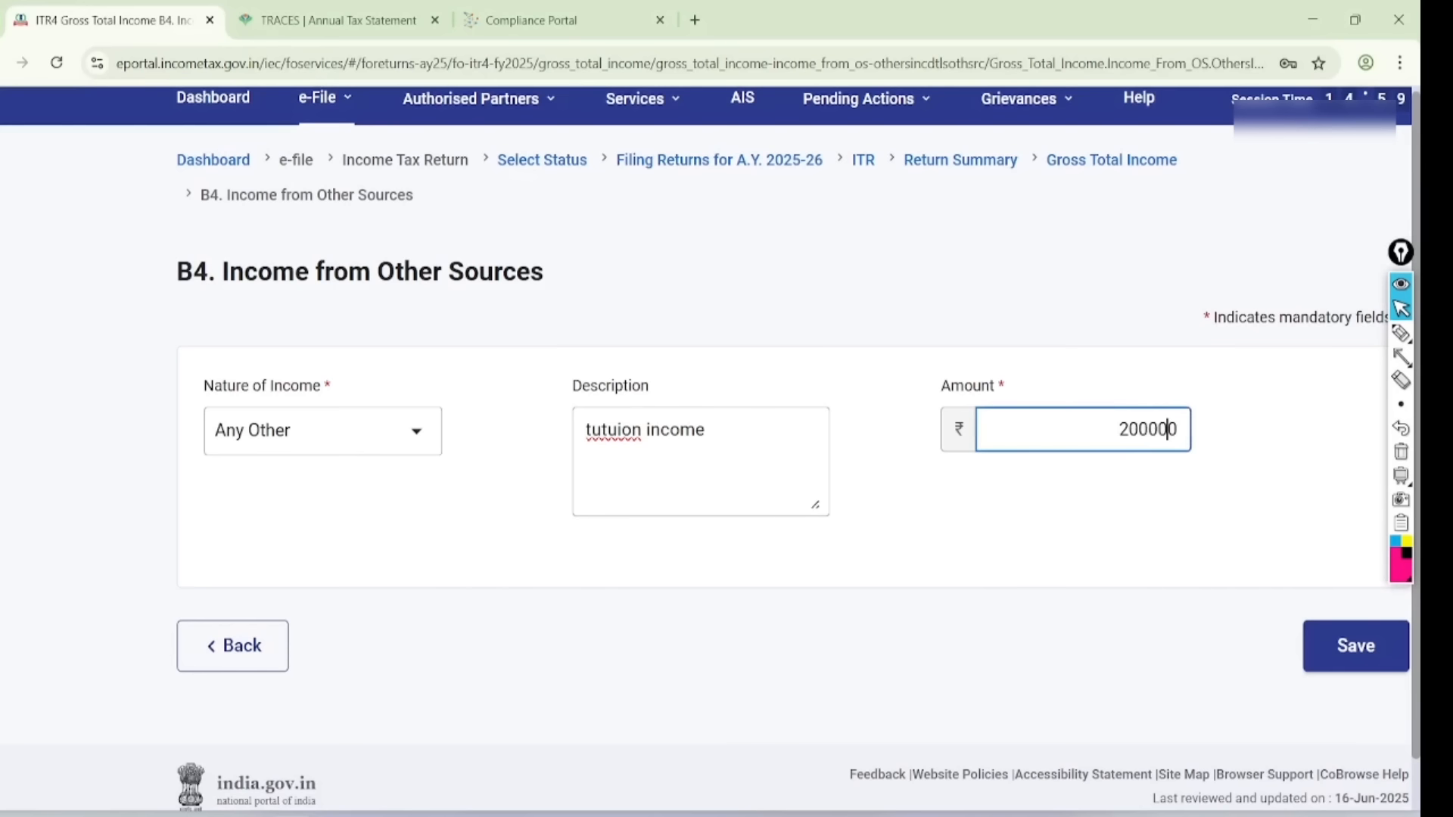
pyautogui.click(1081, 393)
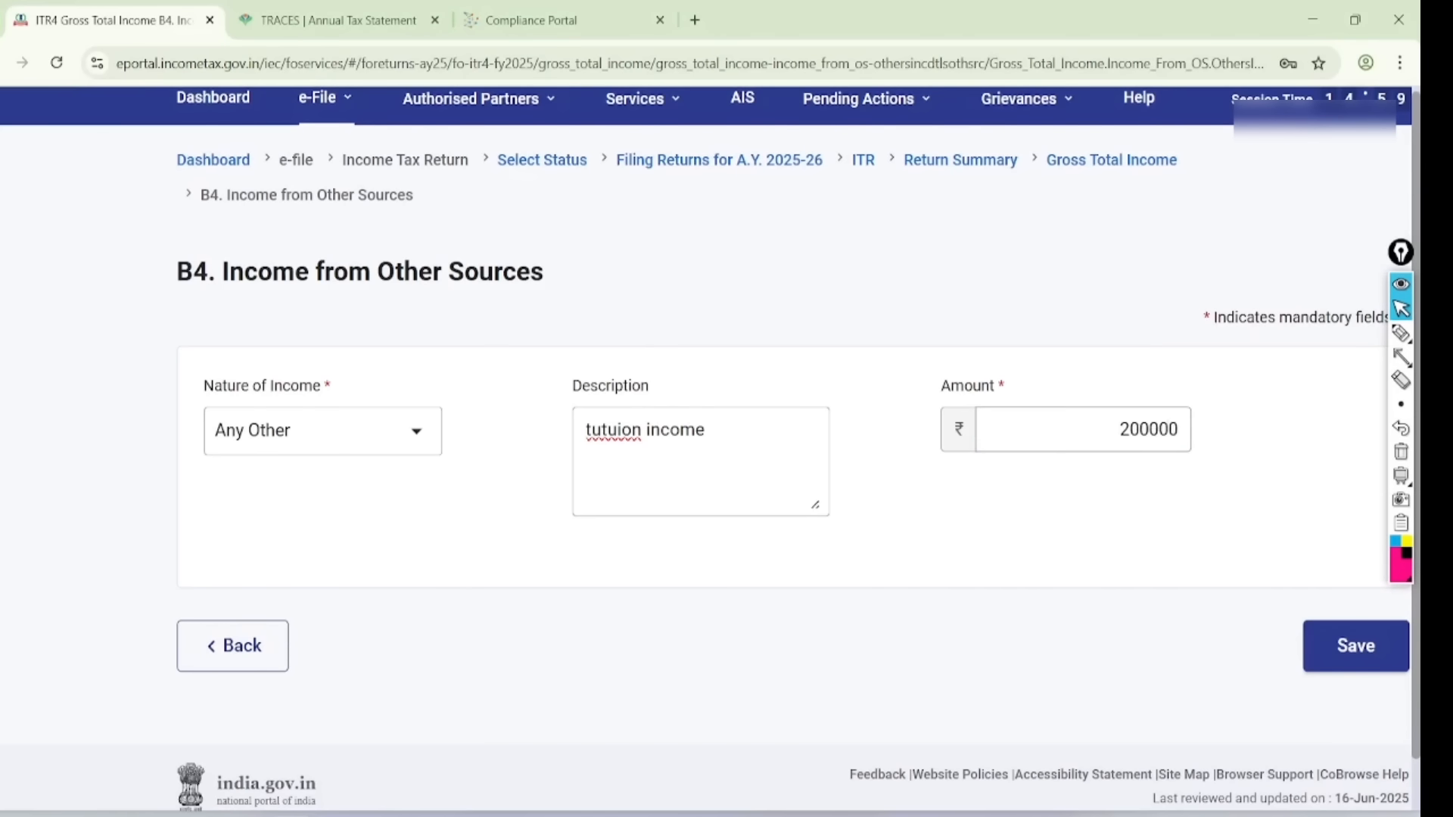
pyautogui.click(1354, 645)
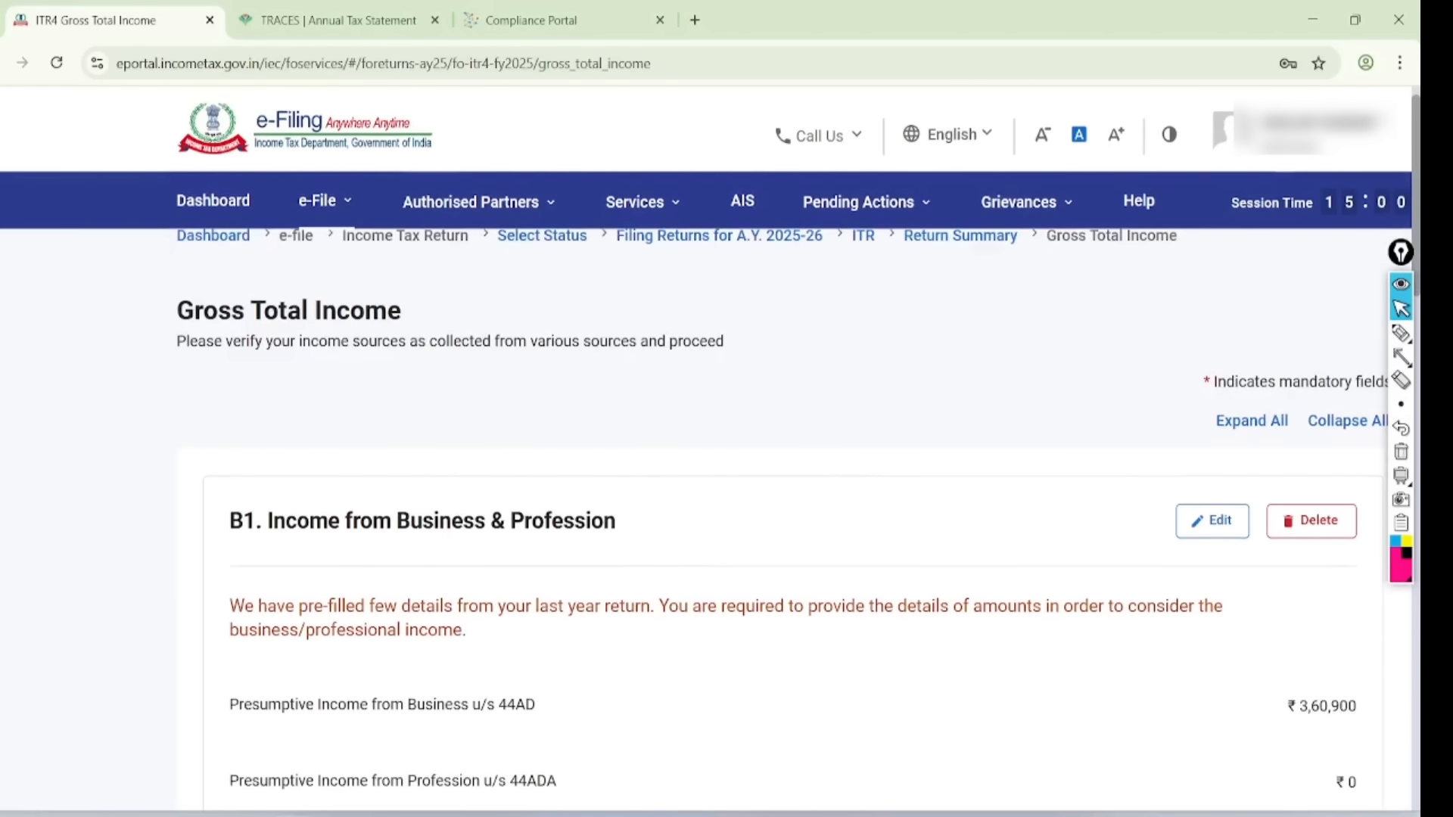
# - Annotate the ₹6,76,438 gross total income with a 7 LAC note, then confirm it
pyautogui.scroll(-20, 706, 439)
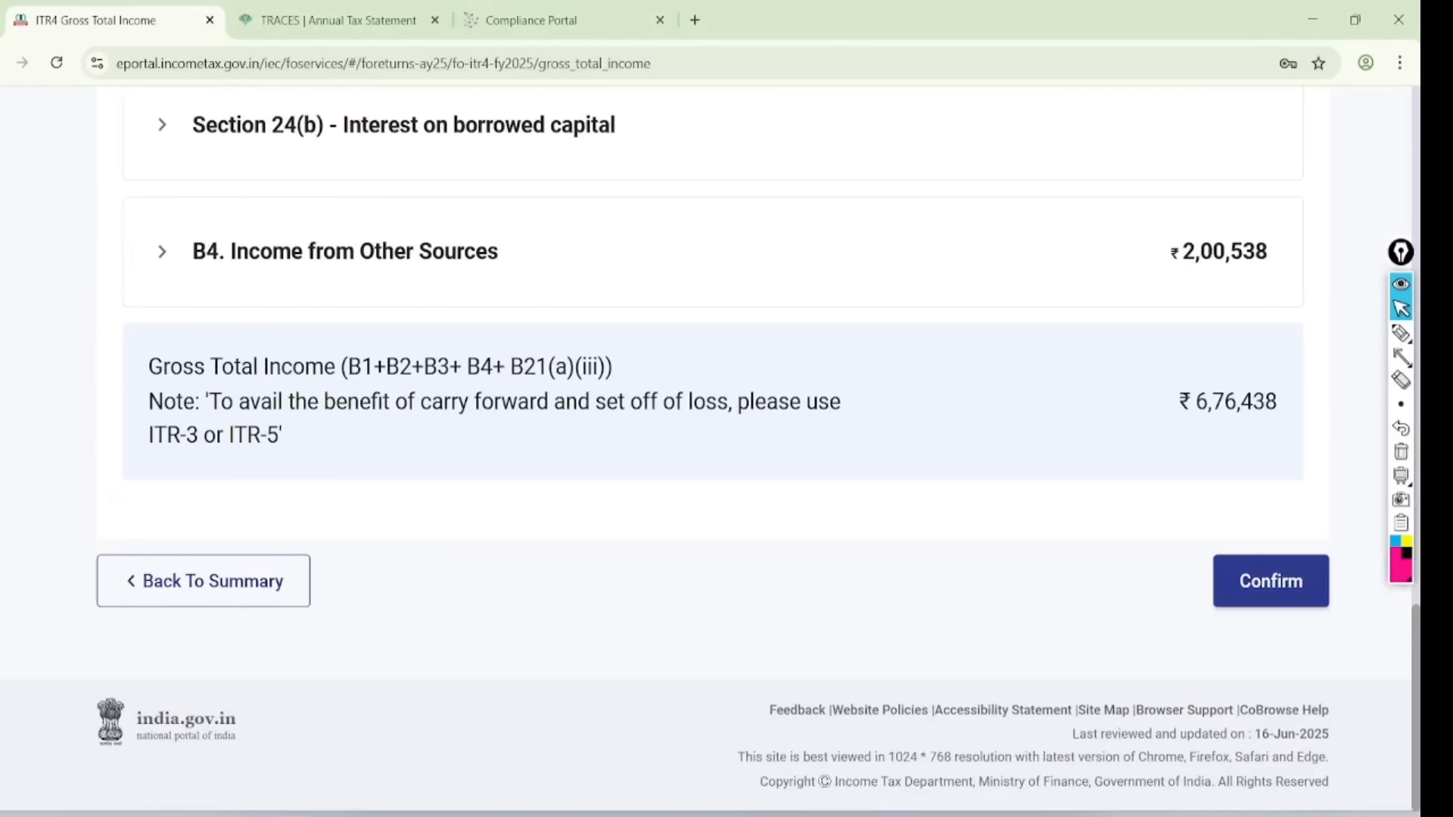
pyautogui.click(1401, 333)
pyautogui.moveTo(1279, 369)
pyautogui.mouseDown()
pyautogui.moveTo(1237, 342)
pyautogui.moveTo(1322, 384)
pyautogui.mouseUp()
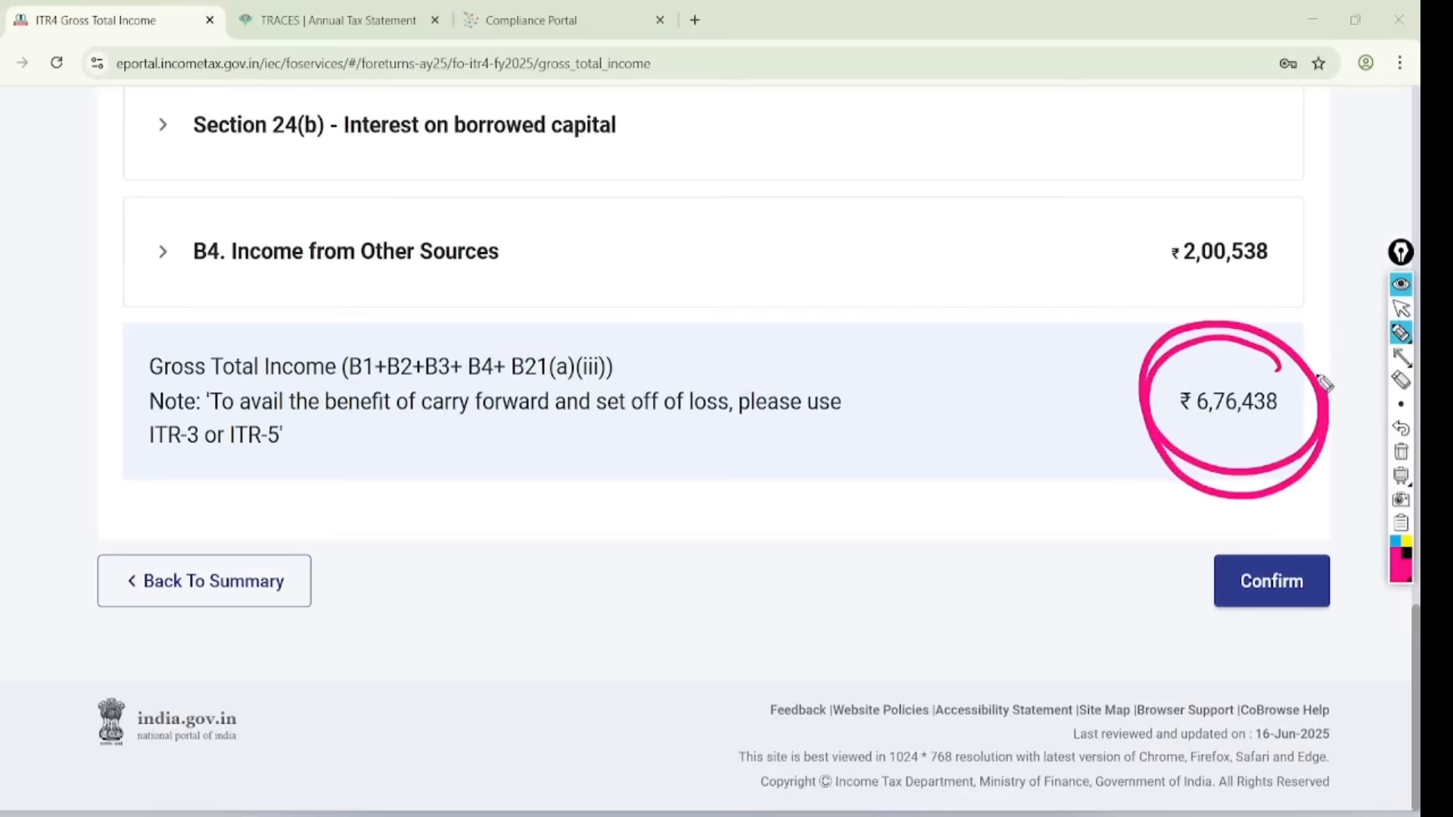
pyautogui.moveTo(858, 300)
pyautogui.mouseDown()
pyautogui.moveTo(903, 277)
pyautogui.moveTo(897, 337)
pyautogui.mouseUp()
pyautogui.moveTo(923, 242)
pyautogui.mouseDown()
pyautogui.moveTo(934, 285)
pyautogui.moveTo(990, 273)
pyautogui.mouseUp()
pyautogui.moveTo(1055, 235); pyautogui.dragTo(987, 266)
pyautogui.moveTo(923, 347); pyautogui.dragTo(1037, 265)
pyautogui.moveTo(936, 358); pyautogui.dragTo(1029, 287)
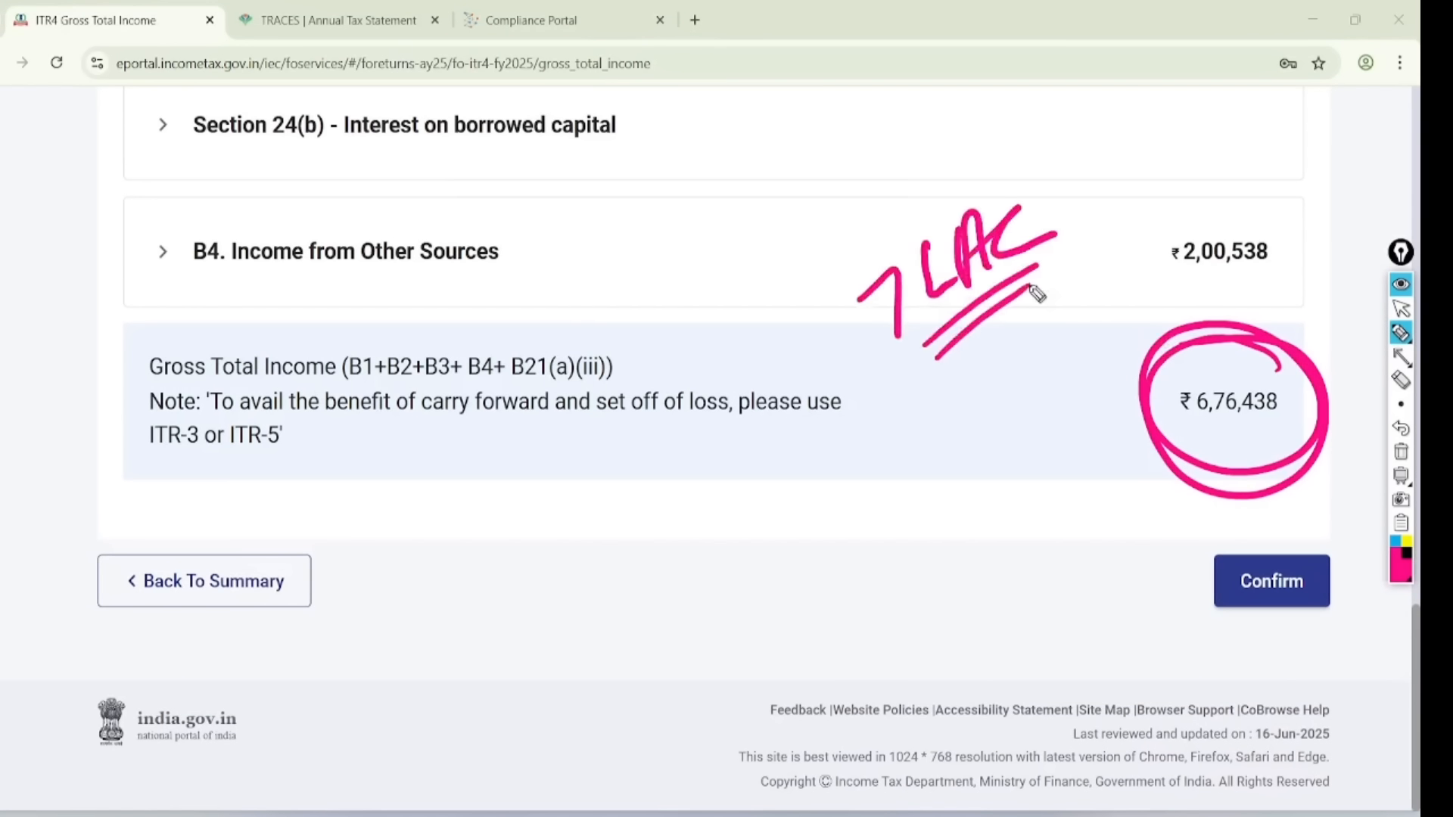
pyautogui.moveTo(1087, 189); pyautogui.dragTo(1120, 176)
pyautogui.moveTo(1088, 210); pyautogui.dragTo(1121, 195)
pyautogui.moveTo(1154, 140); pyautogui.dragTo(1155, 154)
pyautogui.click(1400, 309)
pyautogui.click(1401, 452)
pyautogui.click(1275, 579)
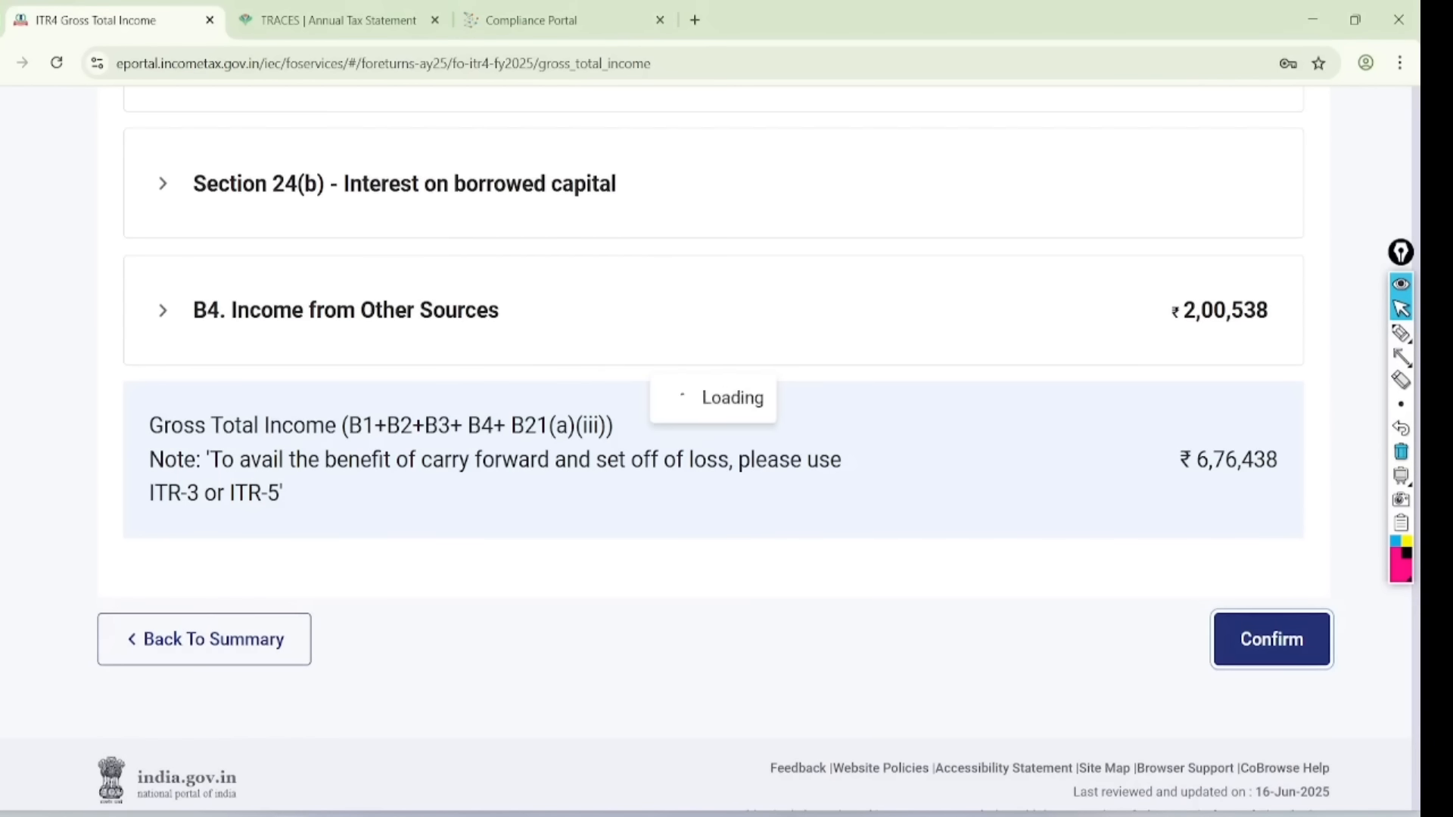
# - Circle the Disclosure Exempt Income row on the Summary Dashboard
pyautogui.scroll(2, 711, 454)
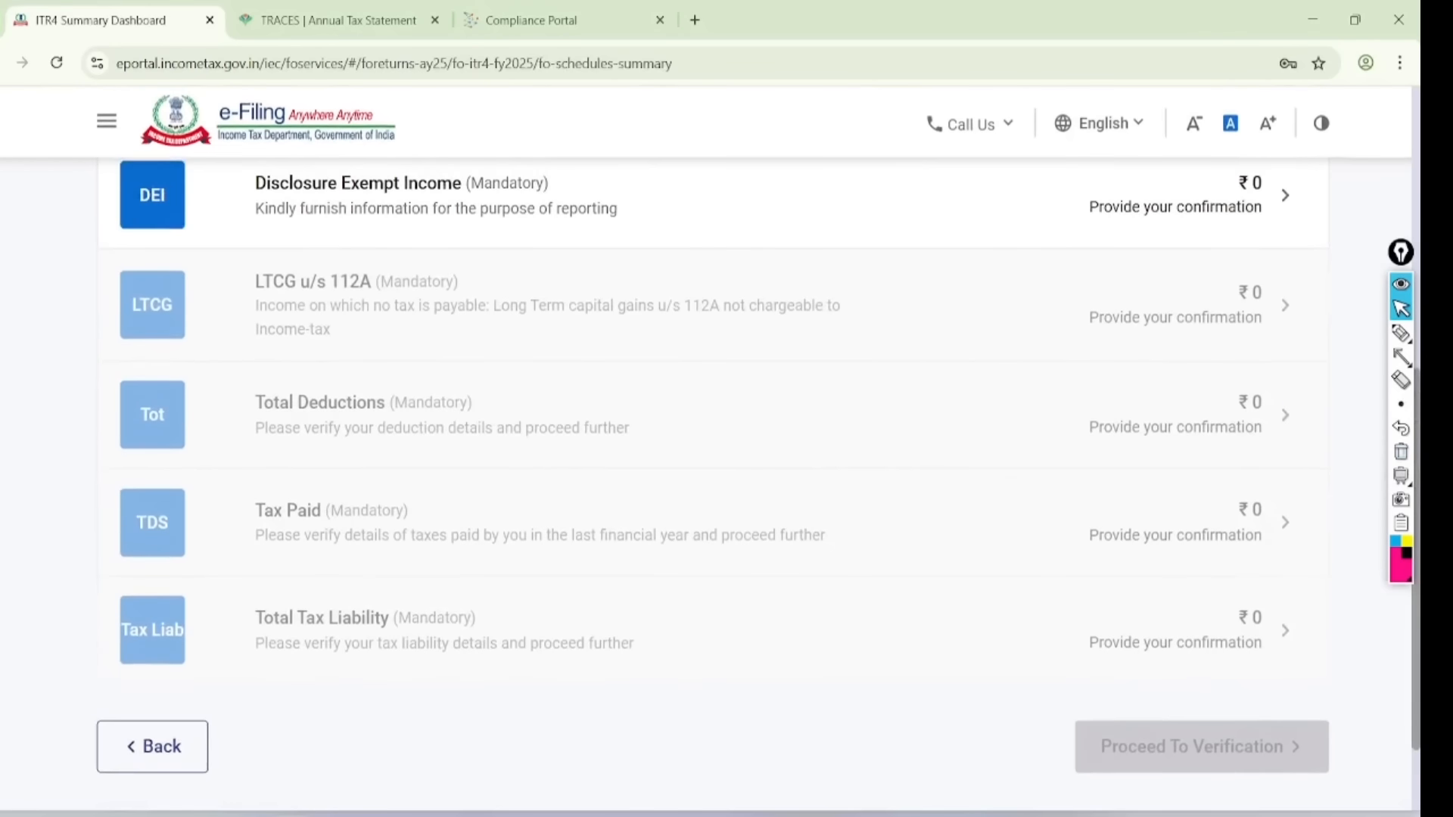
pyautogui.click(1400, 333)
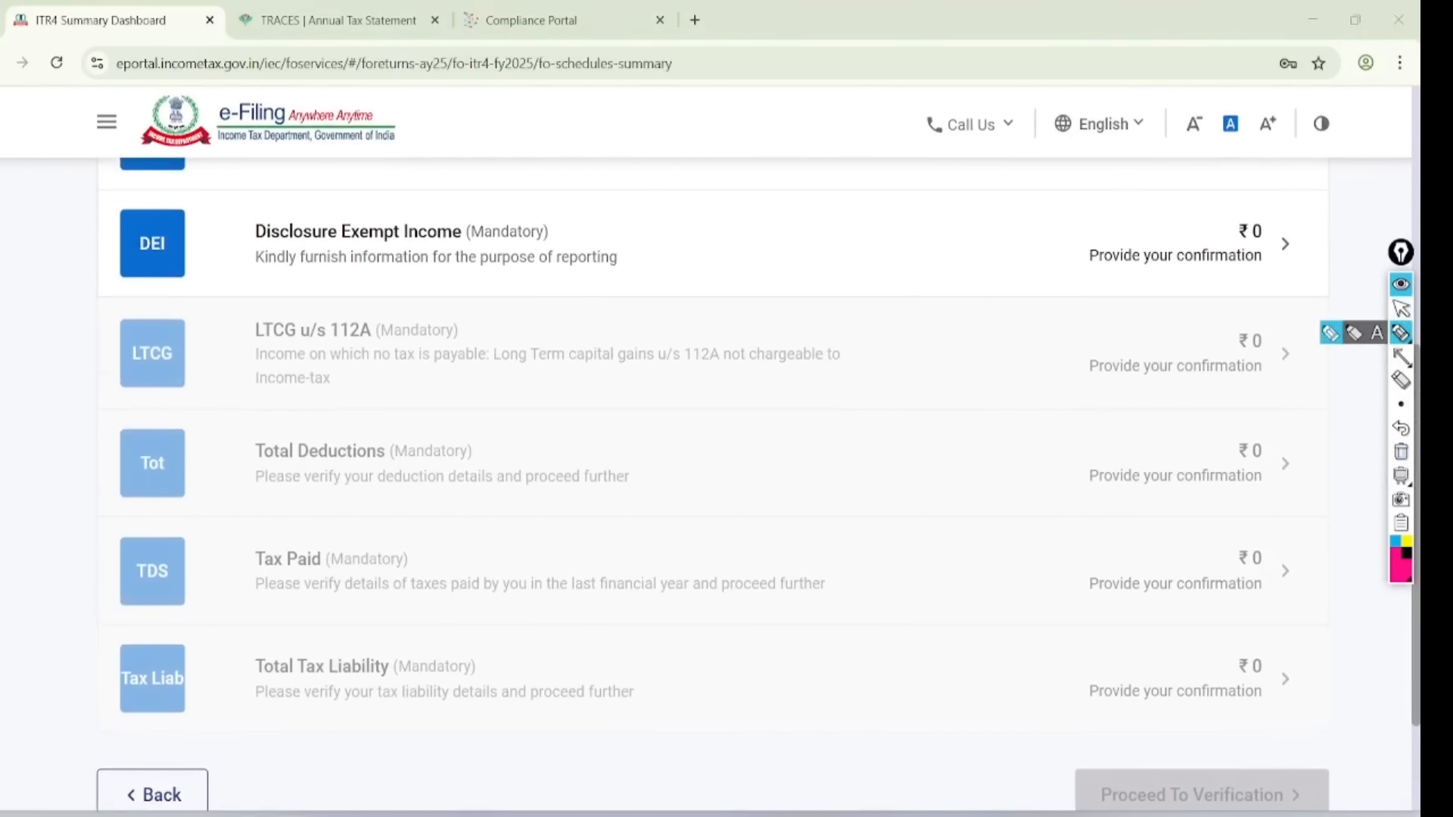
pyautogui.moveTo(606, 193)
pyautogui.mouseDown()
pyautogui.moveTo(454, 162)
pyautogui.moveTo(276, 299)
pyautogui.moveTo(556, 150)
pyautogui.moveTo(530, 152)
pyautogui.mouseUp()
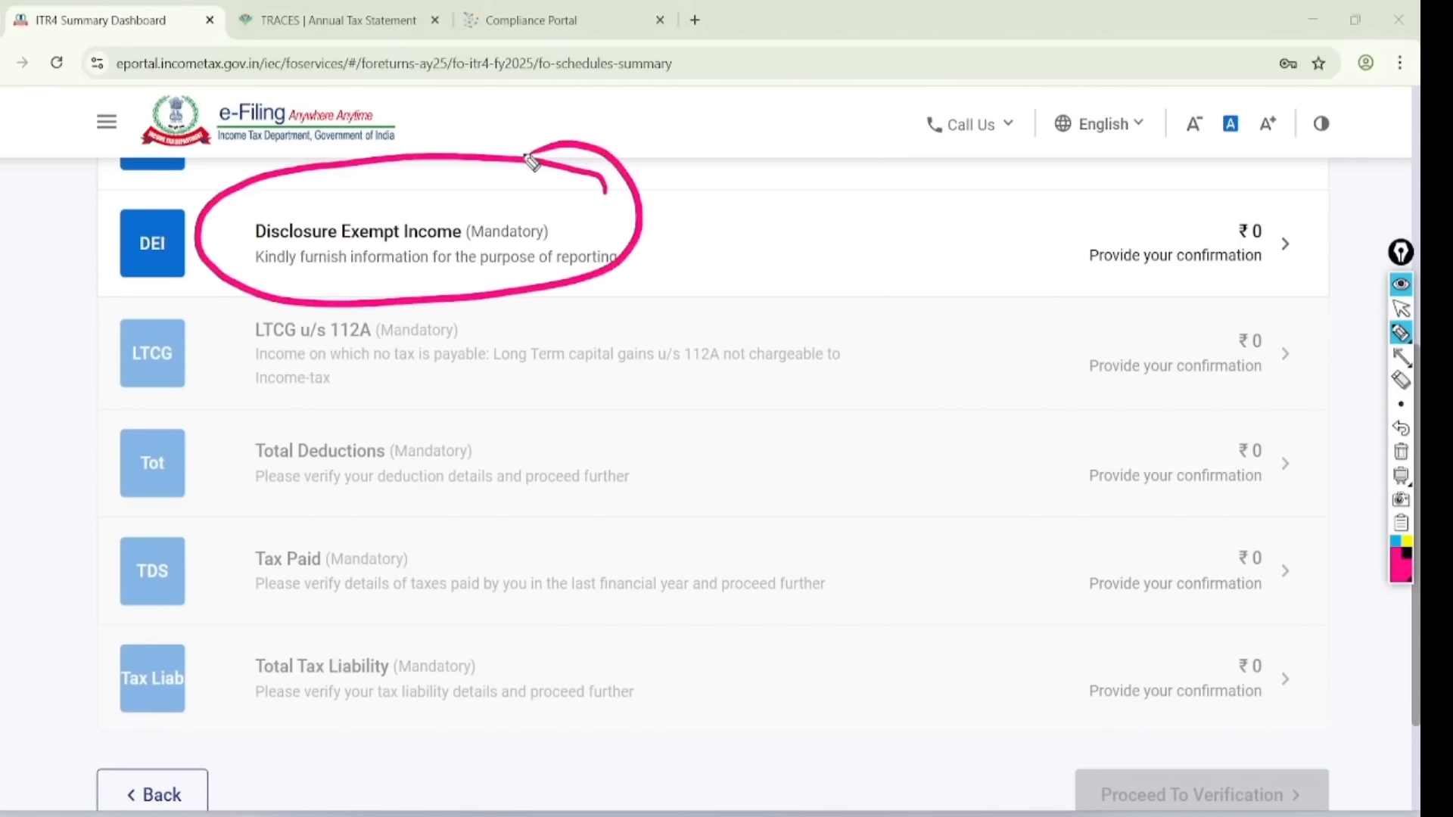
pyautogui.click(1400, 308)
pyautogui.click(1400, 453)
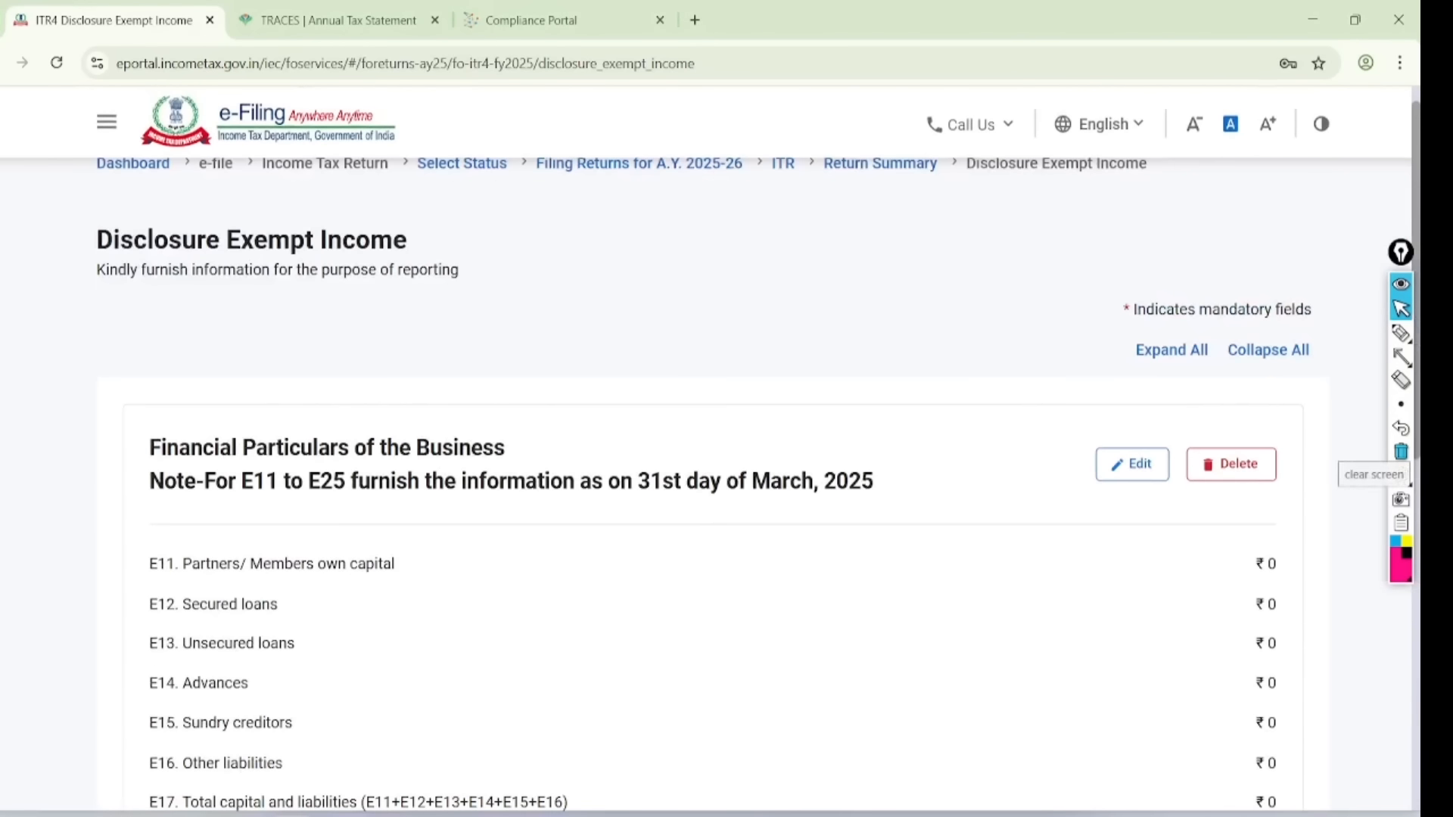
# - Mark the Financial Particulars of the Business heading and open it for editing
pyautogui.click(1400, 333)
pyautogui.moveTo(92, 467)
pyautogui.mouseDown()
pyautogui.moveTo(424, 454)
pyautogui.moveTo(490, 392)
pyautogui.moveTo(137, 471)
pyautogui.moveTo(125, 498)
pyautogui.mouseUp()
pyautogui.moveTo(76, 423); pyautogui.dragTo(70, 339)
pyautogui.moveTo(1174, 444)
pyautogui.mouseDown()
pyautogui.moveTo(1185, 412)
pyautogui.moveTo(1084, 394)
pyautogui.mouseUp()
pyautogui.click(1401, 309)
pyautogui.click(1401, 451)
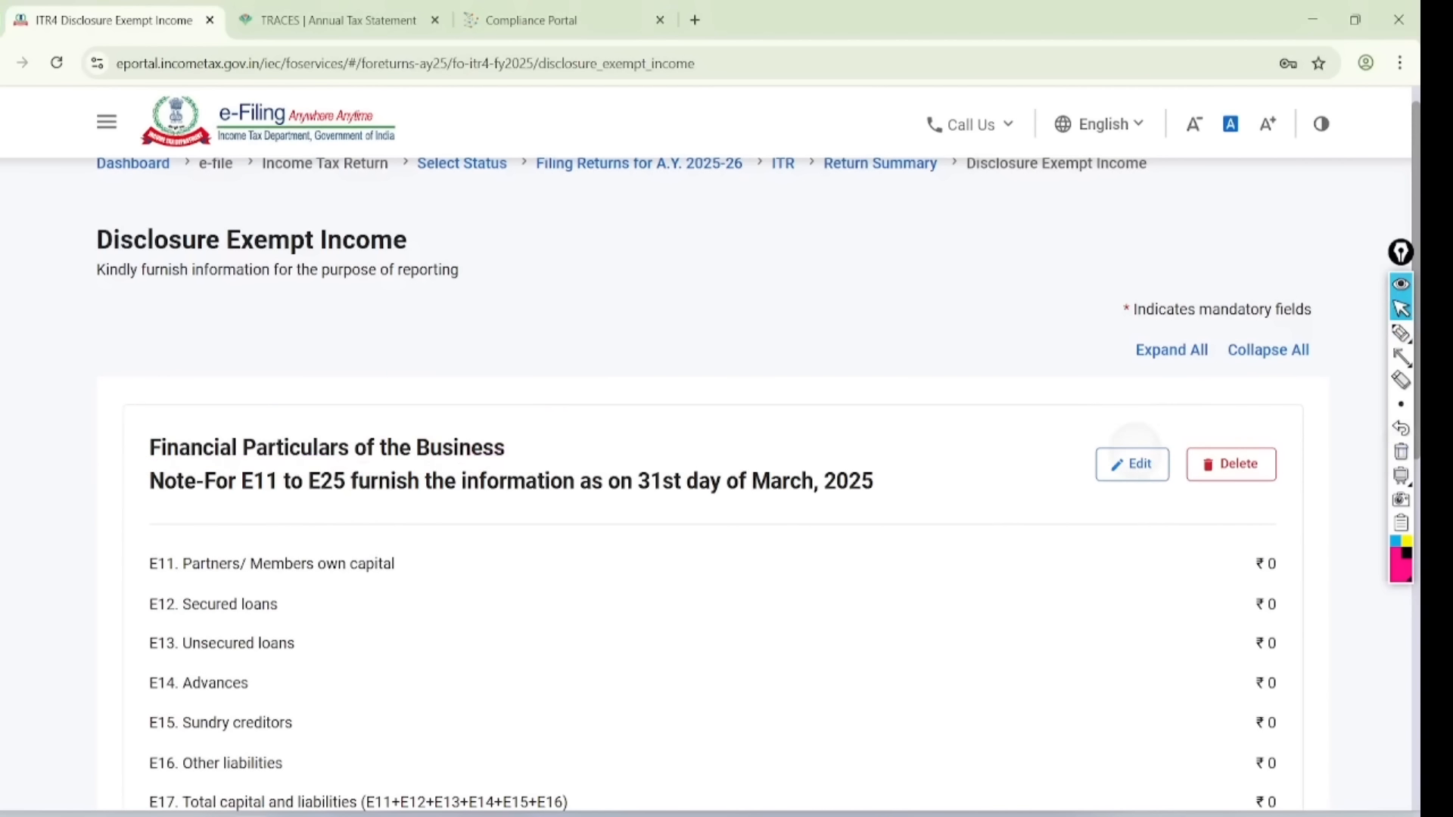
pyautogui.click(1131, 454)
# - Highlight the E17 Total capital and liabilities row and its value
pyautogui.scroll(-3, 1281, 469)
pyautogui.scroll(-4, 756, 454)
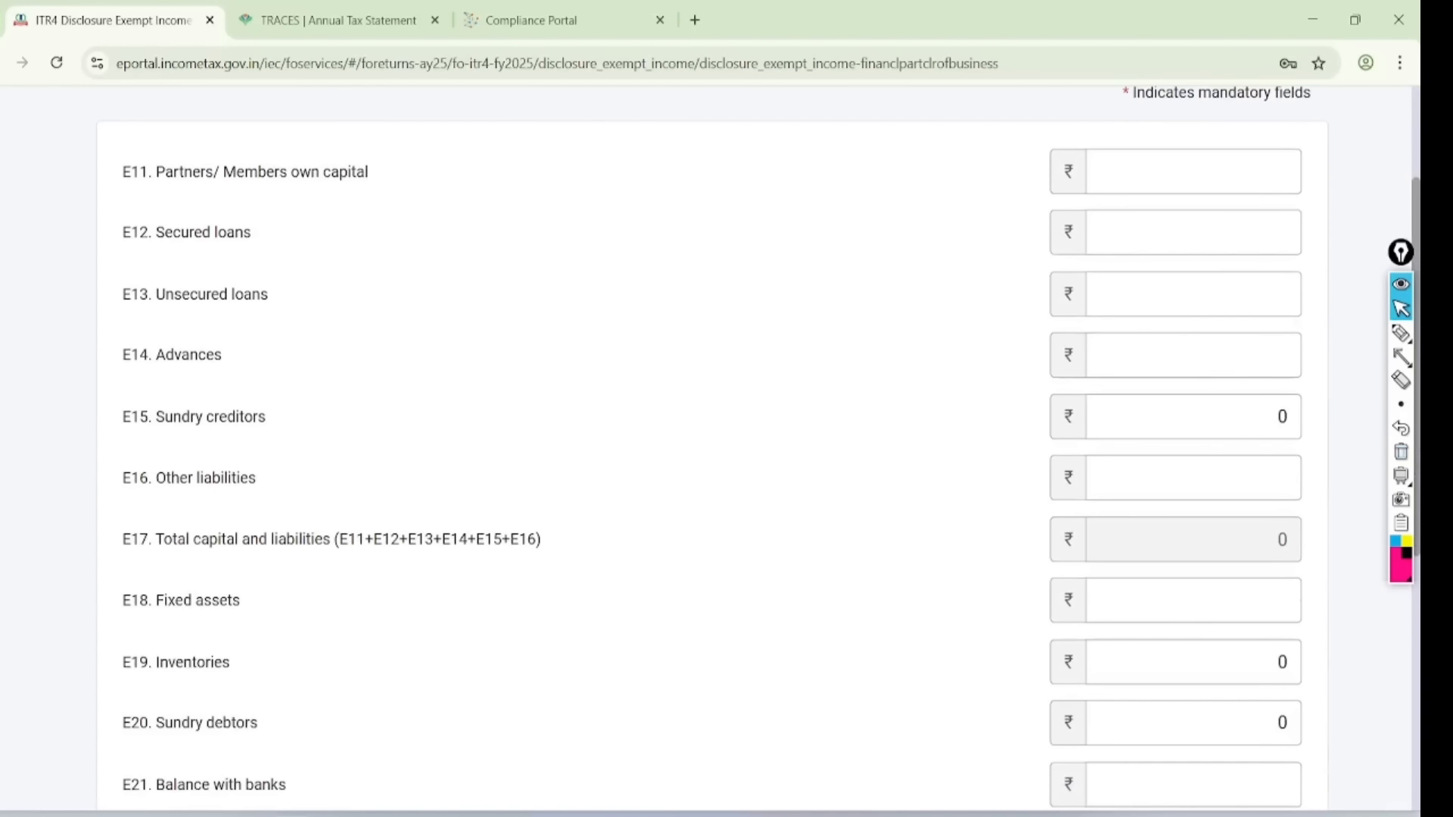
pyautogui.scroll(-1, 756, 454)
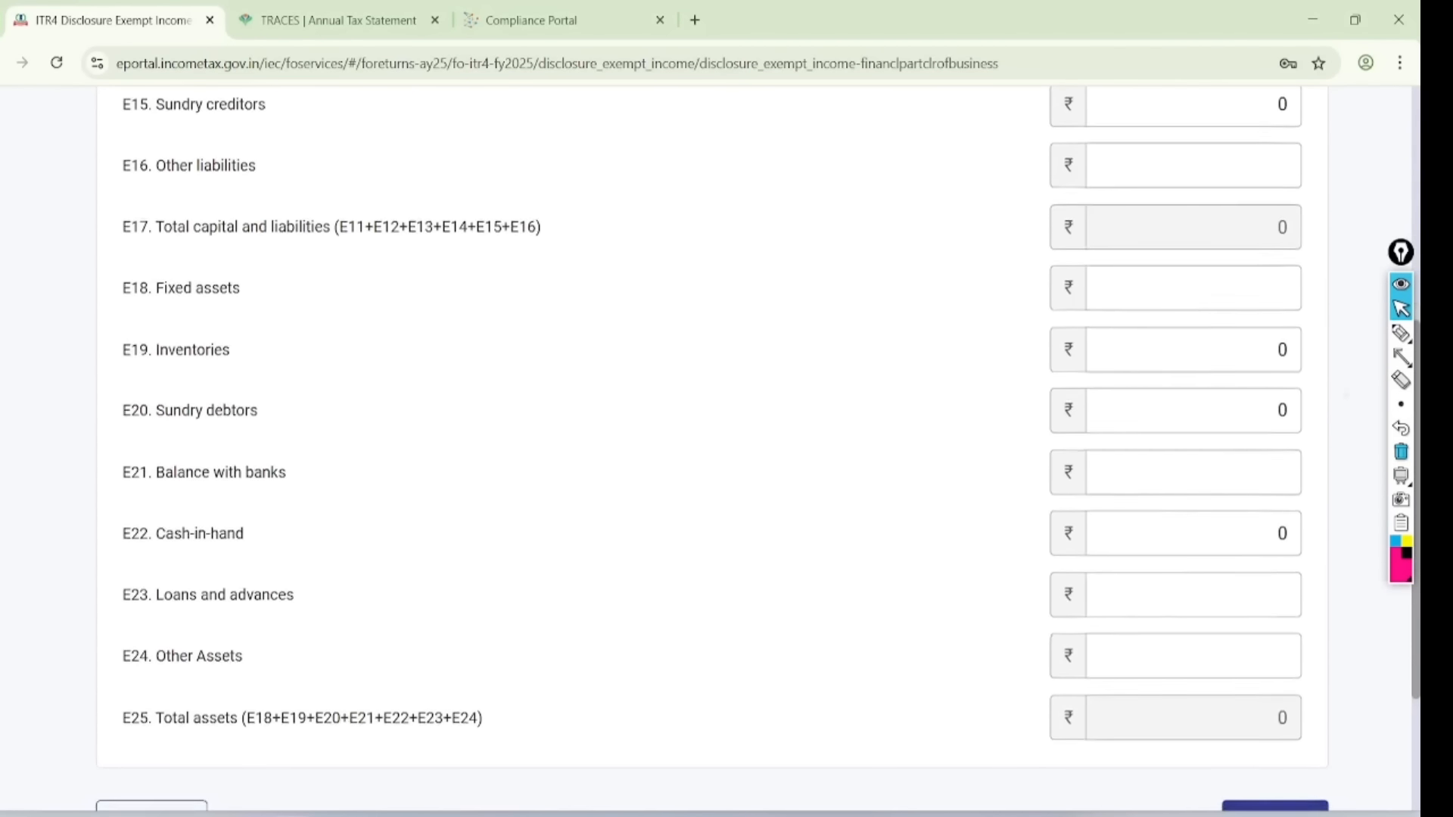
pyautogui.click(1400, 332)
pyautogui.moveTo(87, 259)
pyautogui.mouseDown()
pyautogui.moveTo(584, 254)
pyautogui.moveTo(161, 220)
pyautogui.moveTo(135, 265)
pyautogui.mouseUp()
pyautogui.moveTo(741, 233); pyautogui.dragTo(1022, 222)
pyautogui.moveTo(1002, 198)
pyautogui.mouseDown()
pyautogui.moveTo(1025, 223)
pyautogui.moveTo(1012, 265)
pyautogui.mouseUp()
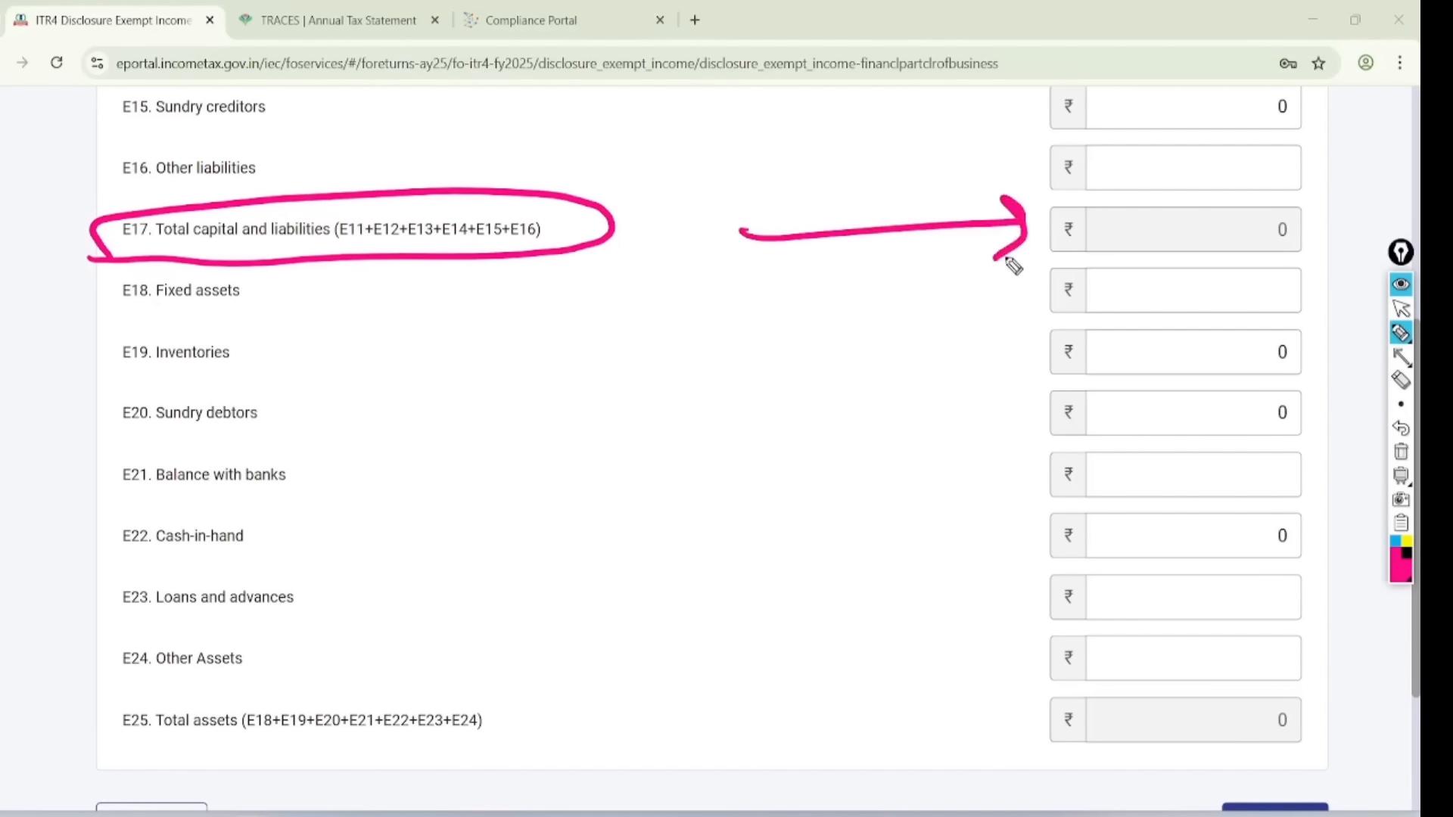
# - Mark the E25 Total assets row and tick each asset amount from E18 to E23
pyautogui.moveTo(311, 691)
pyautogui.mouseDown()
pyautogui.moveTo(265, 785)
pyautogui.moveTo(243, 692)
pyautogui.mouseUp()
pyautogui.moveTo(968, 715)
pyautogui.mouseDown()
pyautogui.moveTo(1008, 757)
pyautogui.moveTo(1109, 718)
pyautogui.mouseUp()
pyautogui.moveTo(1131, 298); pyautogui.dragTo(1232, 274)
pyautogui.moveTo(1140, 371); pyautogui.dragTo(1245, 328)
pyautogui.moveTo(1158, 425); pyautogui.dragTo(1248, 400)
pyautogui.moveTo(1175, 469); pyautogui.dragTo(1235, 453)
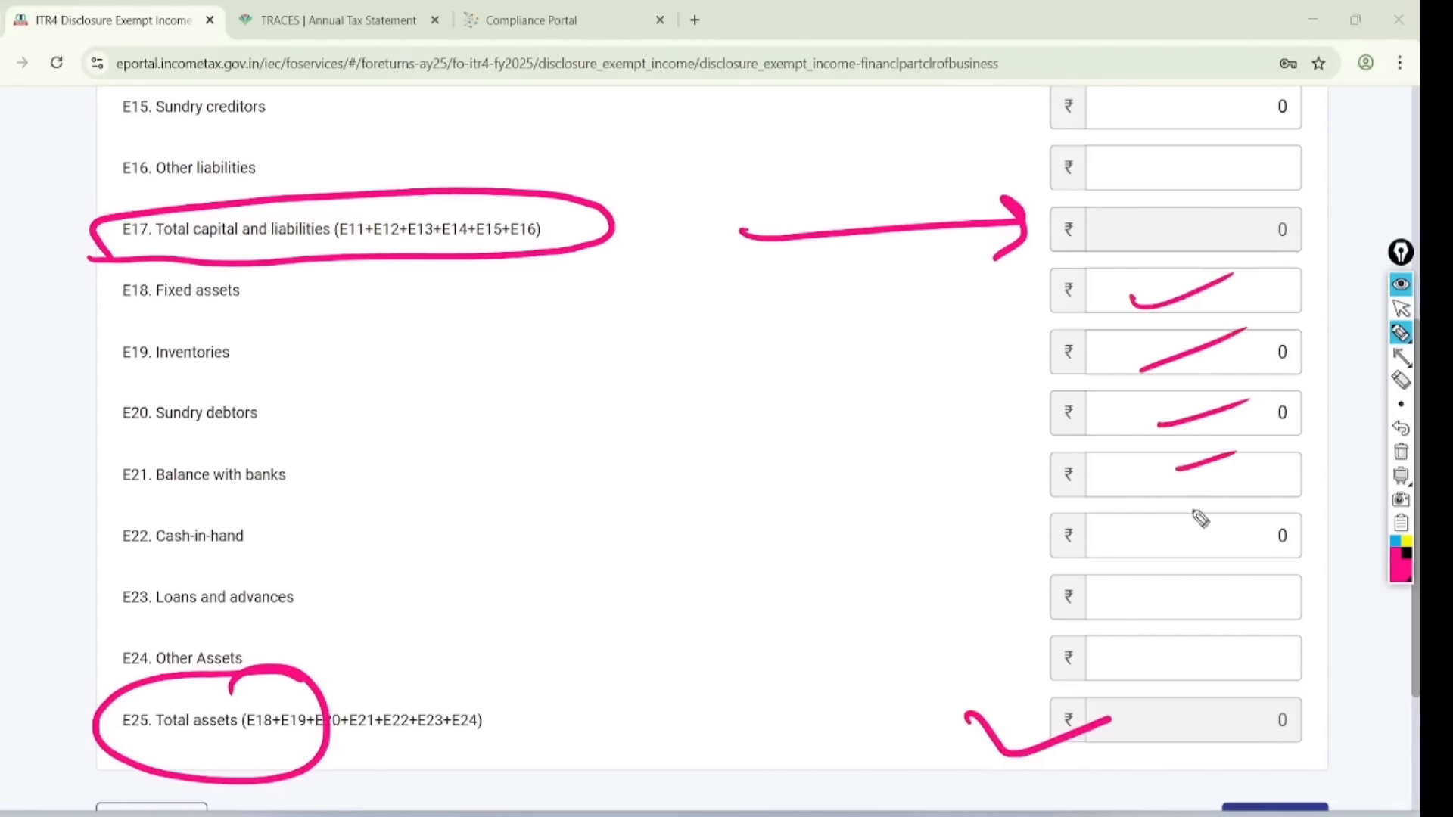
pyautogui.moveTo(1189, 536); pyautogui.dragTo(1236, 528)
pyautogui.moveTo(1196, 601); pyautogui.dragTo(1238, 572)
pyautogui.moveTo(1131, 10); pyautogui.dragTo(1183, 21)
pyautogui.moveTo(1150, 247)
pyautogui.mouseDown()
pyautogui.moveTo(1274, 201)
pyautogui.moveTo(1178, 244)
pyautogui.mouseUp()
pyautogui.moveTo(1302, 692)
pyautogui.mouseDown()
pyautogui.moveTo(1231, 775)
pyautogui.moveTo(1210, 697)
pyautogui.mouseUp()
pyautogui.click(1400, 308)
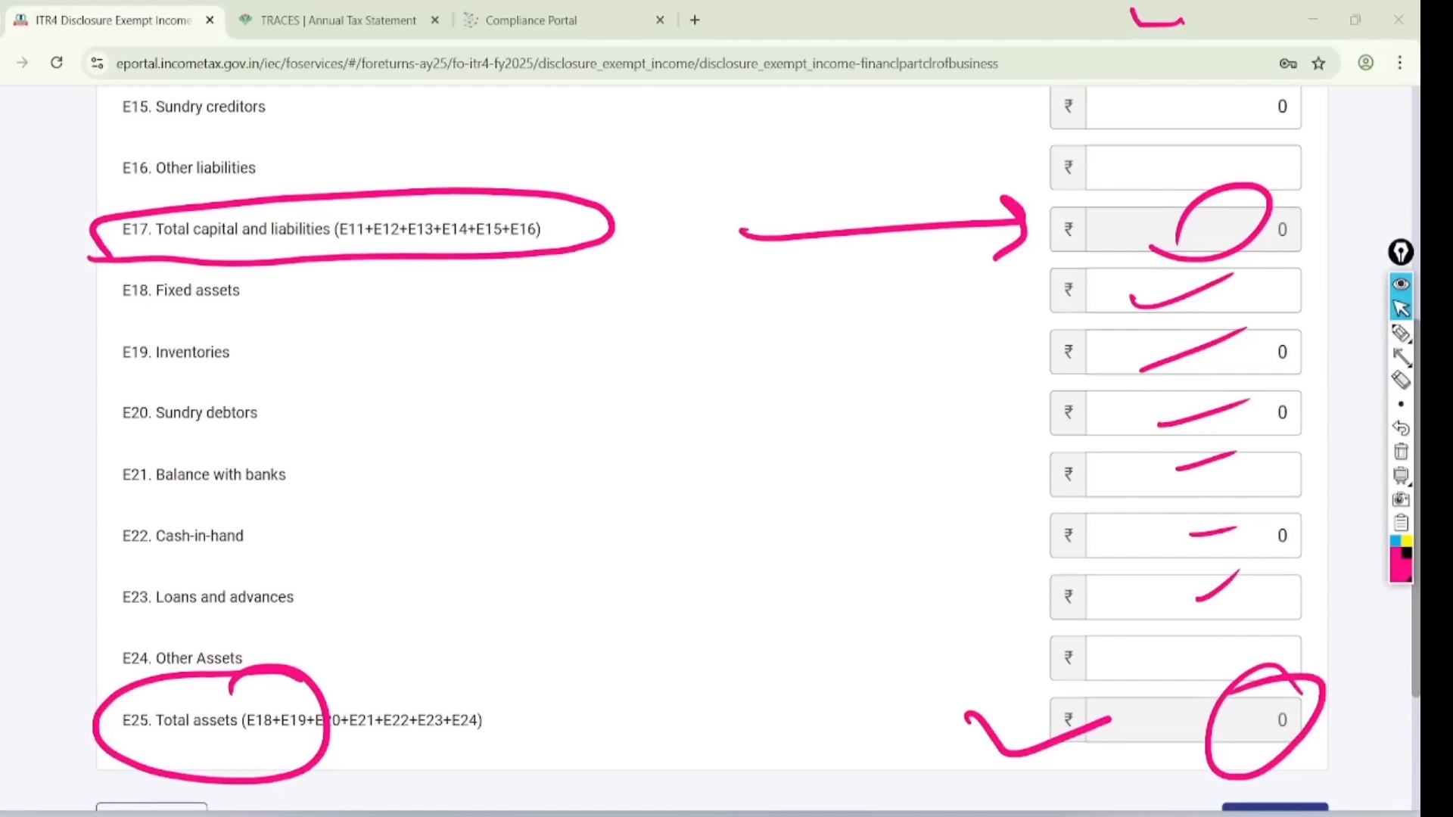
pyautogui.click(1400, 452)
# - Point out the Sundry creditors, Inventories, Sundry debtors, Loans and advances and Cash-in-hand amounts
pyautogui.scroll(3, 711, 454)
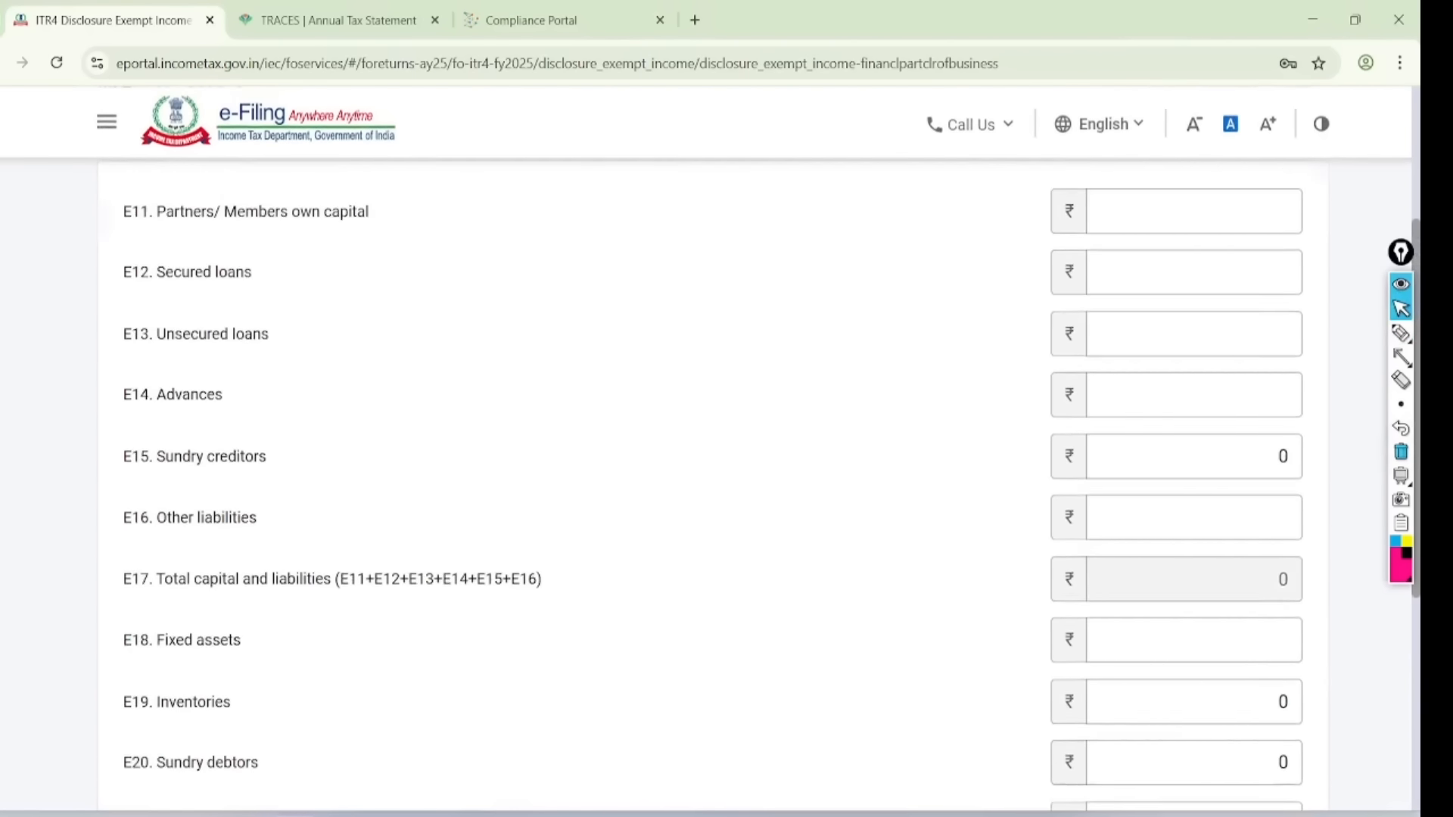
pyautogui.scroll(-4, 711, 454)
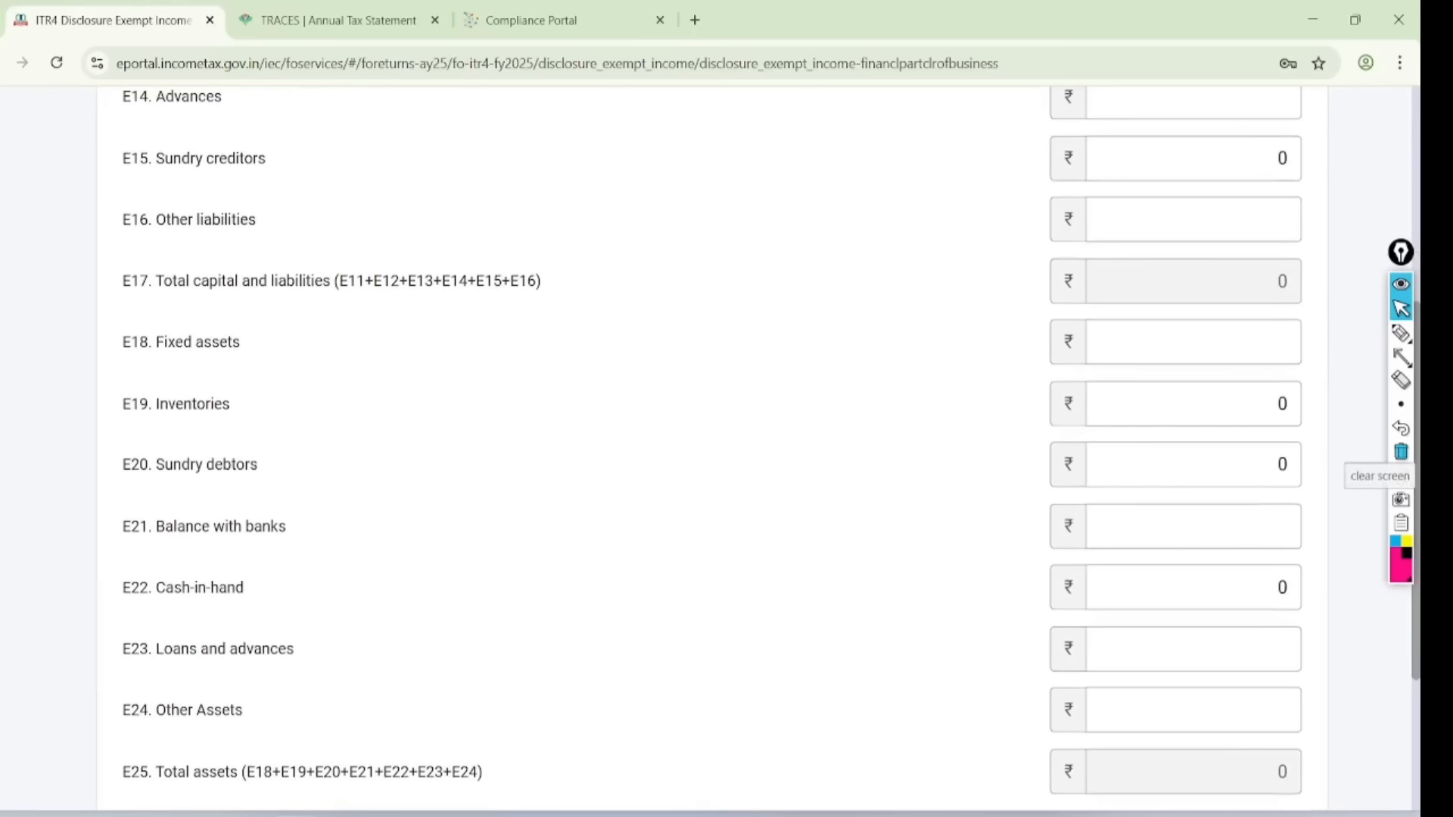
pyautogui.hscroll(-1, 712, 446)
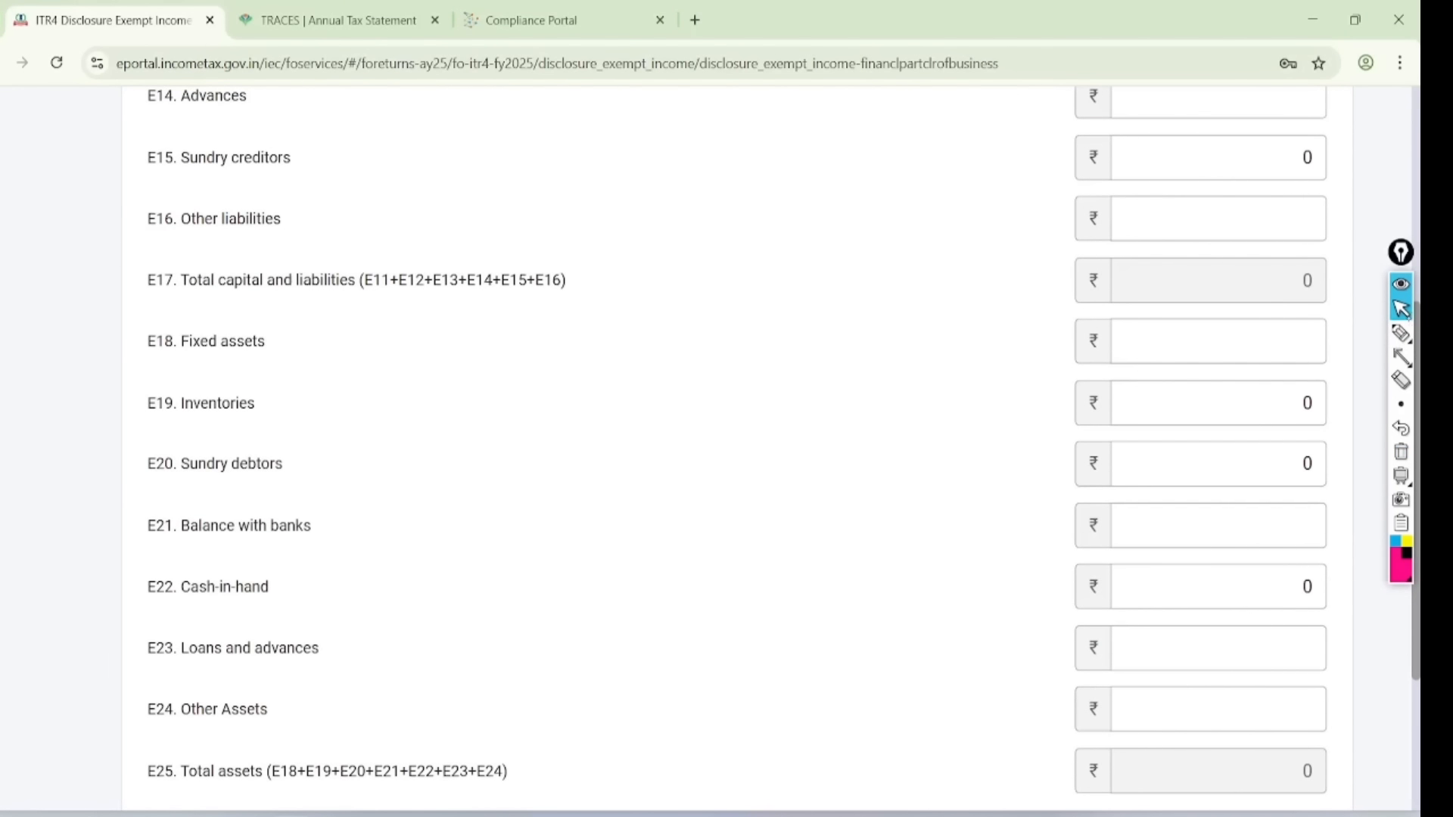
pyautogui.click(1401, 333)
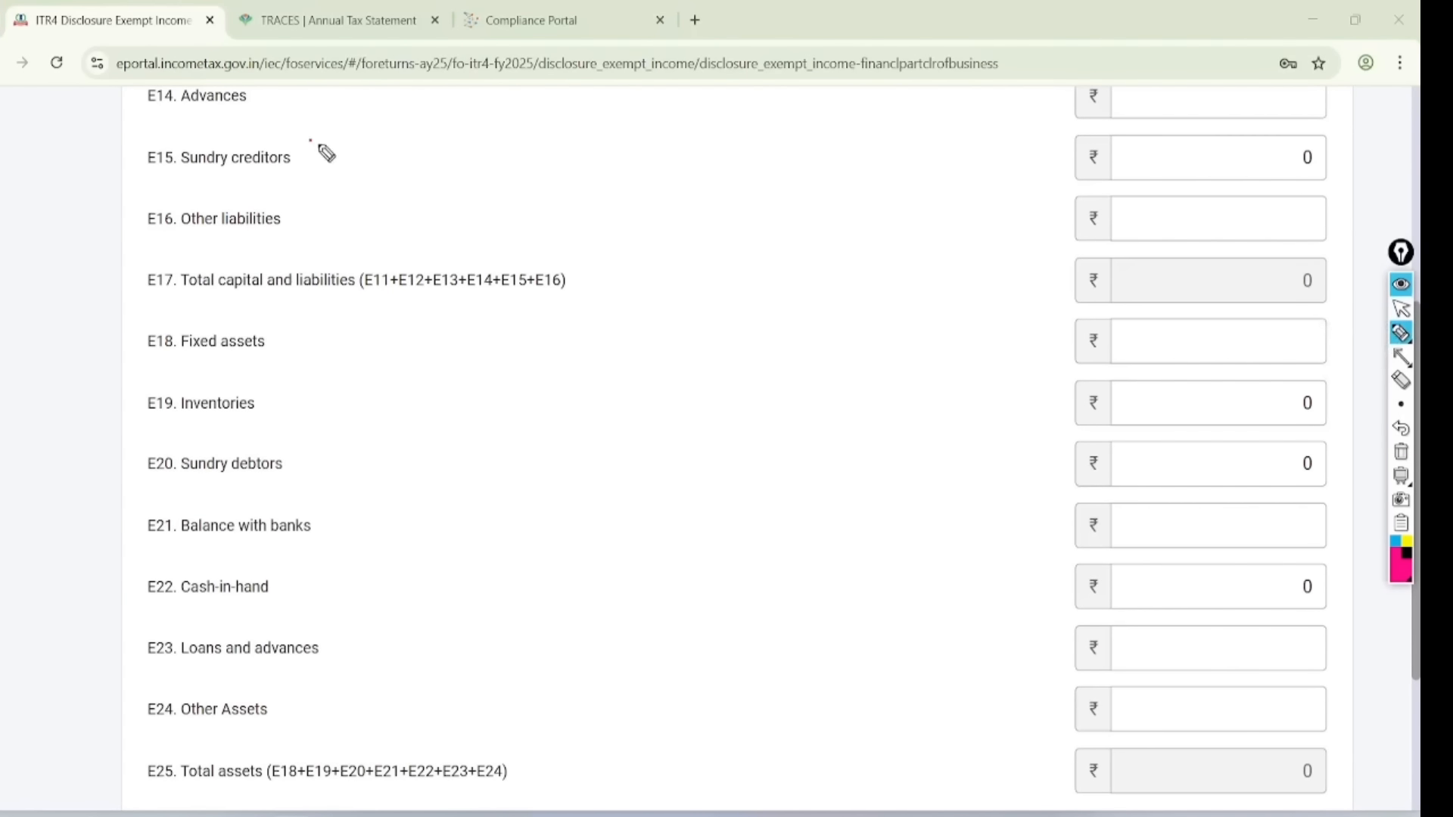
pyautogui.moveTo(310, 140)
pyautogui.mouseDown()
pyautogui.moveTo(150, 210)
pyautogui.moveTo(257, 137)
pyautogui.mouseUp()
pyautogui.moveTo(999, 157); pyautogui.dragTo(1135, 149)
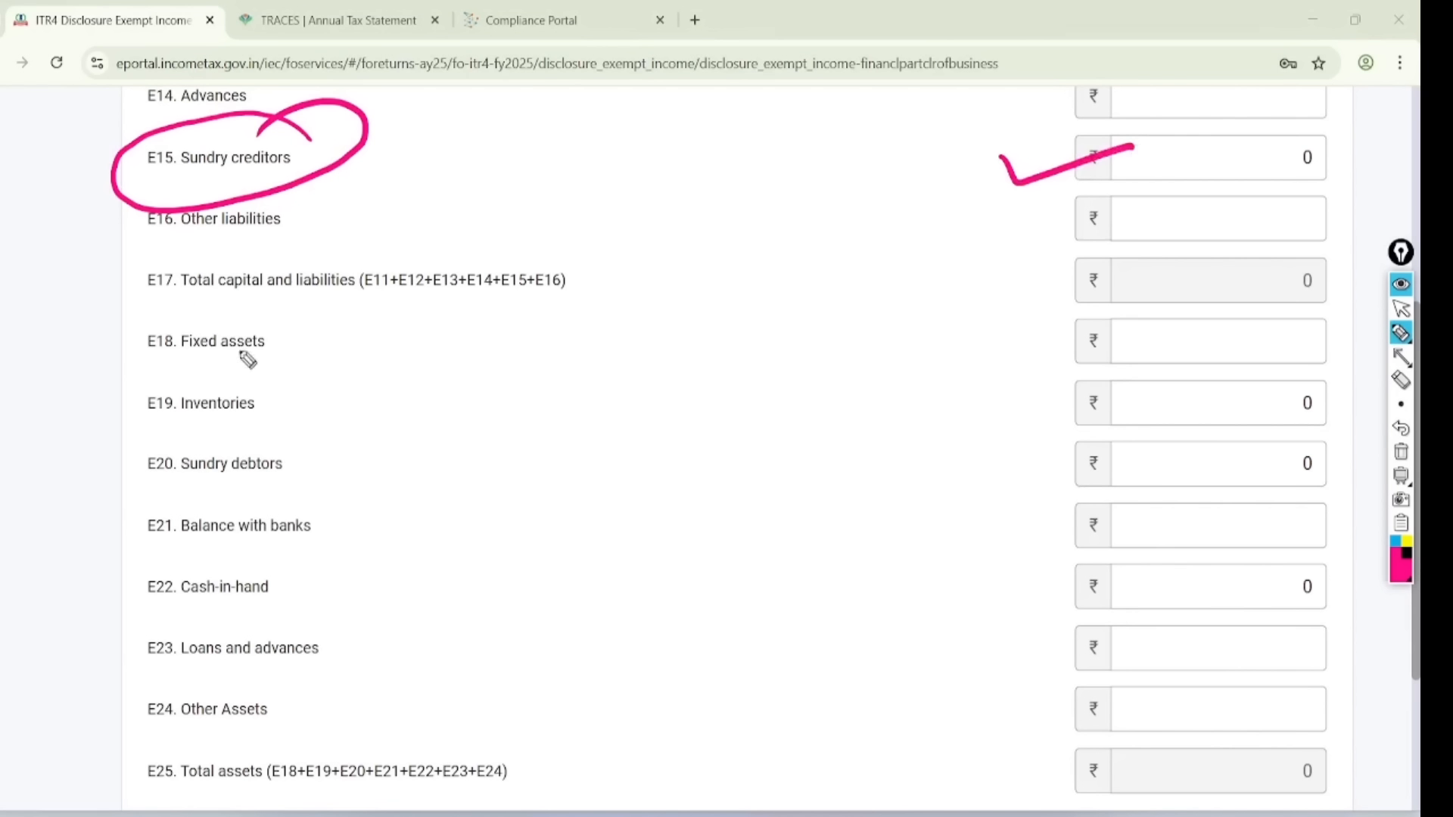
pyautogui.moveTo(238, 402)
pyautogui.mouseDown()
pyautogui.moveTo(806, 408)
pyautogui.moveTo(1134, 392)
pyautogui.moveTo(1119, 437)
pyautogui.mouseUp()
pyautogui.moveTo(257, 458)
pyautogui.mouseDown()
pyautogui.moveTo(666, 471)
pyautogui.moveTo(1120, 453)
pyautogui.moveTo(1091, 494)
pyautogui.mouseUp()
pyautogui.moveTo(291, 649); pyautogui.dragTo(619, 634)
pyautogui.moveTo(270, 581)
pyautogui.mouseDown()
pyautogui.moveTo(1171, 579)
pyautogui.moveTo(1151, 609)
pyautogui.mouseUp()
pyautogui.click(1401, 309)
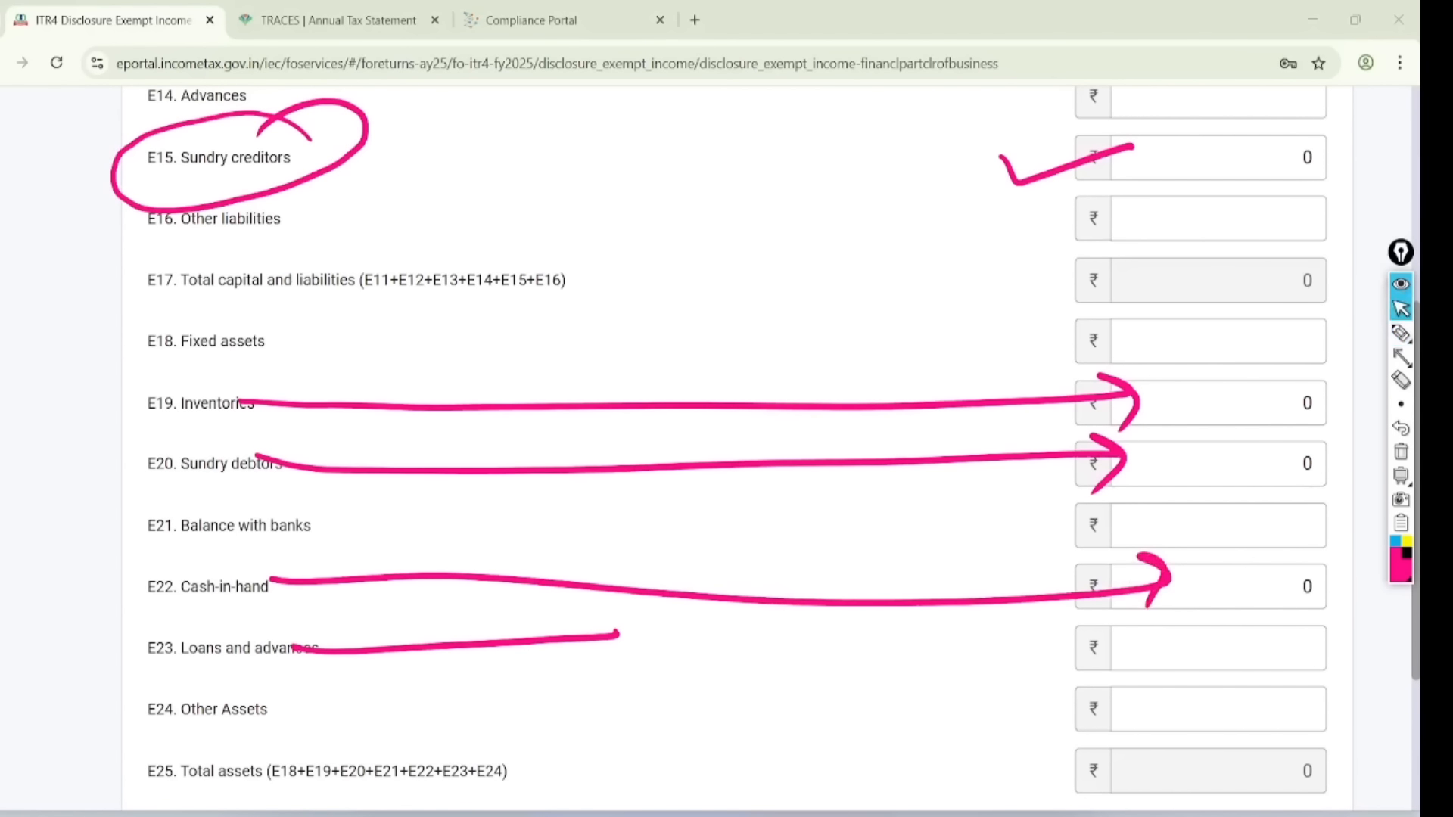
pyautogui.click(1400, 451)
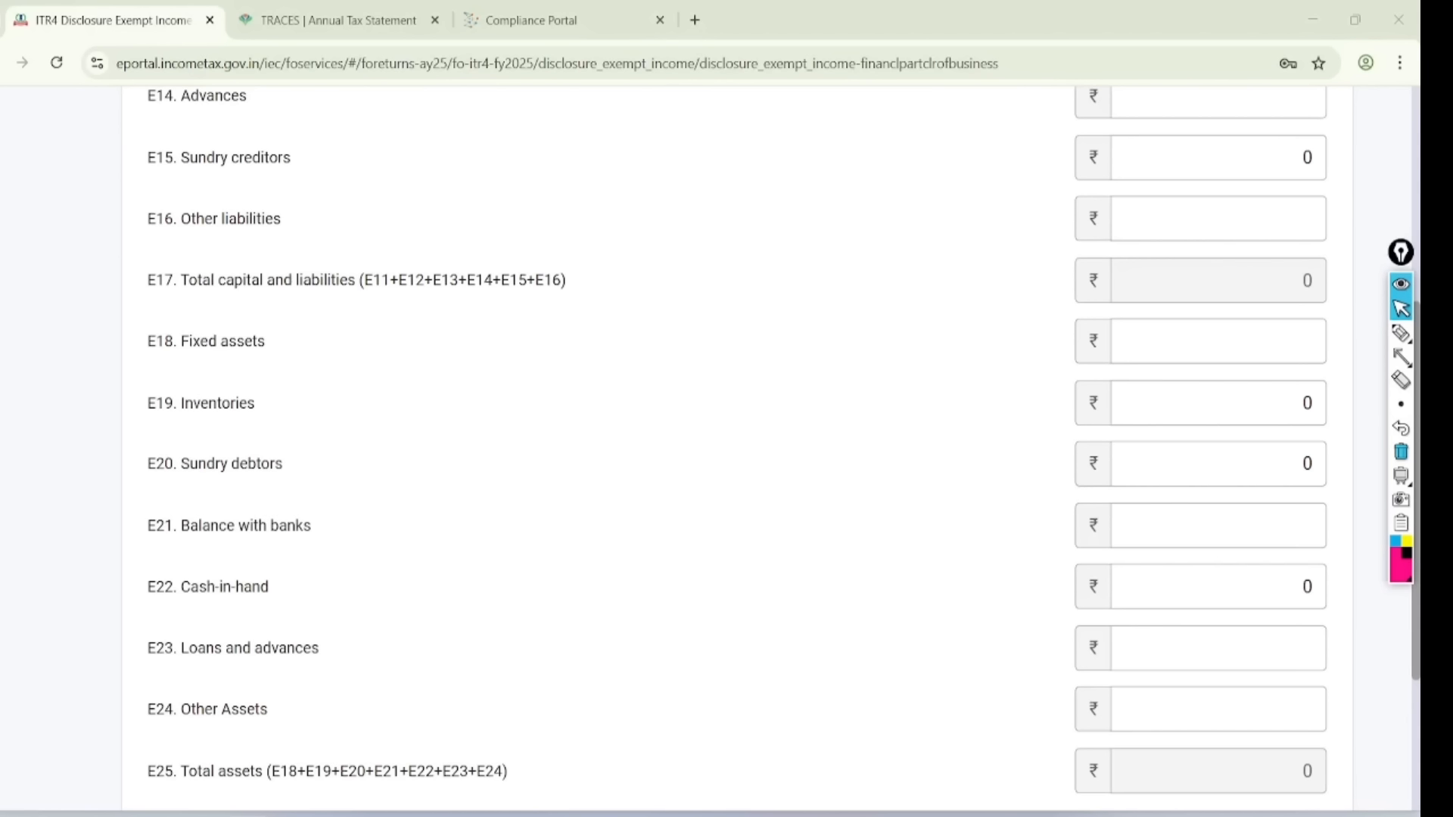
# - Note the balance sheet, circle matching E17 and E25 totals of 1160800, and save
pyautogui.click(1400, 333)
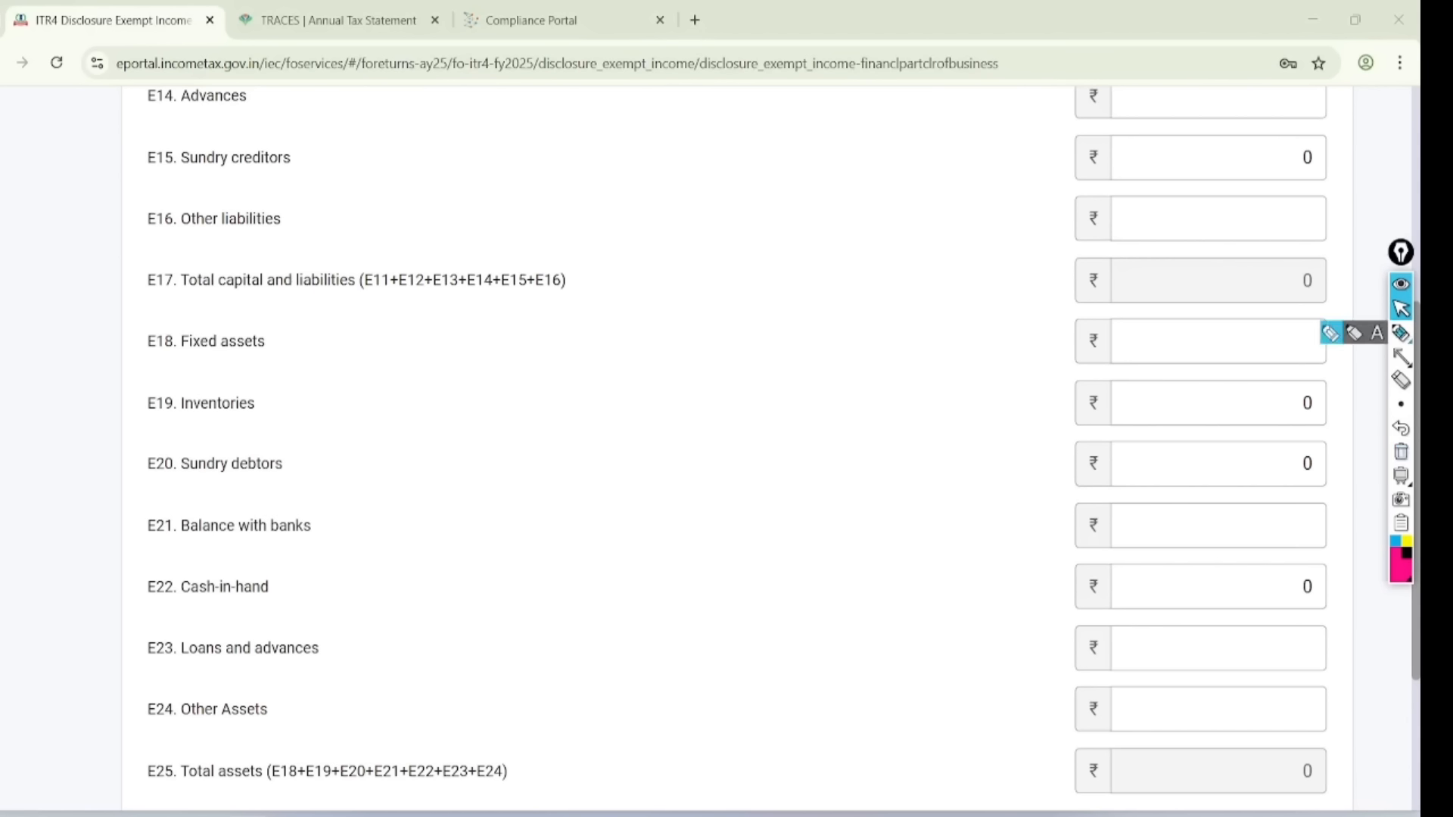
pyautogui.click(883, 371)
pyautogui.moveTo(629, 249); pyautogui.dragTo(662, 349)
pyautogui.moveTo(724, 211)
pyautogui.mouseDown()
pyautogui.moveTo(707, 253)
pyautogui.moveTo(713, 311)
pyautogui.mouseUp()
pyautogui.moveTo(759, 309); pyautogui.dragTo(666, 395)
pyautogui.moveTo(768, 338); pyautogui.dragTo(694, 397)
pyautogui.moveTo(773, 200)
pyautogui.mouseDown()
pyautogui.moveTo(736, 418)
pyautogui.moveTo(647, 173)
pyautogui.mouseUp()
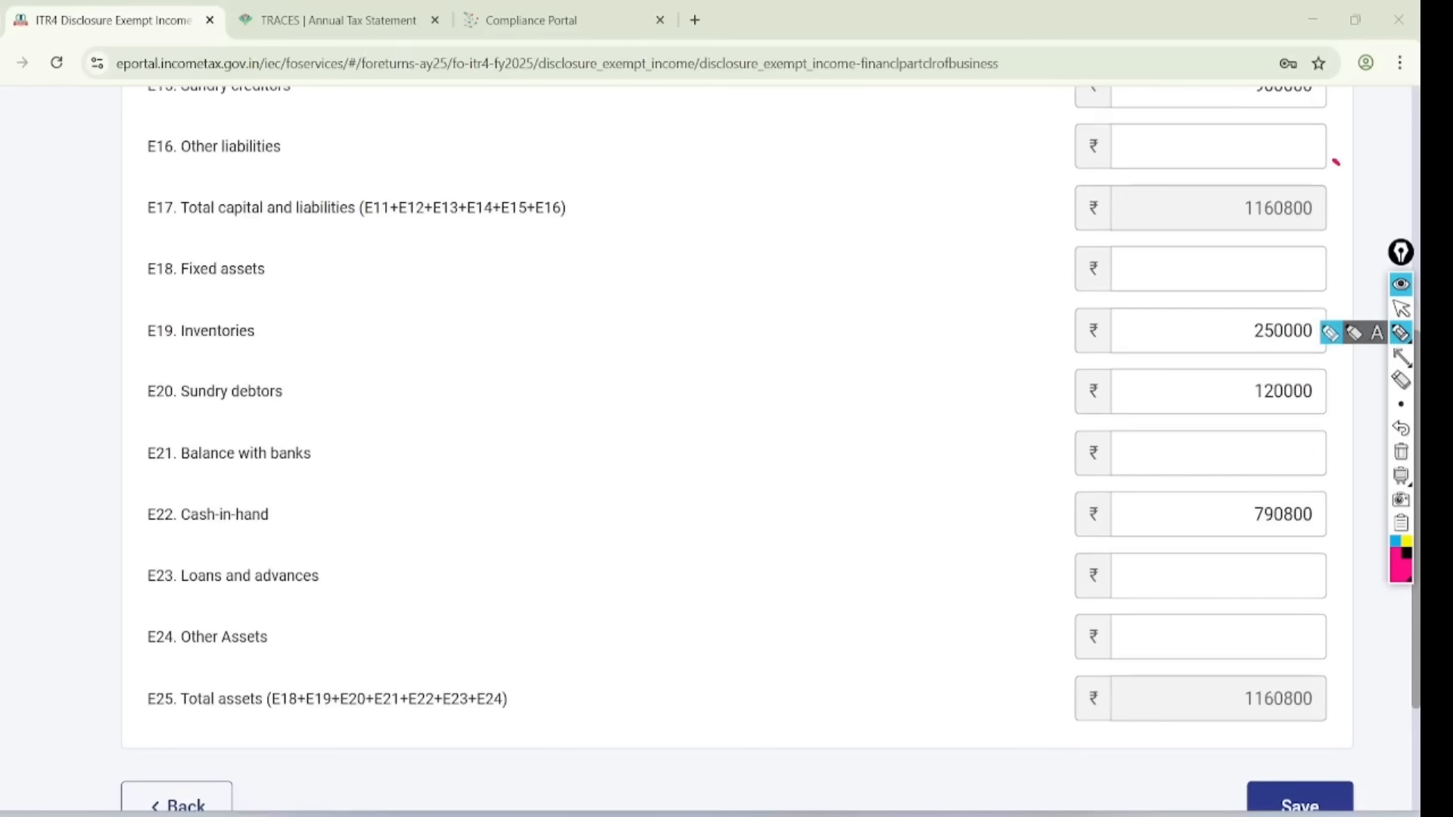
pyautogui.moveTo(1337, 162)
pyautogui.mouseDown()
pyautogui.moveTo(1209, 248)
pyautogui.moveTo(1341, 163)
pyautogui.mouseUp()
pyautogui.moveTo(1314, 634)
pyautogui.mouseDown()
pyautogui.moveTo(1210, 654)
pyautogui.moveTo(1305, 625)
pyautogui.mouseUp()
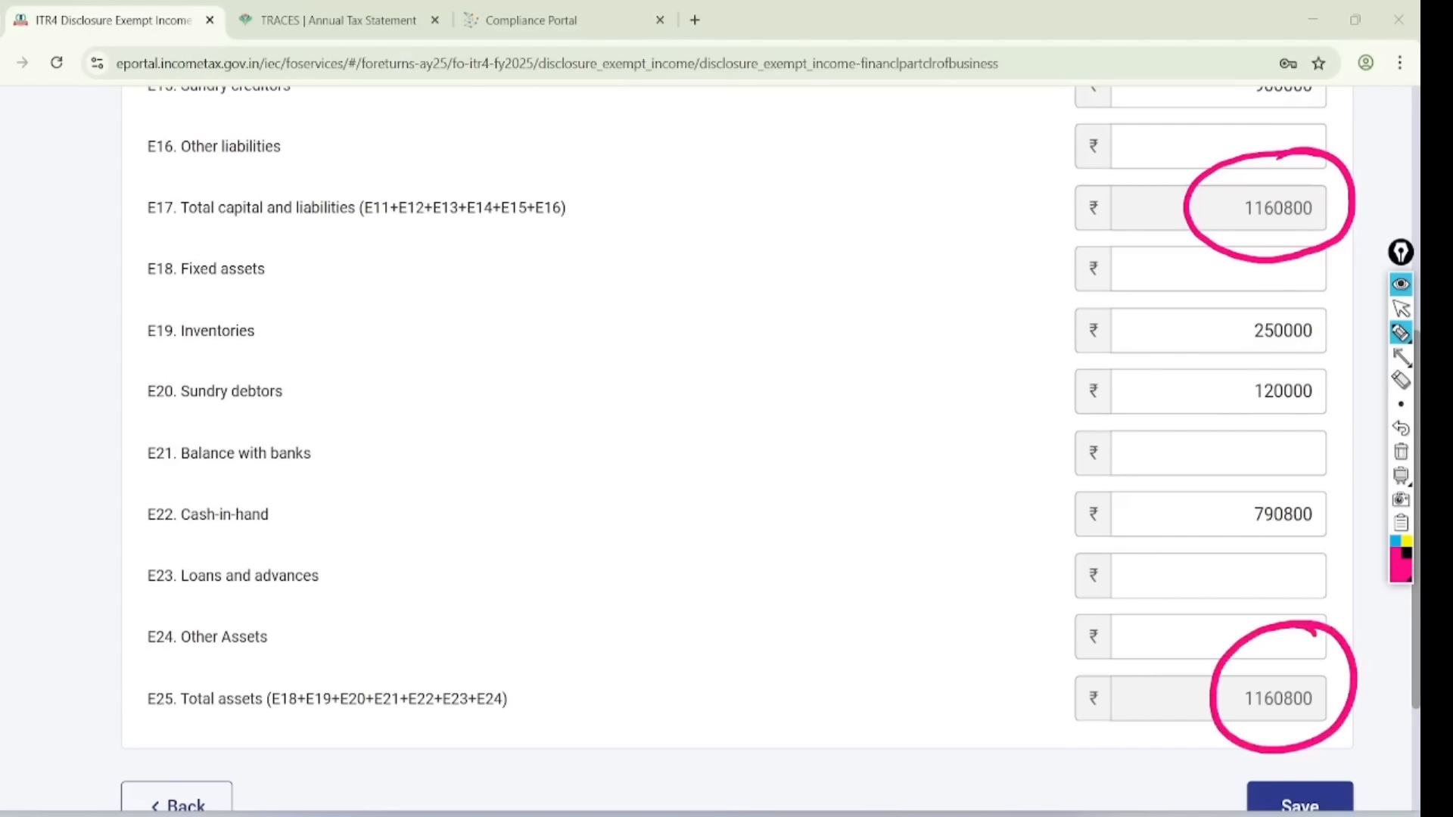
pyautogui.click(1400, 309)
pyautogui.click(1400, 451)
pyautogui.scroll(-1, 710, 449)
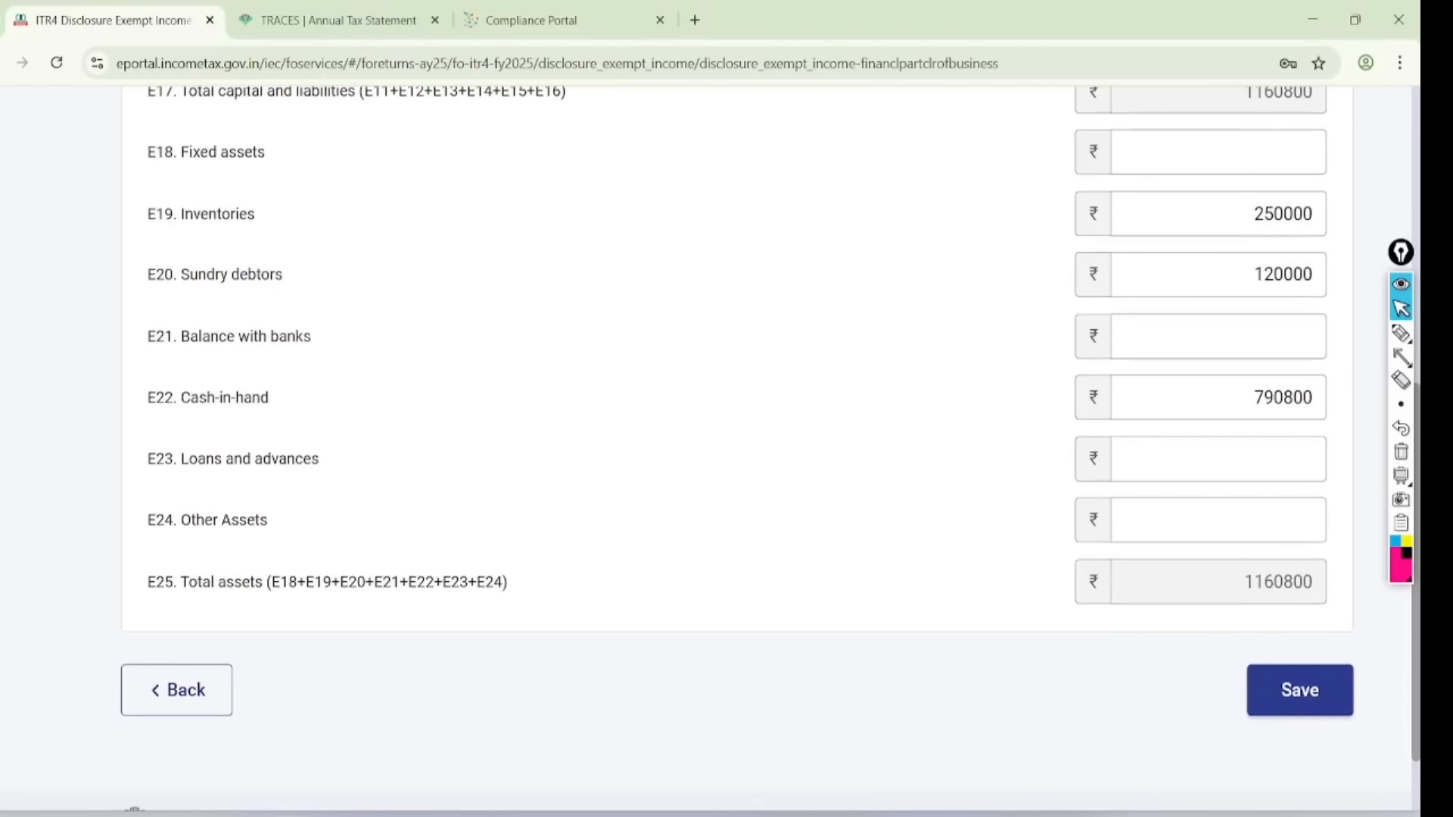
pyautogui.click(1299, 690)
# - Highlight the GST turnover information section of the schedule
pyautogui.scroll(-2, 710, 449)
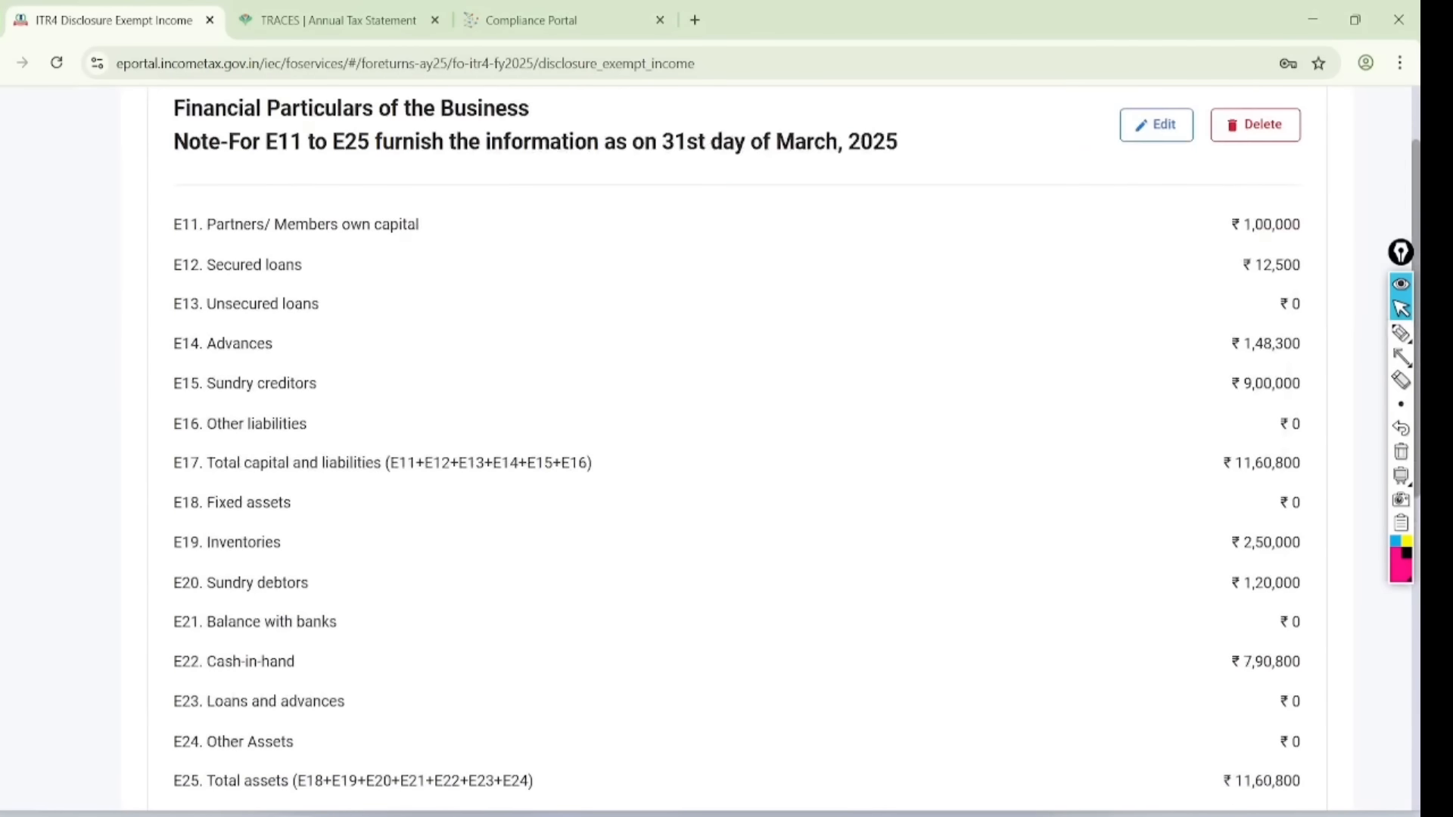
pyautogui.scroll(-5, 709, 448)
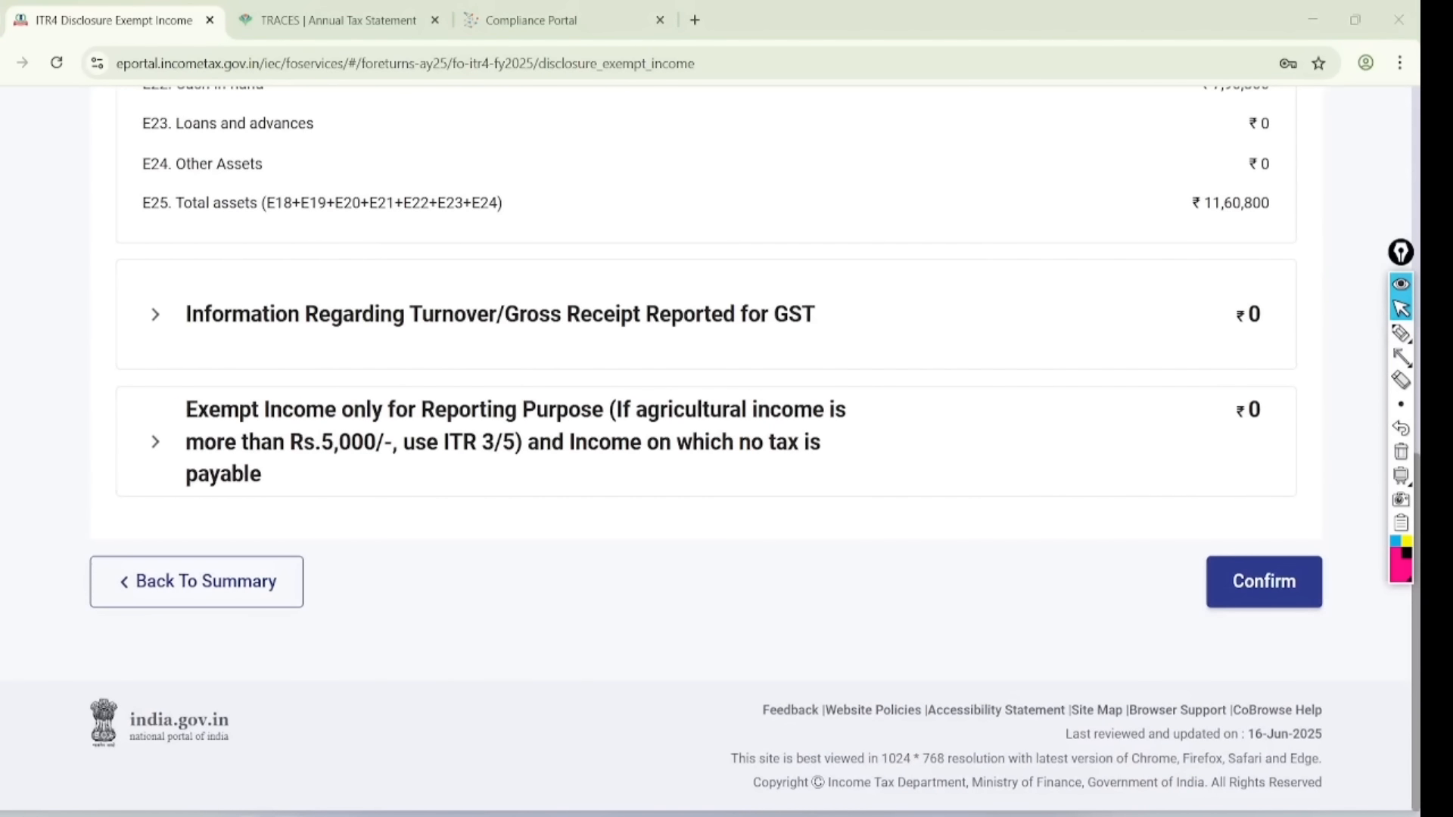
pyautogui.click(1401, 332)
pyautogui.moveTo(857, 273)
pyautogui.mouseDown()
pyautogui.moveTo(764, 234)
pyautogui.moveTo(149, 328)
pyautogui.moveTo(900, 288)
pyautogui.moveTo(790, 248)
pyautogui.mouseUp()
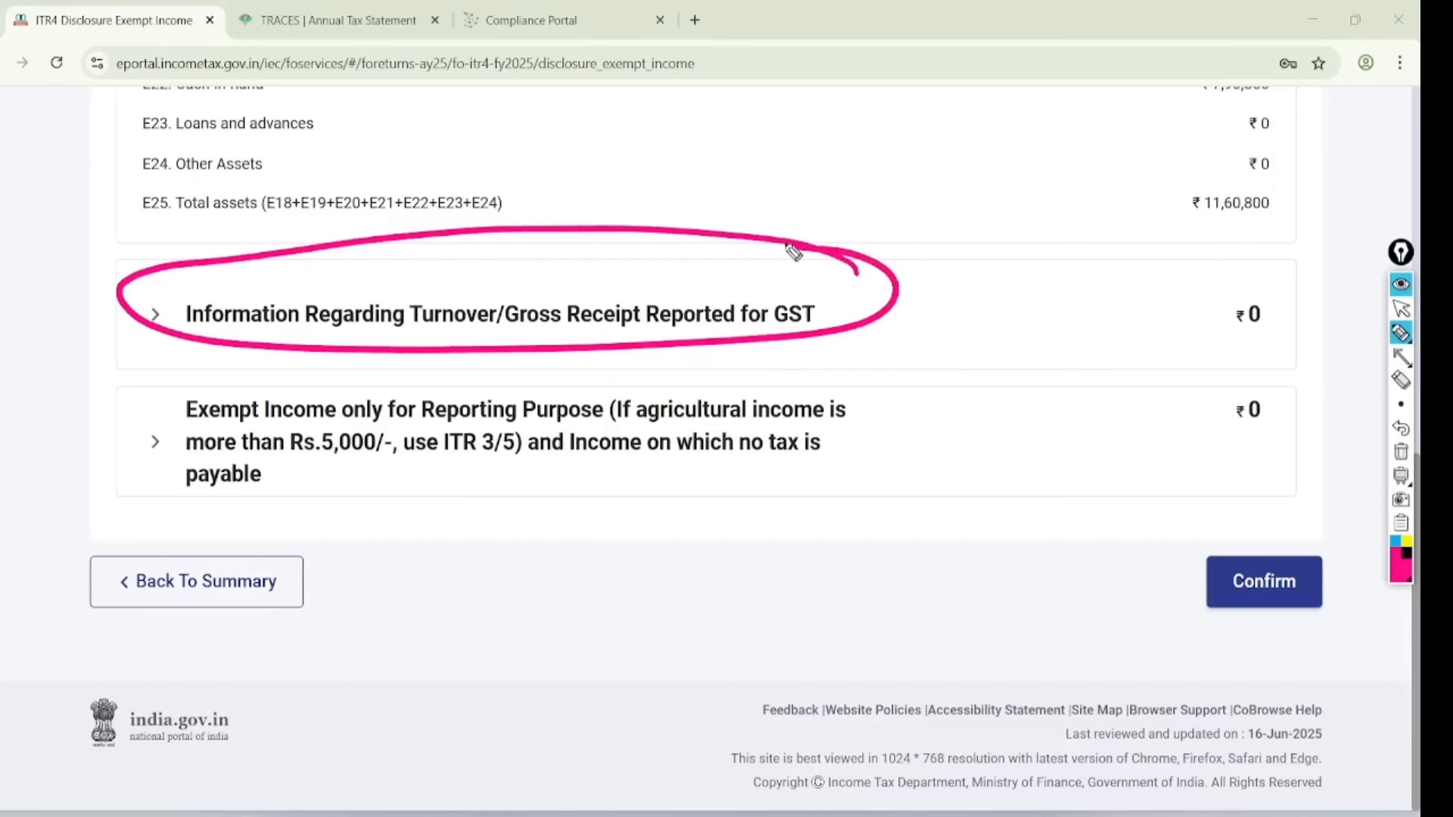
pyautogui.hotkey('ctrl', 'shift', '2')
pyautogui.hotkey('ctrl', 'shift', '7')
# - Expand GST turnover, leave a new entry without any GSTIN, and confirm the schedule
pyautogui.click(499, 314)
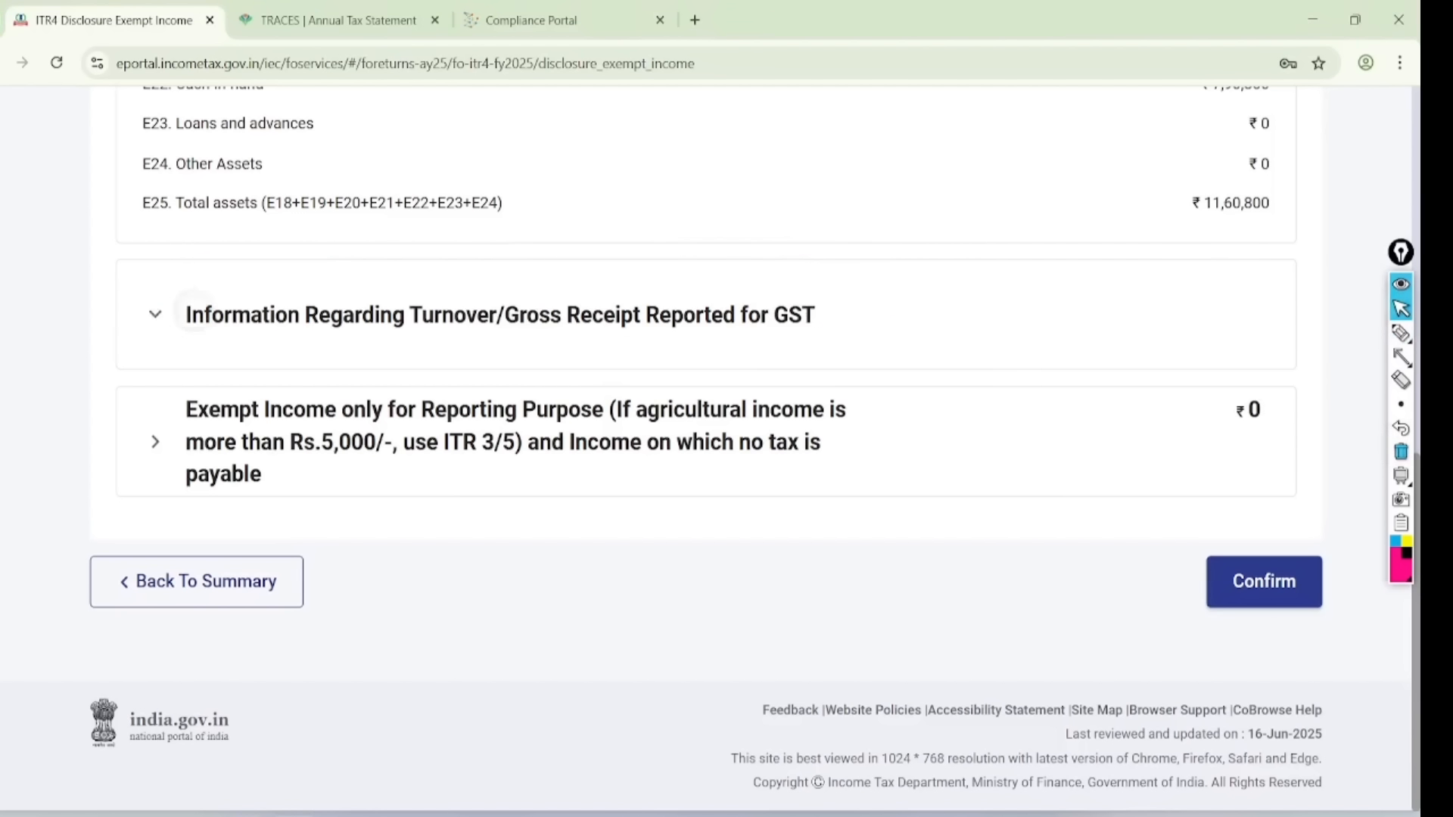
pyautogui.click(221, 387)
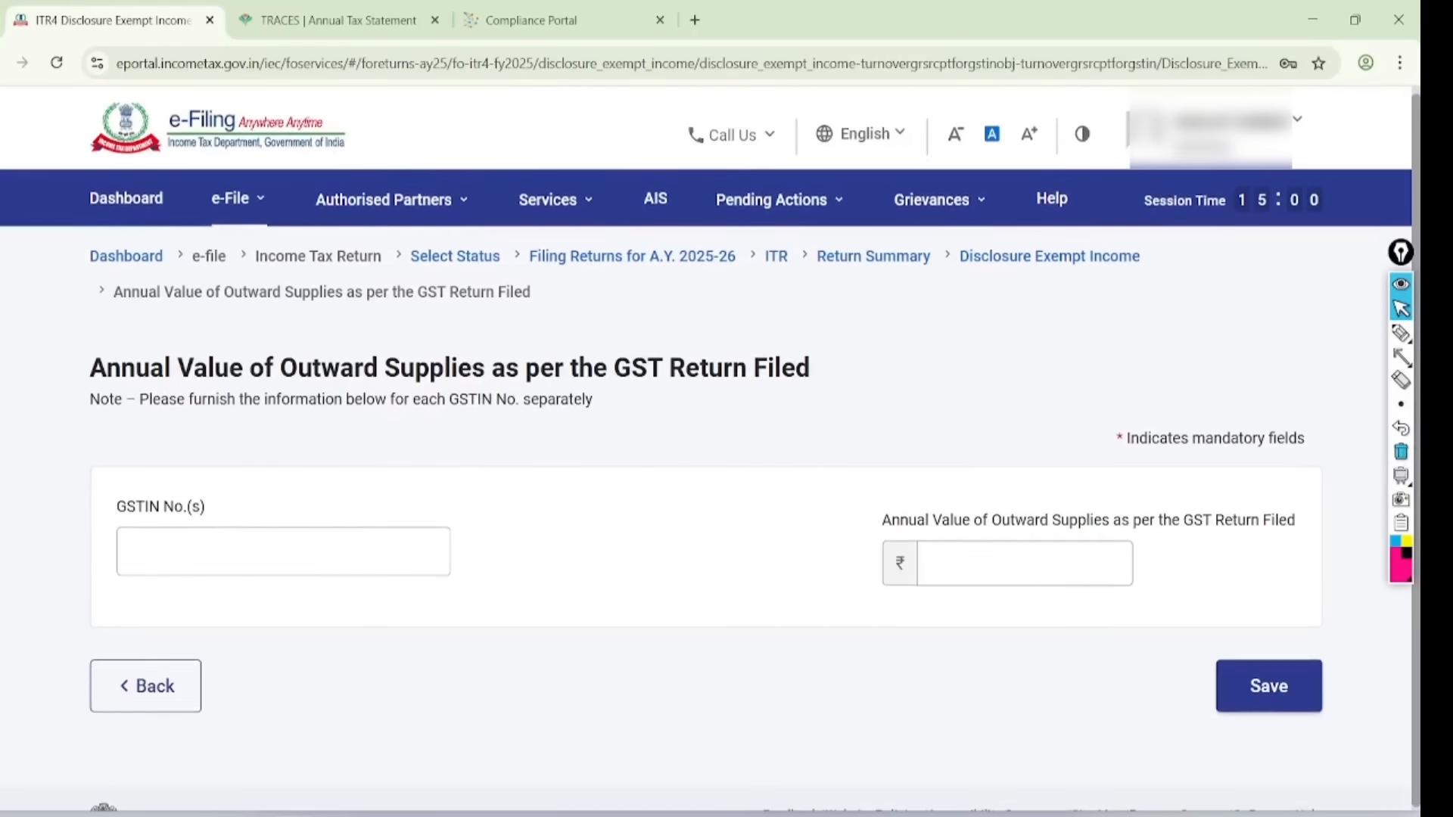
pyautogui.scroll(-2, 221, 386)
pyautogui.click(179, 449)
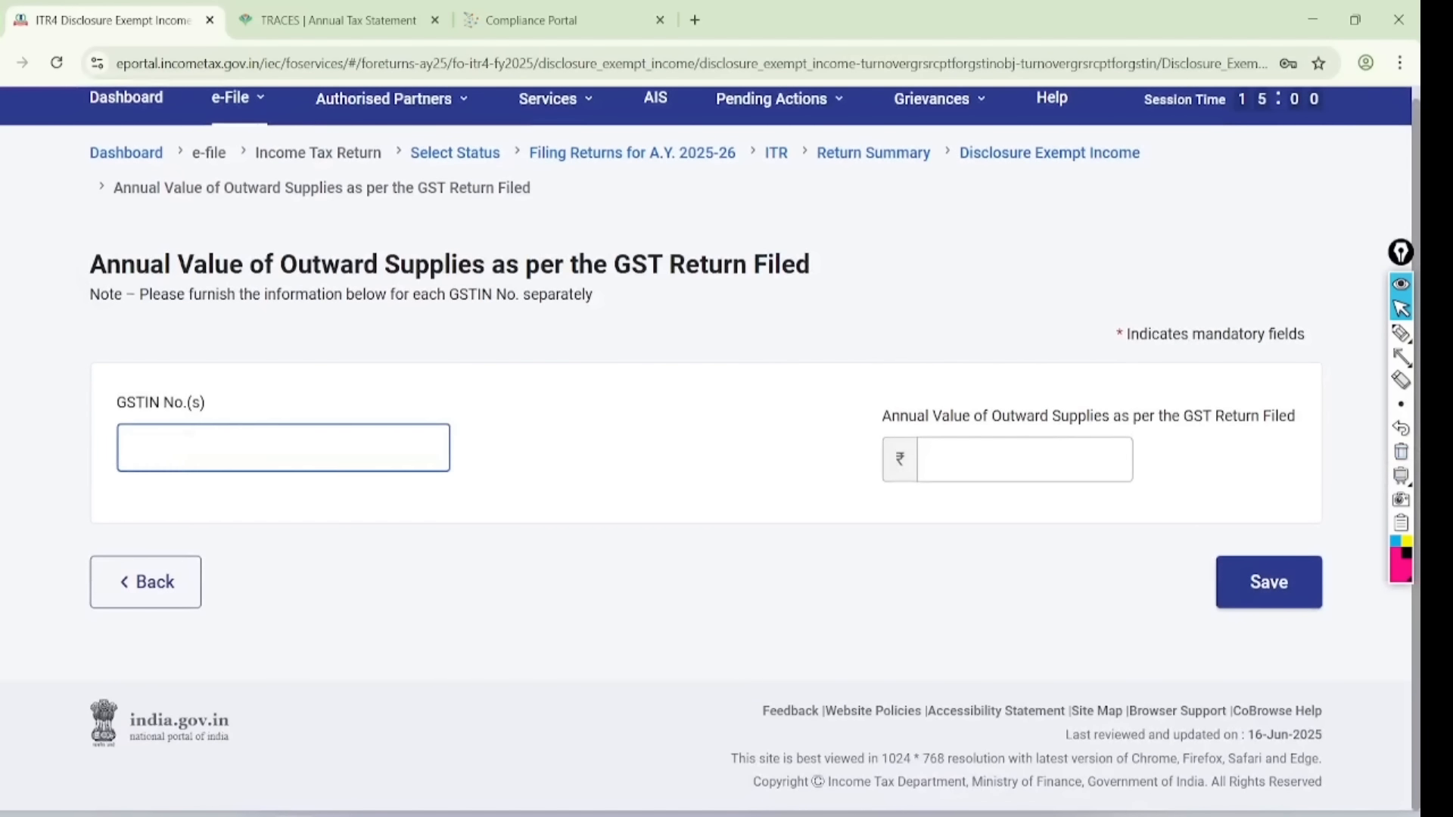
pyautogui.click(1047, 458)
pyautogui.hotkey('alt', 'Left')
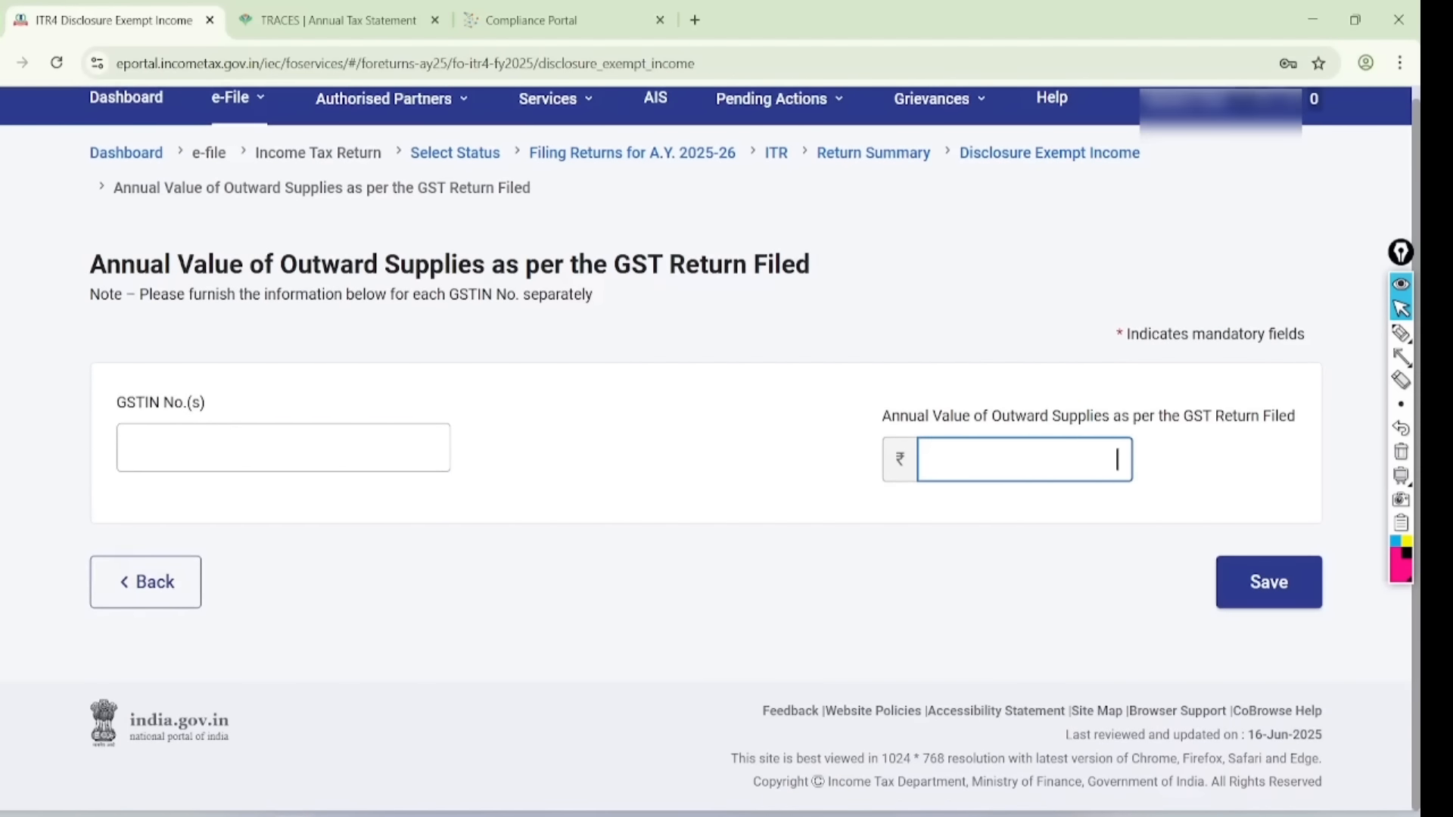
pyautogui.scroll(-12, 706, 447)
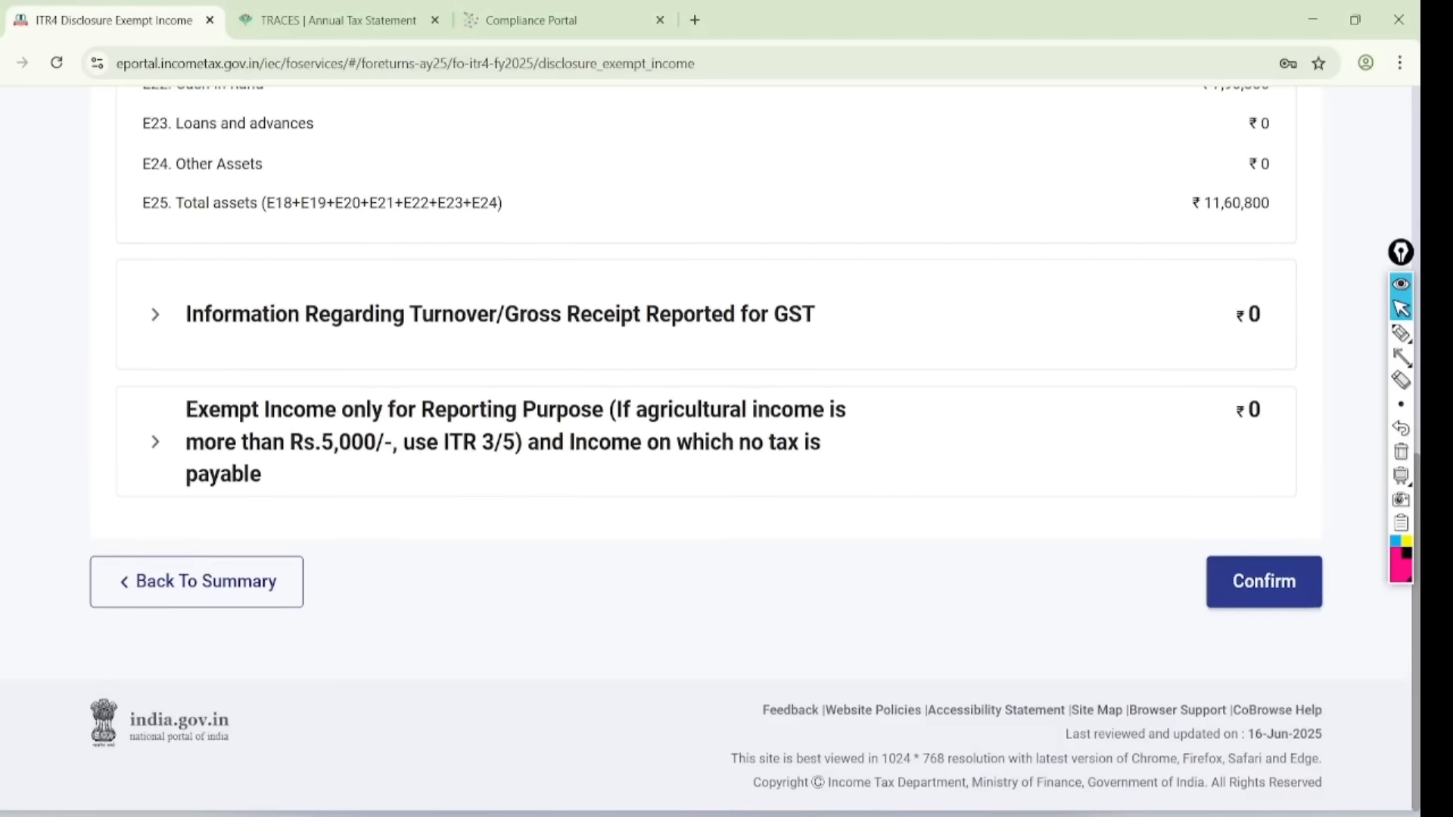
pyautogui.hscroll(1, 705, 446)
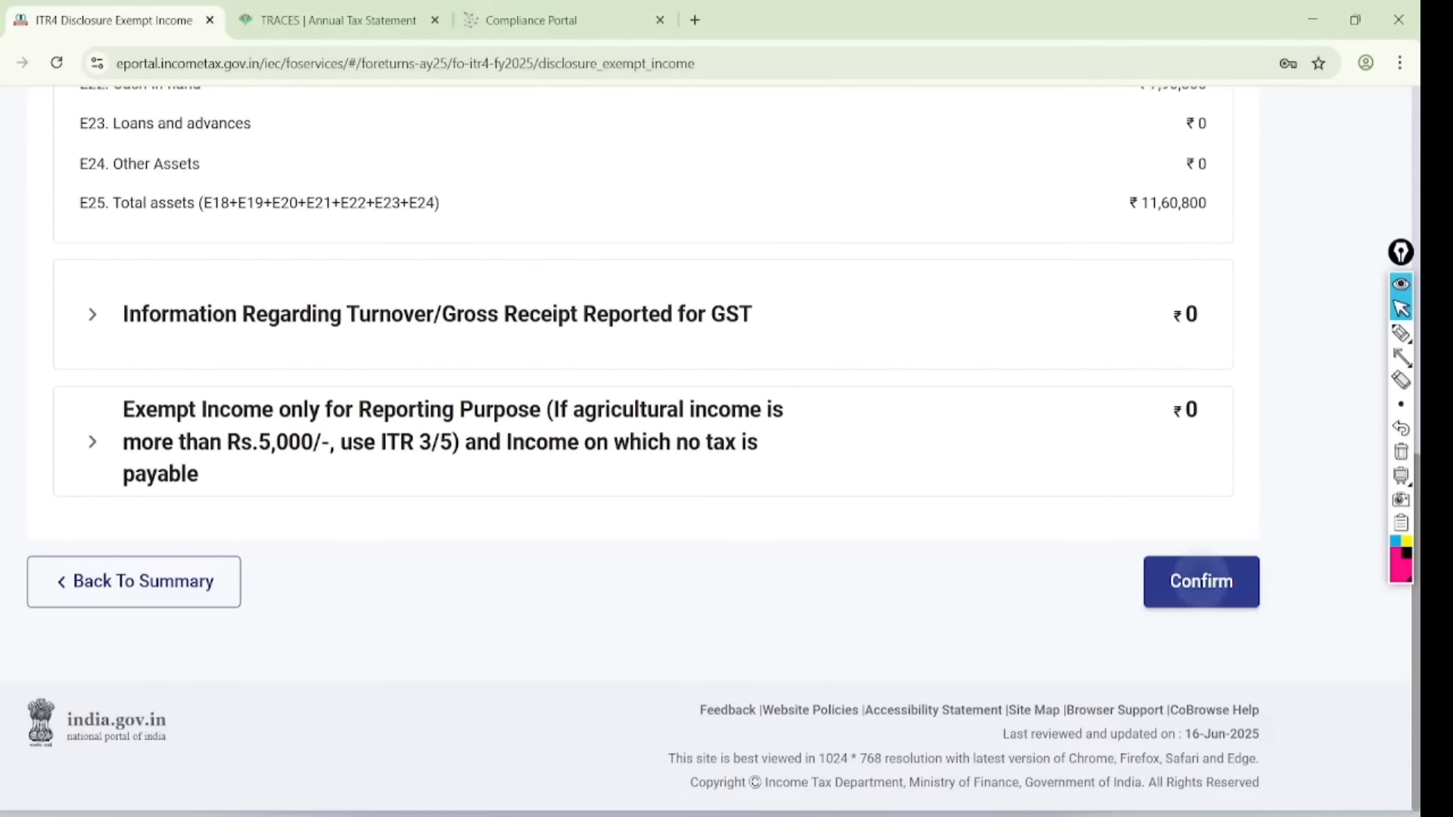
pyautogui.click(1200, 581)
# - Confirm the LTCG u/s 112A schedule with no amounts entered
pyautogui.scroll(2, 705, 446)
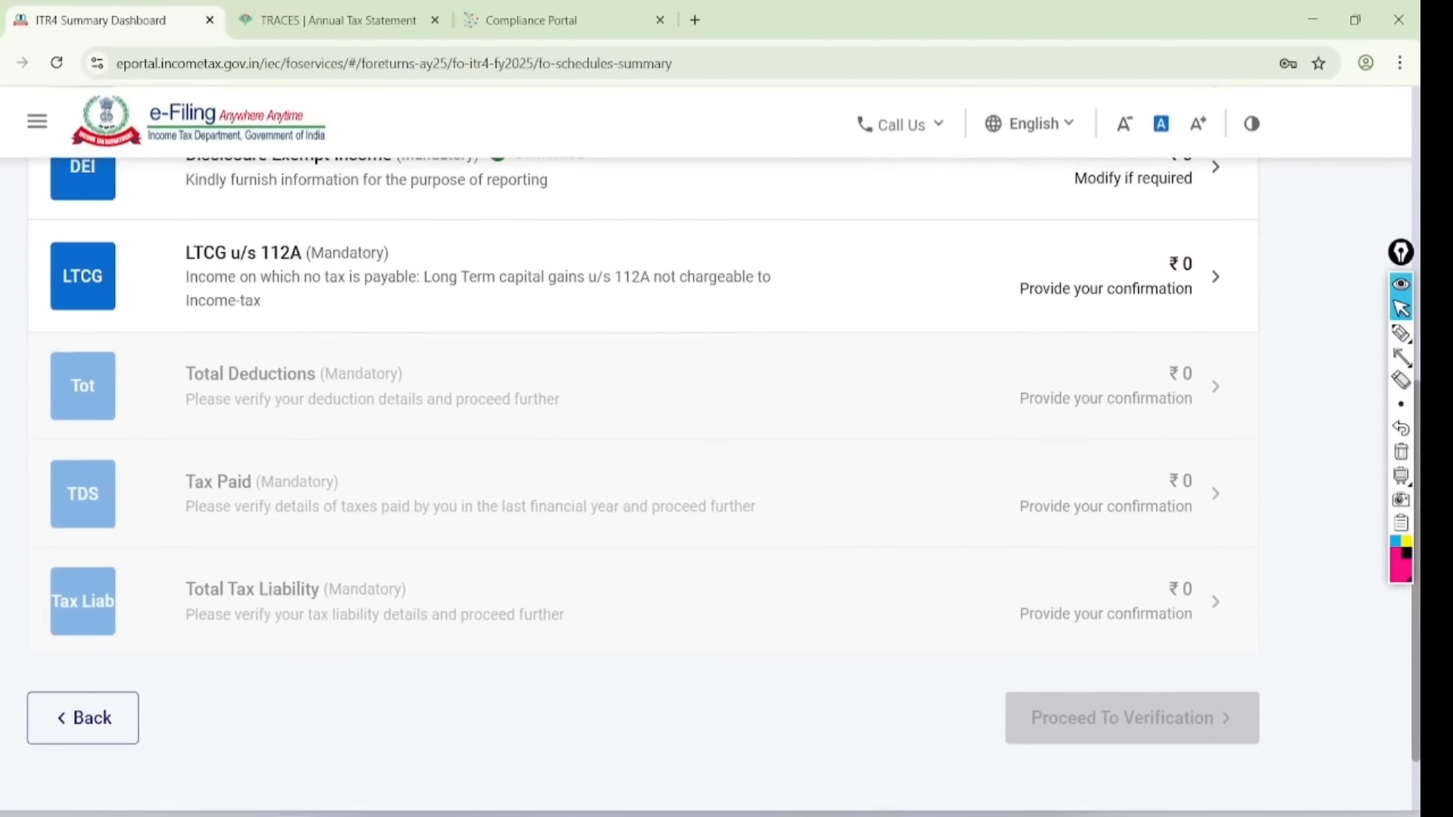
pyautogui.click(705, 276)
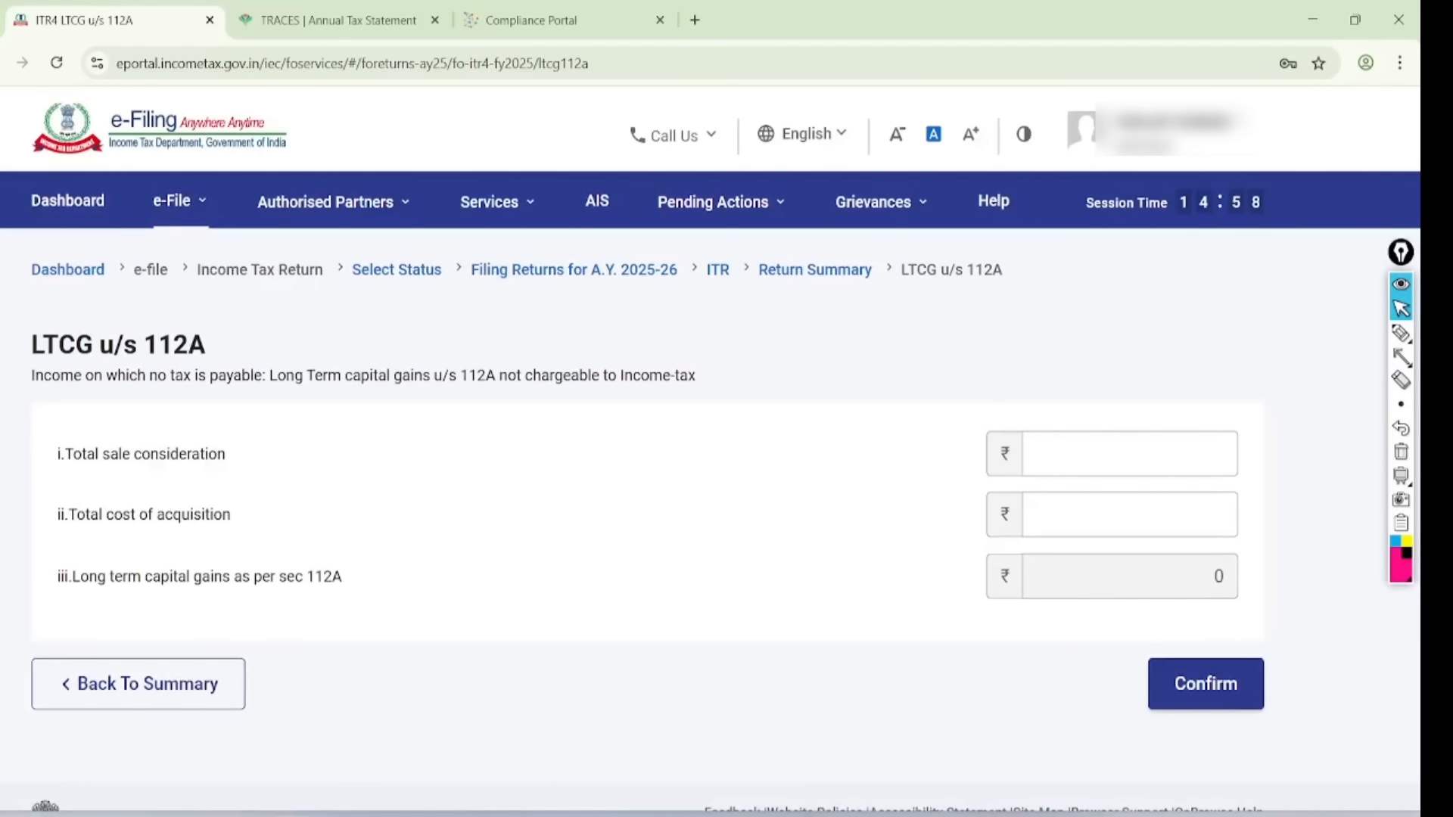
pyautogui.click(1172, 450)
pyautogui.click(1130, 515)
pyautogui.click(1205, 683)
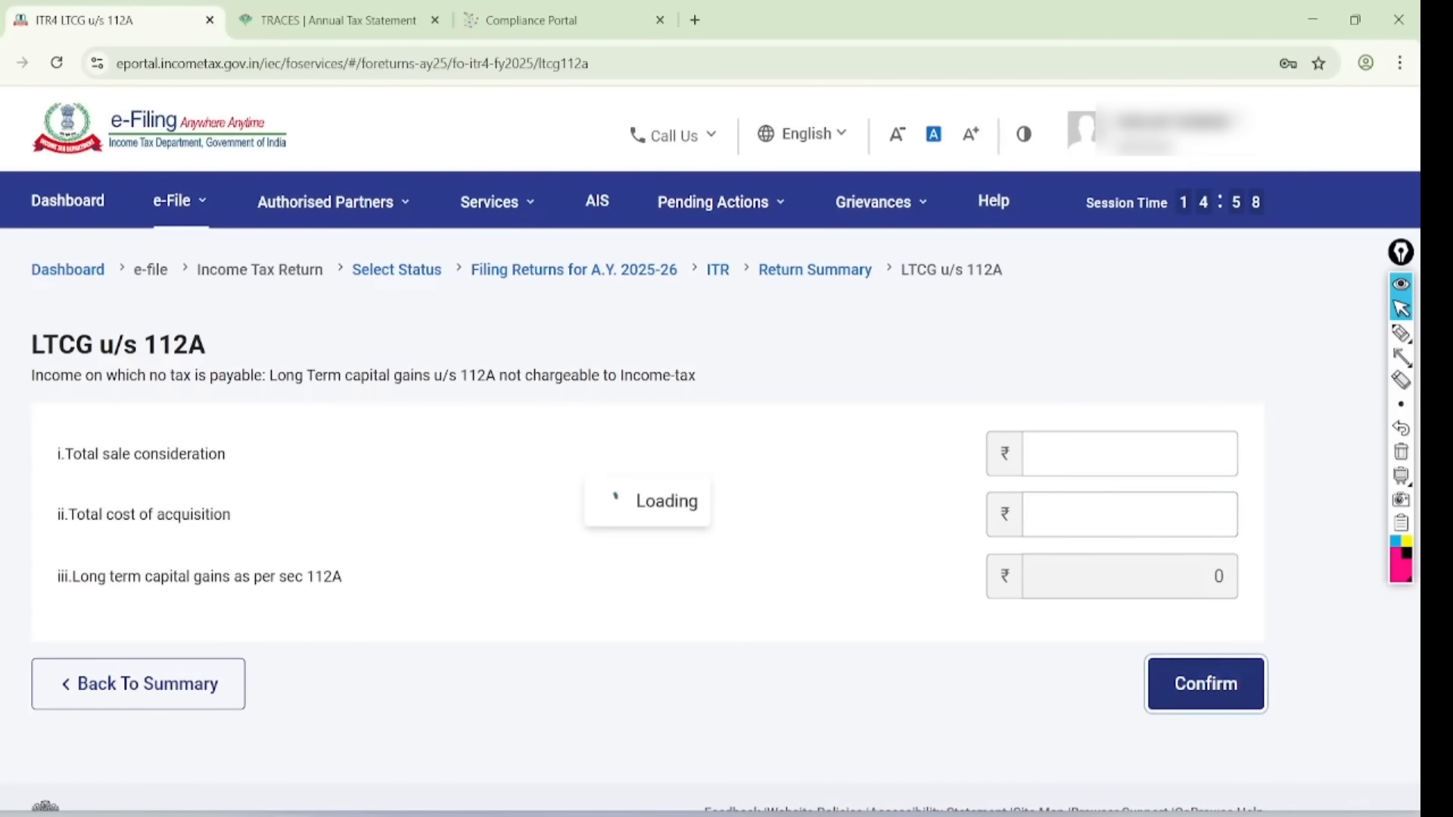
# - Confirm the Total Deductions schedule at zero
pyautogui.scroll(-8, 726, 454)
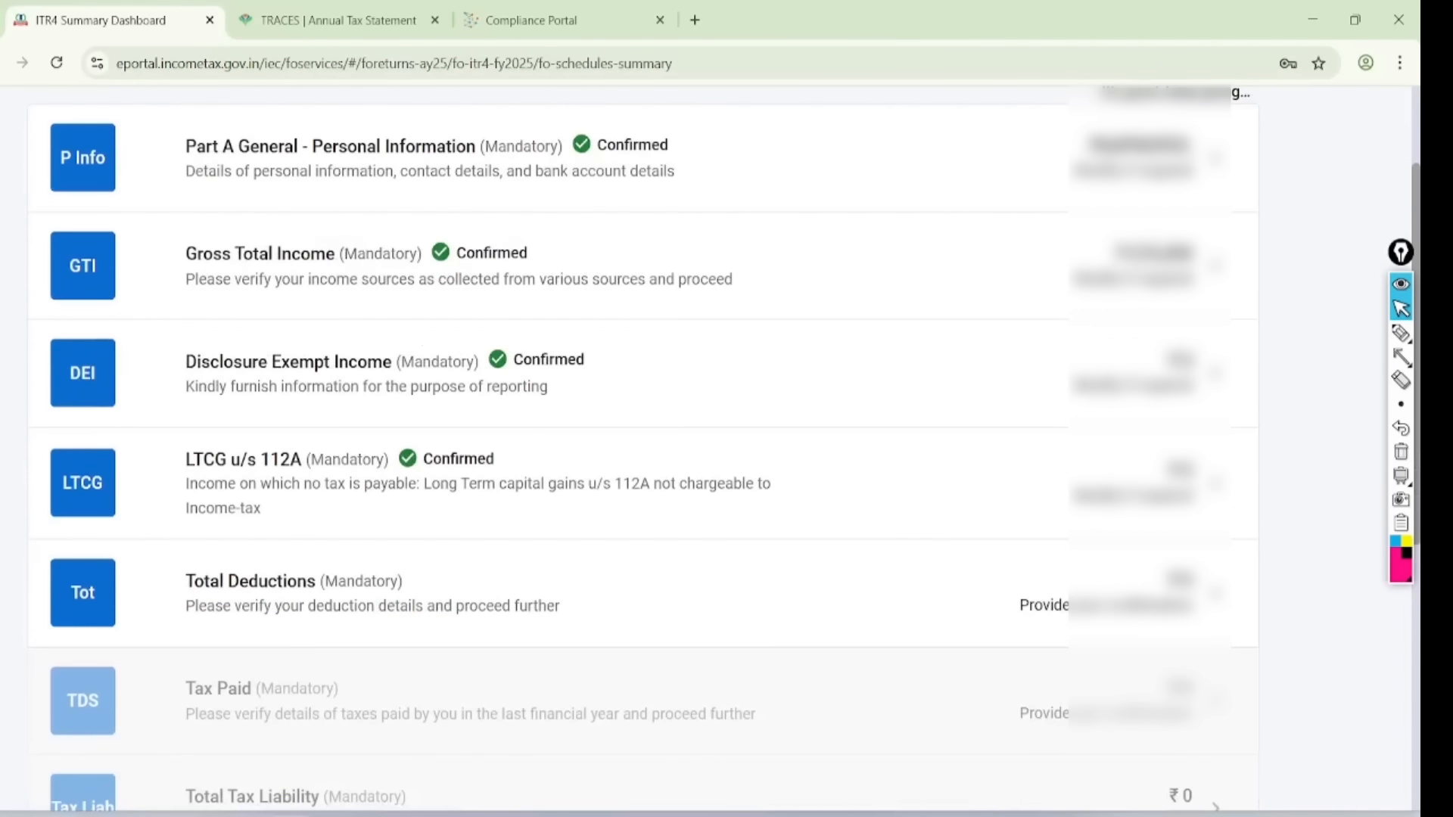
pyautogui.scroll(-4, 726, 454)
pyautogui.click(705, 276)
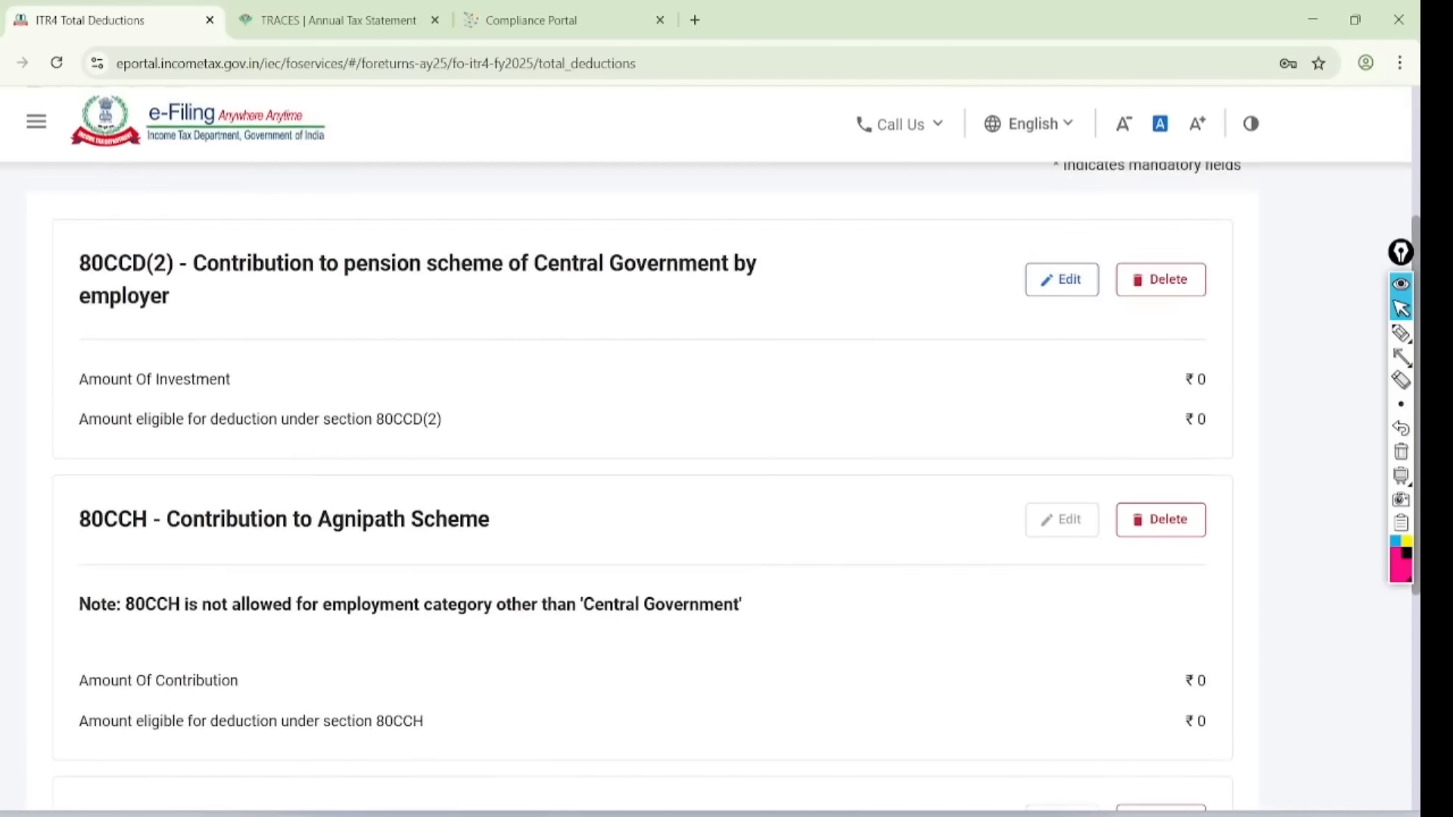
pyautogui.scroll(-8, 727, 454)
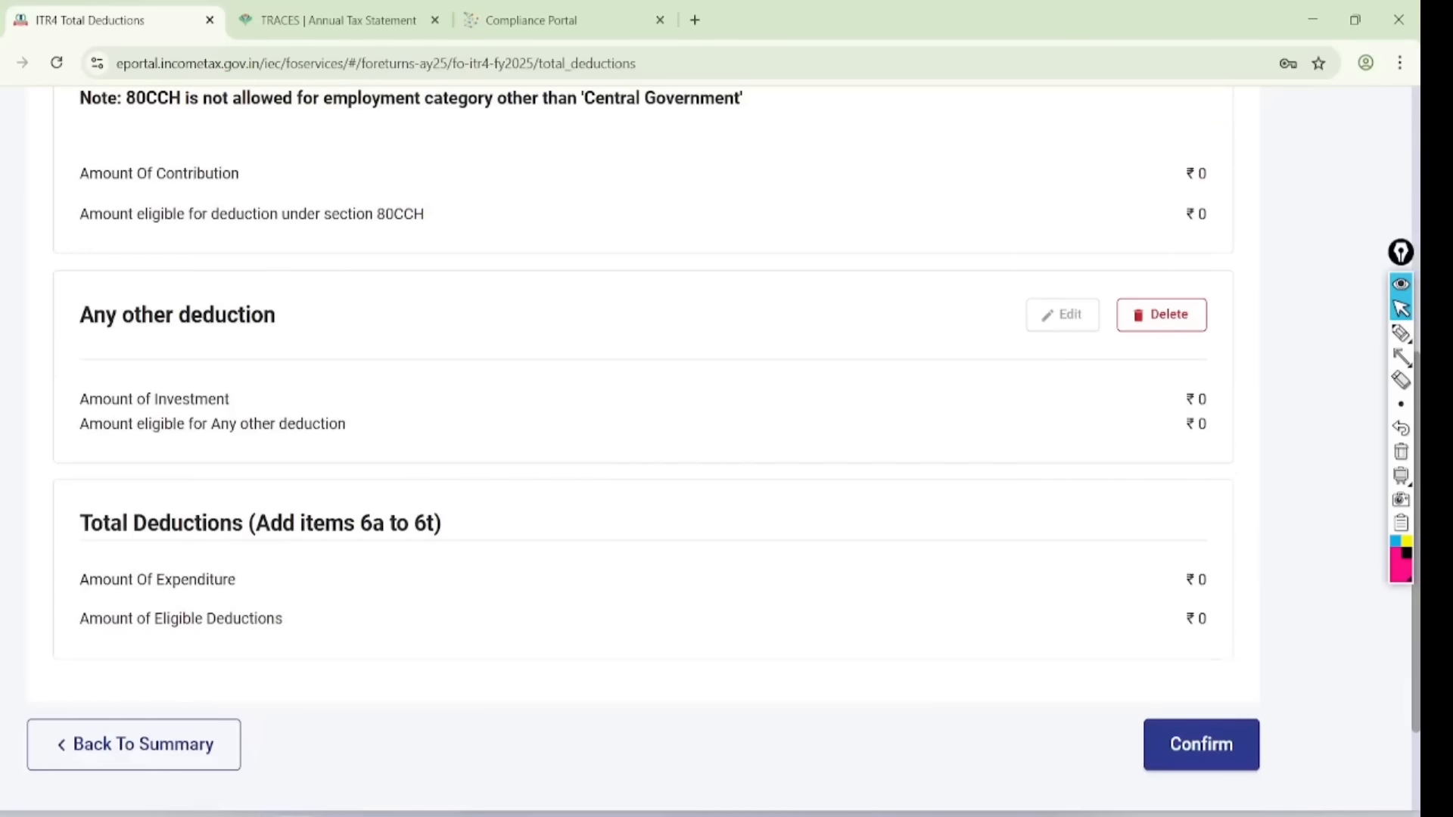
pyautogui.scroll(-3, 727, 454)
pyautogui.click(1200, 580)
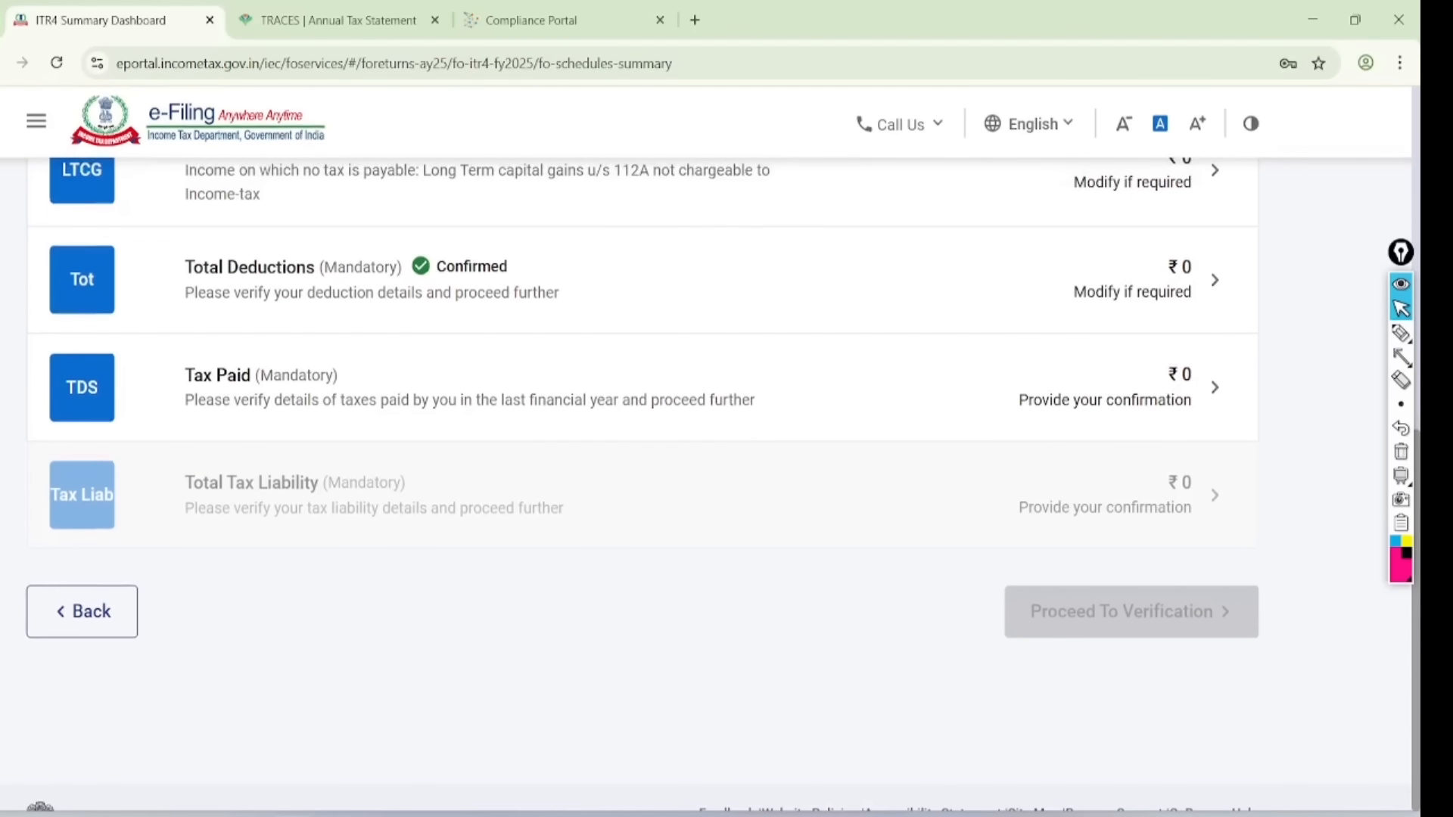
# - Open Tax Paid and mark up the TDS, TCS, advance tax and self-assessment tax schedules
pyautogui.click(469, 387)
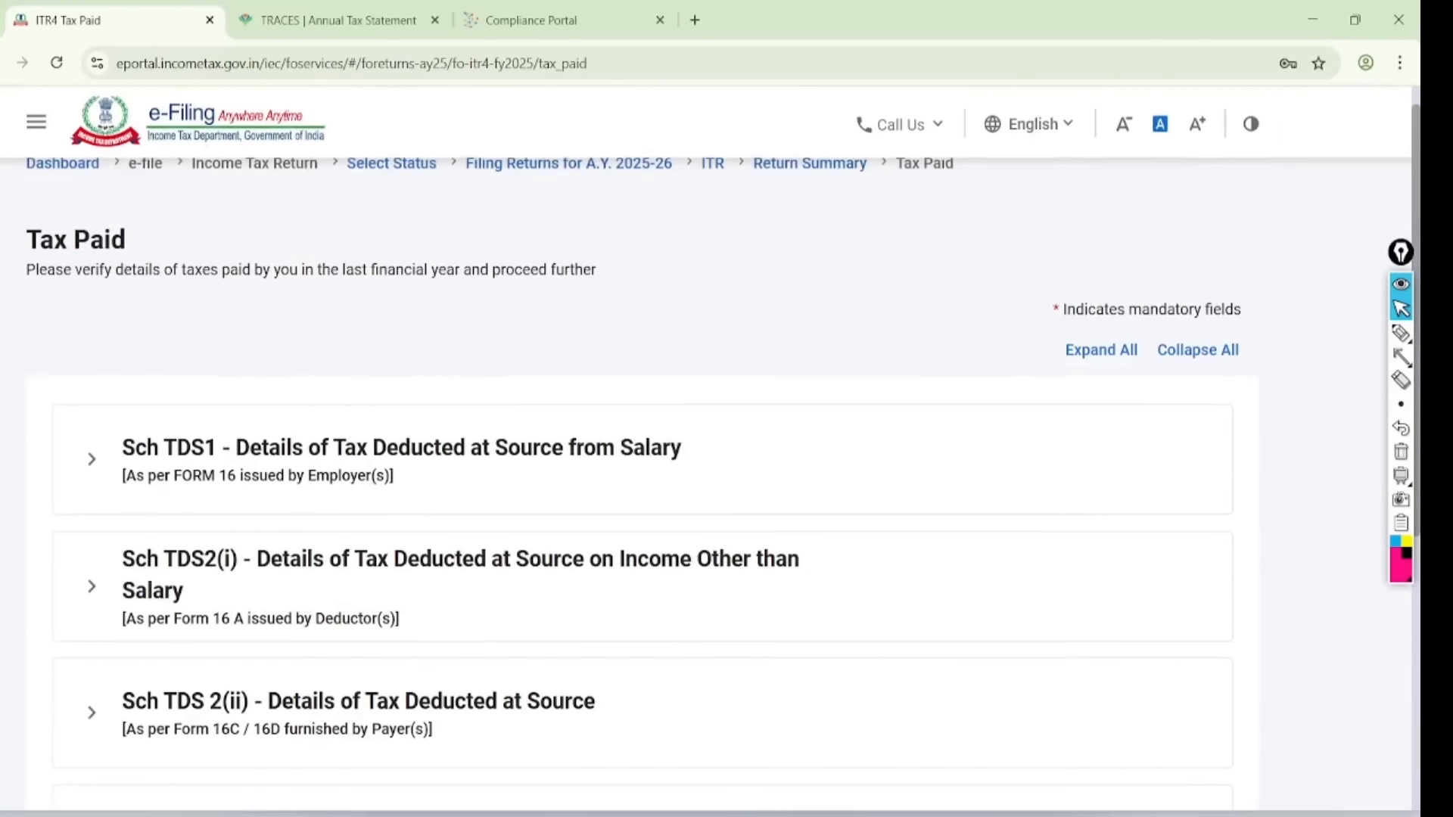
pyautogui.scroll(-1, 727, 454)
pyautogui.click(1401, 334)
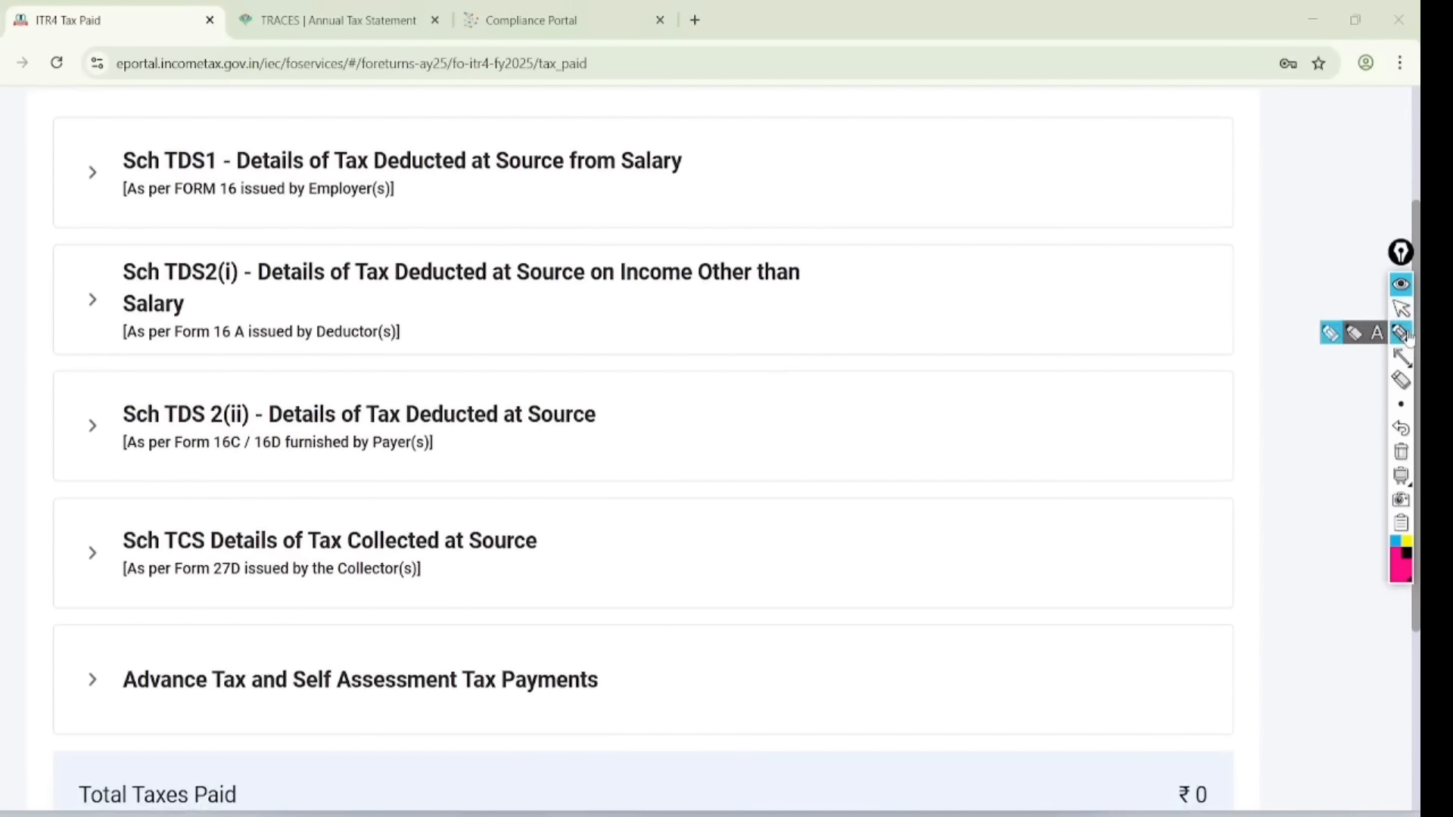
pyautogui.moveTo(764, 123)
pyautogui.mouseDown()
pyautogui.moveTo(589, 214)
pyautogui.moveTo(639, 127)
pyautogui.mouseUp()
pyautogui.moveTo(851, 248)
pyautogui.mouseDown()
pyautogui.moveTo(808, 224)
pyautogui.moveTo(907, 278)
pyautogui.moveTo(740, 201)
pyautogui.mouseUp()
pyautogui.moveTo(193, 467); pyautogui.dragTo(387, 455)
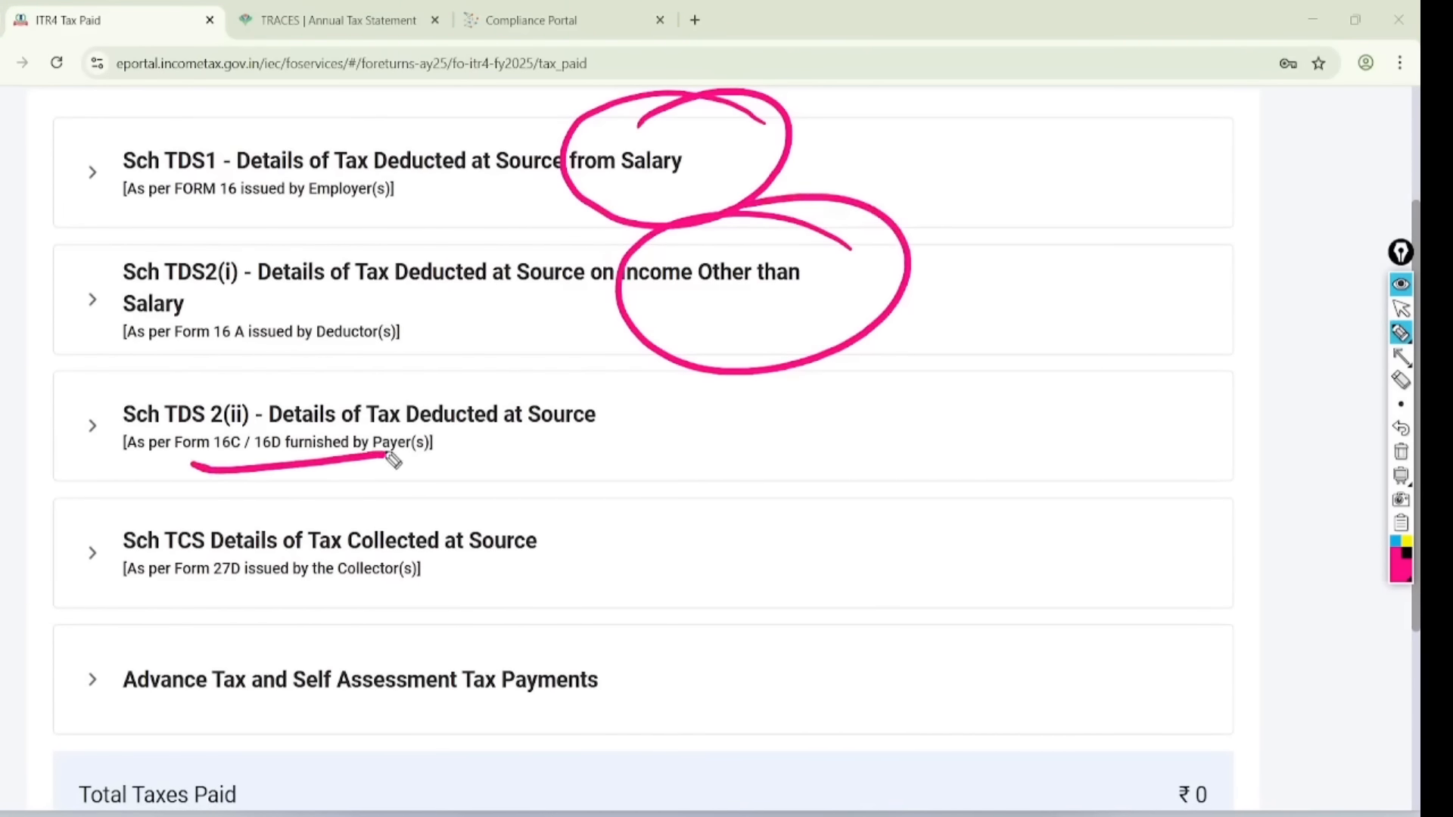
pyautogui.moveTo(631, 528)
pyautogui.mouseDown()
pyautogui.moveTo(697, 581)
pyautogui.moveTo(806, 581)
pyautogui.mouseUp()
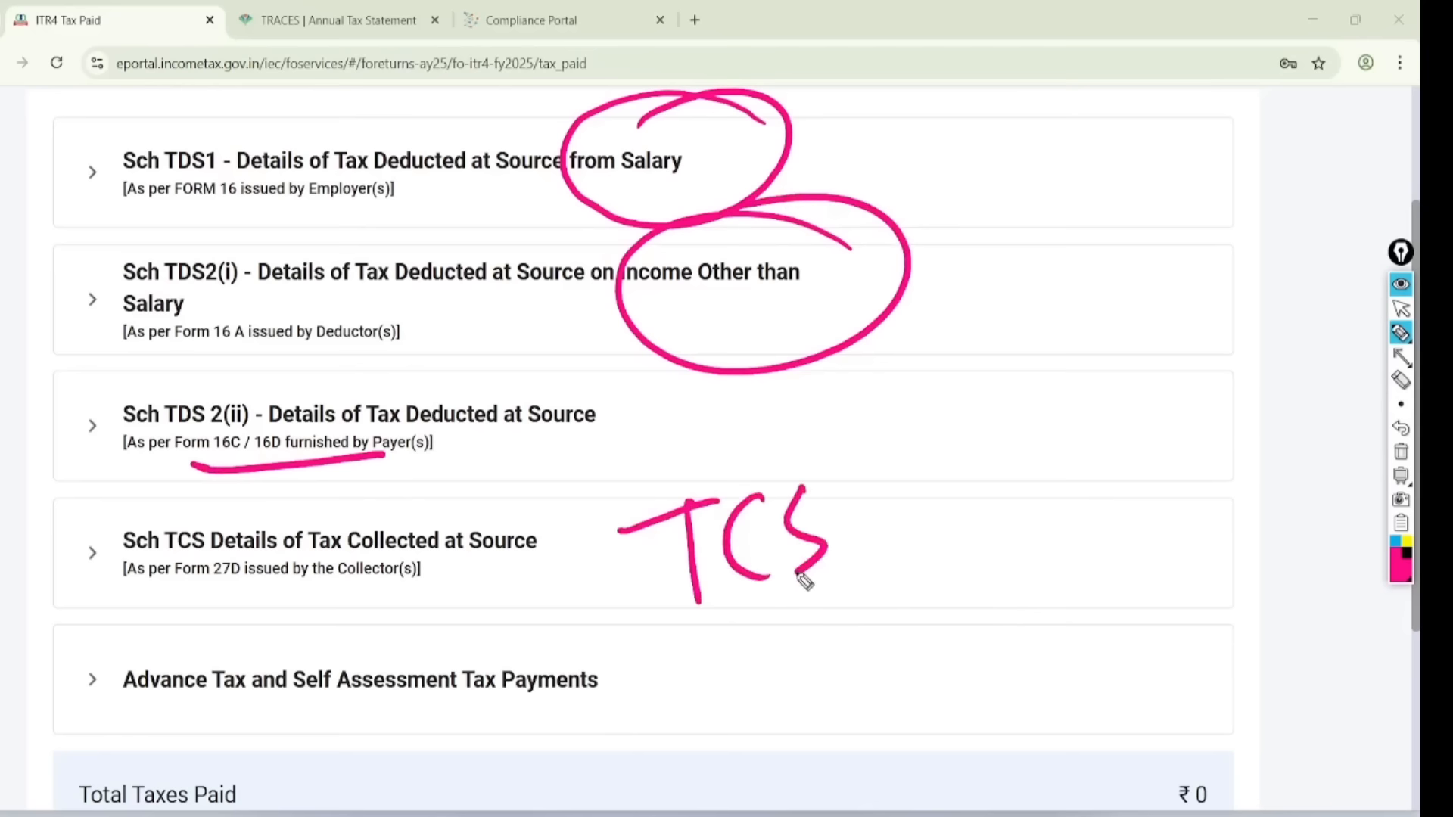
pyautogui.moveTo(206, 587)
pyautogui.mouseDown()
pyautogui.moveTo(237, 697)
pyautogui.moveTo(178, 579)
pyautogui.mouseUp()
pyautogui.moveTo(427, 587)
pyautogui.mouseDown()
pyautogui.moveTo(310, 711)
pyautogui.moveTo(362, 599)
pyautogui.mouseUp()
pyautogui.click(1400, 309)
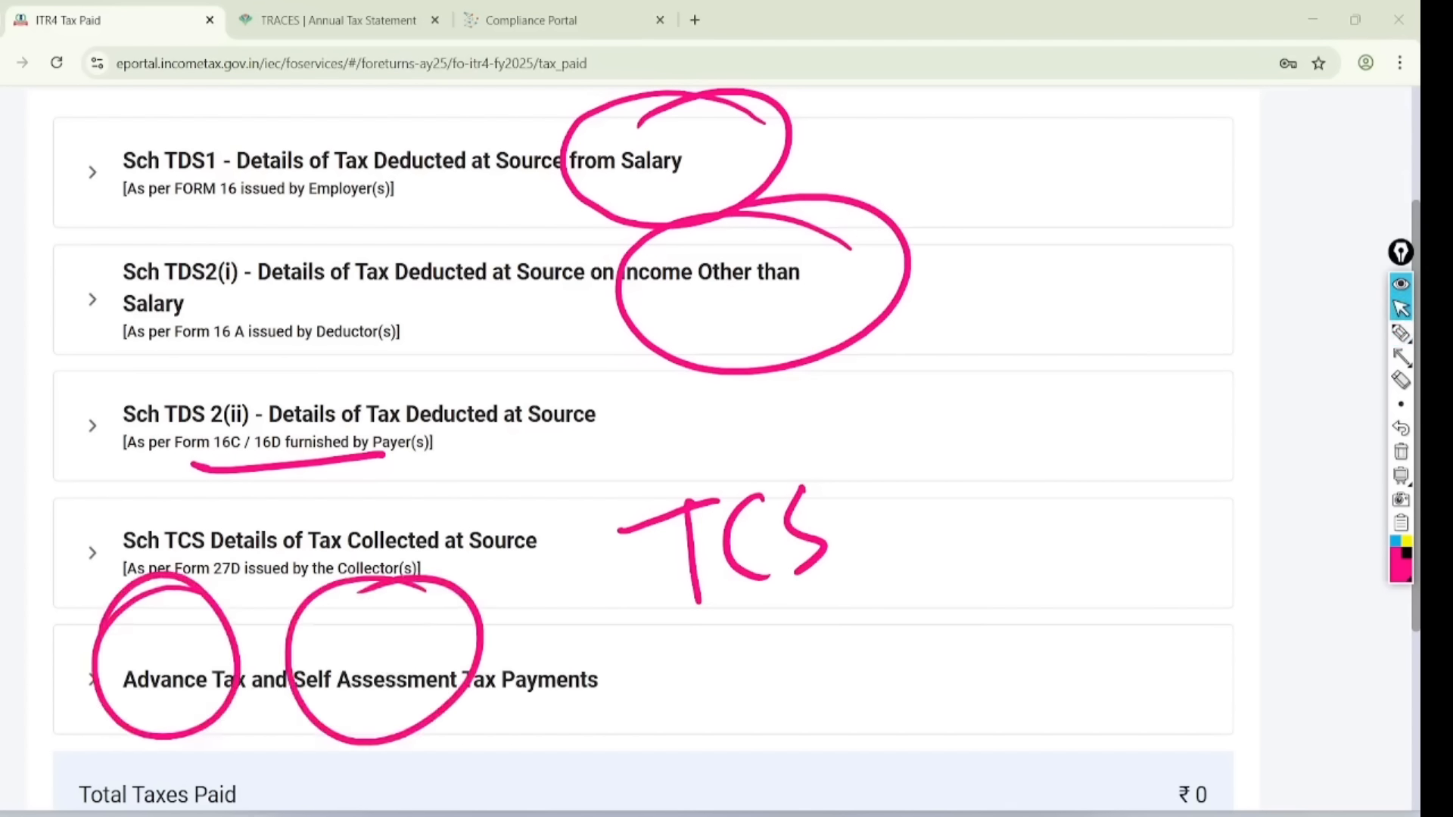
pyautogui.click(1400, 452)
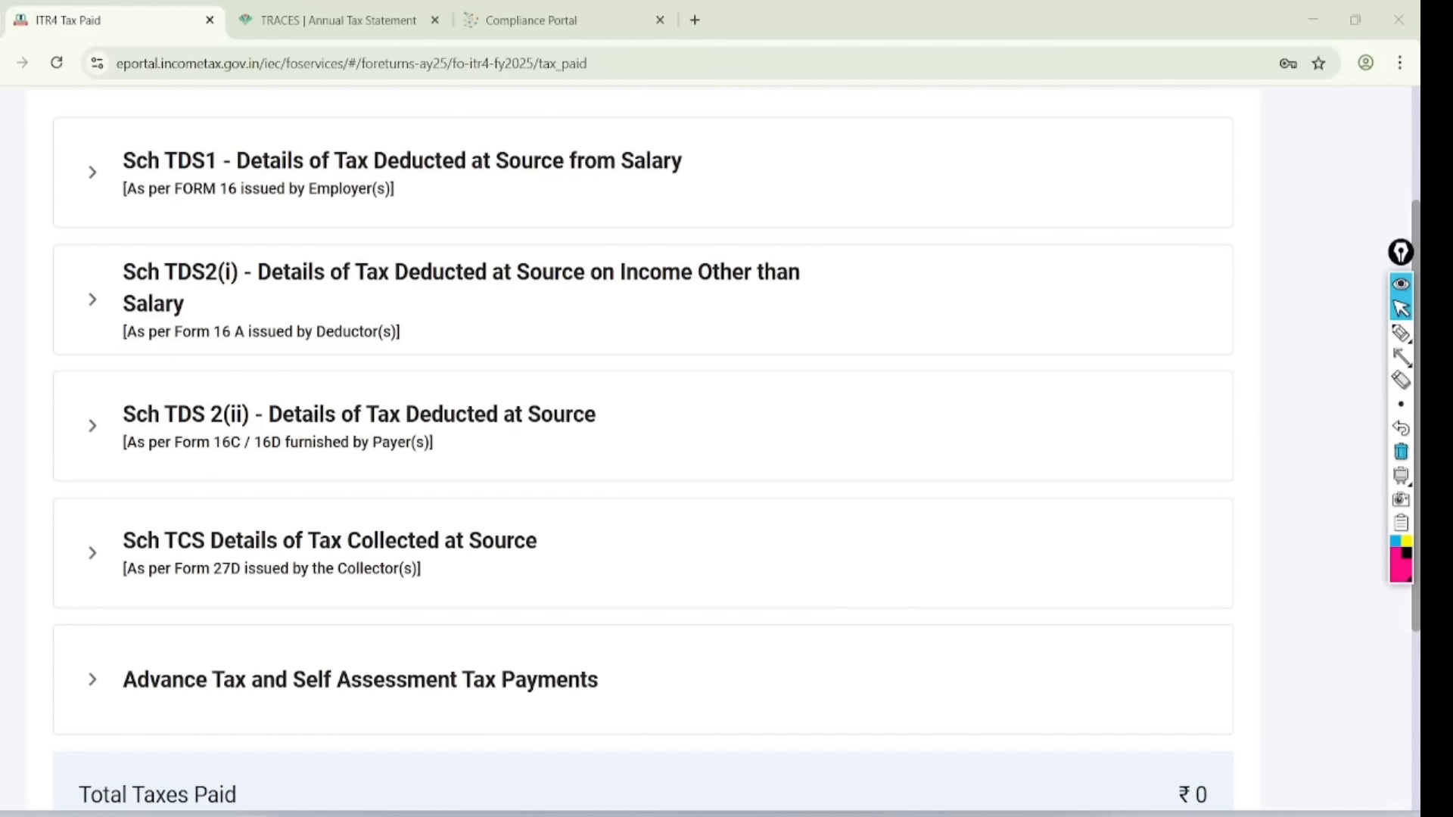
# - Expand Sch TDS1 and confirm the Tax Paid schedule at ₹0
pyautogui.click(92, 172)
pyautogui.scroll(-5, 643, 454)
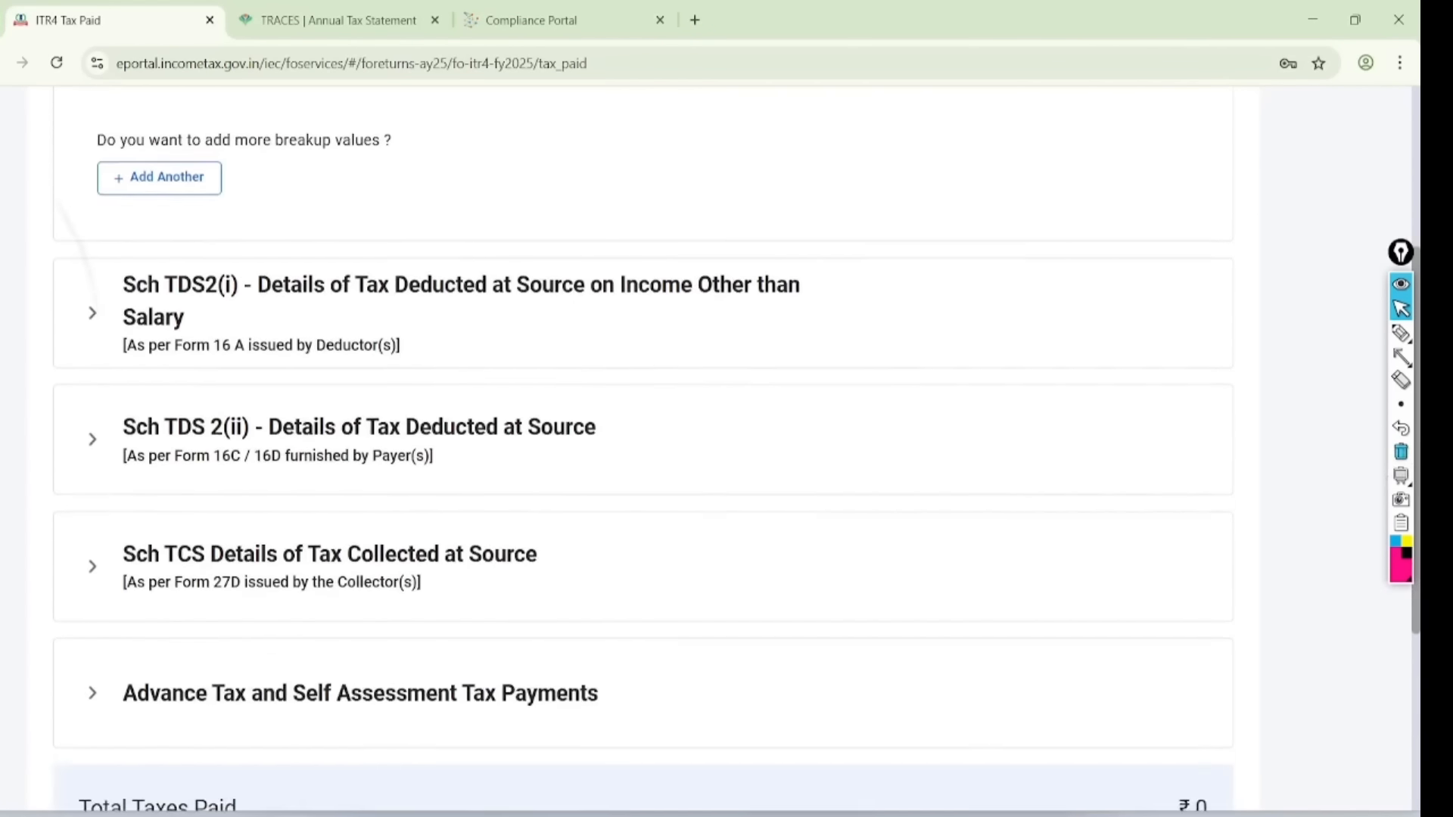
pyautogui.click(1210, 581)
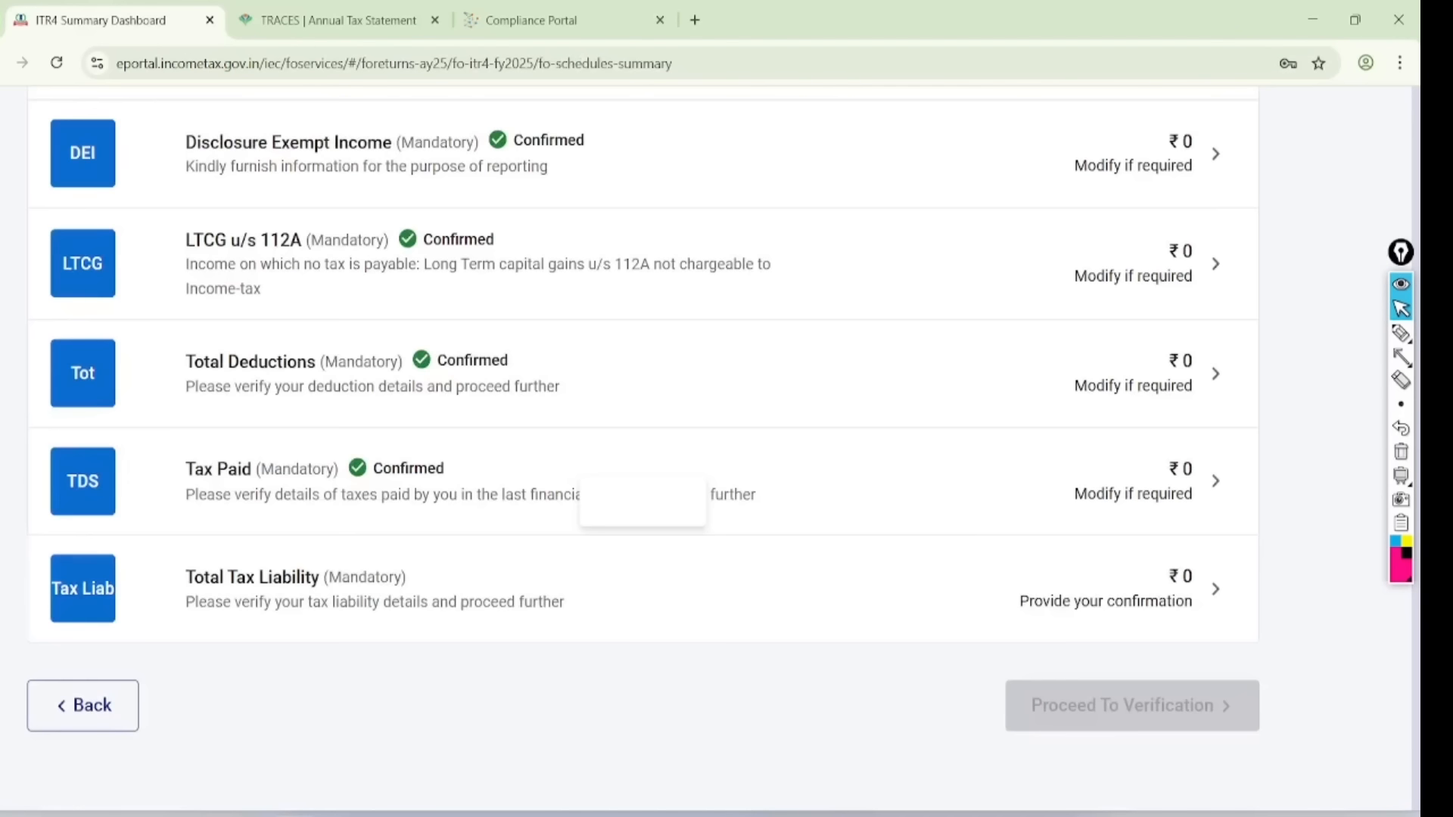
# - Open Total Tax Liability and annotate ₹6,76,438 gross income and the ₹18,822 87A rebate
pyautogui.click(268, 533)
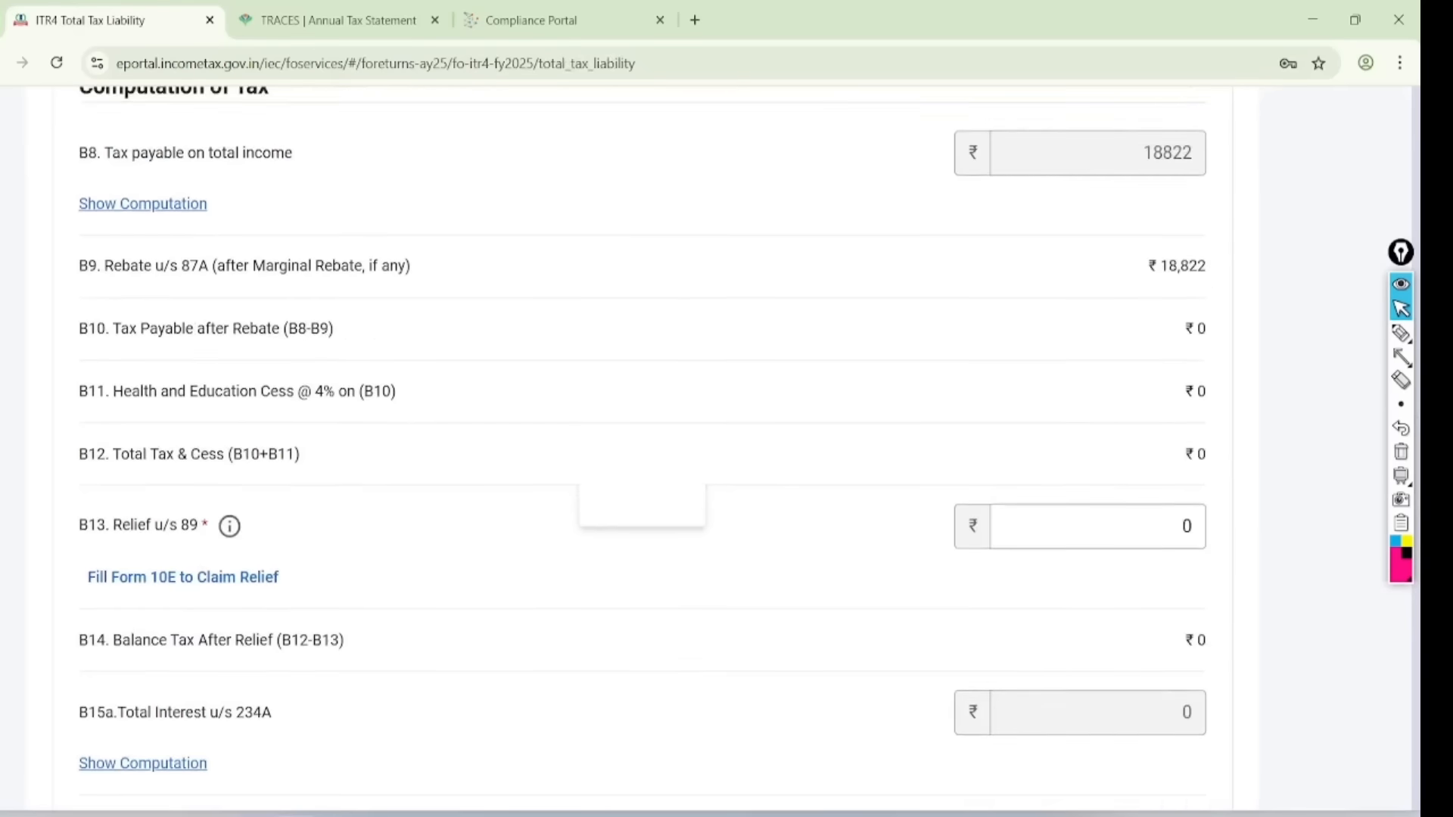
pyautogui.scroll(-3, 643, 454)
pyautogui.click(1400, 333)
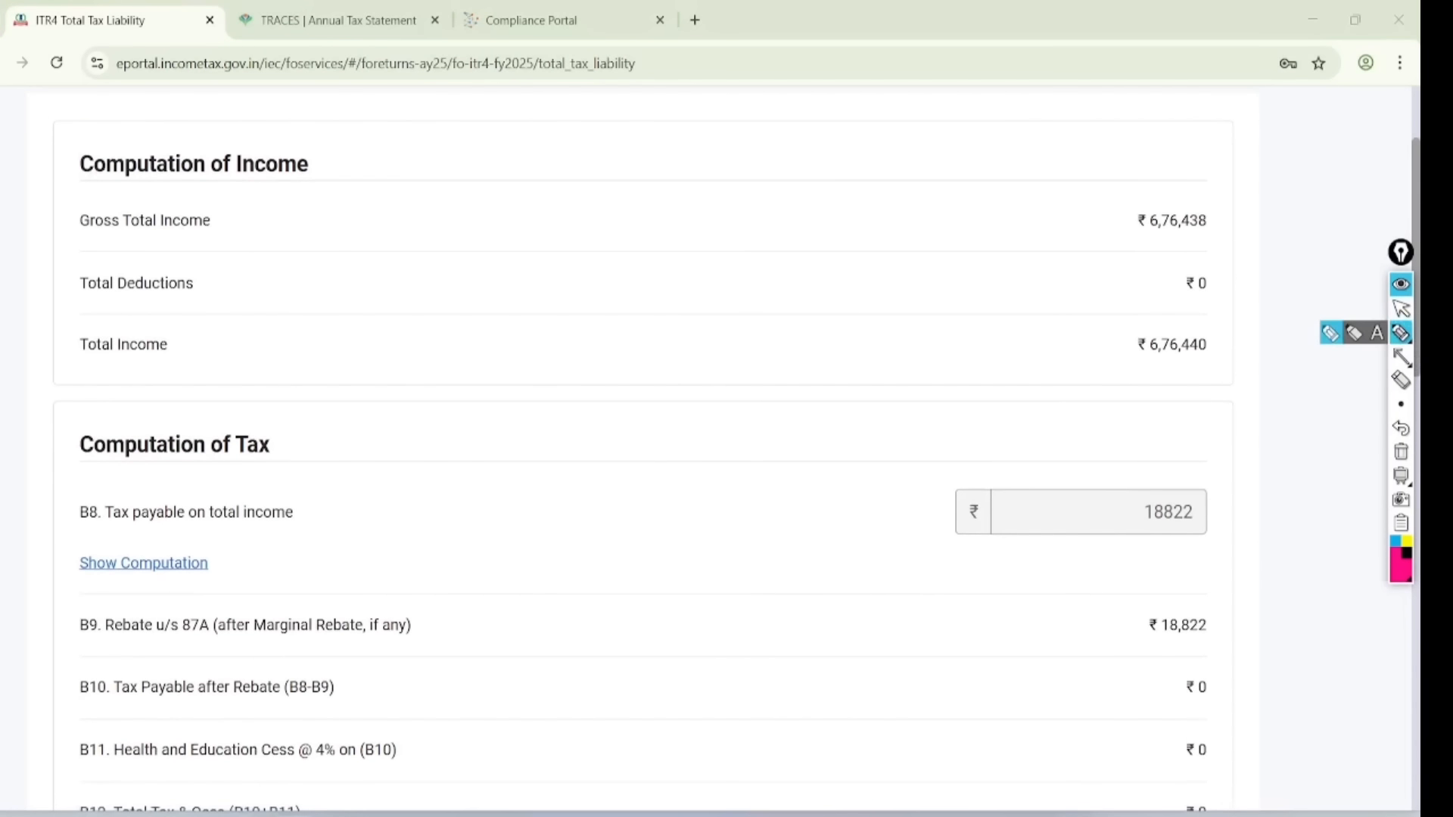
pyautogui.moveTo(1241, 198)
pyautogui.mouseDown()
pyautogui.moveTo(1103, 217)
pyautogui.moveTo(1245, 178)
pyautogui.mouseUp()
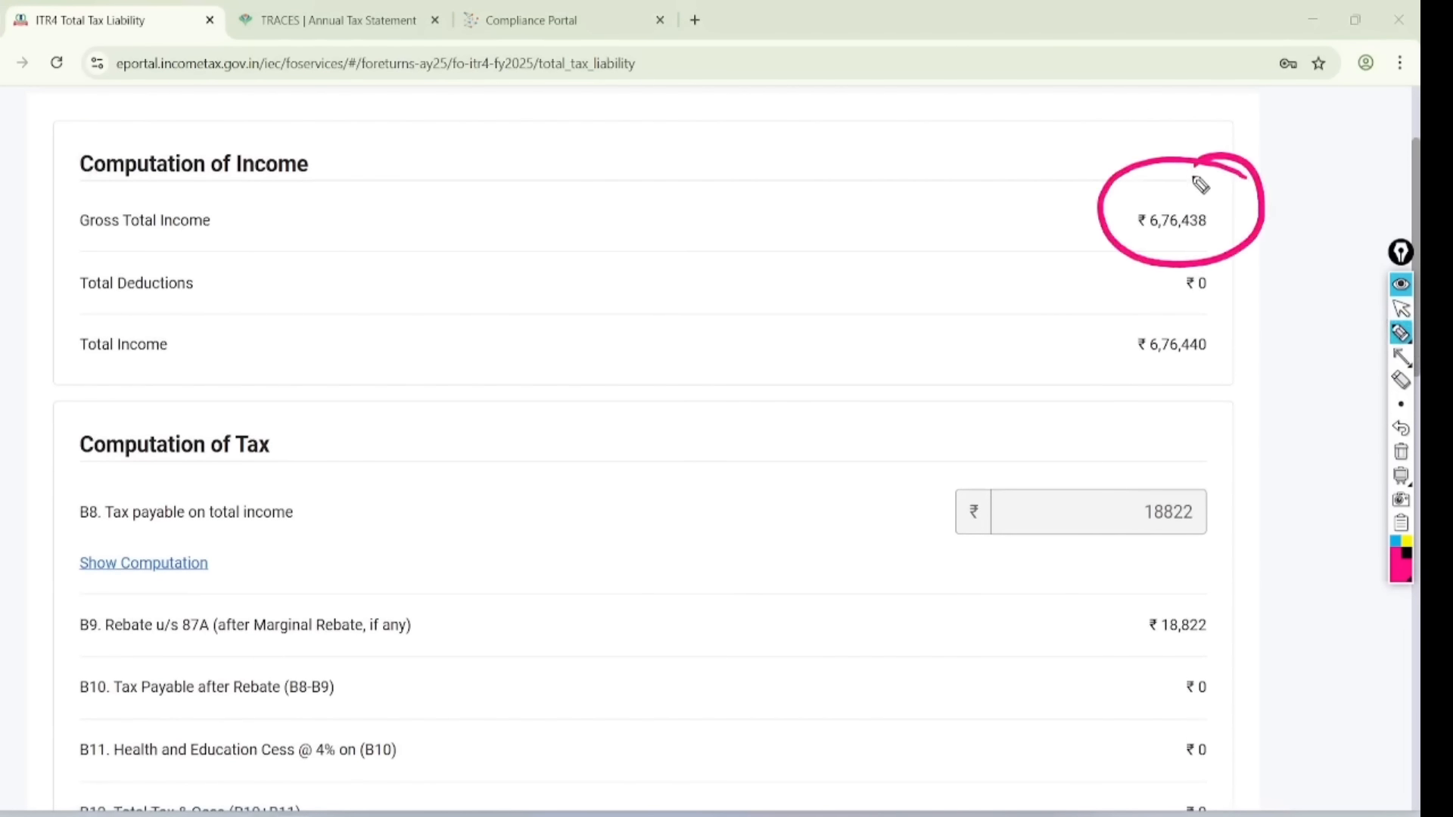
pyautogui.moveTo(1229, 467)
pyautogui.mouseDown()
pyautogui.moveTo(1195, 448)
pyautogui.moveTo(1242, 493)
pyautogui.moveTo(1127, 524)
pyautogui.mouseUp()
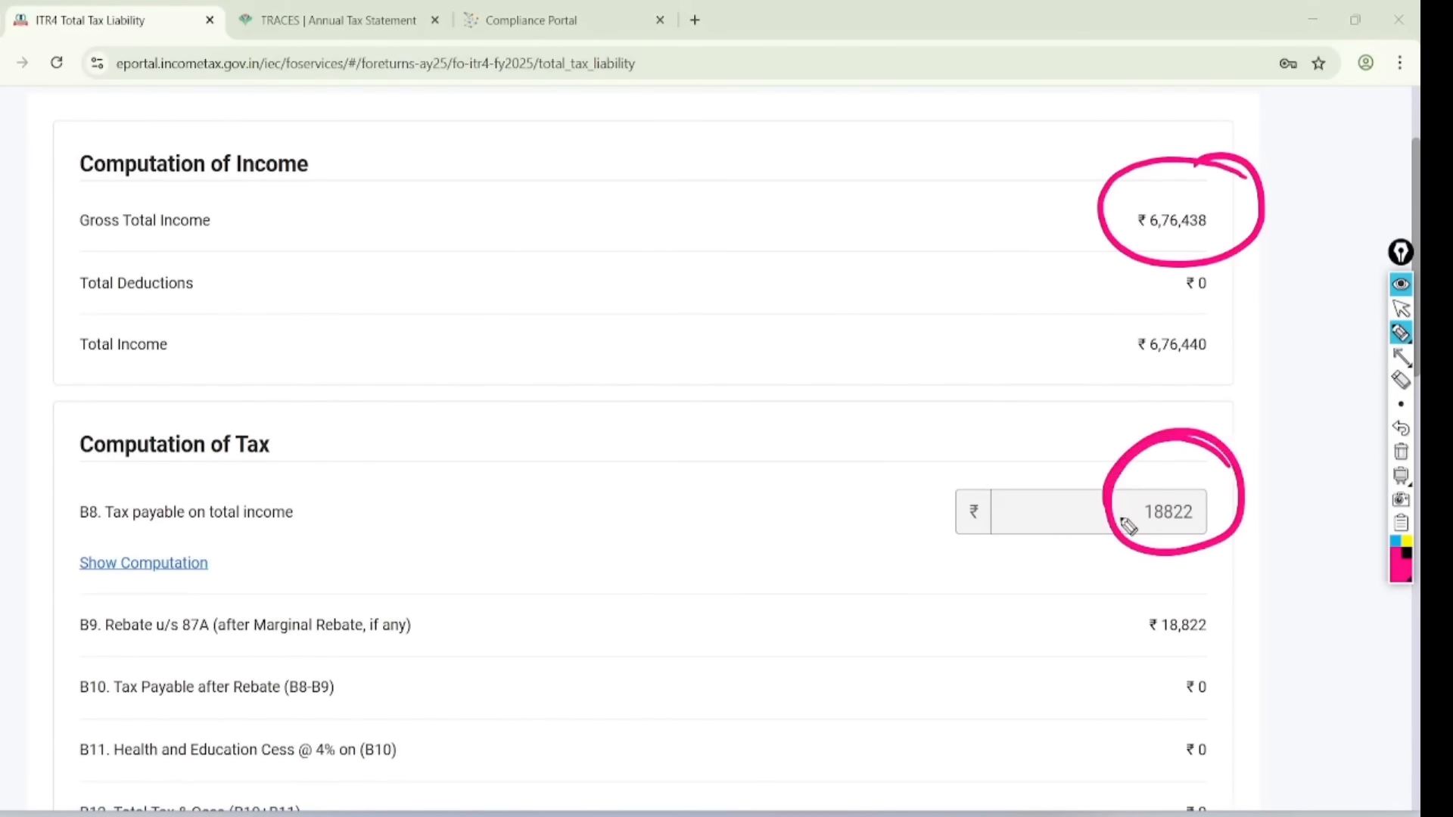
pyautogui.moveTo(503, 170)
pyautogui.mouseDown()
pyautogui.moveTo(509, 218)
pyautogui.moveTo(525, 188)
pyautogui.moveTo(573, 199)
pyautogui.mouseUp()
pyautogui.moveTo(585, 130)
pyautogui.mouseDown()
pyautogui.moveTo(600, 177)
pyautogui.moveTo(616, 152)
pyautogui.moveTo(638, 325)
pyautogui.mouseUp()
pyautogui.moveTo(664, 221)
pyautogui.mouseDown()
pyautogui.moveTo(666, 284)
pyautogui.moveTo(699, 242)
pyautogui.moveTo(726, 254)
pyautogui.moveTo(793, 212)
pyautogui.mouseUp()
pyautogui.moveTo(684, 350)
pyautogui.mouseDown()
pyautogui.moveTo(706, 361)
pyautogui.moveTo(805, 265)
pyautogui.moveTo(908, 207)
pyautogui.moveTo(830, 302)
pyautogui.moveTo(953, 254)
pyautogui.mouseUp()
pyautogui.moveTo(1194, 600)
pyautogui.mouseDown()
pyautogui.moveTo(1125, 628)
pyautogui.moveTo(1111, 589)
pyautogui.mouseUp()
pyautogui.moveTo(43, 649)
pyautogui.mouseDown()
pyautogui.moveTo(343, 661)
pyautogui.moveTo(192, 587)
pyautogui.moveTo(59, 675)
pyautogui.mouseUp()
pyautogui.click(1400, 308)
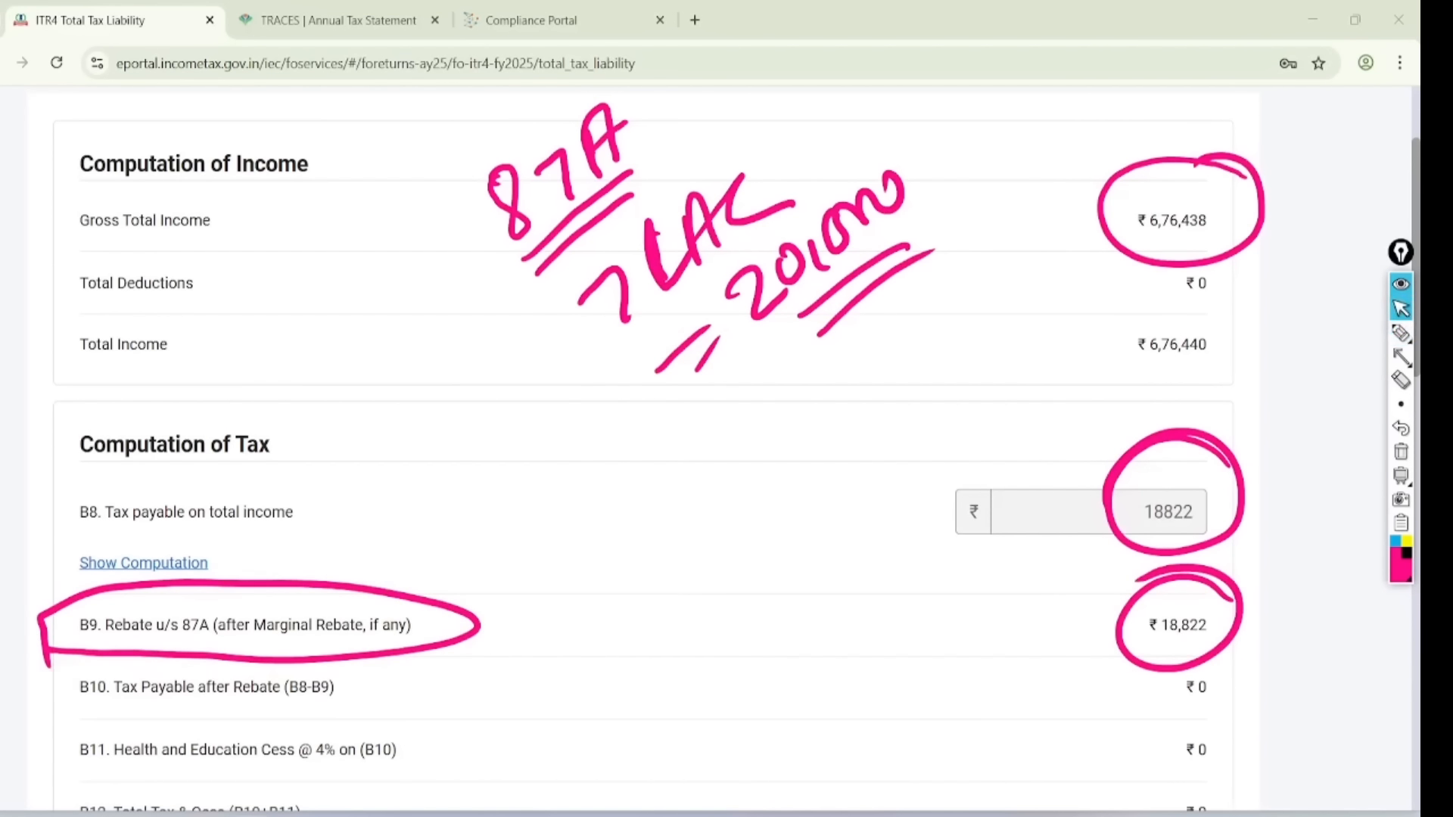
pyautogui.click(1400, 452)
# - Mark the three ₹0 tax totals, confirm Total Tax Liability and move to the summary
pyautogui.scroll(-9, 726, 453)
pyautogui.scroll(-5, 727, 454)
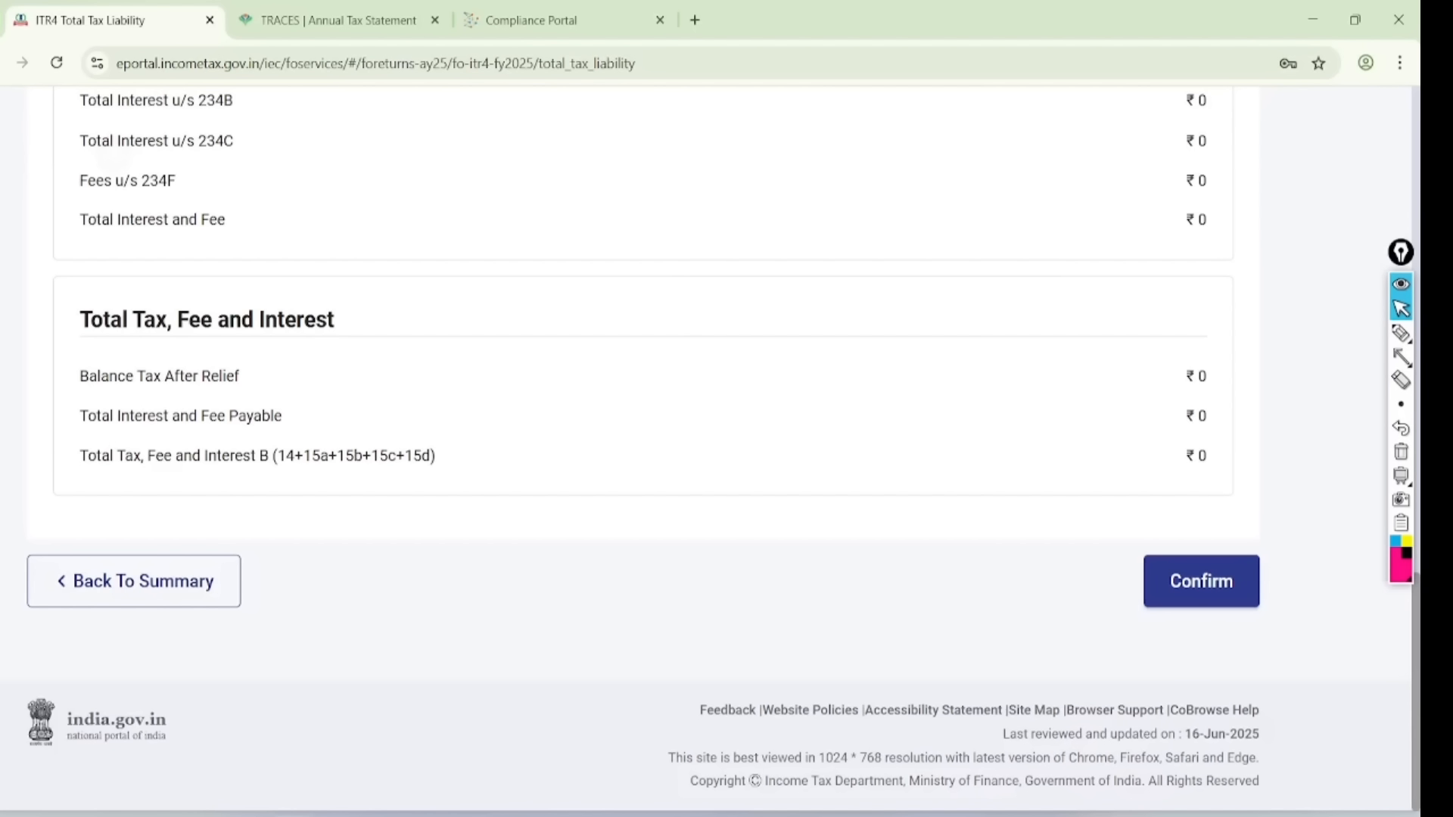
pyautogui.click(1401, 333)
pyautogui.moveTo(1237, 324)
pyautogui.mouseDown()
pyautogui.moveTo(1301, 487)
pyautogui.moveTo(1111, 342)
pyautogui.mouseUp()
pyautogui.moveTo(1038, 560)
pyautogui.mouseDown()
pyautogui.moveTo(1055, 572)
pyautogui.moveTo(1153, 549)
pyautogui.mouseUp()
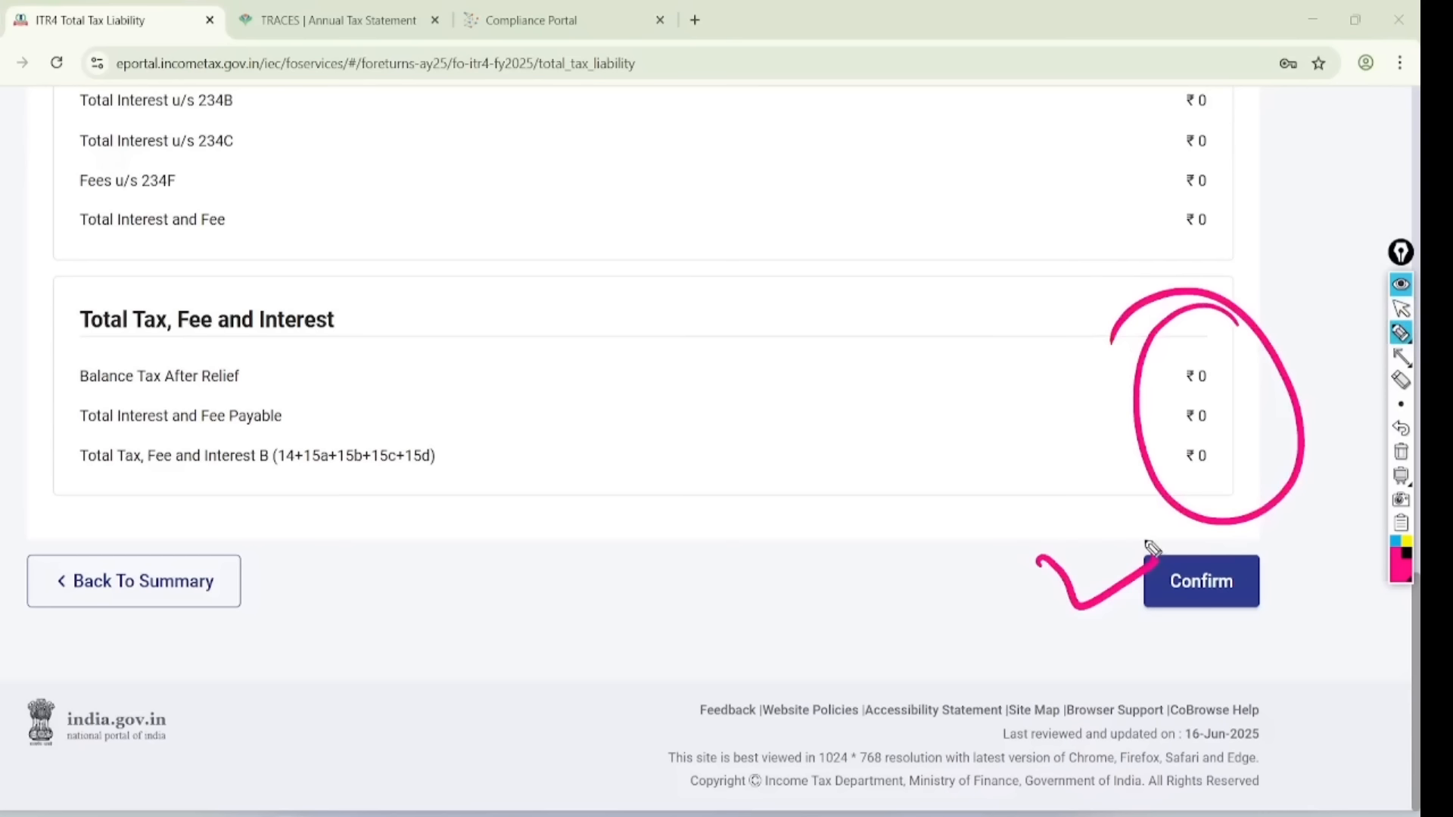
pyautogui.click(1400, 308)
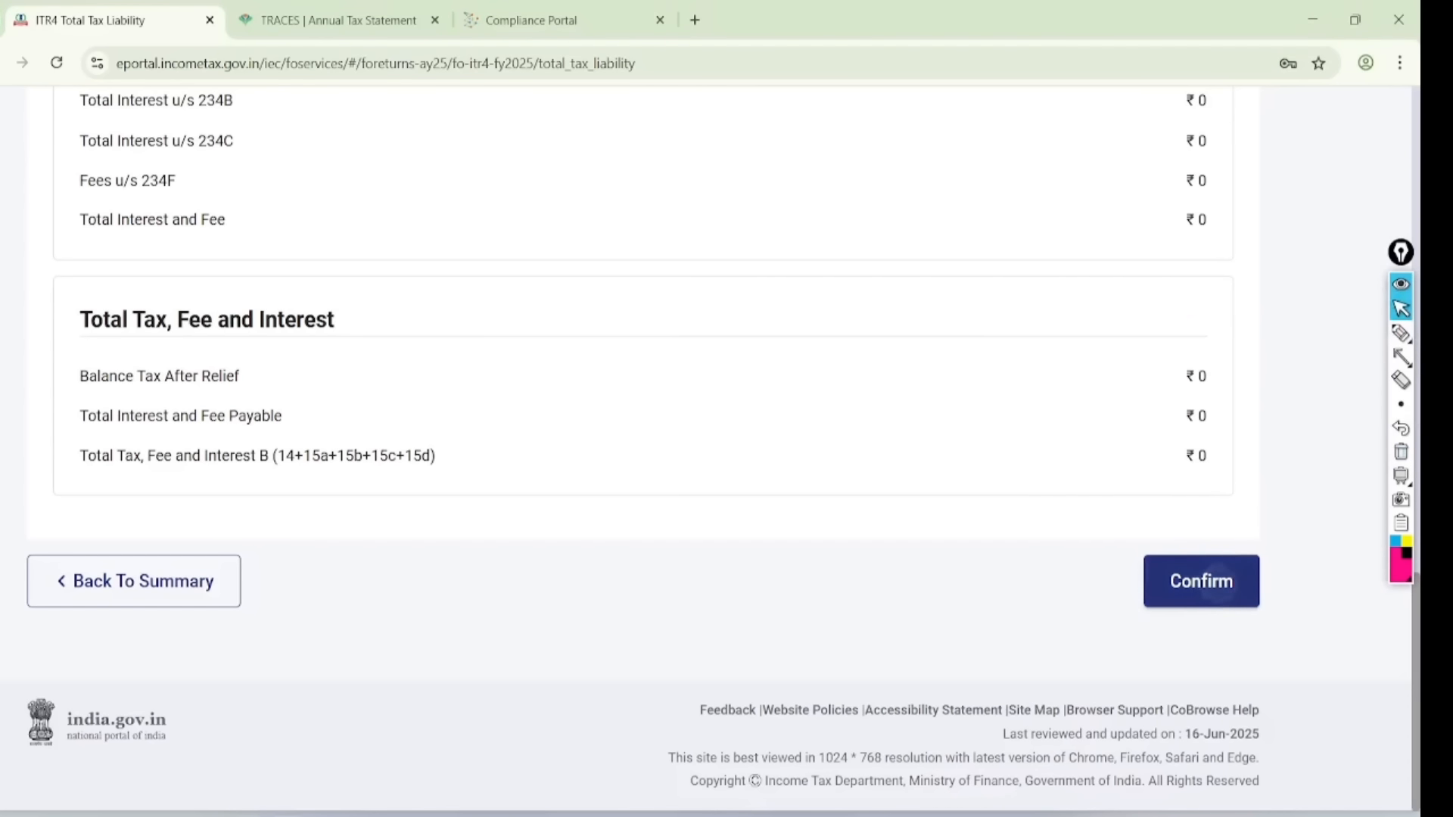
pyautogui.click(1200, 581)
pyautogui.click(1169, 610)
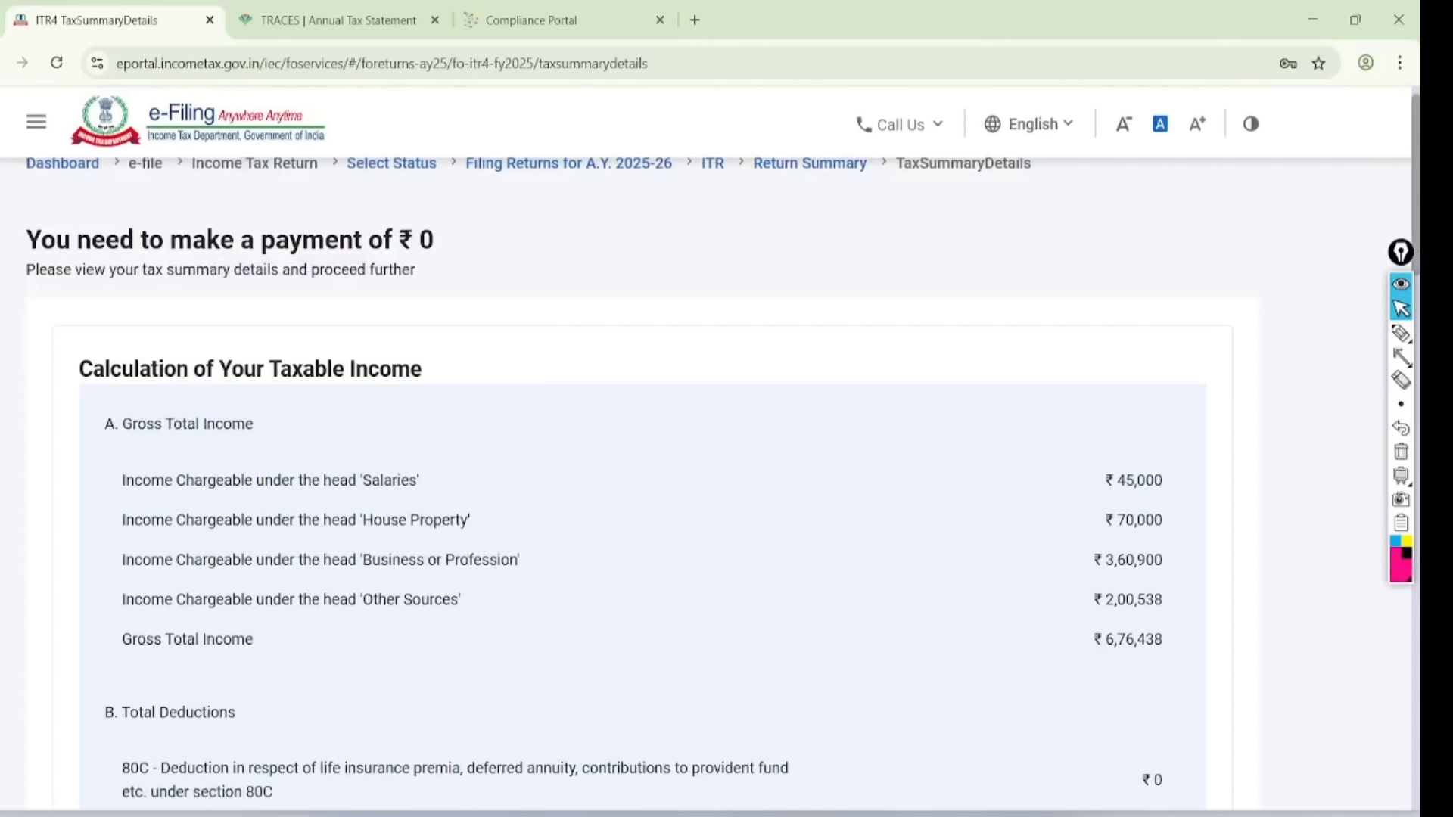
# - Circle and tick the ₹0 payment due heading on the tax summary
pyautogui.click(1400, 333)
pyautogui.moveTo(473, 179)
pyautogui.mouseDown()
pyautogui.moveTo(16, 306)
pyautogui.moveTo(421, 170)
pyautogui.mouseUp()
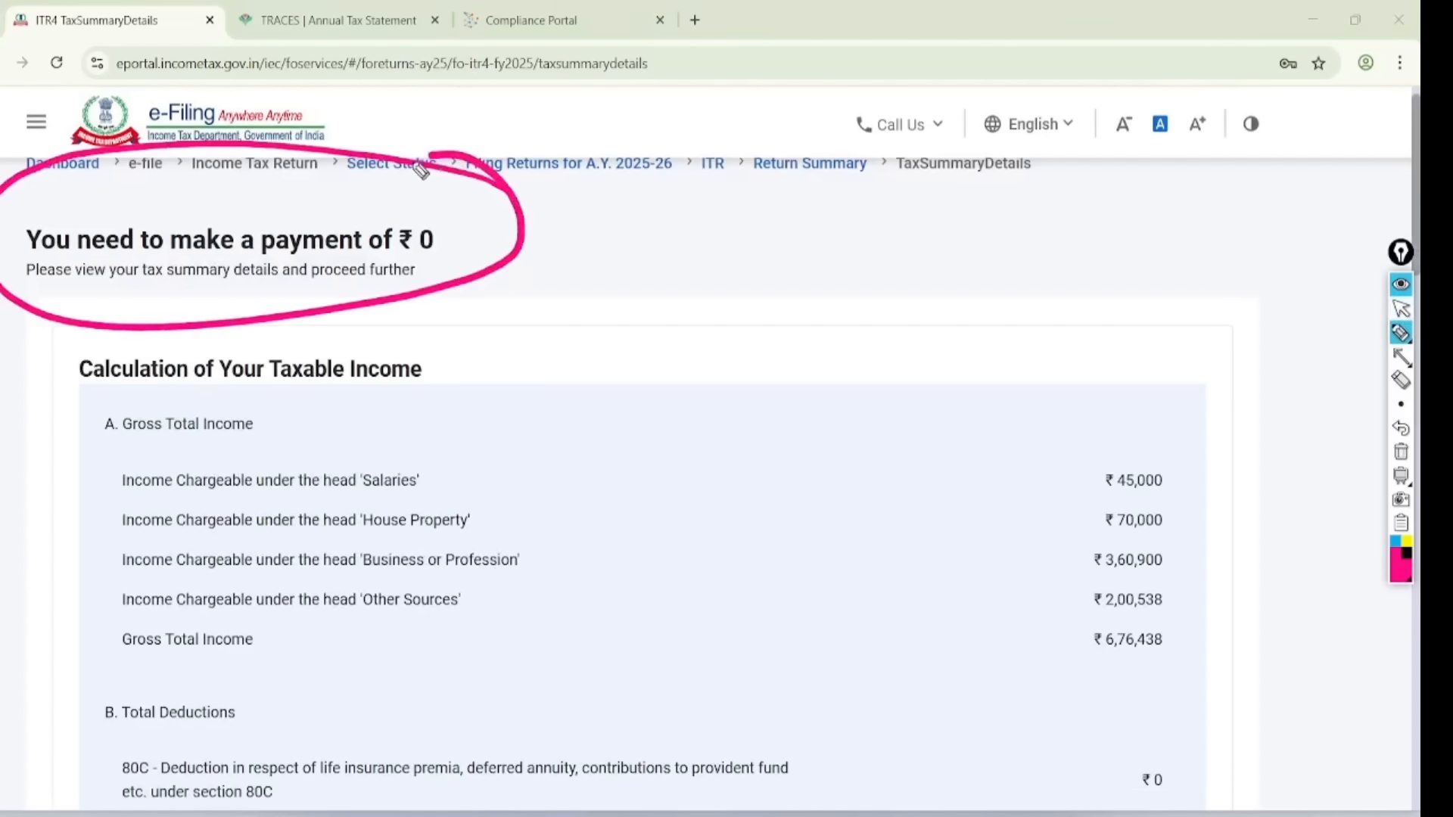
pyautogui.moveTo(540, 218); pyautogui.dragTo(771, 149)
pyautogui.click(1400, 309)
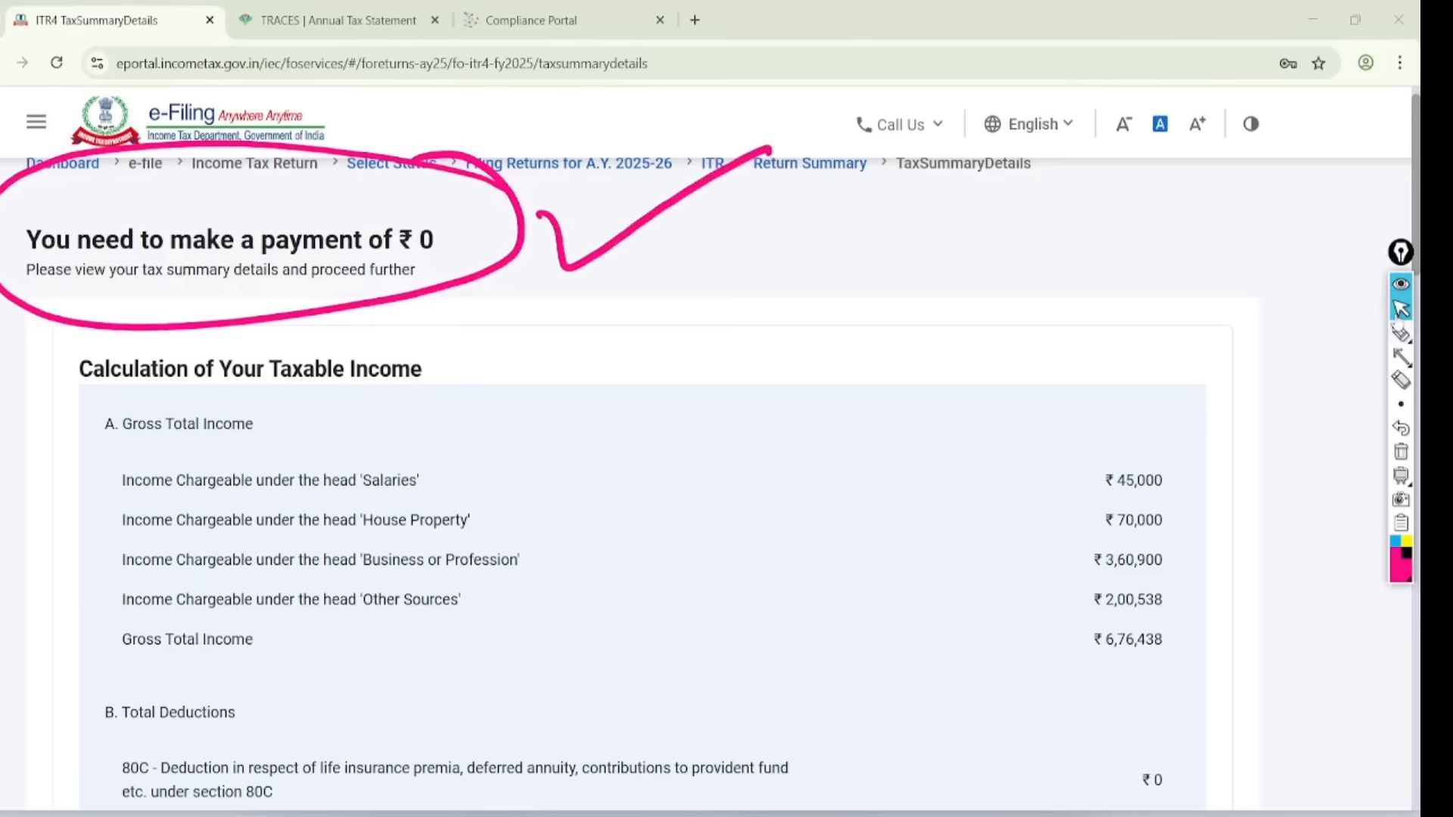
pyautogui.click(1401, 451)
# - Go to Preview and Submit, accept the declaration and fill in the place of filing
pyautogui.scroll(-15, 1318, 504)
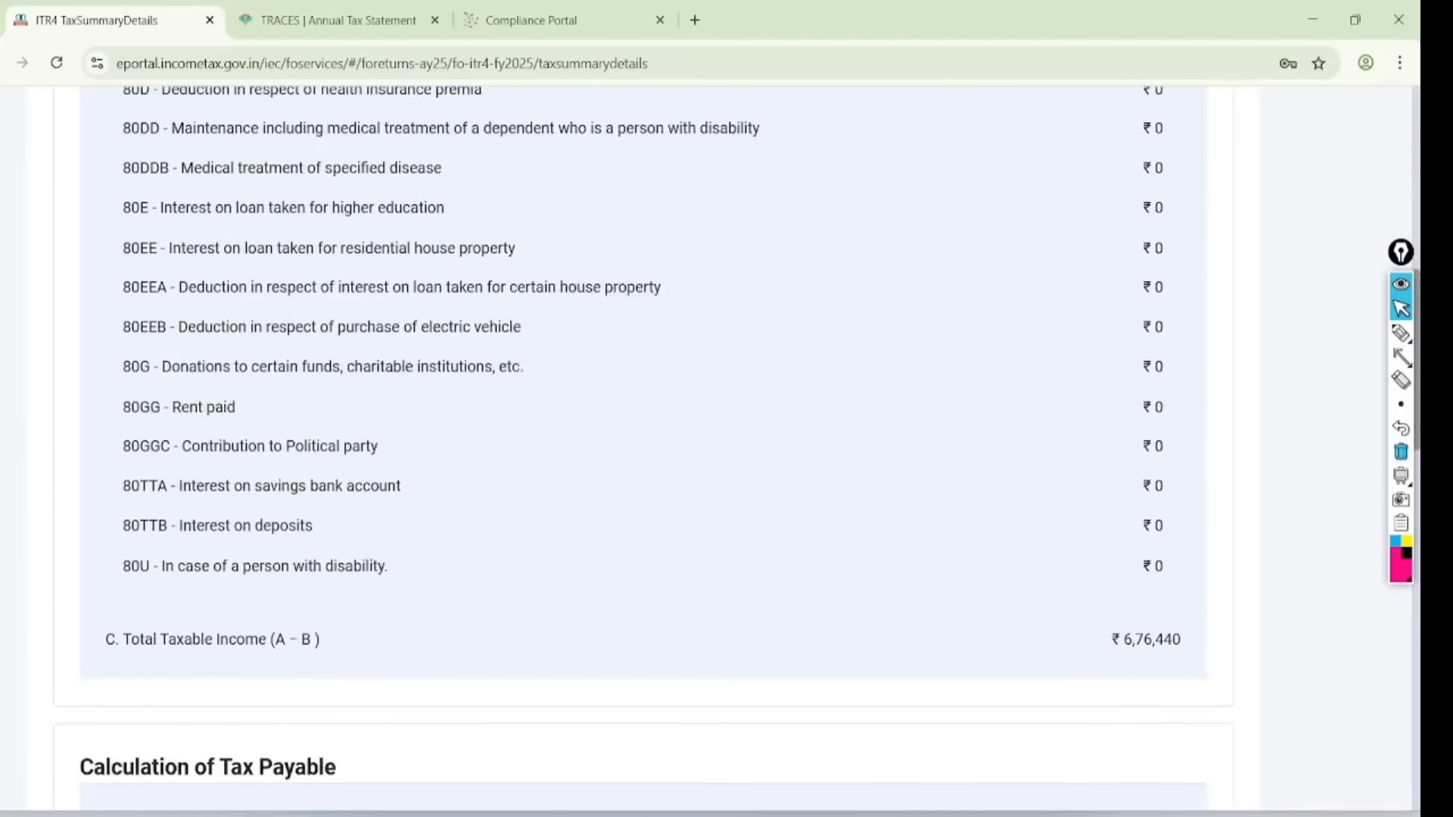
pyautogui.scroll(-10, 1318, 503)
pyautogui.click(1089, 581)
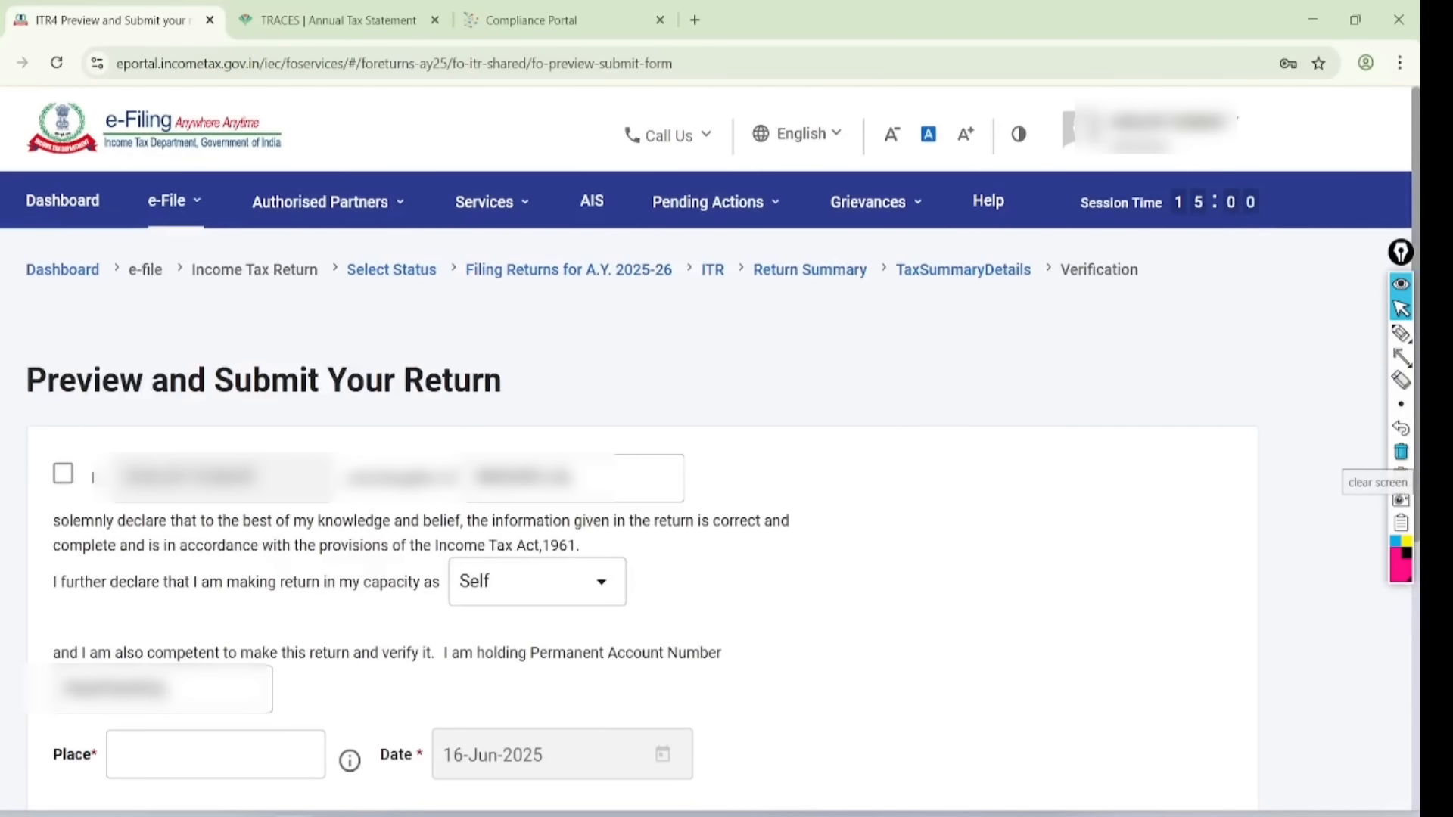
pyautogui.click(63, 473)
pyautogui.click(175, 754)
pyautogui.click(223, 637)
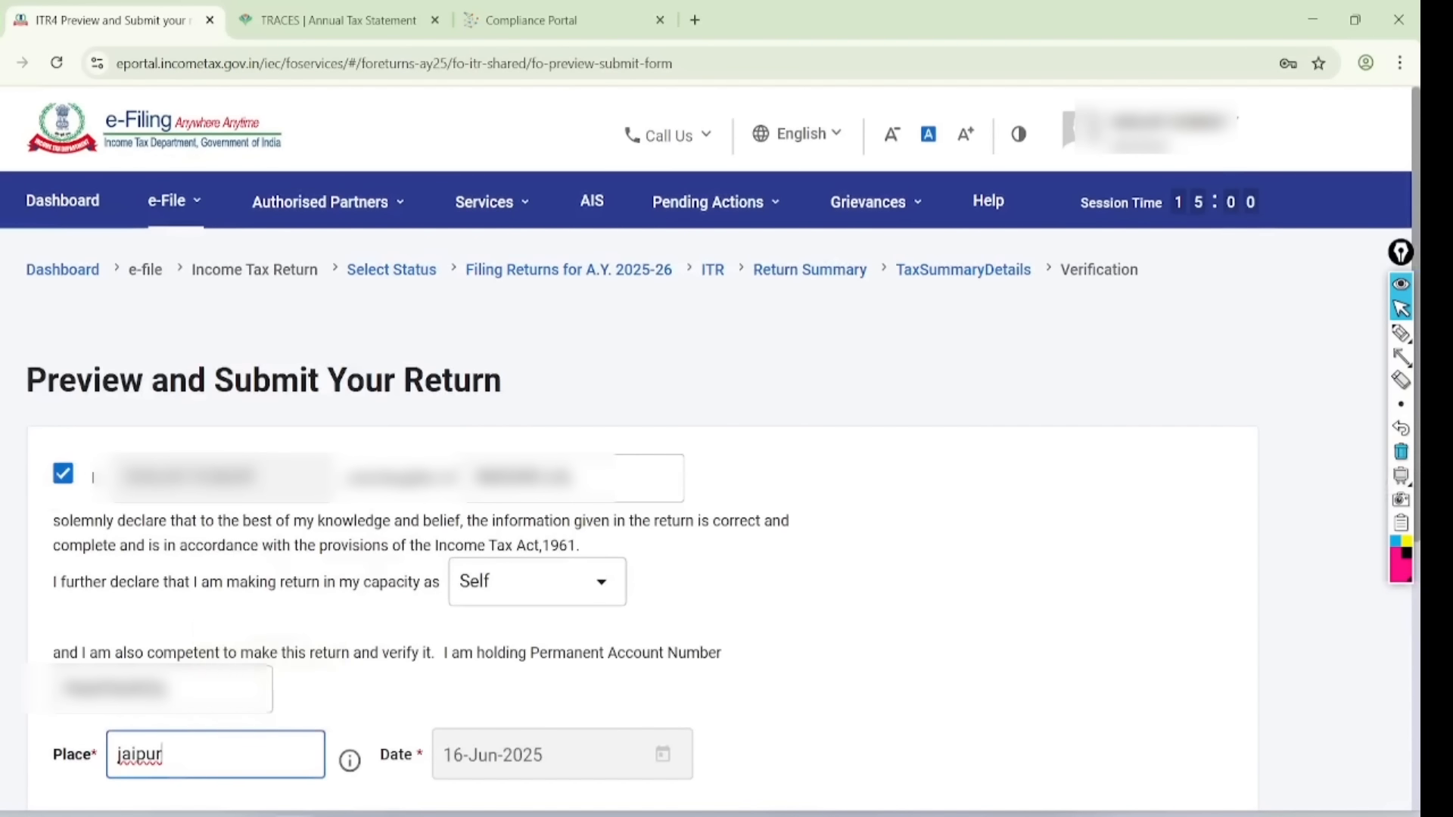
pyautogui.scroll(-6, 719, 416)
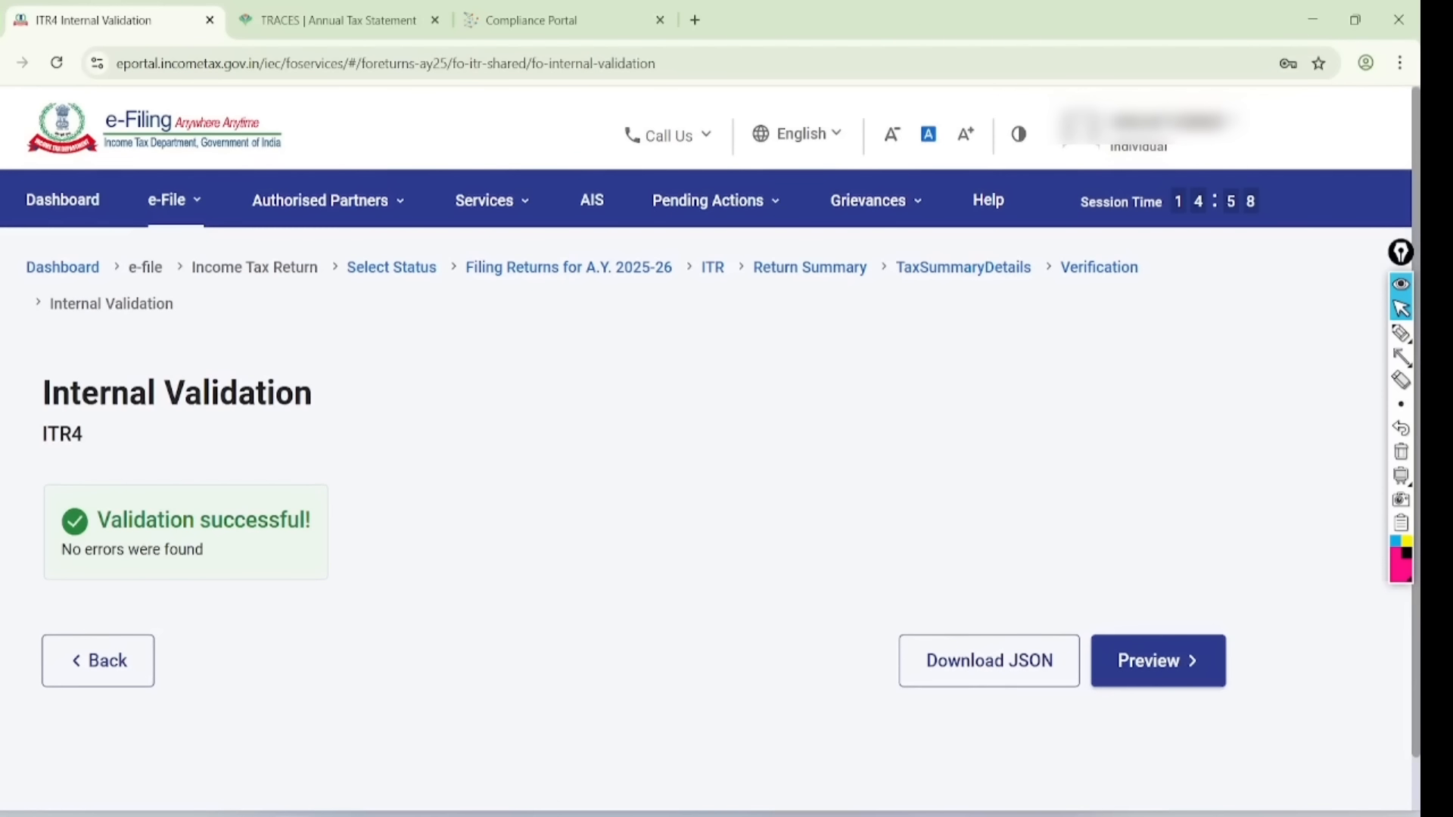
# - Circle and tick the validation successful message
pyautogui.click(1400, 333)
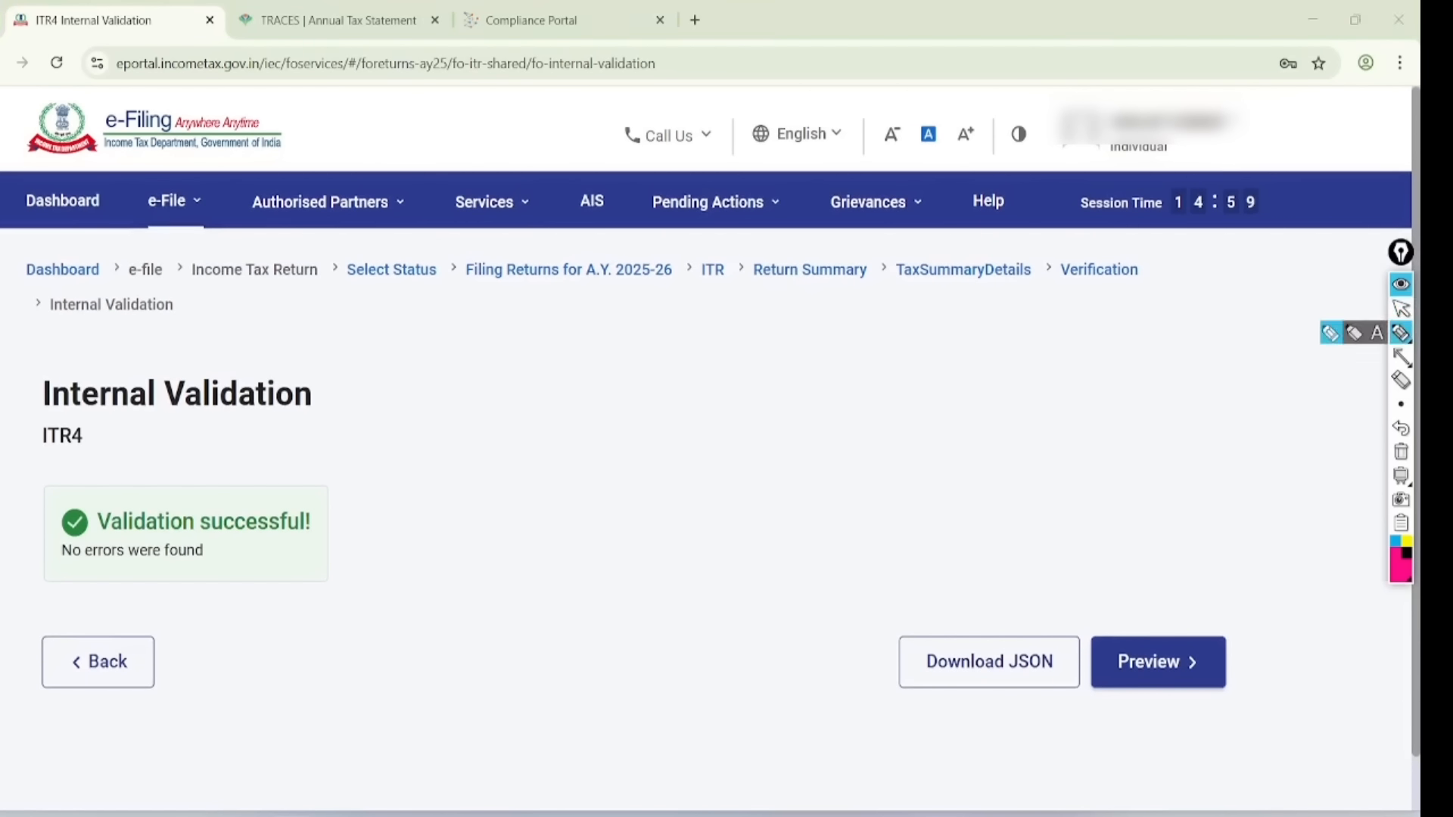
pyautogui.moveTo(378, 437)
pyautogui.mouseDown()
pyautogui.moveTo(130, 450)
pyautogui.moveTo(404, 537)
pyautogui.moveTo(285, 435)
pyautogui.mouseUp()
pyautogui.moveTo(562, 459)
pyautogui.mouseDown()
pyautogui.moveTo(658, 481)
pyautogui.moveTo(810, 412)
pyautogui.mouseUp()
pyautogui.moveTo(581, 556); pyautogui.dragTo(832, 500)
pyautogui.moveTo(628, 625); pyautogui.dragTo(876, 579)
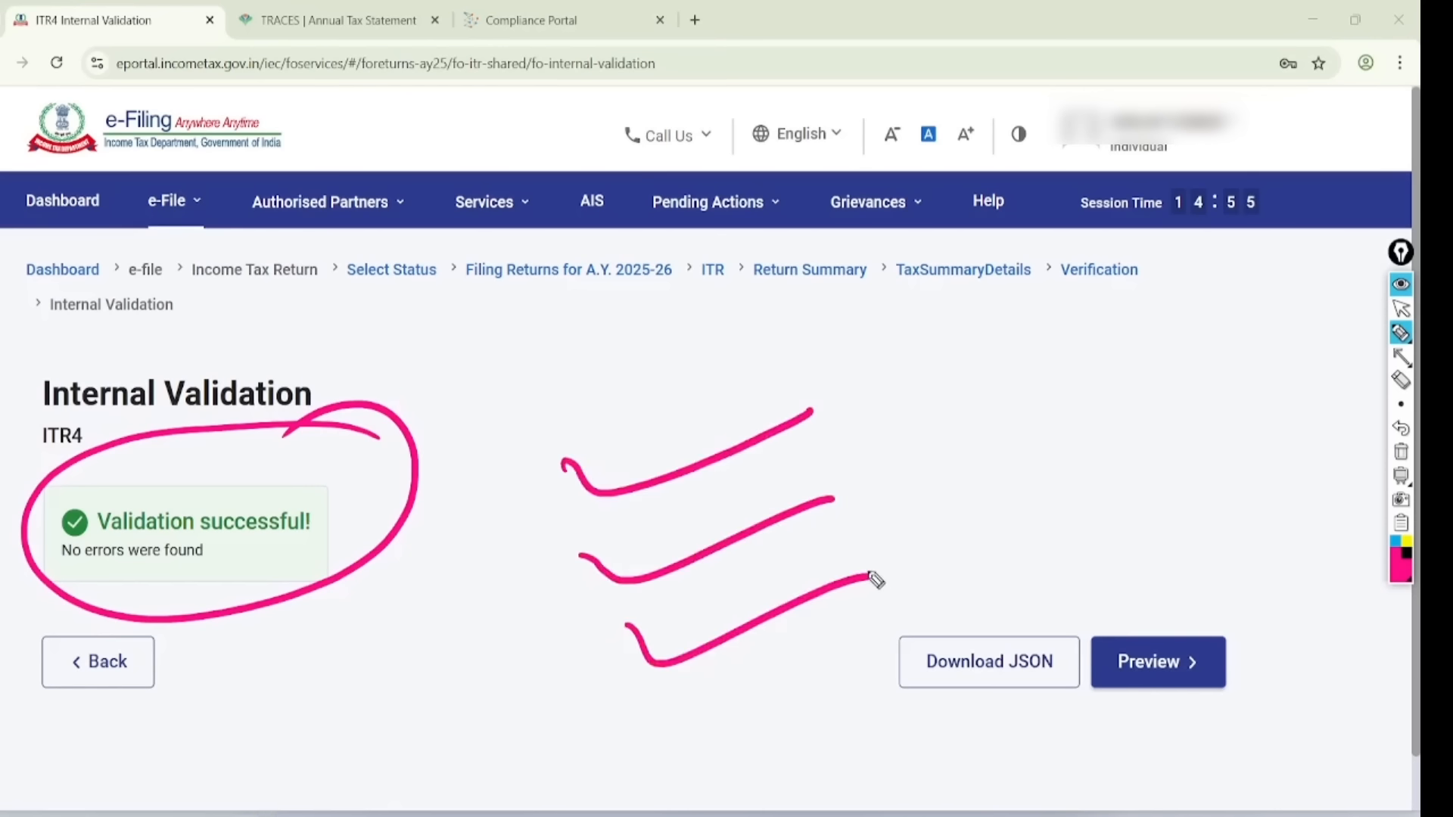
pyautogui.click(1401, 309)
pyautogui.click(1400, 451)
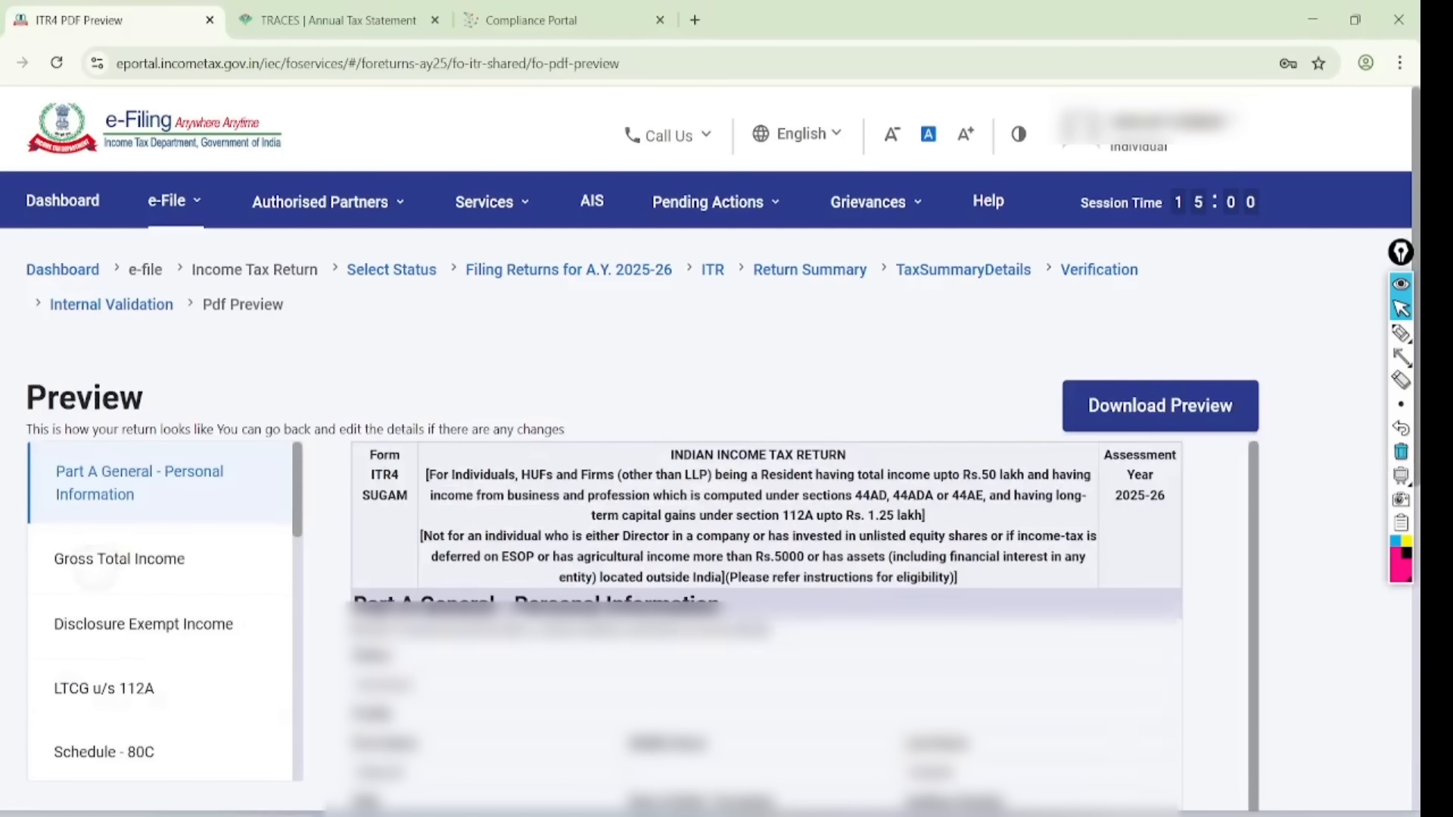
# - Review the Gross Total Income and LTCG u/s 112A preview sections, then send for upload validation
pyautogui.click(96, 563)
pyautogui.click(104, 690)
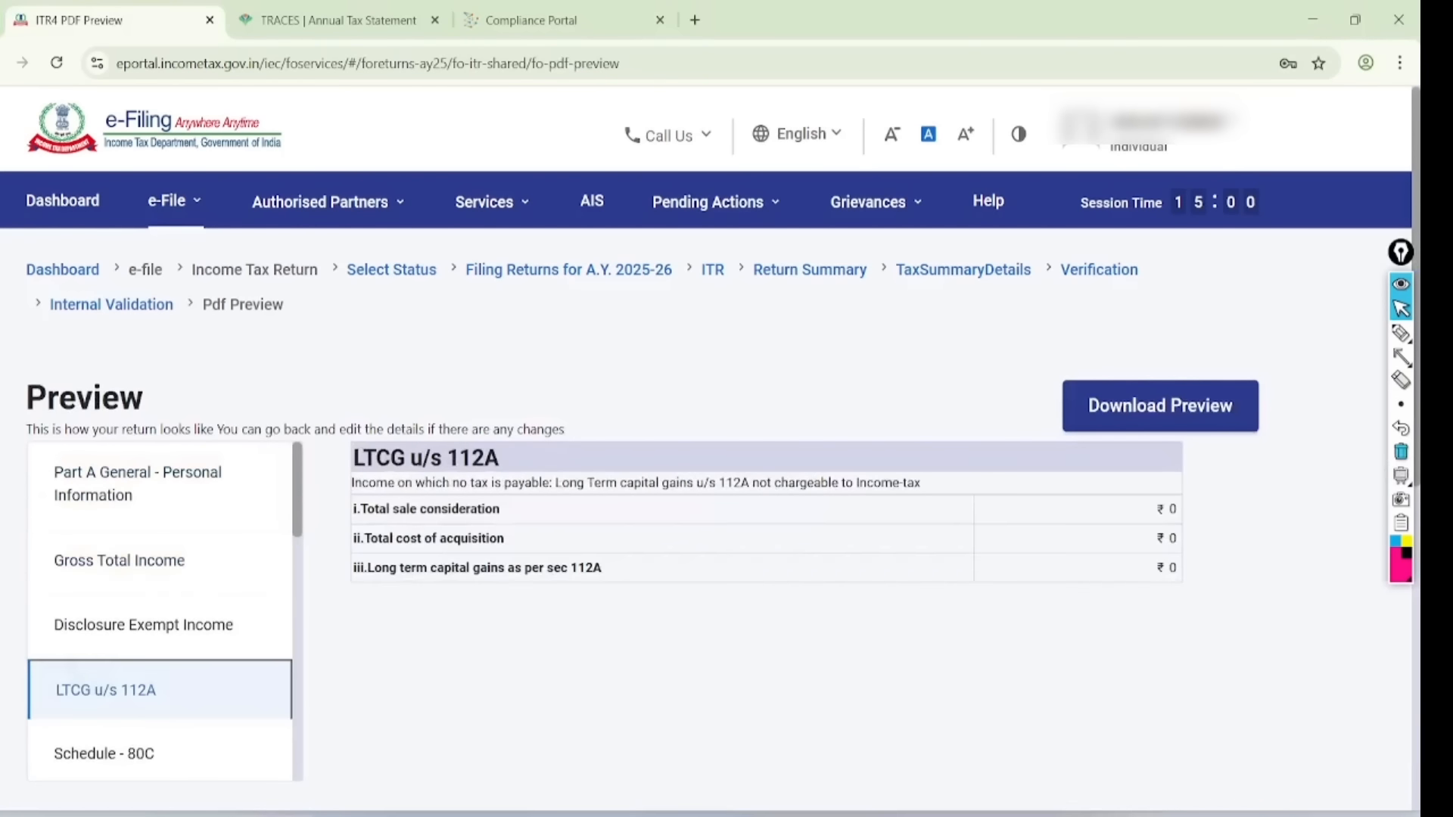
pyautogui.scroll(-7, 706, 448)
pyautogui.click(1165, 545)
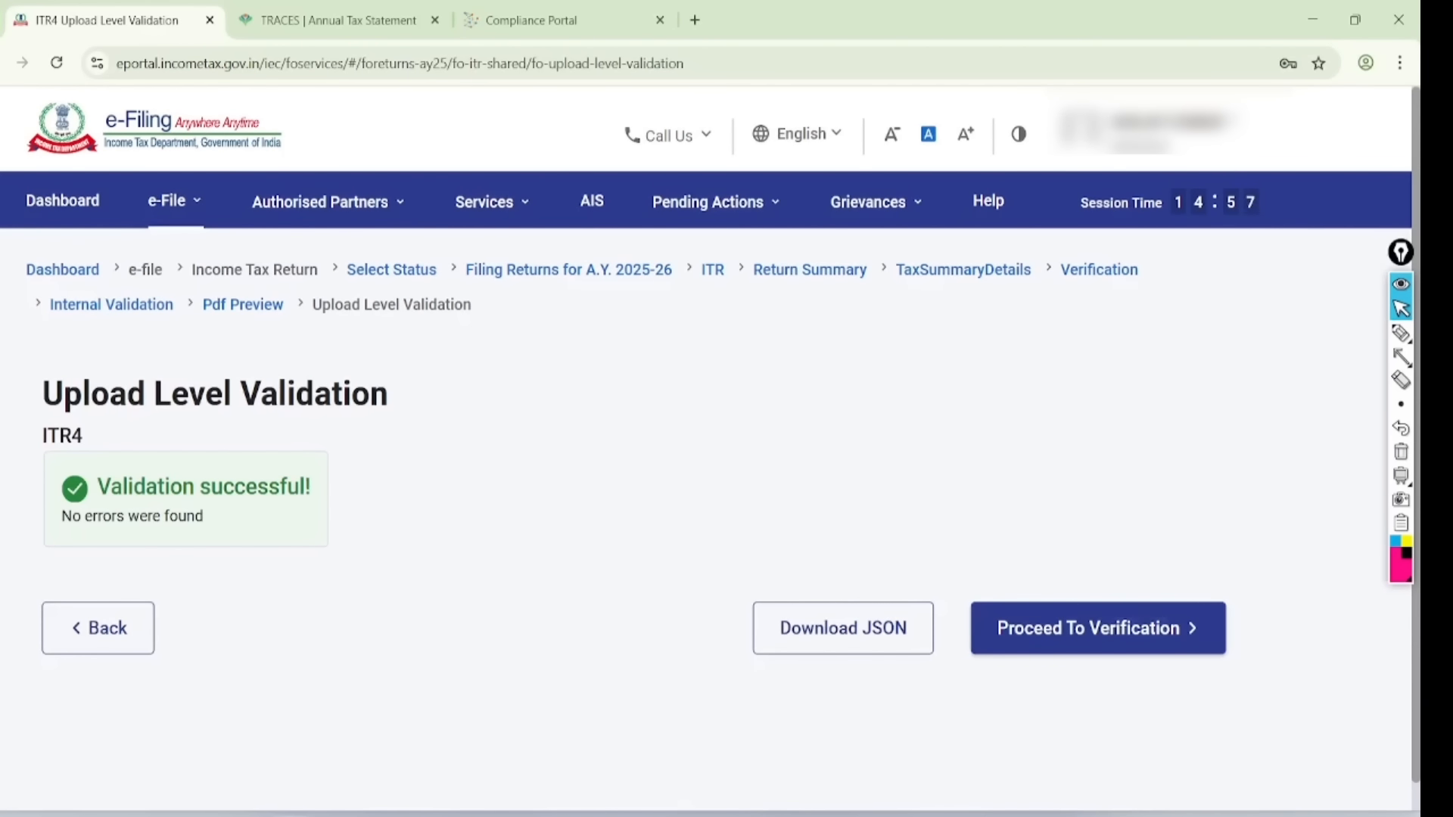
# - Mark up the E-Verify Now, 30-day e-verify later and verify-by-post options
pyautogui.click(1097, 628)
pyautogui.scroll(-5, 706, 450)
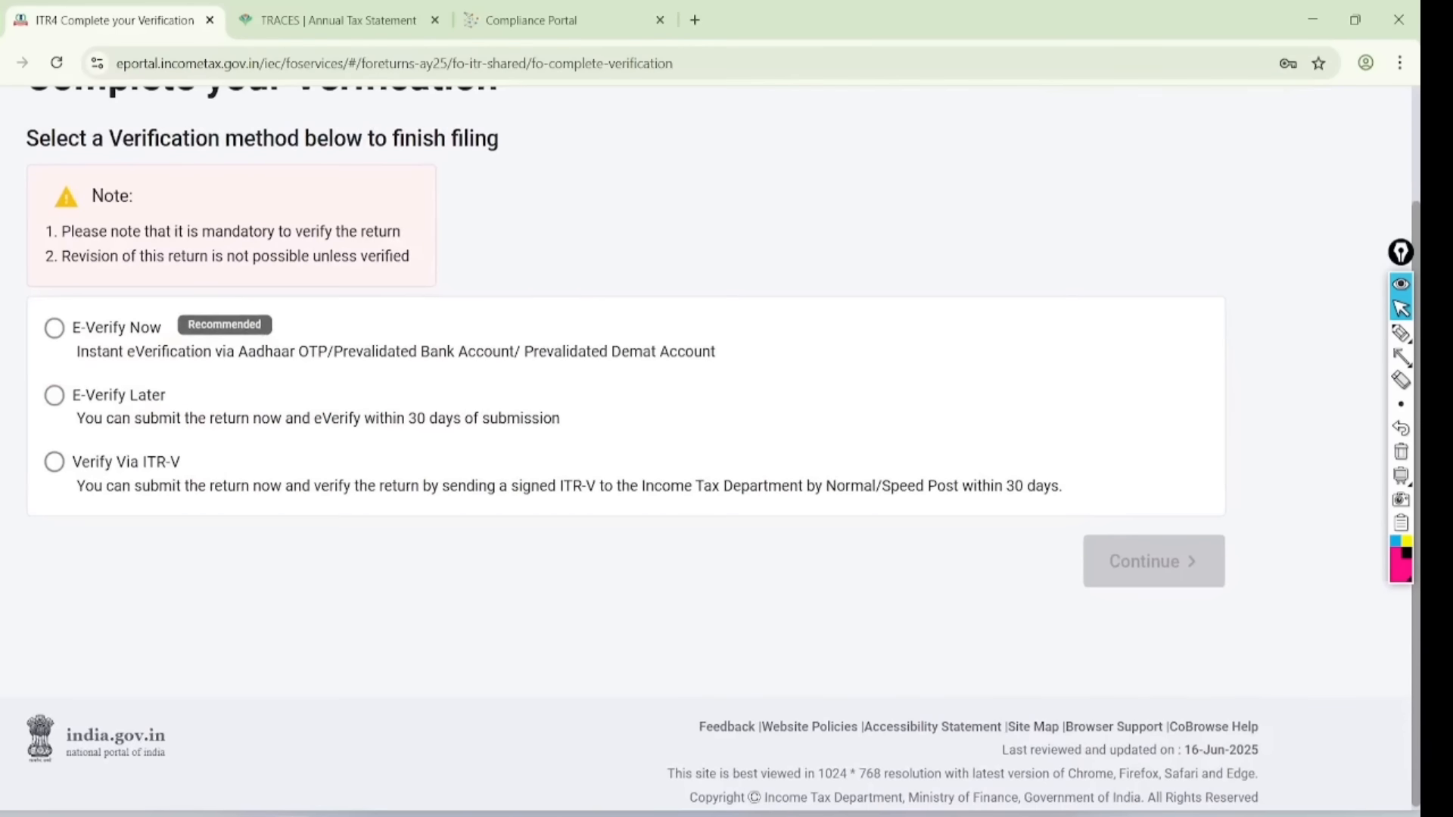
pyautogui.moveTo(310, 282)
pyautogui.mouseDown()
pyautogui.moveTo(113, 272)
pyautogui.moveTo(249, 380)
pyautogui.moveTo(277, 272)
pyautogui.moveTo(327, 326)
pyautogui.moveTo(564, 239)
pyautogui.mouseUp()
pyautogui.moveTo(276, 375); pyautogui.dragTo(505, 340)
pyautogui.moveTo(566, 390)
pyautogui.mouseDown()
pyautogui.moveTo(372, 433)
pyautogui.moveTo(491, 382)
pyautogui.mouseUp()
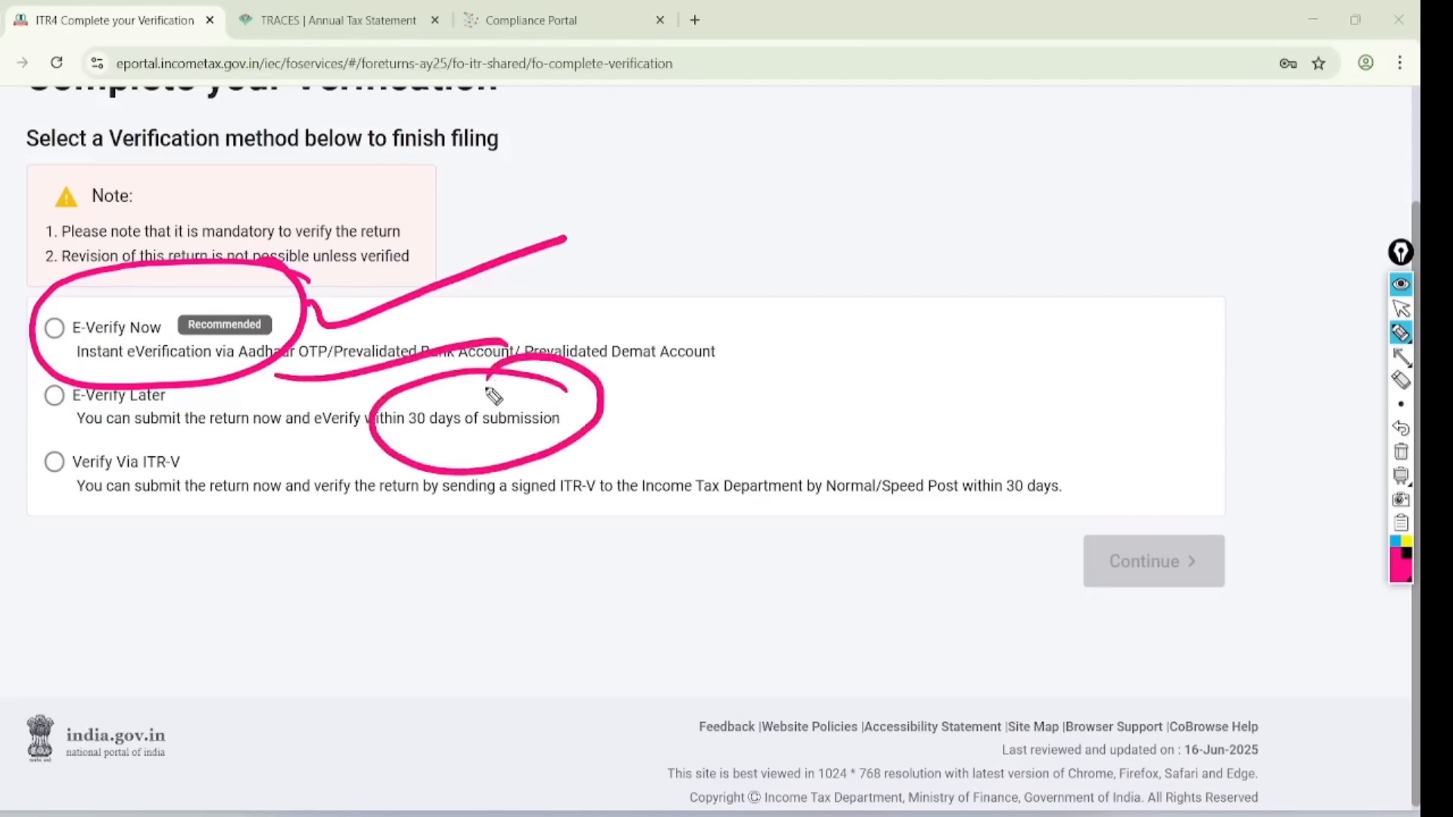
pyautogui.moveTo(1070, 450)
pyautogui.mouseDown()
pyautogui.moveTo(778, 432)
pyautogui.moveTo(1059, 560)
pyautogui.moveTo(1023, 407)
pyautogui.mouseUp()
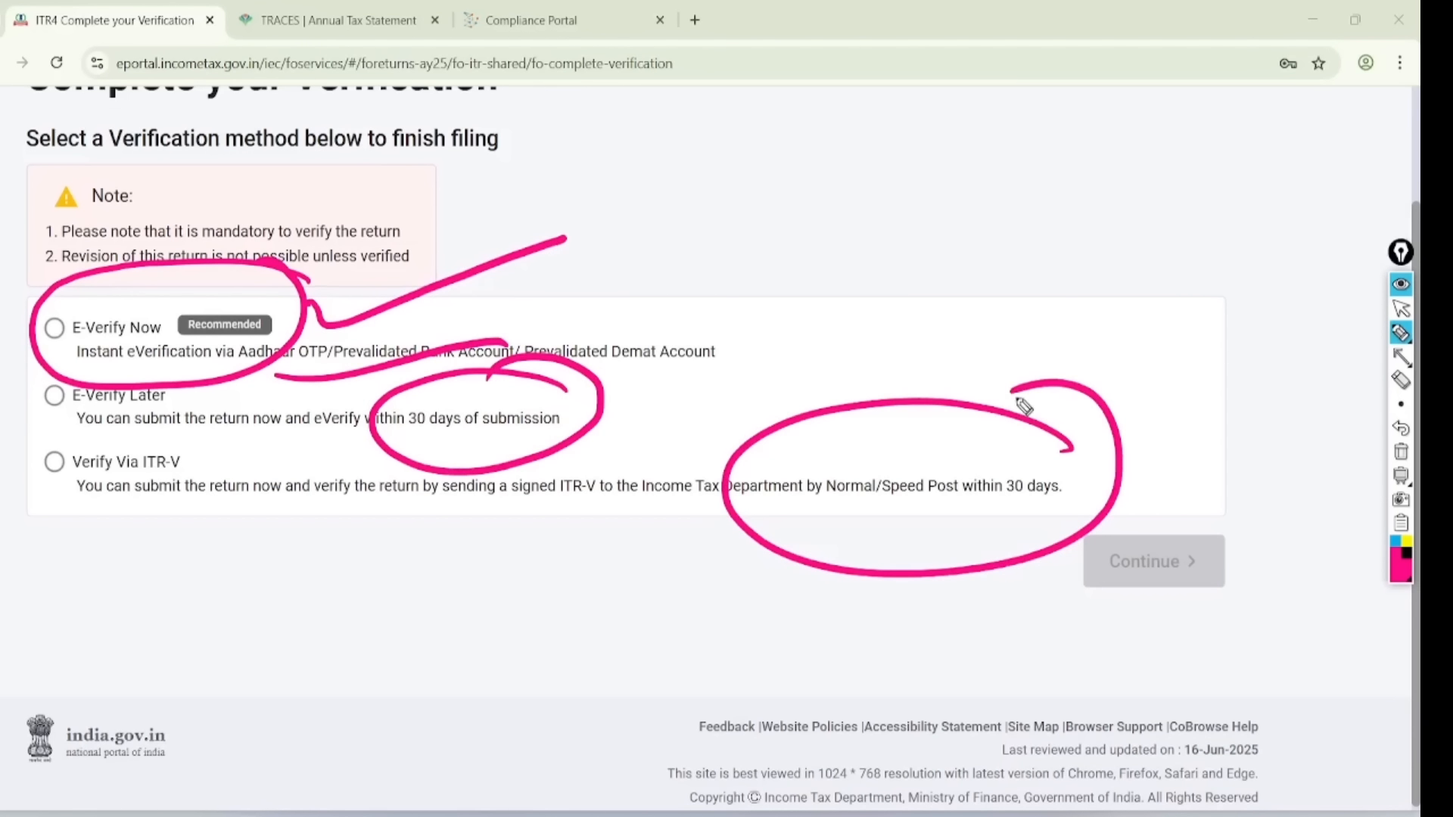
# - Choose E-Verify Now and continue to the e-verification methods
pyautogui.click(1401, 308)
pyautogui.click(1400, 452)
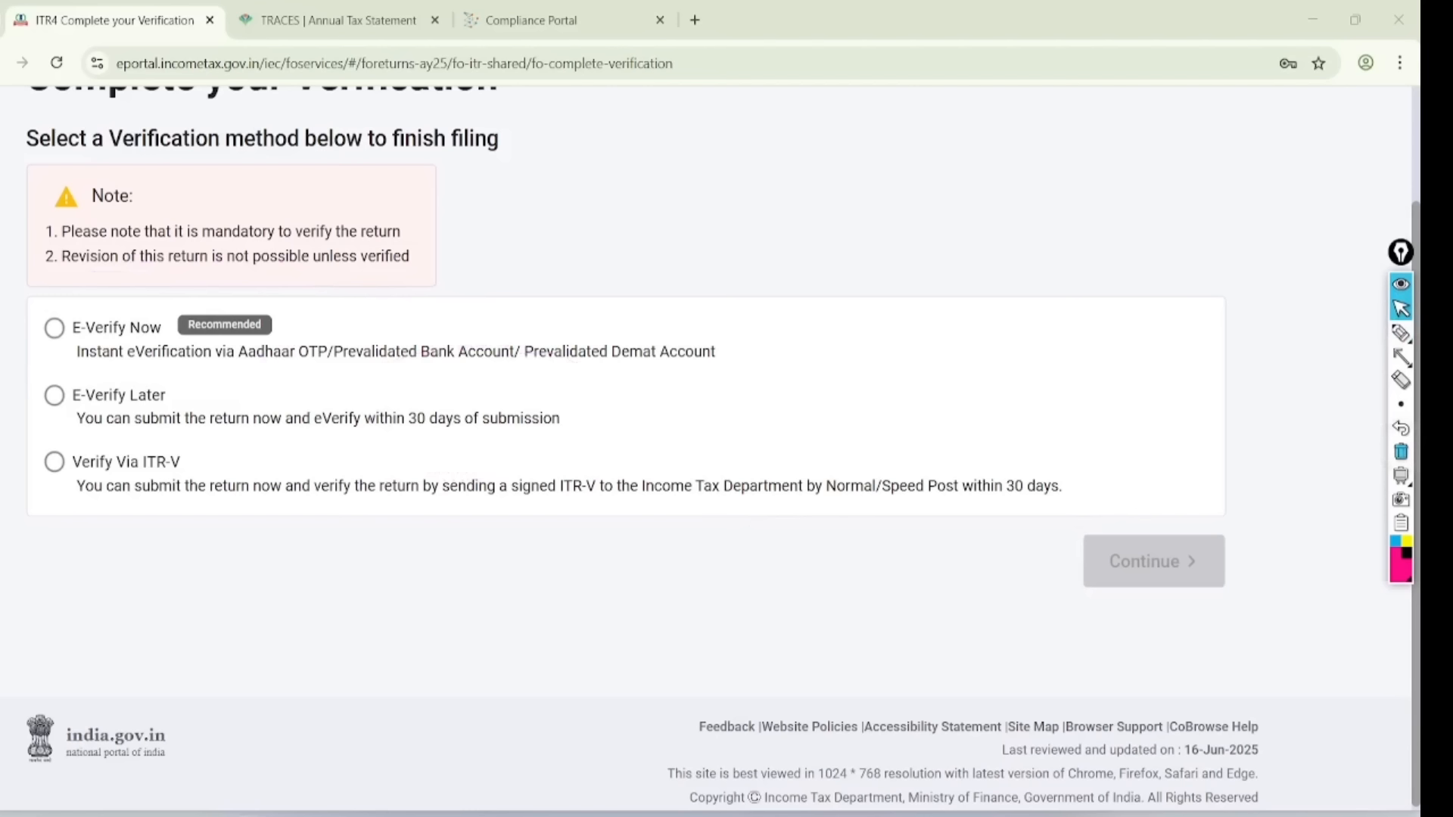
pyautogui.click(54, 327)
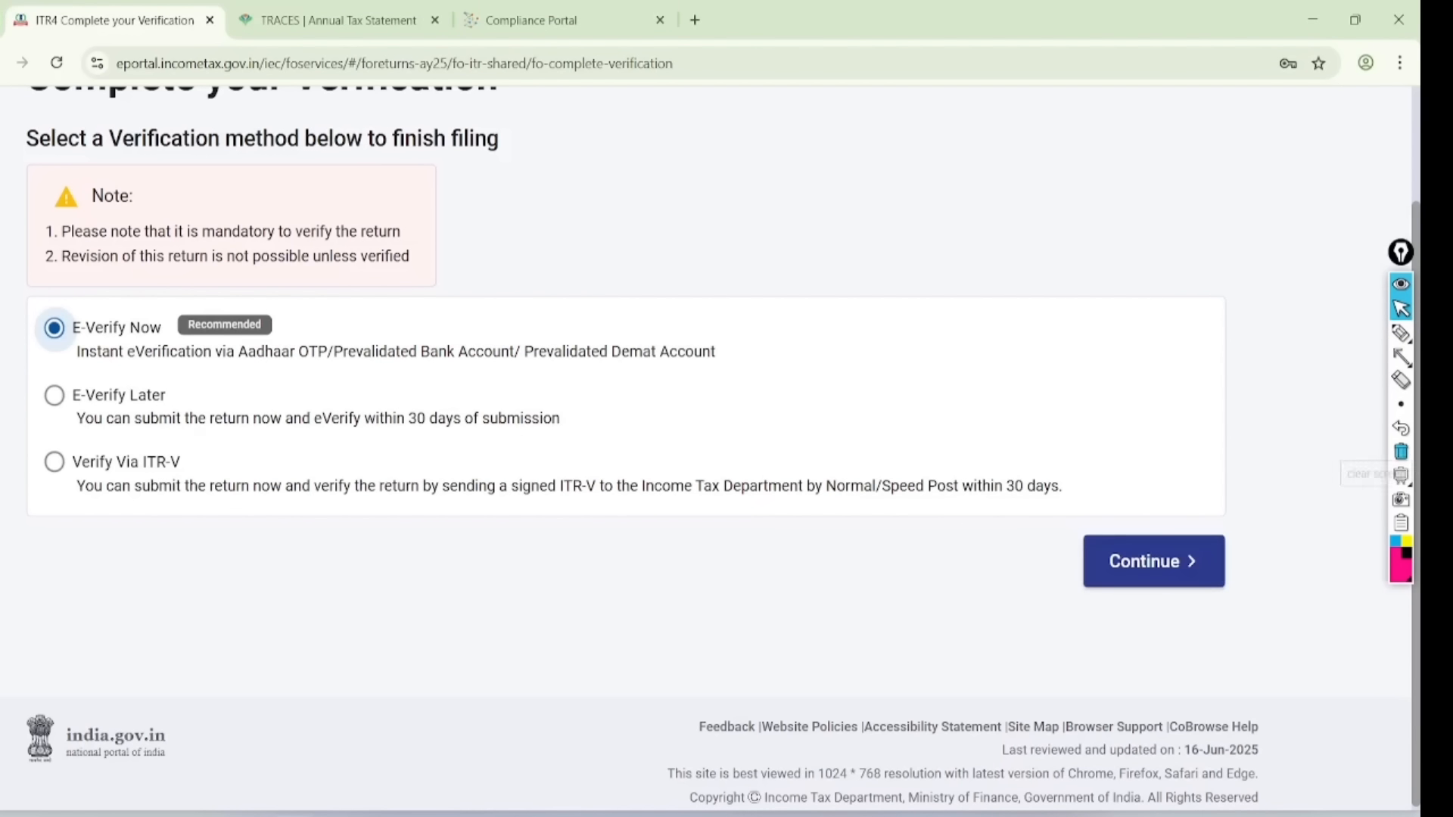
pyautogui.click(1163, 559)
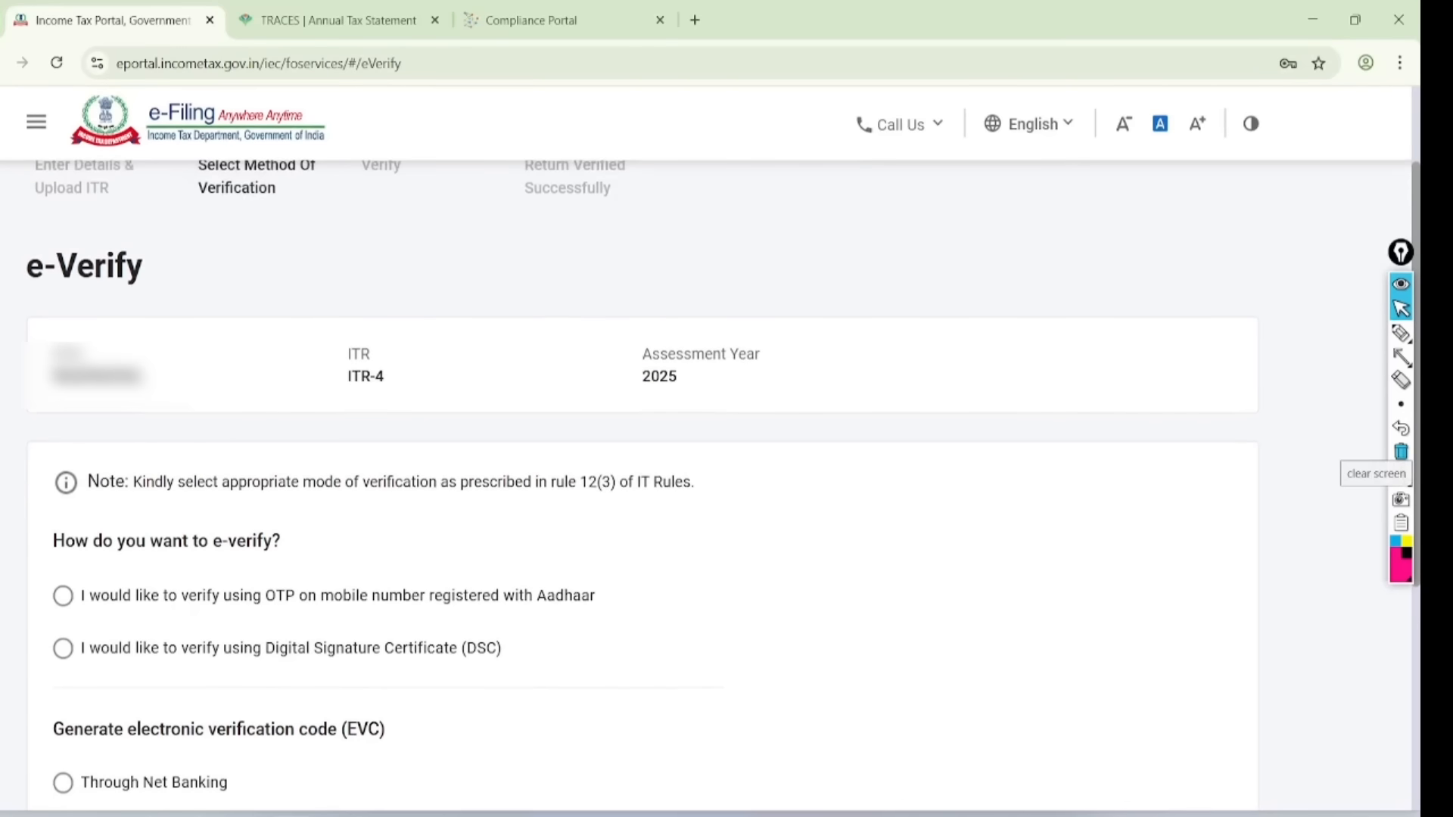
# - E-verify with Aadhaar OTP: accept validation, generate the OTP, and enter the six-digit code
pyautogui.click(63, 595)
pyautogui.scroll(-5, 63, 595)
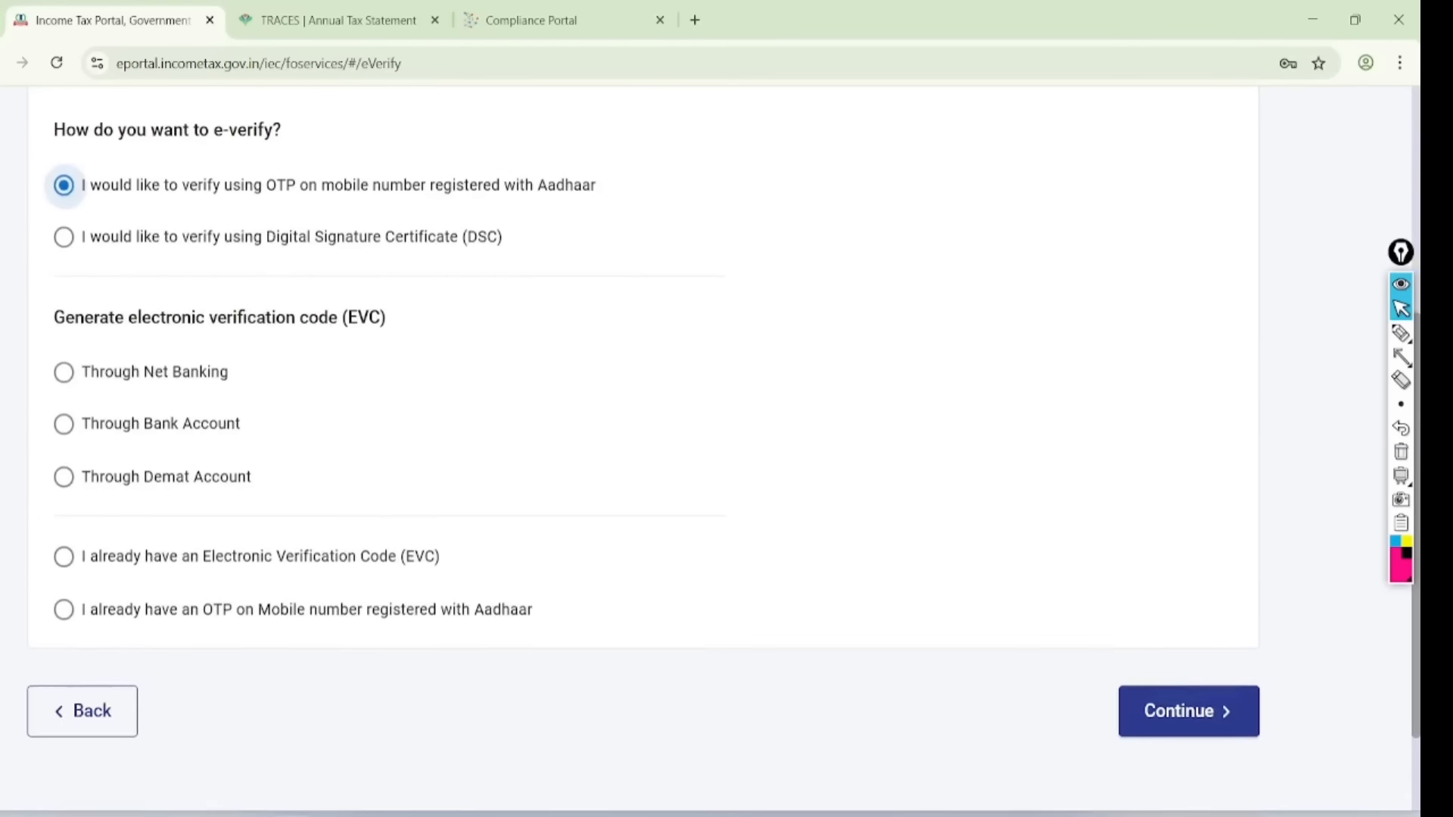
pyautogui.click(1188, 691)
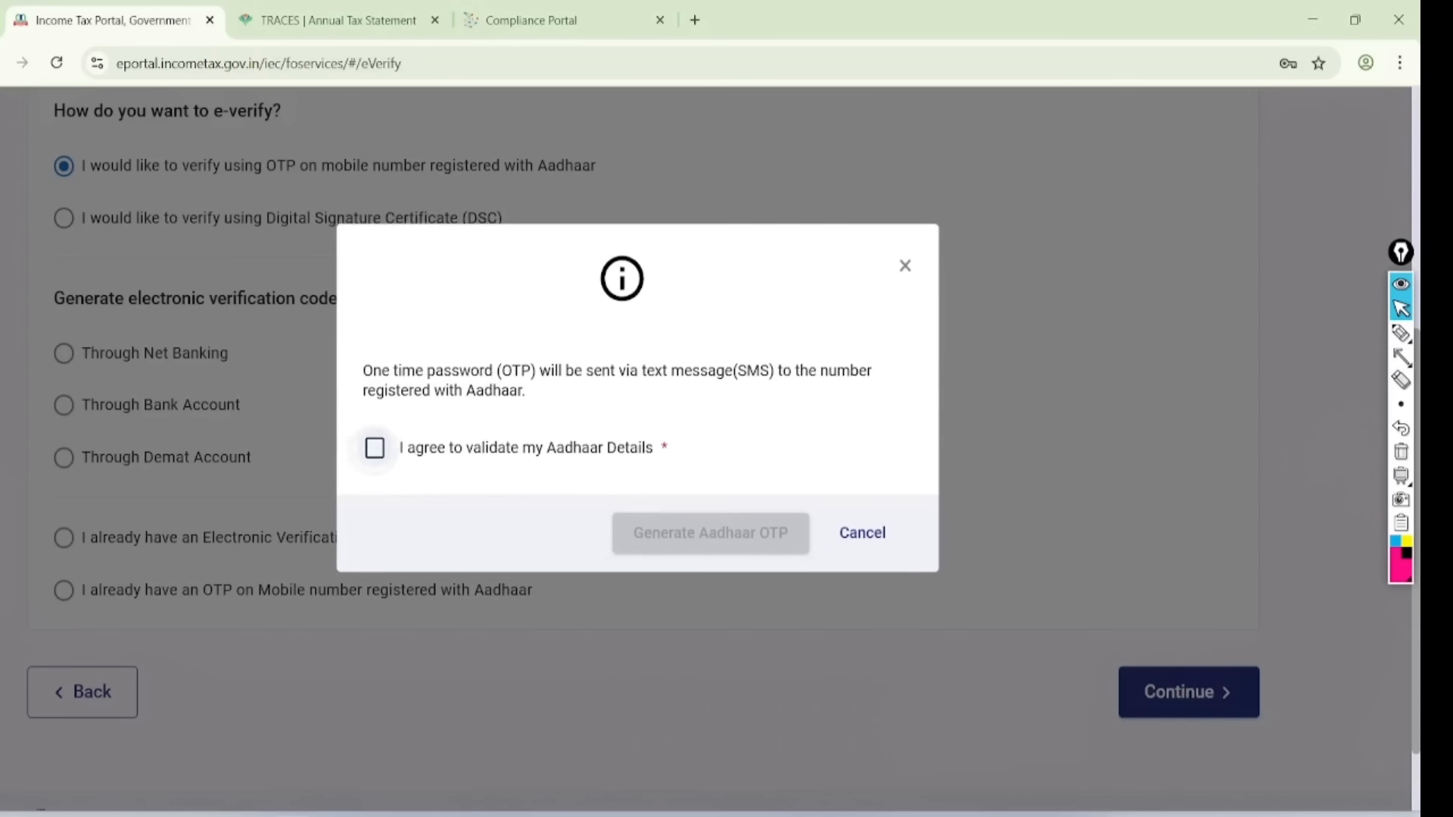
pyautogui.click(374, 448)
pyautogui.click(709, 533)
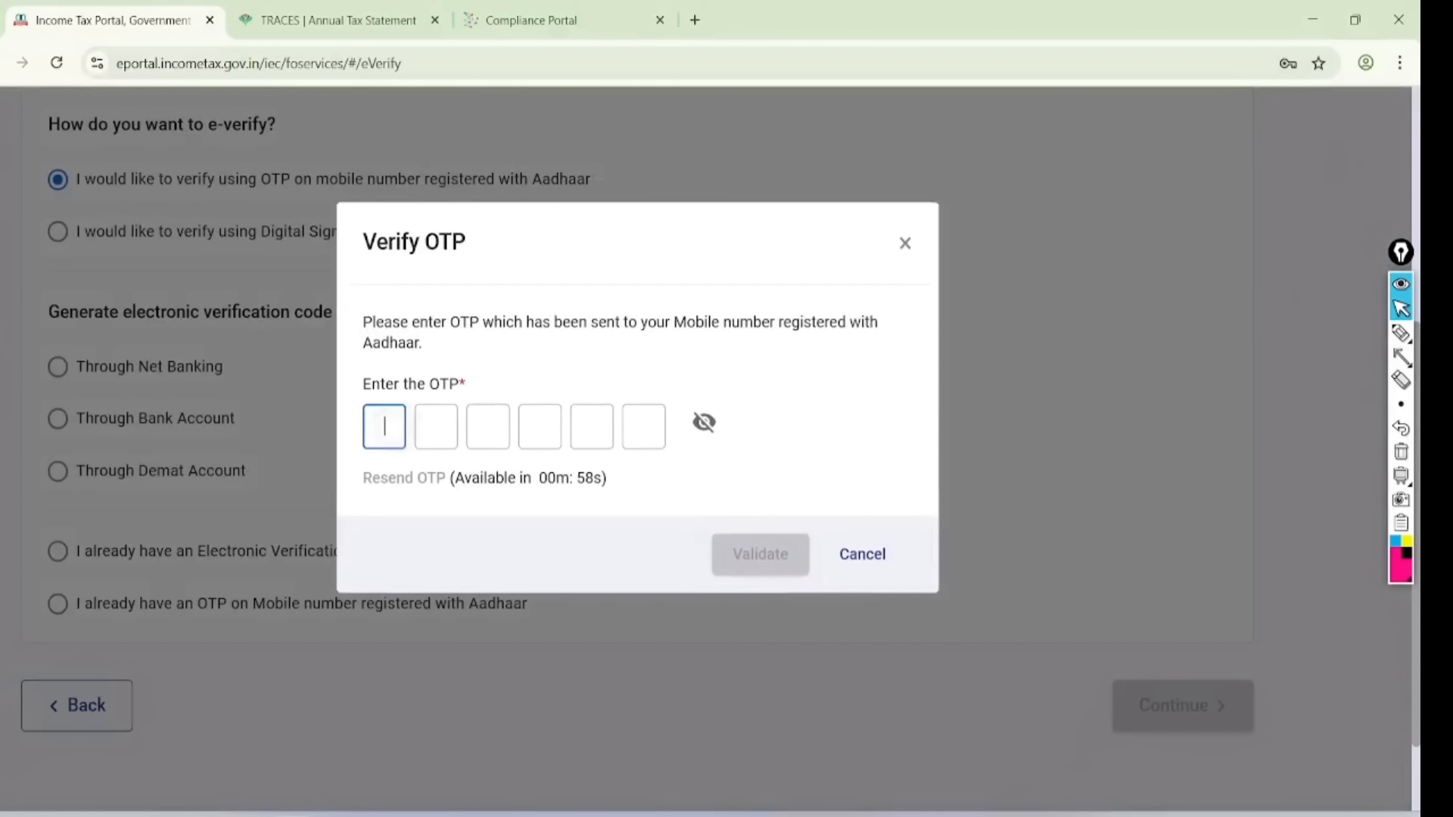
pyautogui.write('••••••')
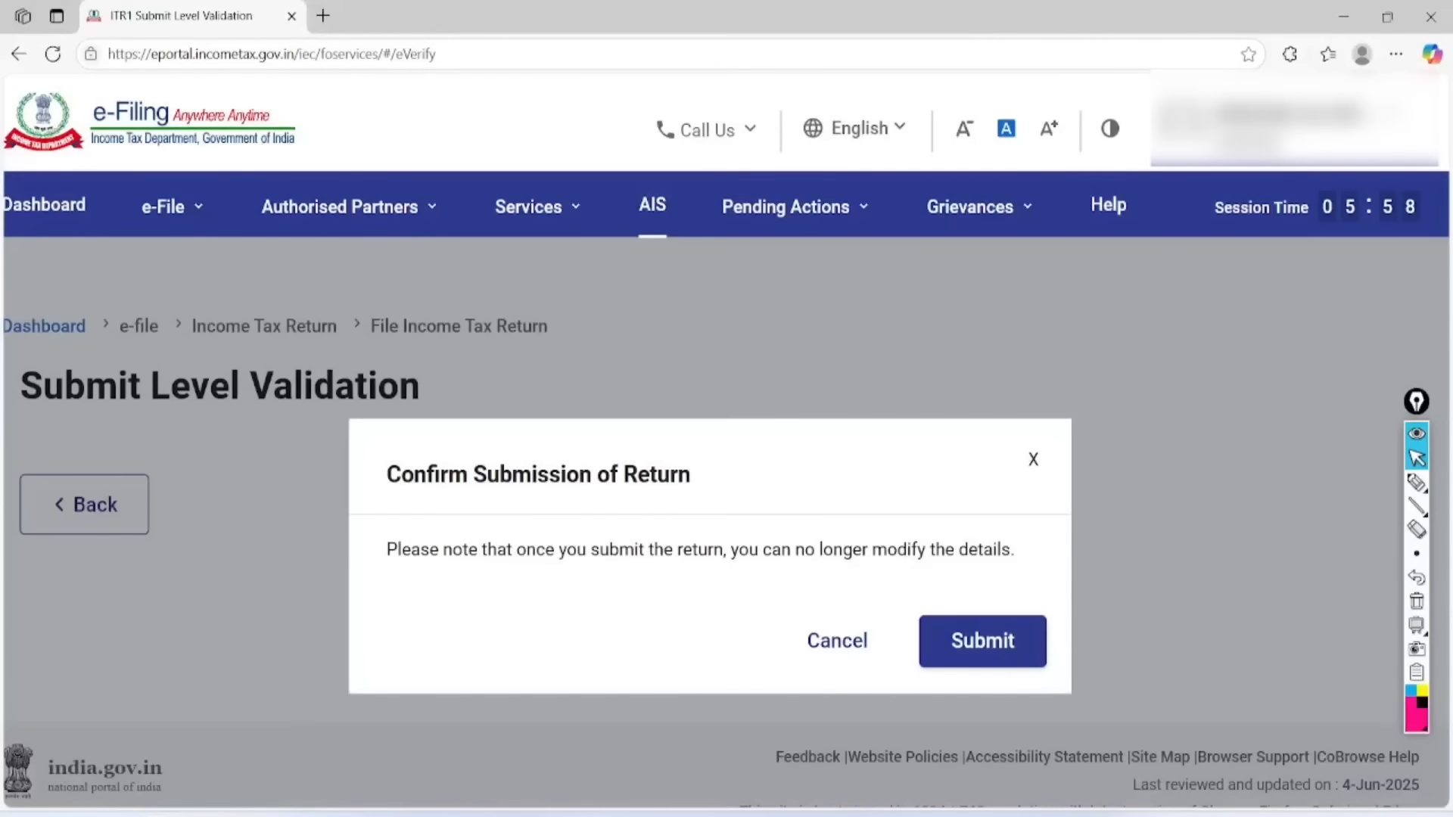
# - Annotate the Confirm Submission dialog's title, no-modification warning and final step, then clear the marks
pyautogui.click(1416, 482)
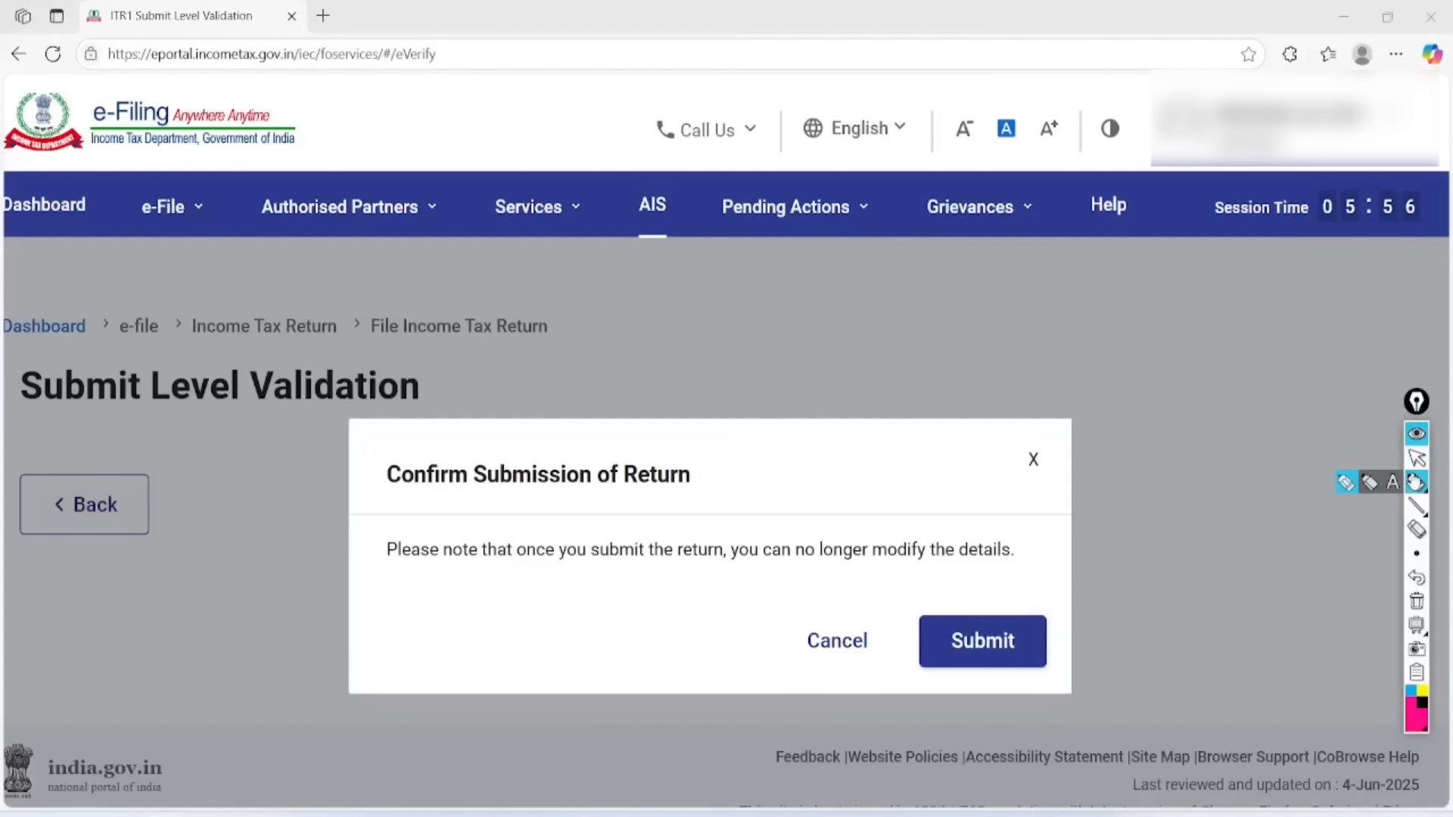
pyautogui.moveTo(673, 416)
pyautogui.mouseDown()
pyautogui.moveTo(483, 396)
pyautogui.moveTo(469, 513)
pyautogui.moveTo(711, 404)
pyautogui.moveTo(680, 406)
pyautogui.mouseUp()
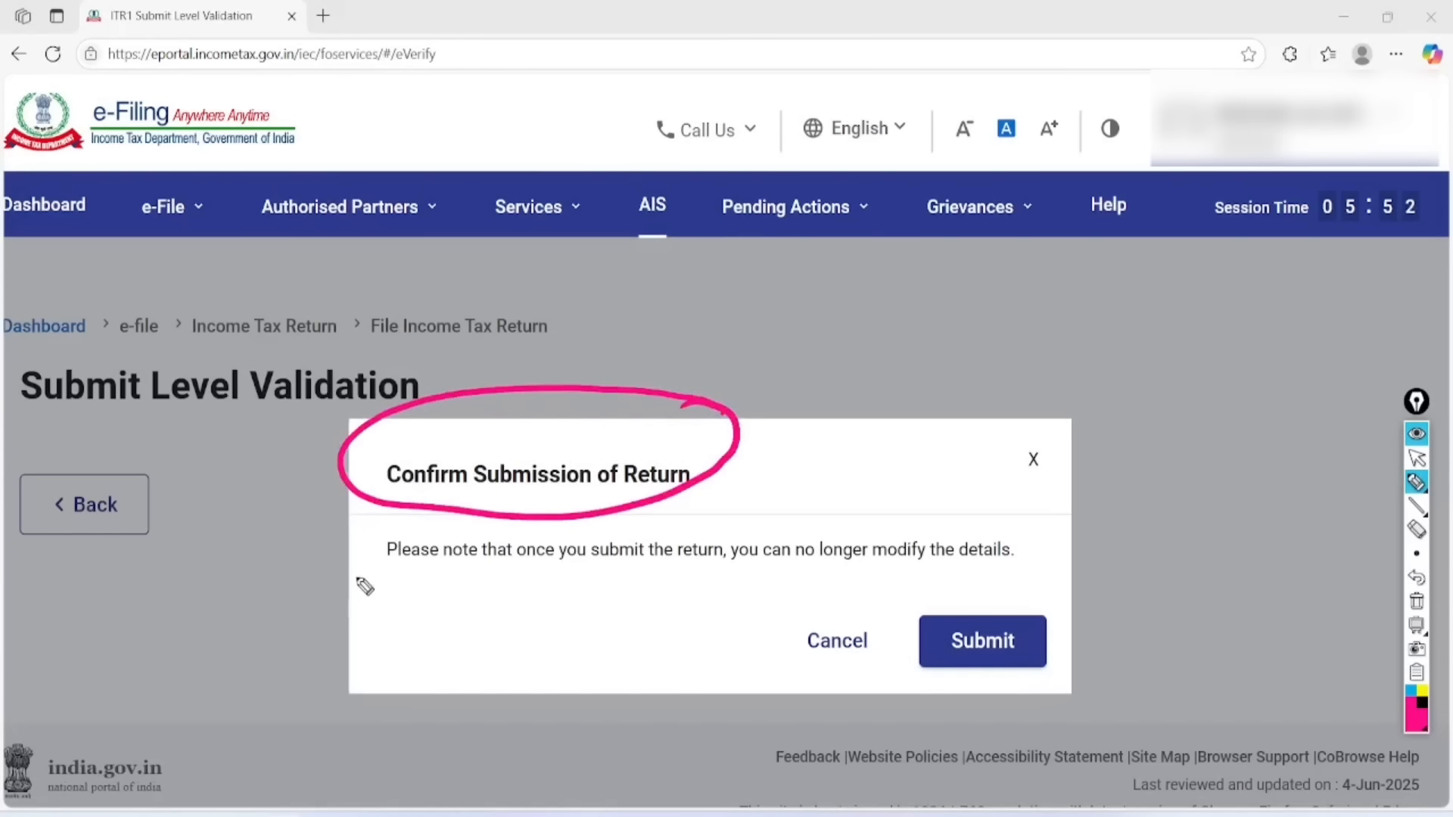
pyautogui.moveTo(365, 586)
pyautogui.mouseDown()
pyautogui.moveTo(820, 587)
pyautogui.moveTo(1074, 538)
pyautogui.moveTo(550, 525)
pyautogui.moveTo(361, 601)
pyautogui.mouseUp()
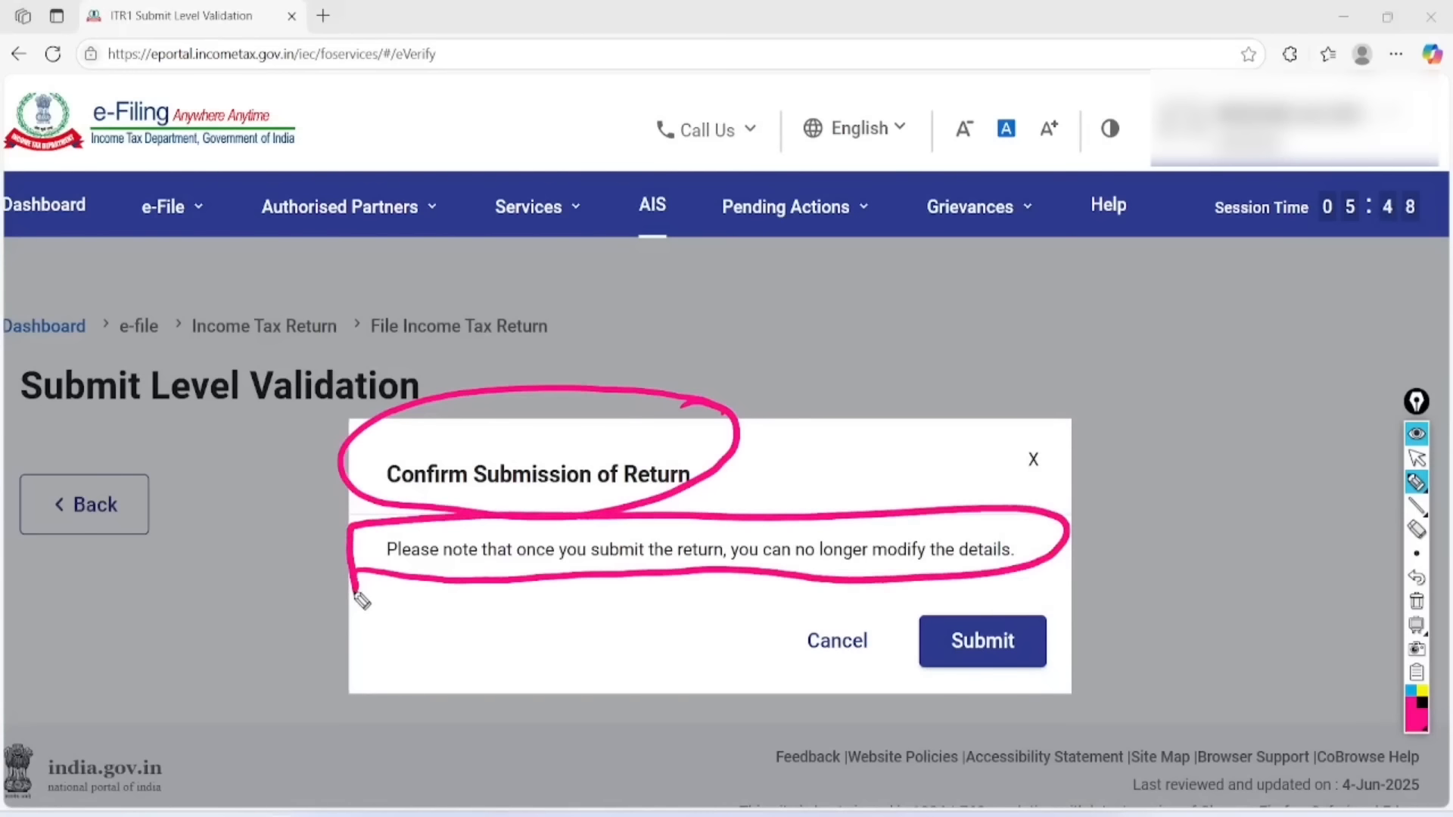
pyautogui.moveTo(1054, 603)
pyautogui.mouseDown()
pyautogui.moveTo(967, 707)
pyautogui.moveTo(1046, 579)
pyautogui.mouseUp()
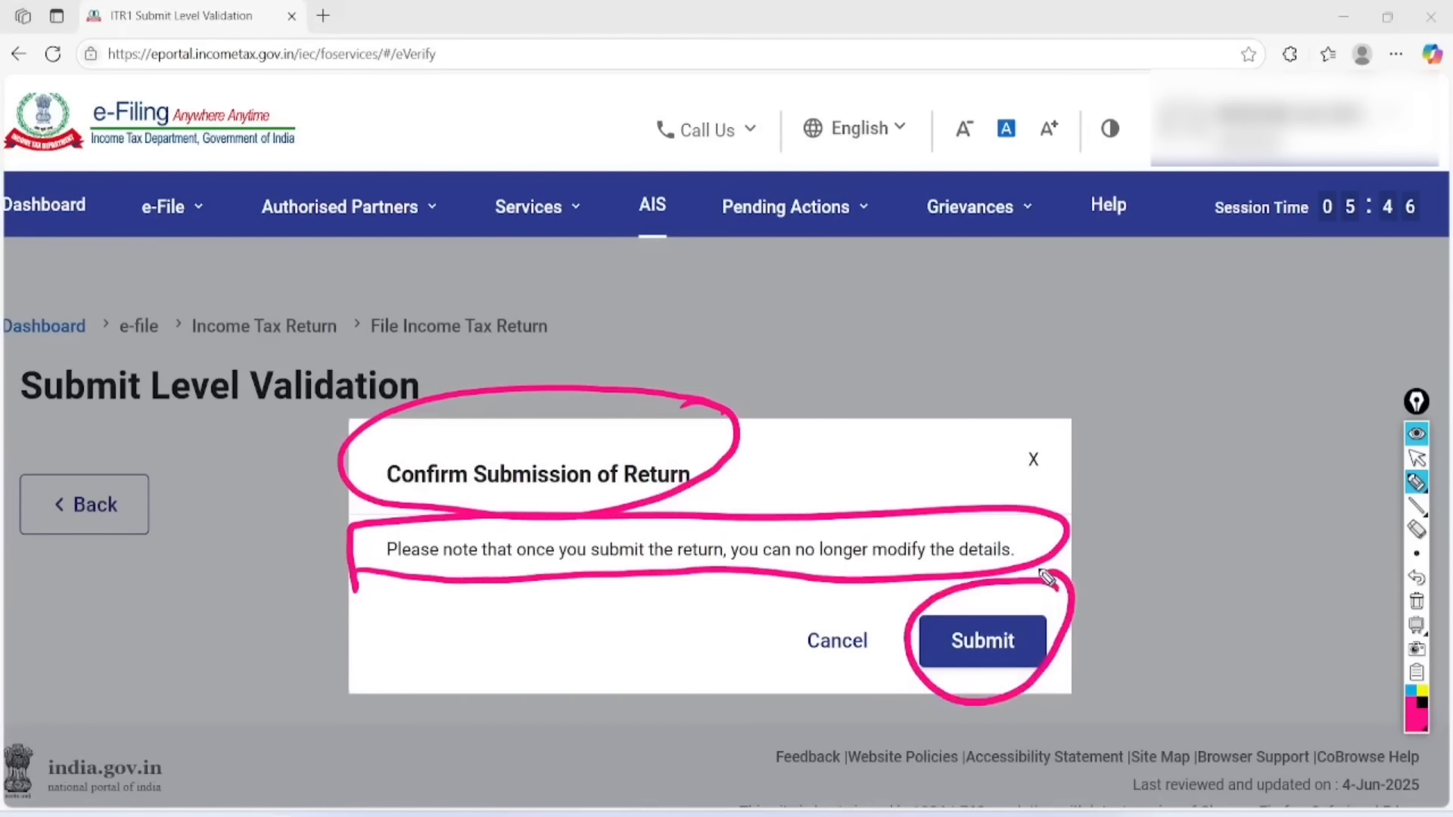
pyautogui.click(1416, 601)
pyautogui.click(1417, 458)
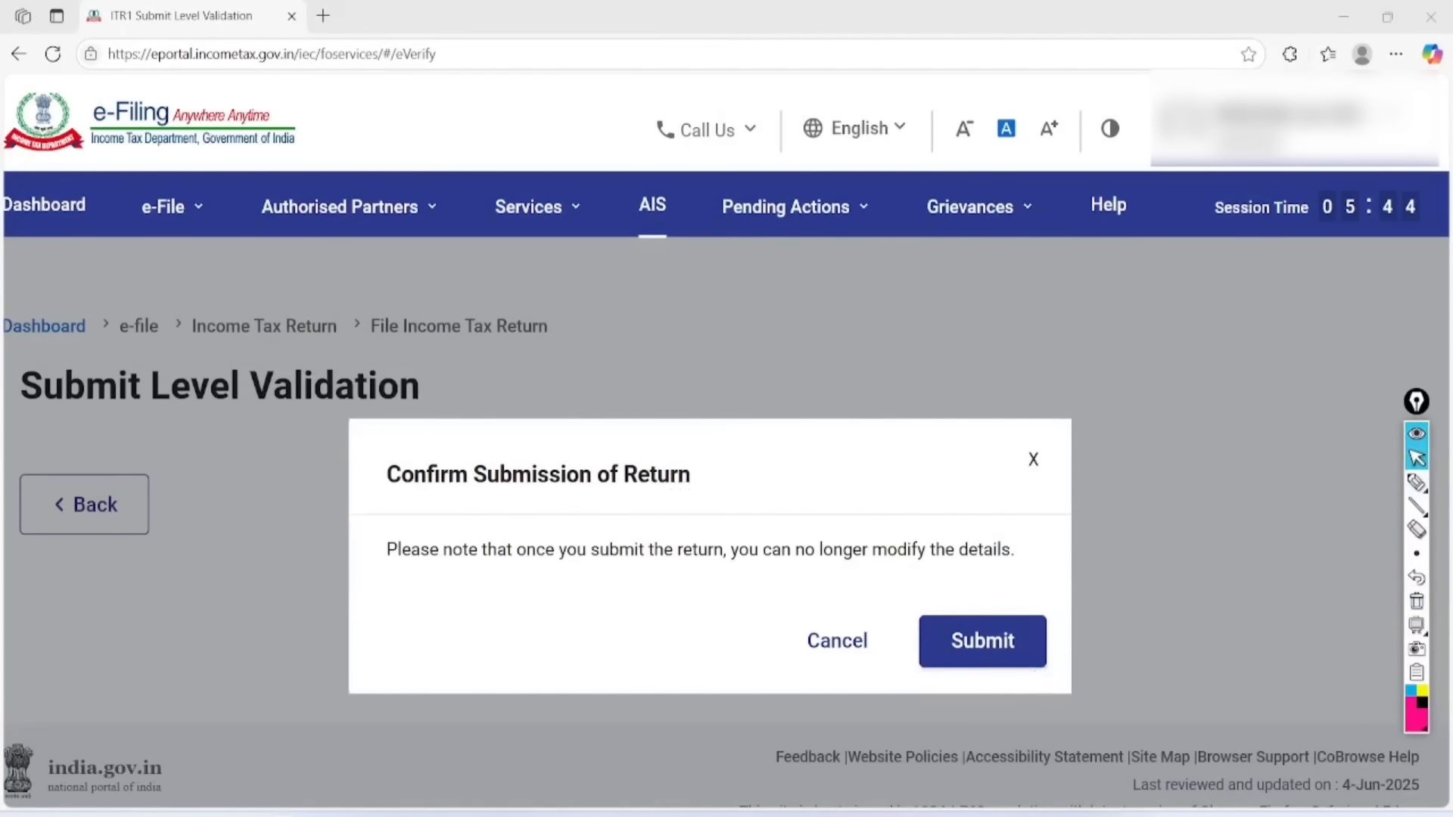
# - Submit the return and briefly circle the 'Submitted successfully!' message on screen
pyautogui.click(989, 641)
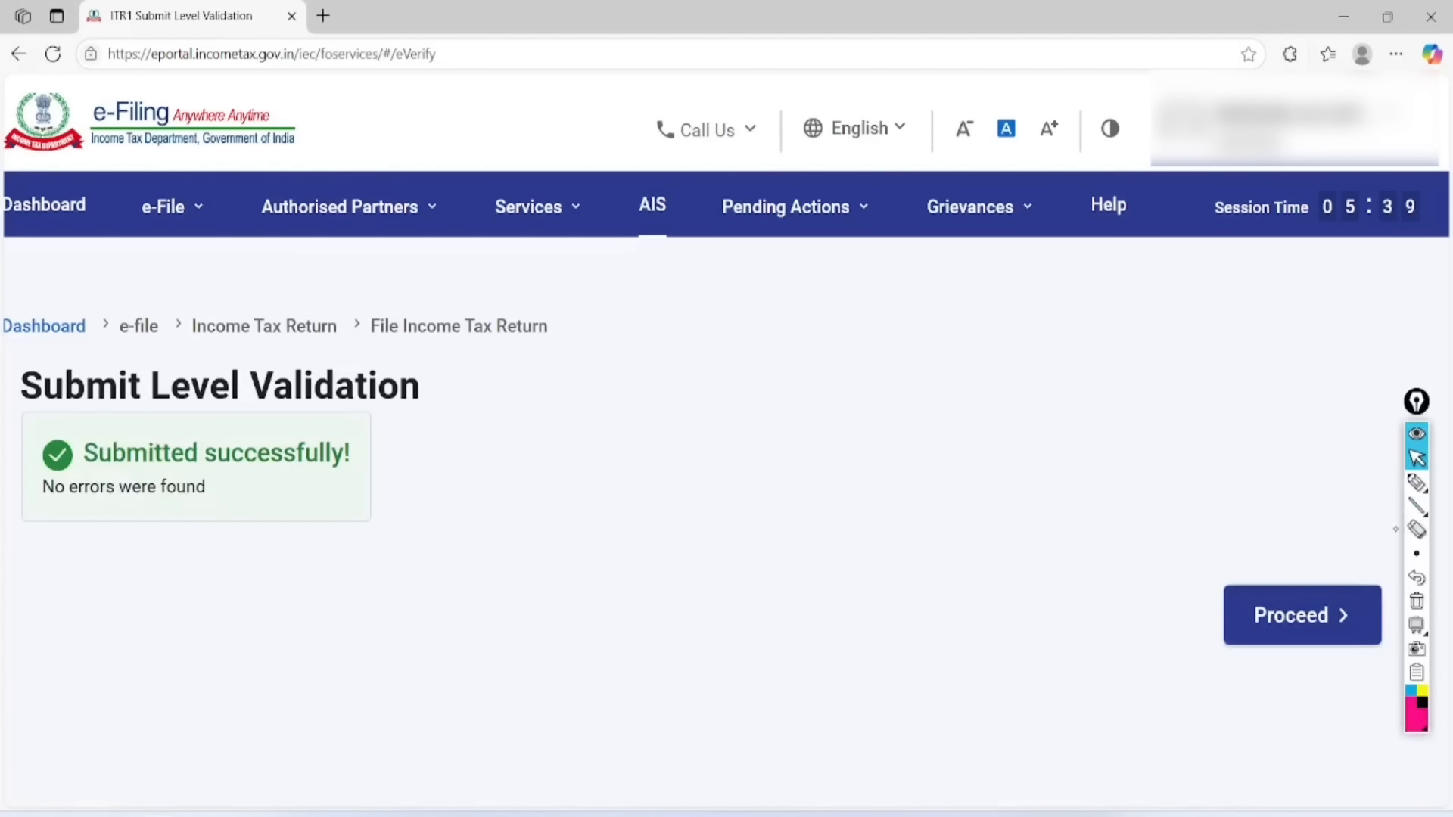
pyautogui.click(1417, 482)
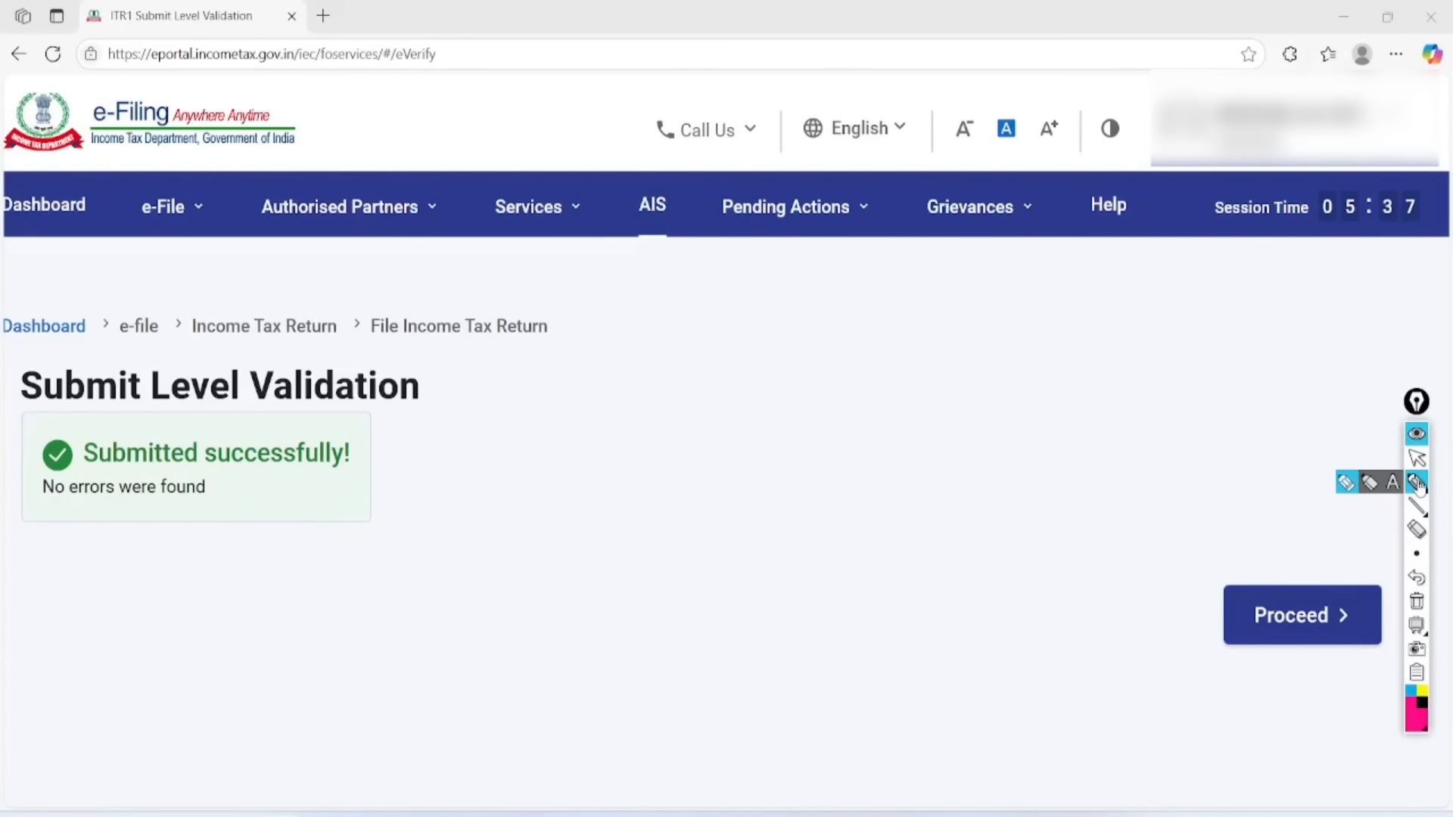
pyautogui.moveTo(360, 418)
pyautogui.mouseDown()
pyautogui.moveTo(132, 334)
pyautogui.moveTo(287, 589)
pyautogui.moveTo(197, 391)
pyautogui.mouseUp()
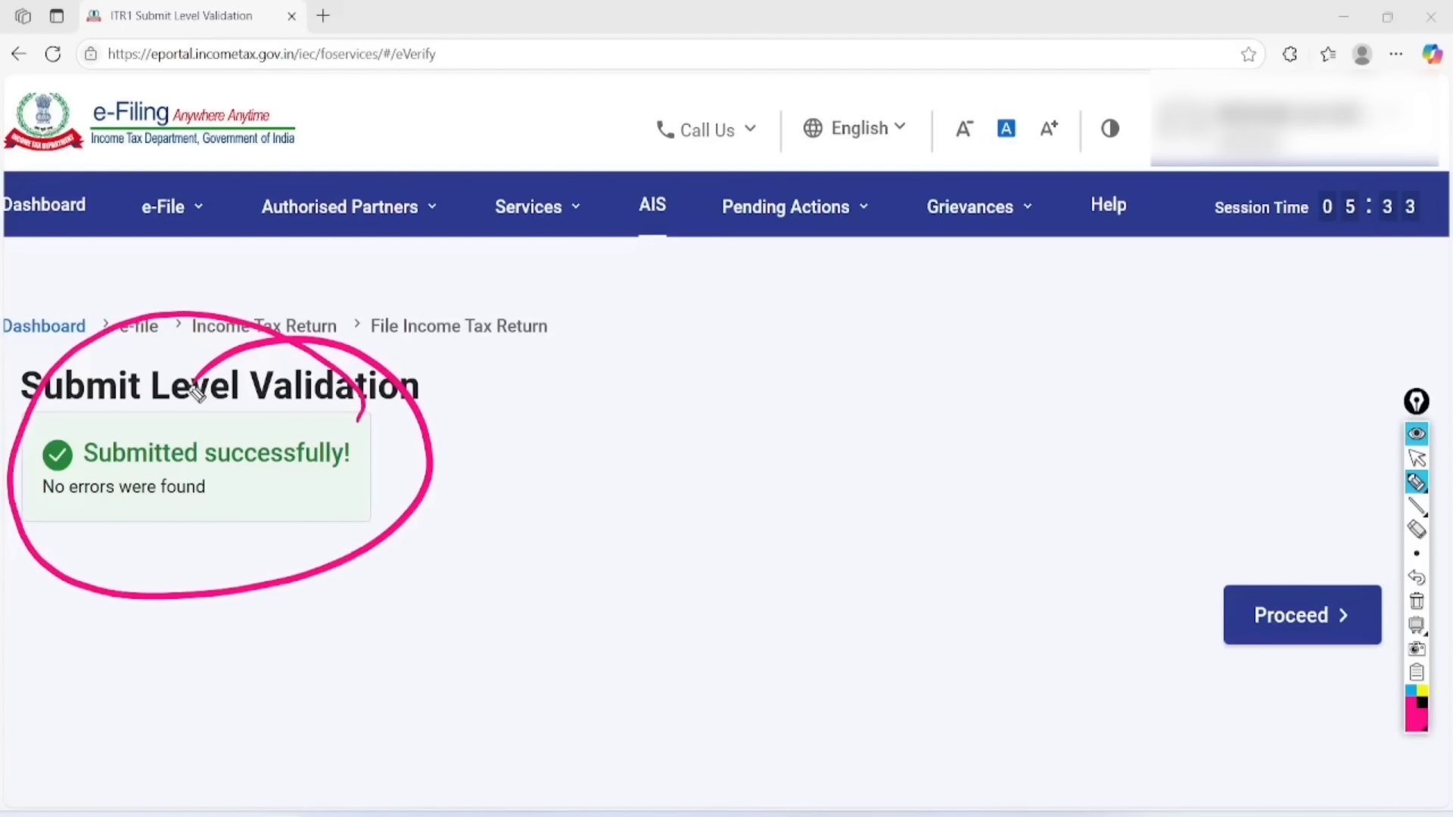
pyautogui.hotkey('ctrl', 'shift', '7')
pyautogui.hotkey('ctrl', 'shift', '1')
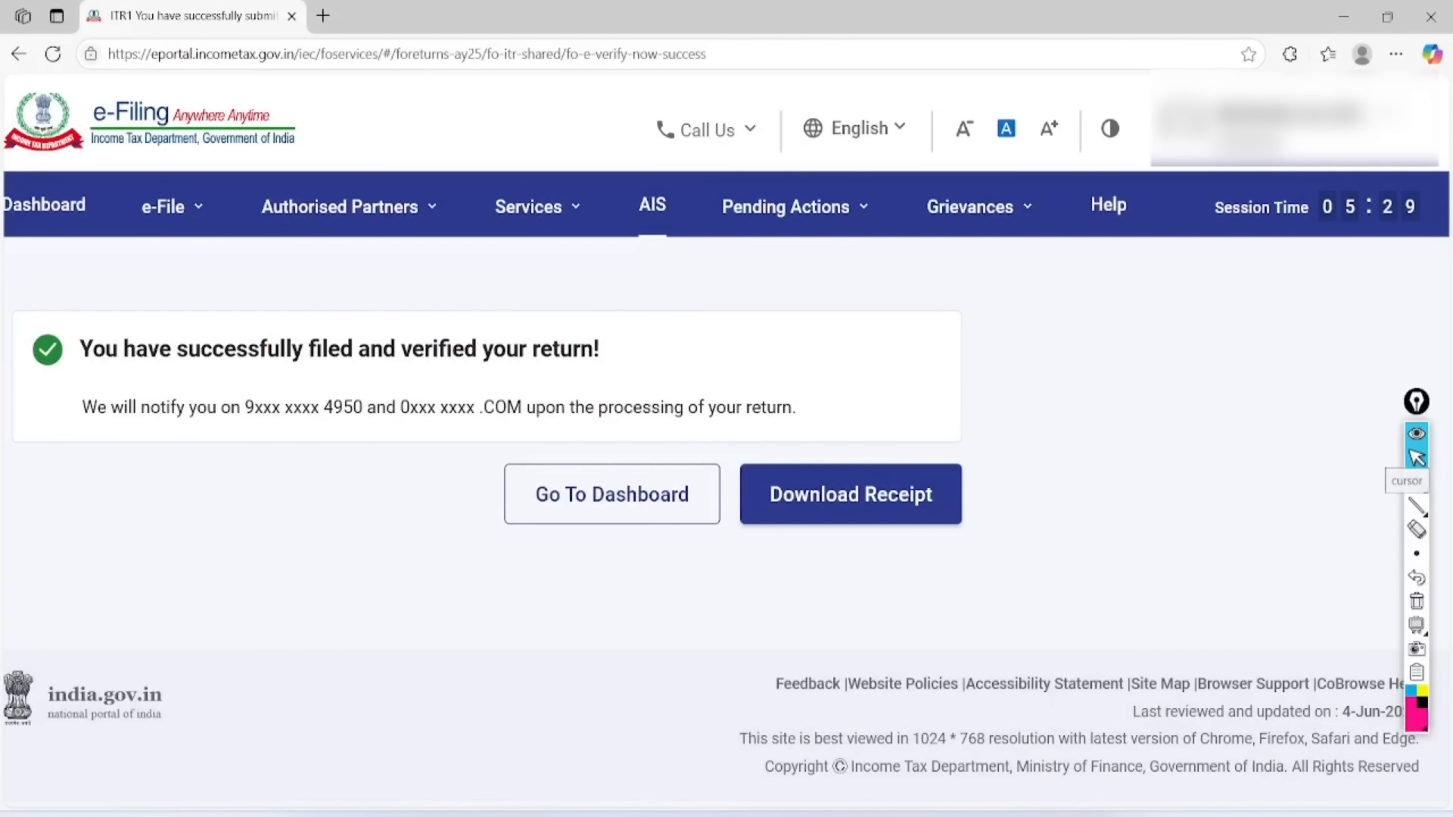
pyautogui.click(1415, 482)
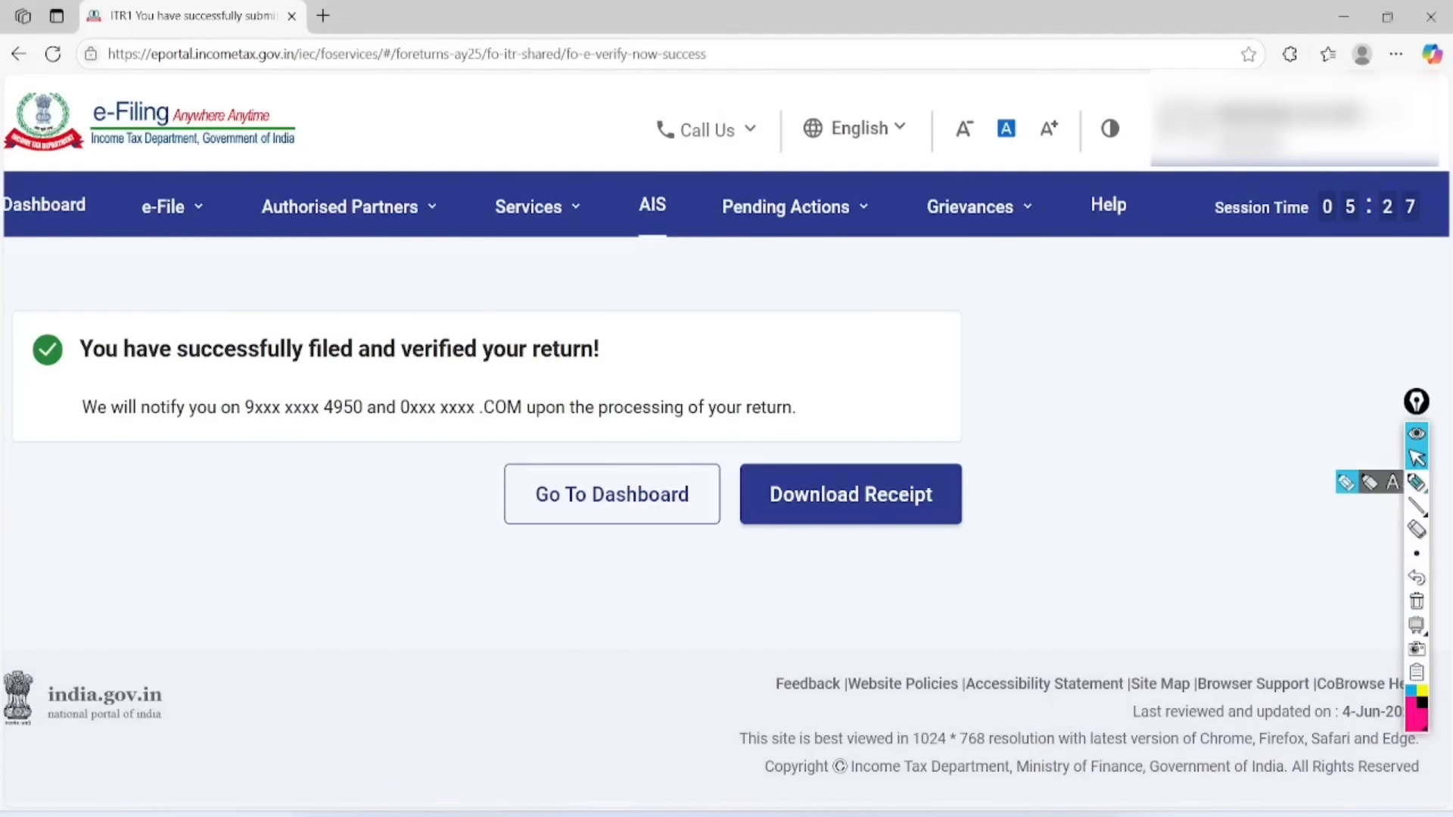
pyautogui.hscroll(-1, 726, 433)
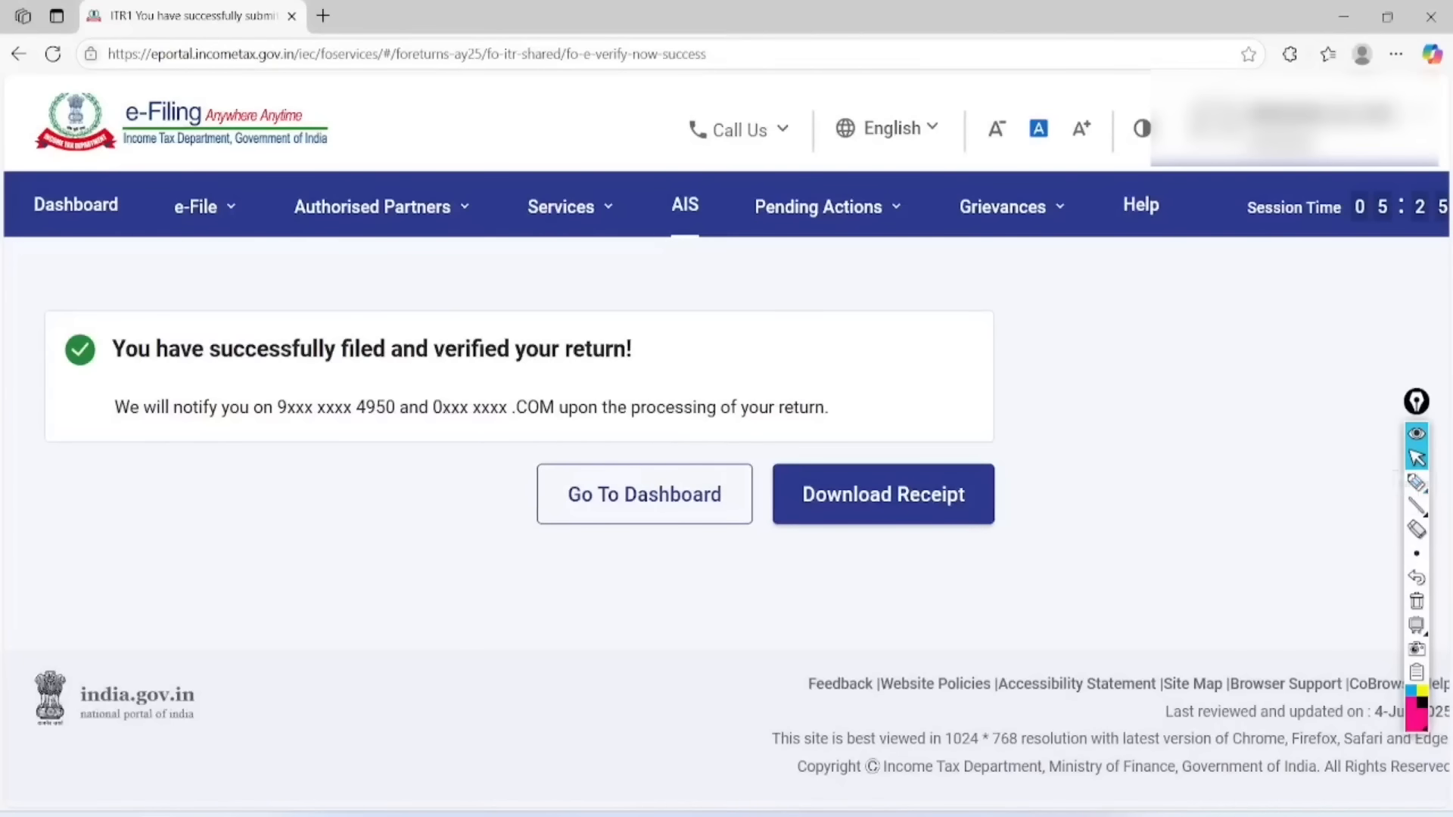
pyautogui.click(1416, 481)
pyautogui.moveTo(421, 308)
pyautogui.mouseDown()
pyautogui.moveTo(373, 383)
pyautogui.moveTo(356, 308)
pyautogui.moveTo(412, 311)
pyautogui.mouseUp()
pyautogui.moveTo(564, 291)
pyautogui.mouseDown()
pyautogui.moveTo(441, 350)
pyautogui.moveTo(478, 269)
pyautogui.mouseUp()
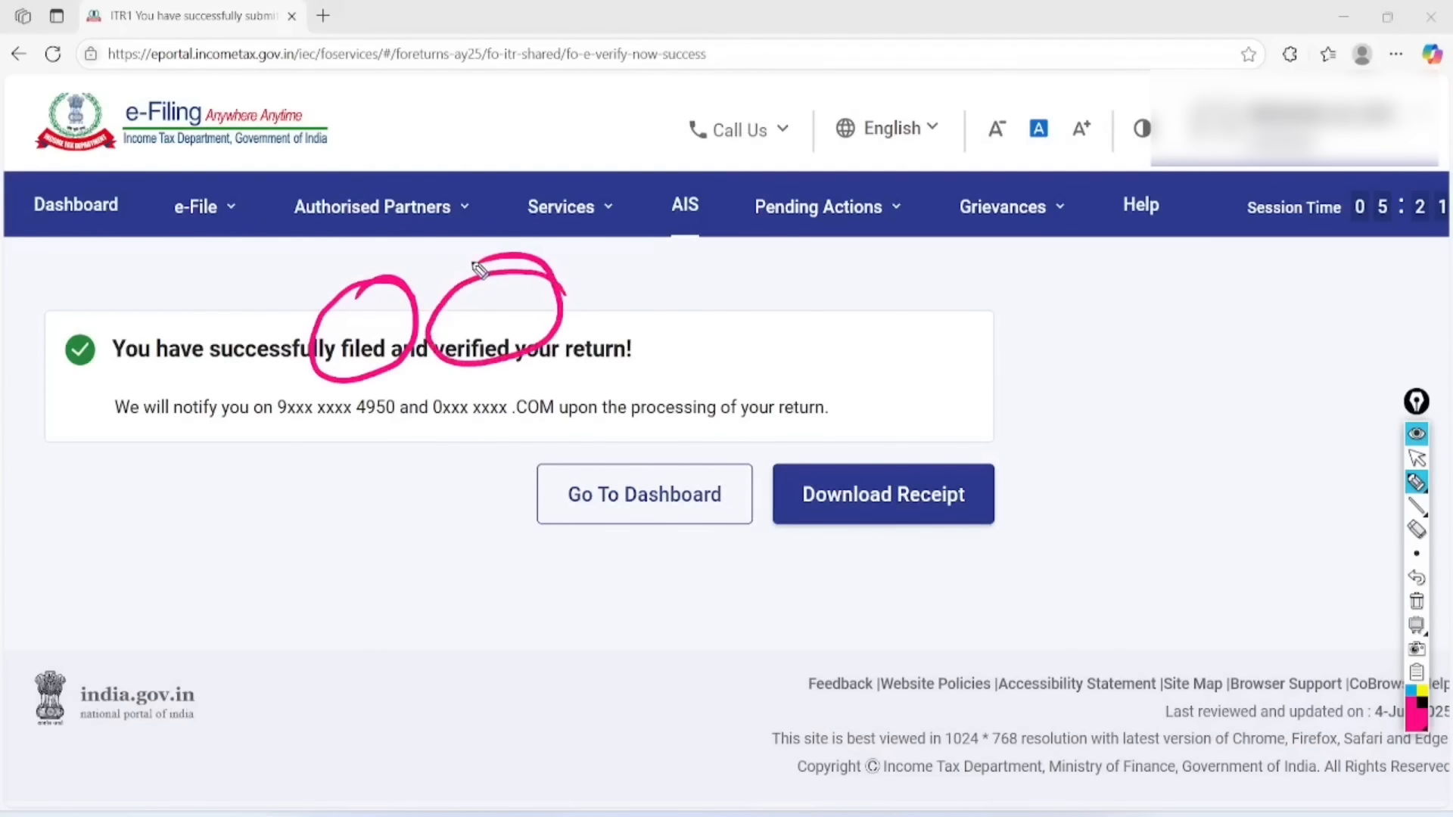
pyautogui.moveTo(406, 378)
pyautogui.mouseDown()
pyautogui.moveTo(358, 370)
pyautogui.moveTo(407, 423)
pyautogui.moveTo(349, 383)
pyautogui.mouseUp()
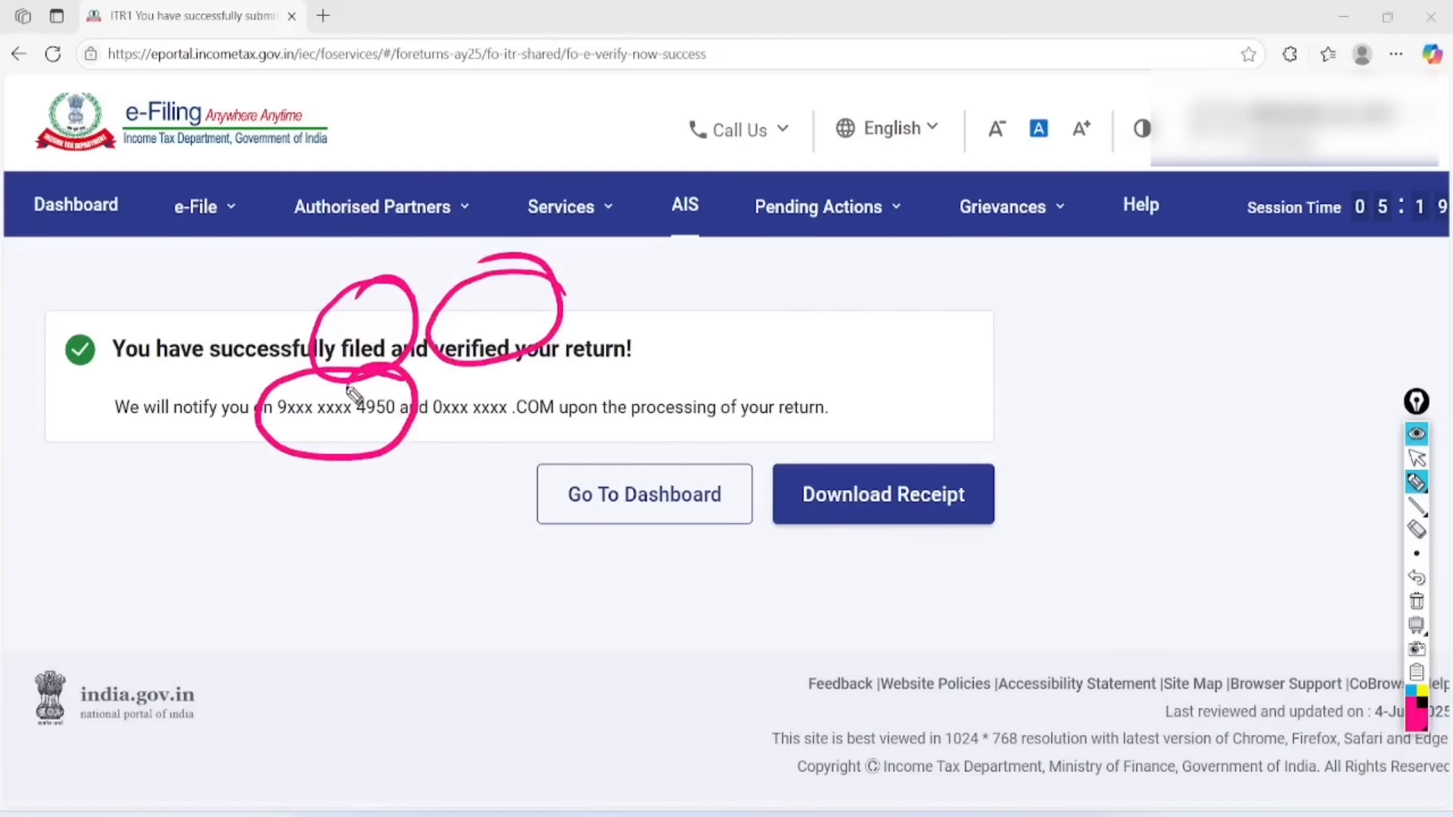
pyautogui.moveTo(583, 384)
pyautogui.mouseDown()
pyautogui.moveTo(443, 443)
pyautogui.moveTo(481, 374)
pyautogui.mouseUp()
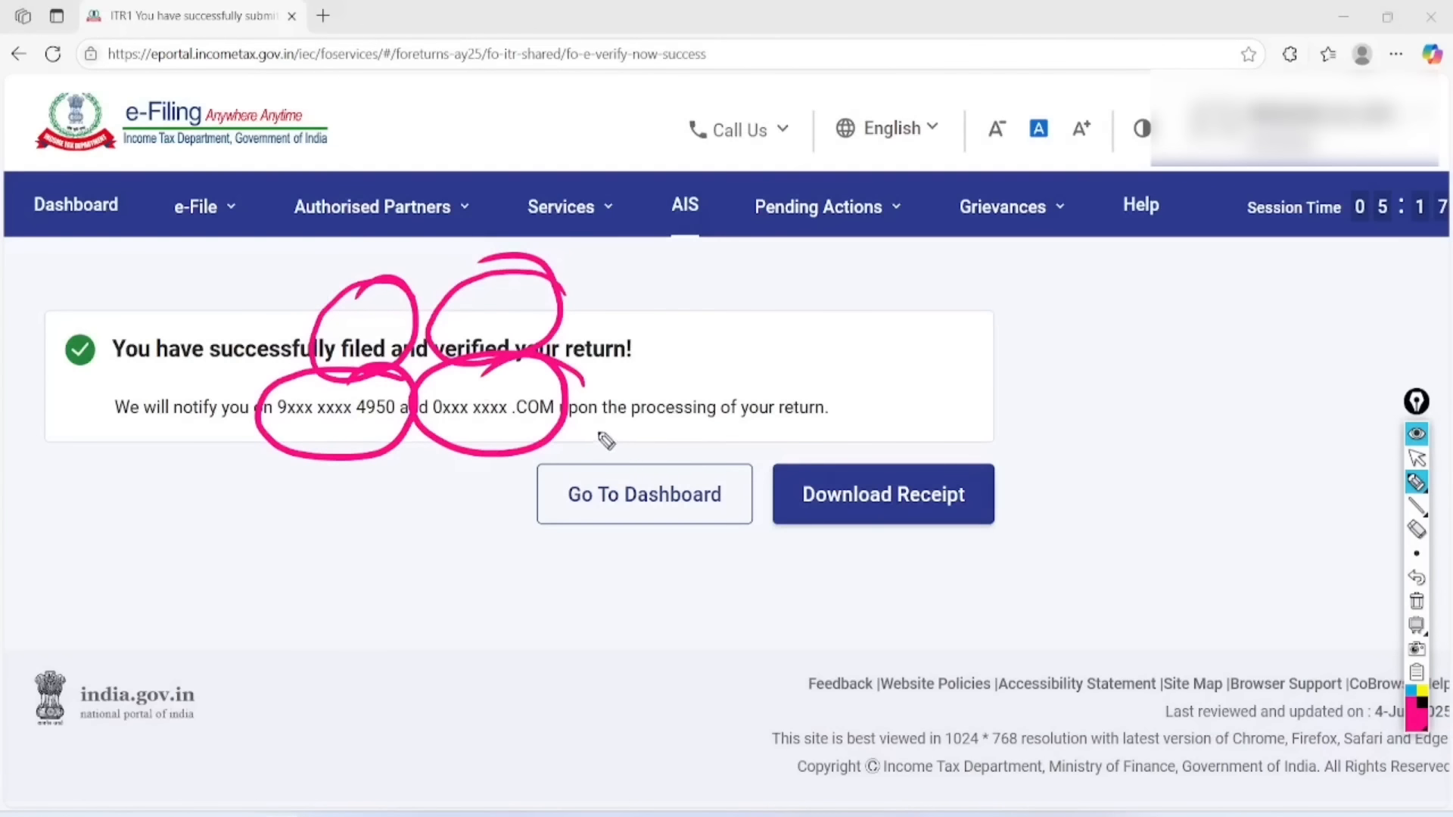
pyautogui.moveTo(601, 436); pyautogui.dragTo(846, 420)
pyautogui.moveTo(626, 455); pyautogui.dragTo(856, 428)
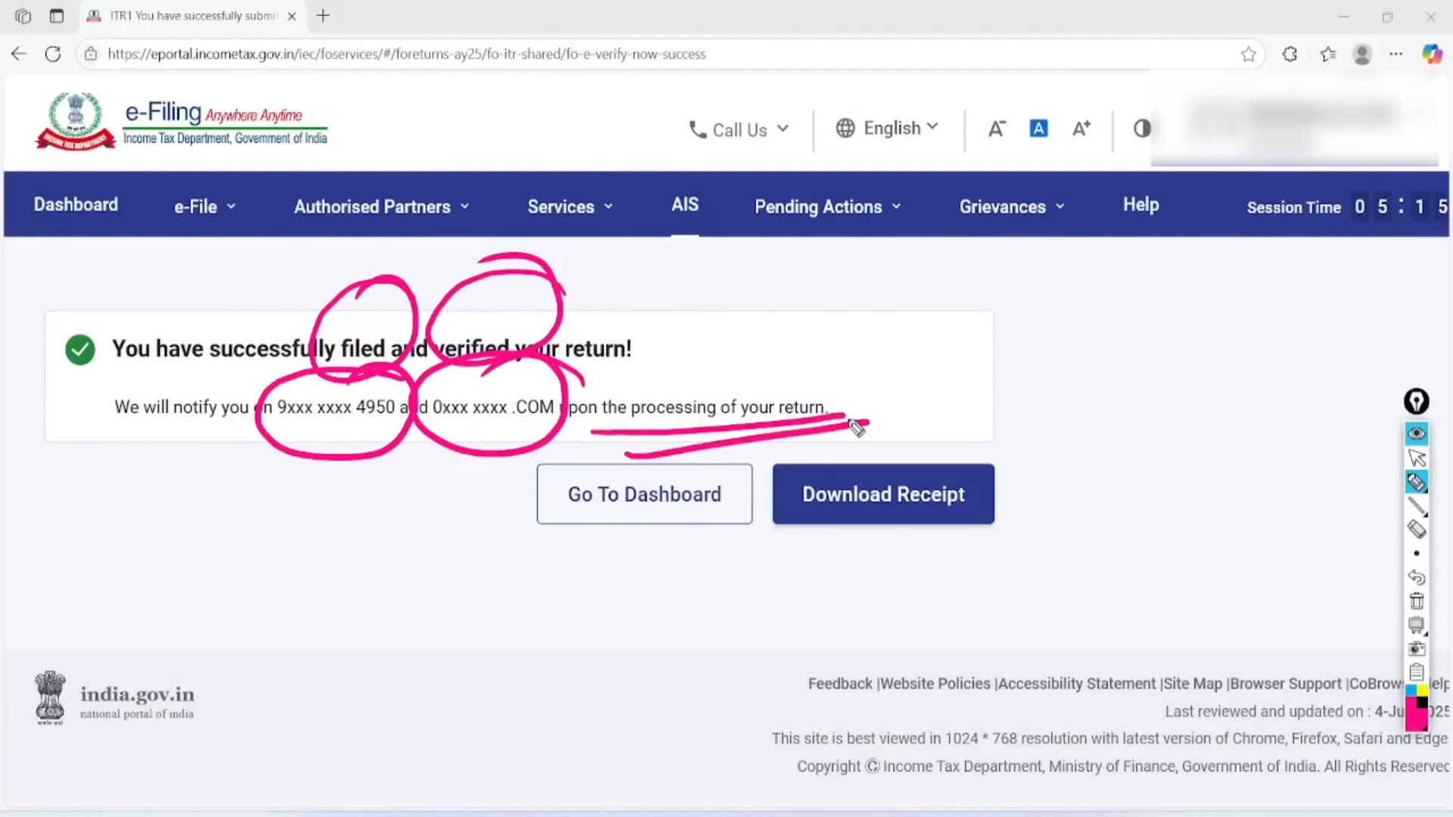
pyautogui.moveTo(205, 348)
pyautogui.mouseDown()
pyautogui.moveTo(146, 353)
pyautogui.moveTo(227, 344)
pyautogui.moveTo(165, 369)
pyautogui.mouseUp()
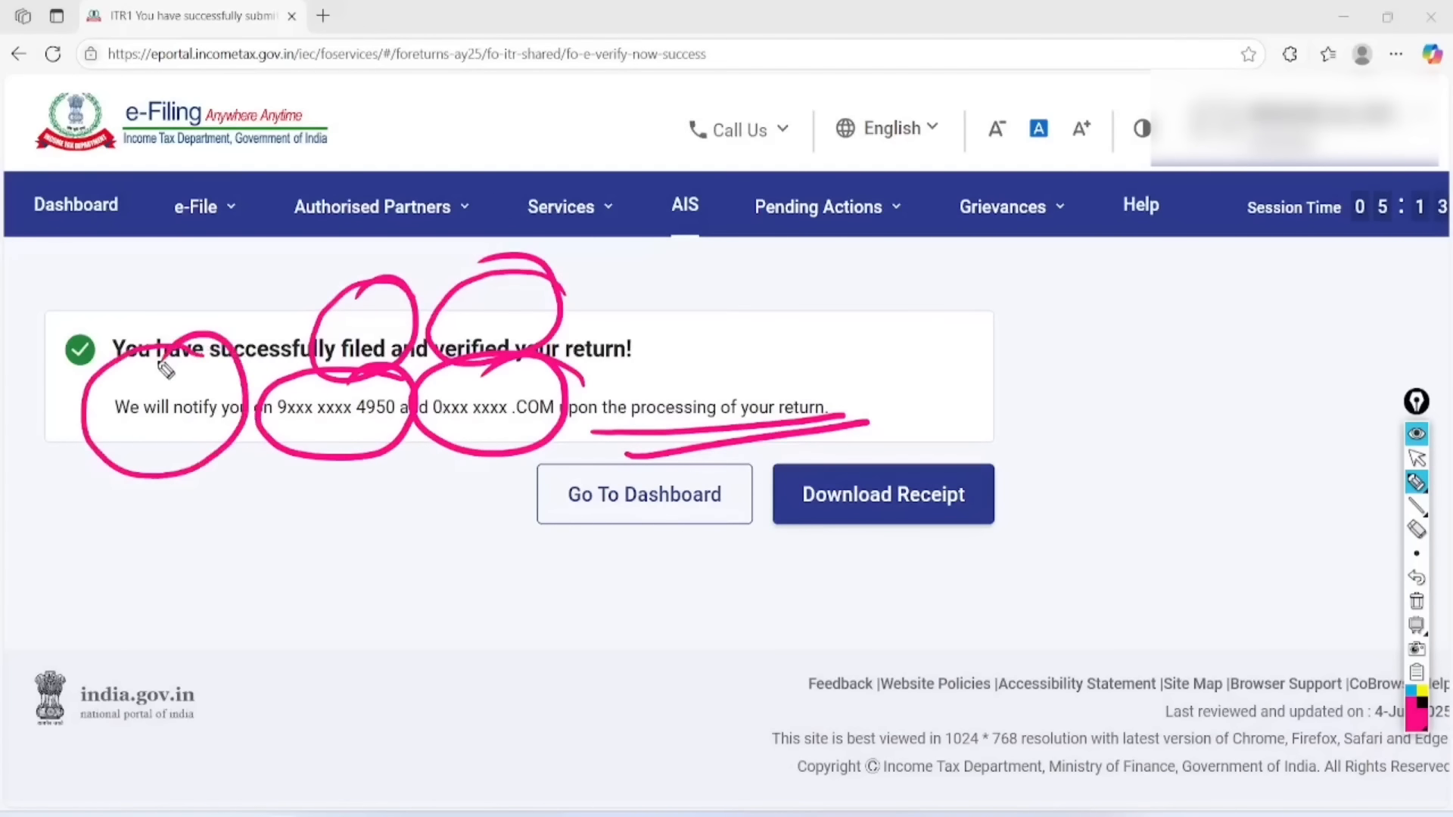
pyautogui.moveTo(522, 526)
pyautogui.mouseDown()
pyautogui.moveTo(575, 573)
pyautogui.moveTo(718, 473)
pyautogui.mouseUp()
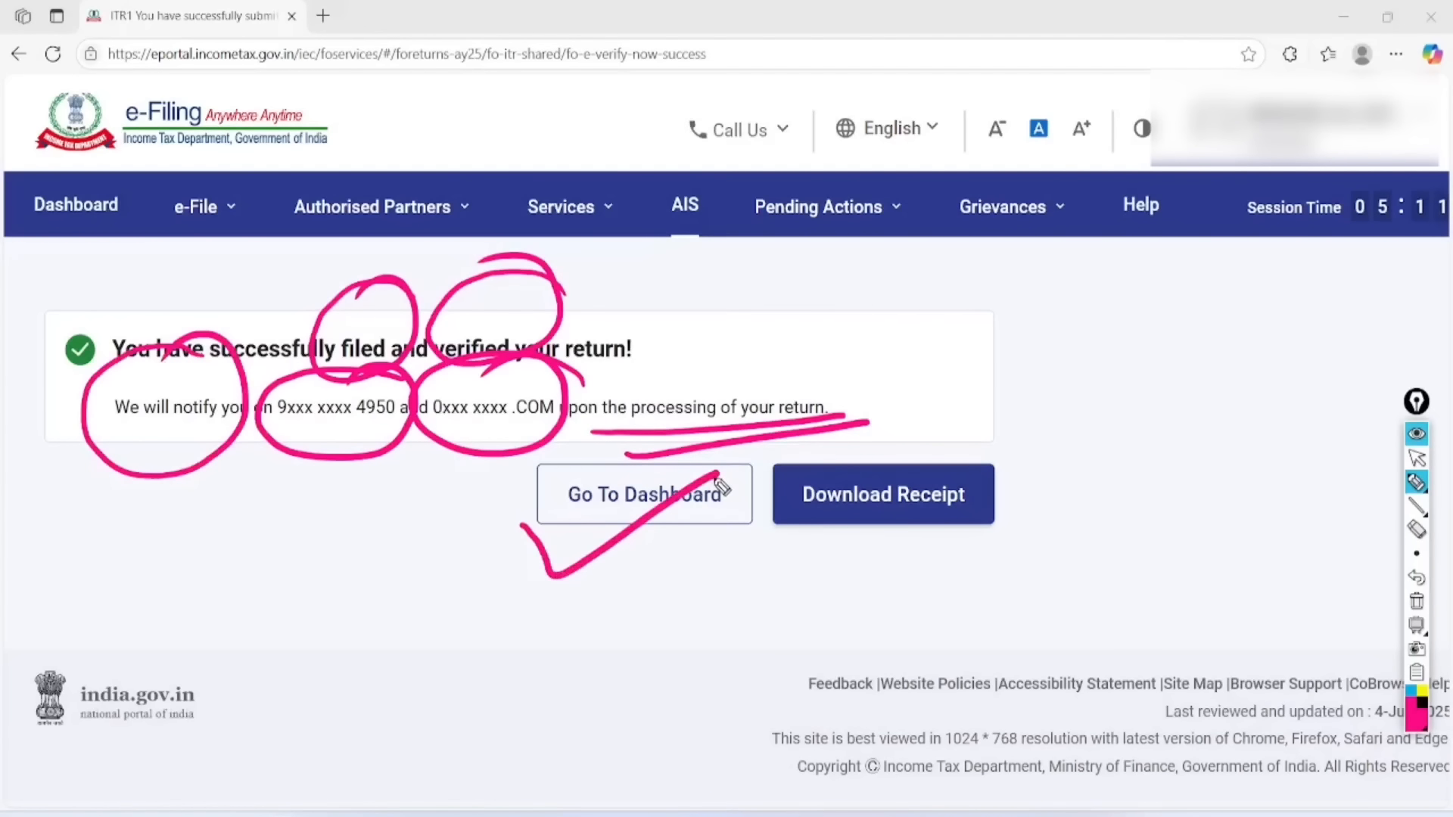
pyautogui.moveTo(1019, 439)
pyautogui.mouseDown()
pyautogui.moveTo(797, 558)
pyautogui.moveTo(873, 404)
pyautogui.mouseUp()
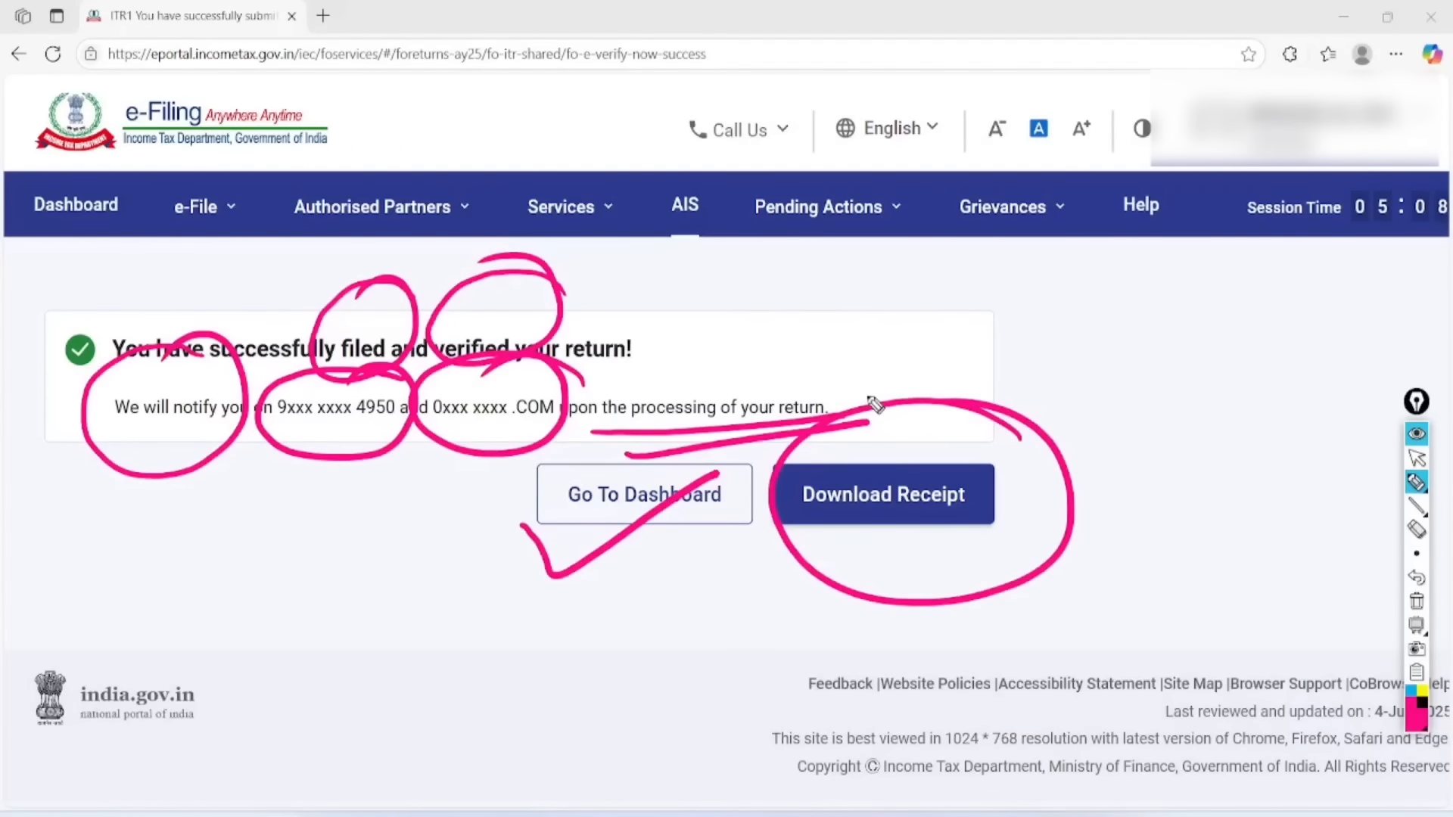
pyautogui.click(1416, 601)
pyautogui.click(1416, 457)
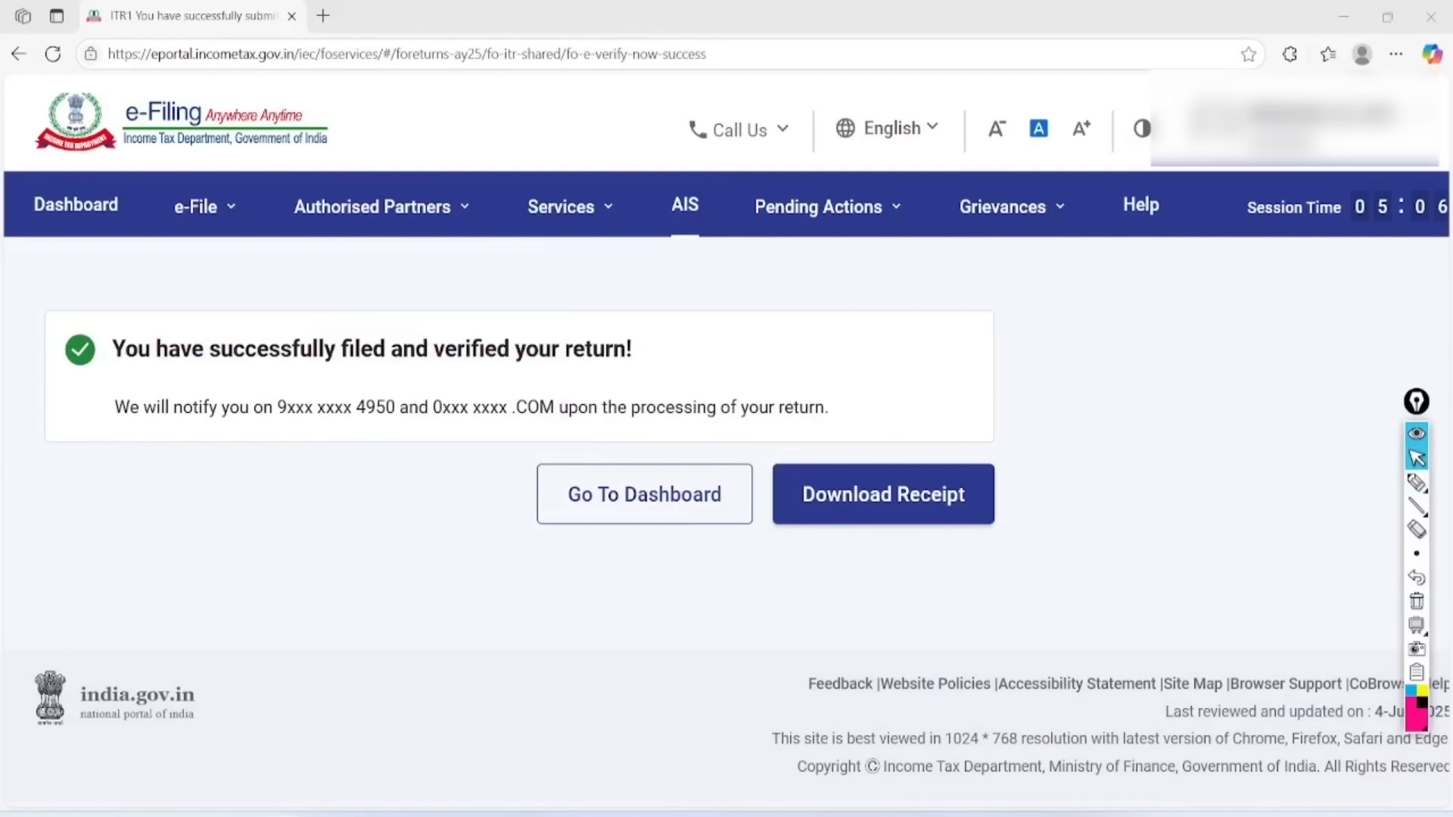